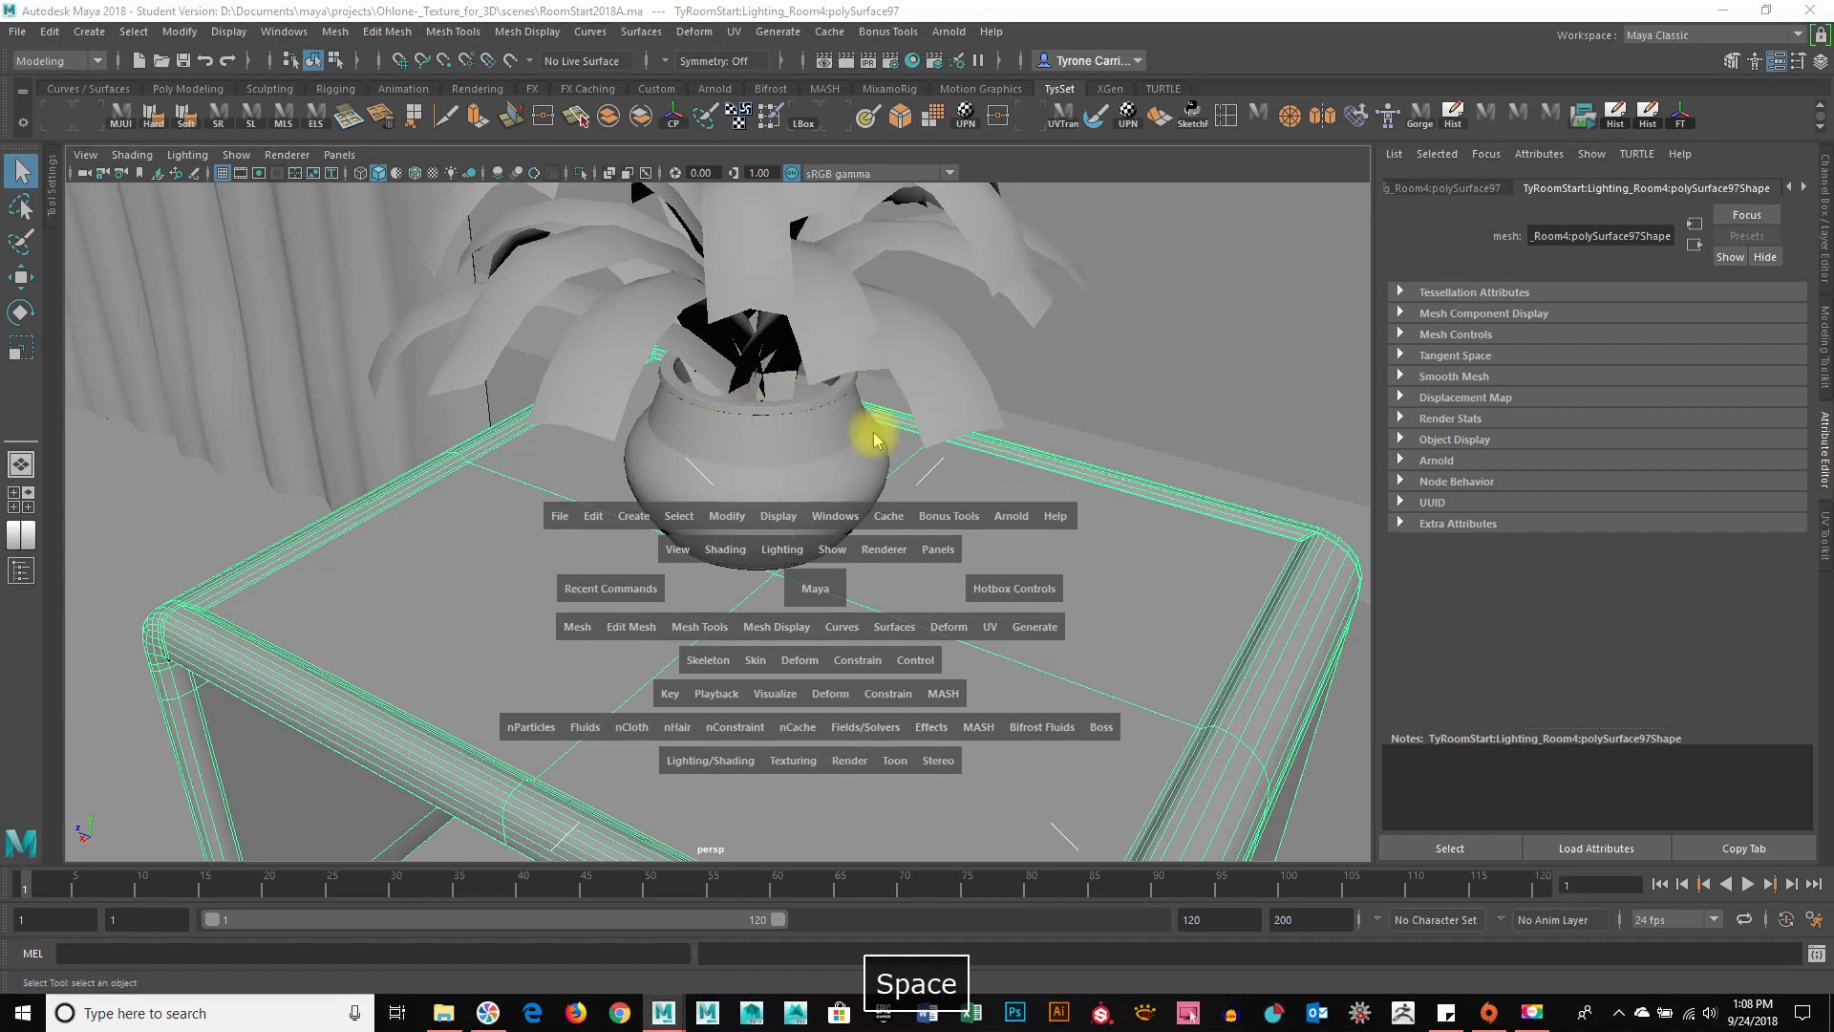
Switch to the Hypershade/Render/Persp layout and set the Material Viewer renderer to Arnold.
left_click(874, 436)
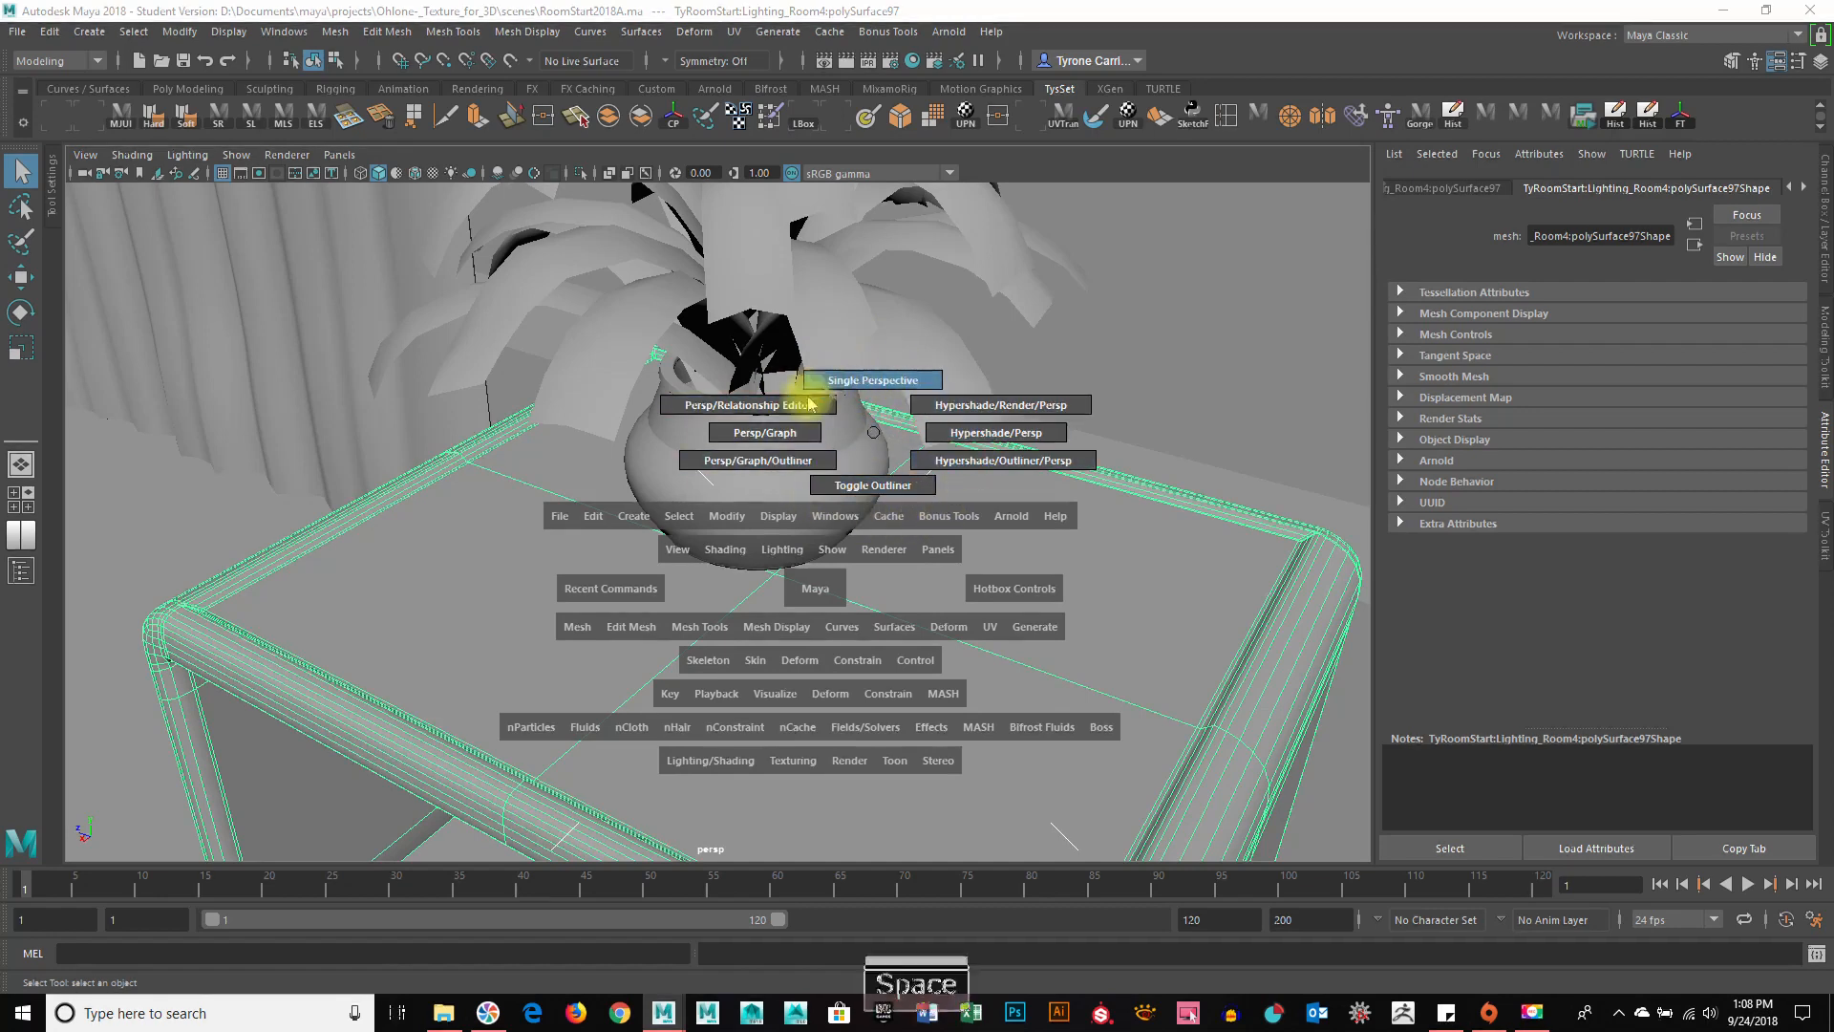
left_click(976, 409)
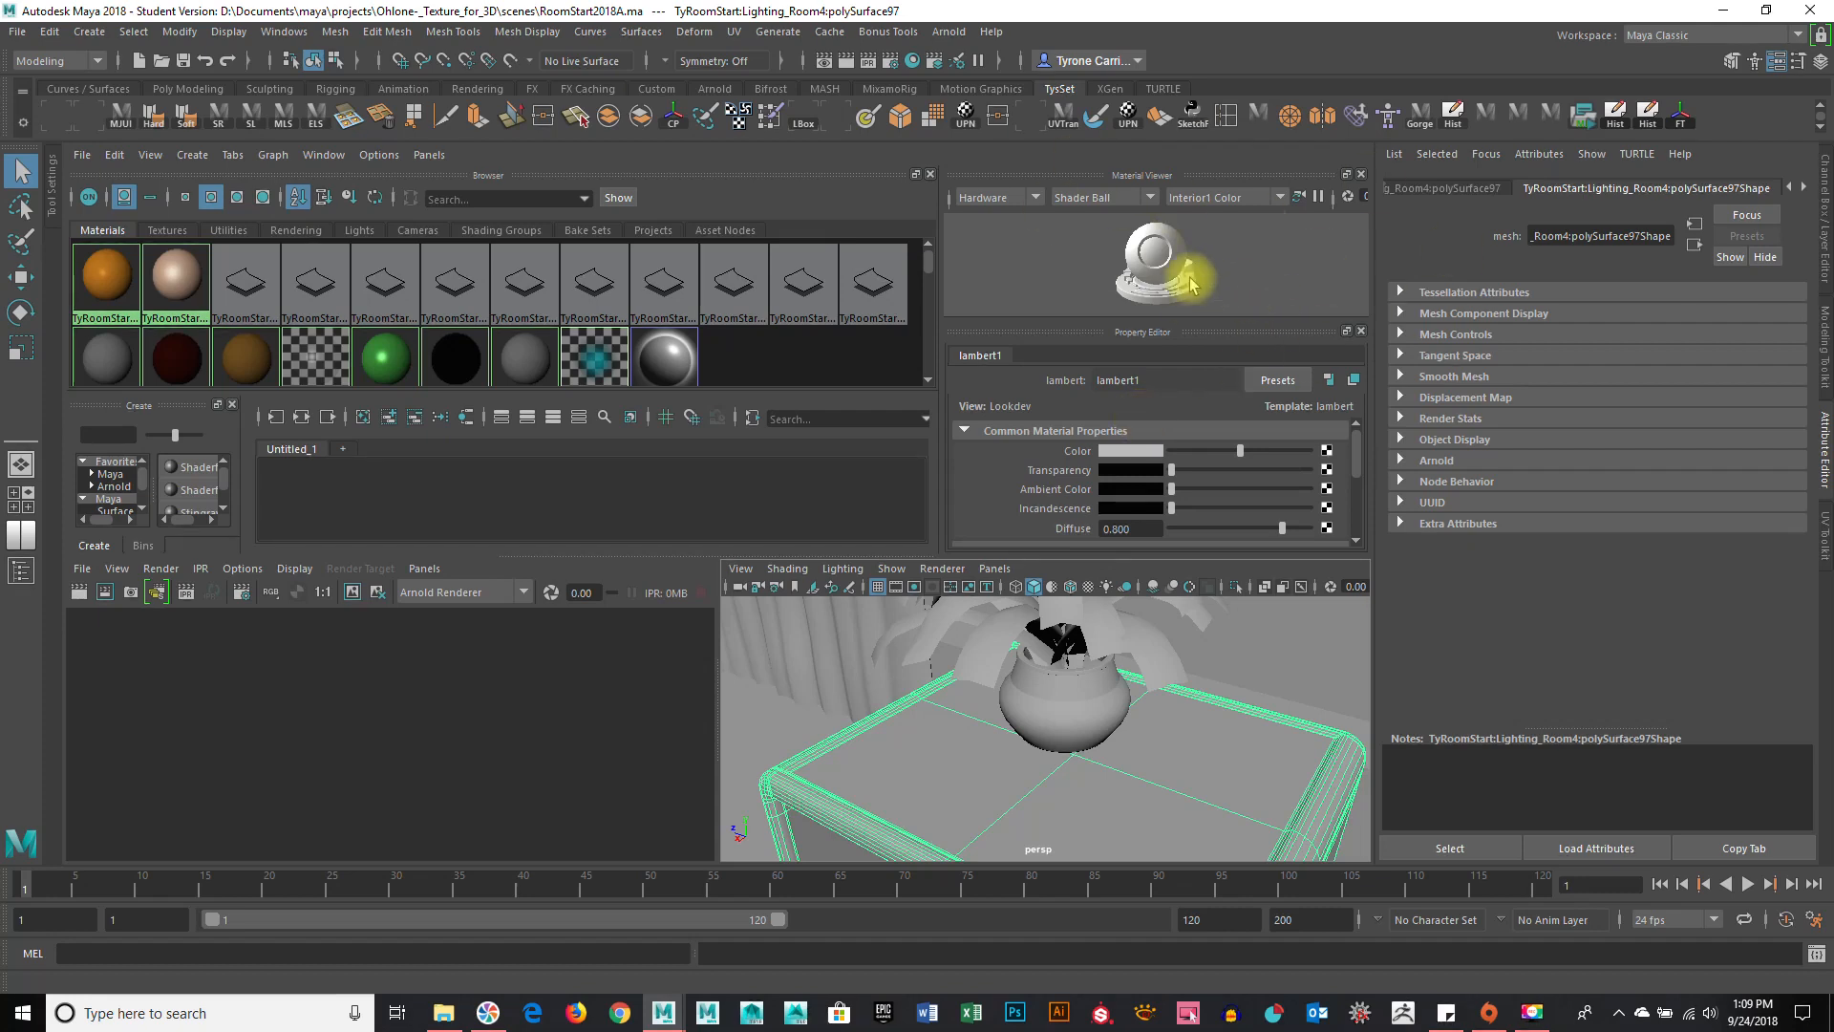
left_click(984, 197)
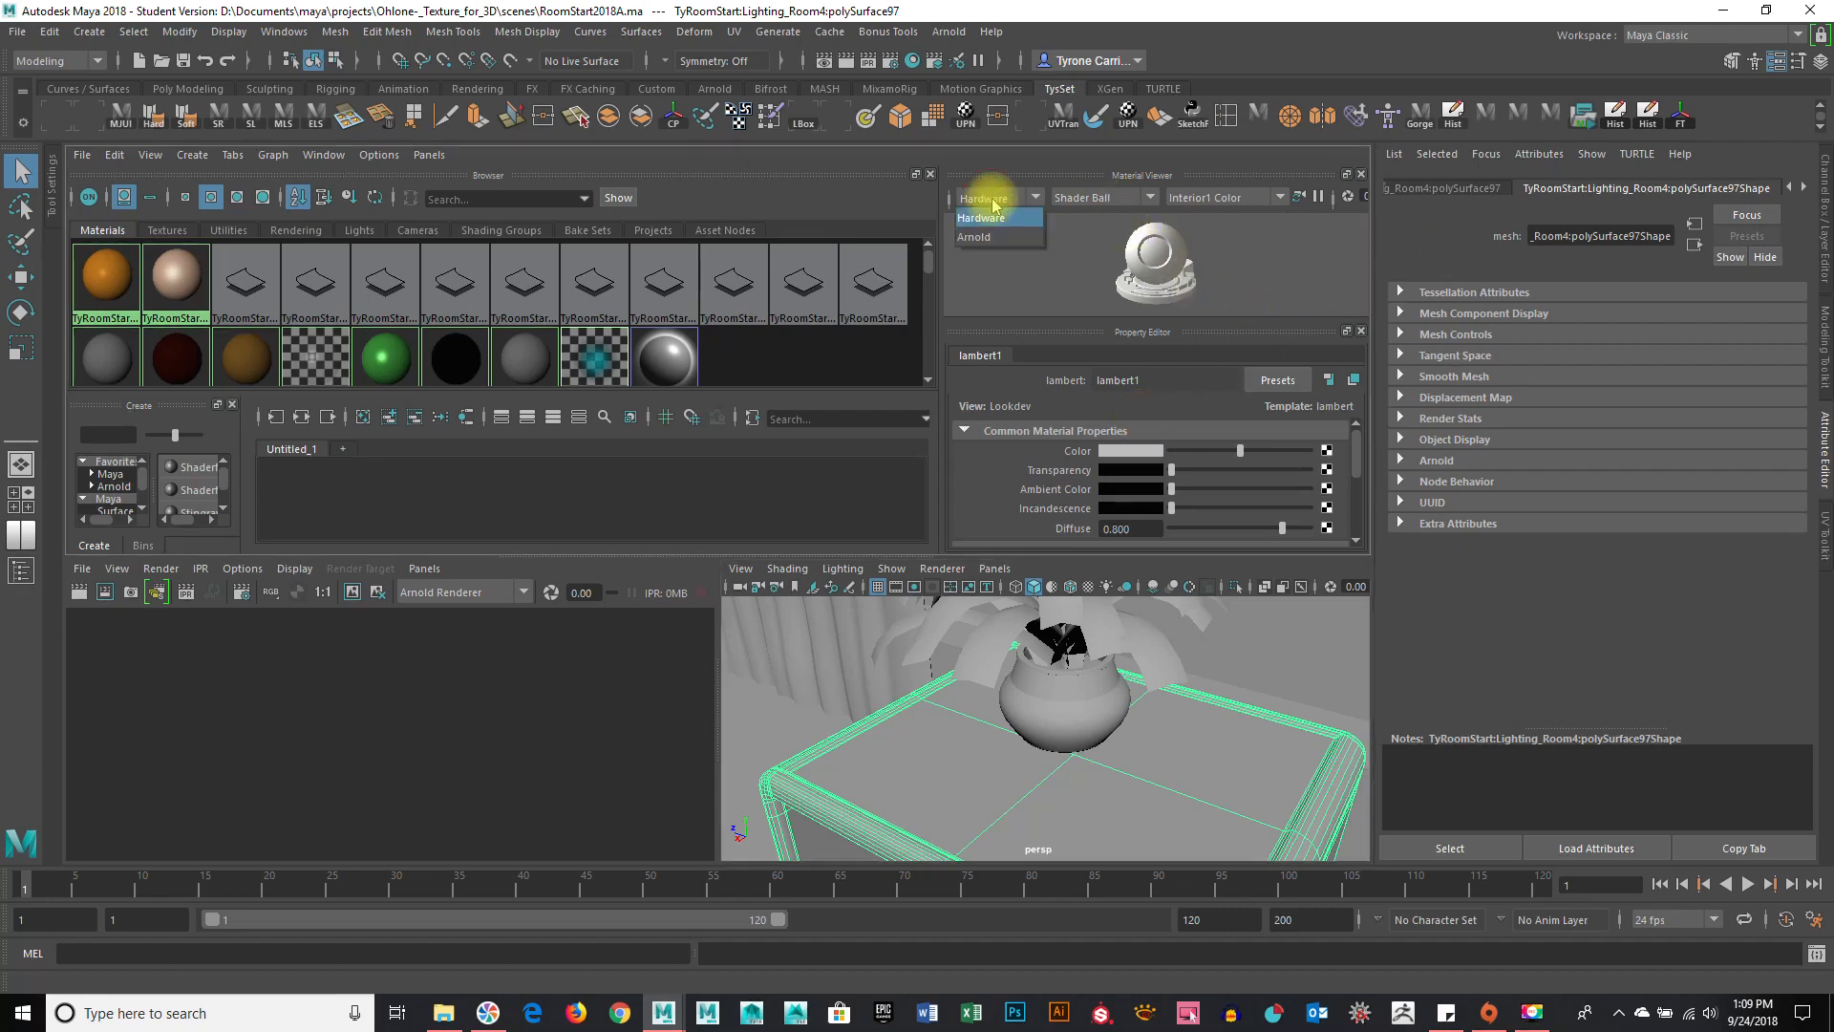
left_click(1151, 260)
scroll(1191, 261, "up", 5)
scroll(1192, 261, "down", 10)
scroll(1193, 265, "up", 5)
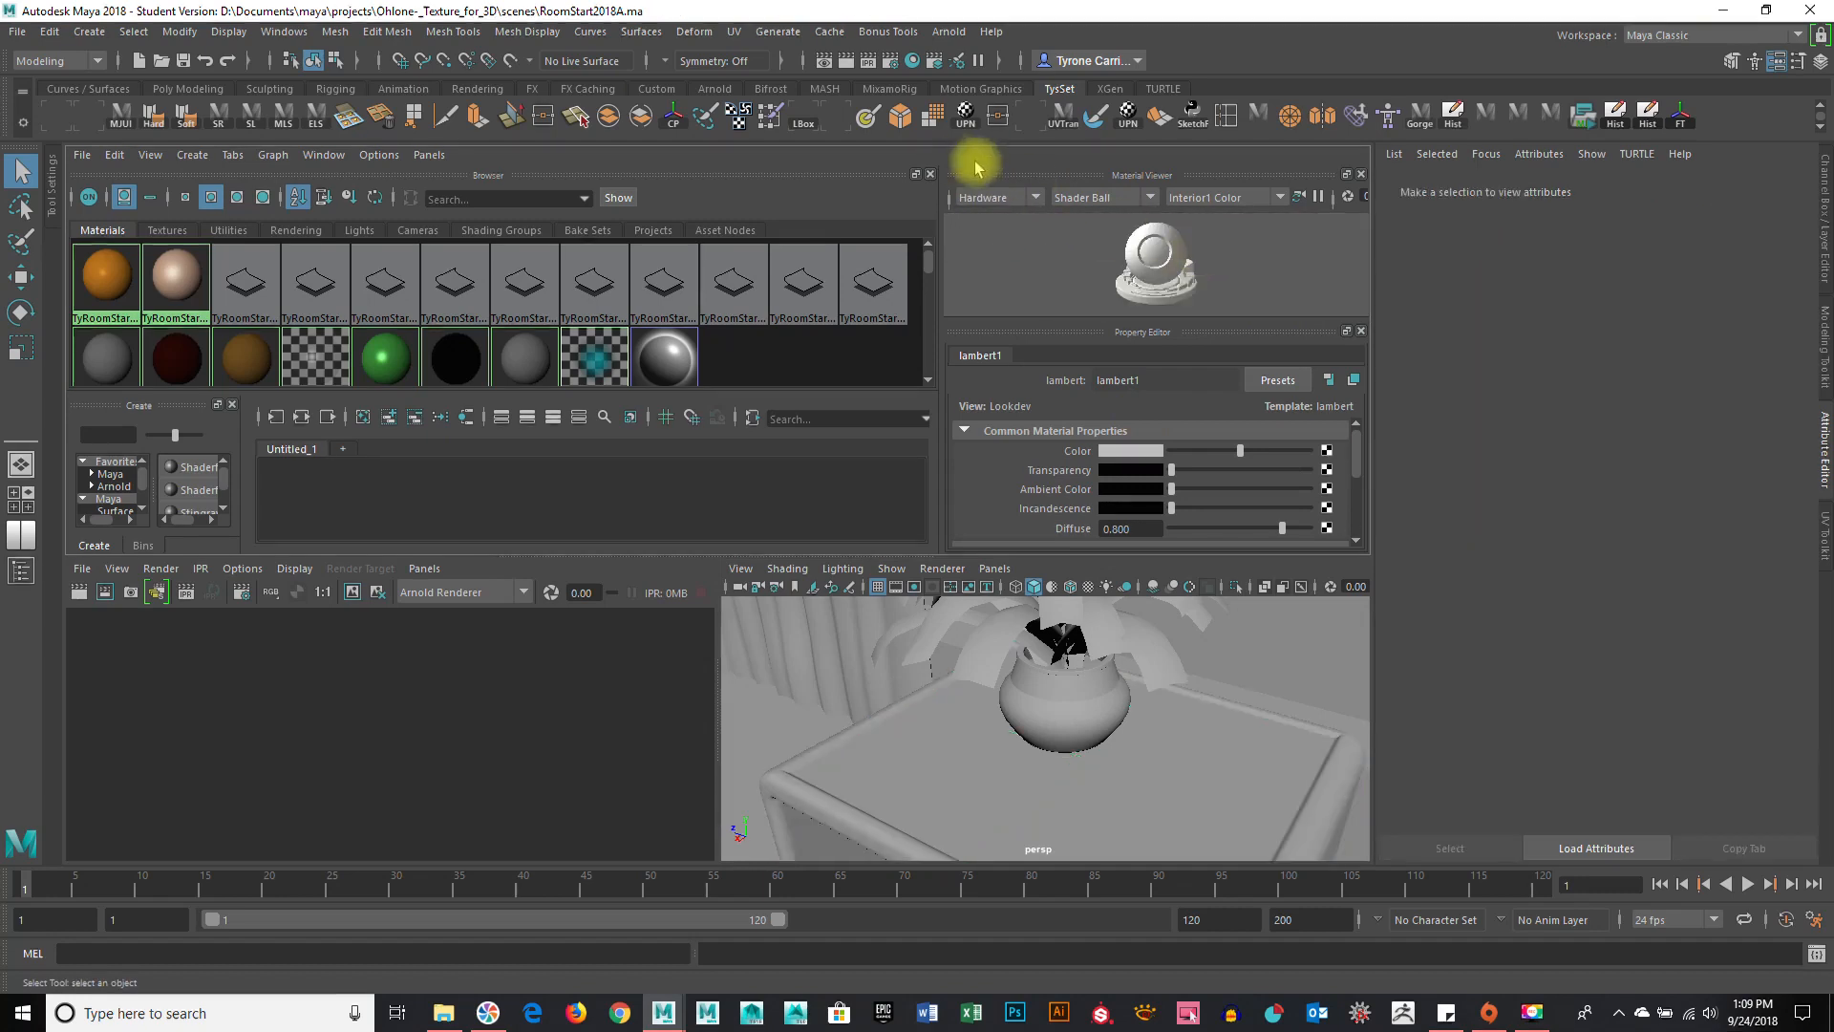
left_click(1007, 201)
left_click(1012, 228)
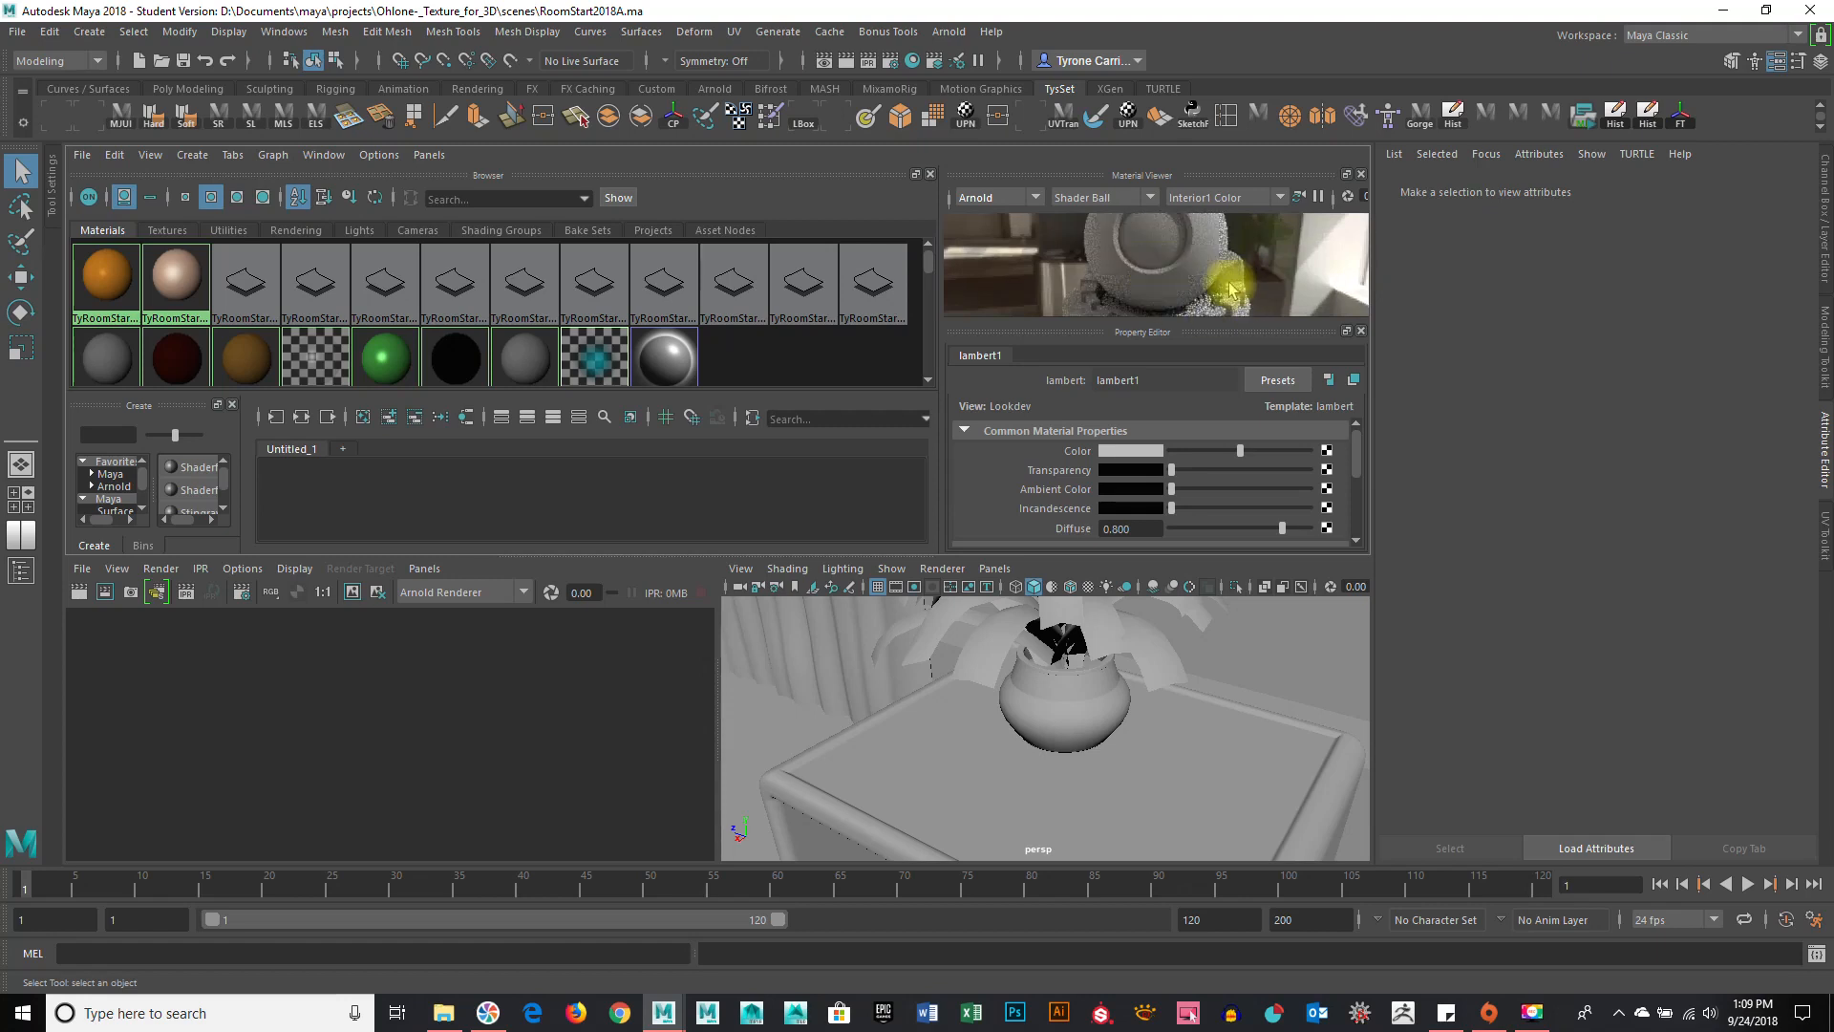
Maximize the Hypershade, orbit the shader ball preview, and preview the cream phong material DefaultFBXASC032Material on it.
key("space")
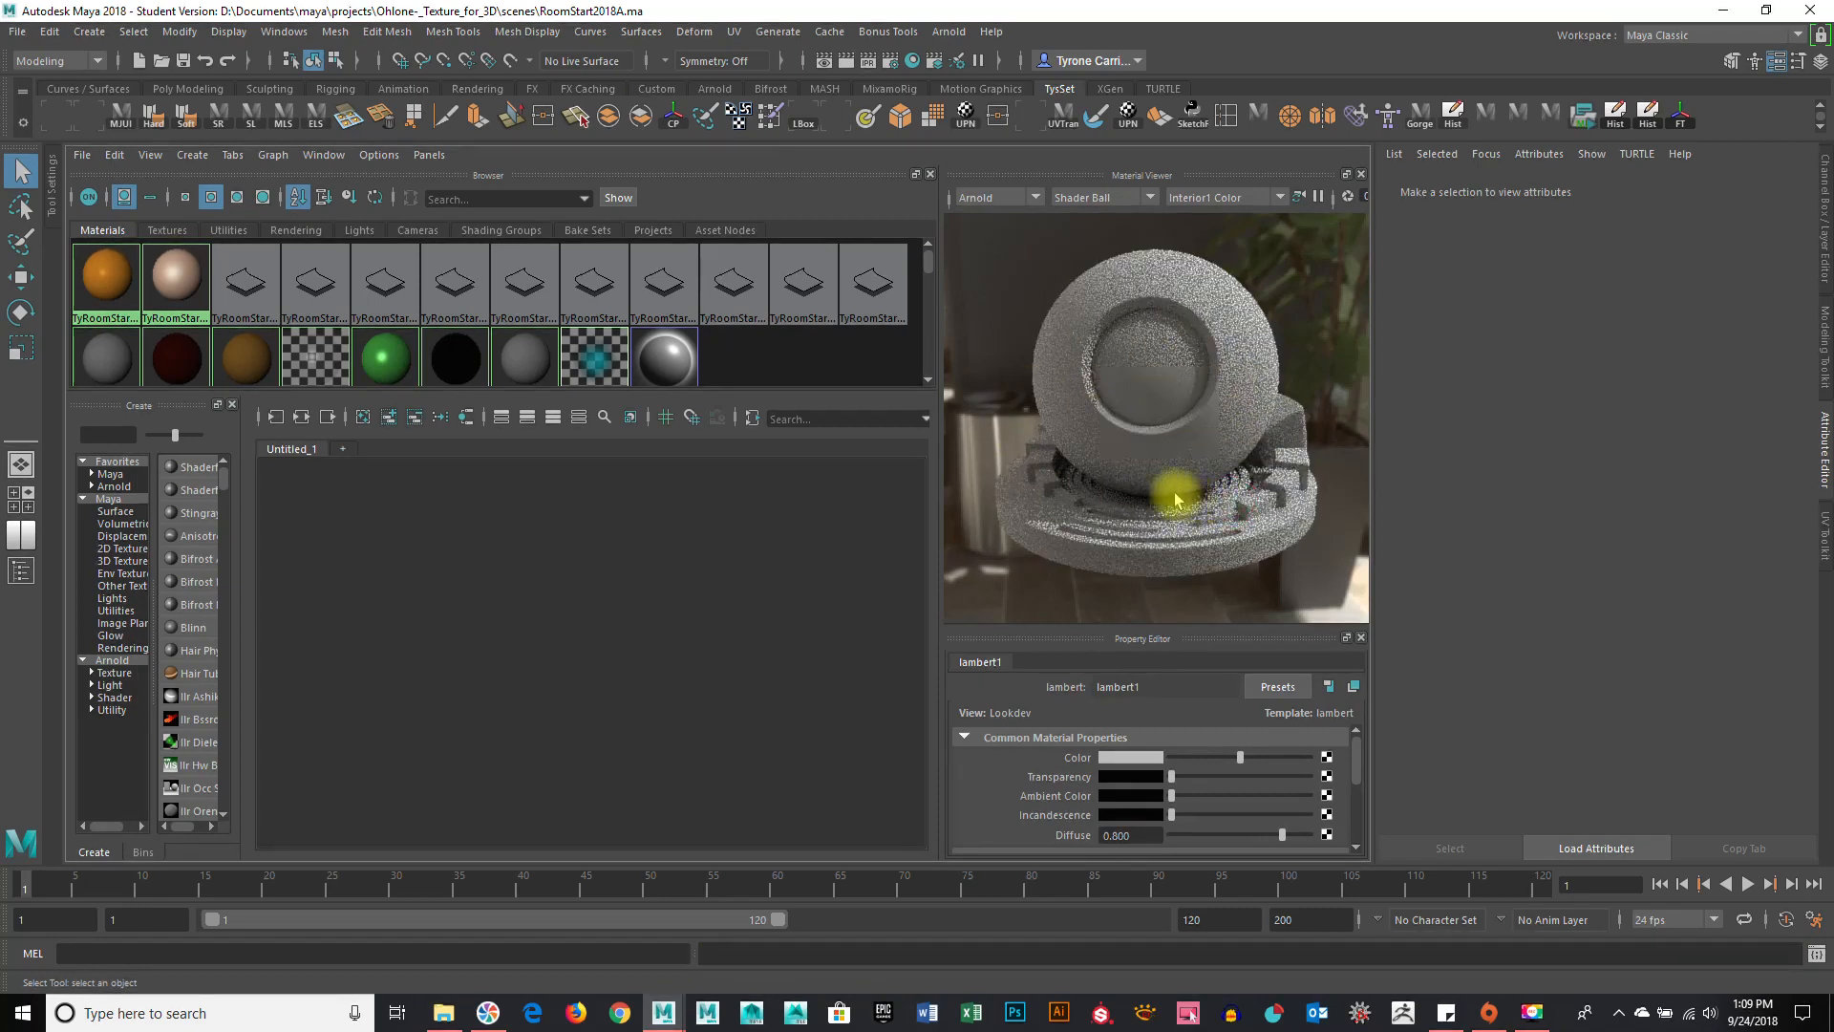
left_click_drag(1241, 490, 1190, 493, "alt")
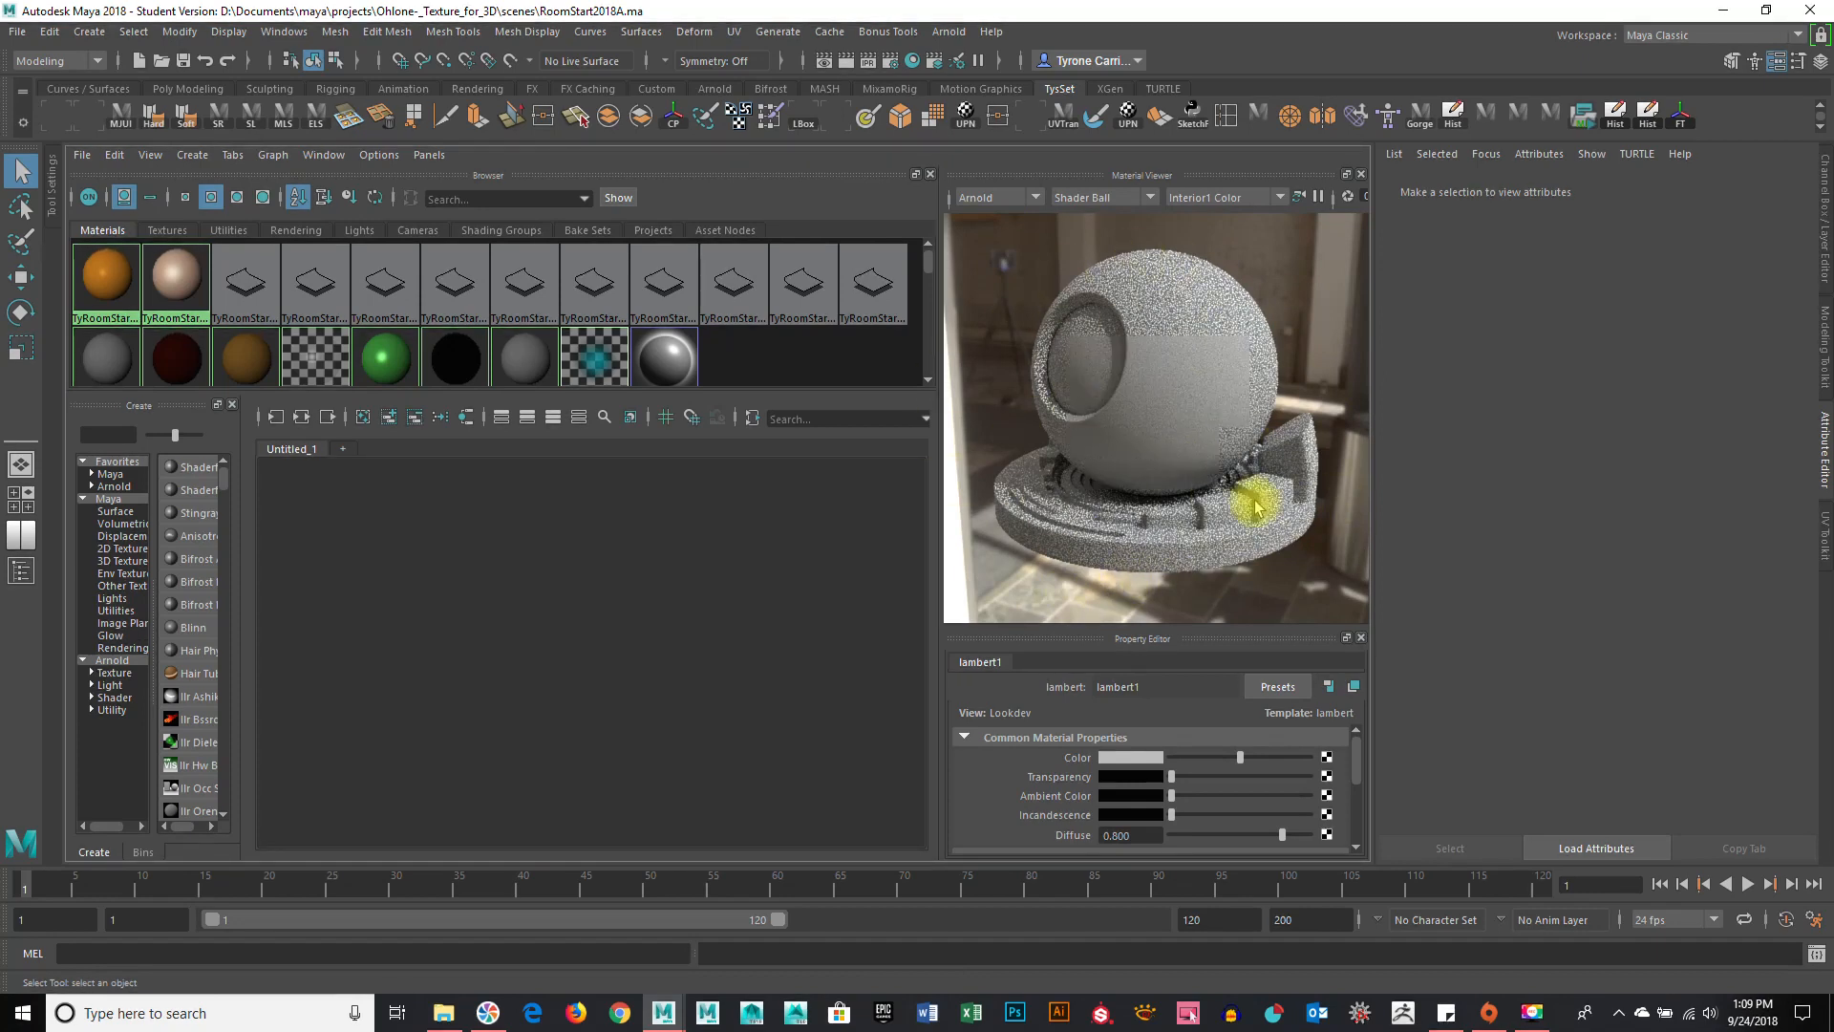
left_click(176, 286)
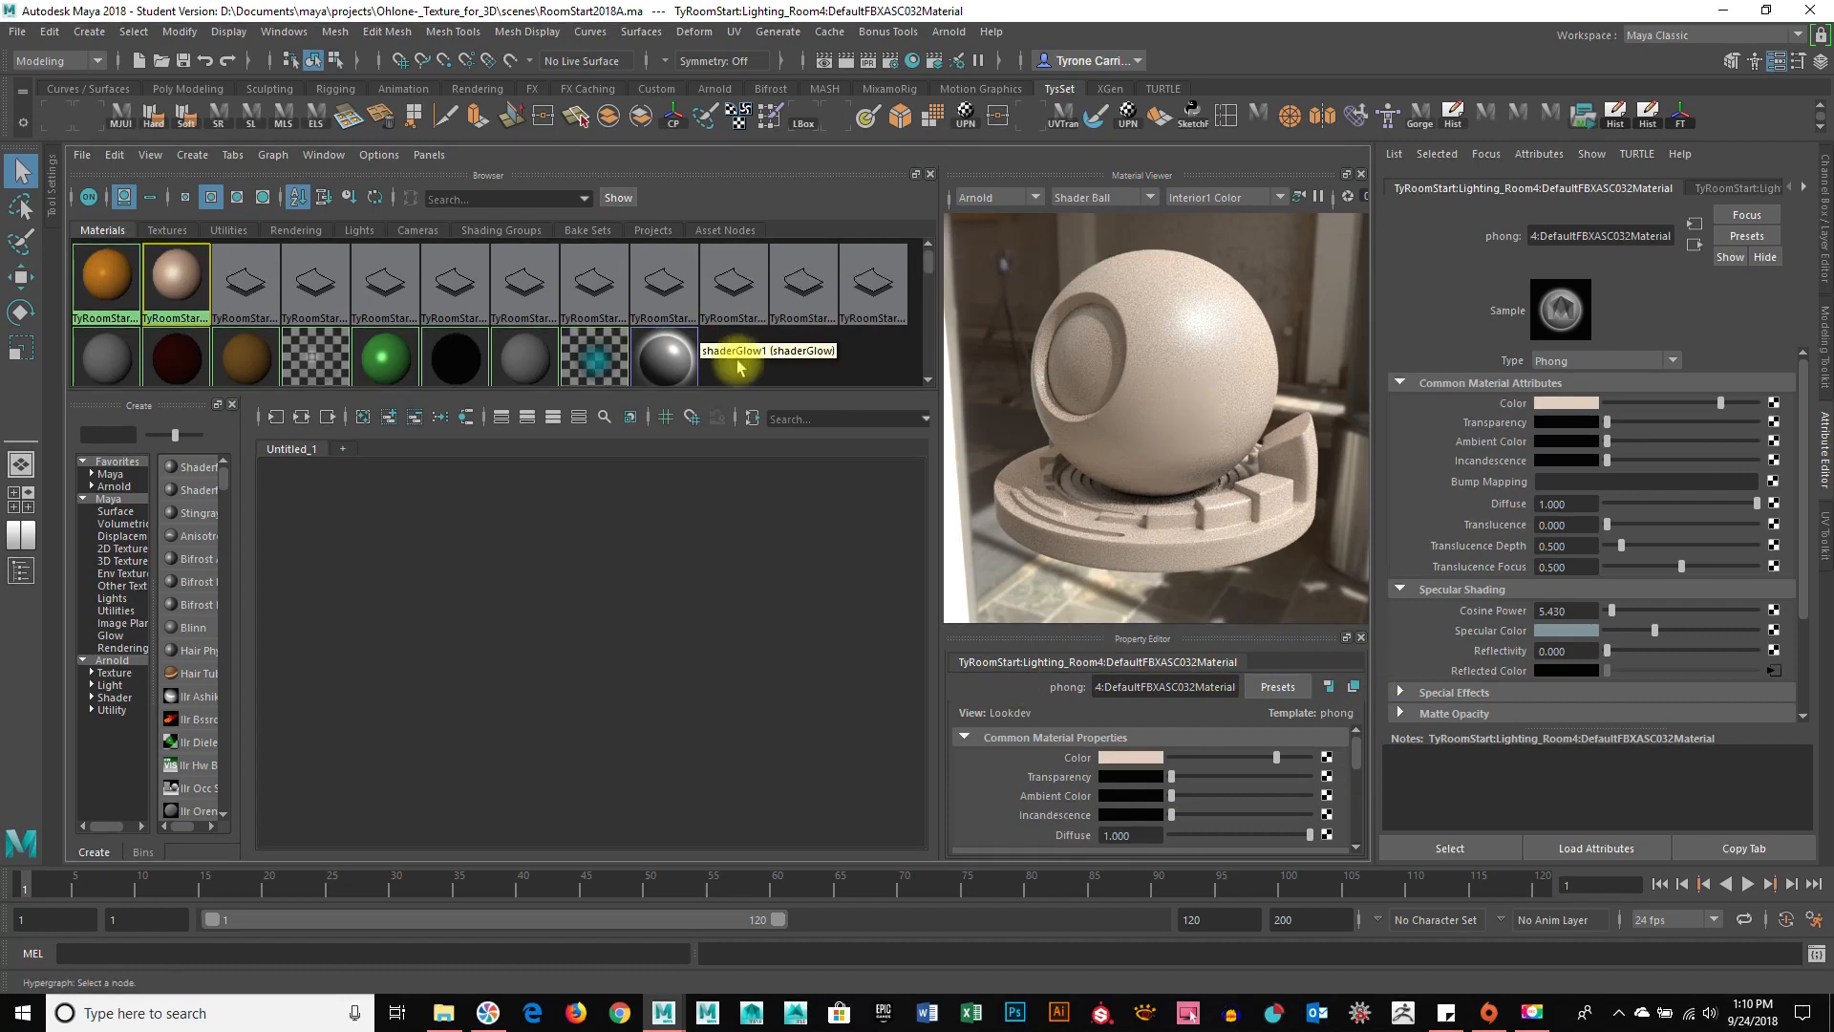
left_click(994, 199)
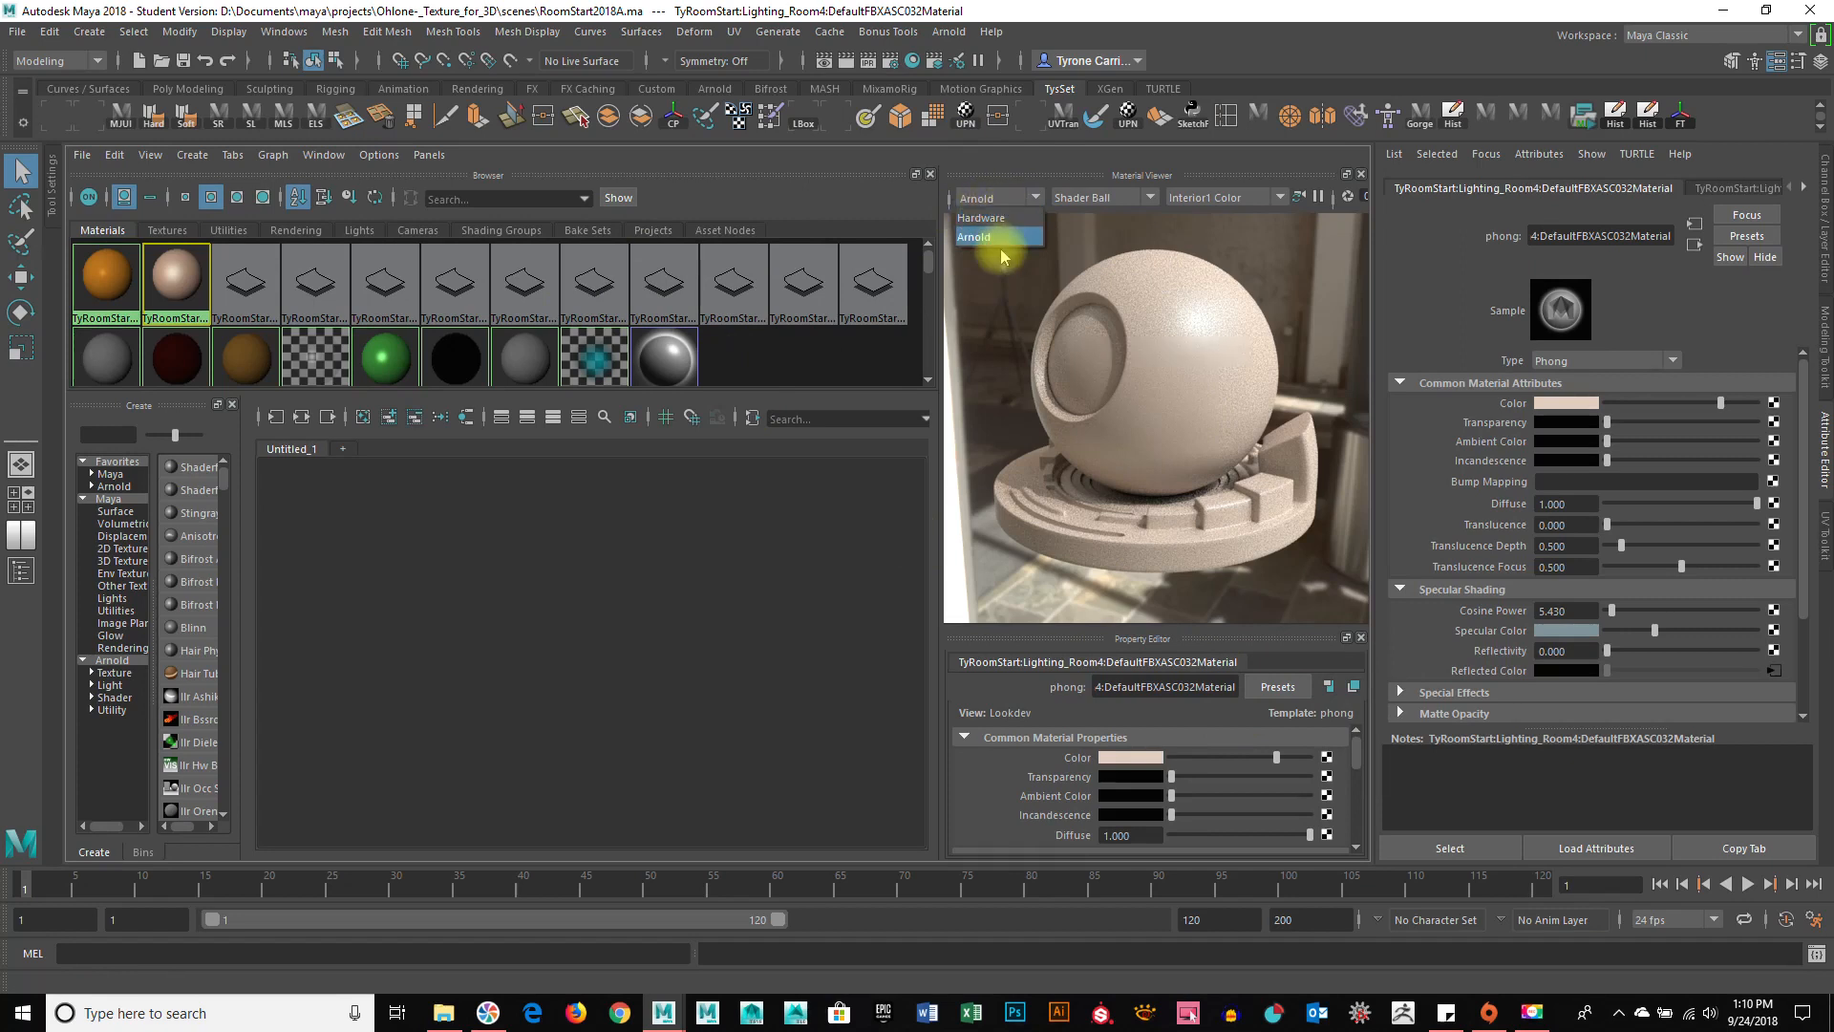
left_click(1185, 399)
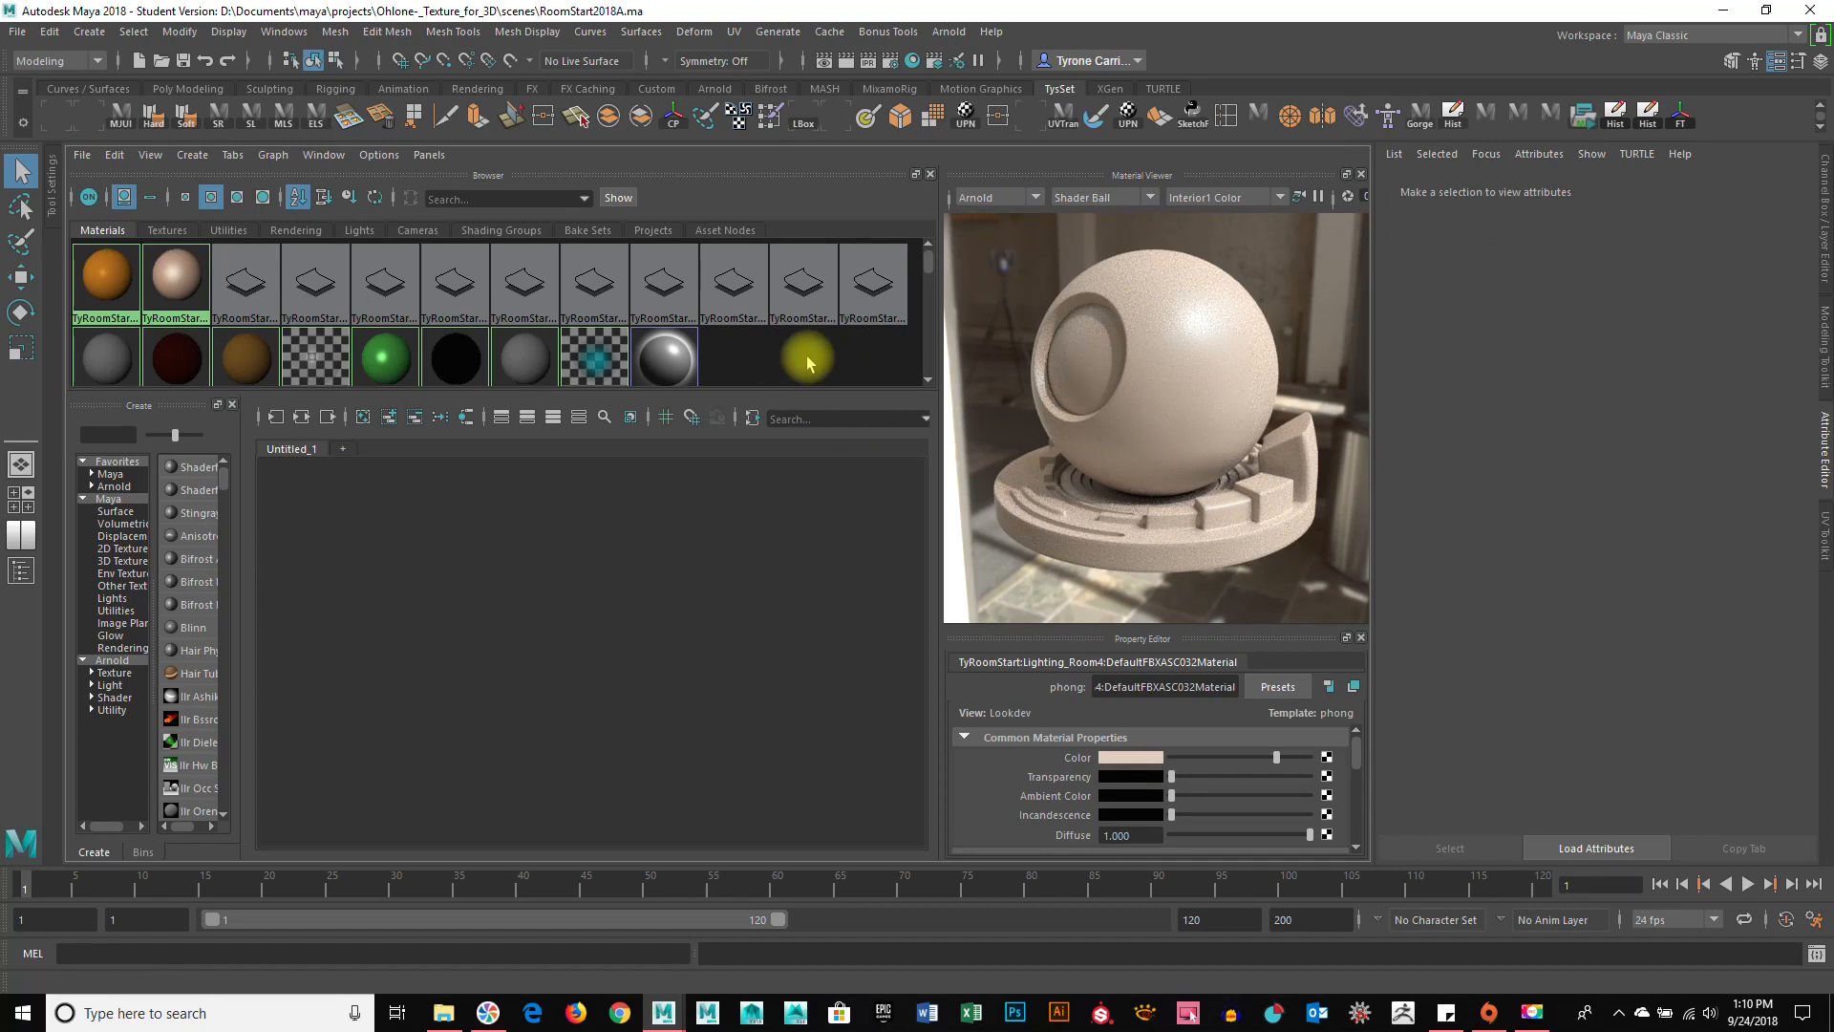
Enlarge the Hypershade browser area and examine its texture, utility, rendering, light and camera nodes, finishing on the materials.
left_click_drag(778, 398, 769, 570)
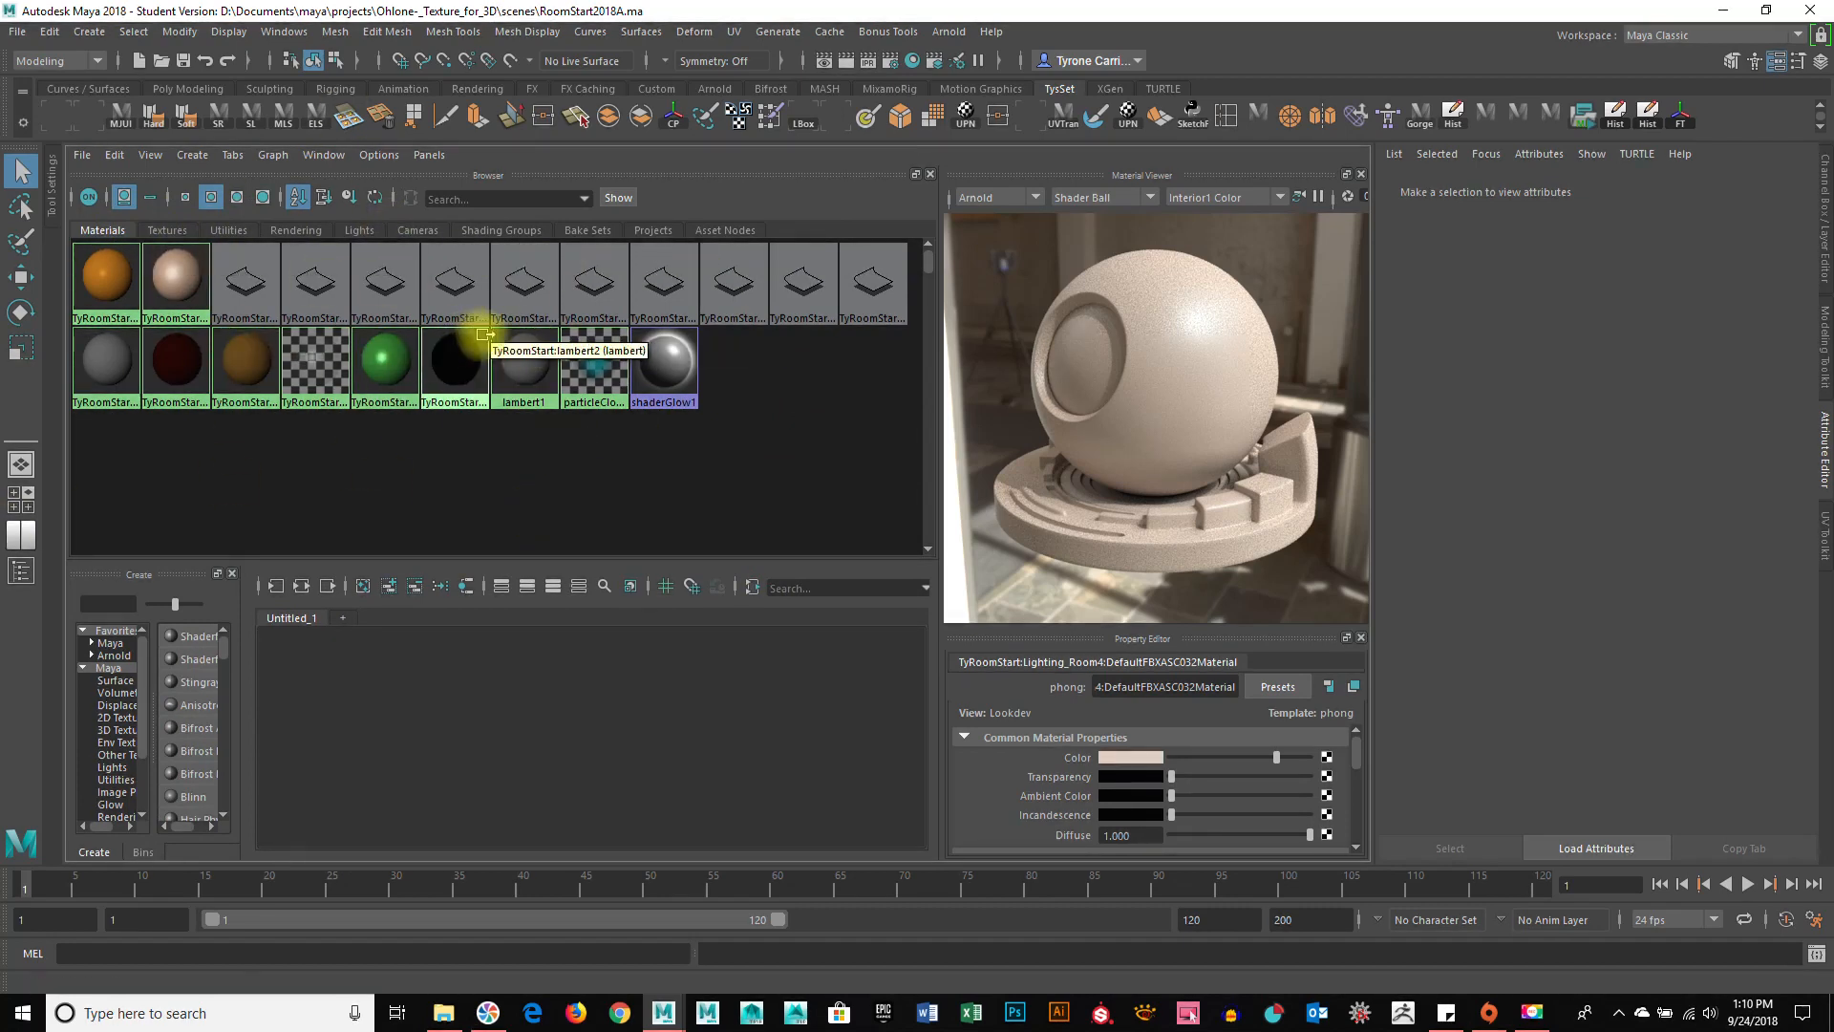
left_click(167, 230)
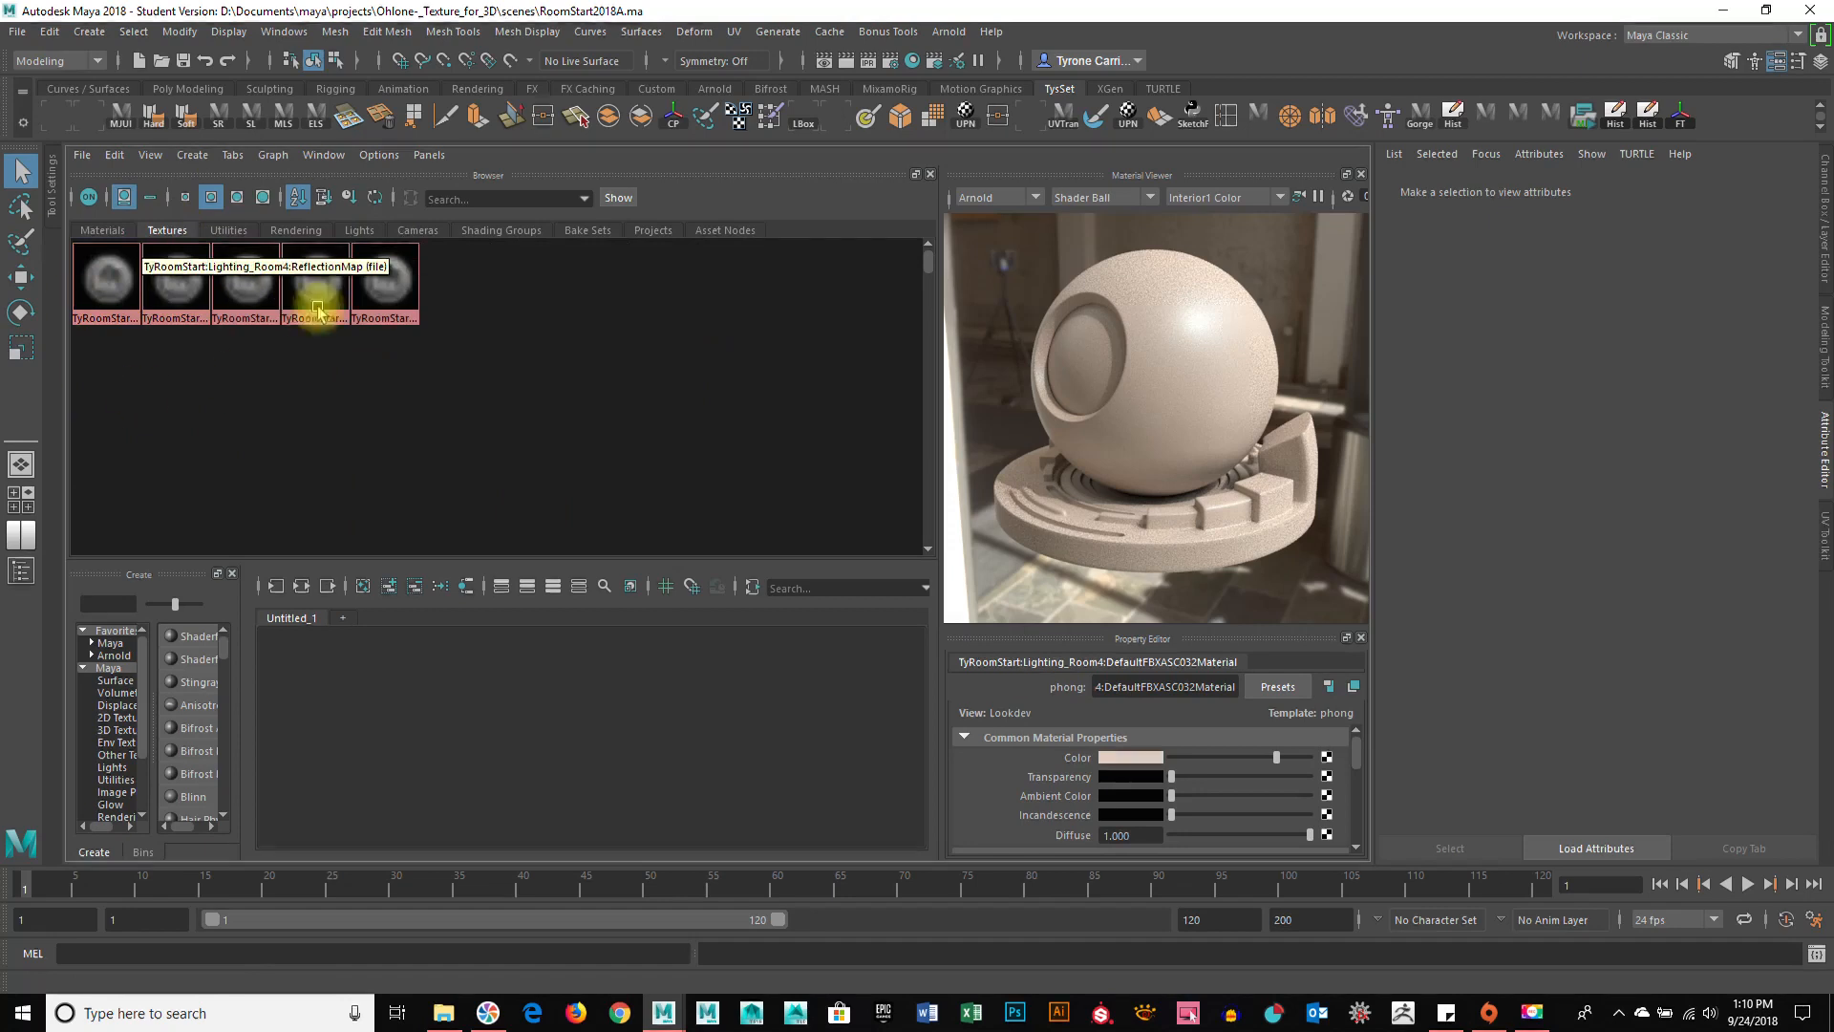
left_click(230, 232)
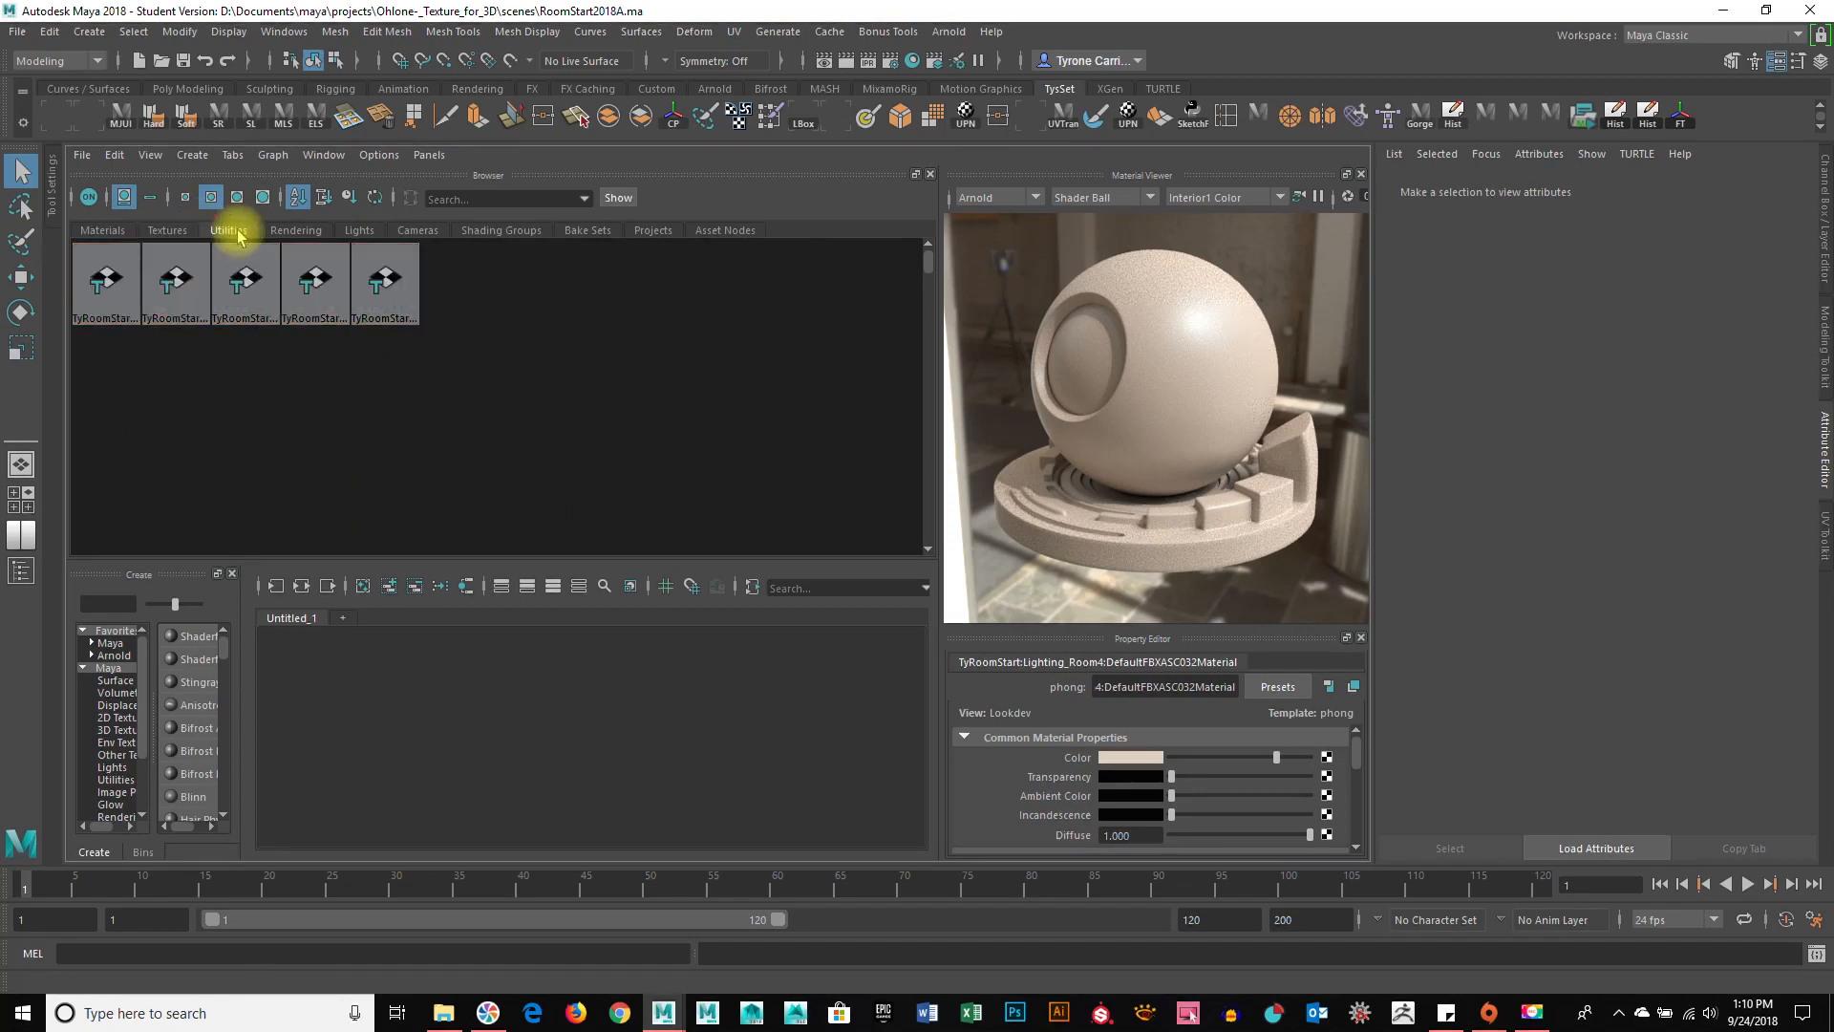
left_click(291, 231)
left_click(360, 233)
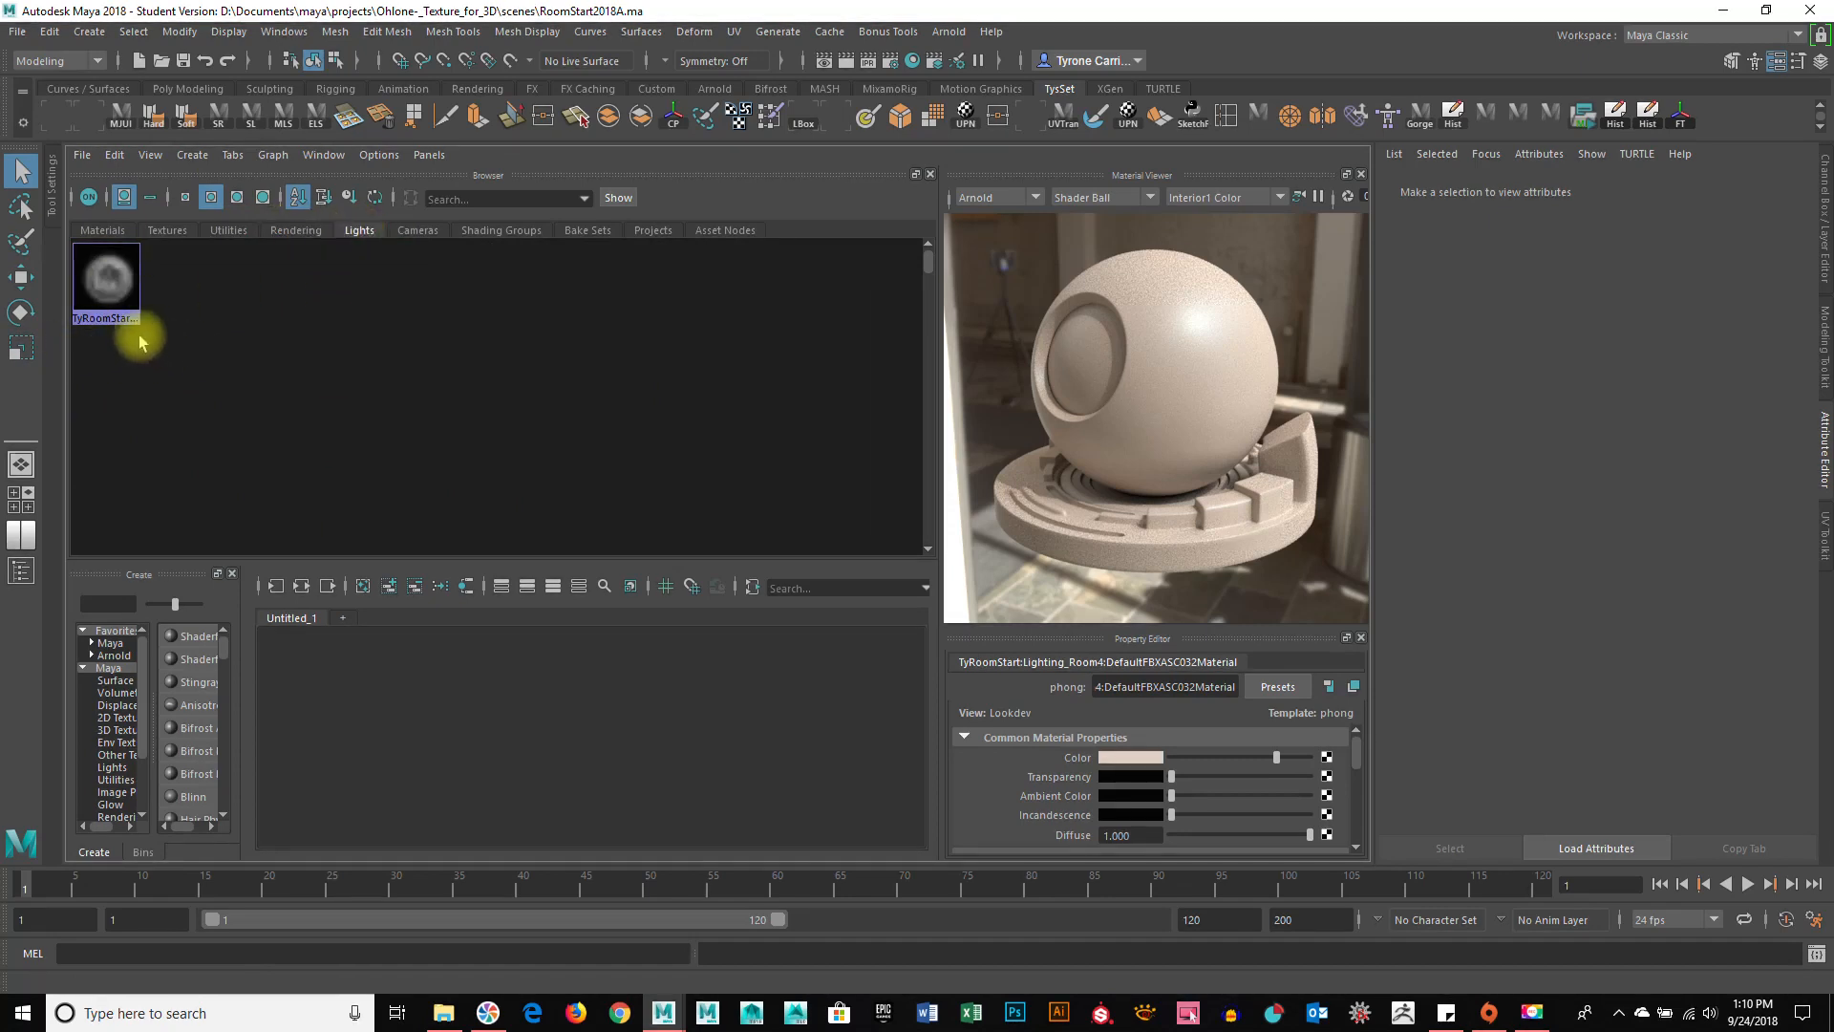
left_click(426, 233)
left_click(347, 233)
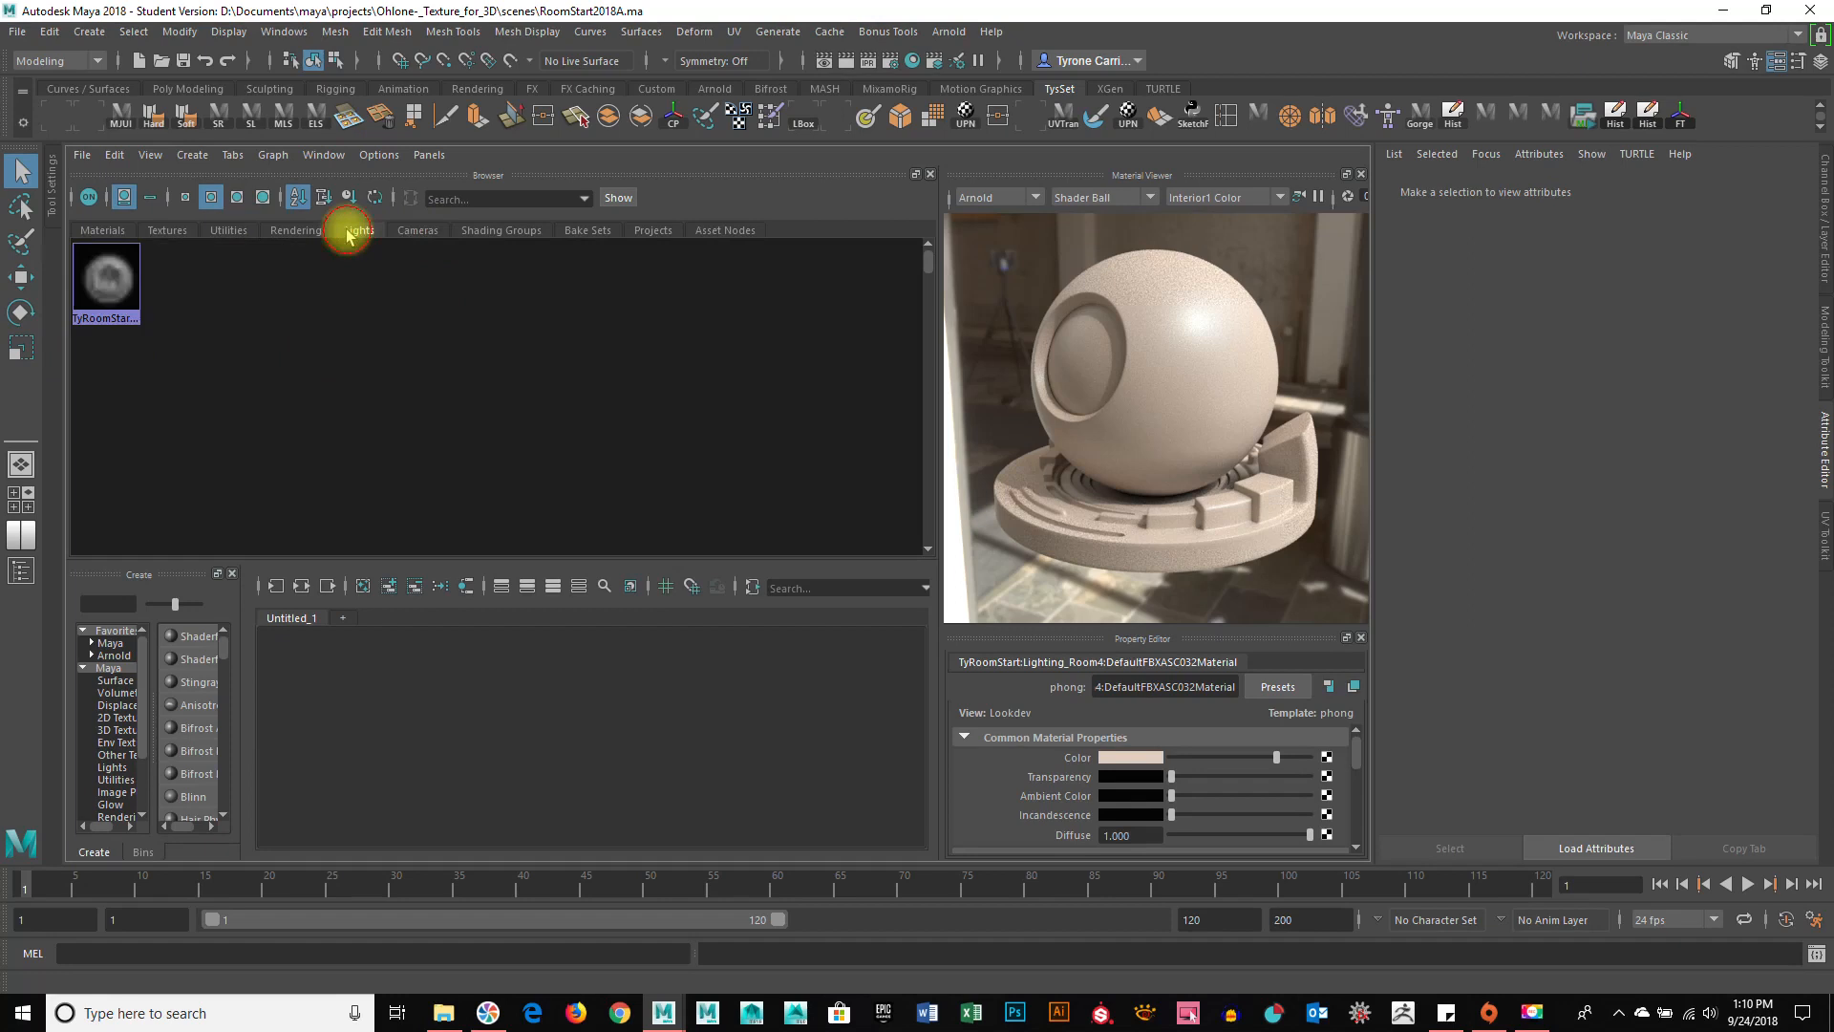
left_click(94, 232)
Create an Ai Standard Surface material in the Hypershade.
right_click(517, 477)
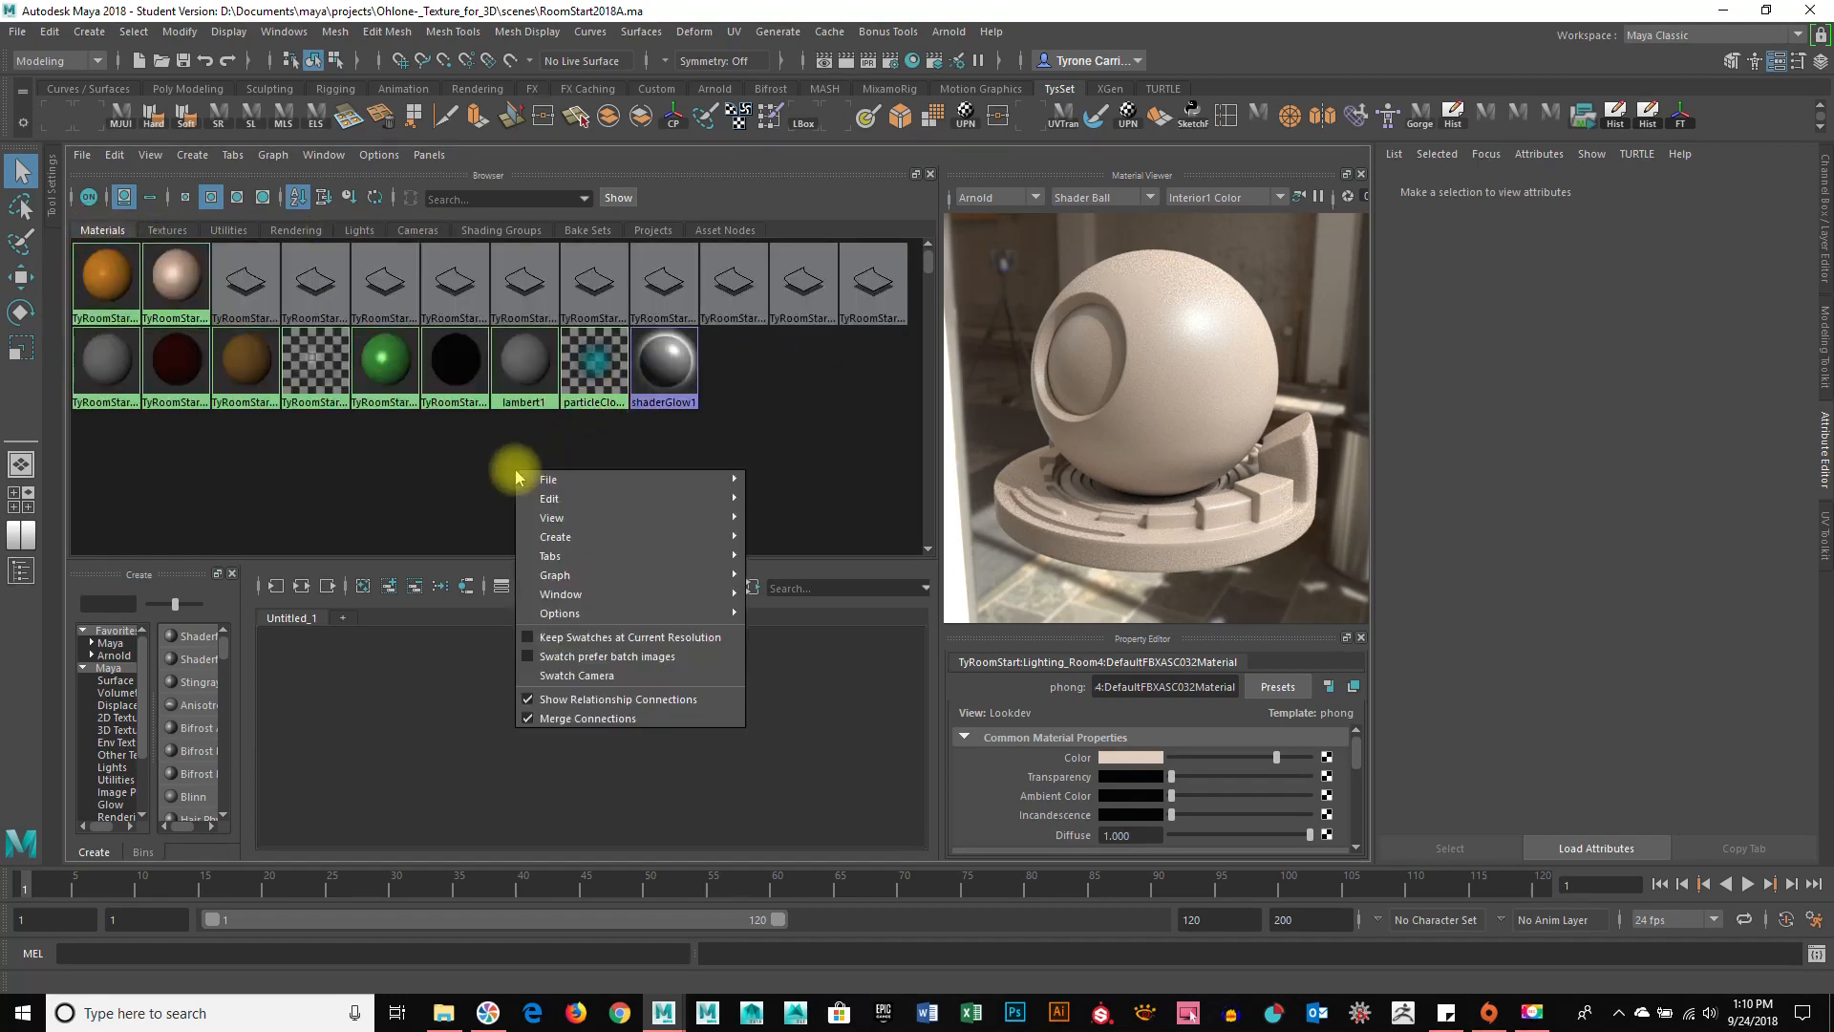
mouse_move(593, 535)
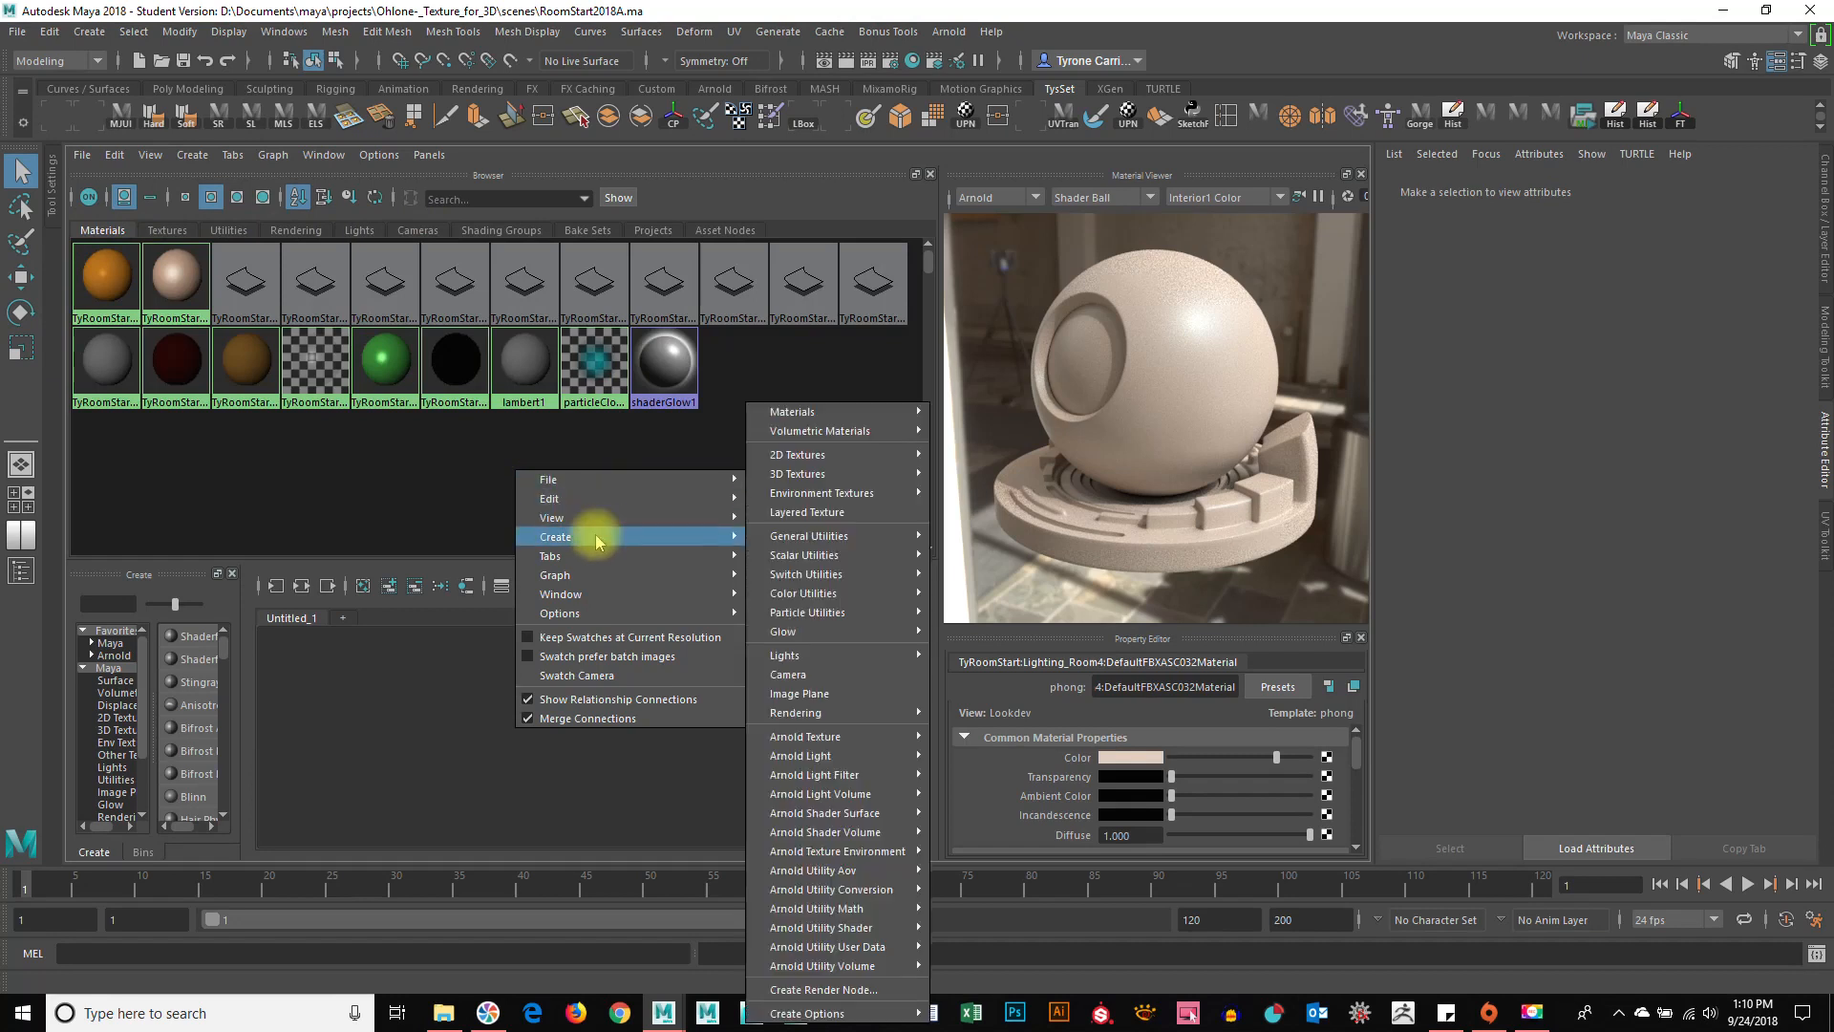
mouse_move(810, 555)
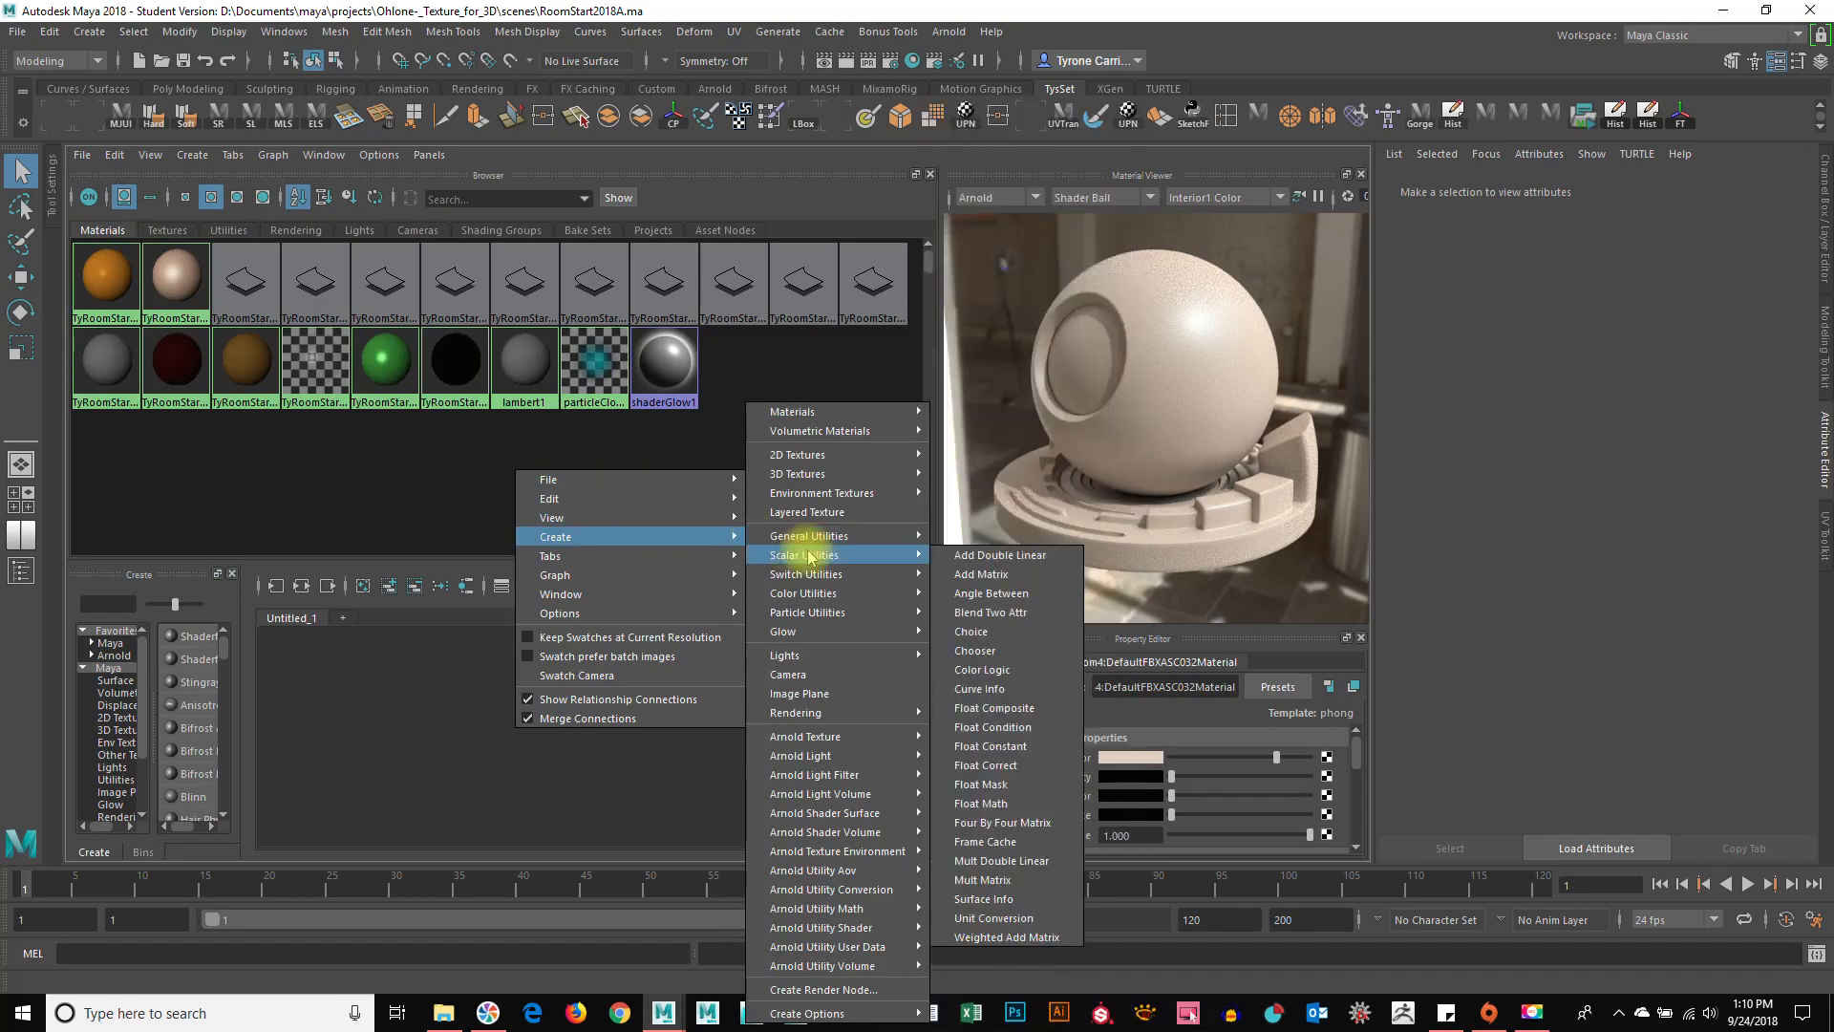
mouse_move(856, 820)
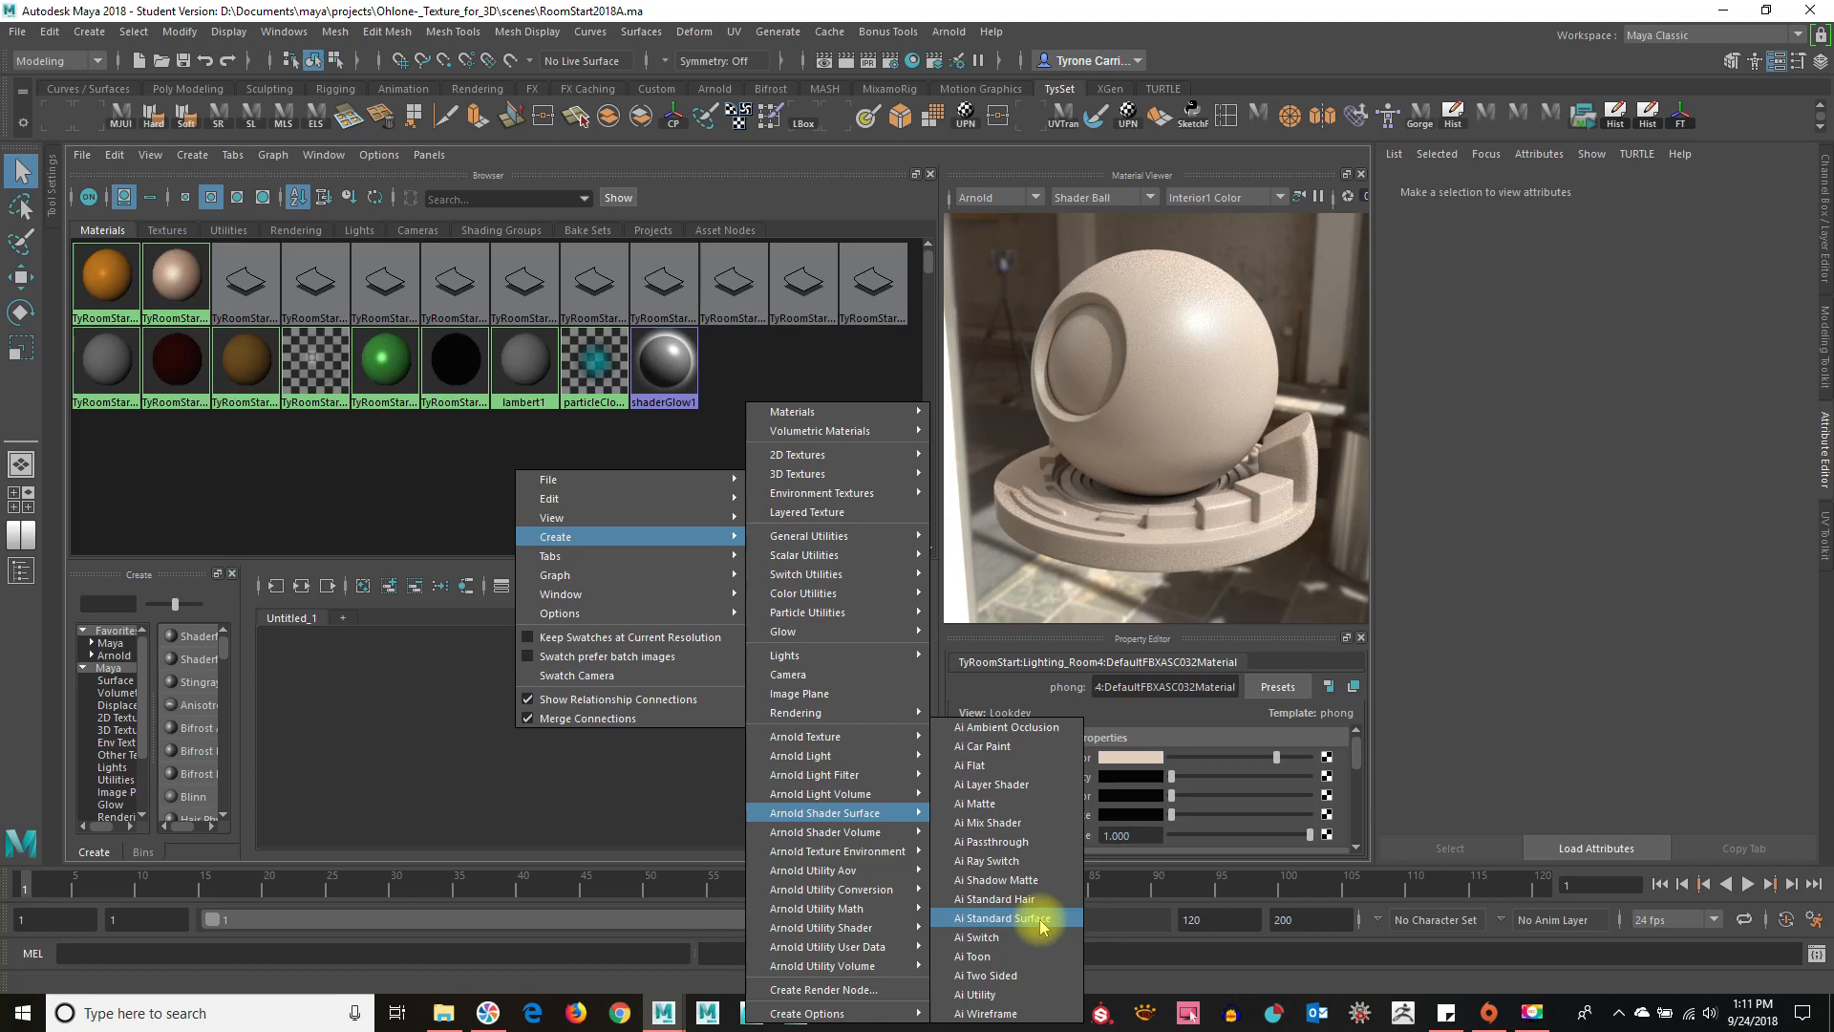
left_click(1042, 919)
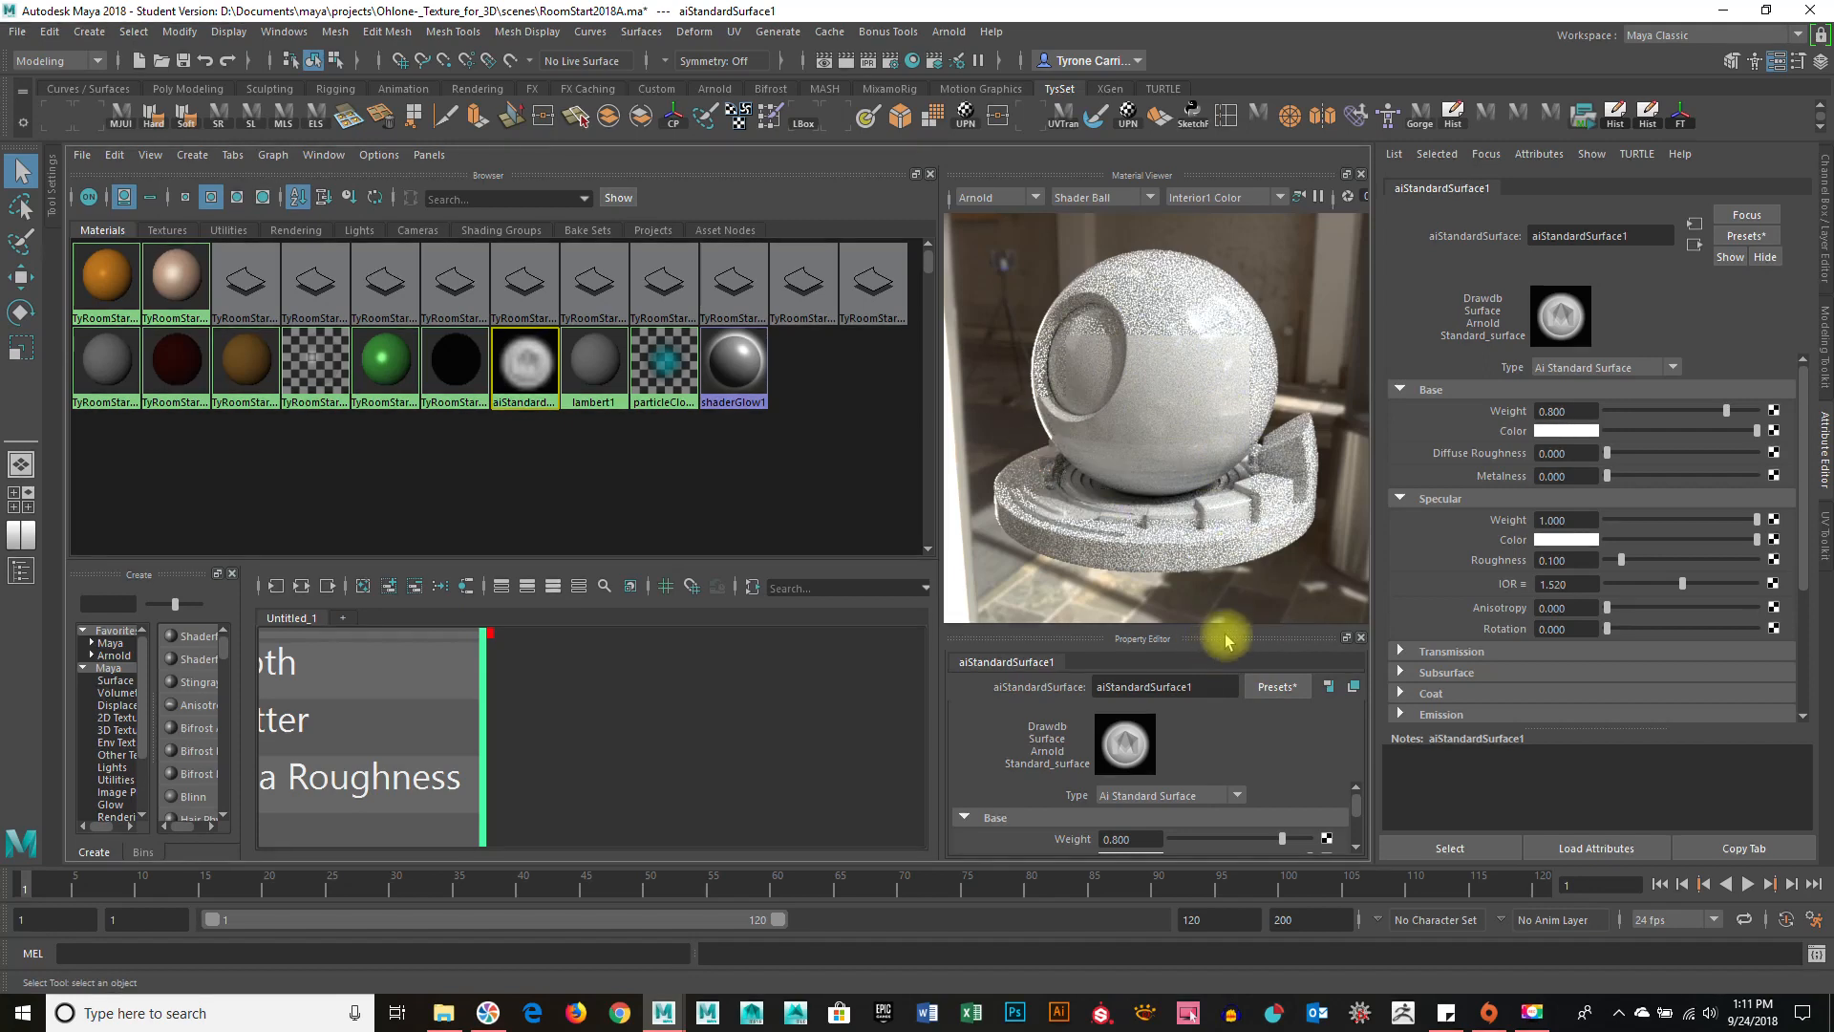
Enlarge the Property Editor area and set the new material's base color to bright blue, about H 211, S 1, V 1.
left_click_drag(1228, 631, 1221, 478)
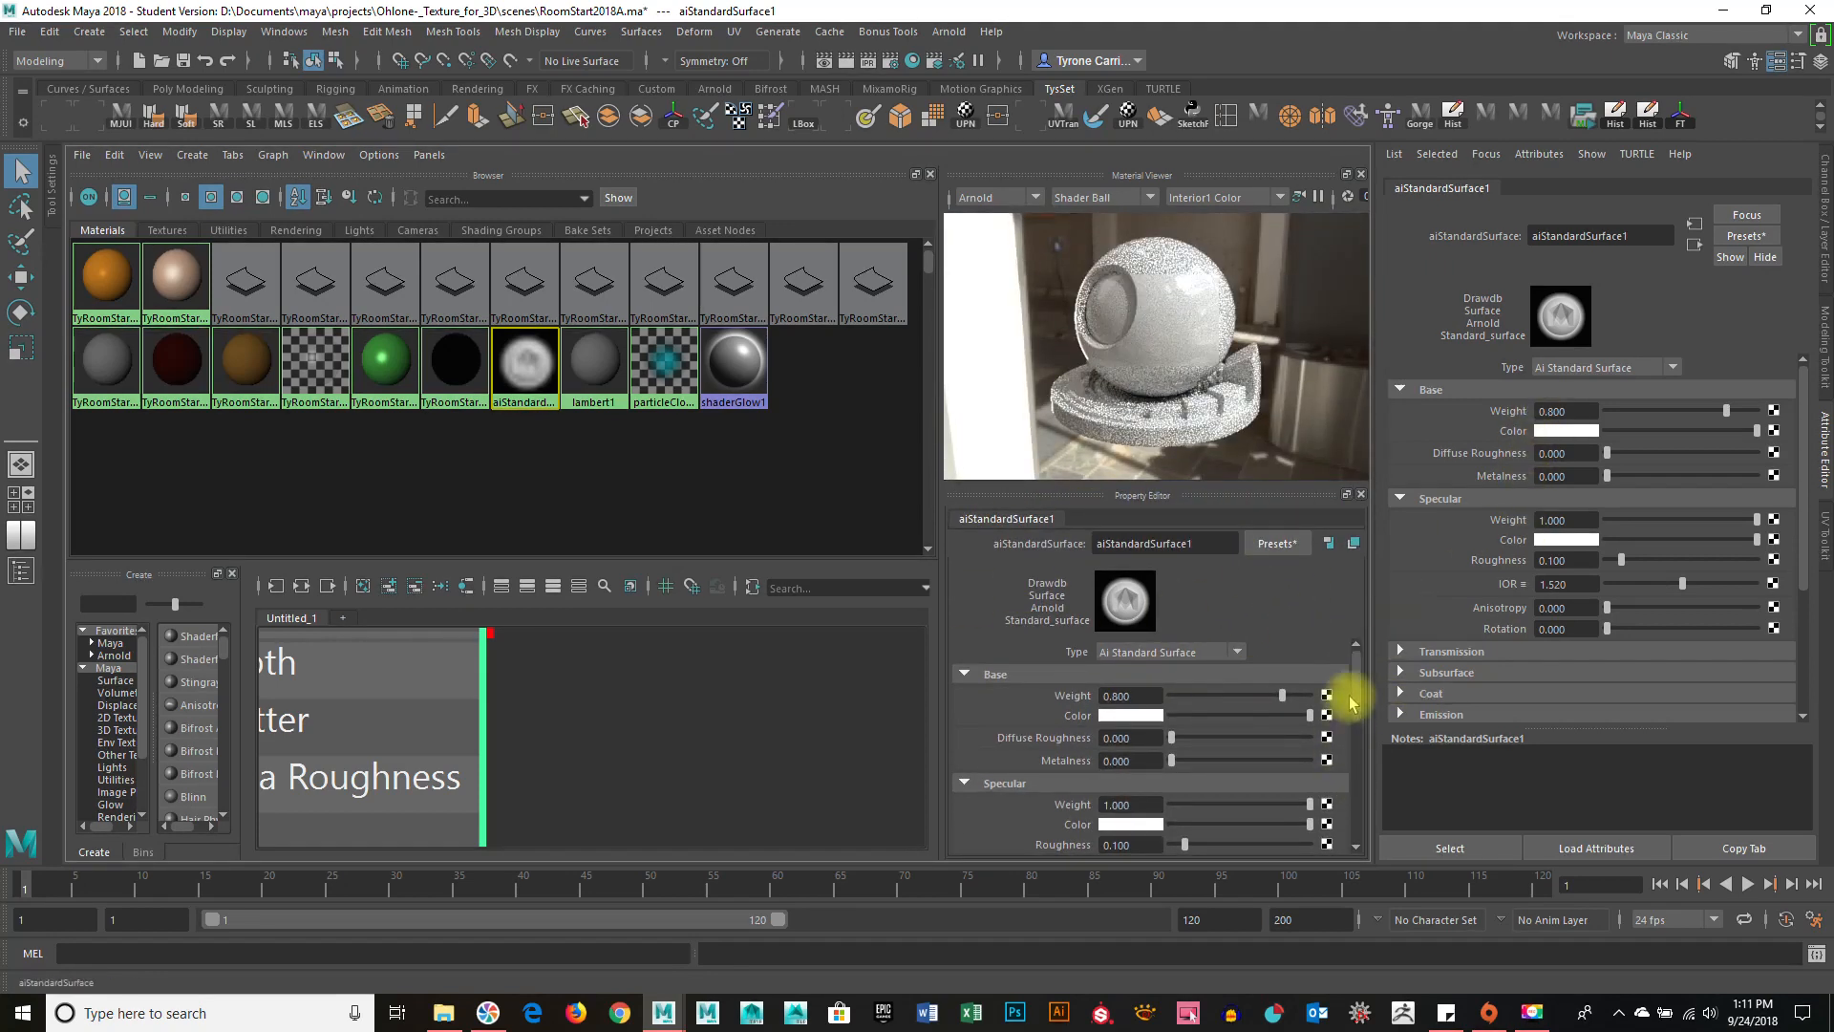
left_click_drag(1358, 684, 1362, 716)
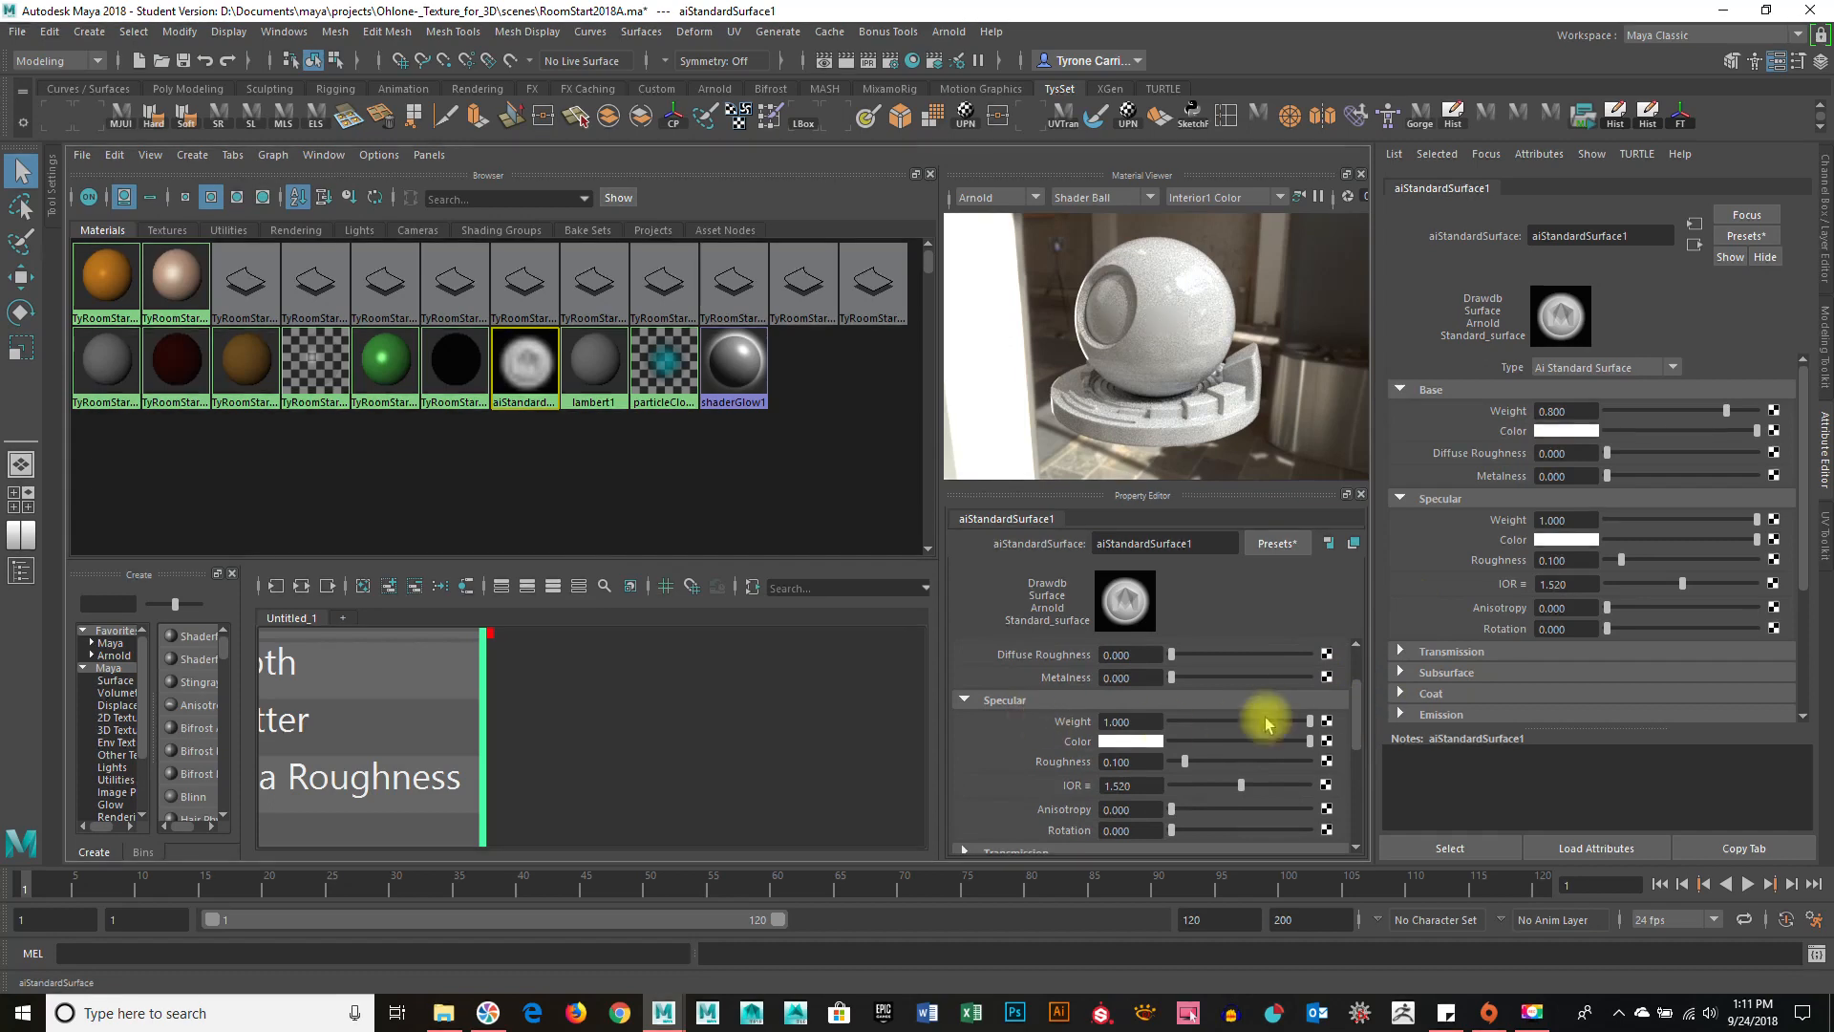
left_click_drag(1357, 718, 1363, 675)
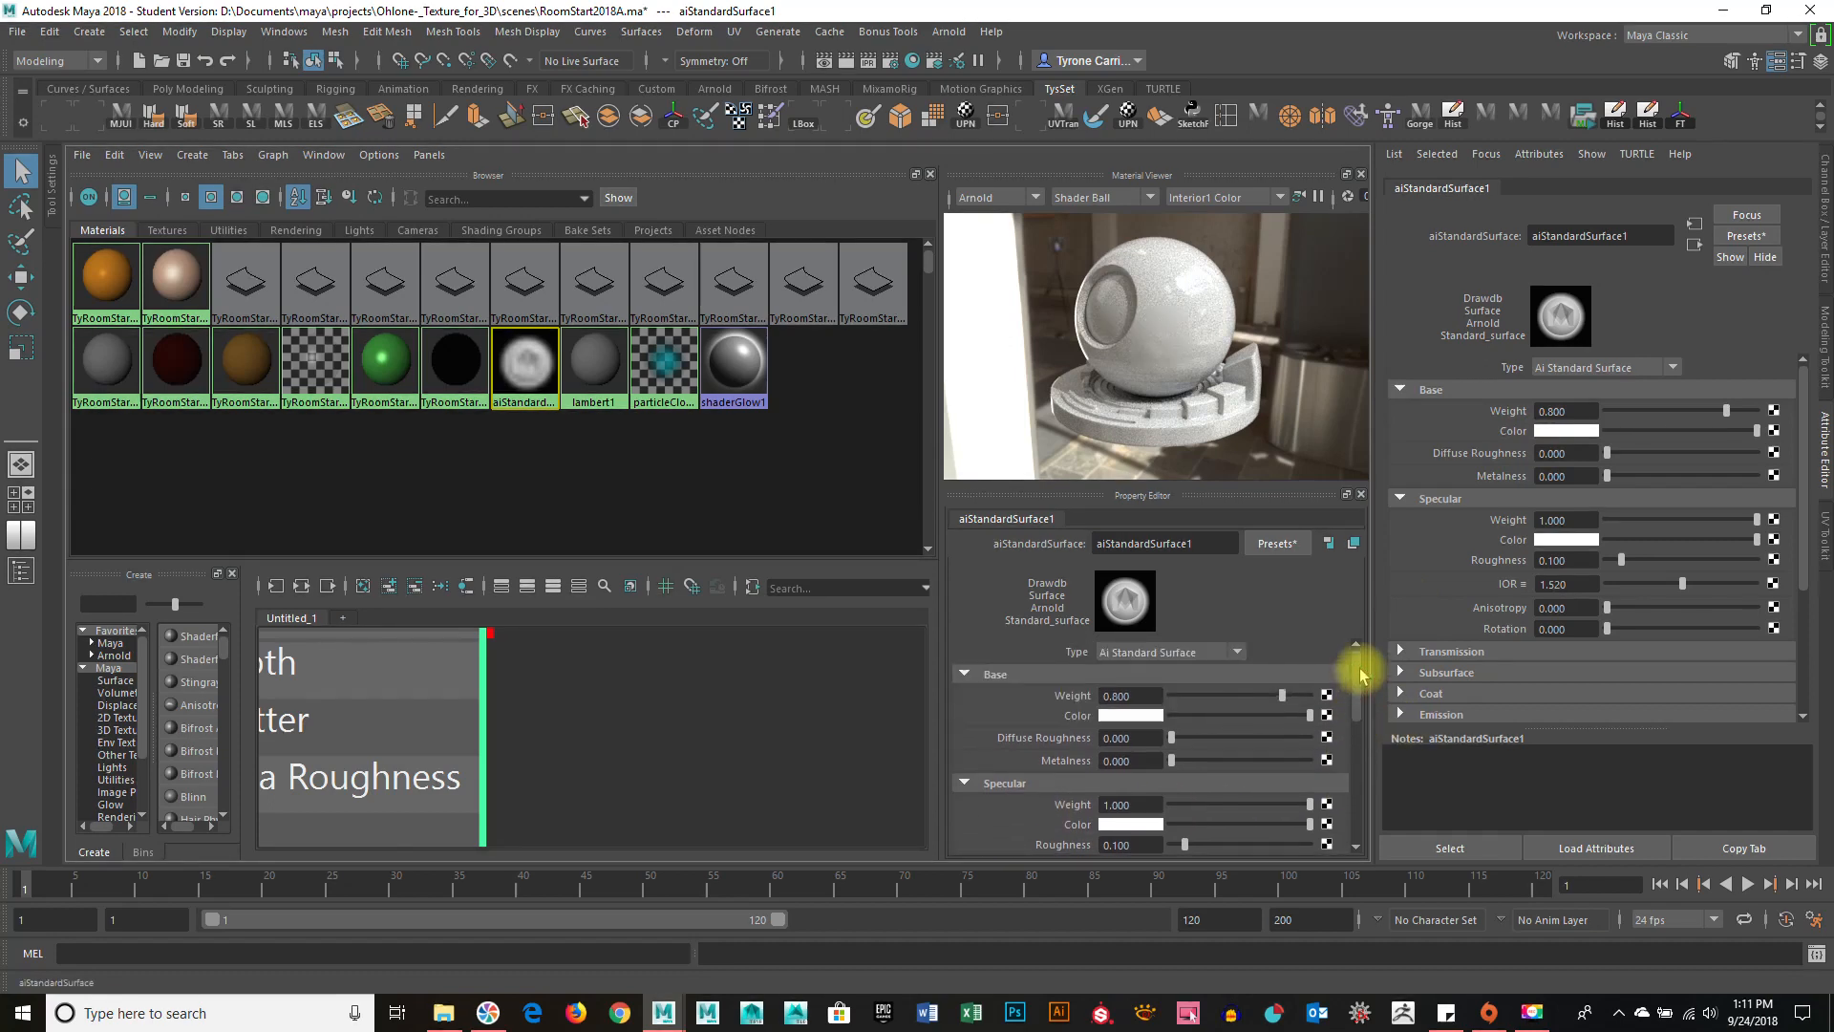
left_click(1127, 717)
left_click_drag(1217, 746, 1291, 772)
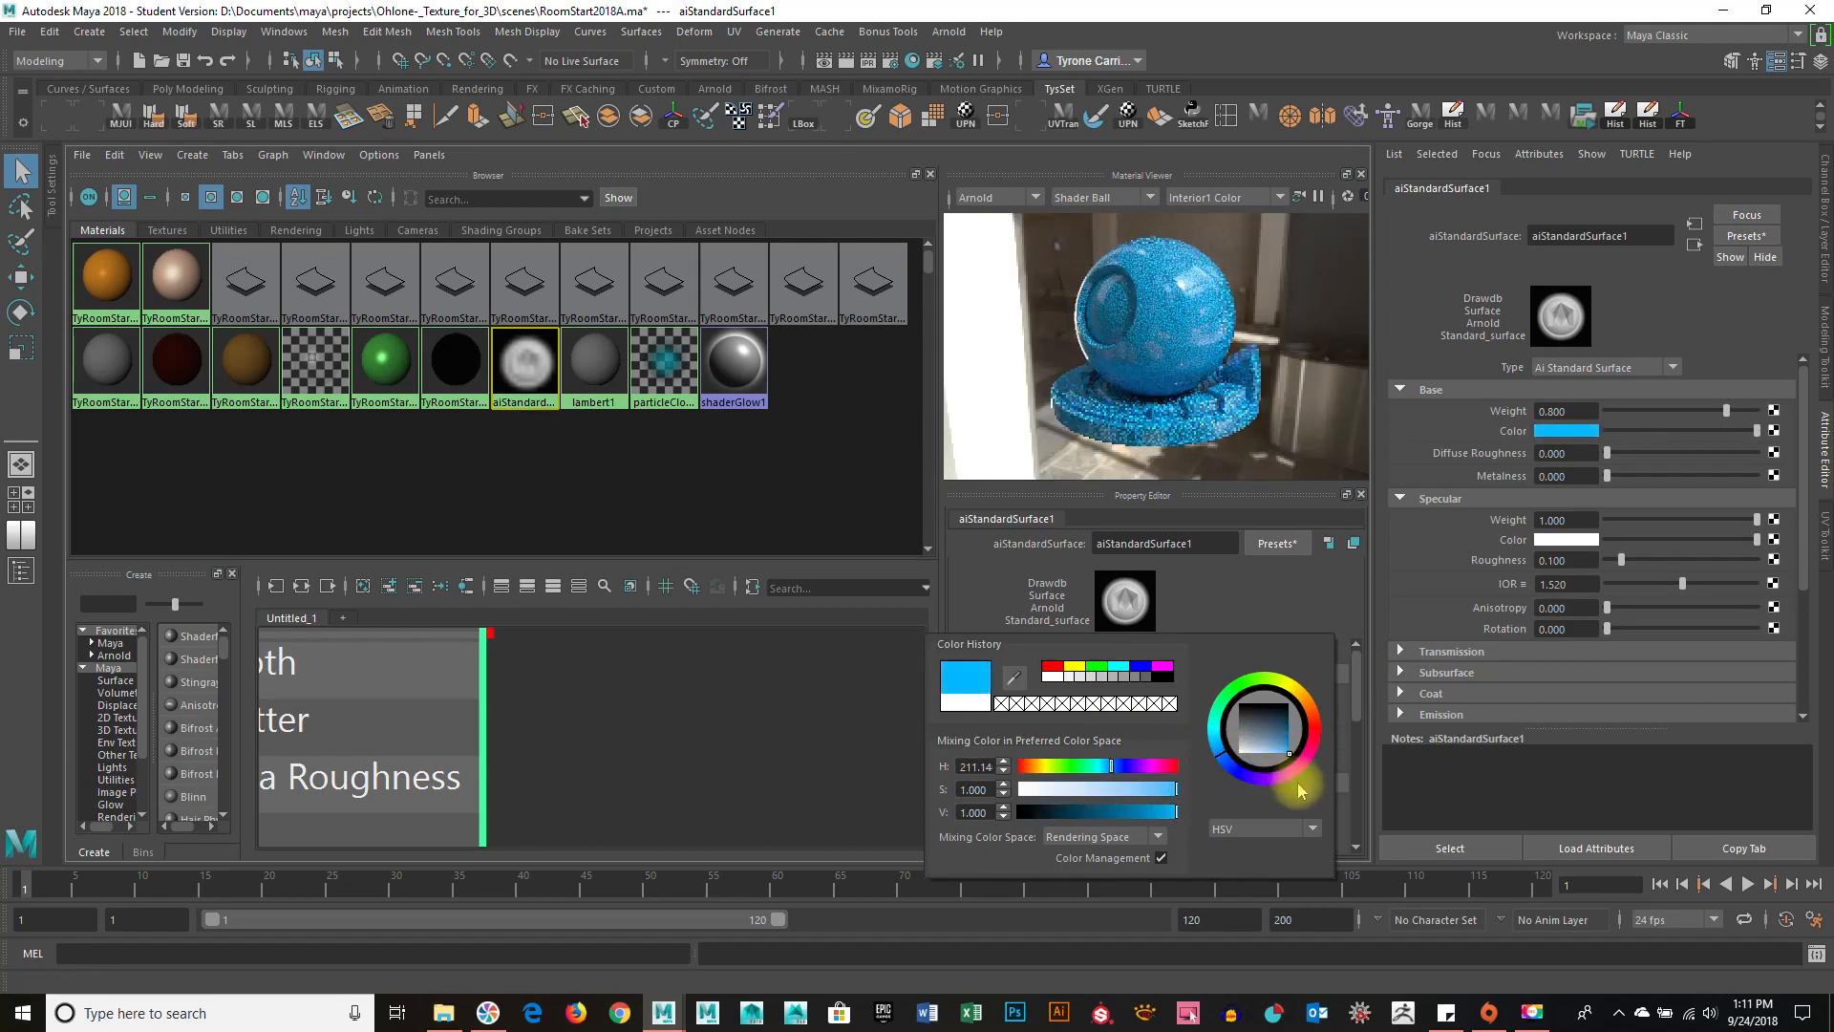
left_click(1263, 600)
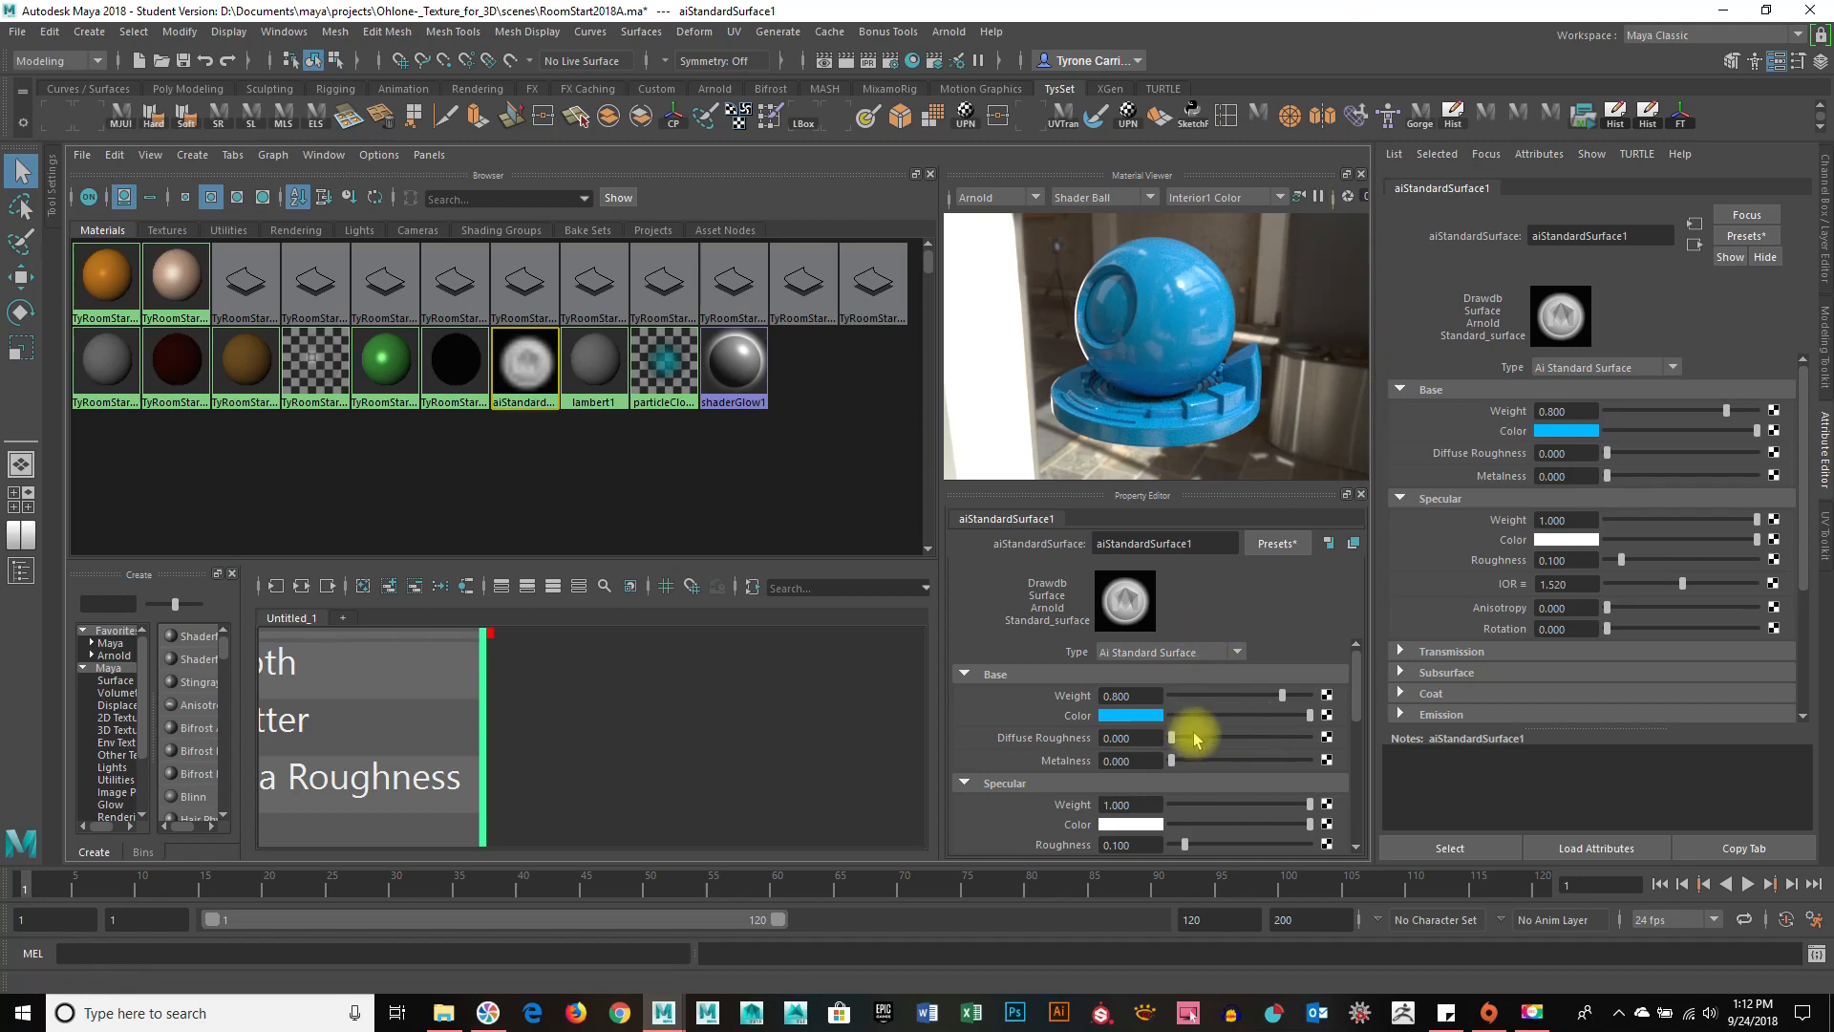
Try the base Diffuse Roughness and a Metalness of 1 on the blue material, resetting both to 0.
left_click_drag(1200, 736, 1125, 745)
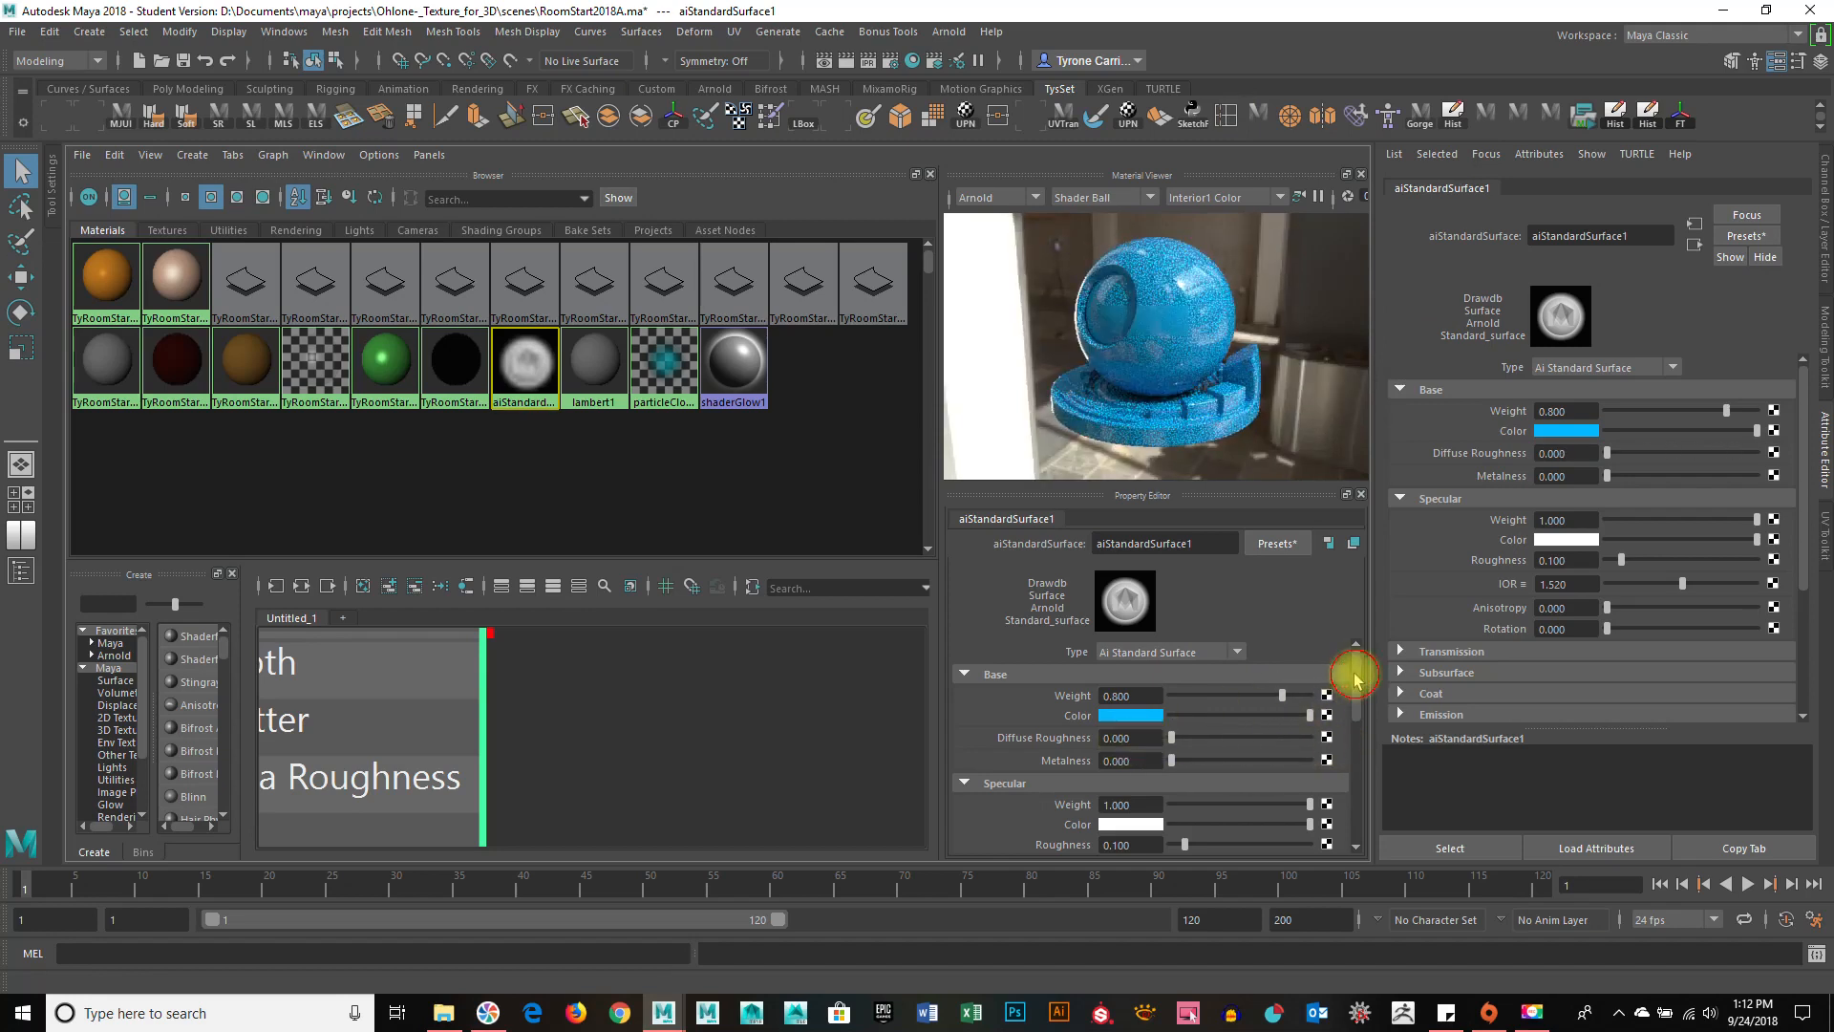
scroll(1328, 693, "down", 1)
left_click_drag(1172, 727, 1299, 728)
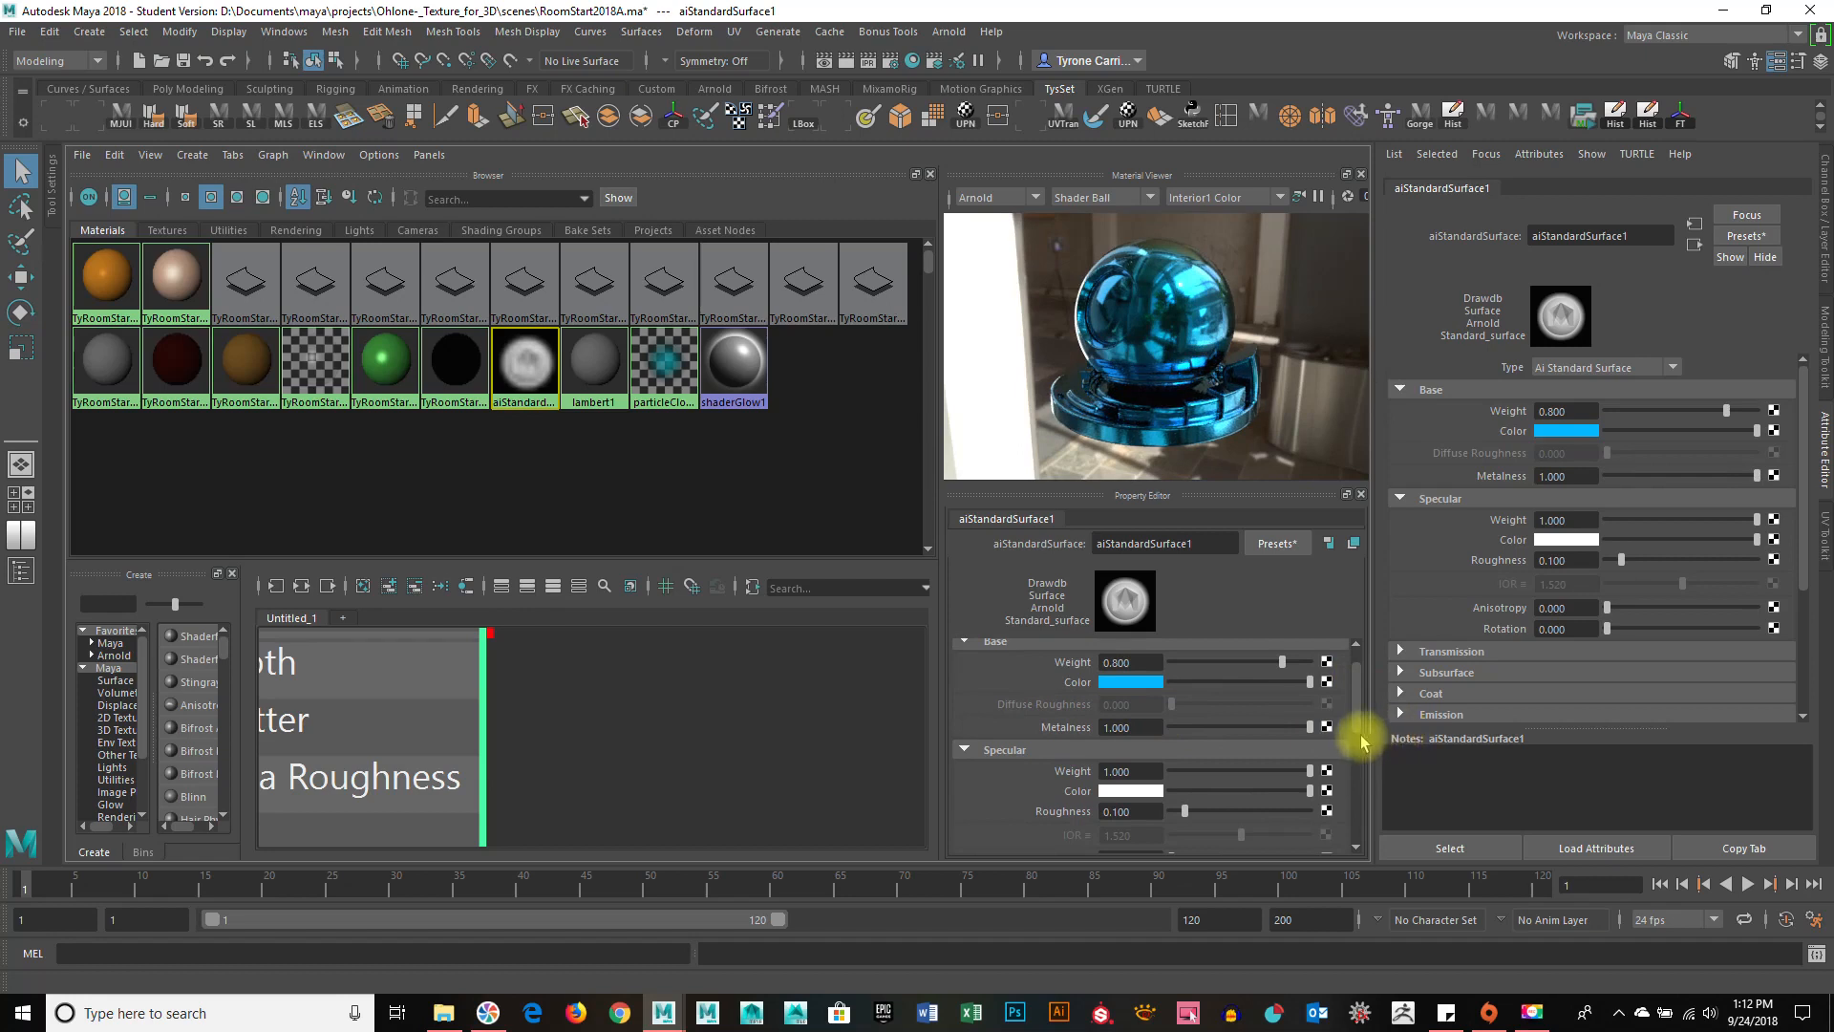
left_click_drag(1309, 727, 1042, 736)
Try a lower specular Weight on the blue material and restore it to 1.
scroll(1351, 696, "down", 3)
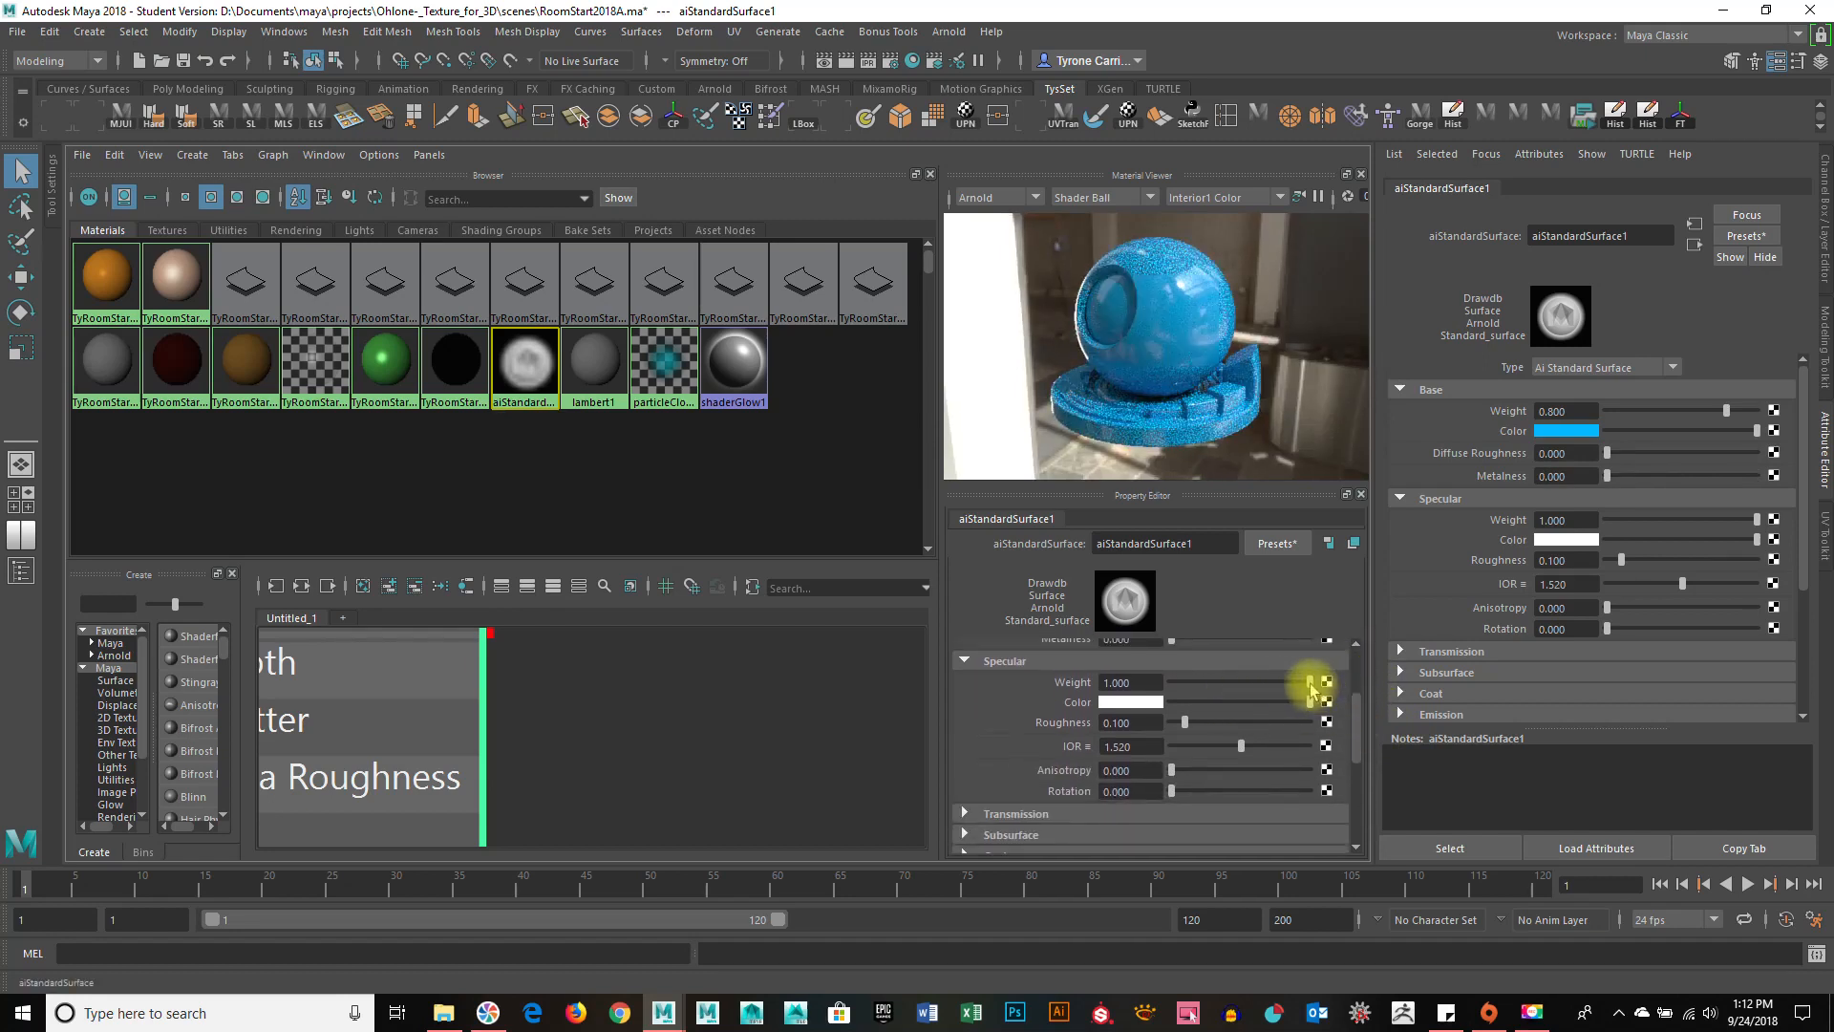
left_click_drag(1310, 683, 1024, 688)
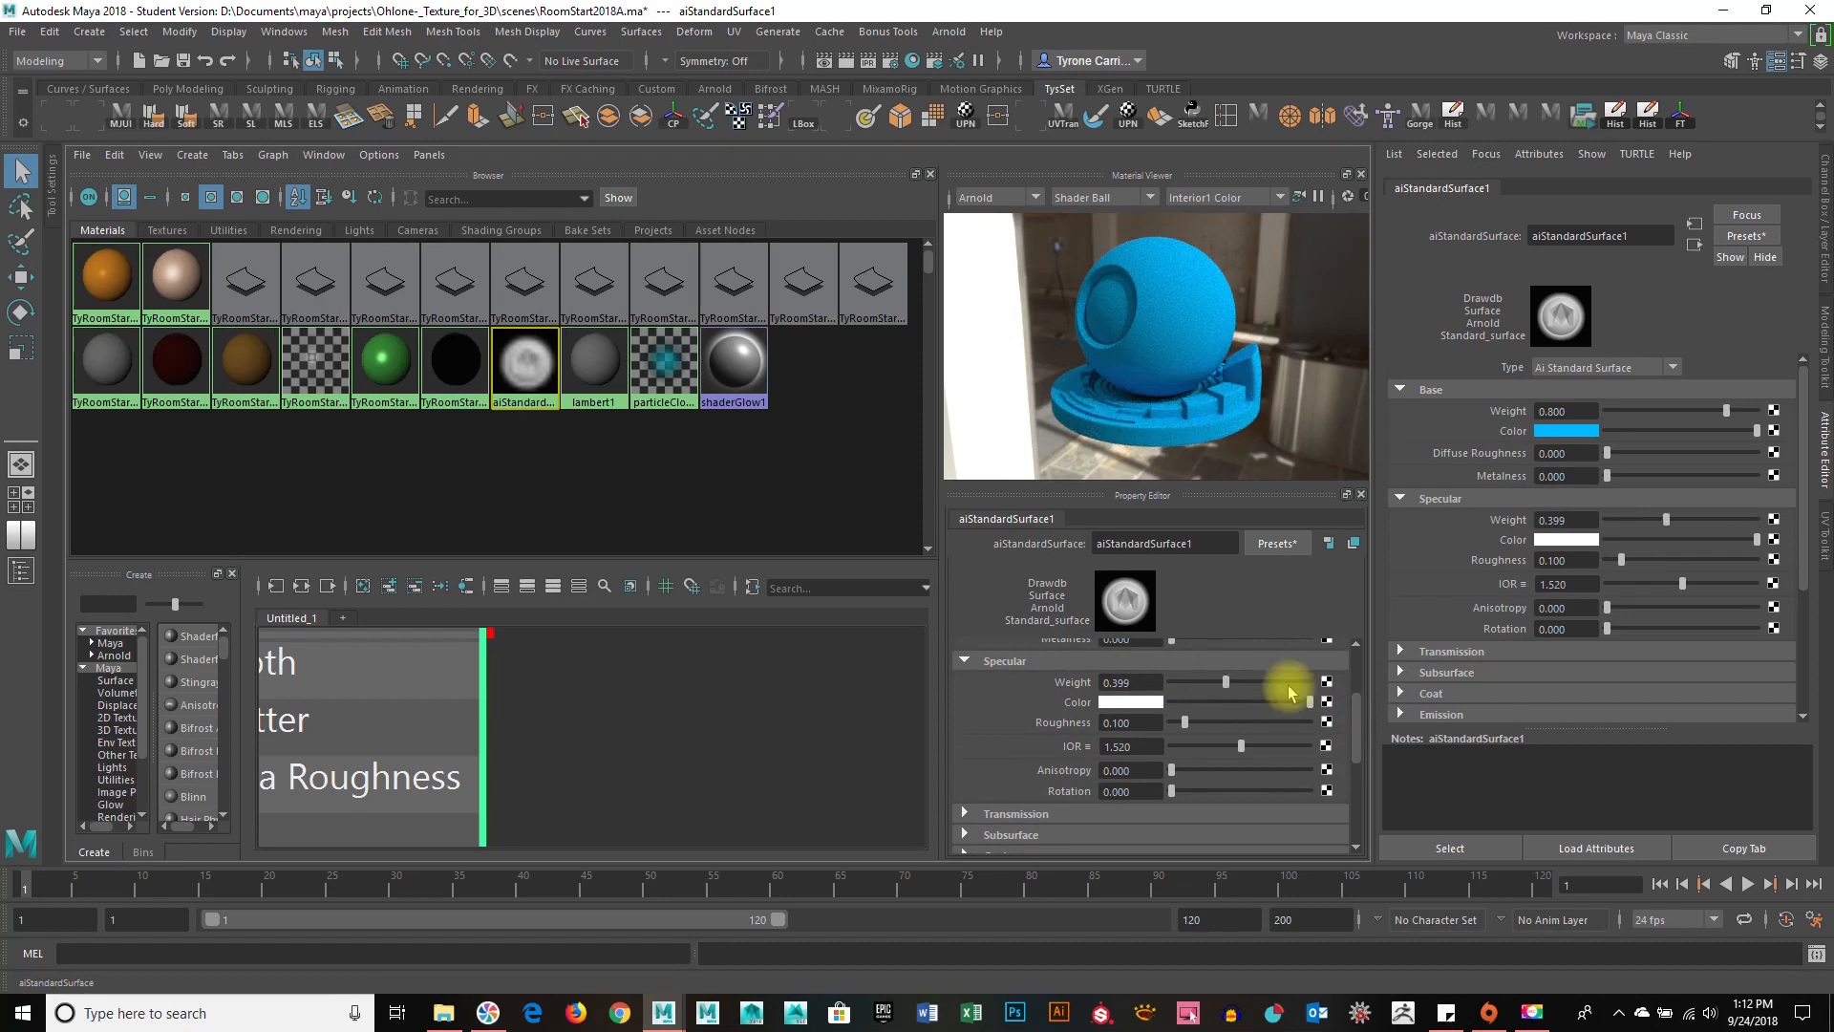
left_click_drag(1294, 684, 1384, 696)
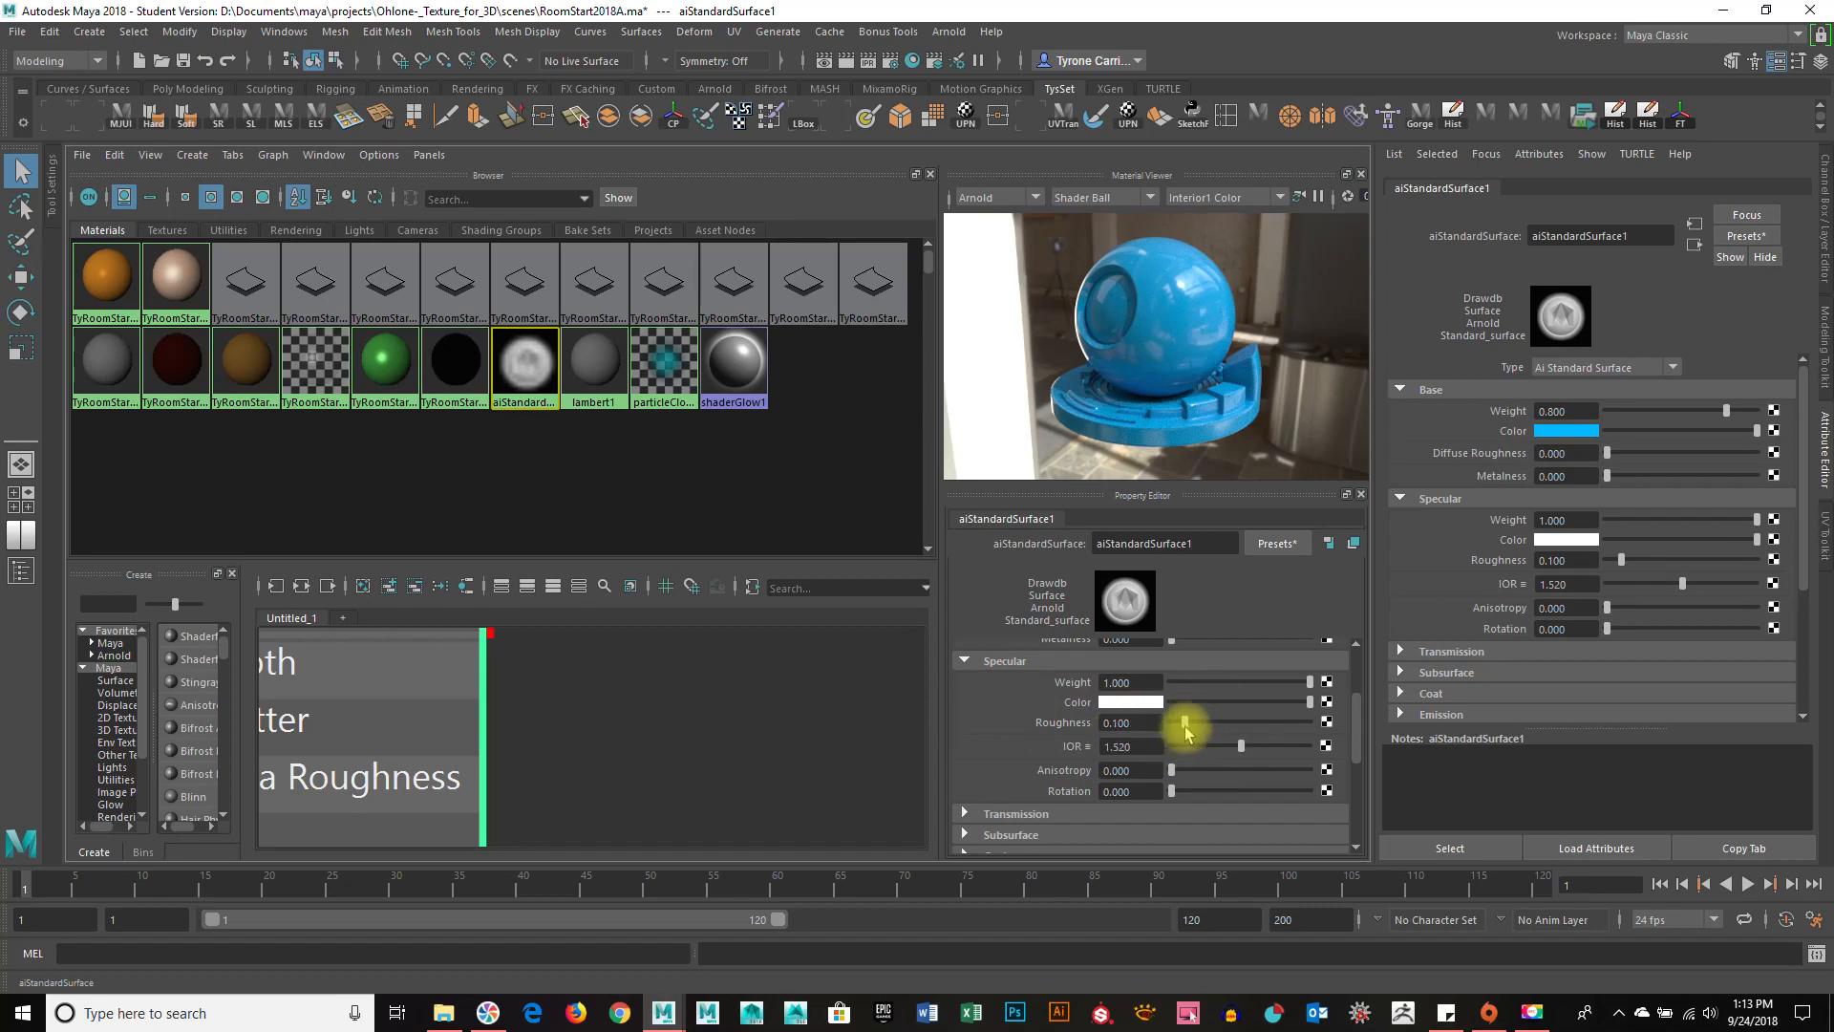
Set the specular Roughness to about 0.329 after testing 0 and 1, and the IOR to about 1.511 after testing 2.191.
left_click_drag(1184, 723, 1160, 723)
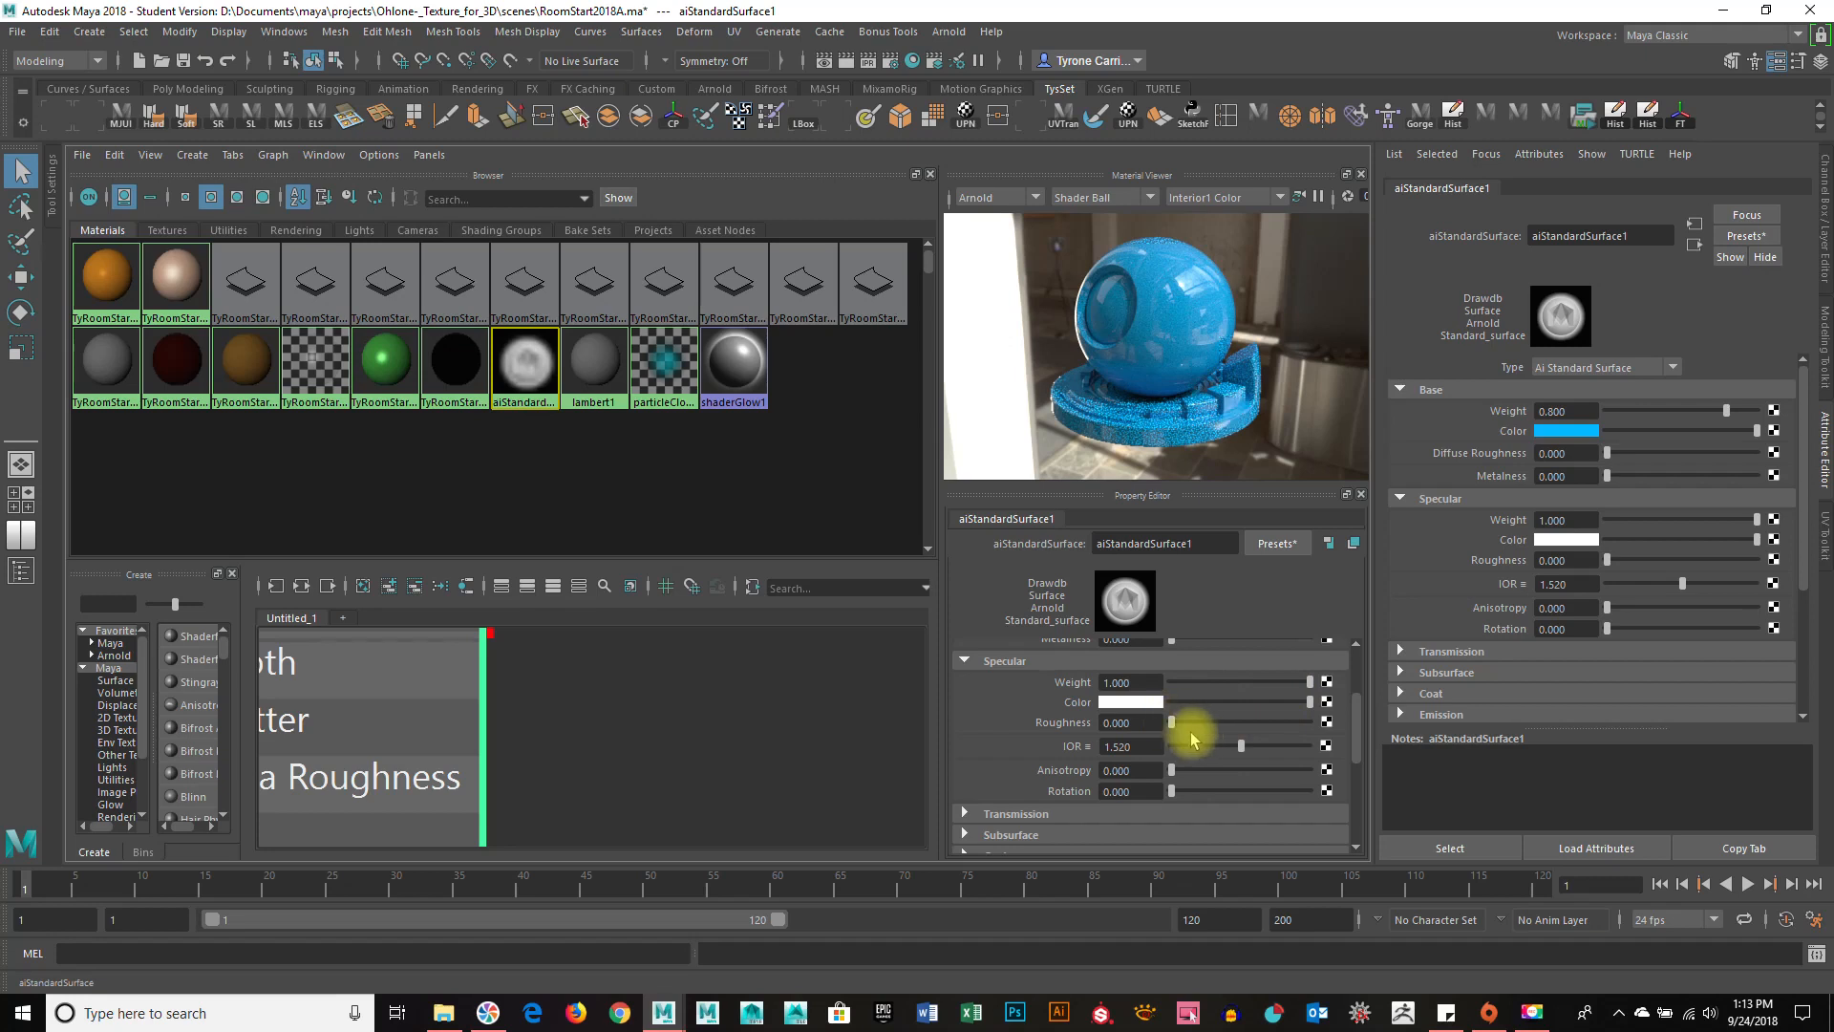
left_click_drag(1170, 722, 1340, 737)
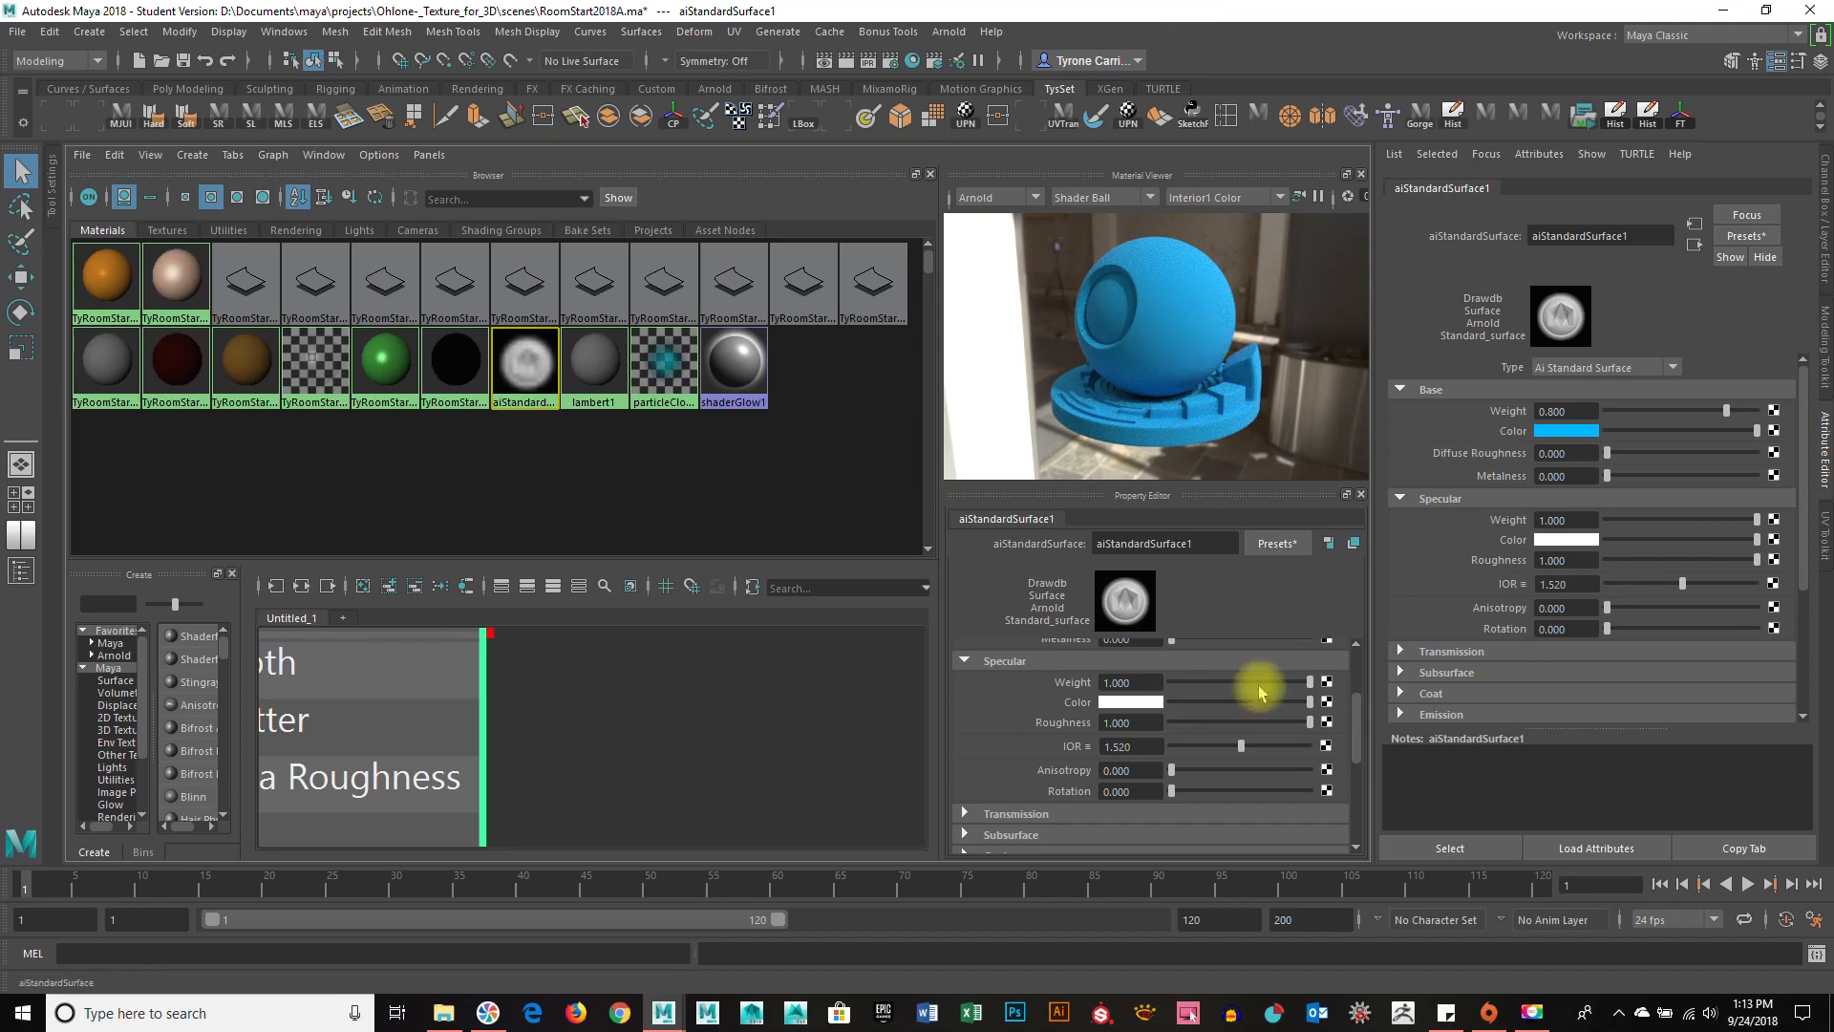
left_click(1244, 723)
left_click_drag(1244, 724, 1216, 722)
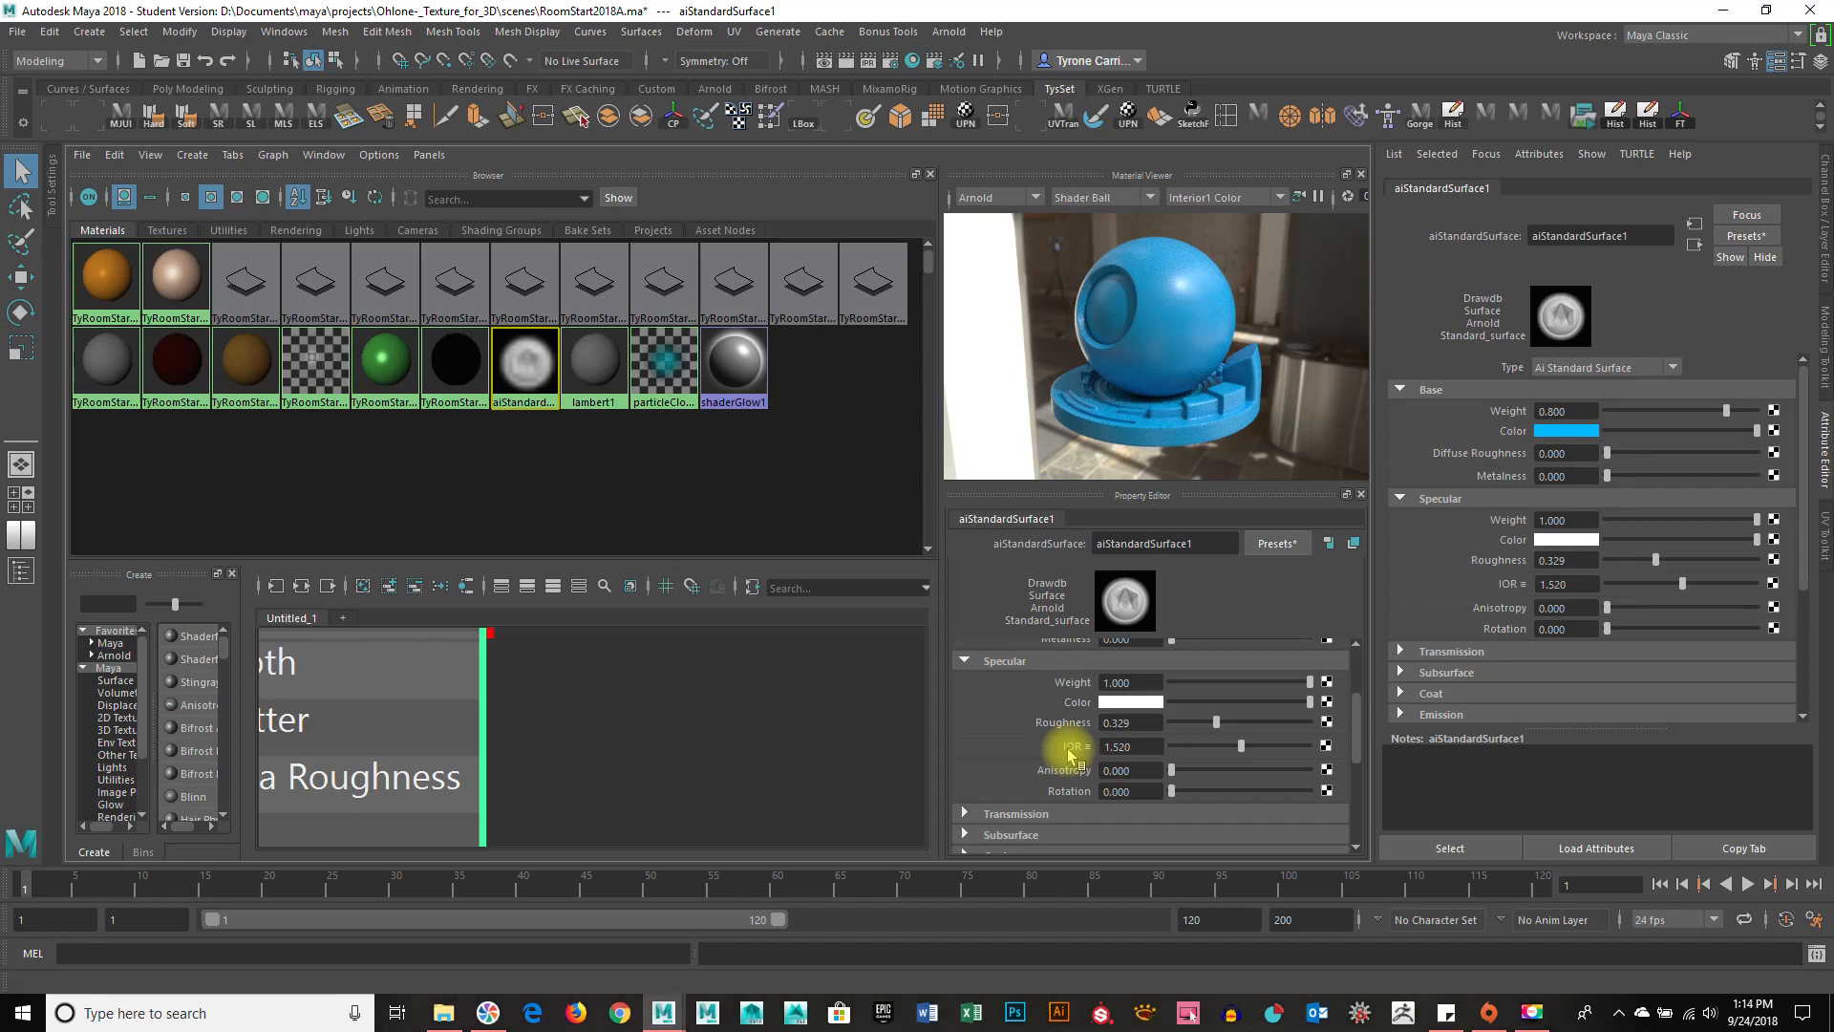
mouse_move(1241, 746)
left_mouse_down()
mouse_move(1187, 752)
mouse_move(1272, 747)
left_mouse_up()
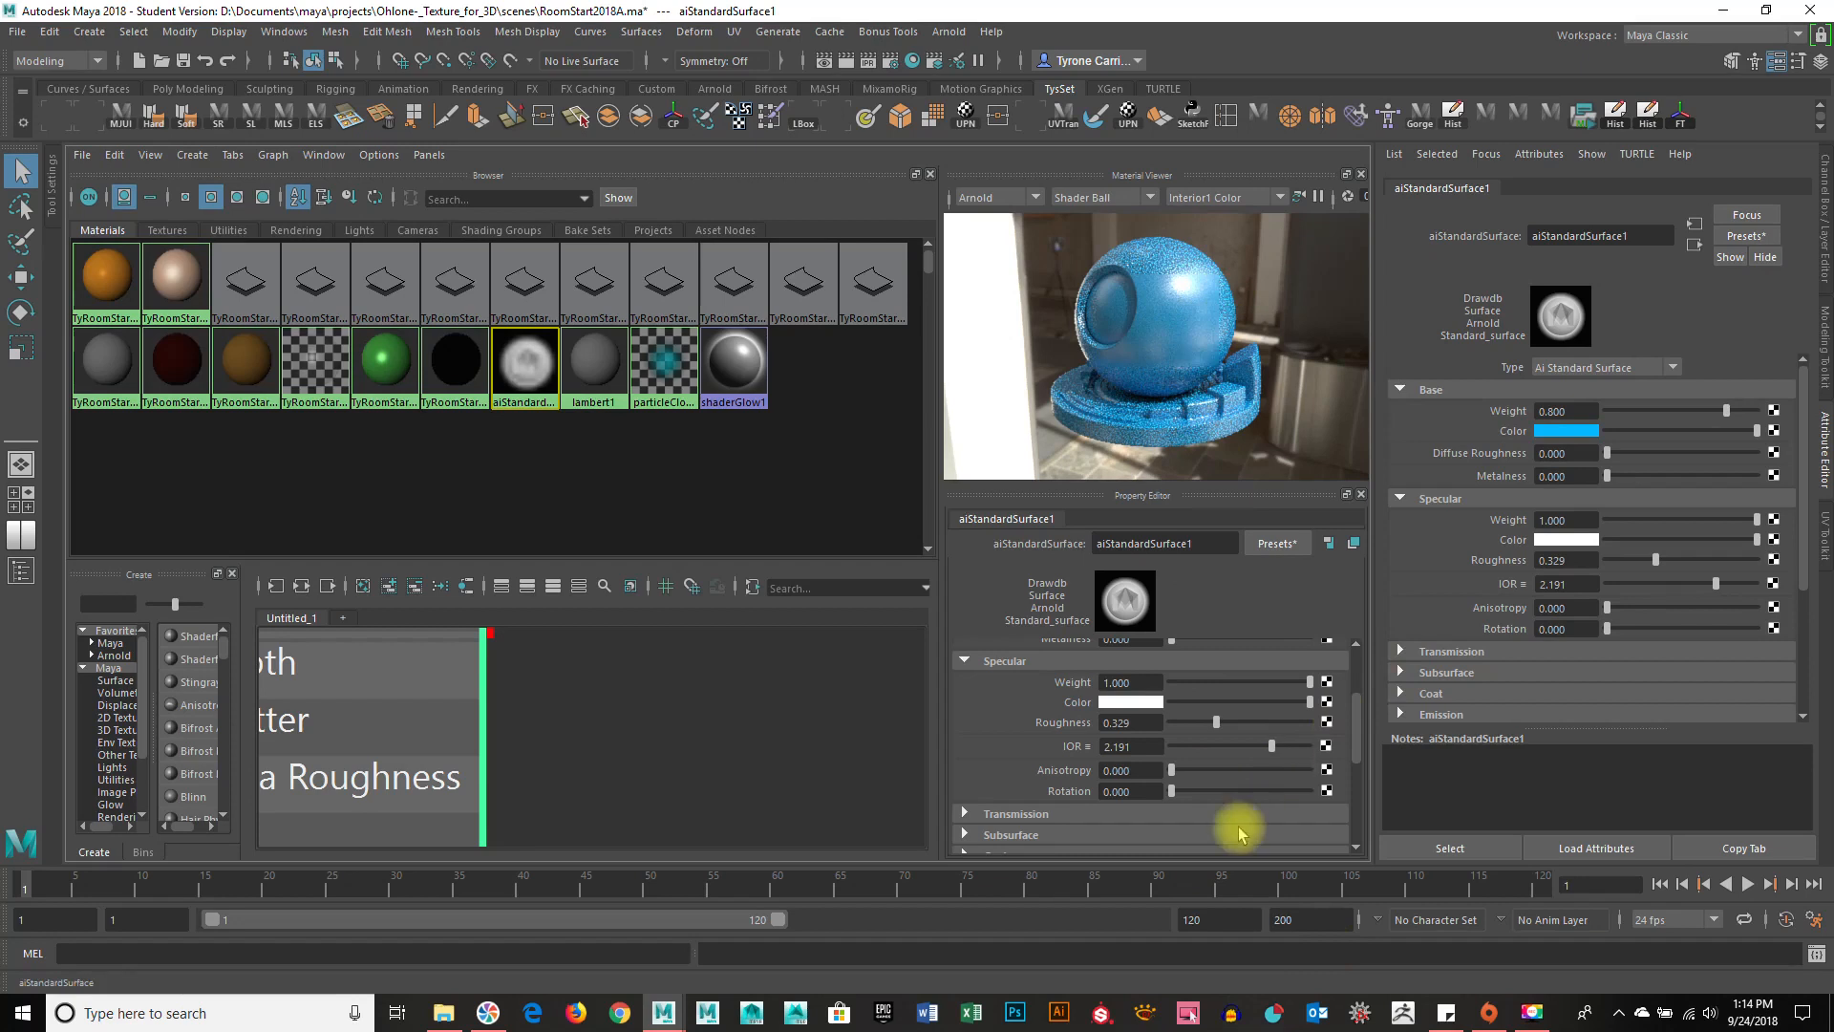
left_click_drag(1267, 744, 1240, 747)
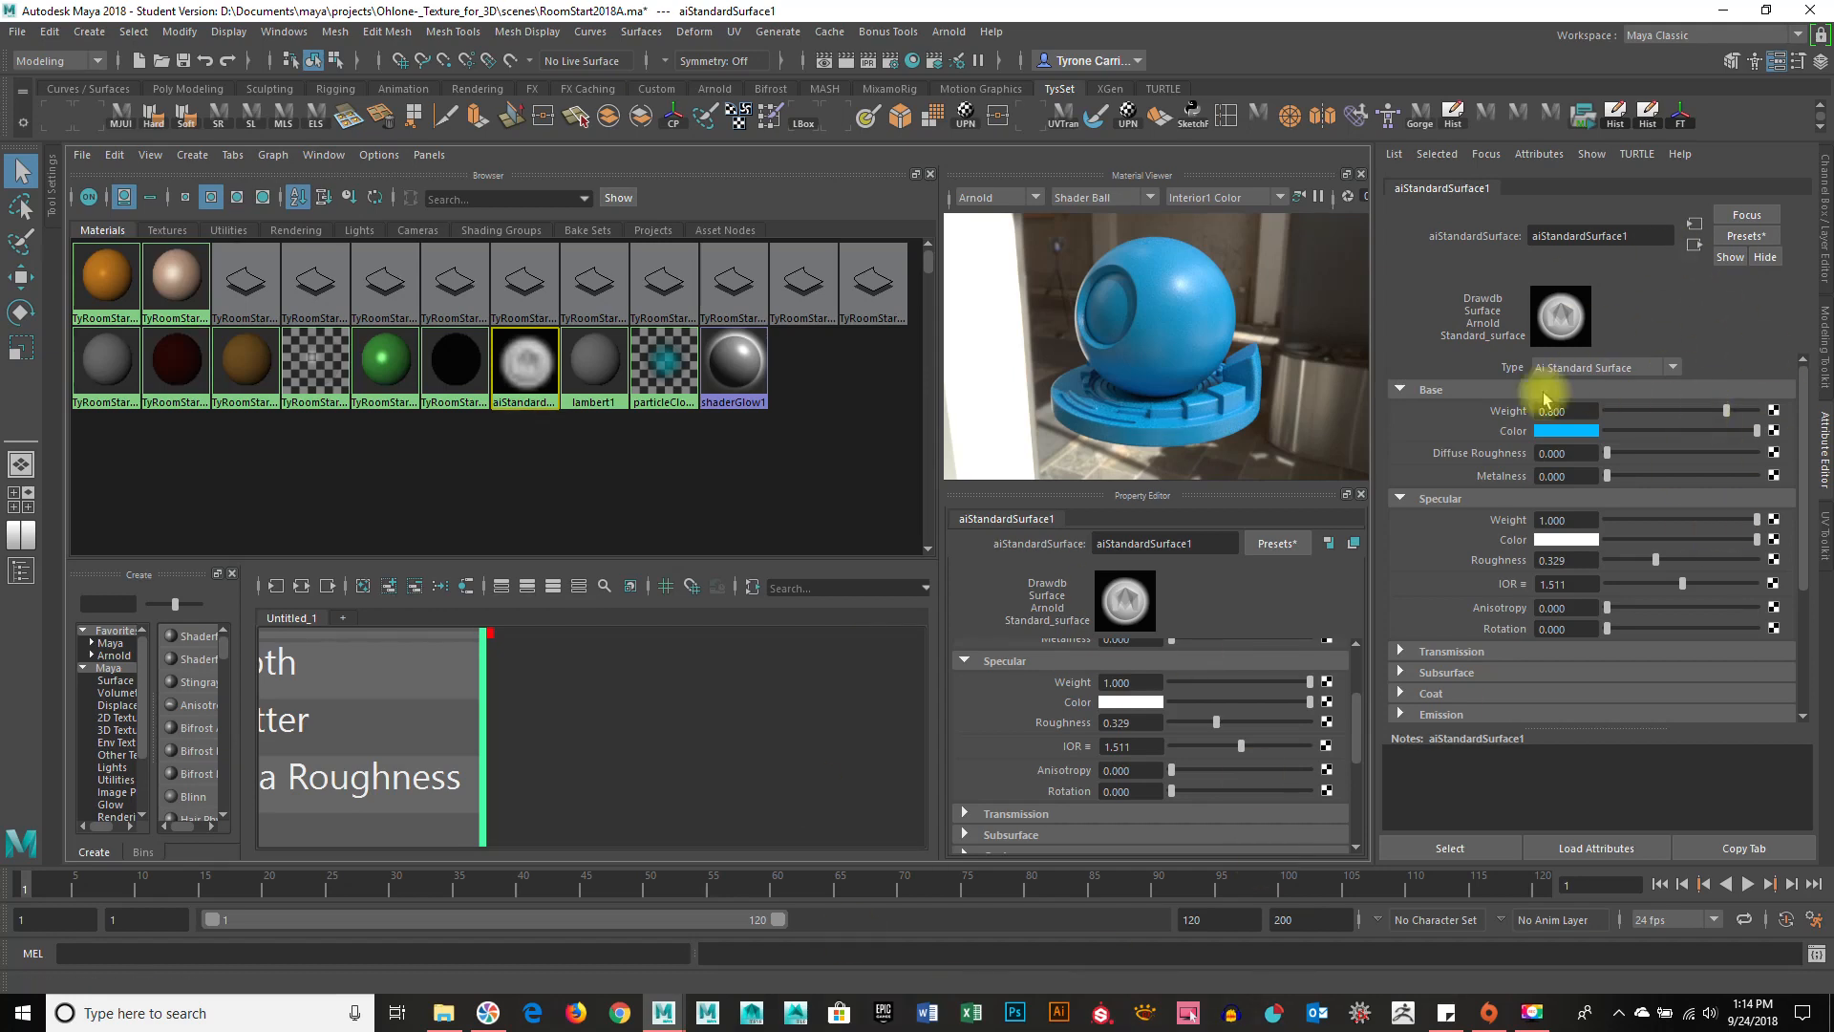
Browse the aiStandardSurface presets and replace the blue material's attributes with the Glass preset.
left_click(1759, 241)
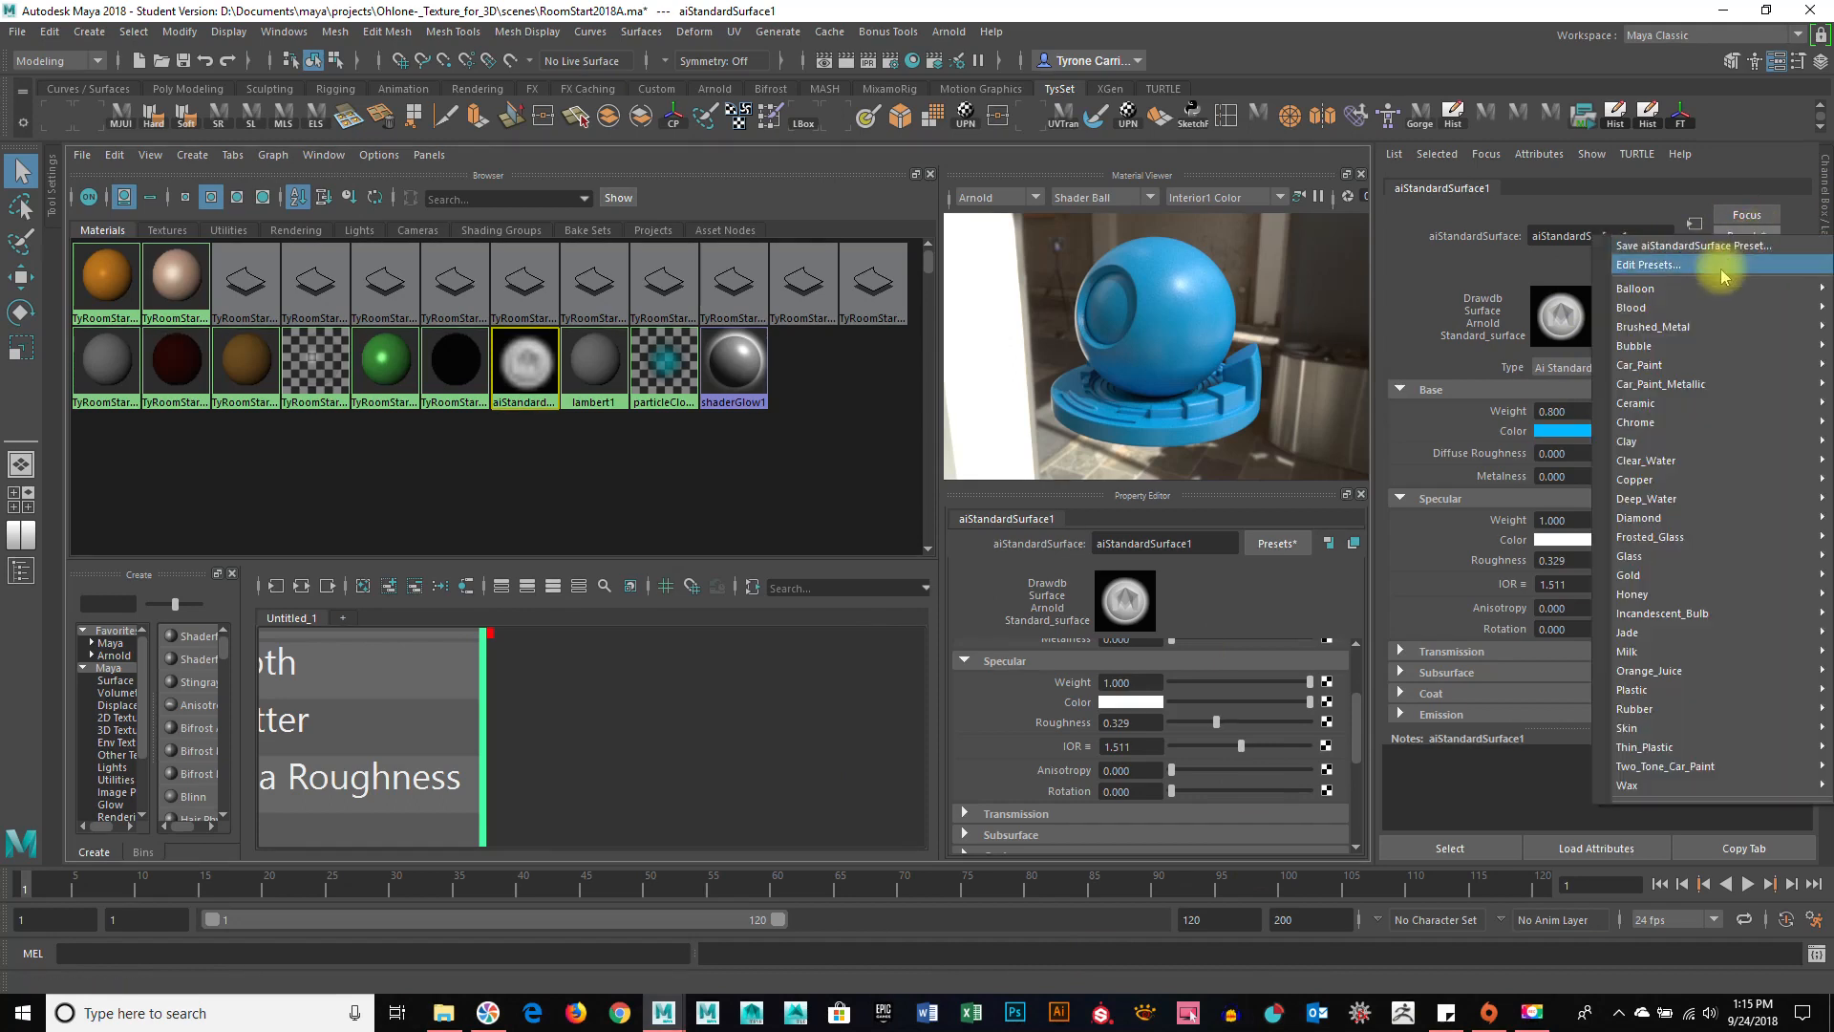
mouse_move(1656, 751)
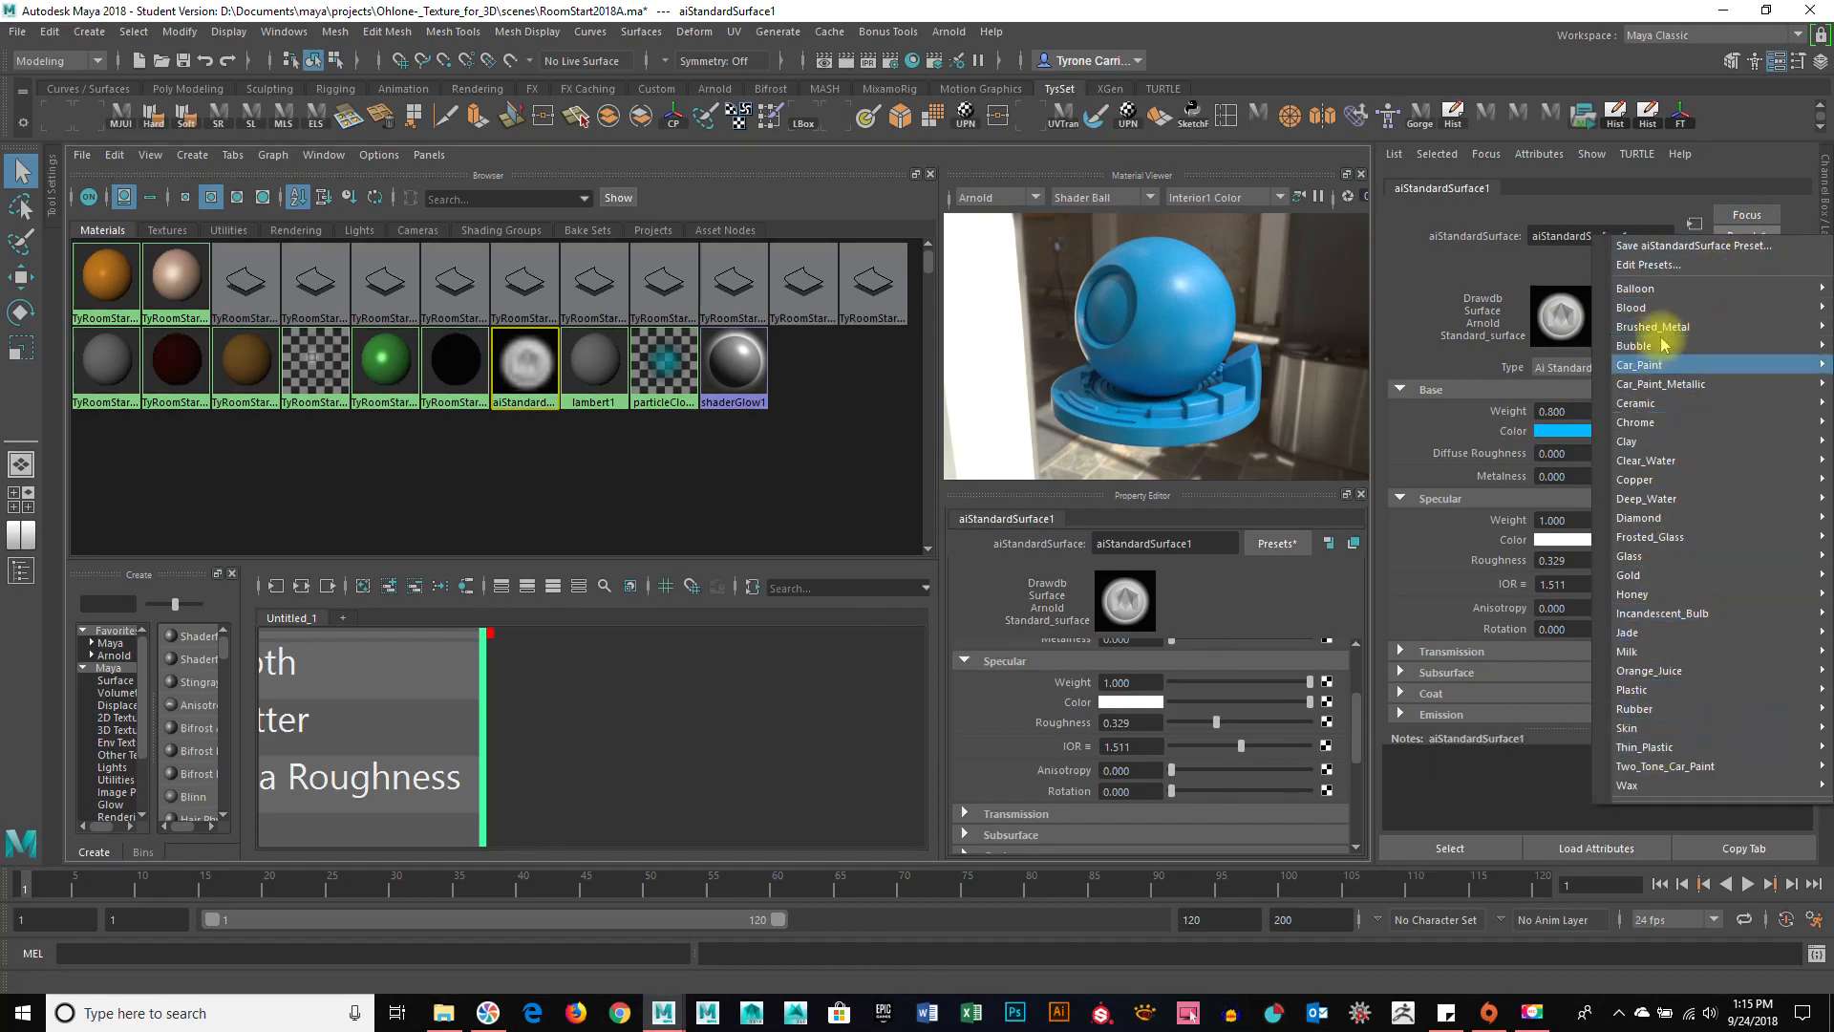
mouse_move(1682, 300)
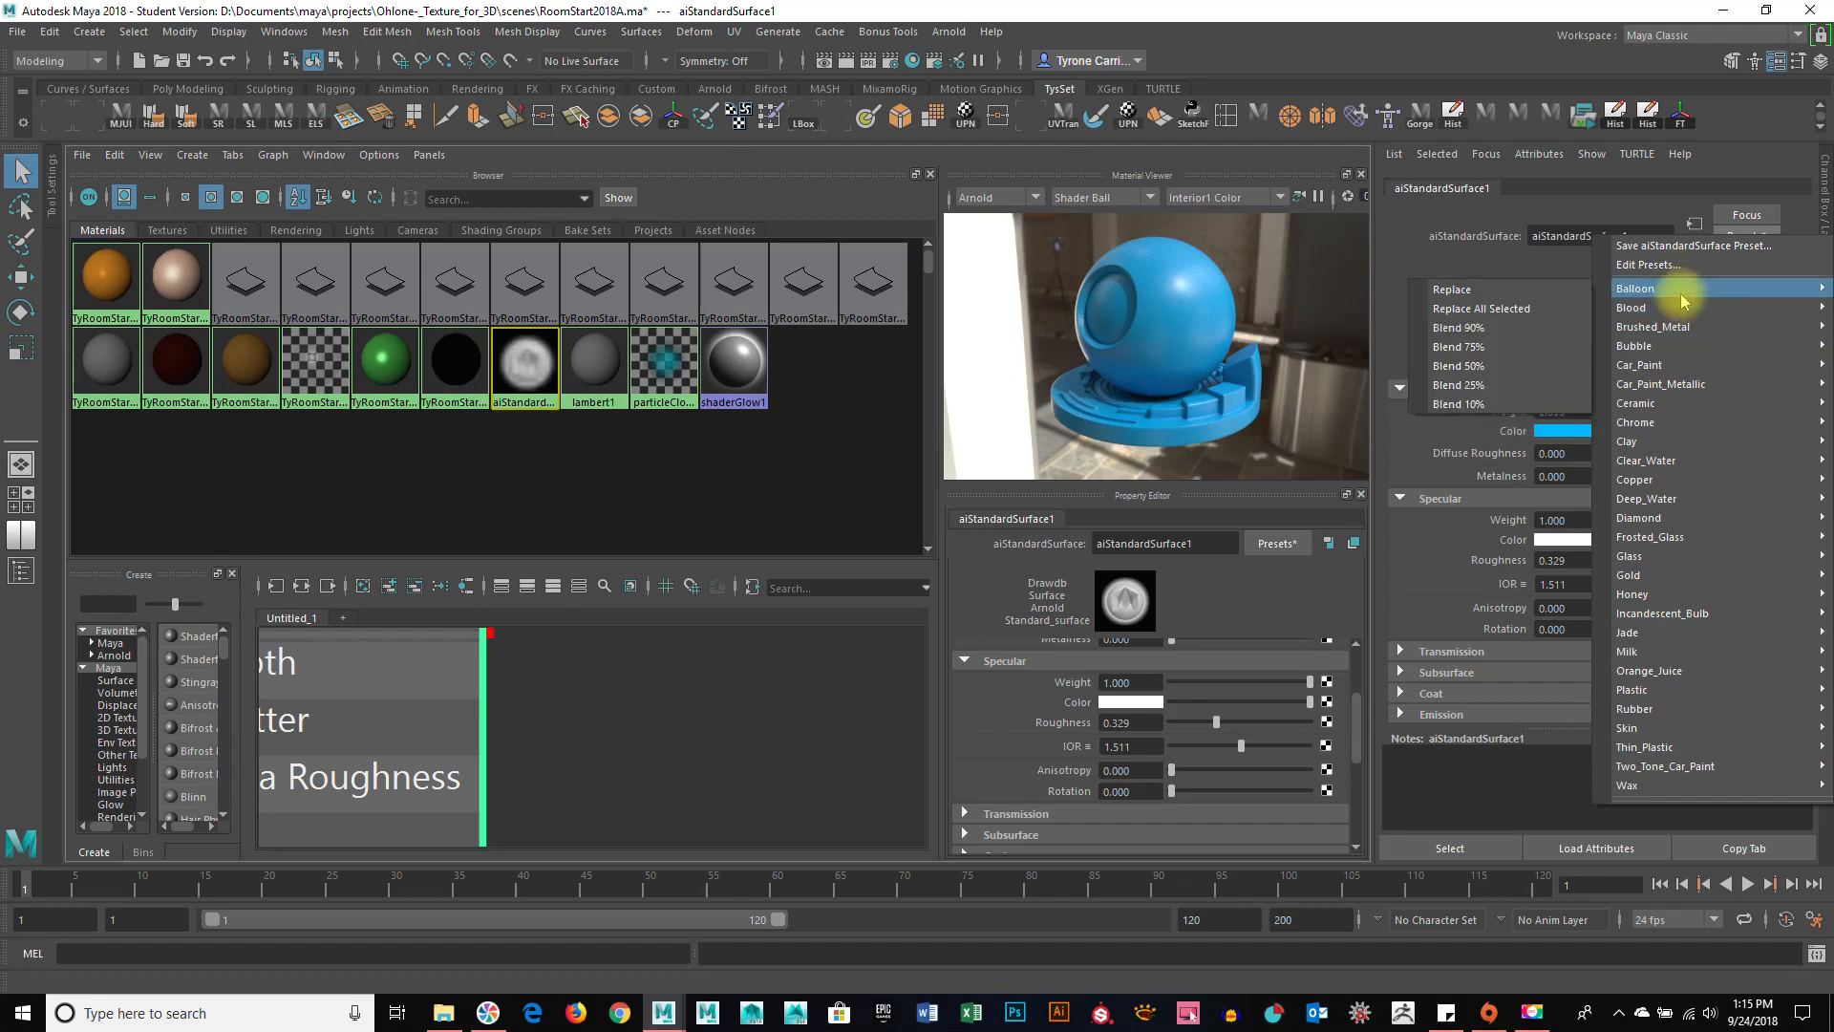
mouse_move(1706, 330)
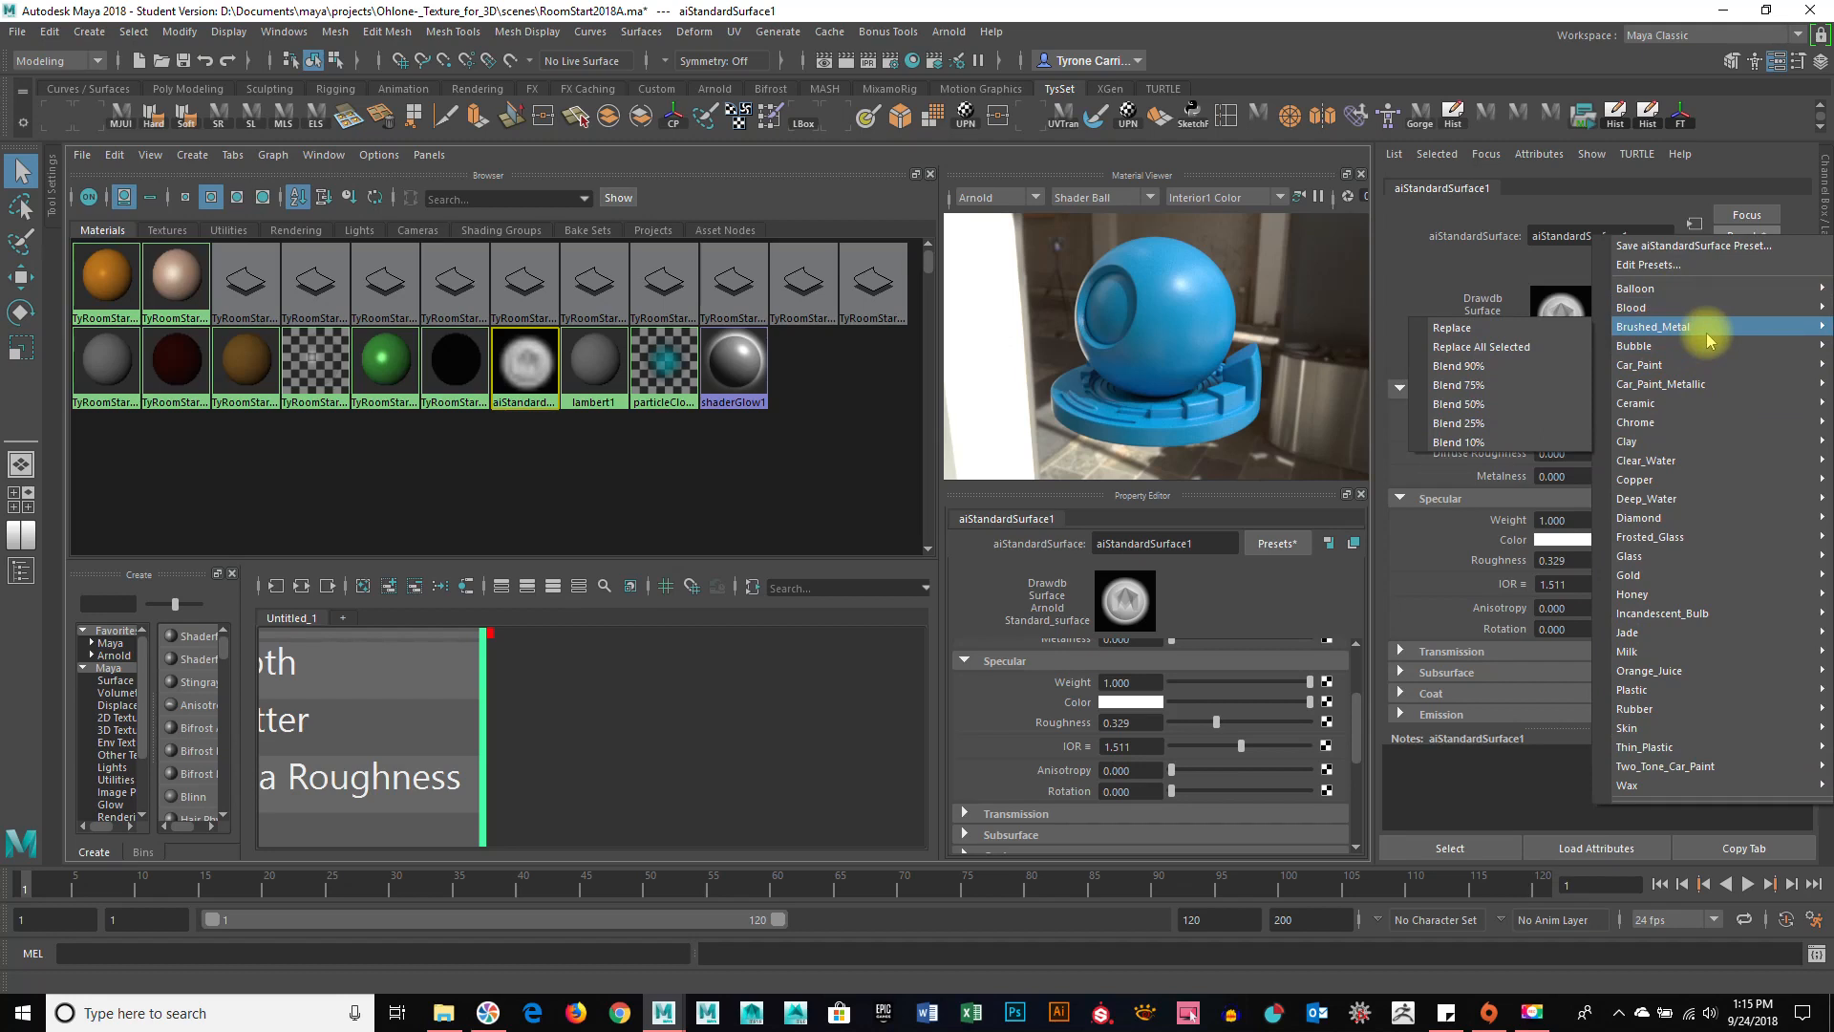
mouse_move(1703, 364)
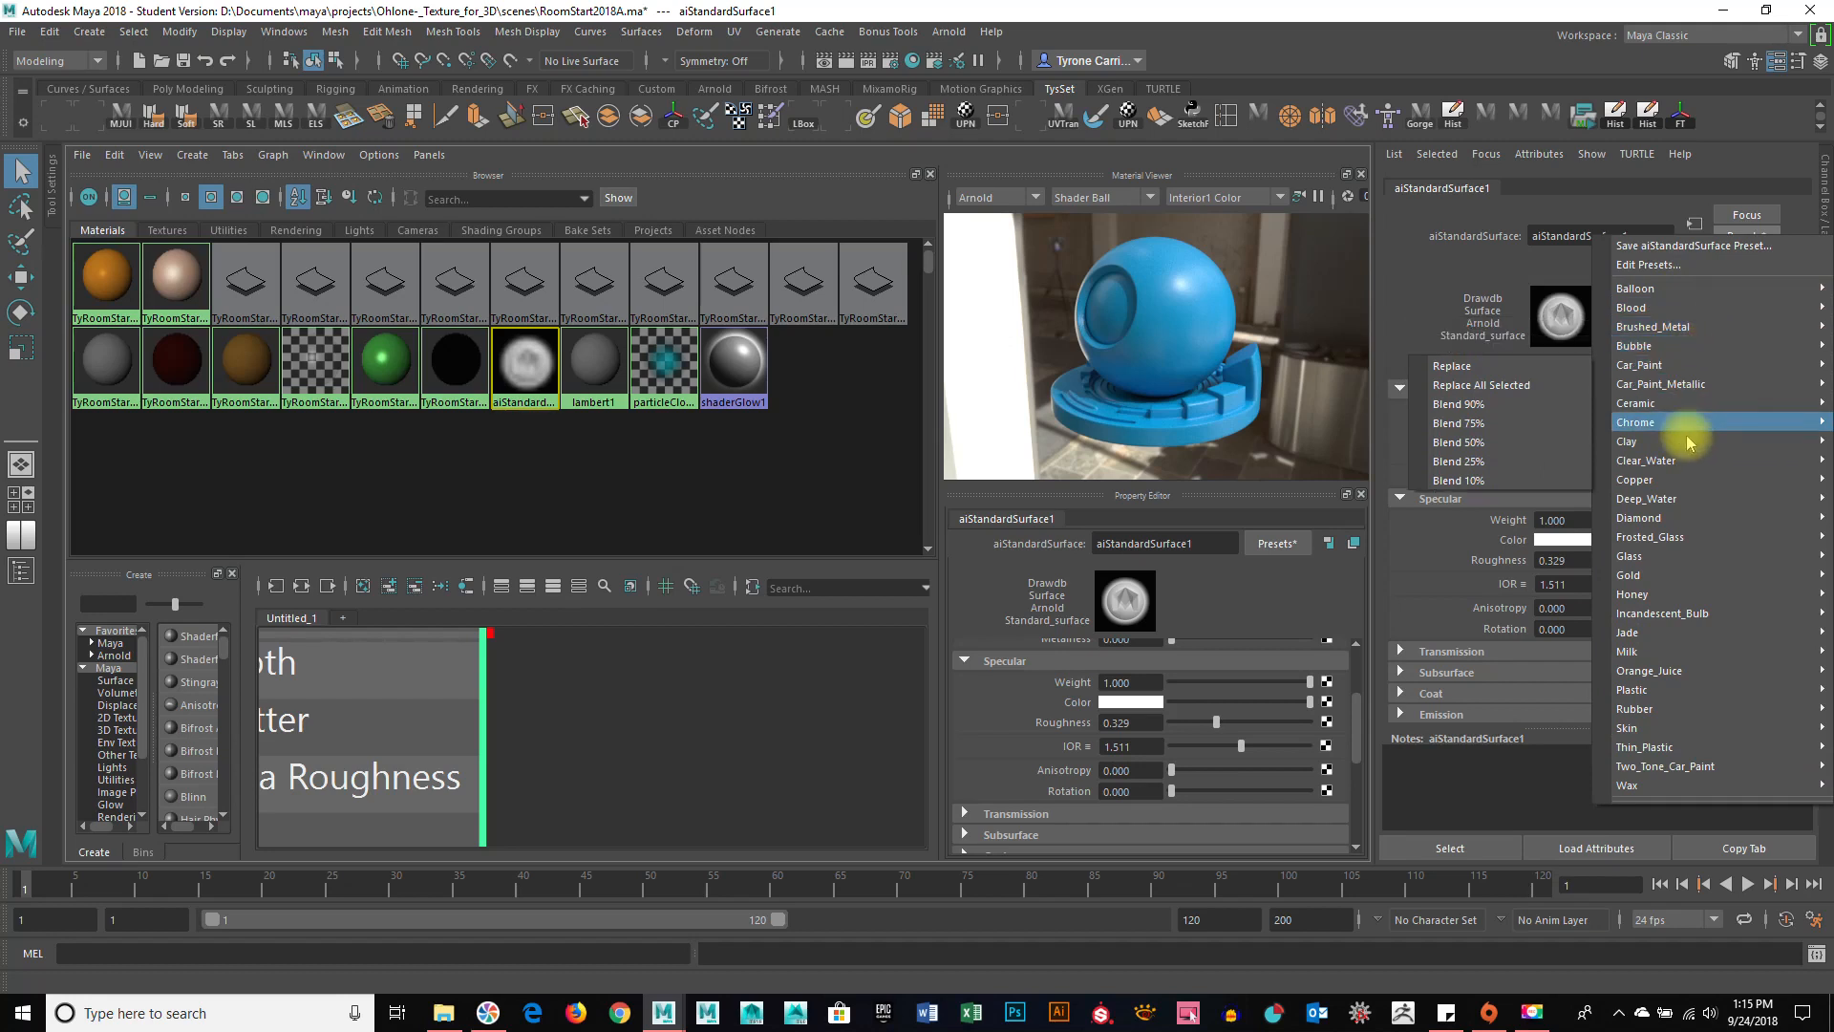
mouse_move(1679, 564)
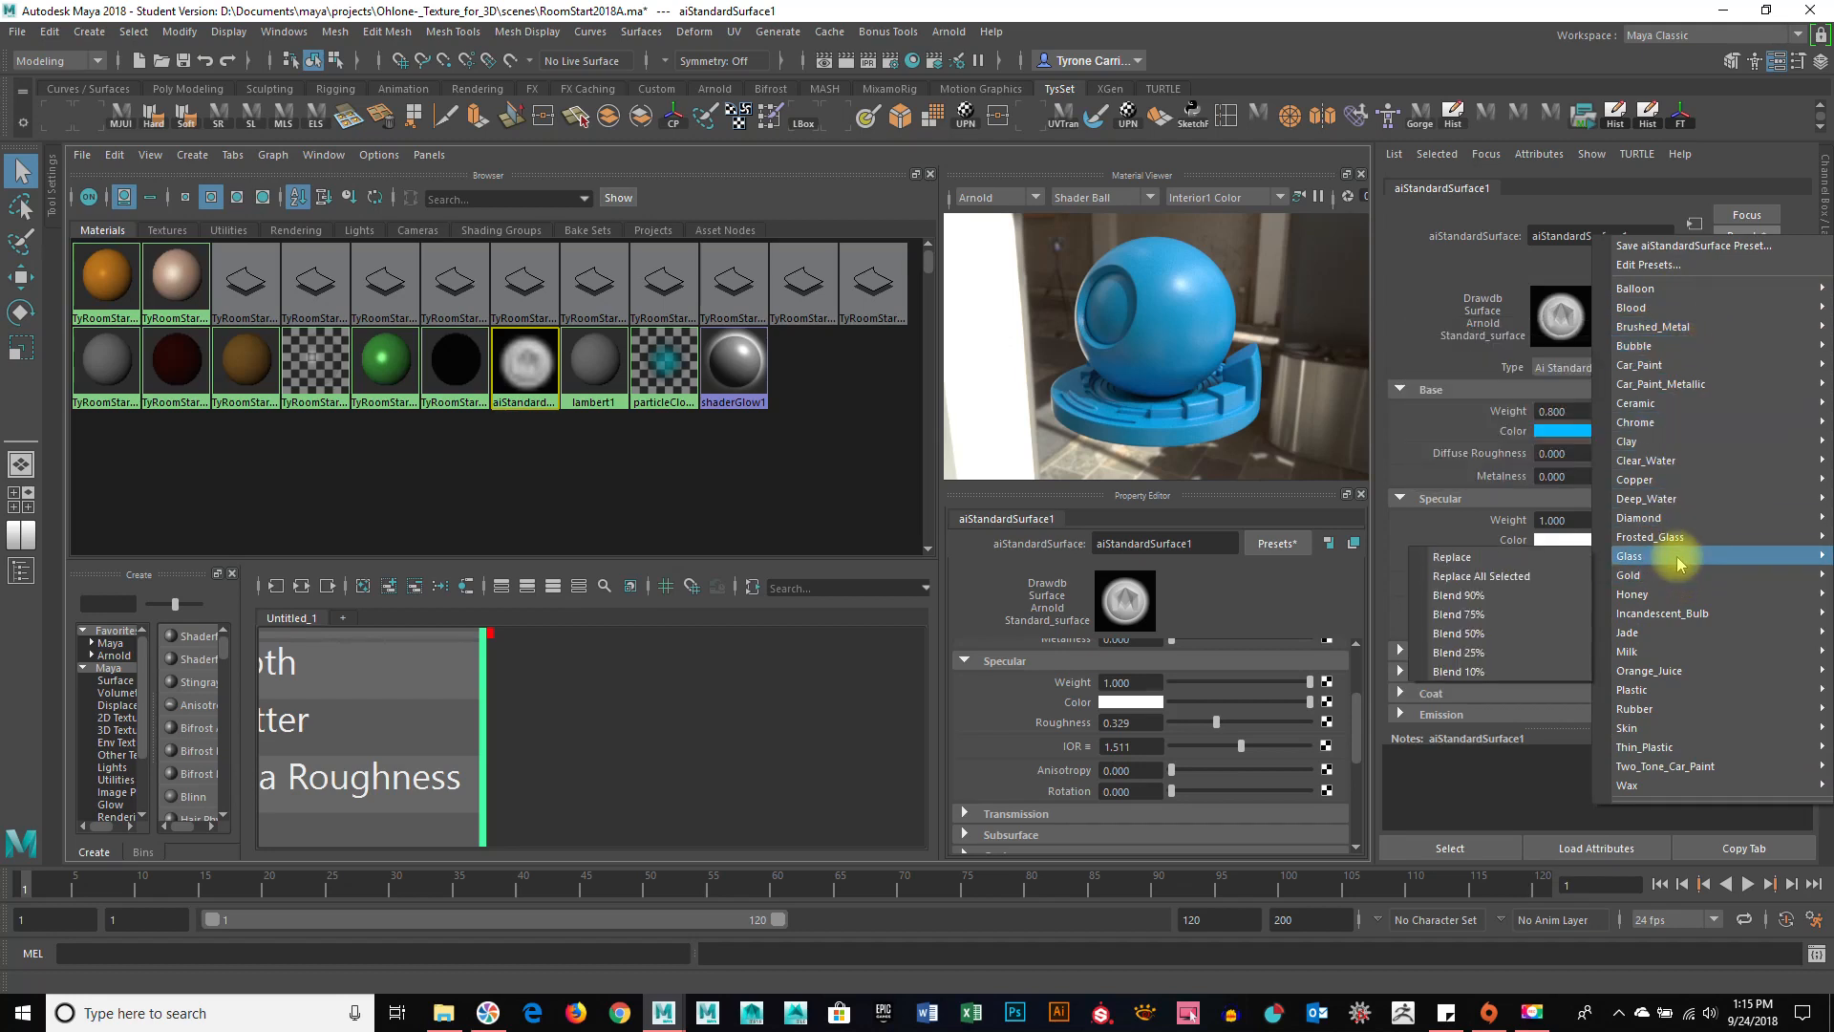
left_click(1498, 559)
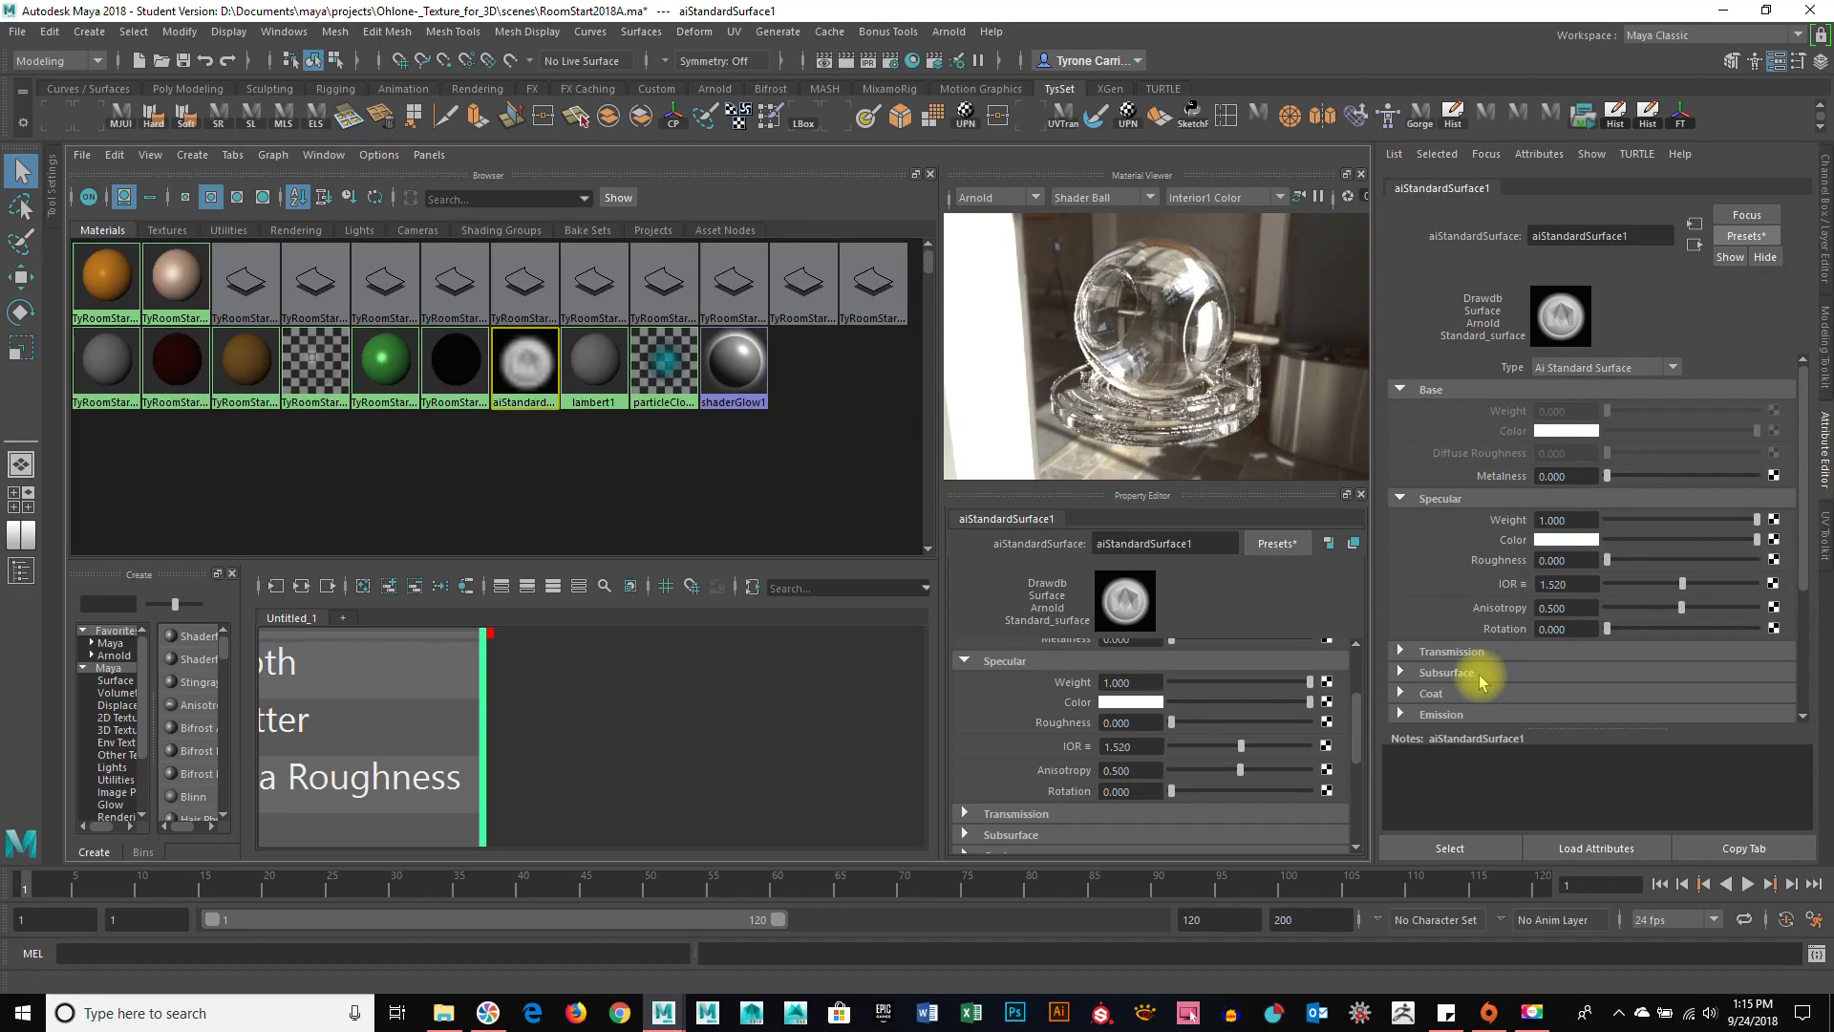
Try a red preset and the Gold preset on the material, each replacing its current attributes.
left_click(1747, 236)
mouse_move(1670, 298)
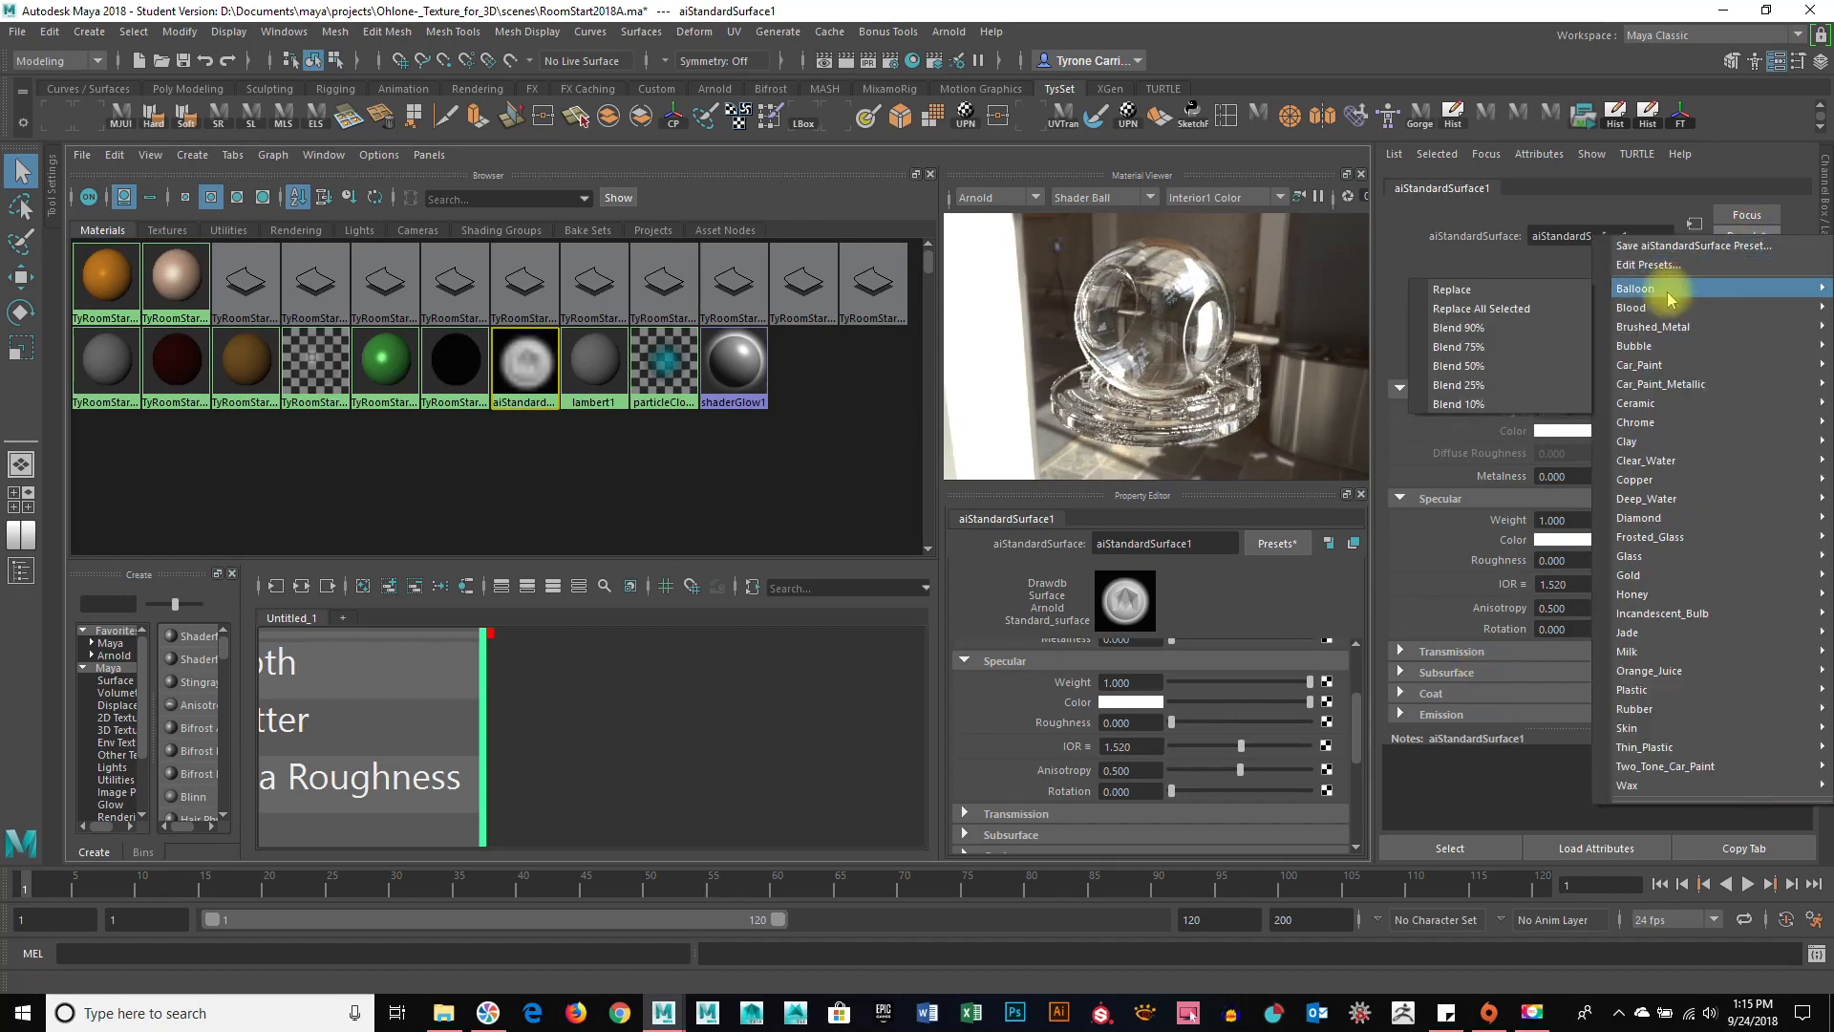
left_click(1550, 312)
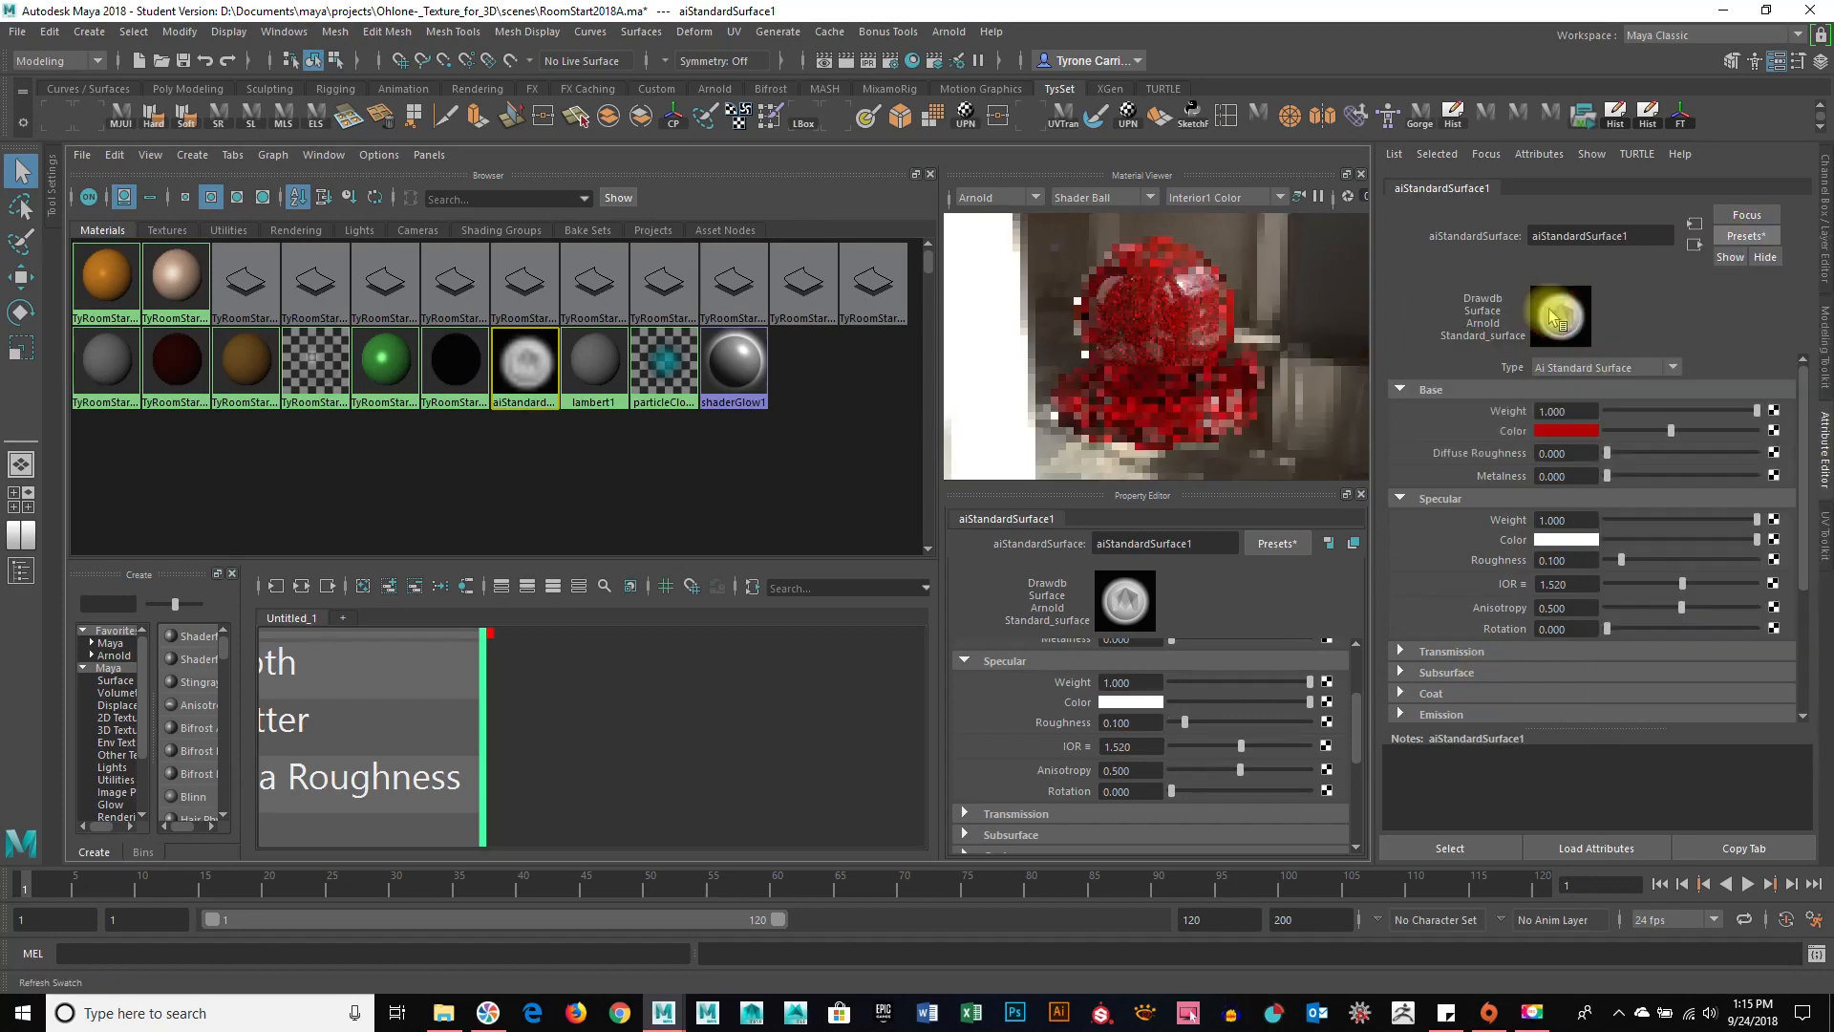
left_click(1746, 238)
mouse_move(1678, 573)
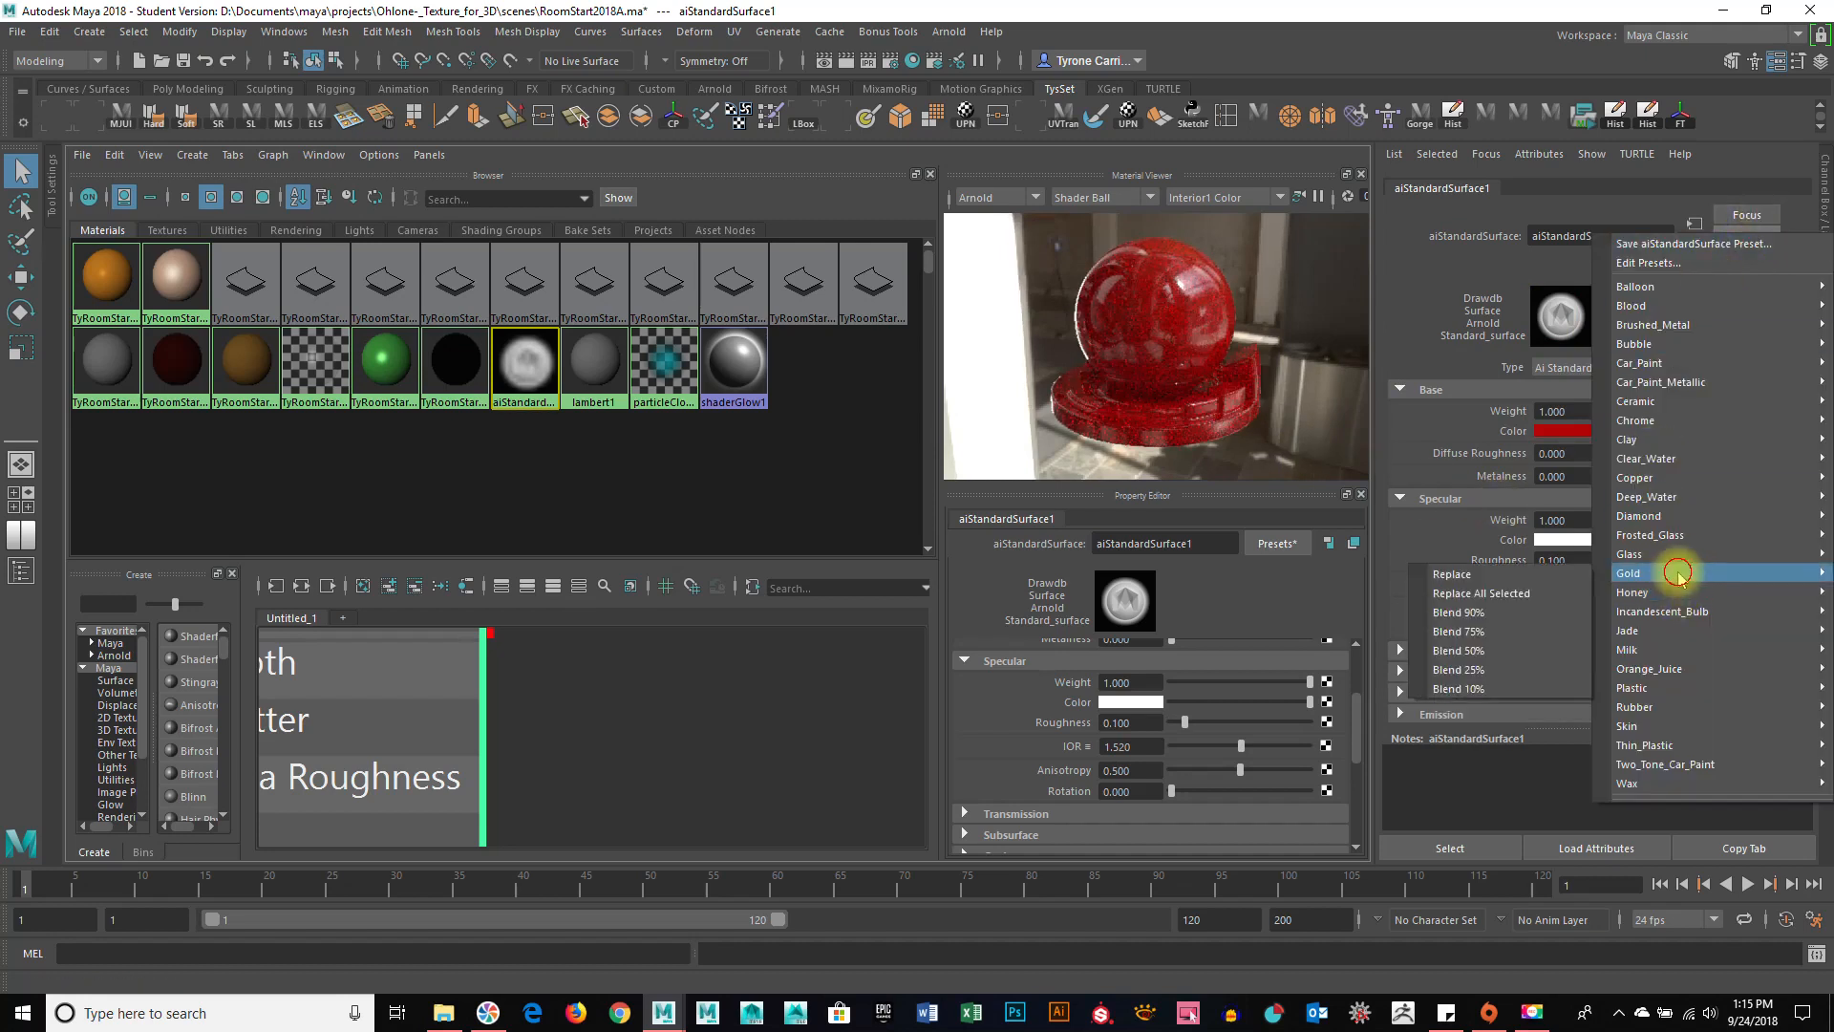
left_click(1540, 574)
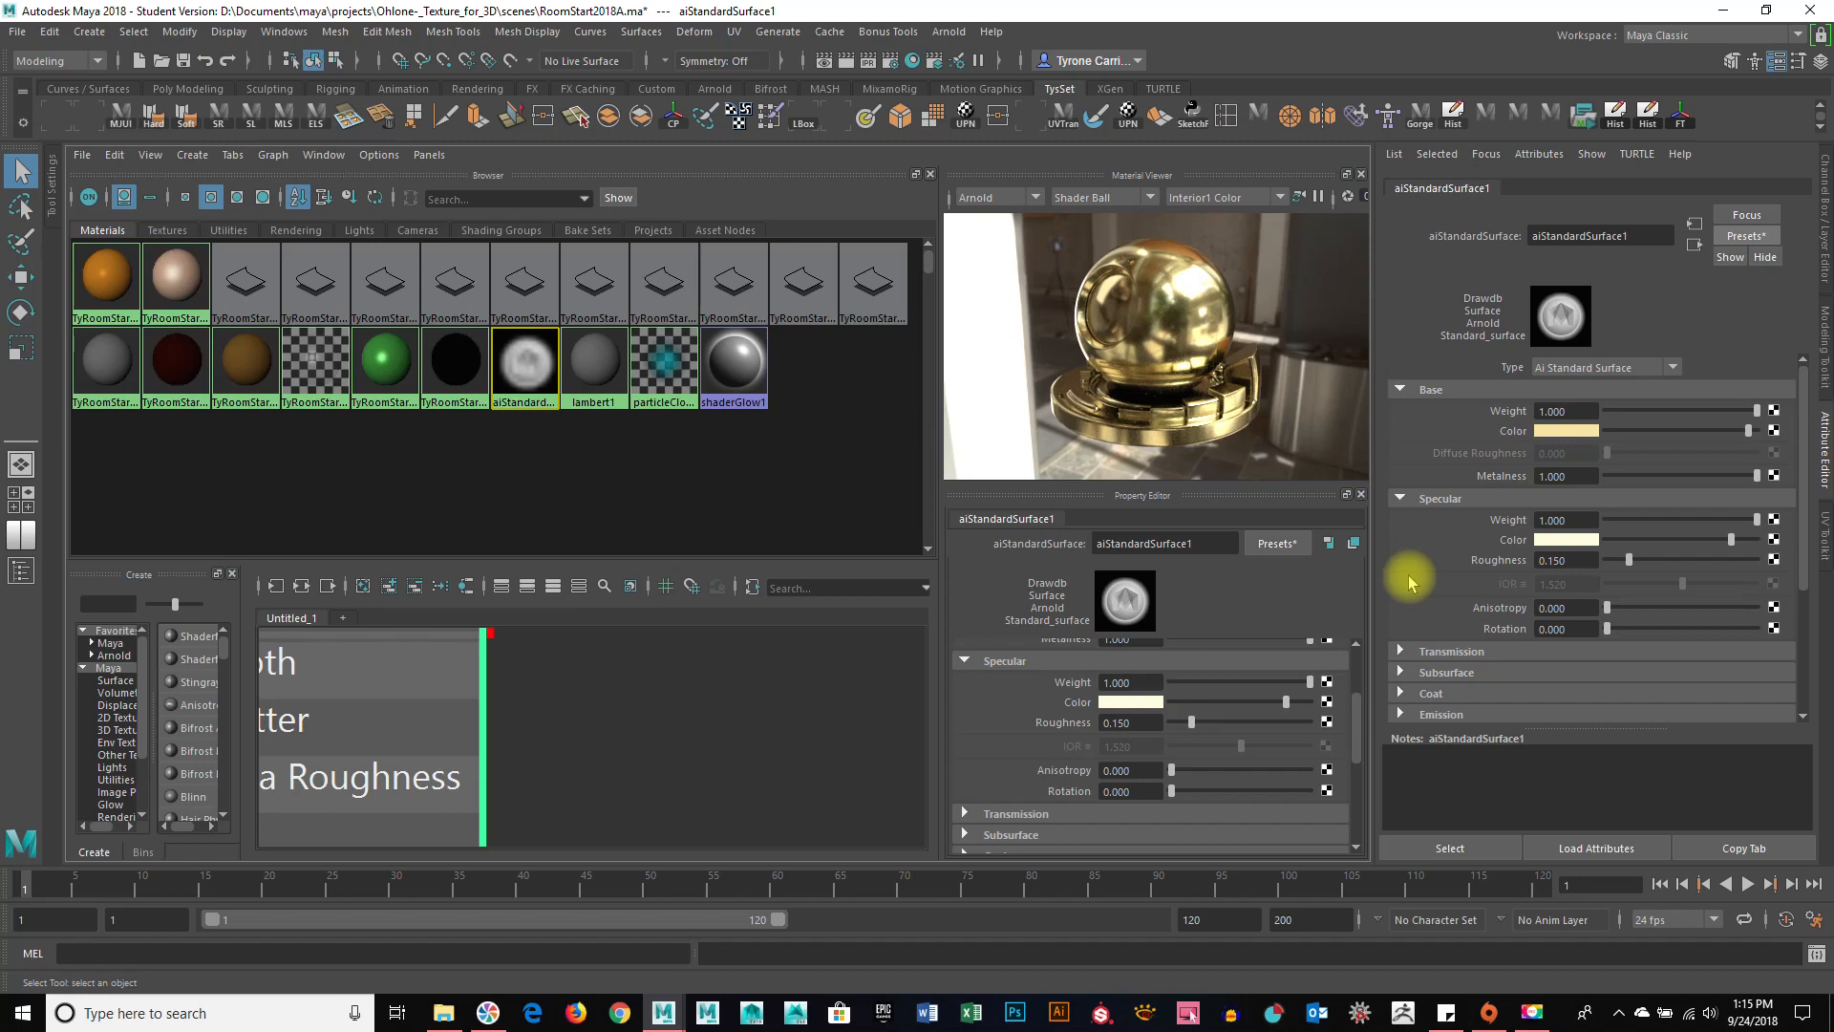
Try the Jade and Skin presets on the material, each replacing its current attributes.
left_click(1747, 236)
mouse_move(1663, 630)
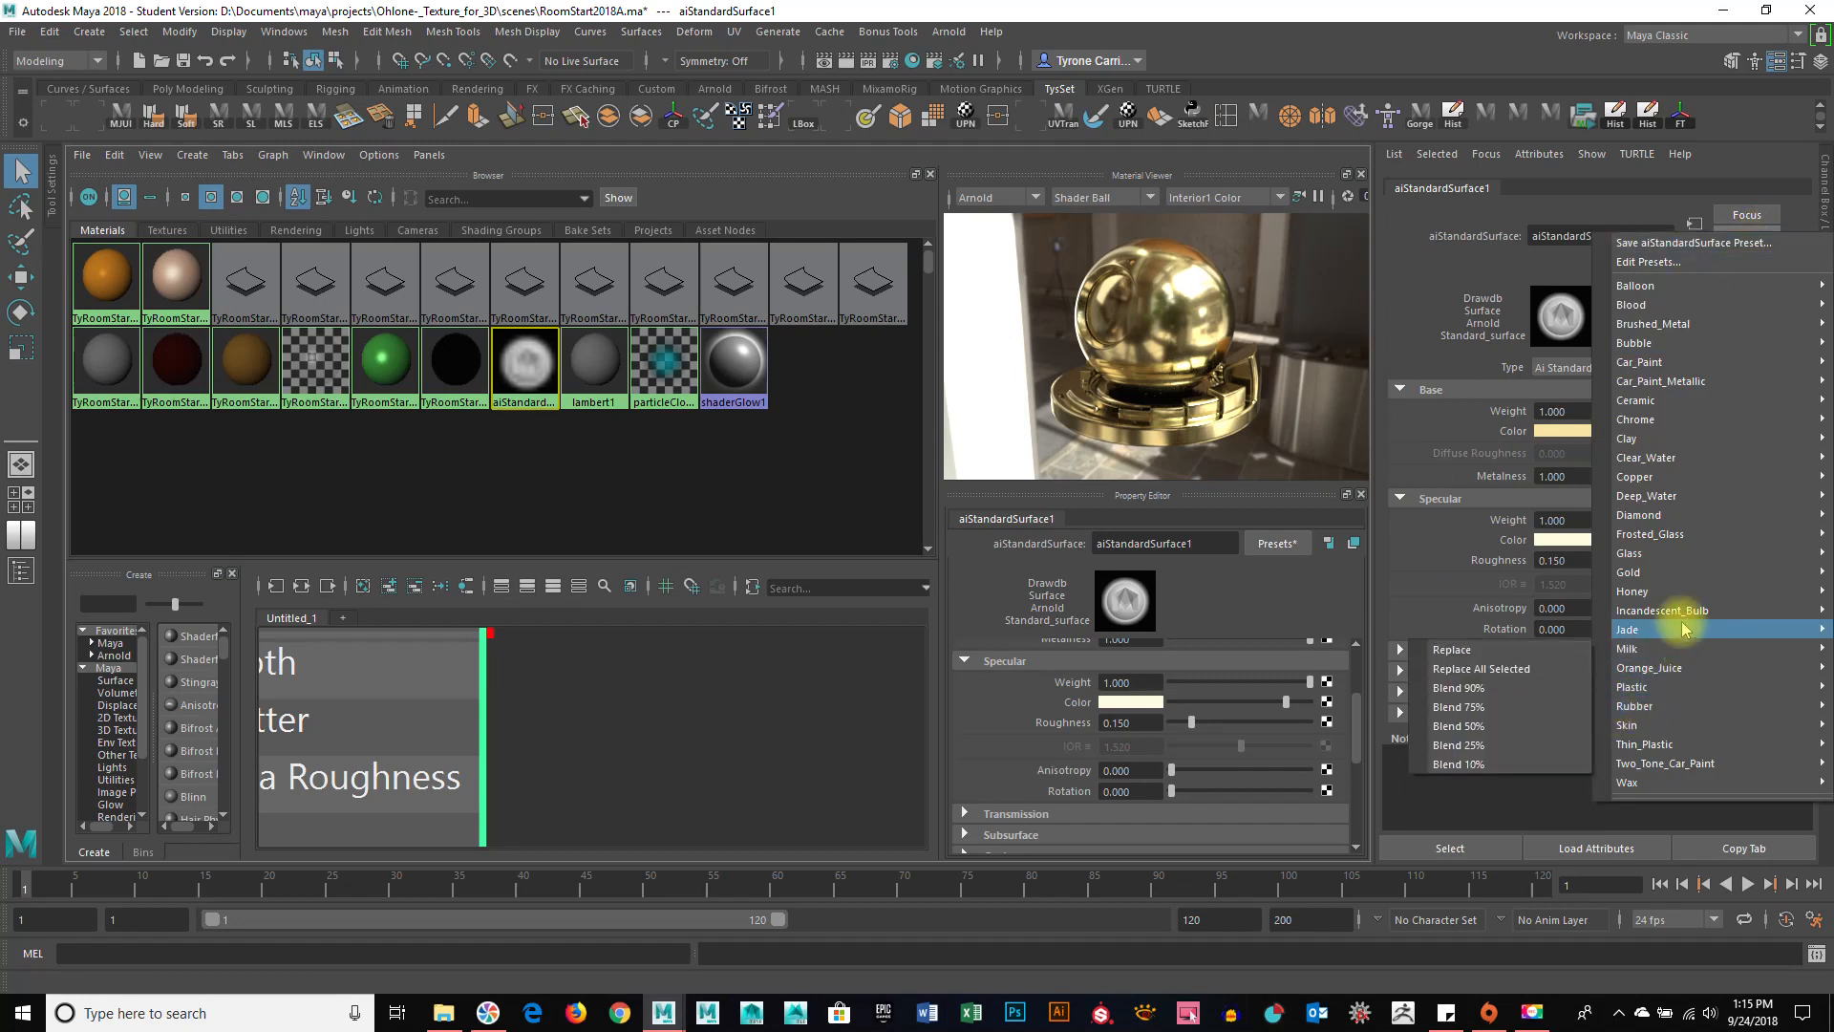
left_click(1526, 634)
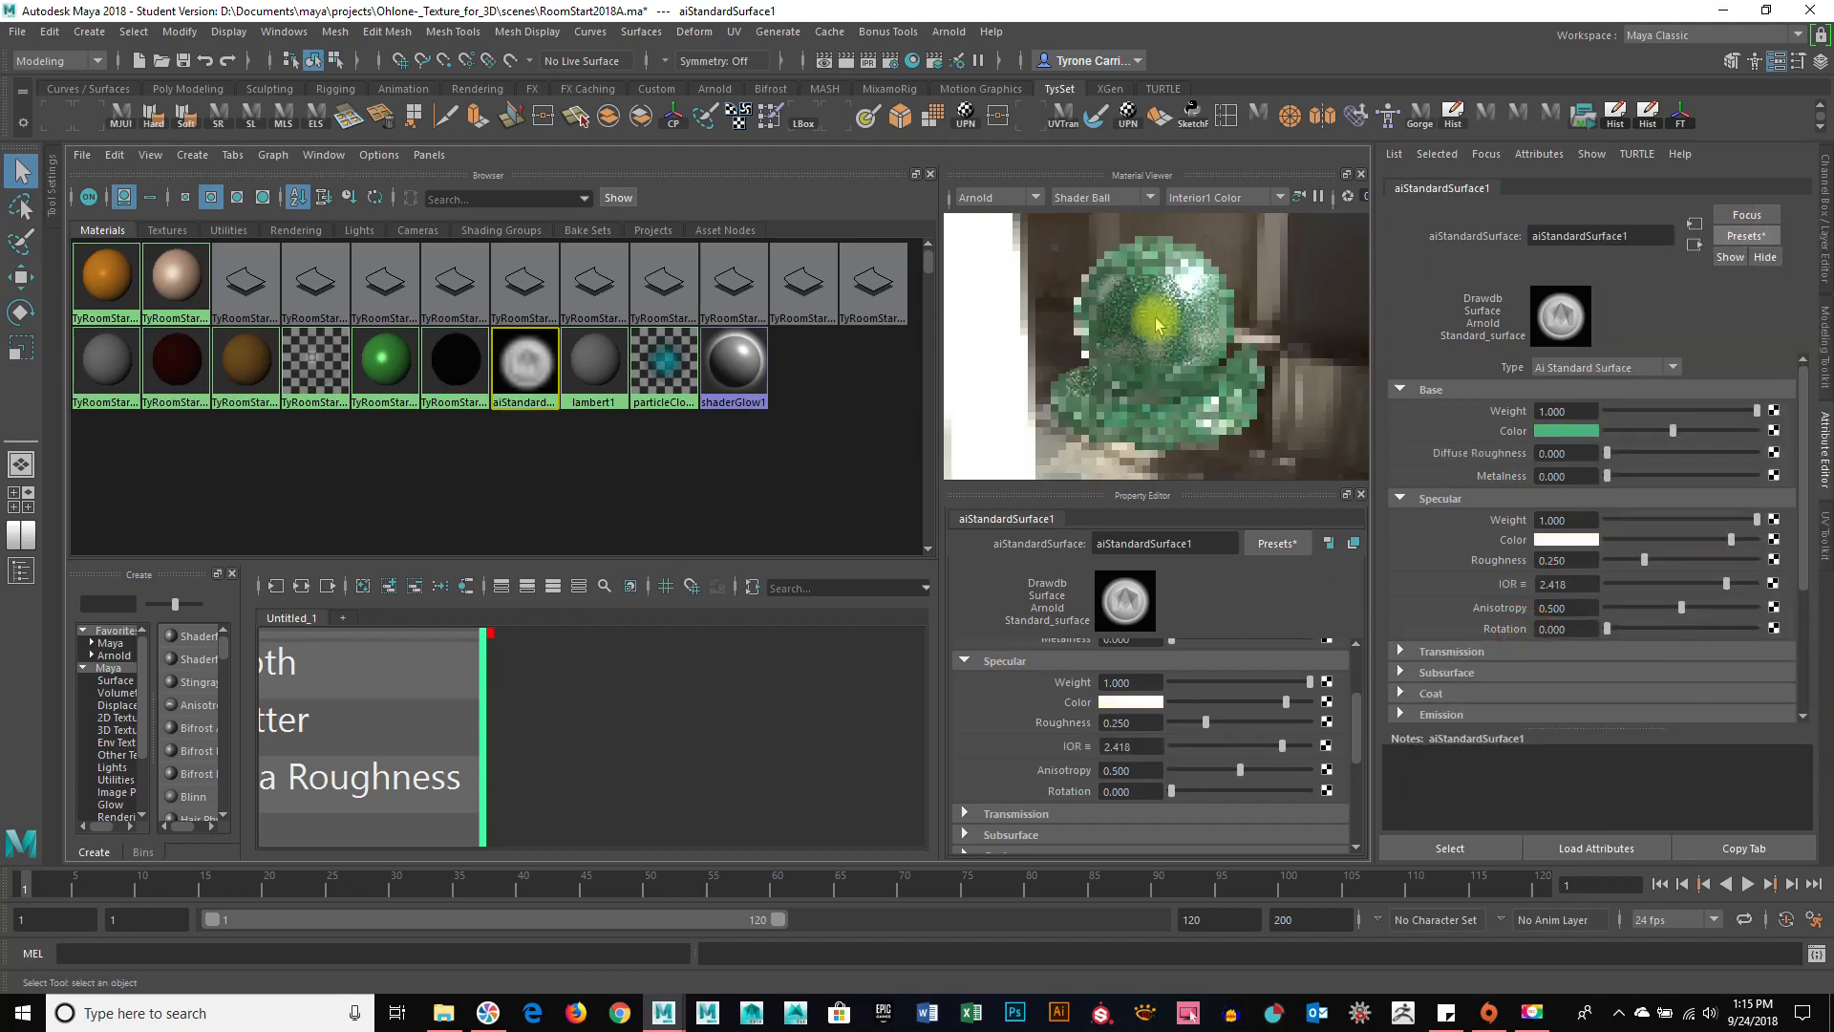
left_click(1748, 236)
mouse_move(1686, 731)
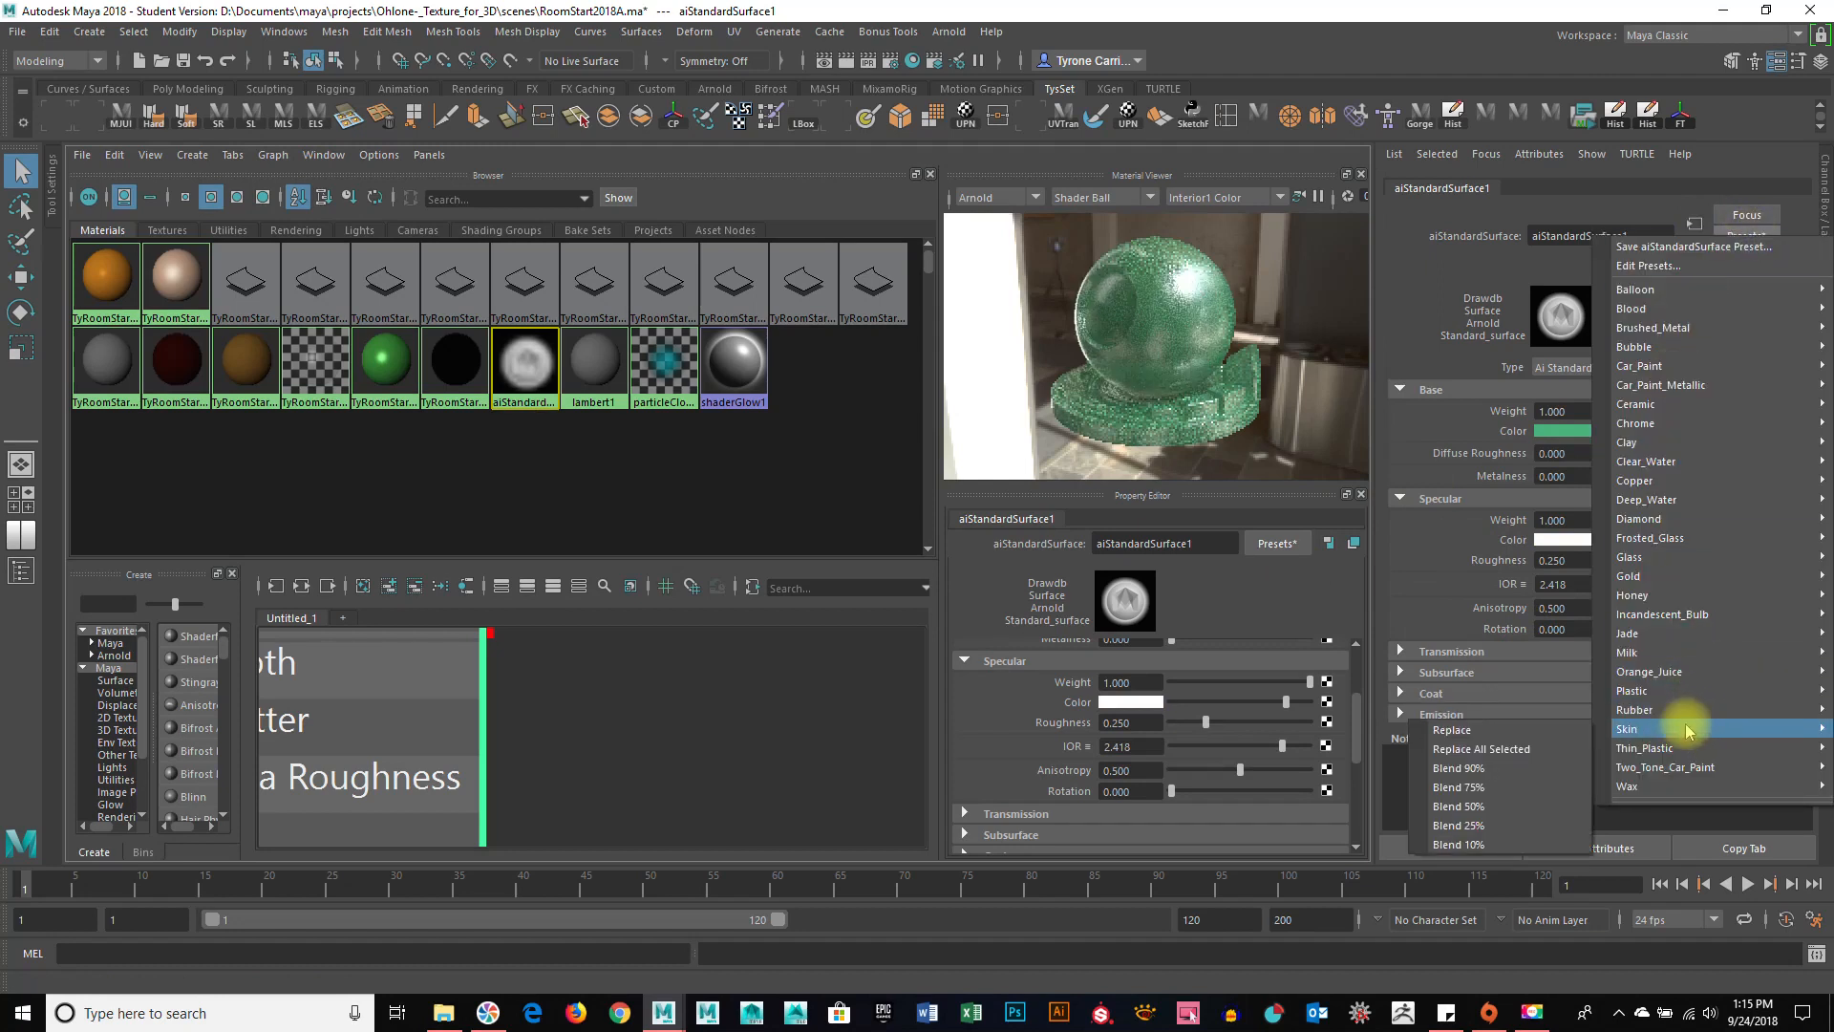
left_click(1572, 734)
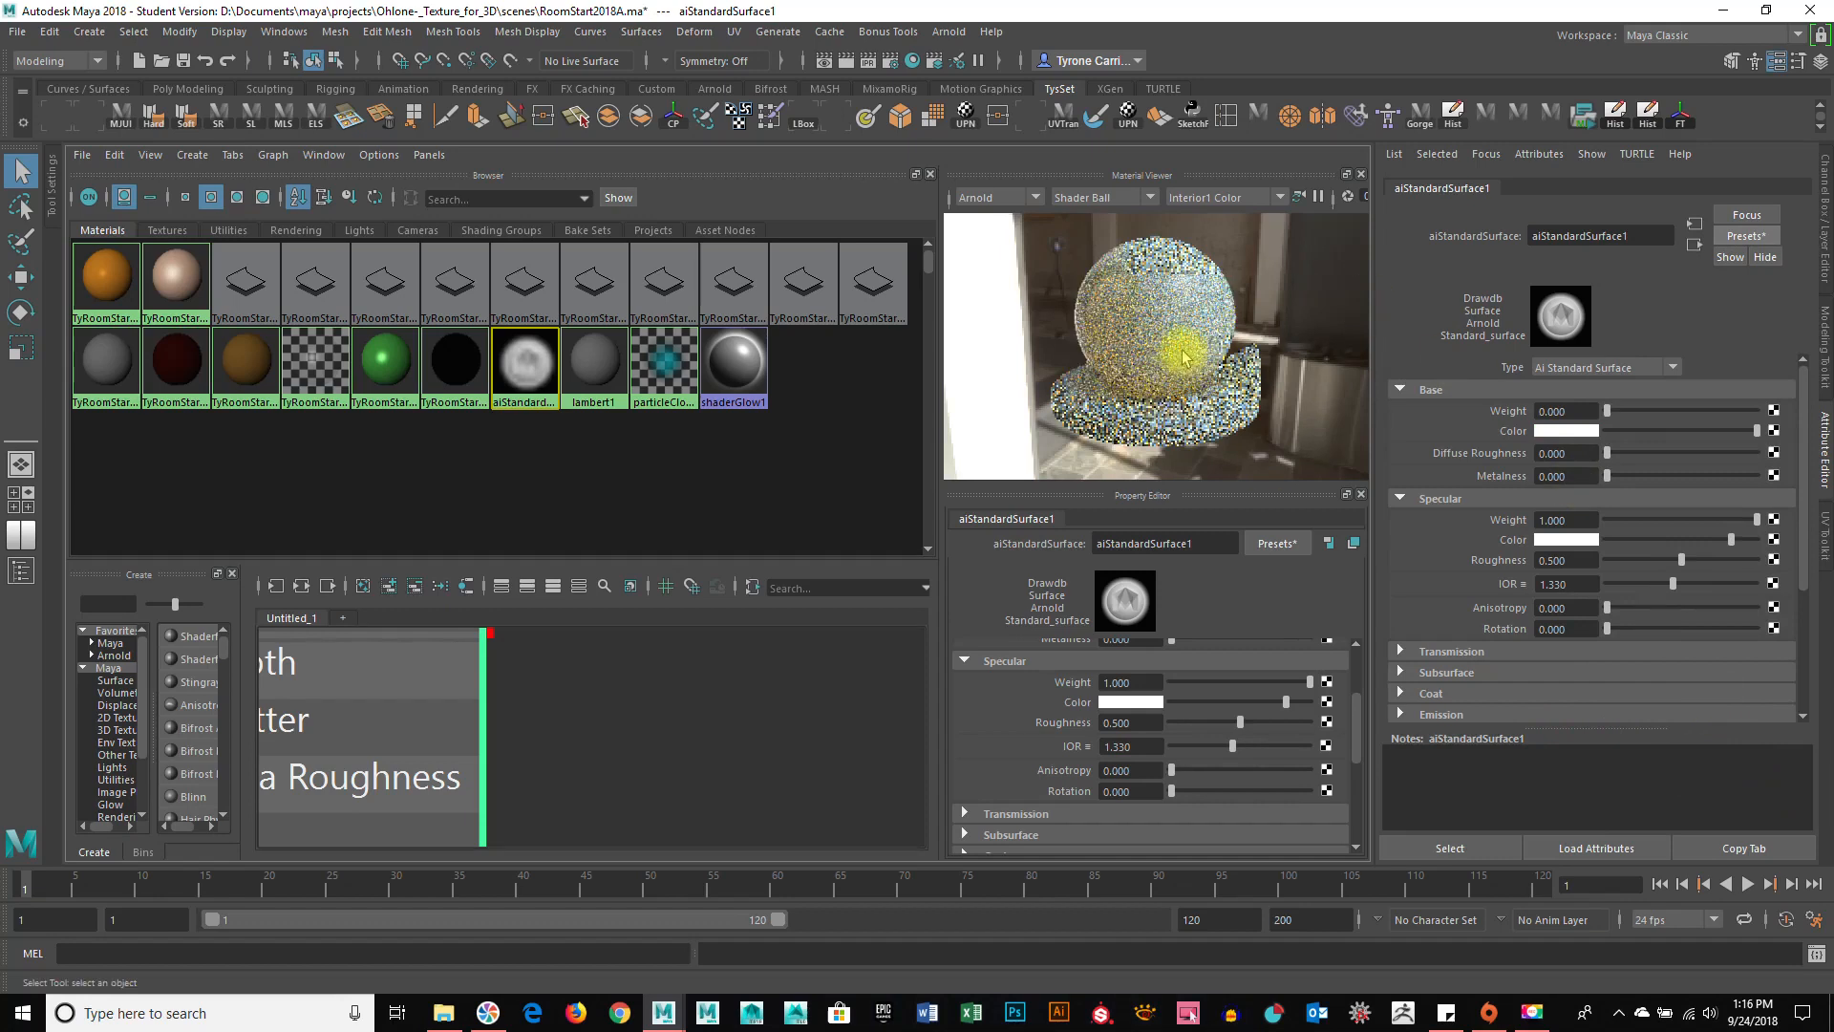
Expand the Subsurface attributes and try the randomwalk type on the skin material, returning it to diffusion.
left_click(1453, 675)
scroll(1425, 656, "down", 2)
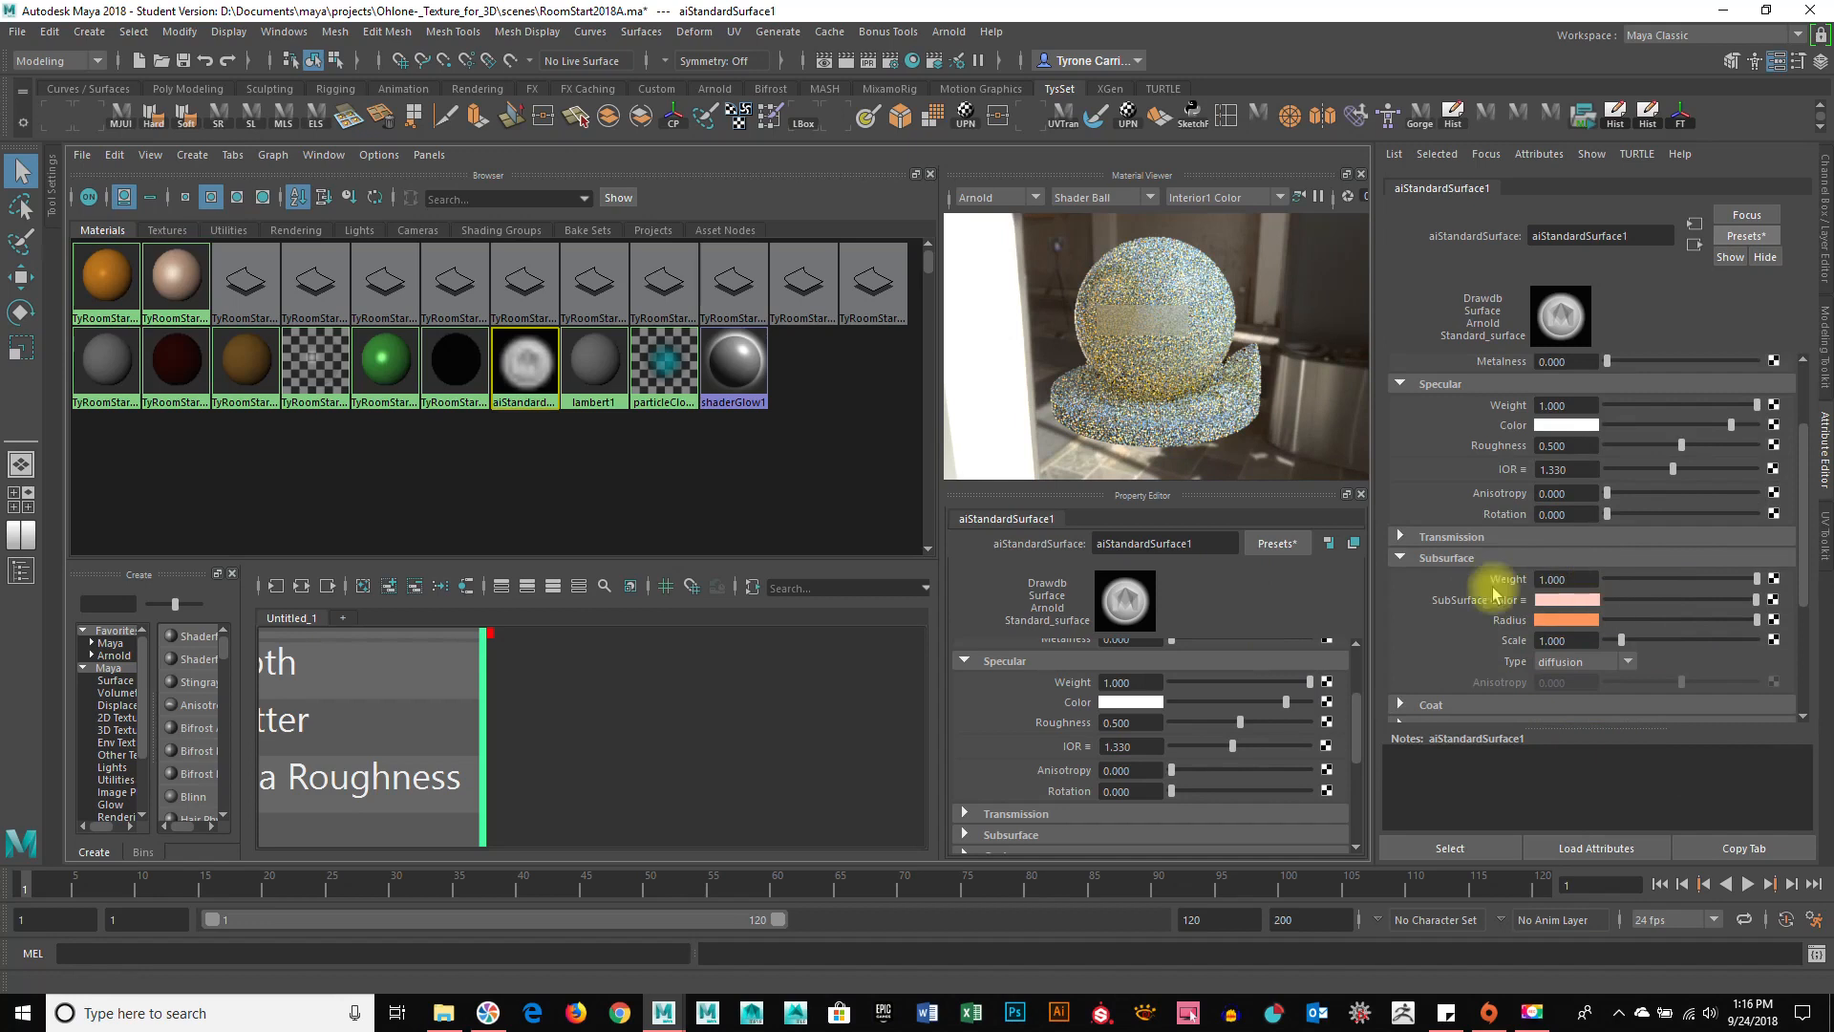
left_click(1574, 662)
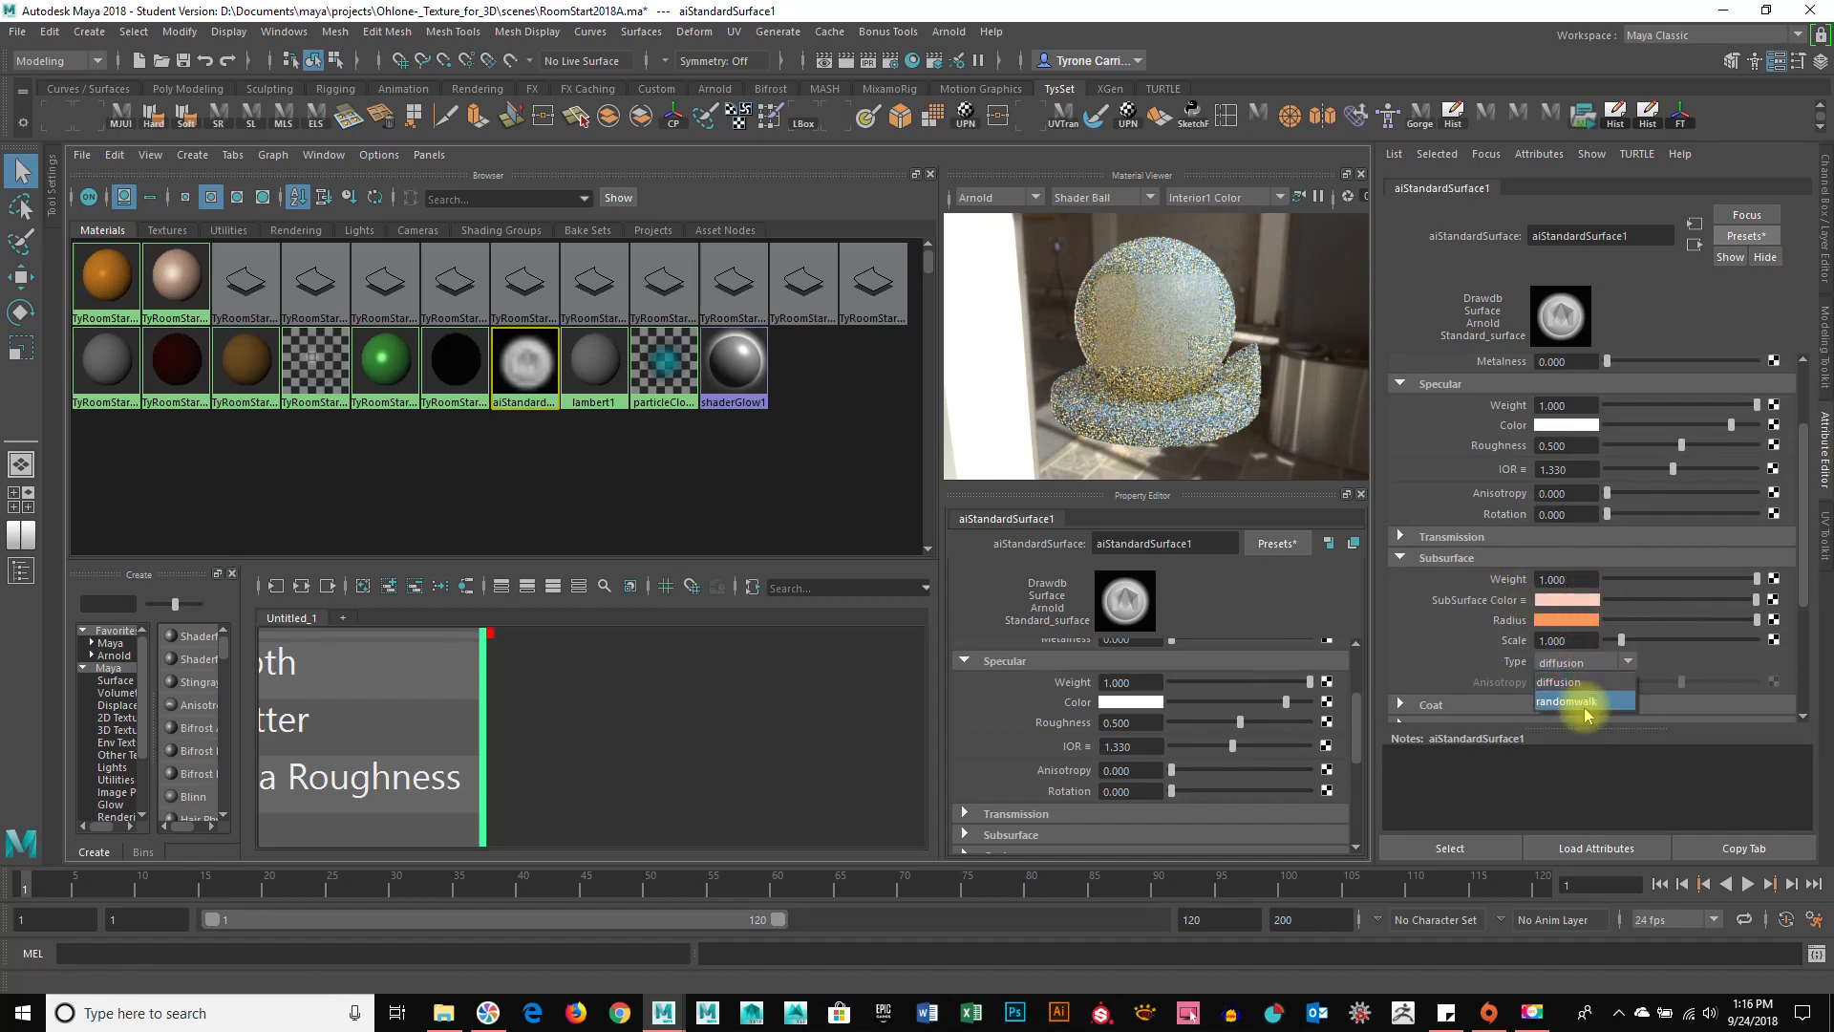
left_click(1581, 709)
left_click(1586, 659)
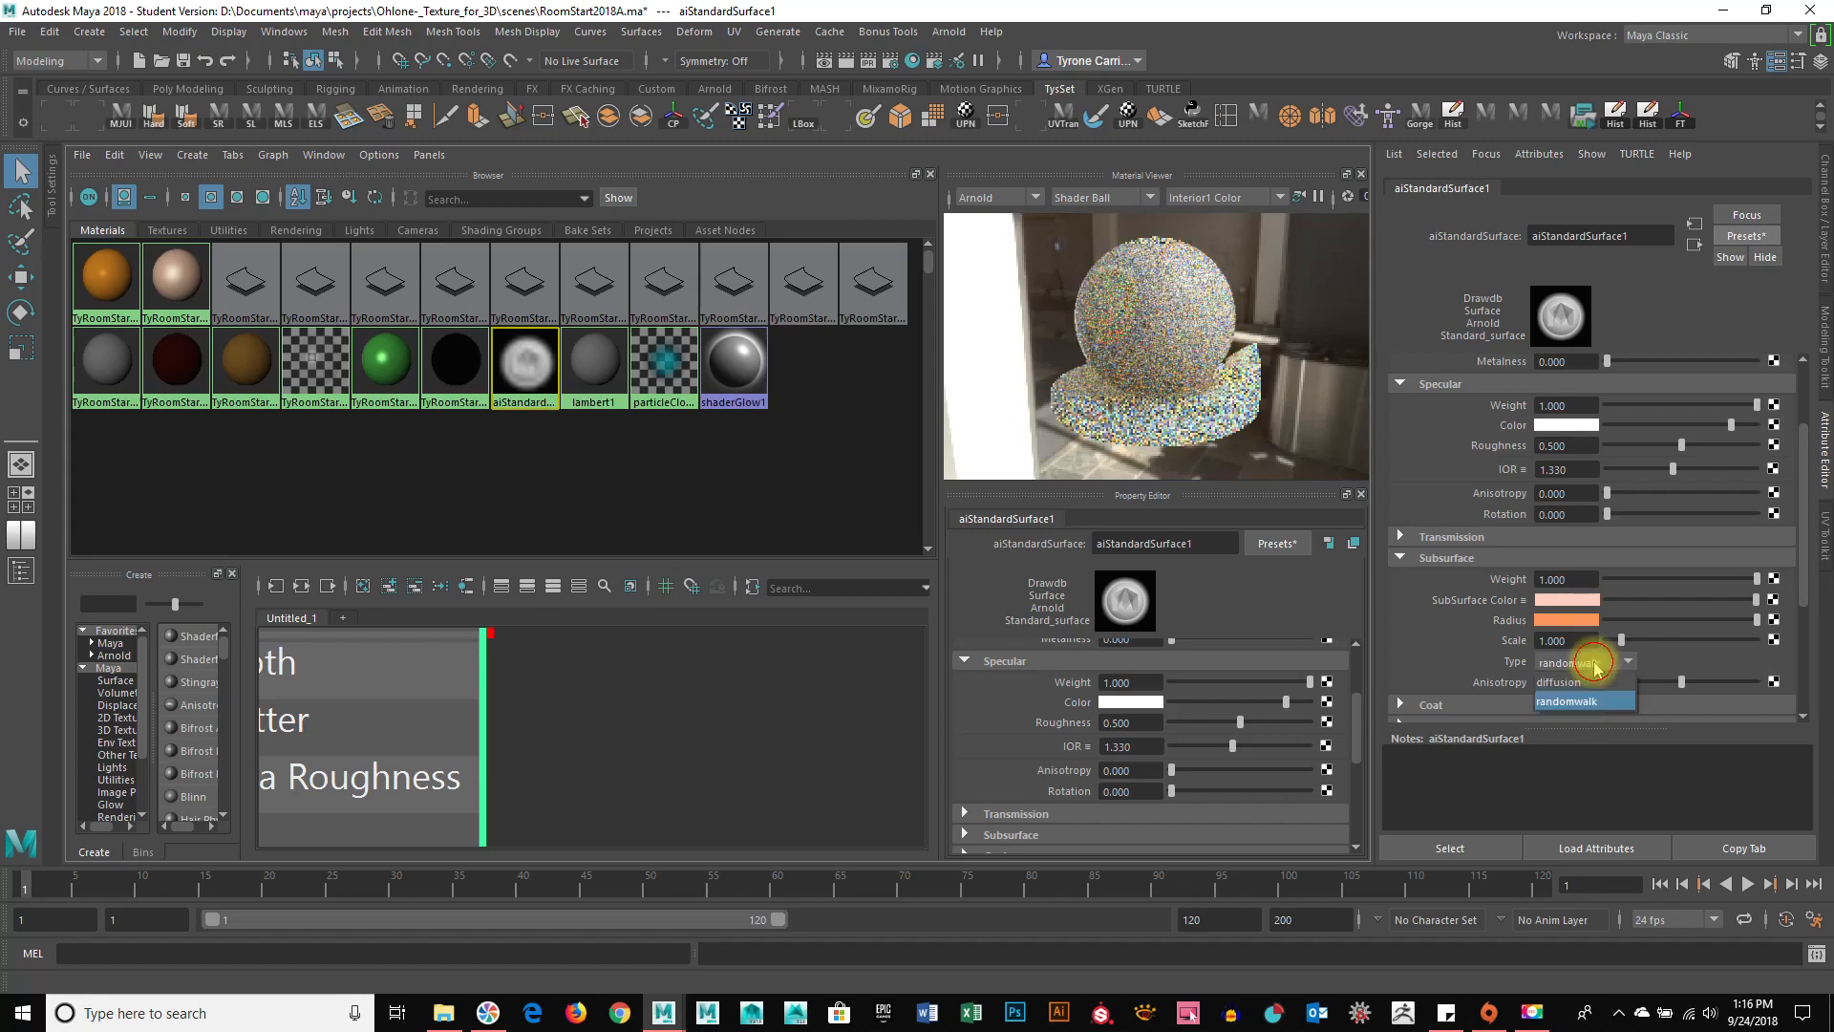
left_click(1576, 671)
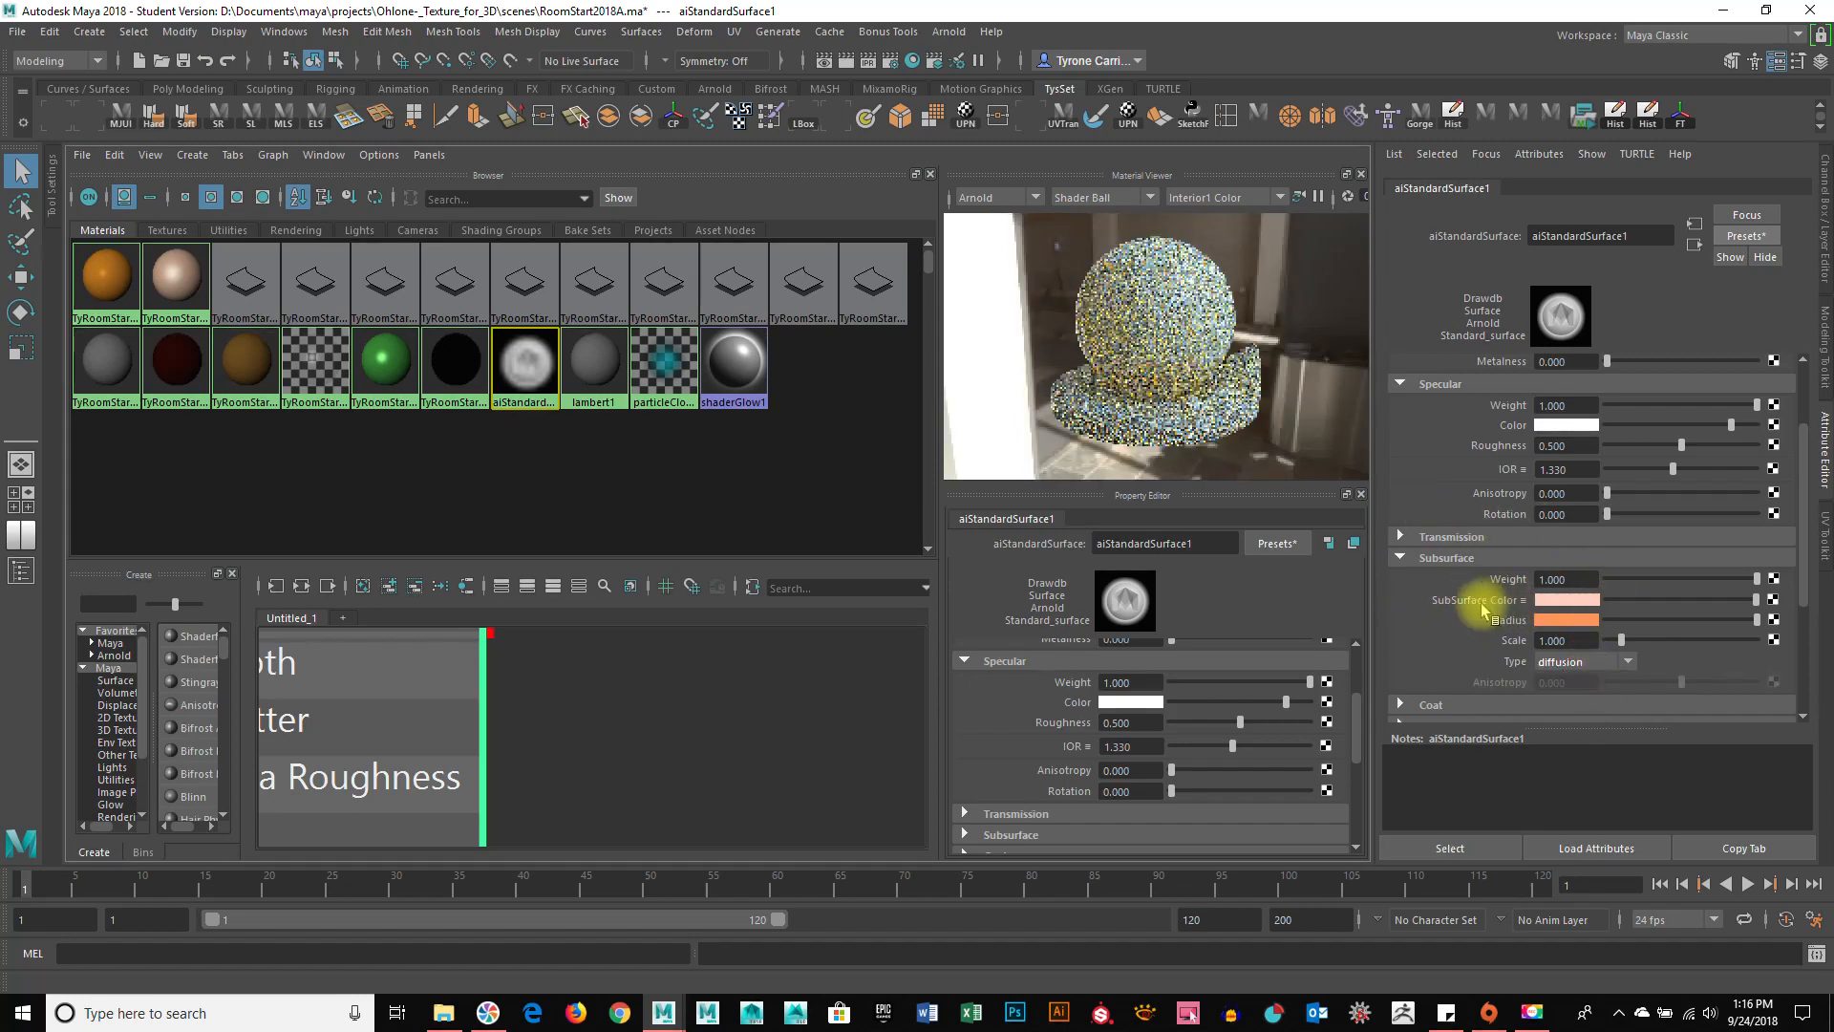
Try the Rubber and Thin_Plastic presets on the material, each replacing its current attributes.
left_click(1743, 236)
mouse_move(1655, 706)
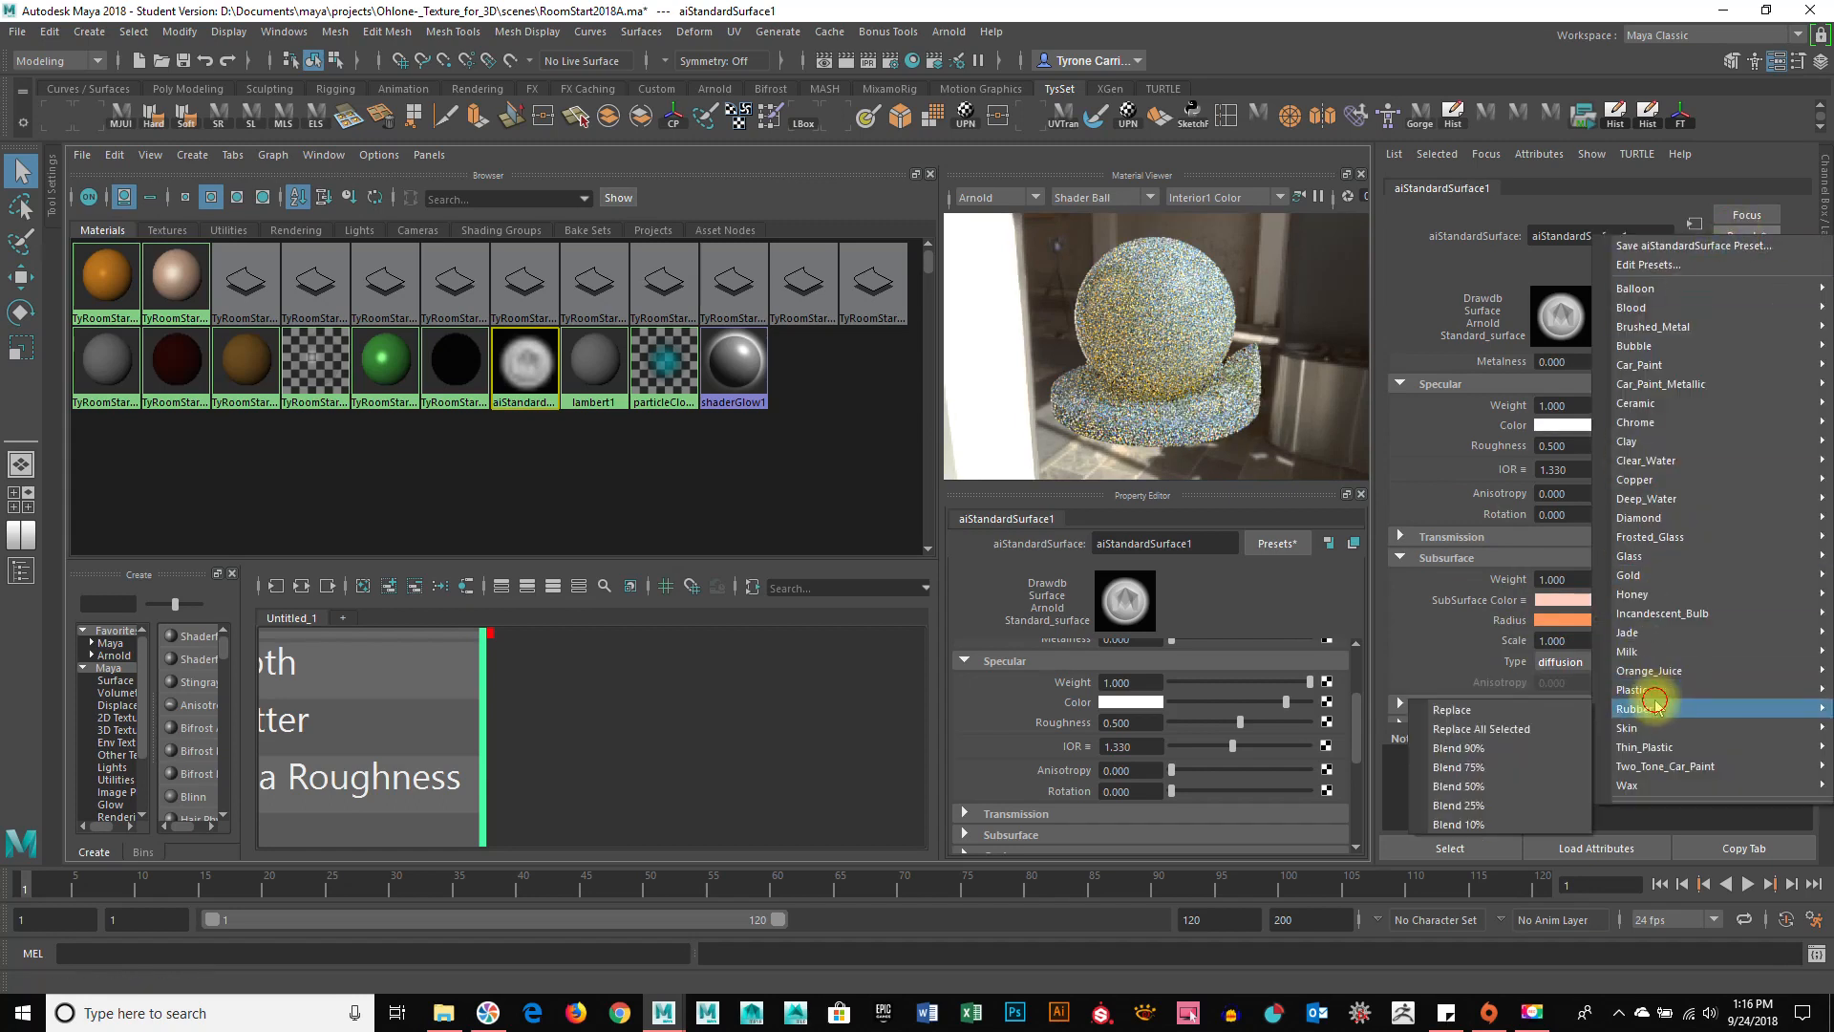
left_click(1535, 709)
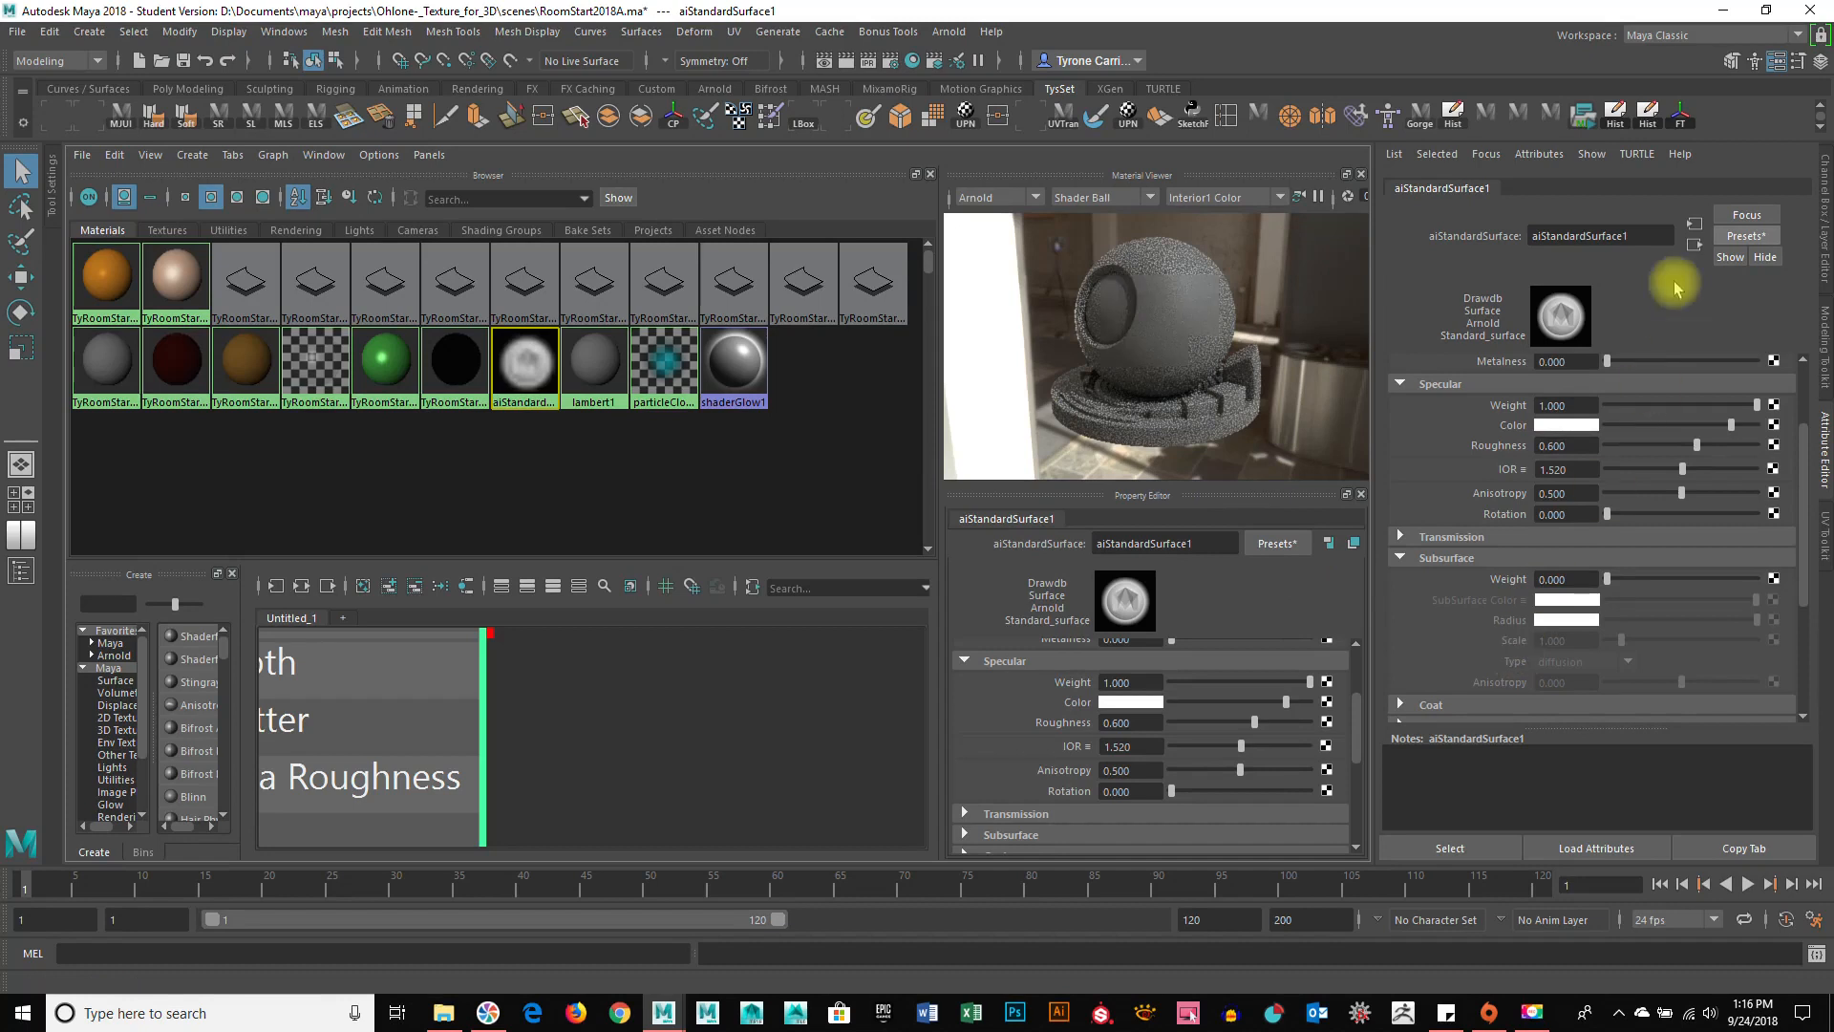
left_click(1745, 236)
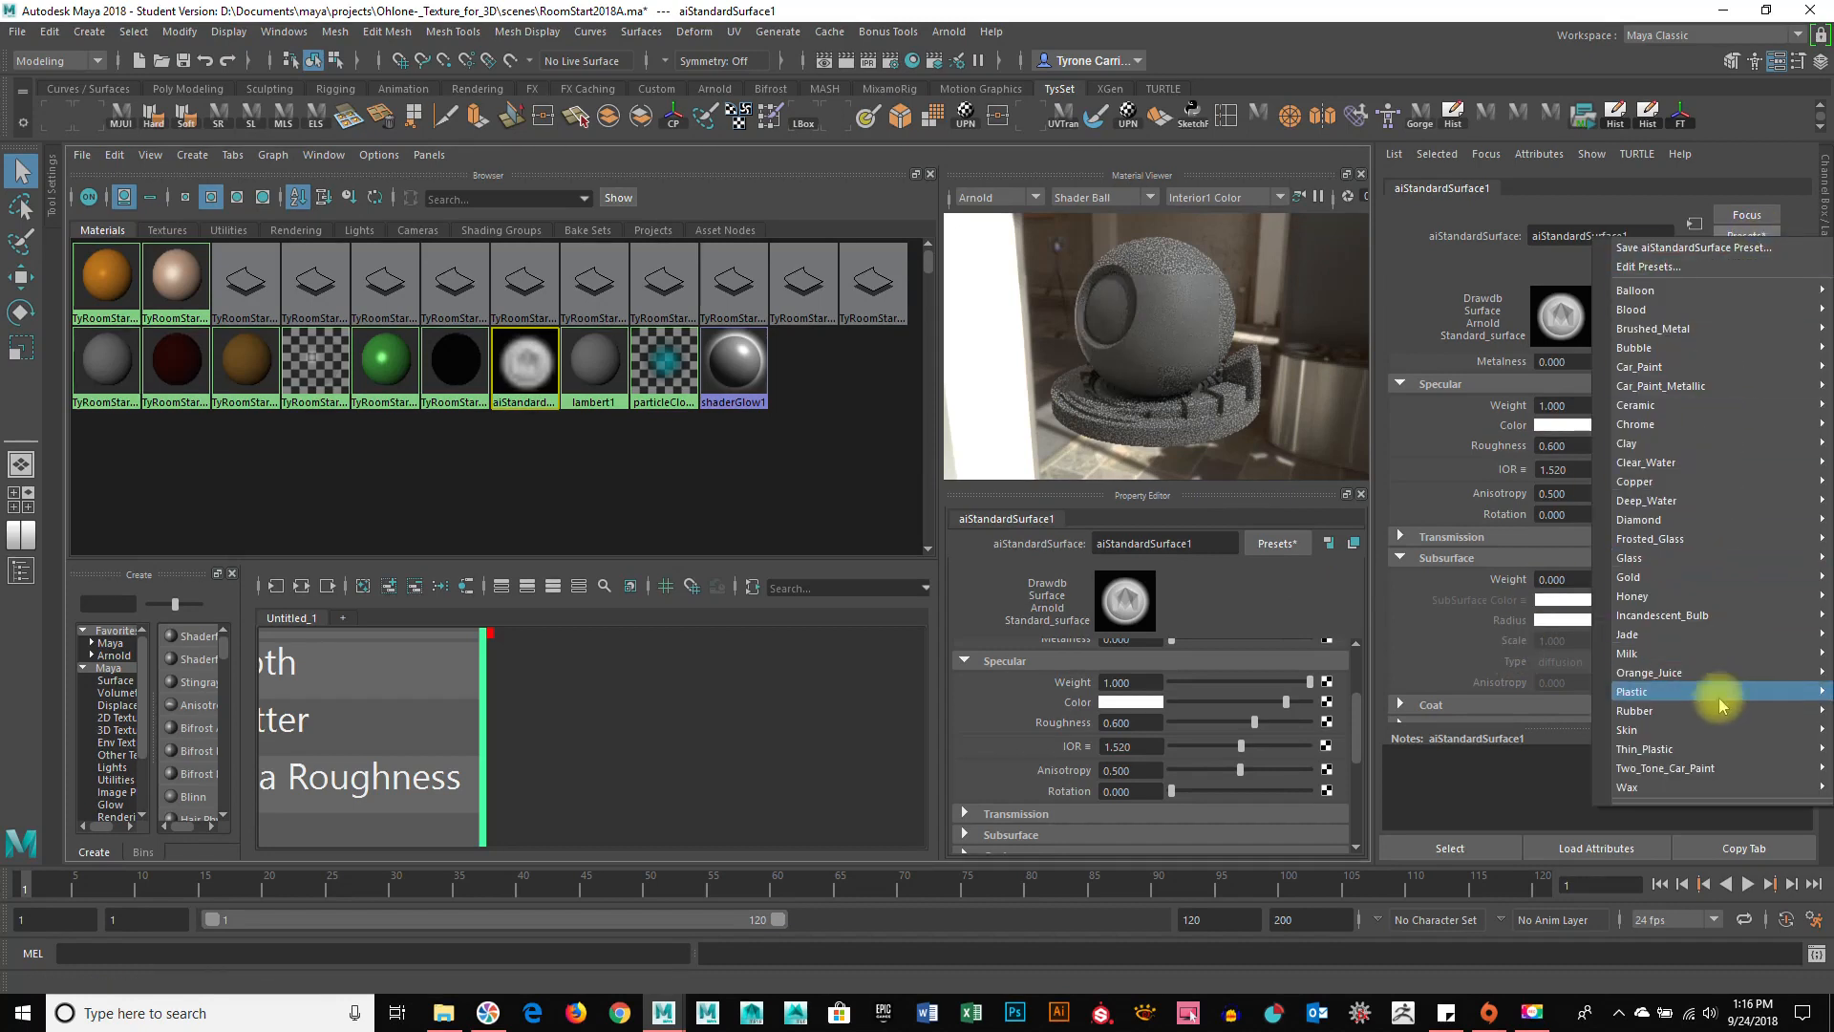
mouse_move(1682, 749)
left_click(1564, 751)
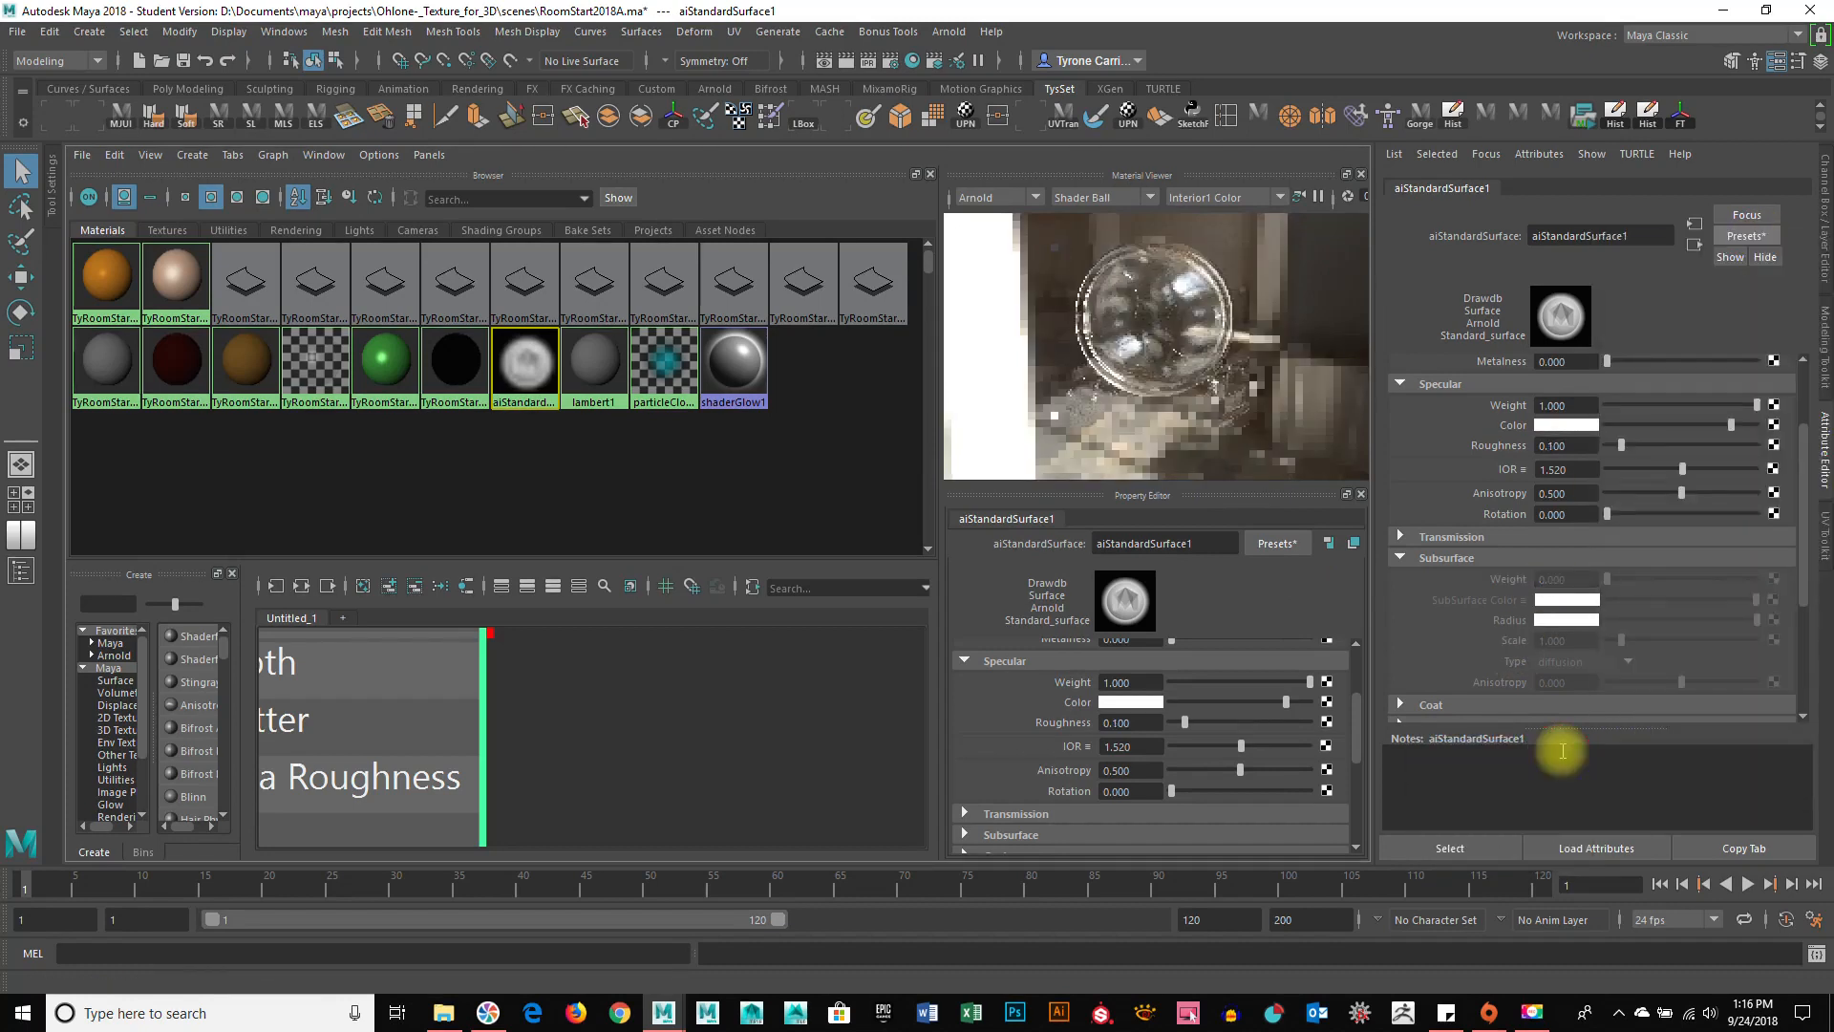
Try the Two_Tone_Car_Paint and Bubble presets on the material, each replacing its current attributes.
left_click(1745, 236)
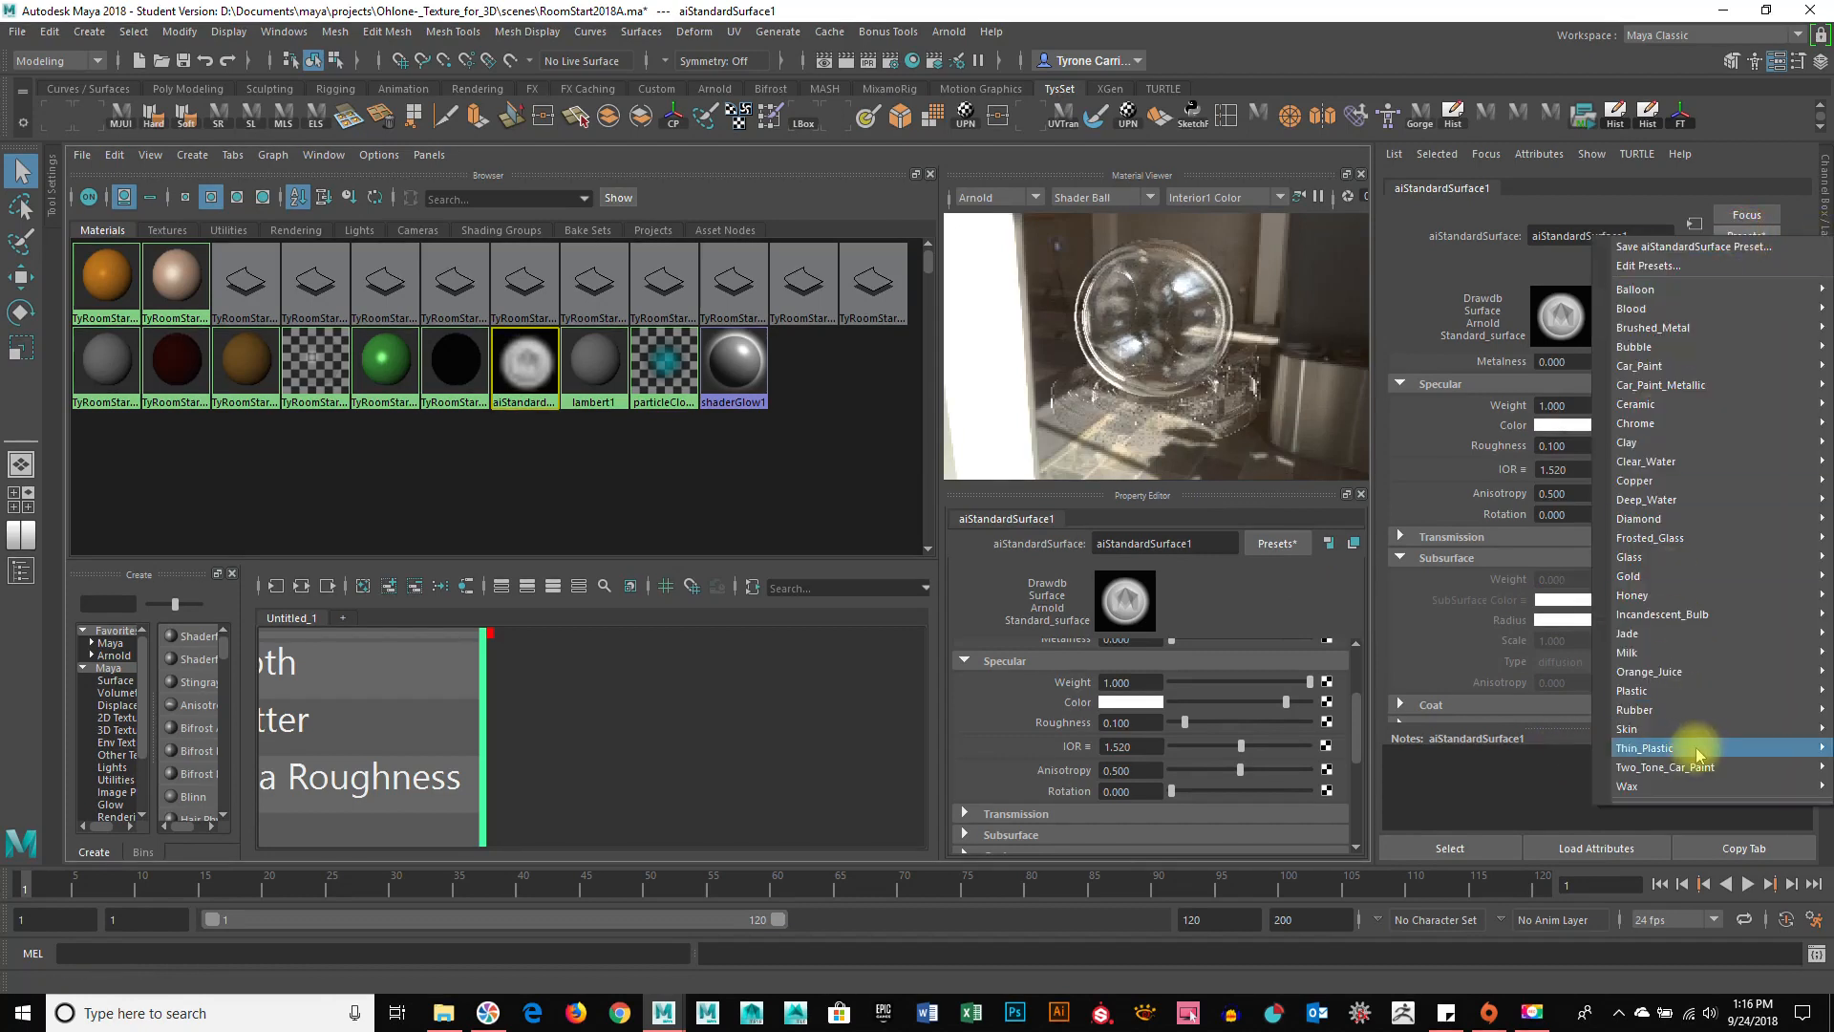
mouse_move(1686, 768)
left_click(1560, 770)
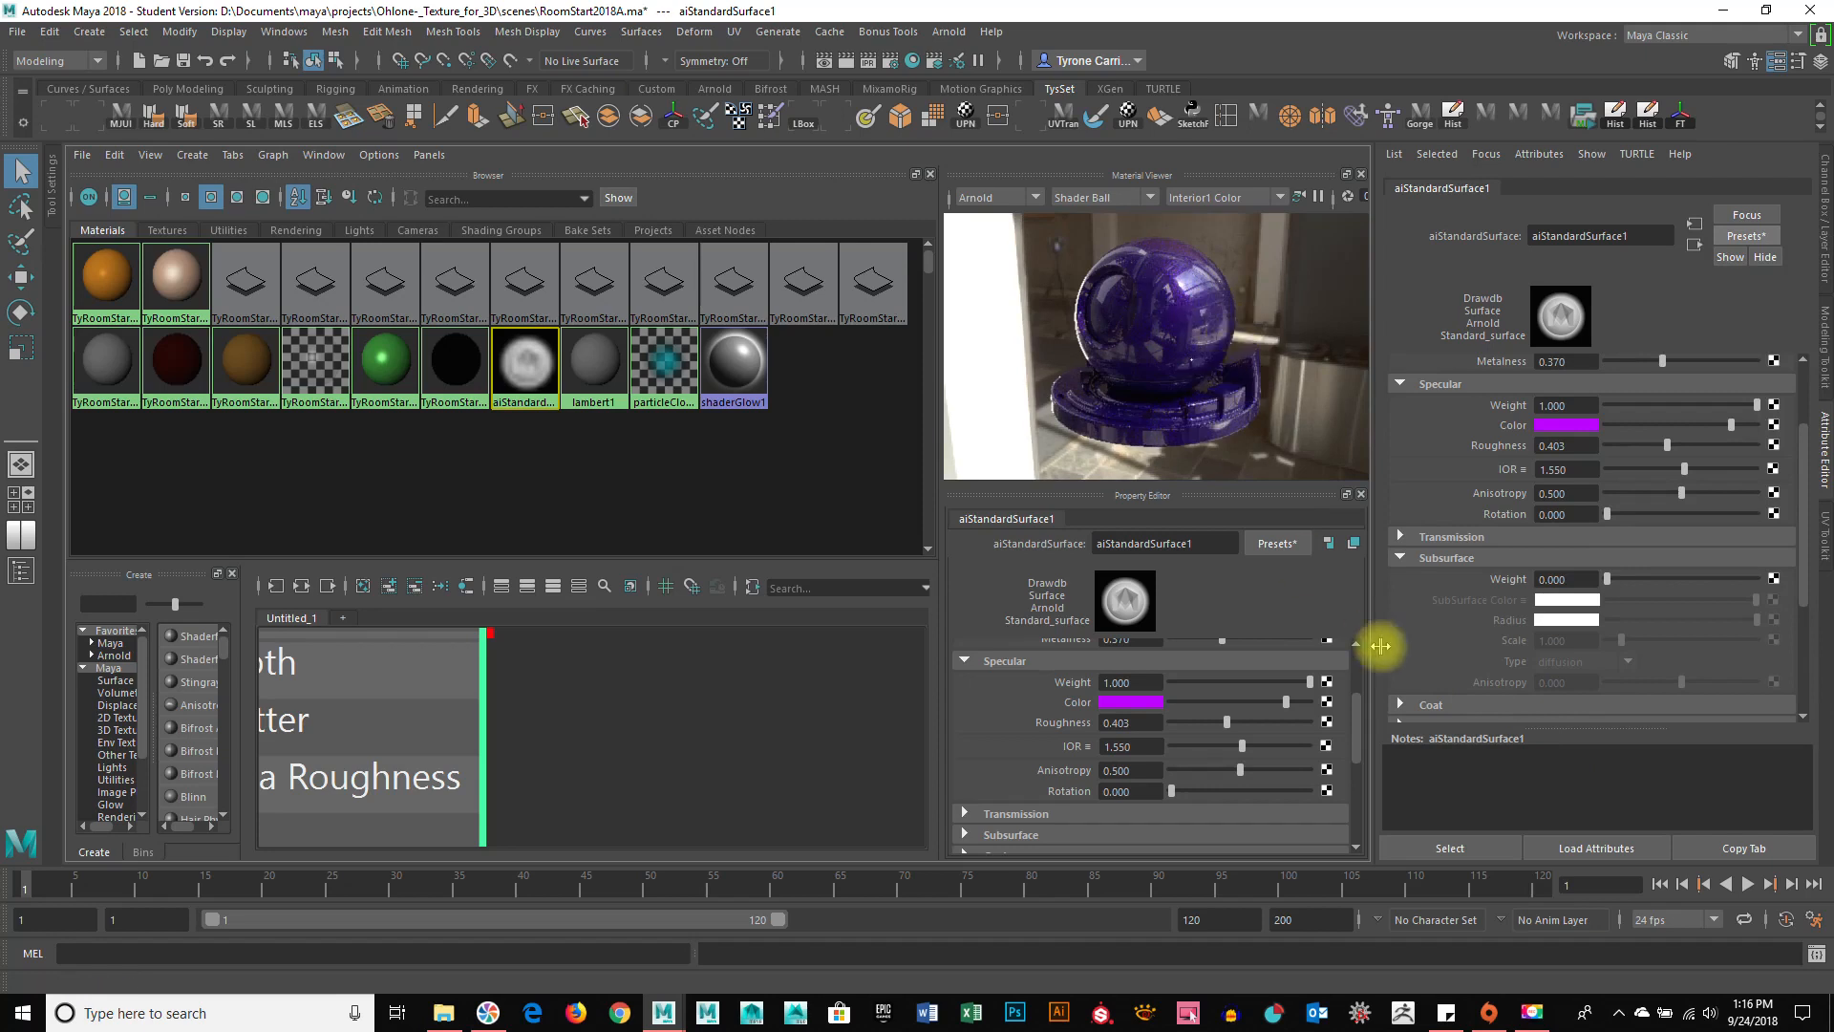
left_click(1747, 236)
mouse_move(1639, 346)
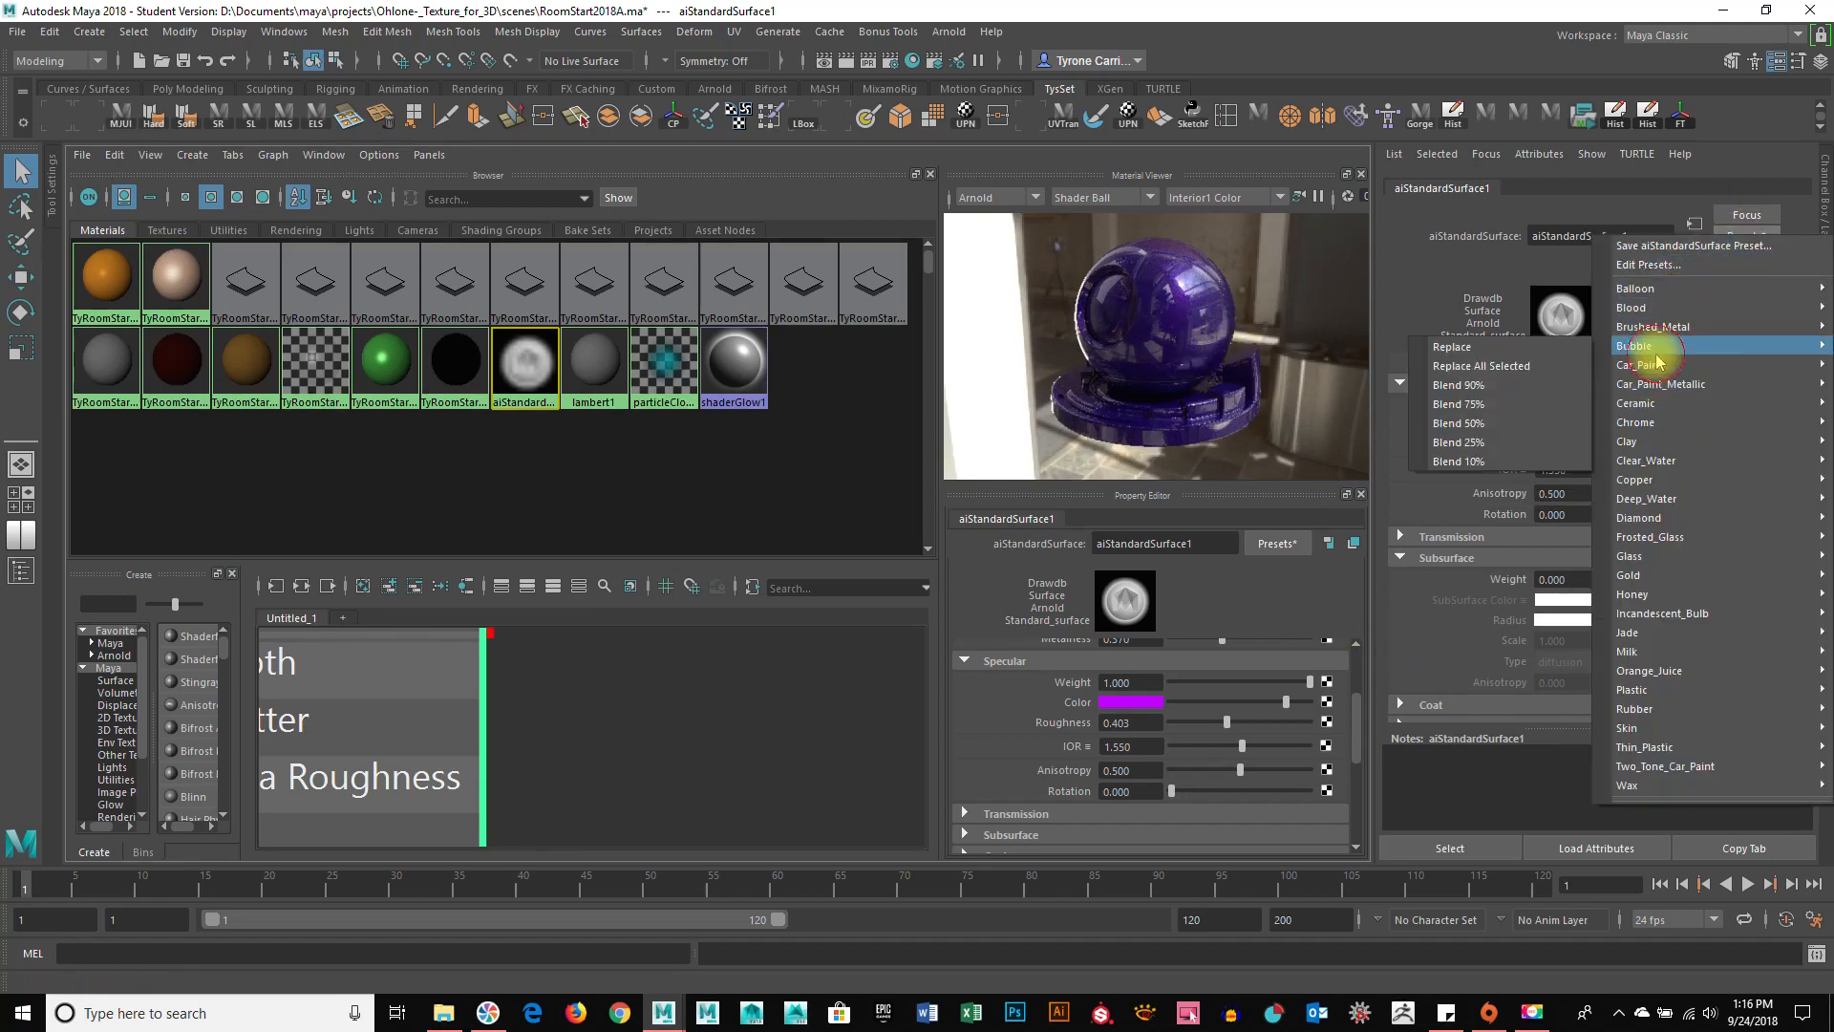
left_click(1553, 347)
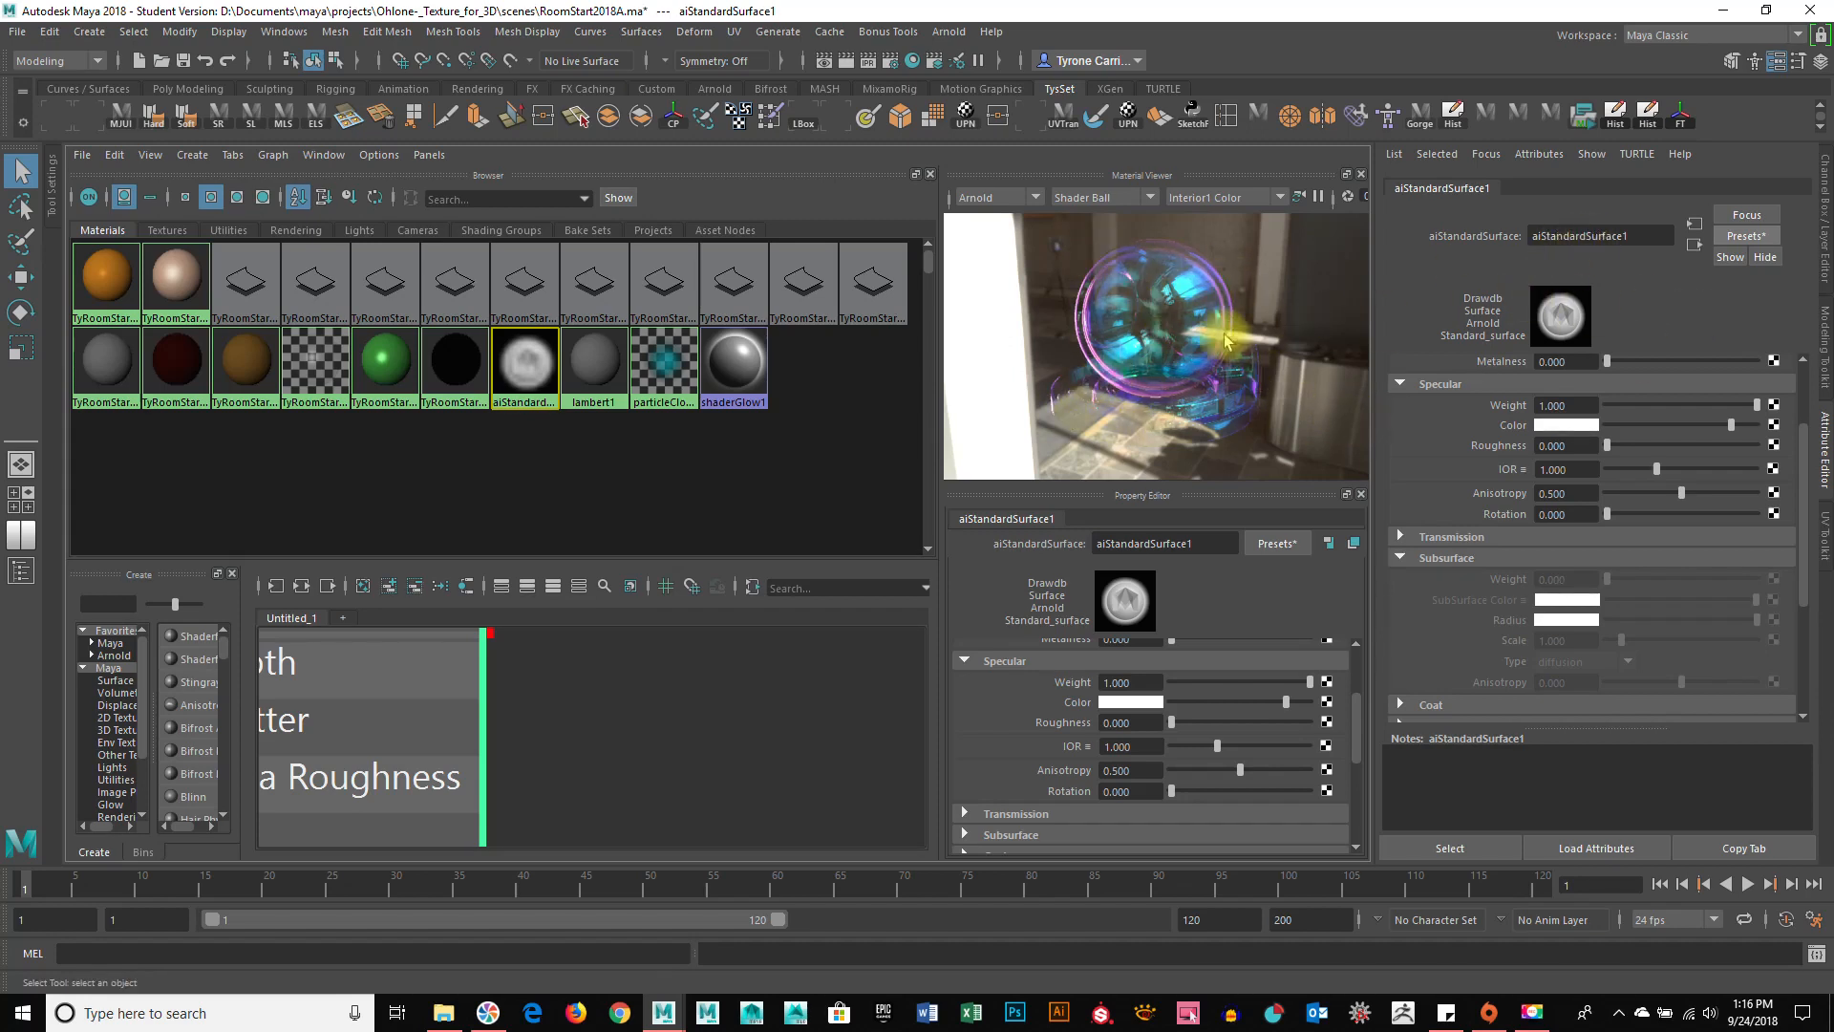
Replace the material's attributes with the Copper preset.
left_click(1736, 243)
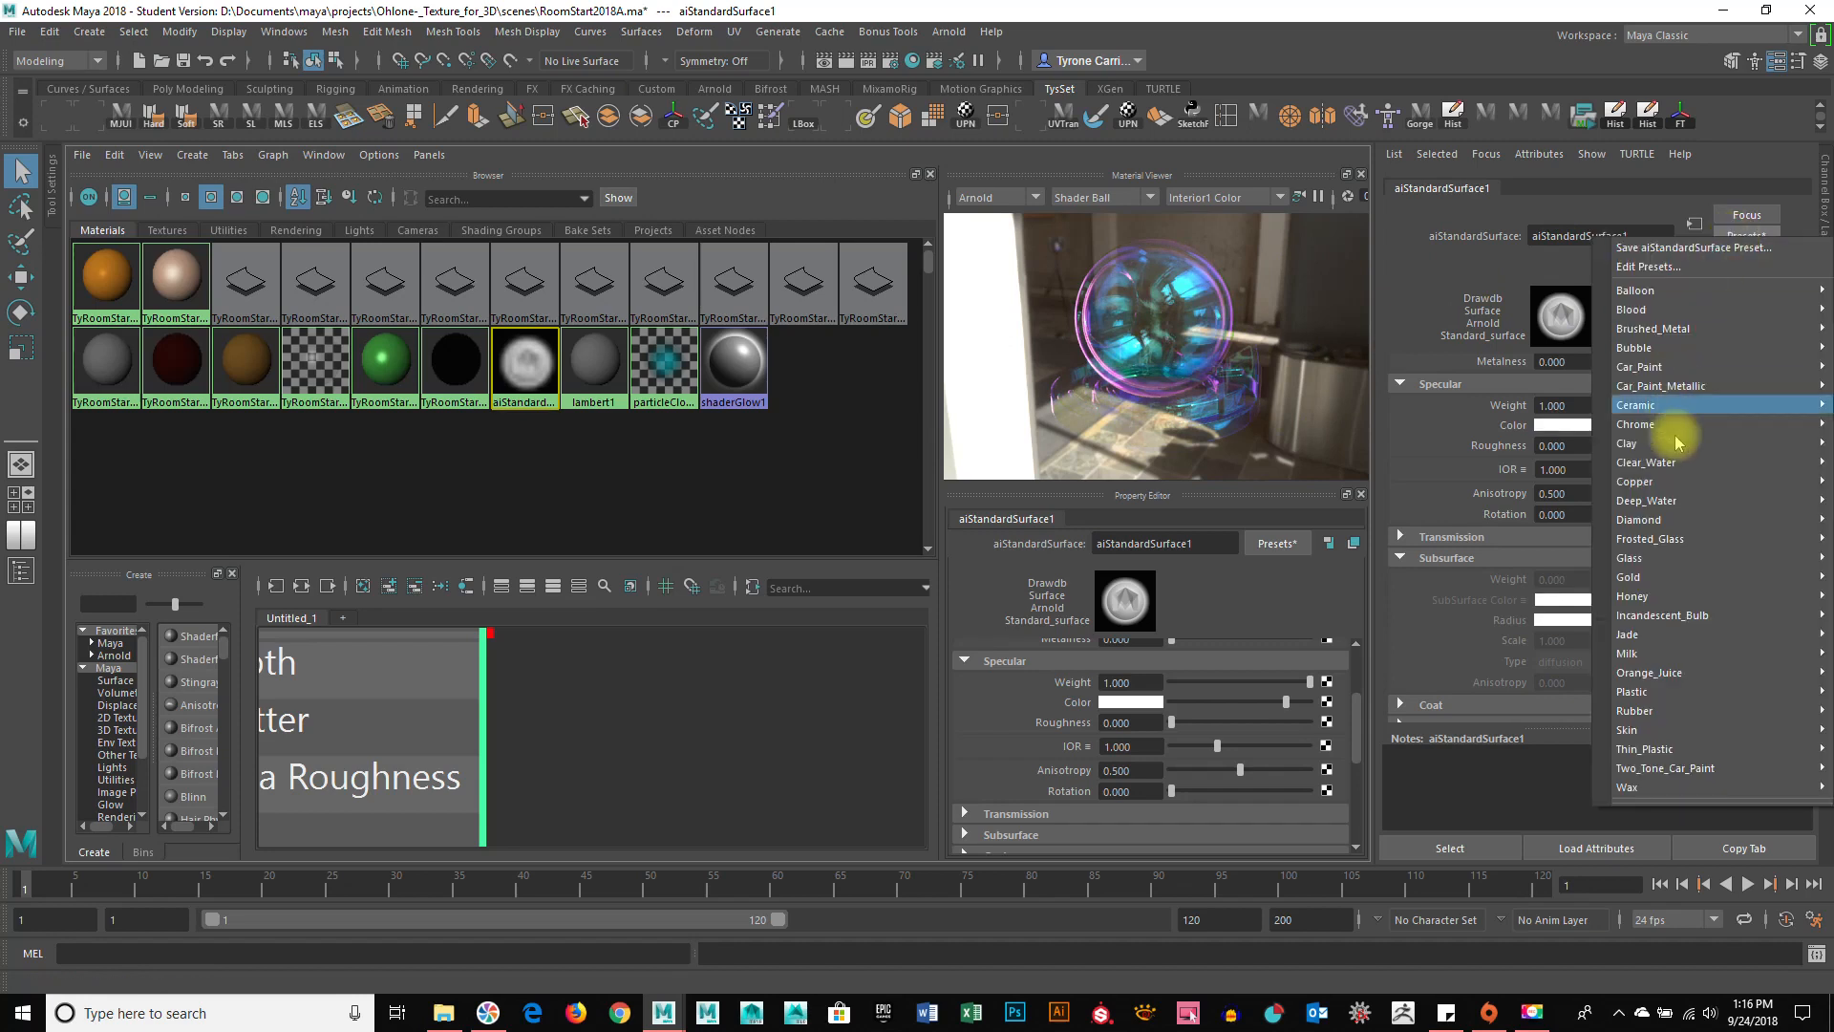
left_click(1567, 487)
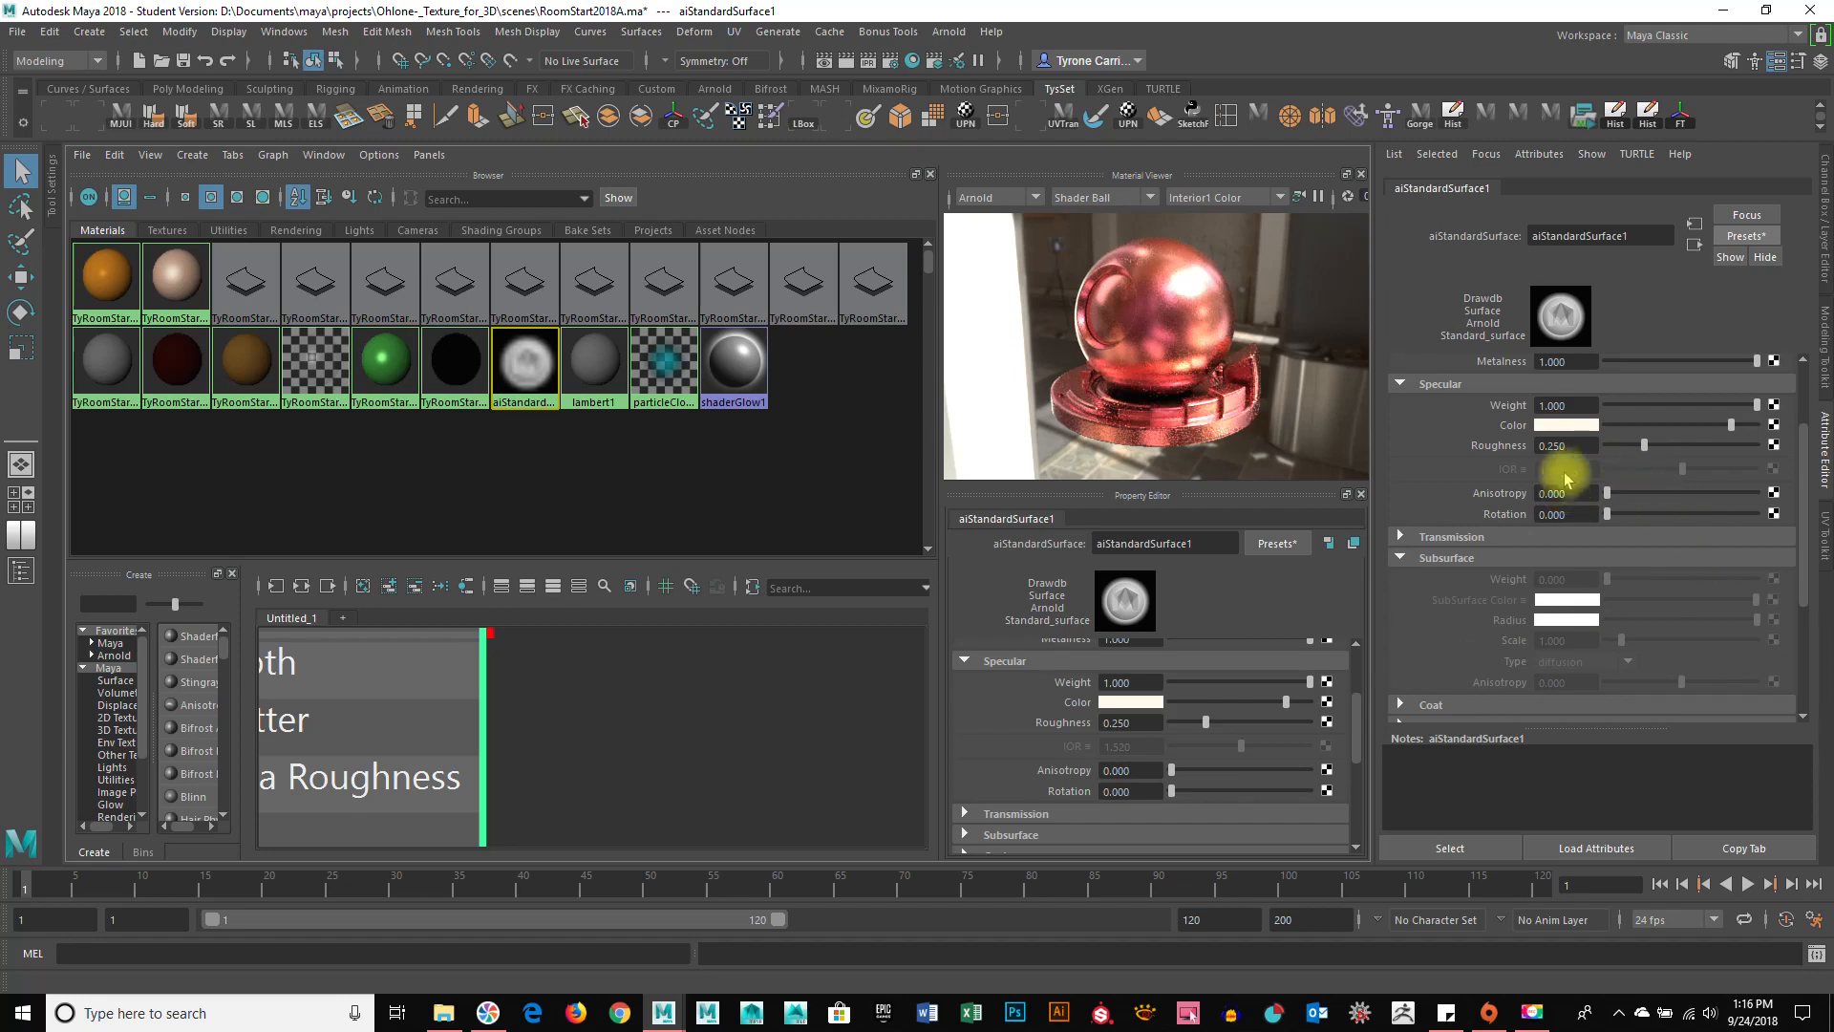
scroll(1463, 500, "up", 2)
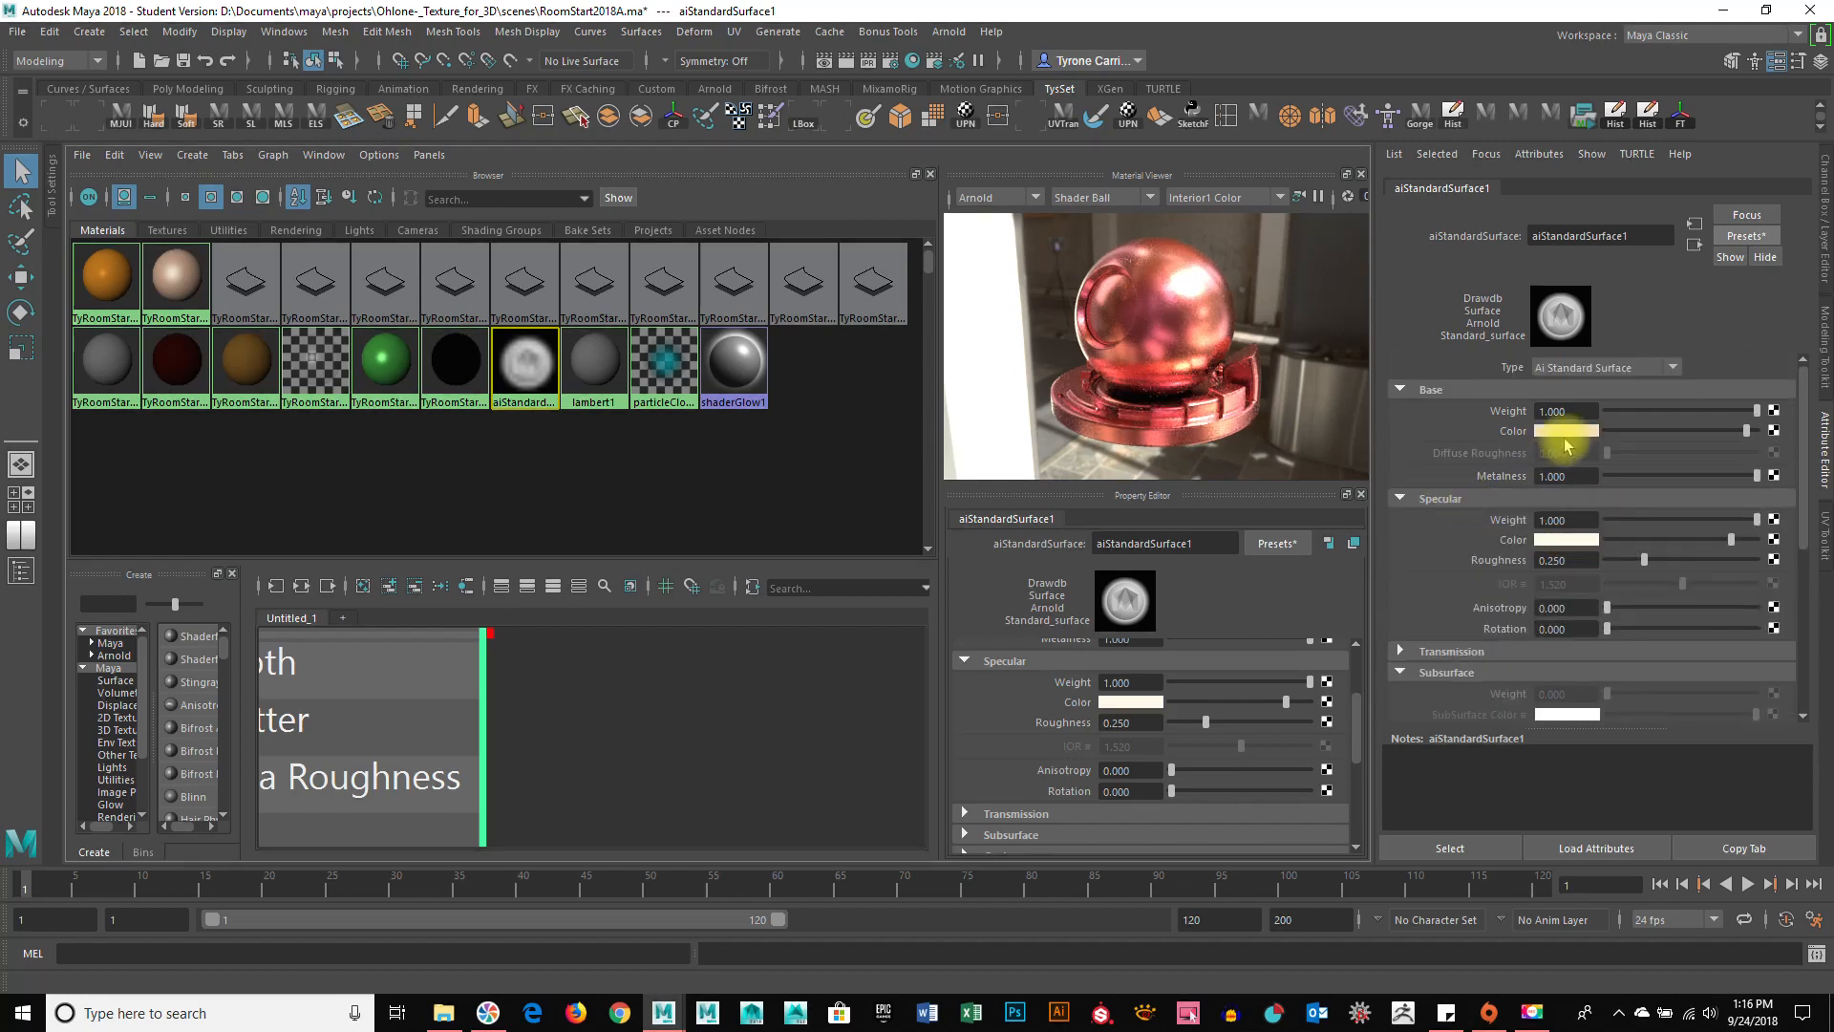
Expand the Transmission and Coat sections of the copper material and examine its attributes.
left_click(1467, 650)
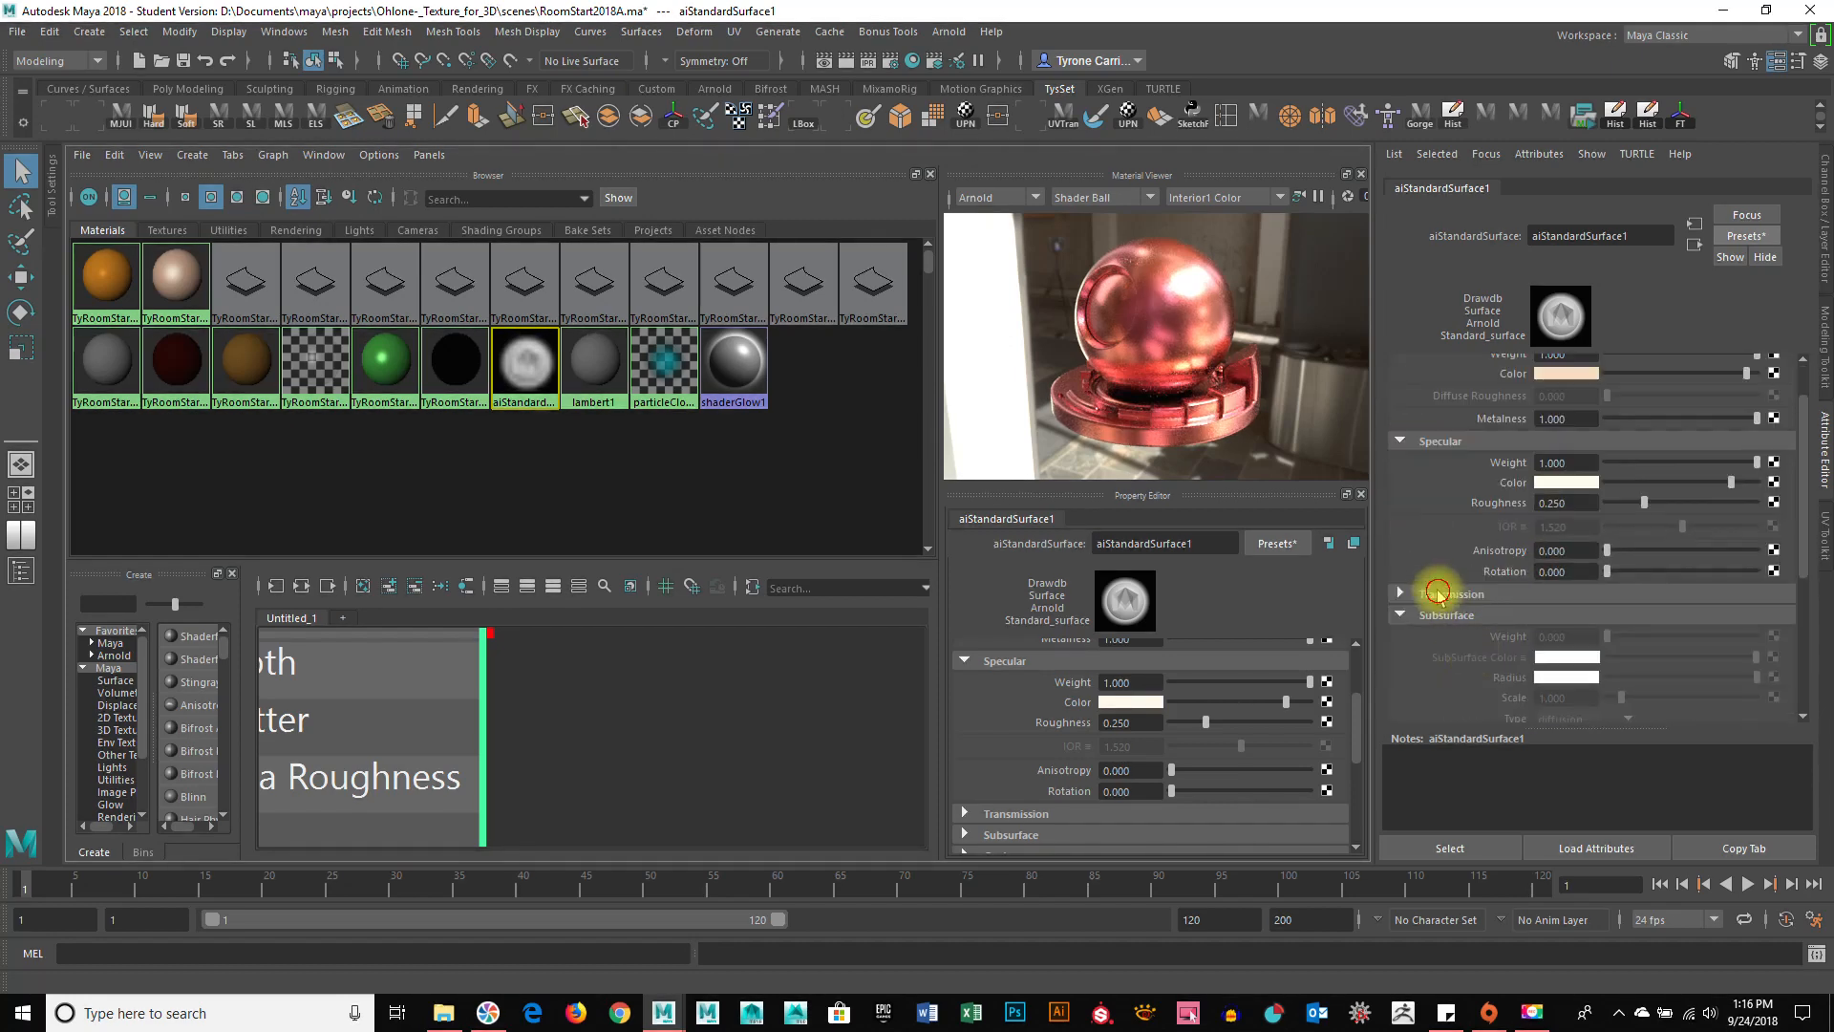
scroll(1437, 578, "down", 3)
scroll(1447, 573, "down", 5)
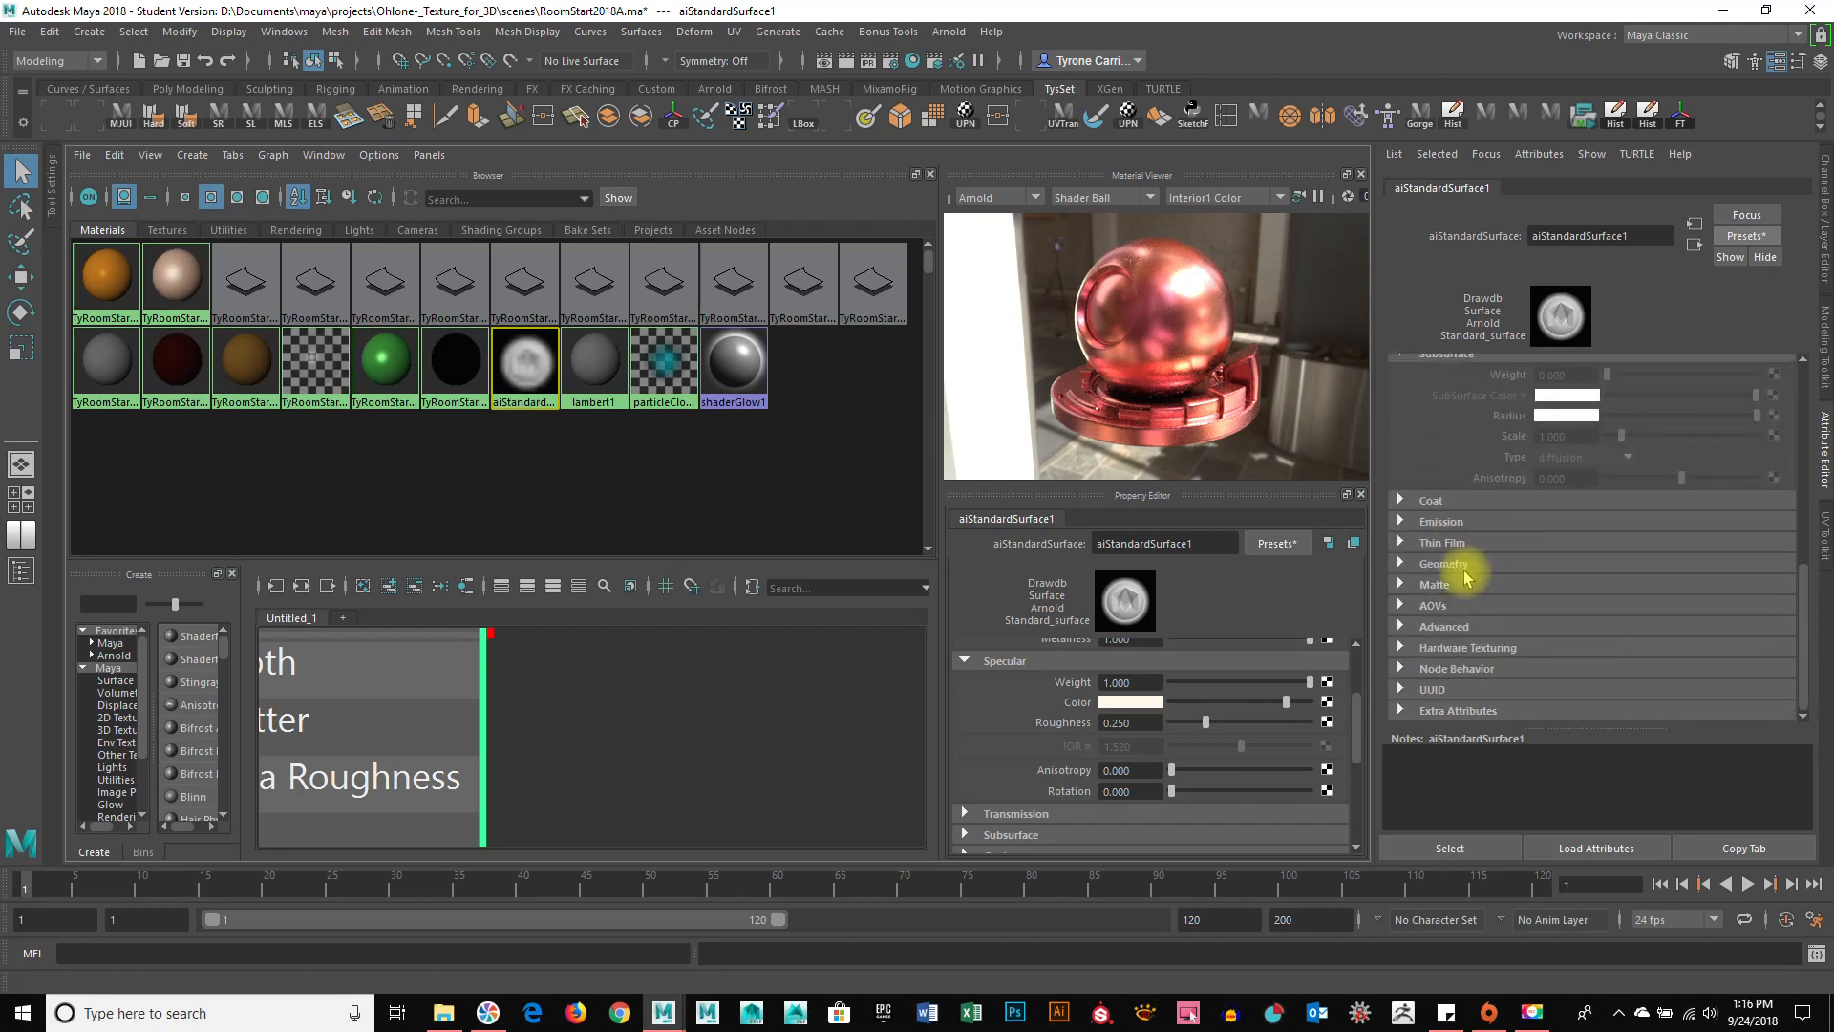
left_click(1470, 502)
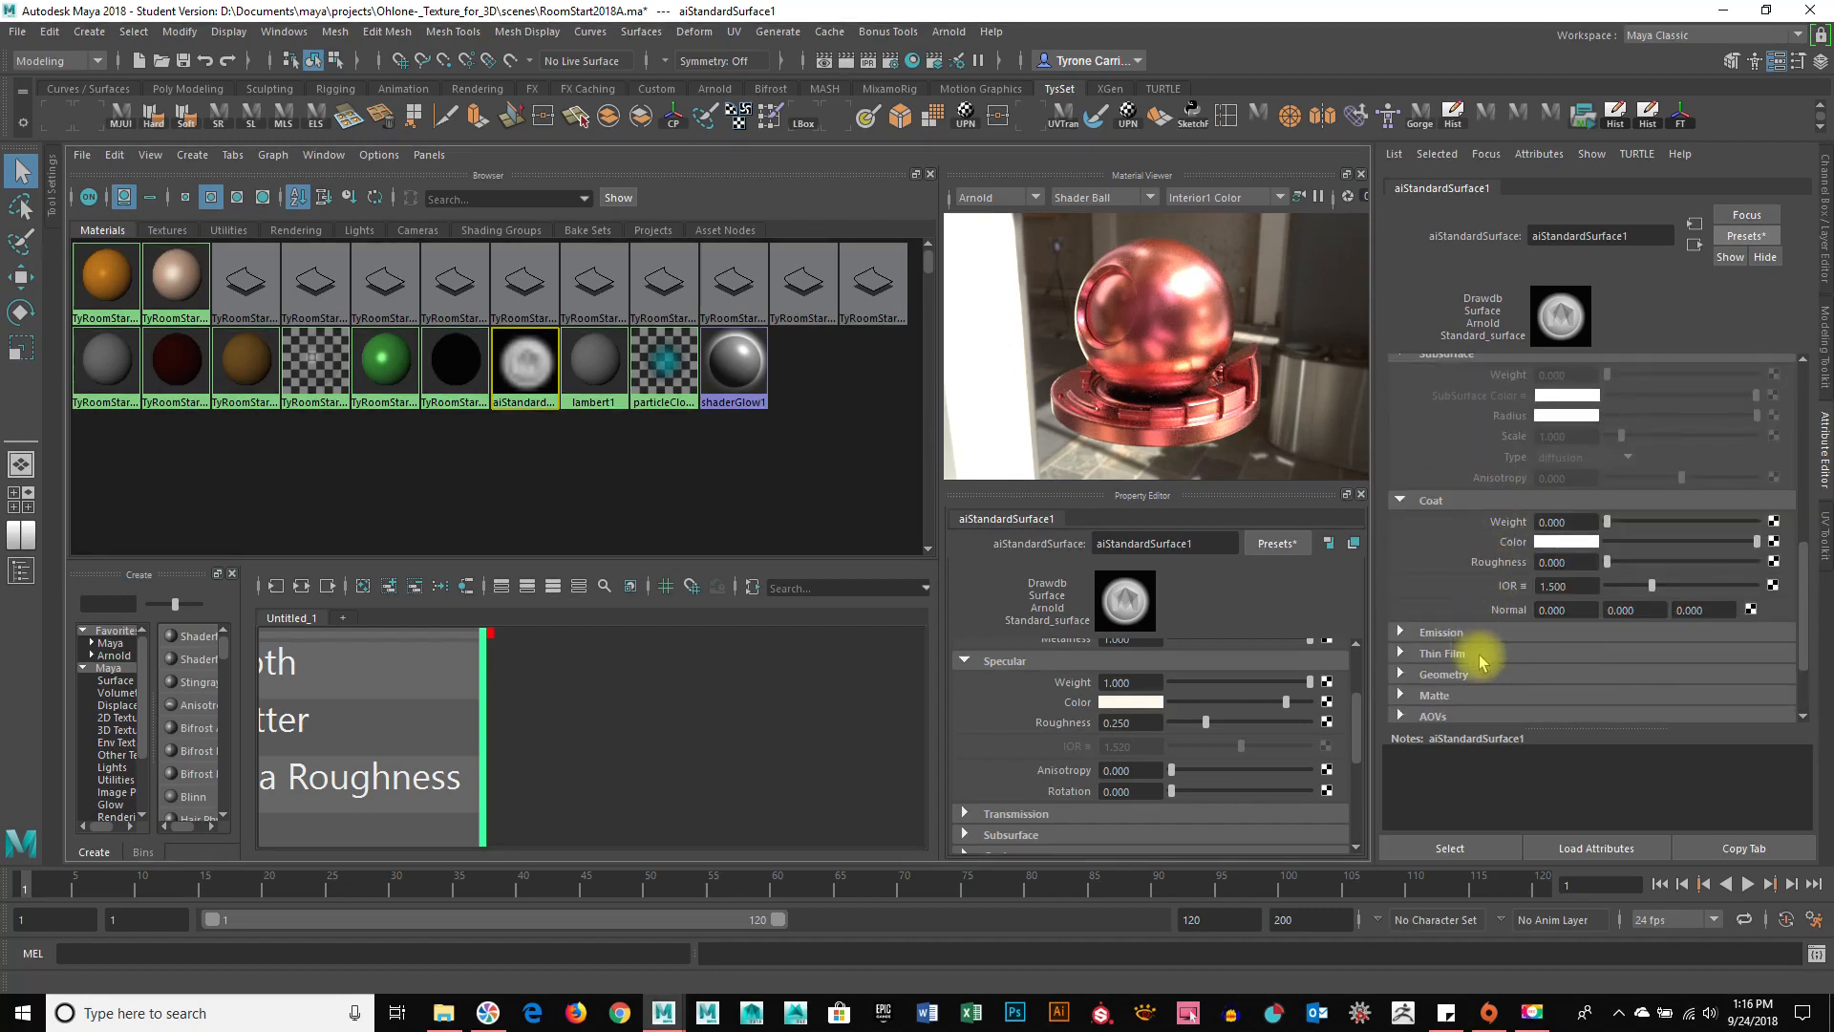
scroll(1481, 650, "up", 10)
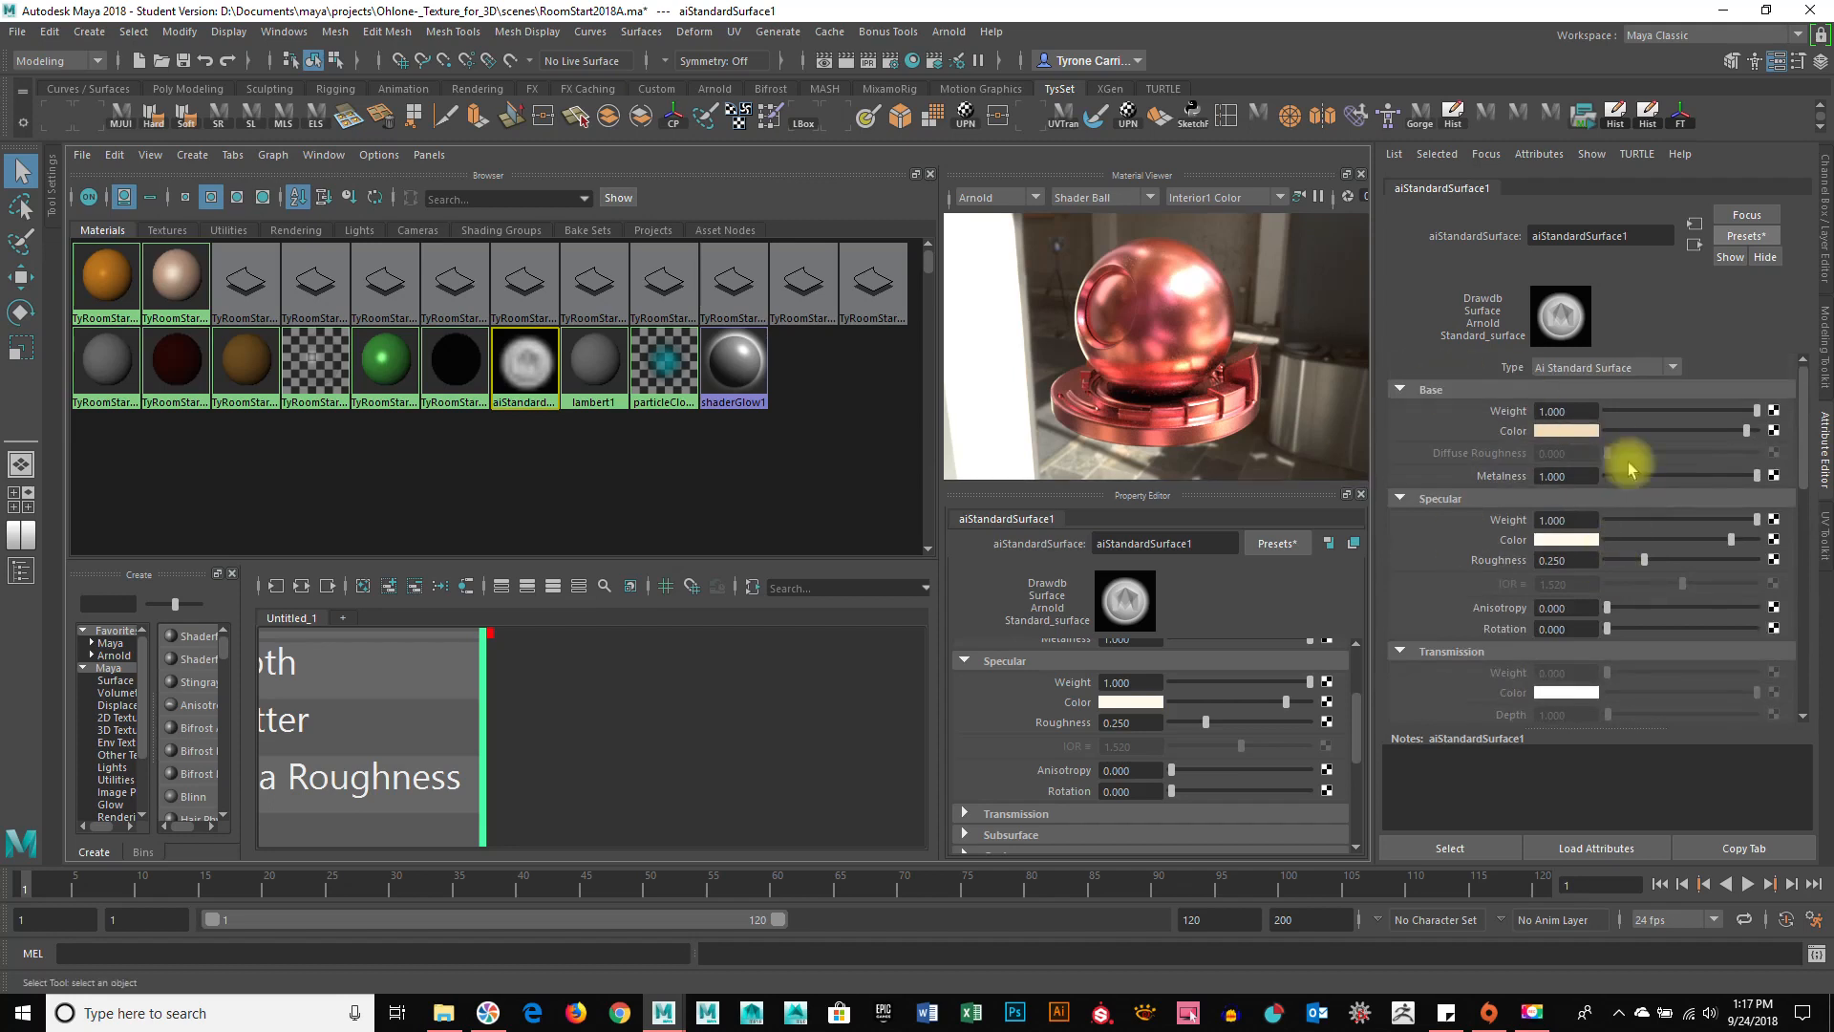
scroll(1548, 659, "down", 2)
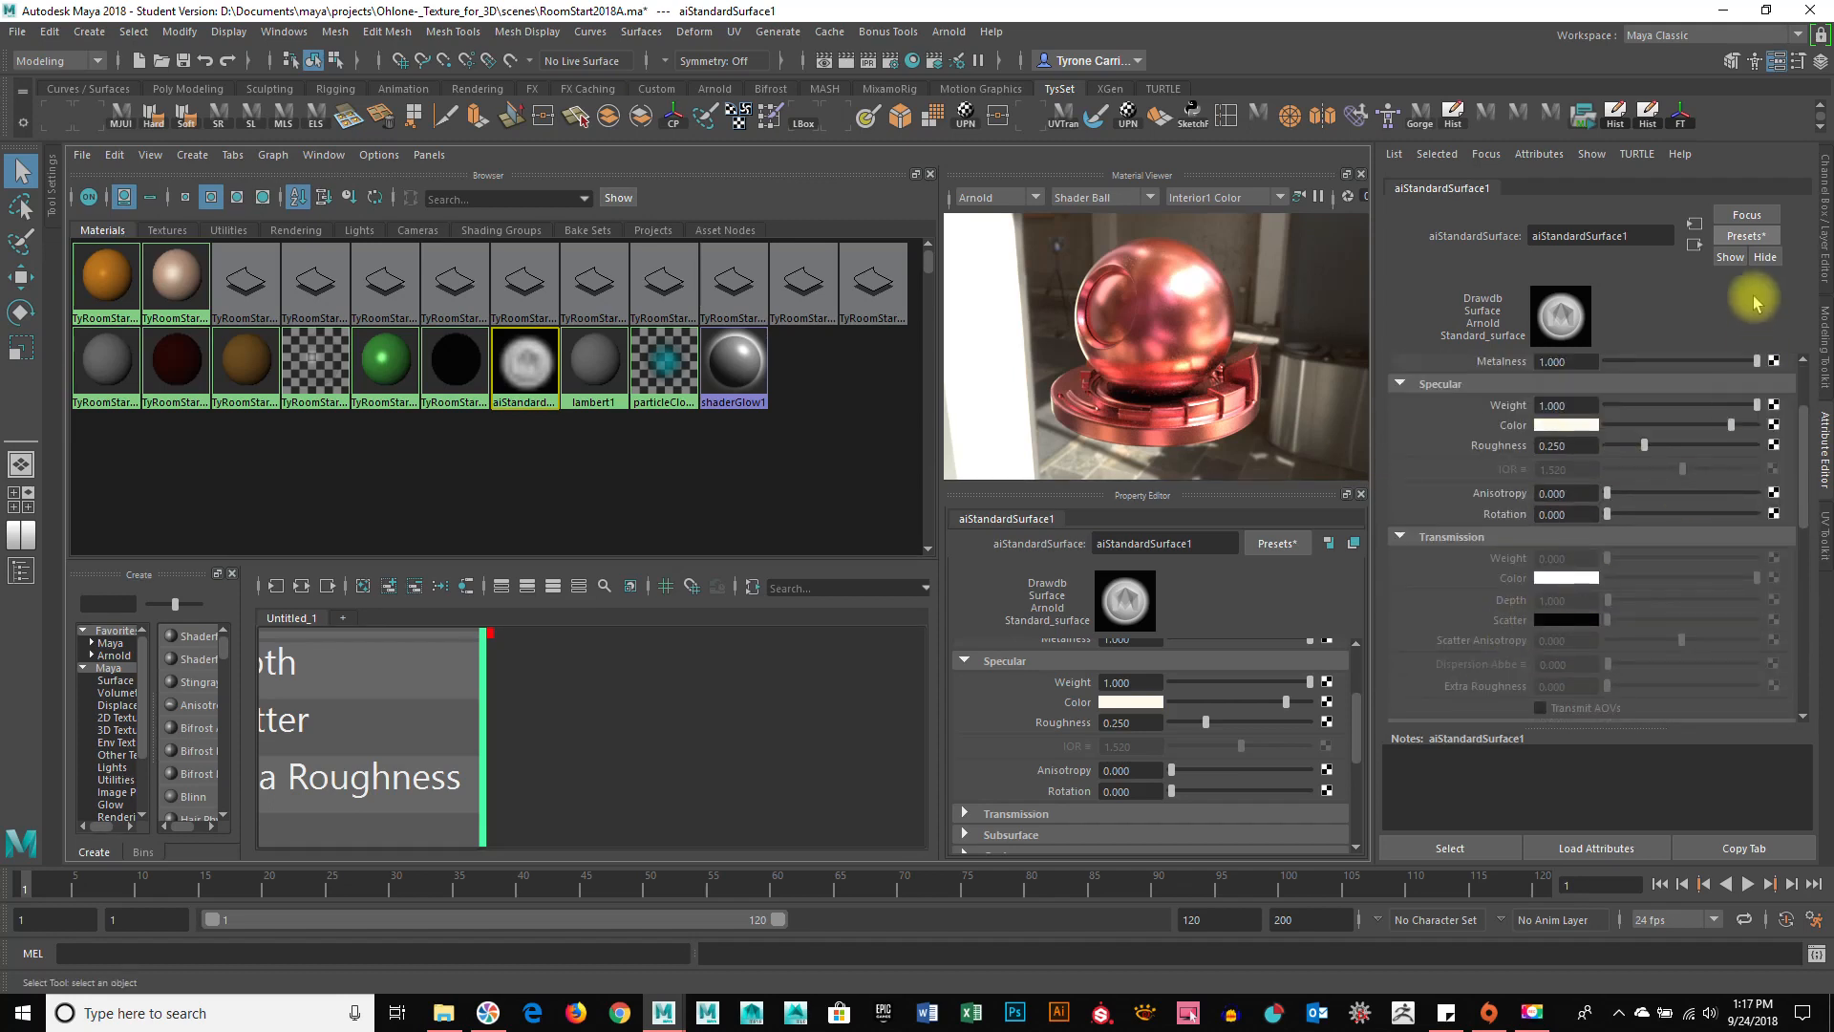
Try the Chrome preset on the material, replacing its current attributes.
left_click(1747, 236)
mouse_move(1686, 432)
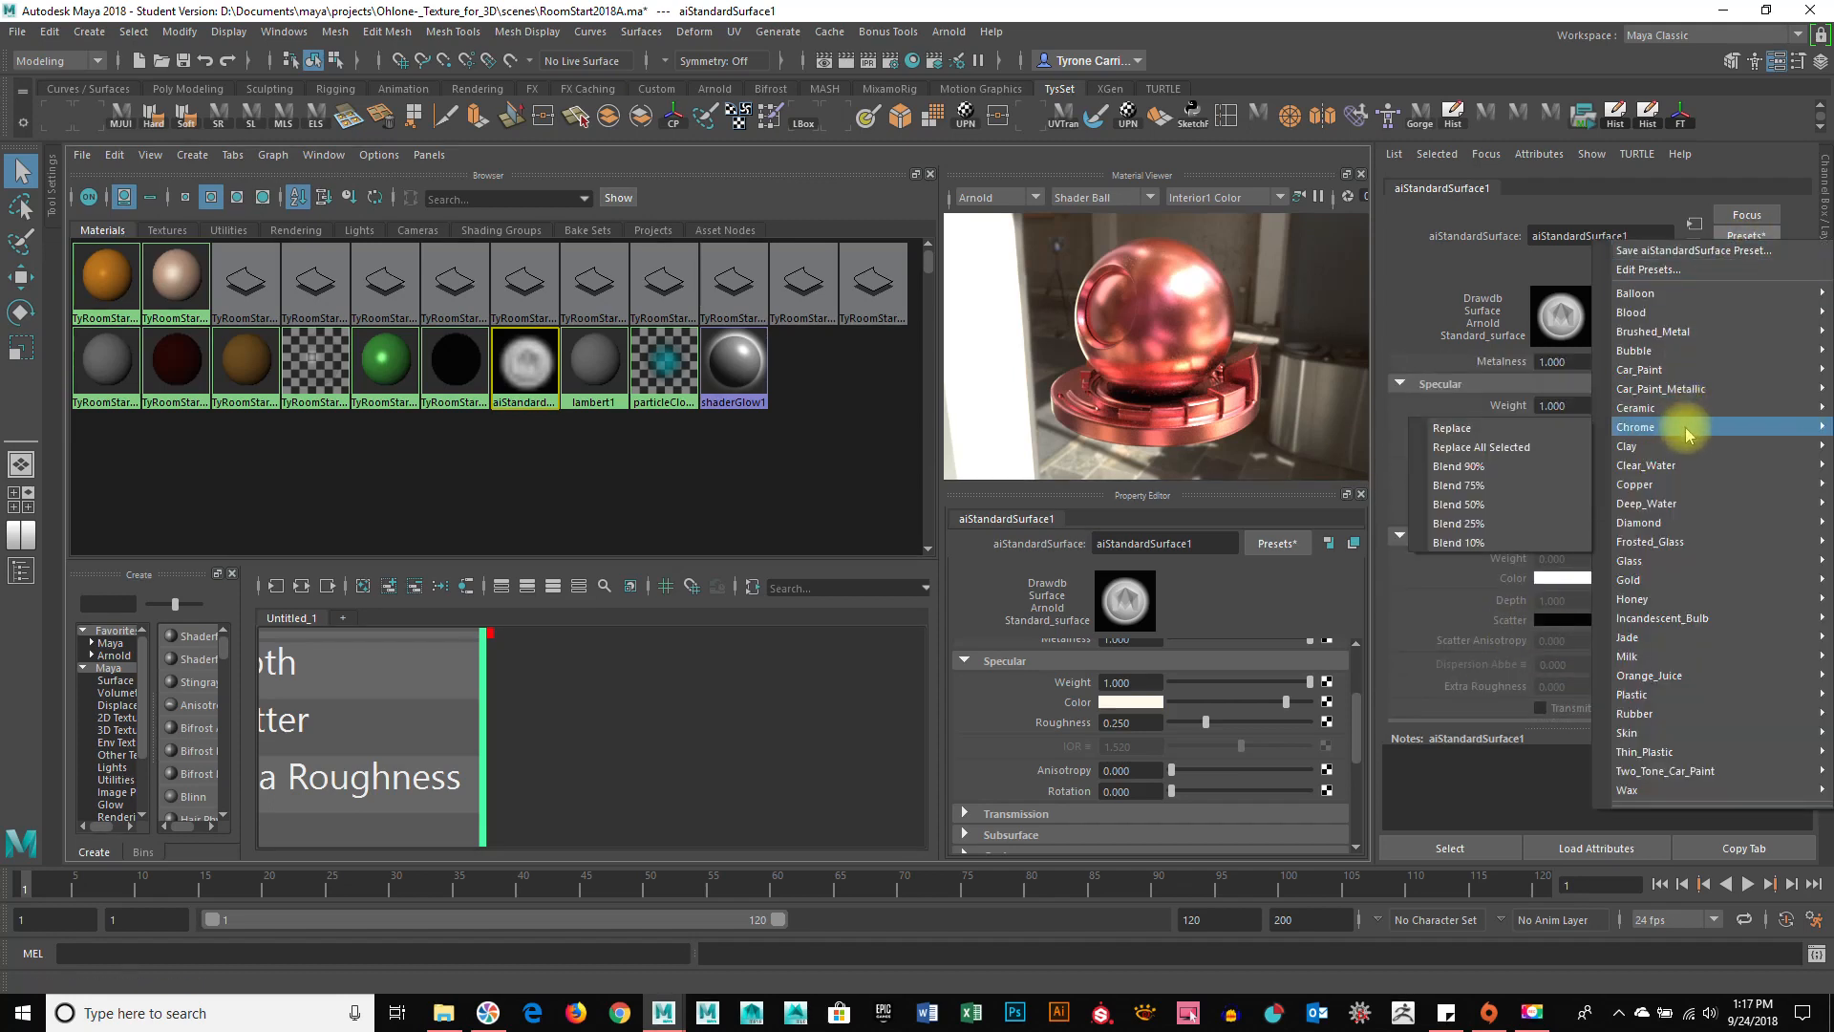
left_click(1521, 428)
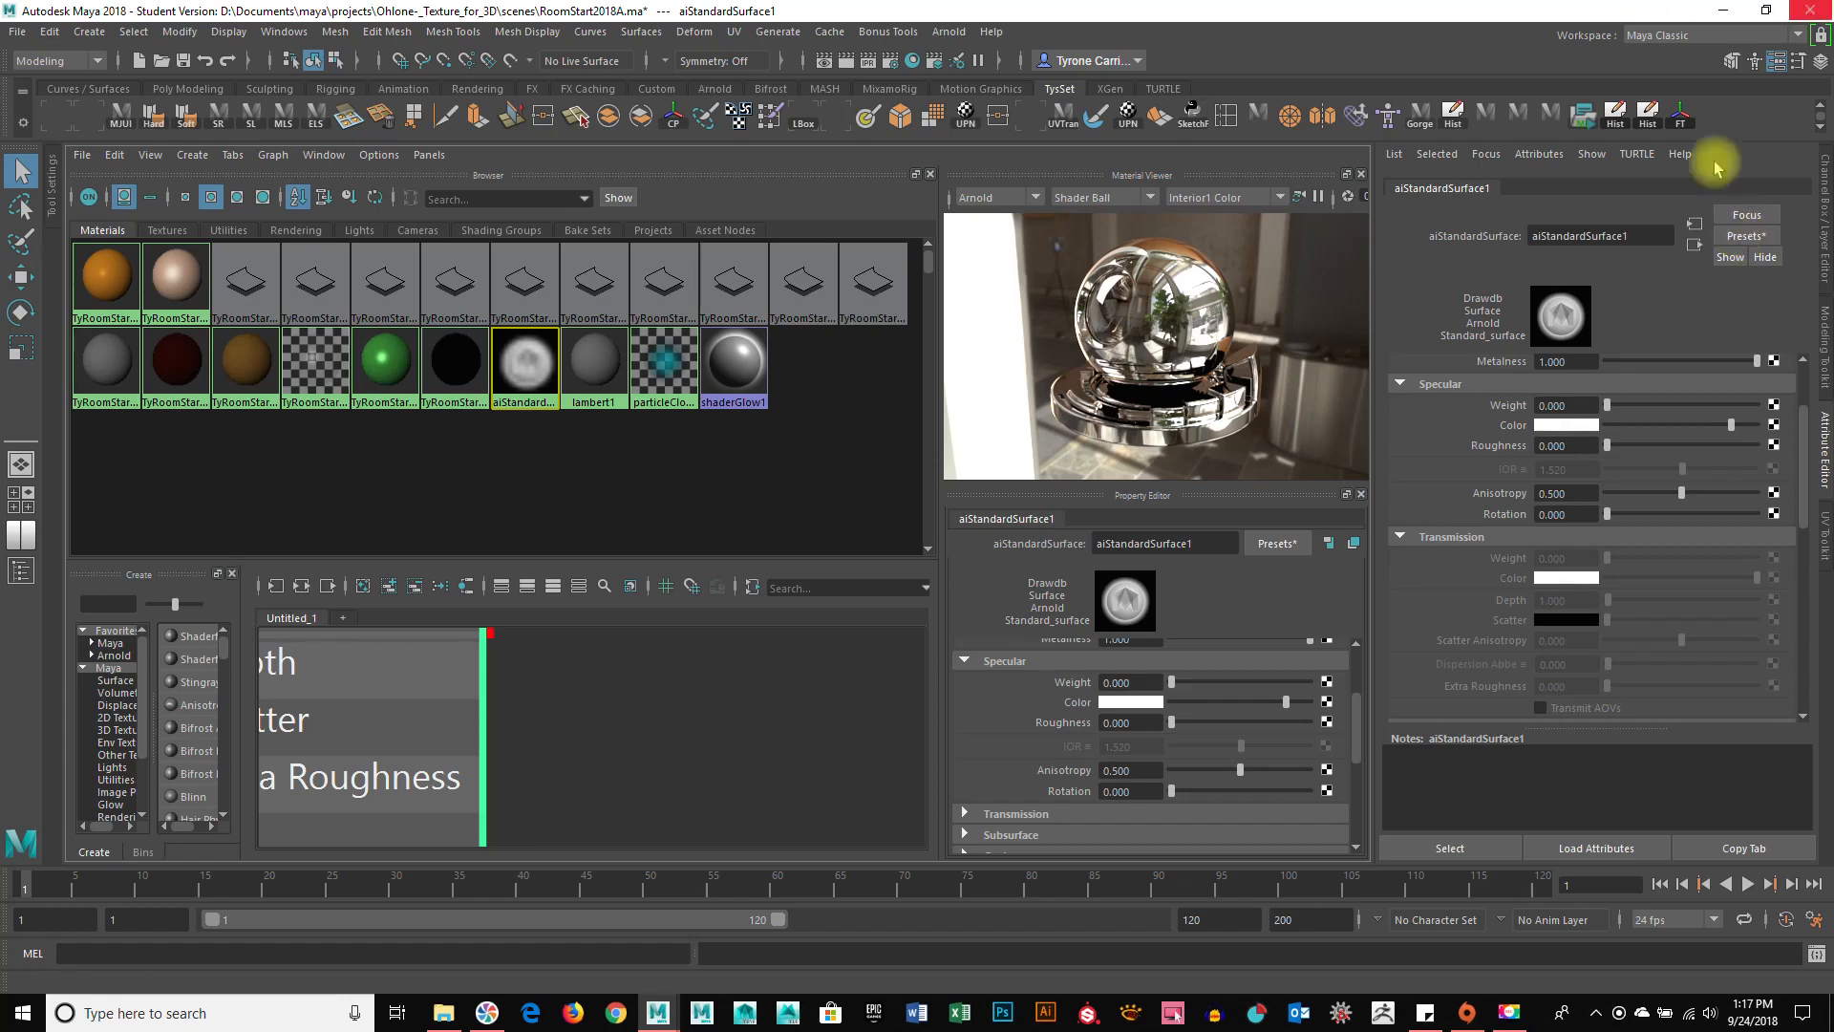
left_click(1747, 237)
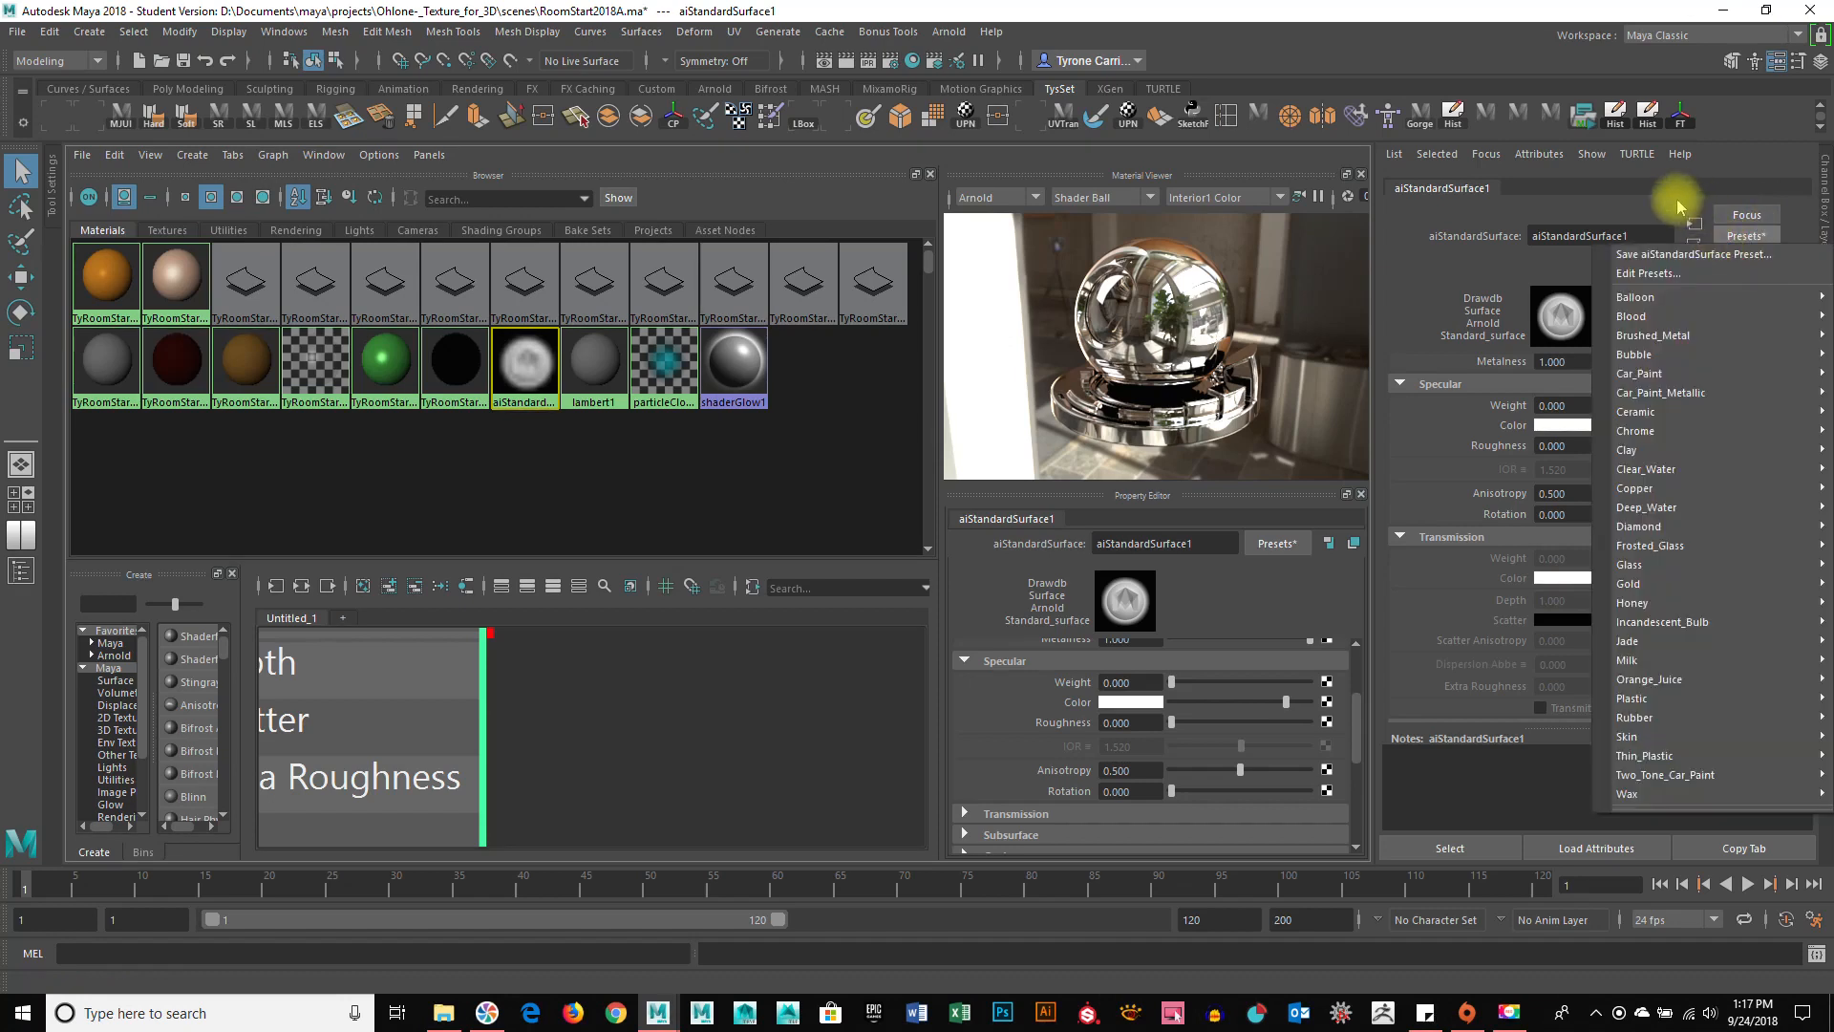
left_click(1679, 204)
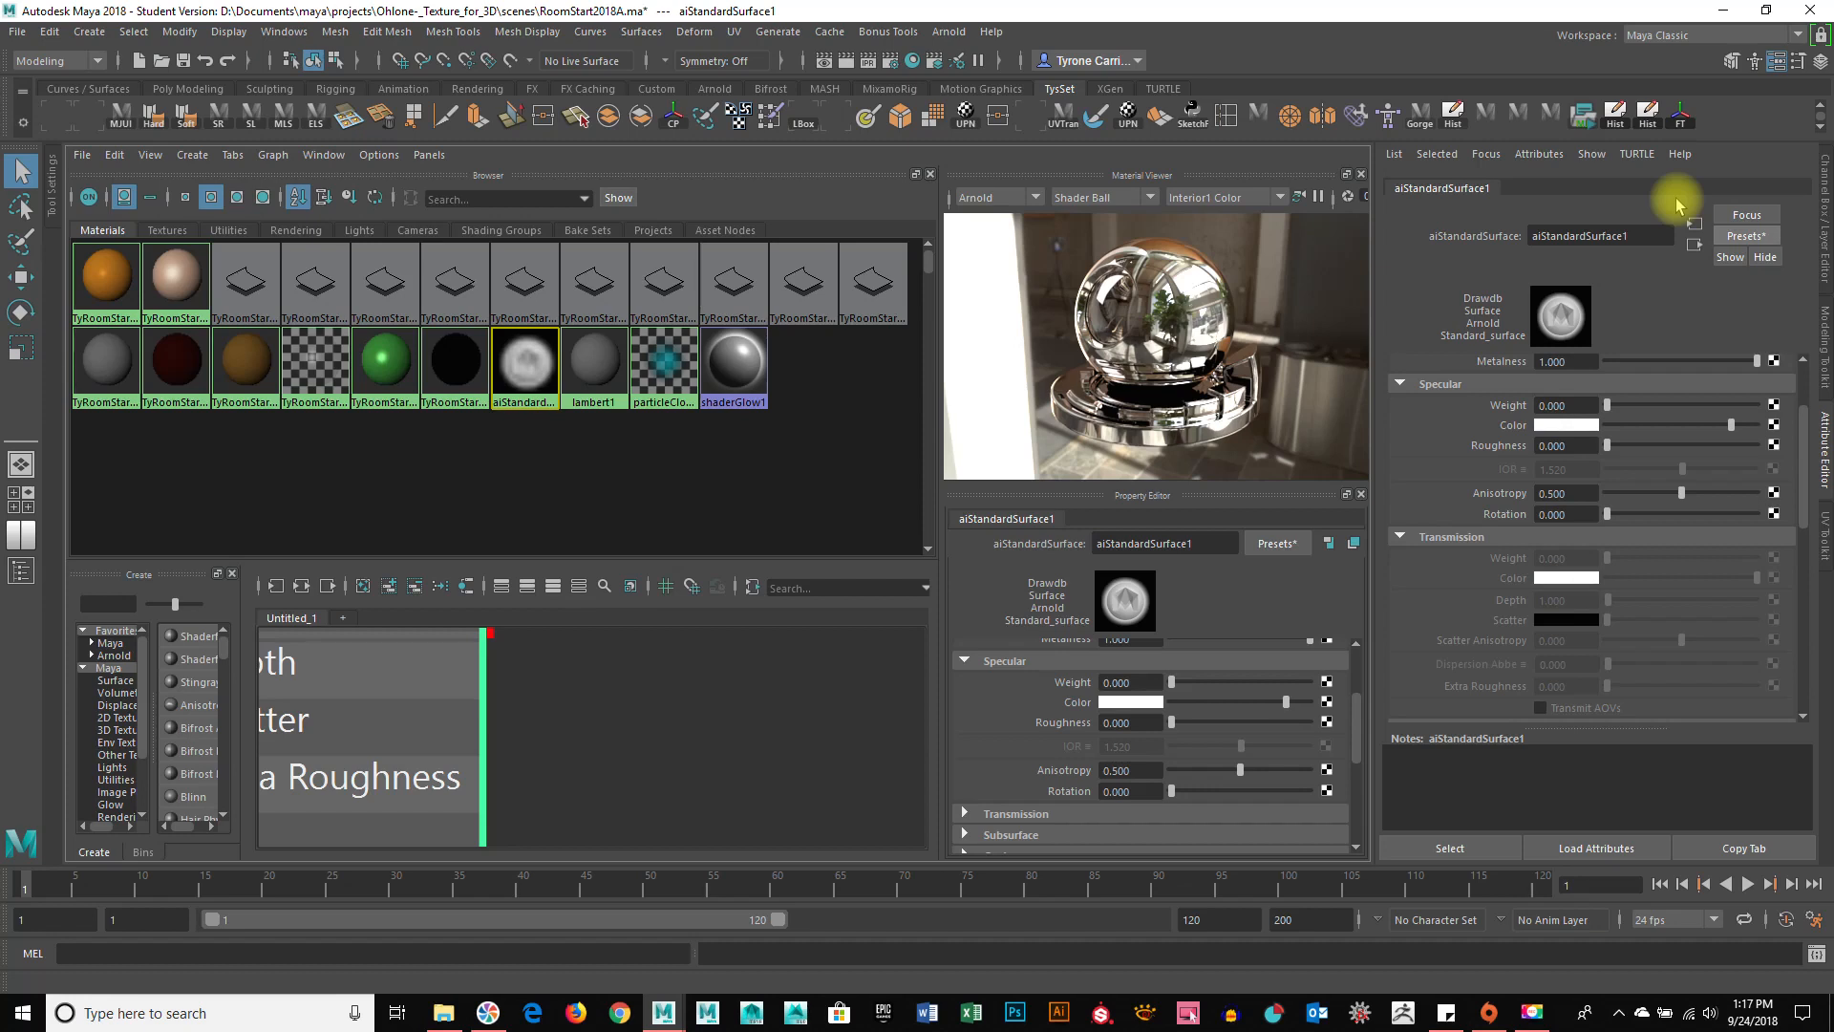
Replace the material's attributes with the Car_Paint_Metallic preset and raise its specular roughness to about 0.613.
left_click(1765, 239)
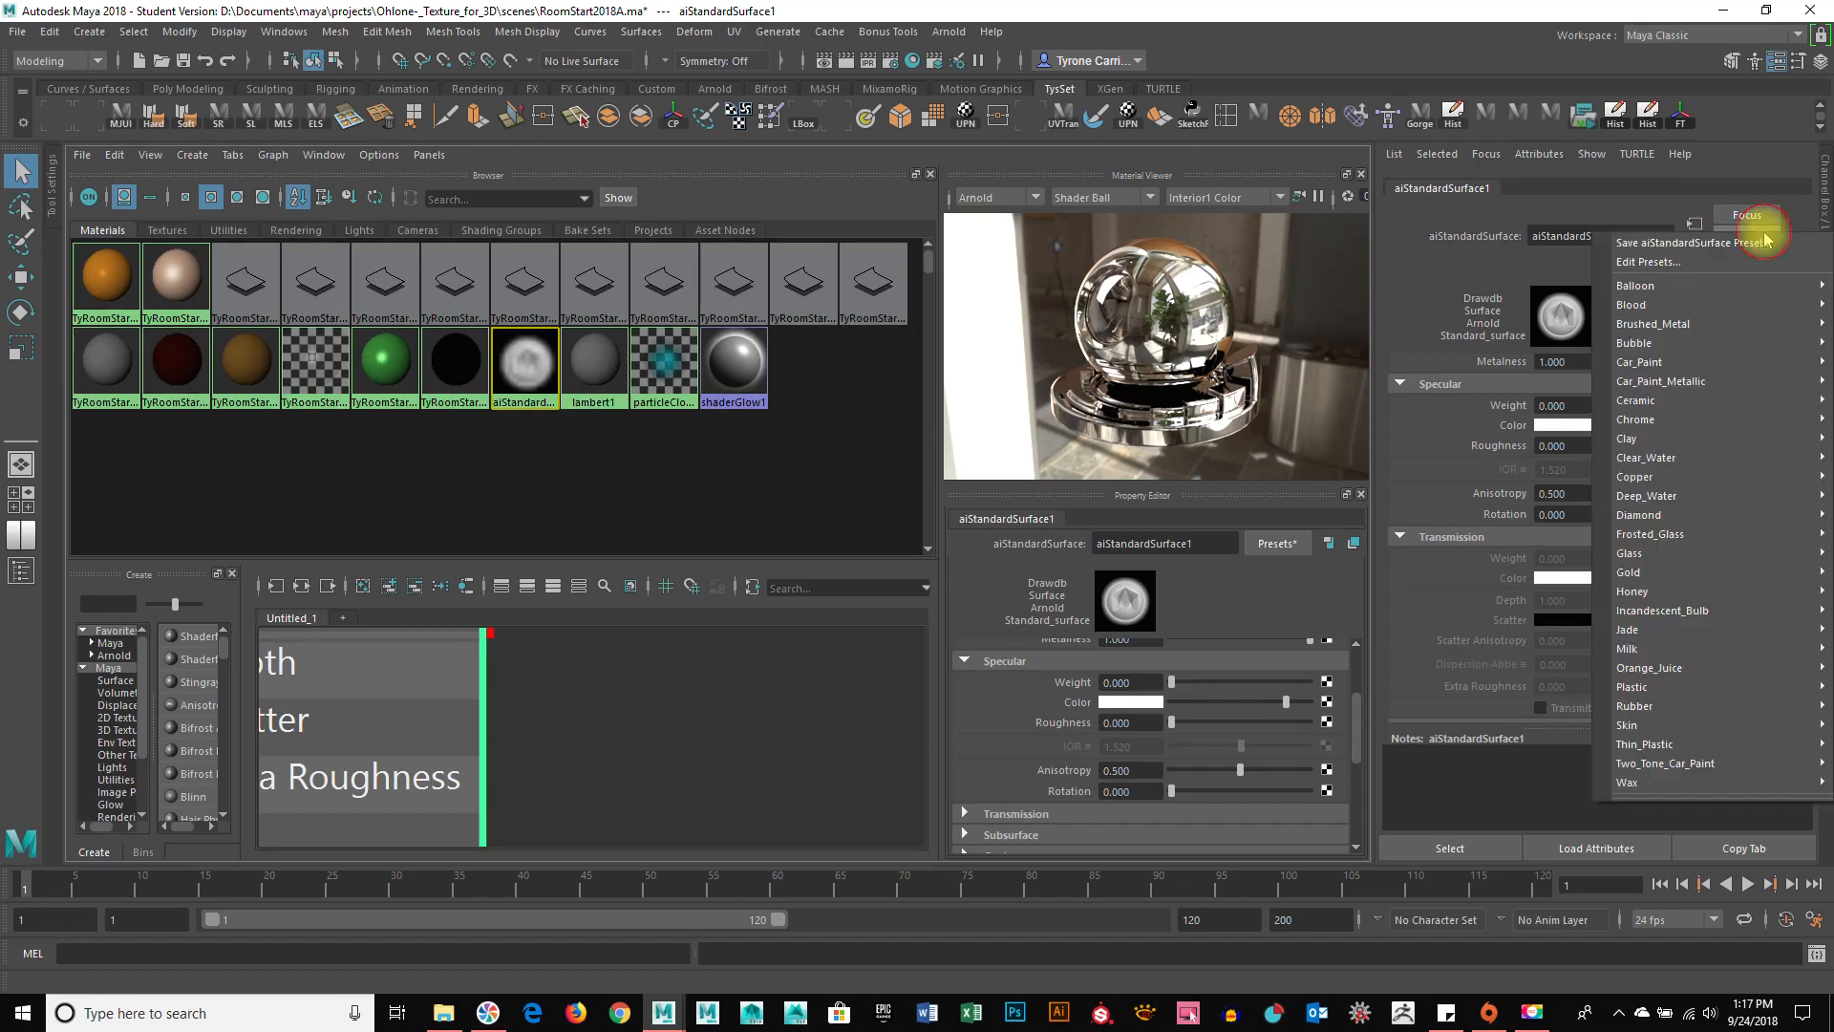
mouse_move(1677, 363)
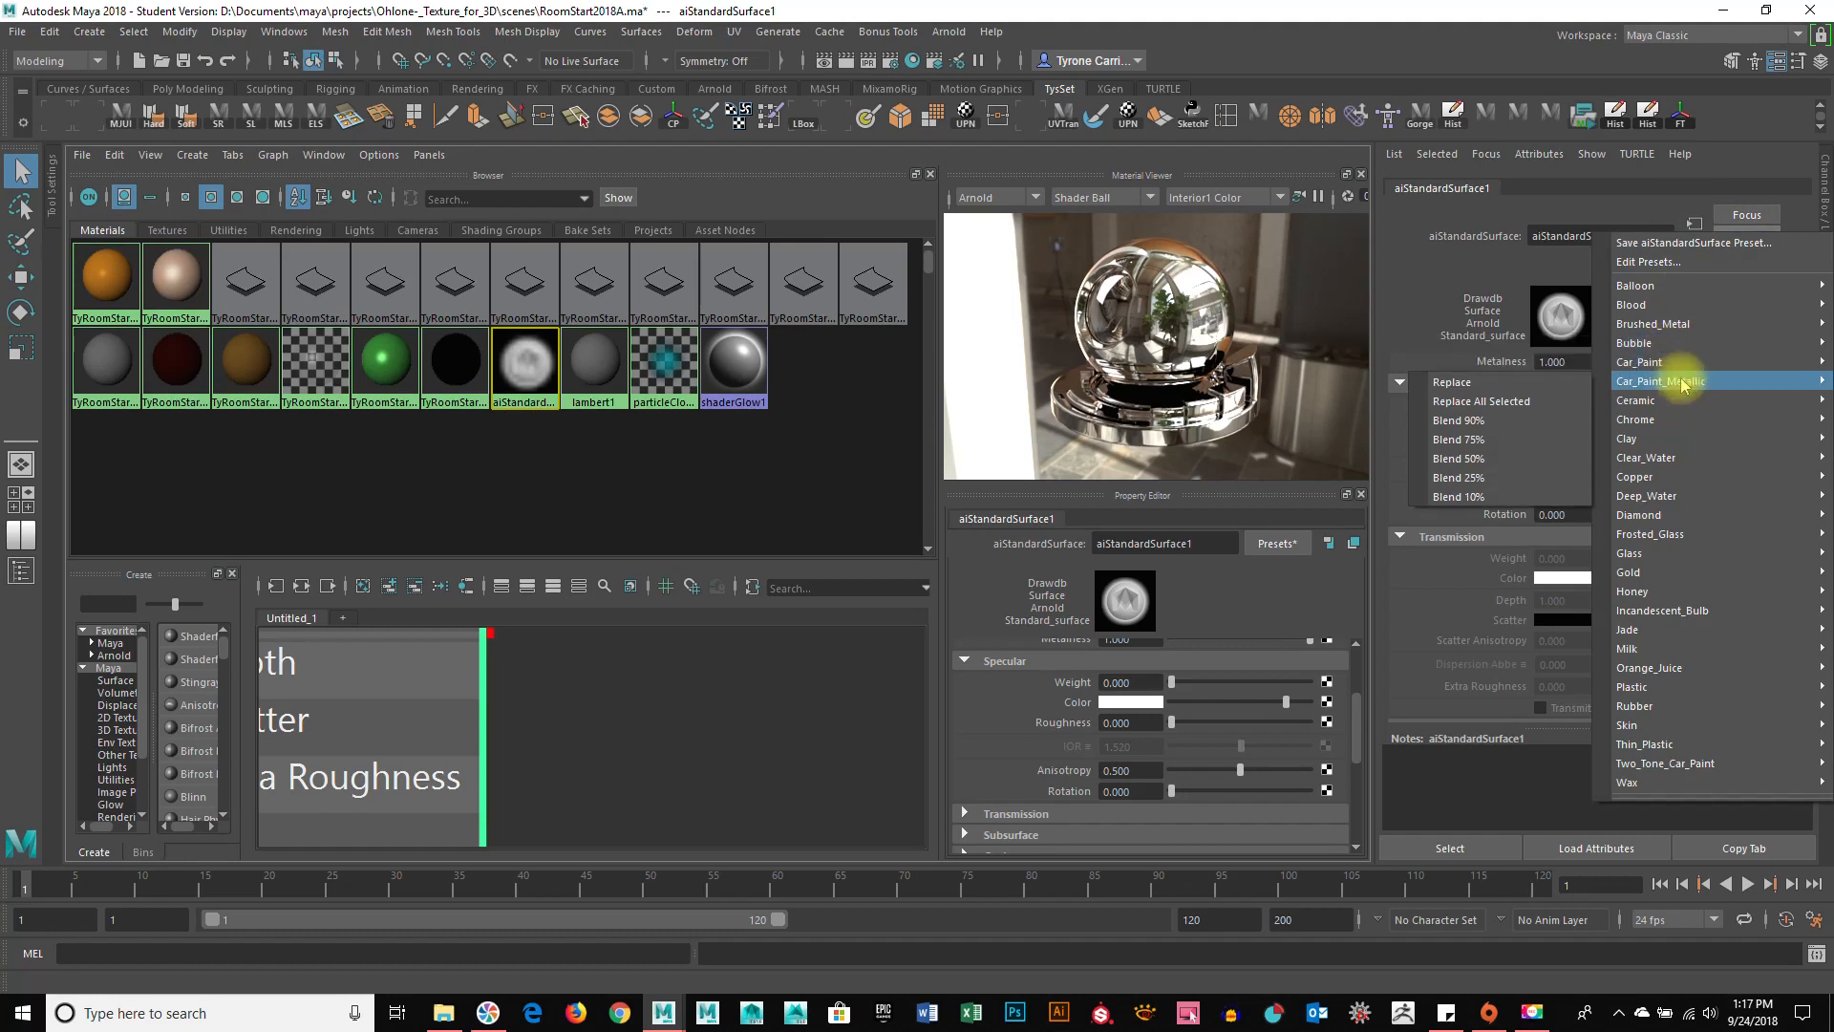
left_click(1529, 367)
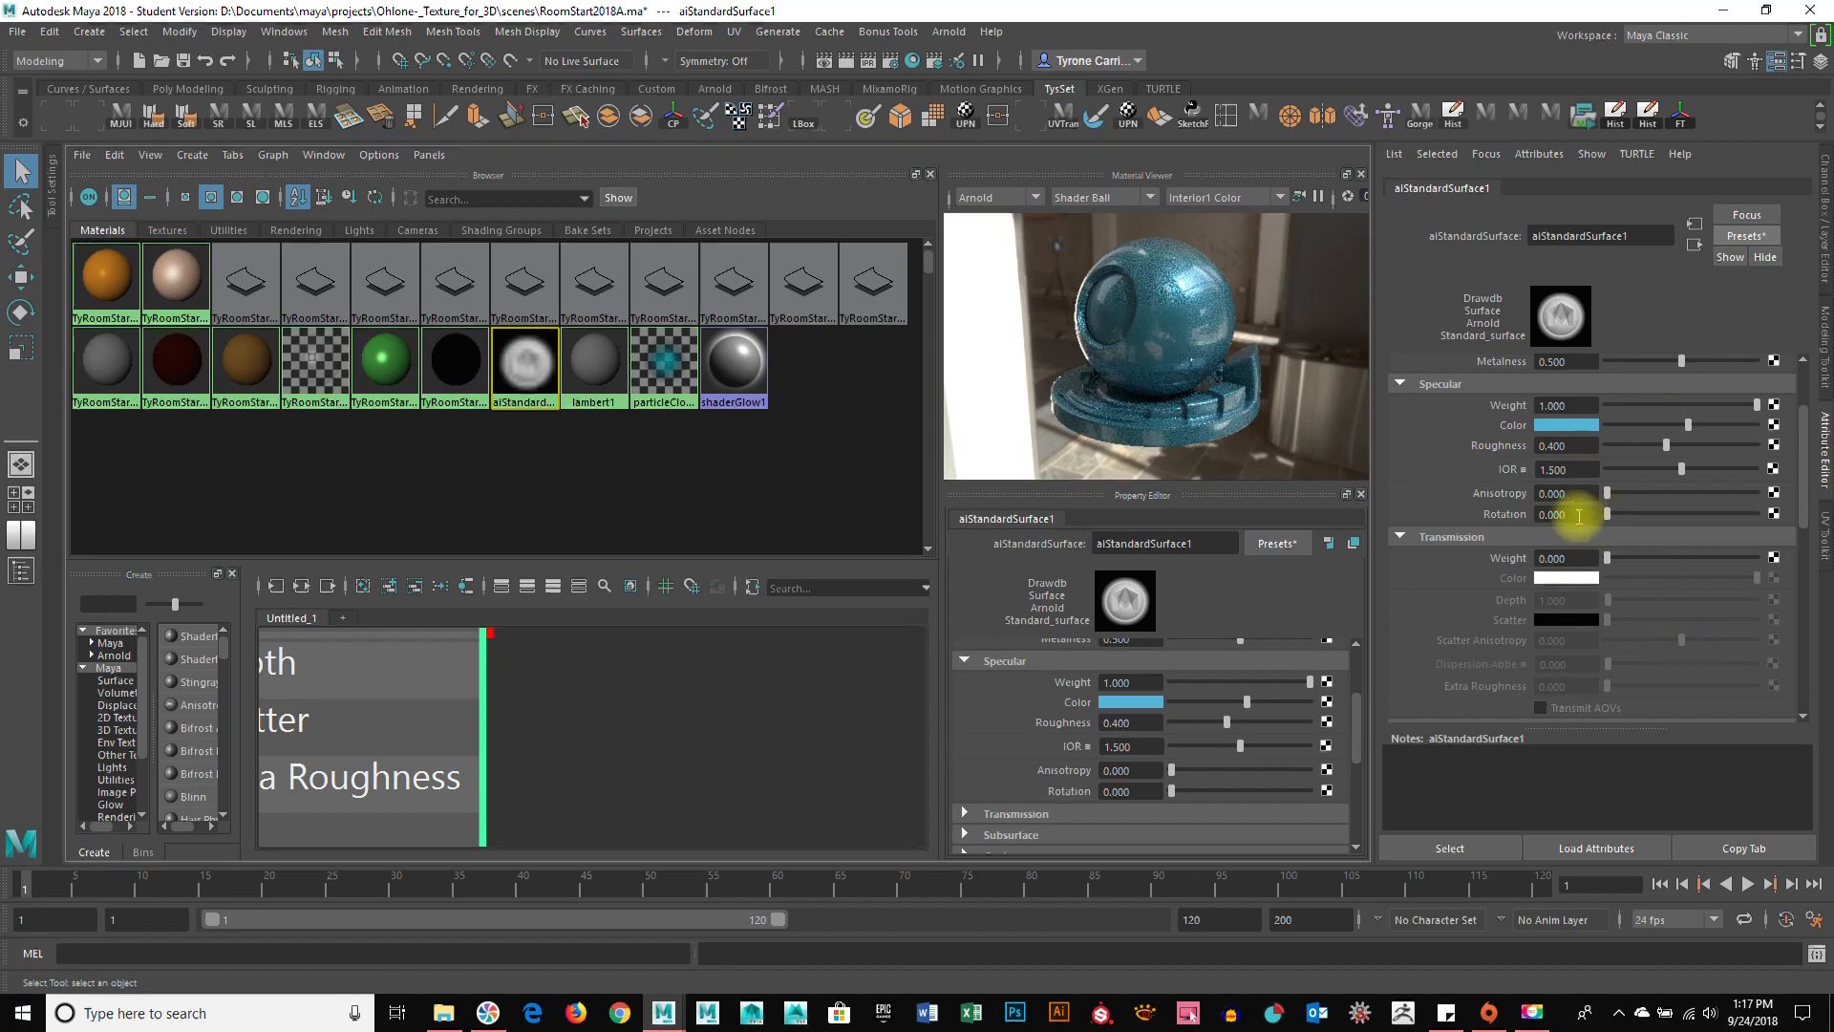
mouse_move(1665, 447)
left_mouse_down()
mouse_move(1617, 447)
mouse_move(1736, 442)
mouse_move(1698, 445)
left_mouse_up()
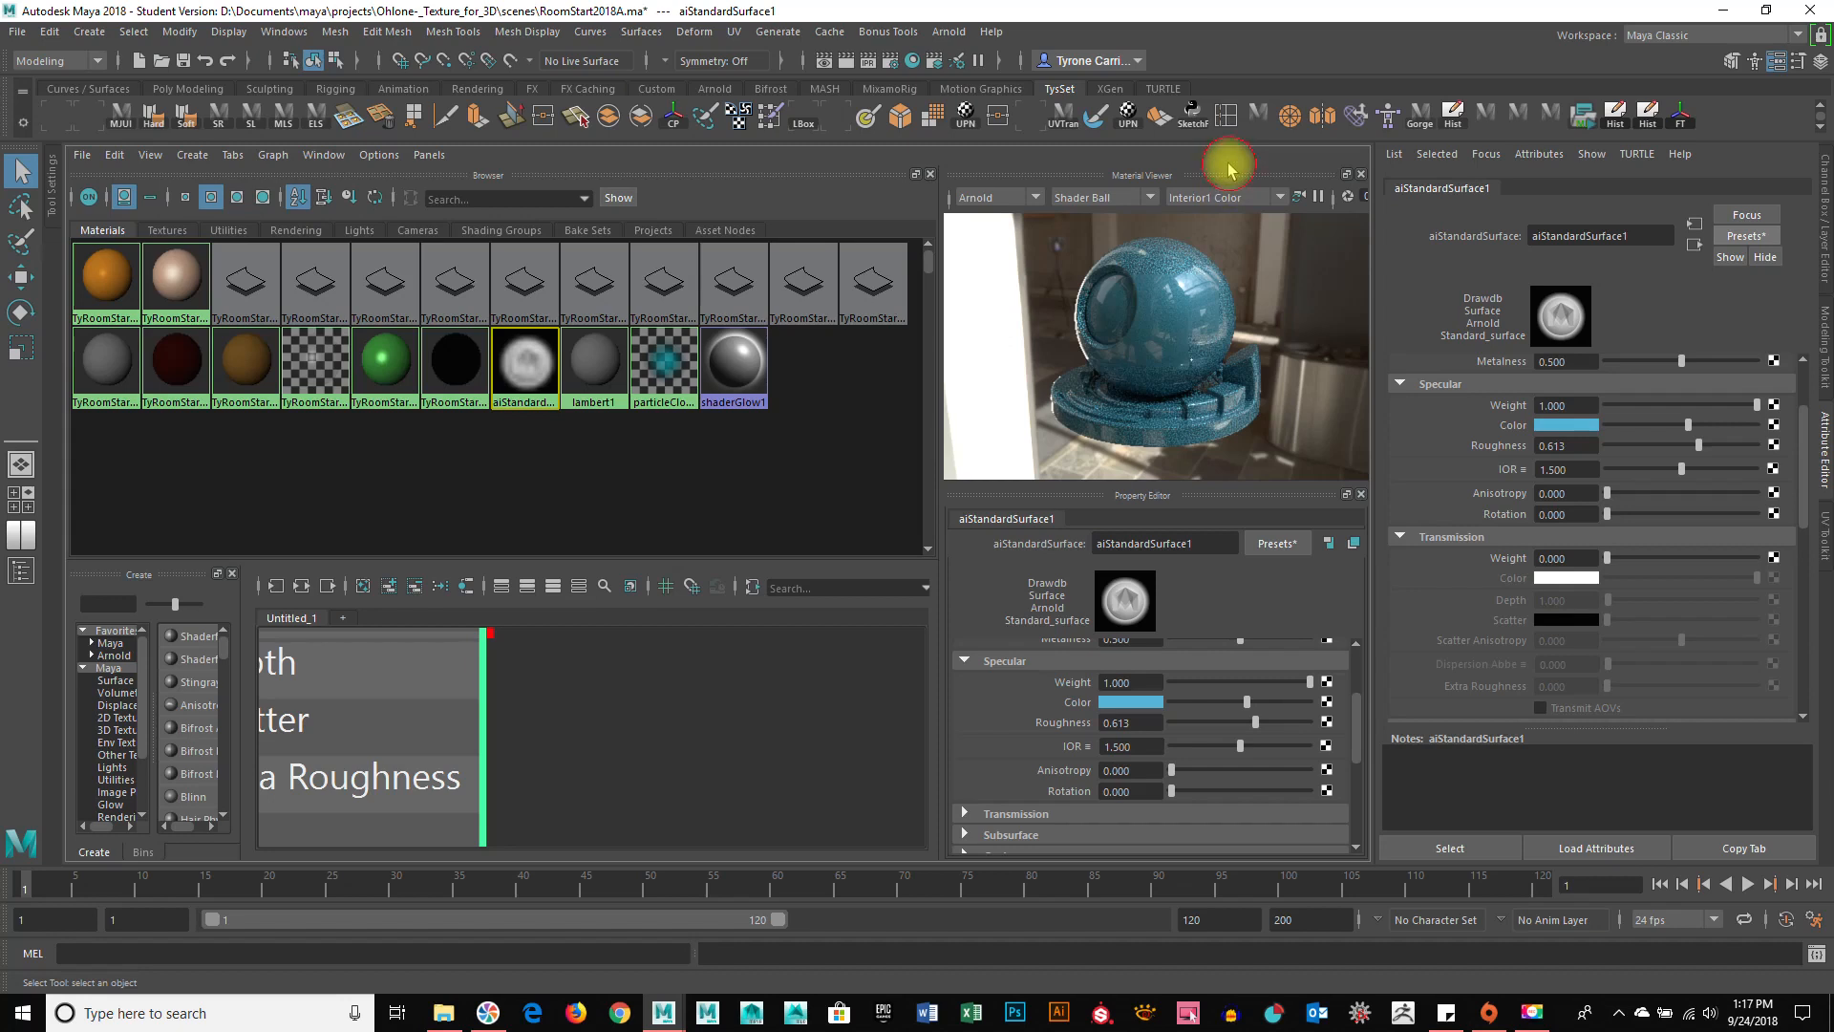
Examine the aiStandardSurface1 node's input attributes and its connection to the shading group in the node graph.
left_click(702, 490)
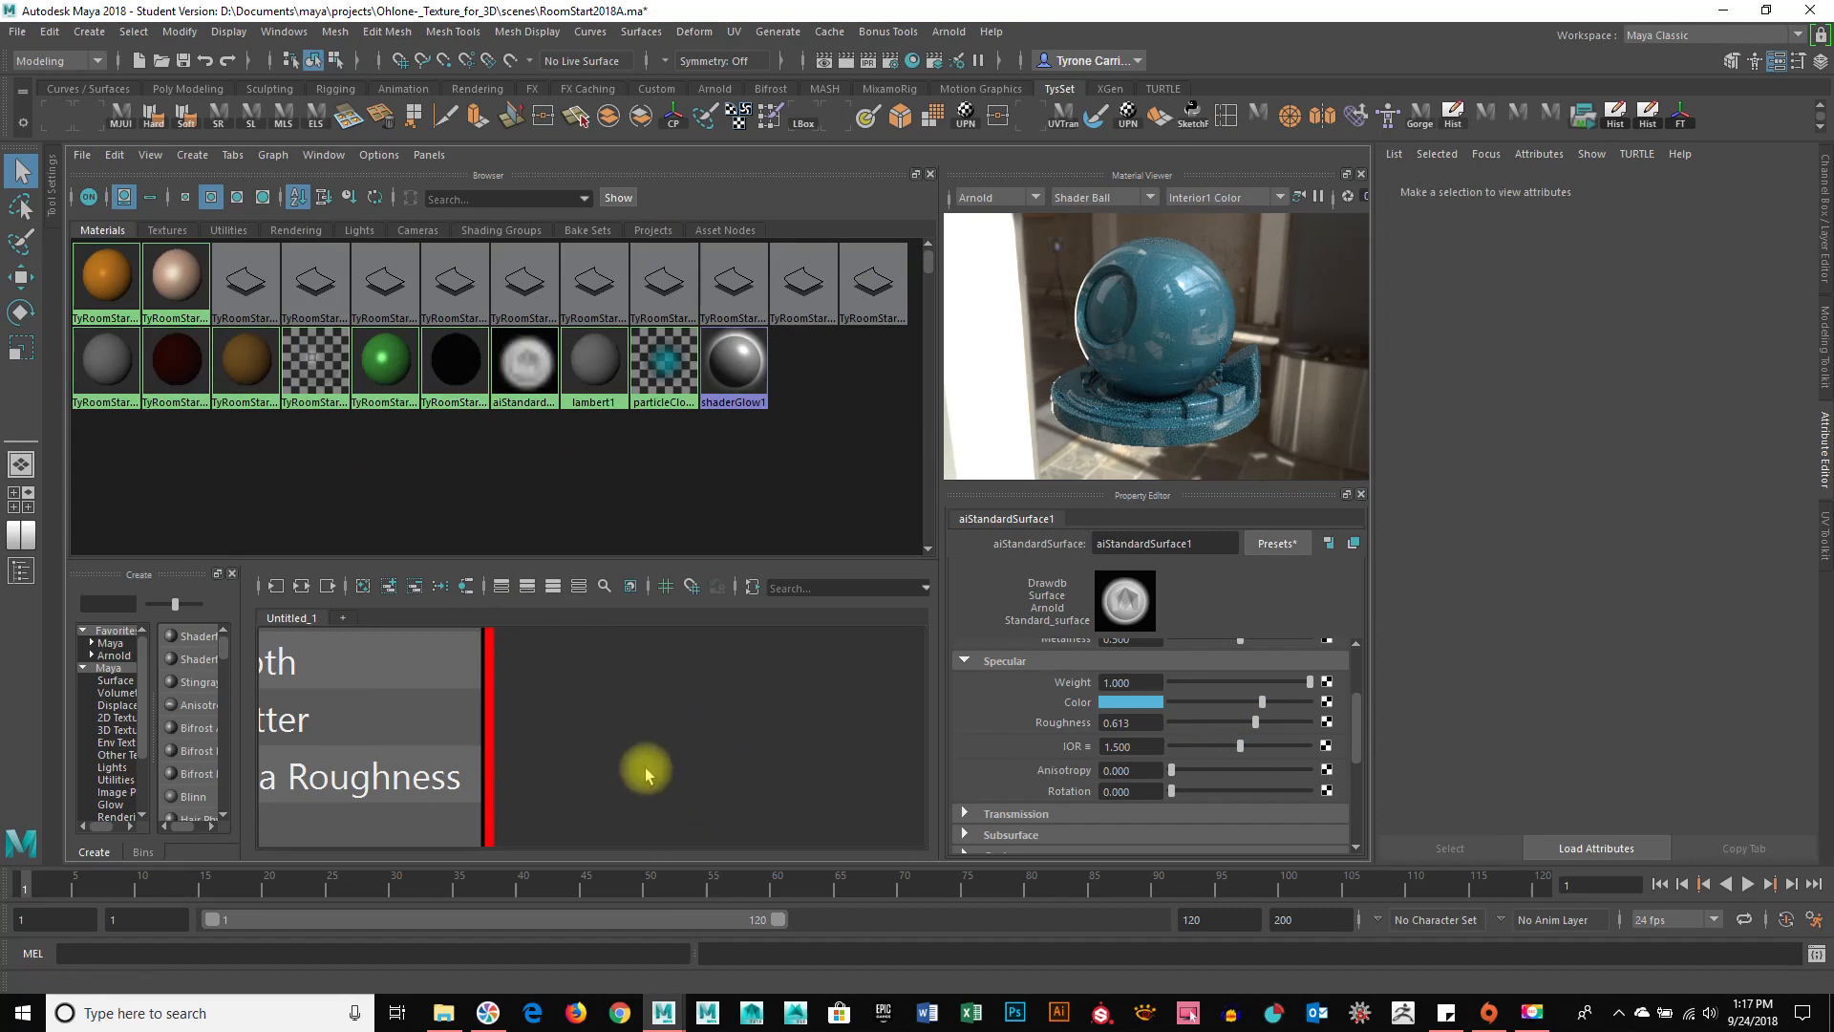
right_click_drag(729, 743, 548, 760, "alt")
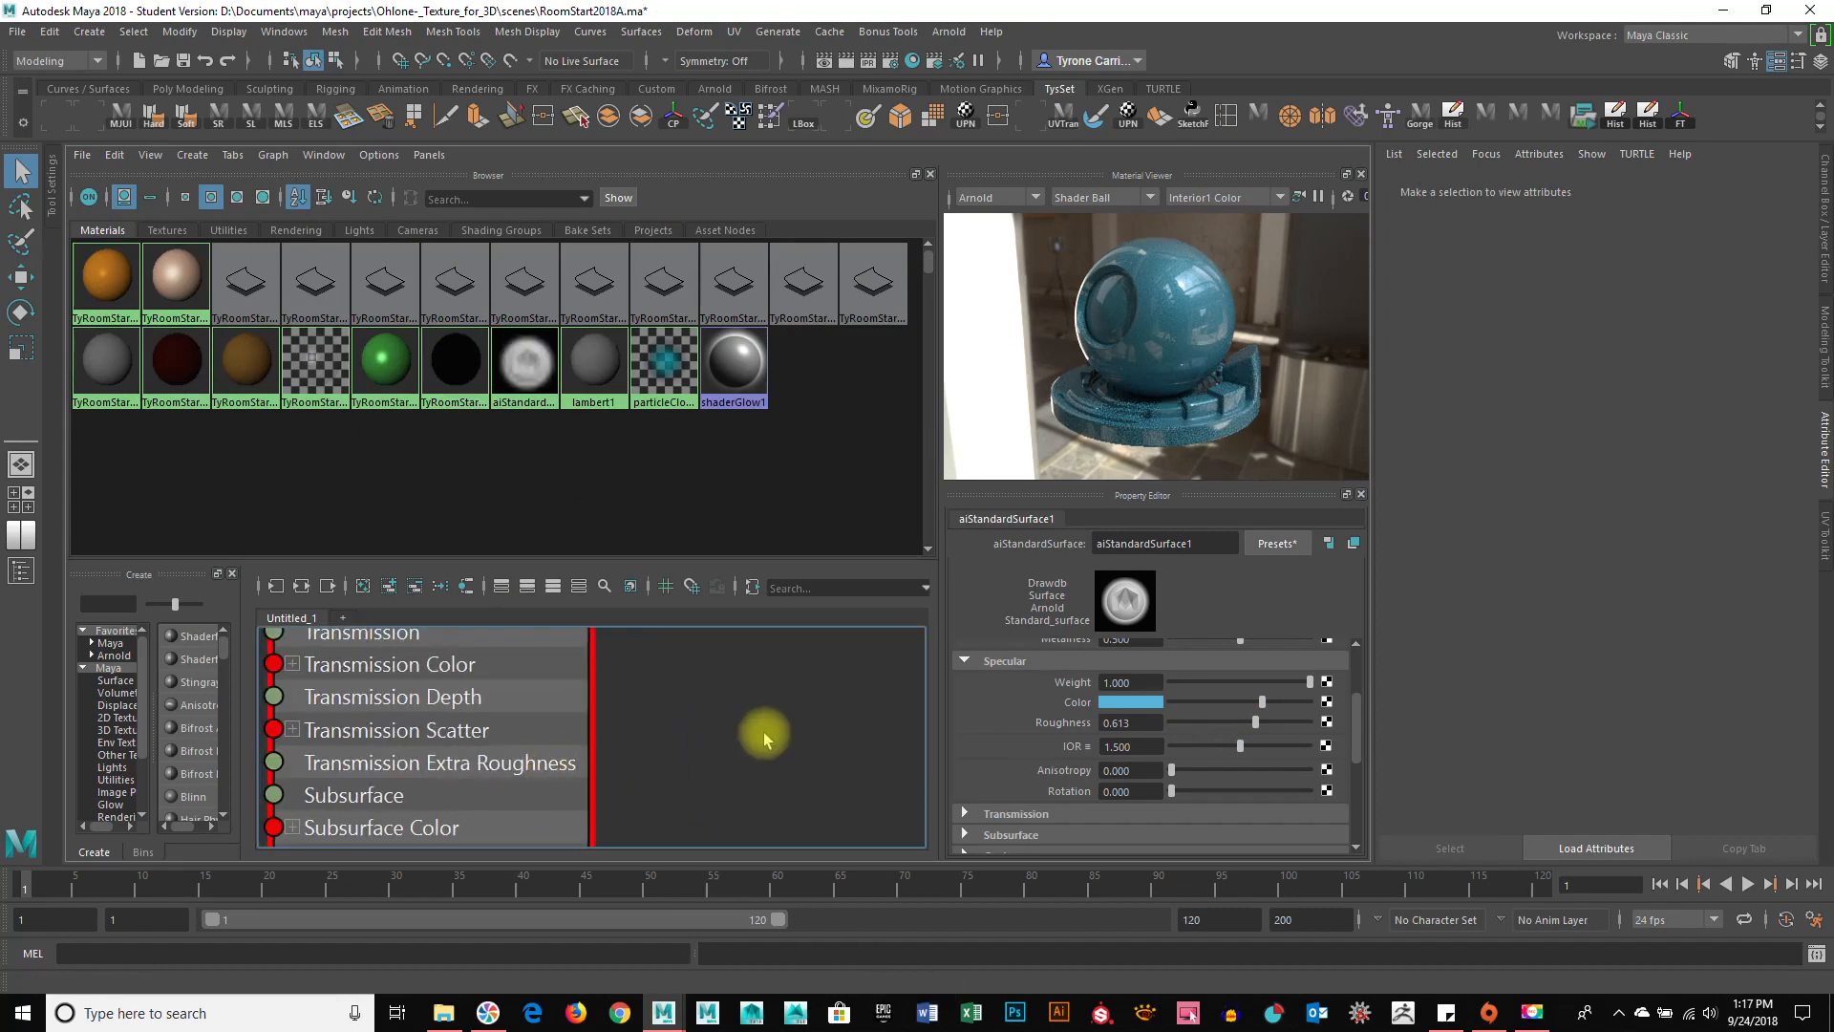
right_click_drag(749, 737, 634, 758, "alt")
middle_click_drag(640, 769, 616, 838, "alt")
right_click_drag(737, 808, 556, 768, "alt")
middle_click_drag(694, 756, 676, 774, "alt")
right_click_drag(650, 766, 806, 758, "alt")
middle_click_drag(736, 748, 729, 793, "alt")
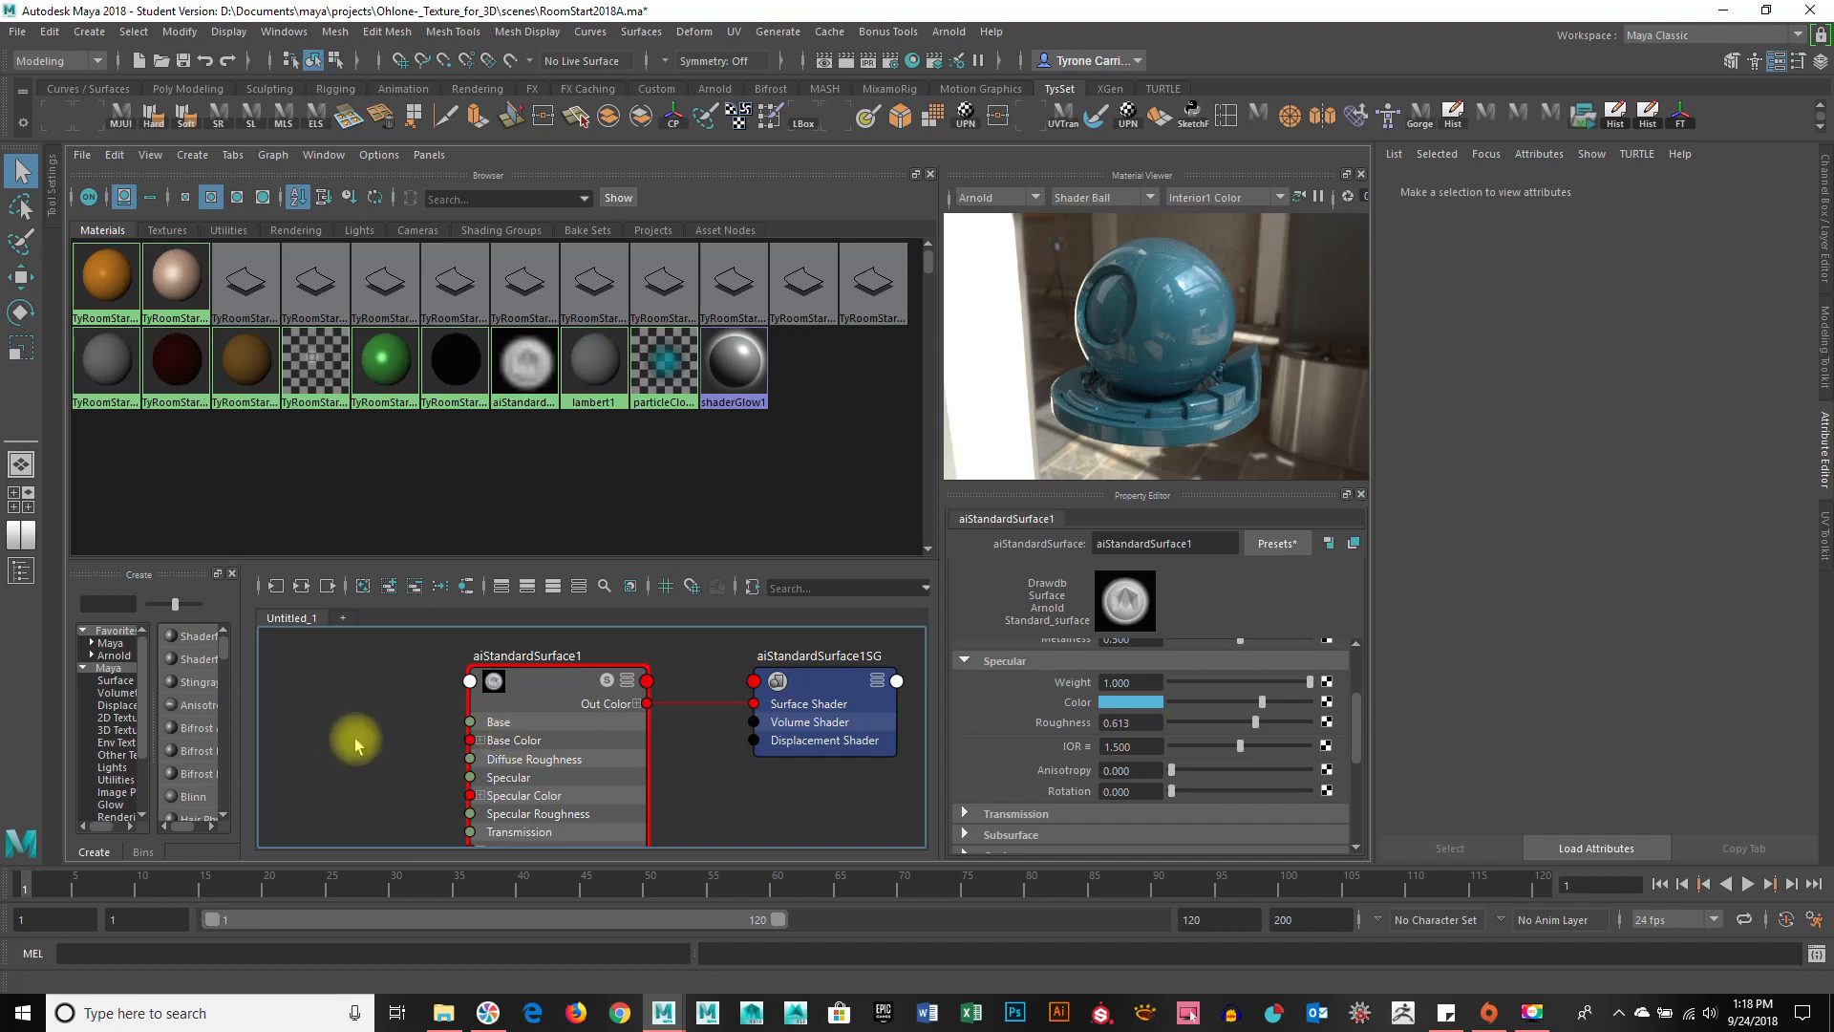
left_click_drag(473, 727, 328, 778)
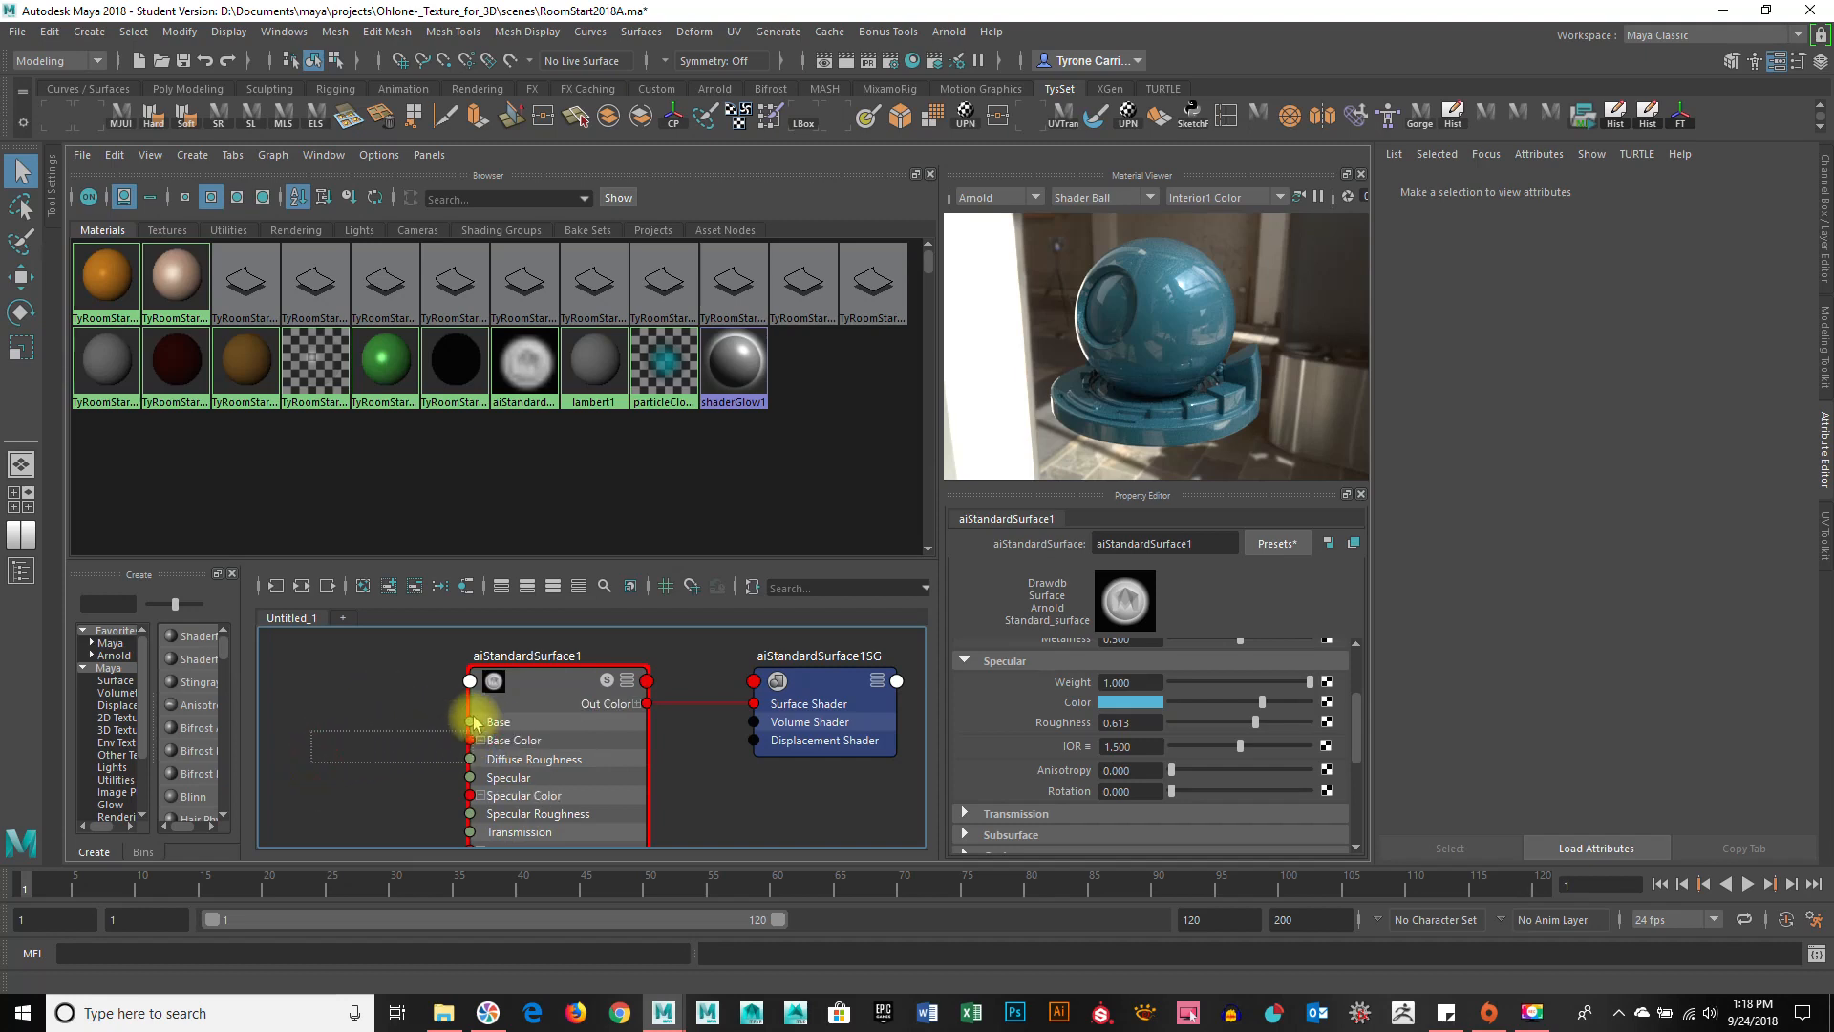
left_click(471, 723)
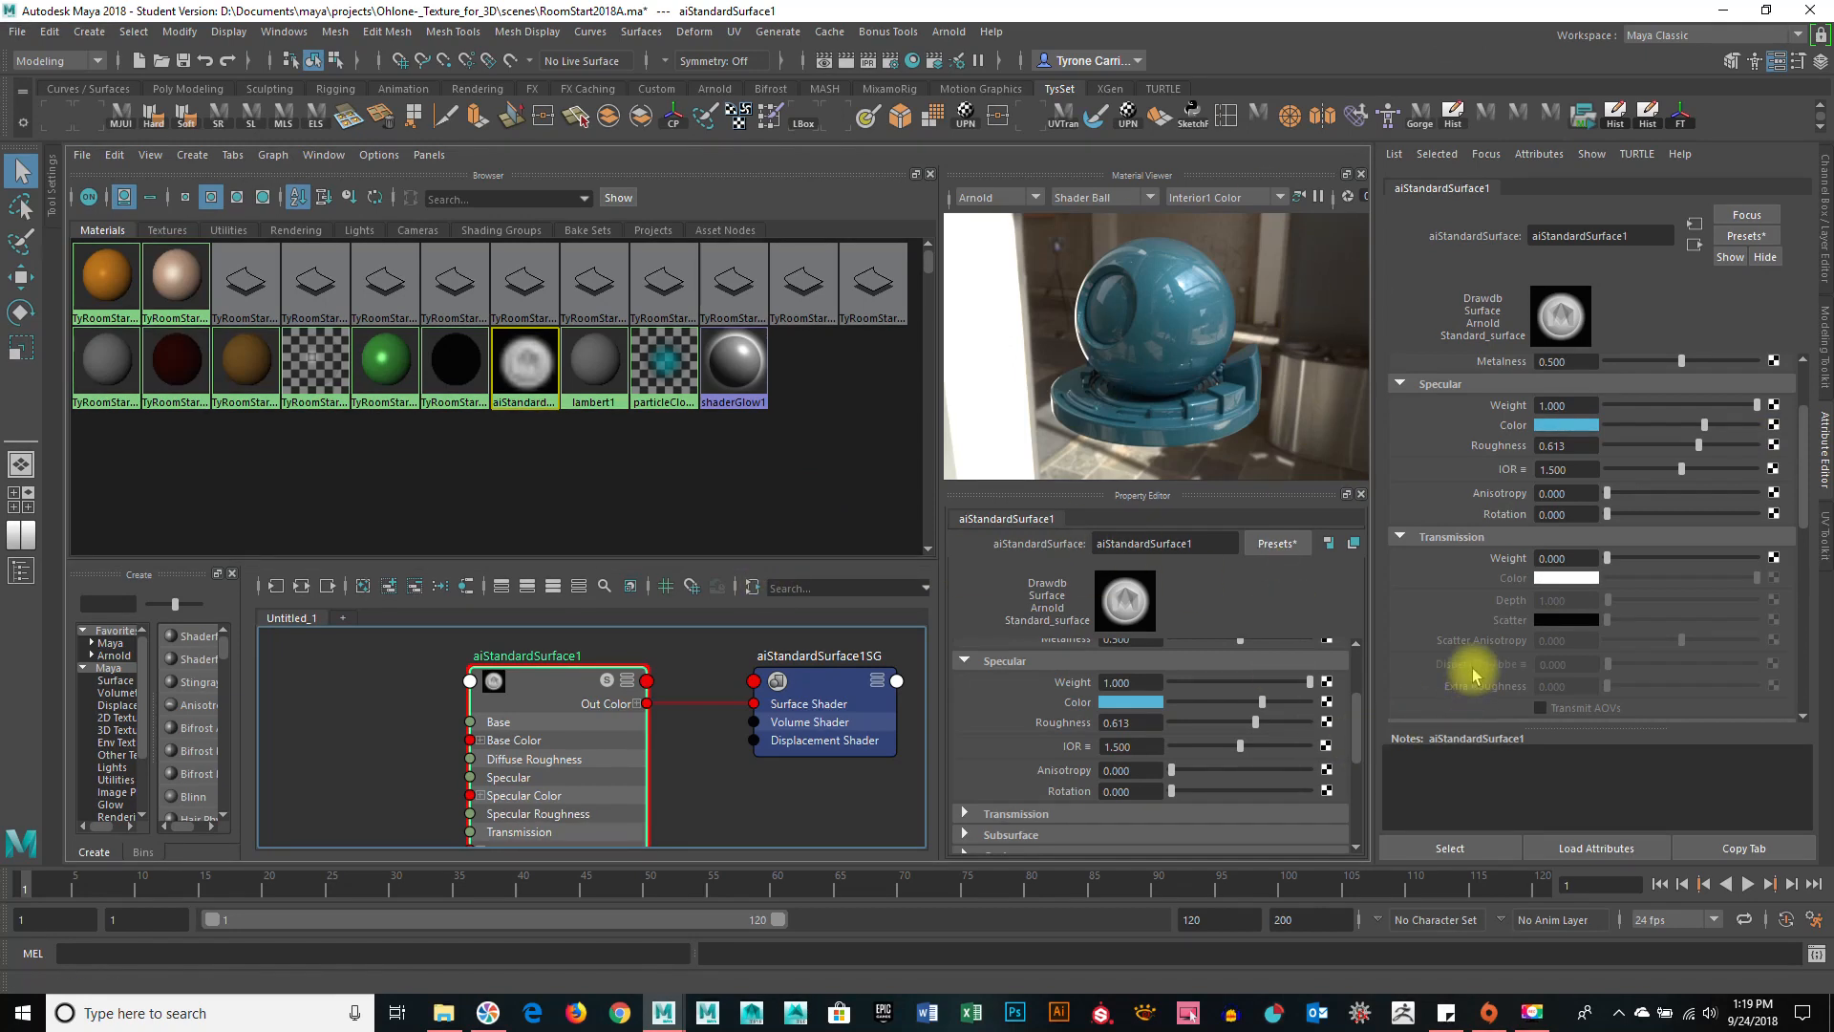
left_click(778, 471)
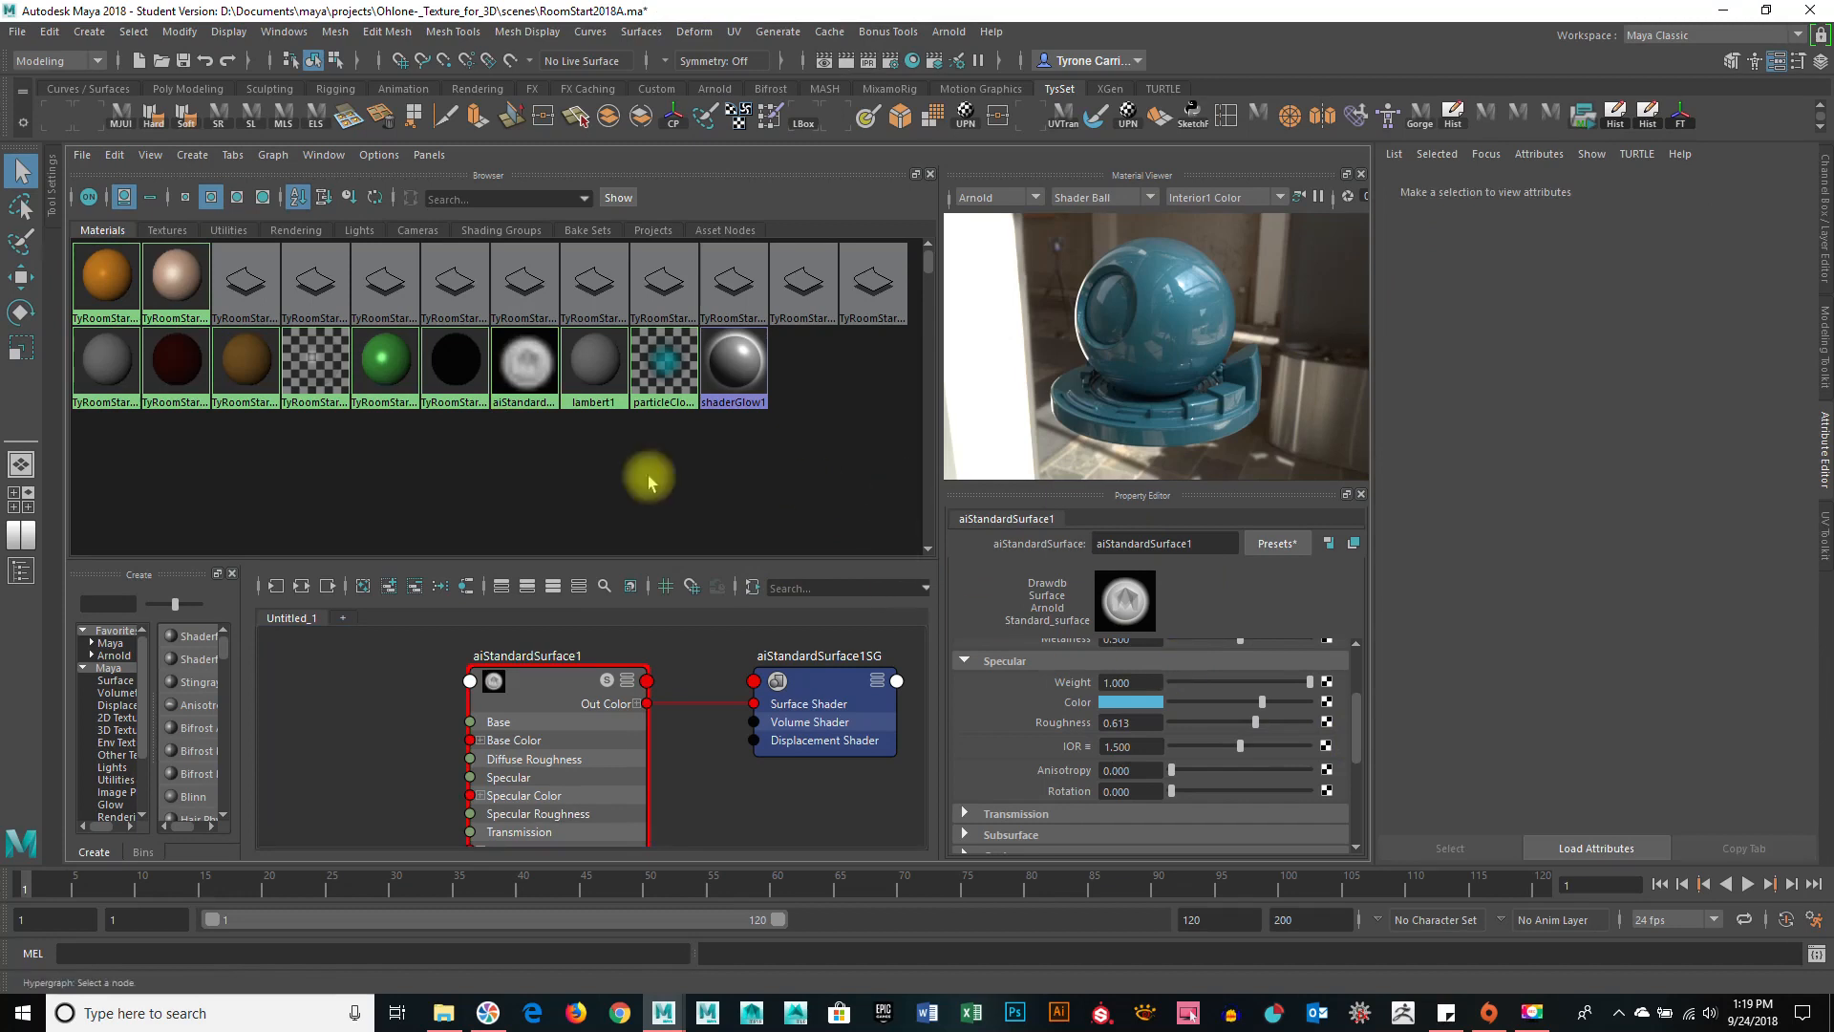
right_click(369, 455)
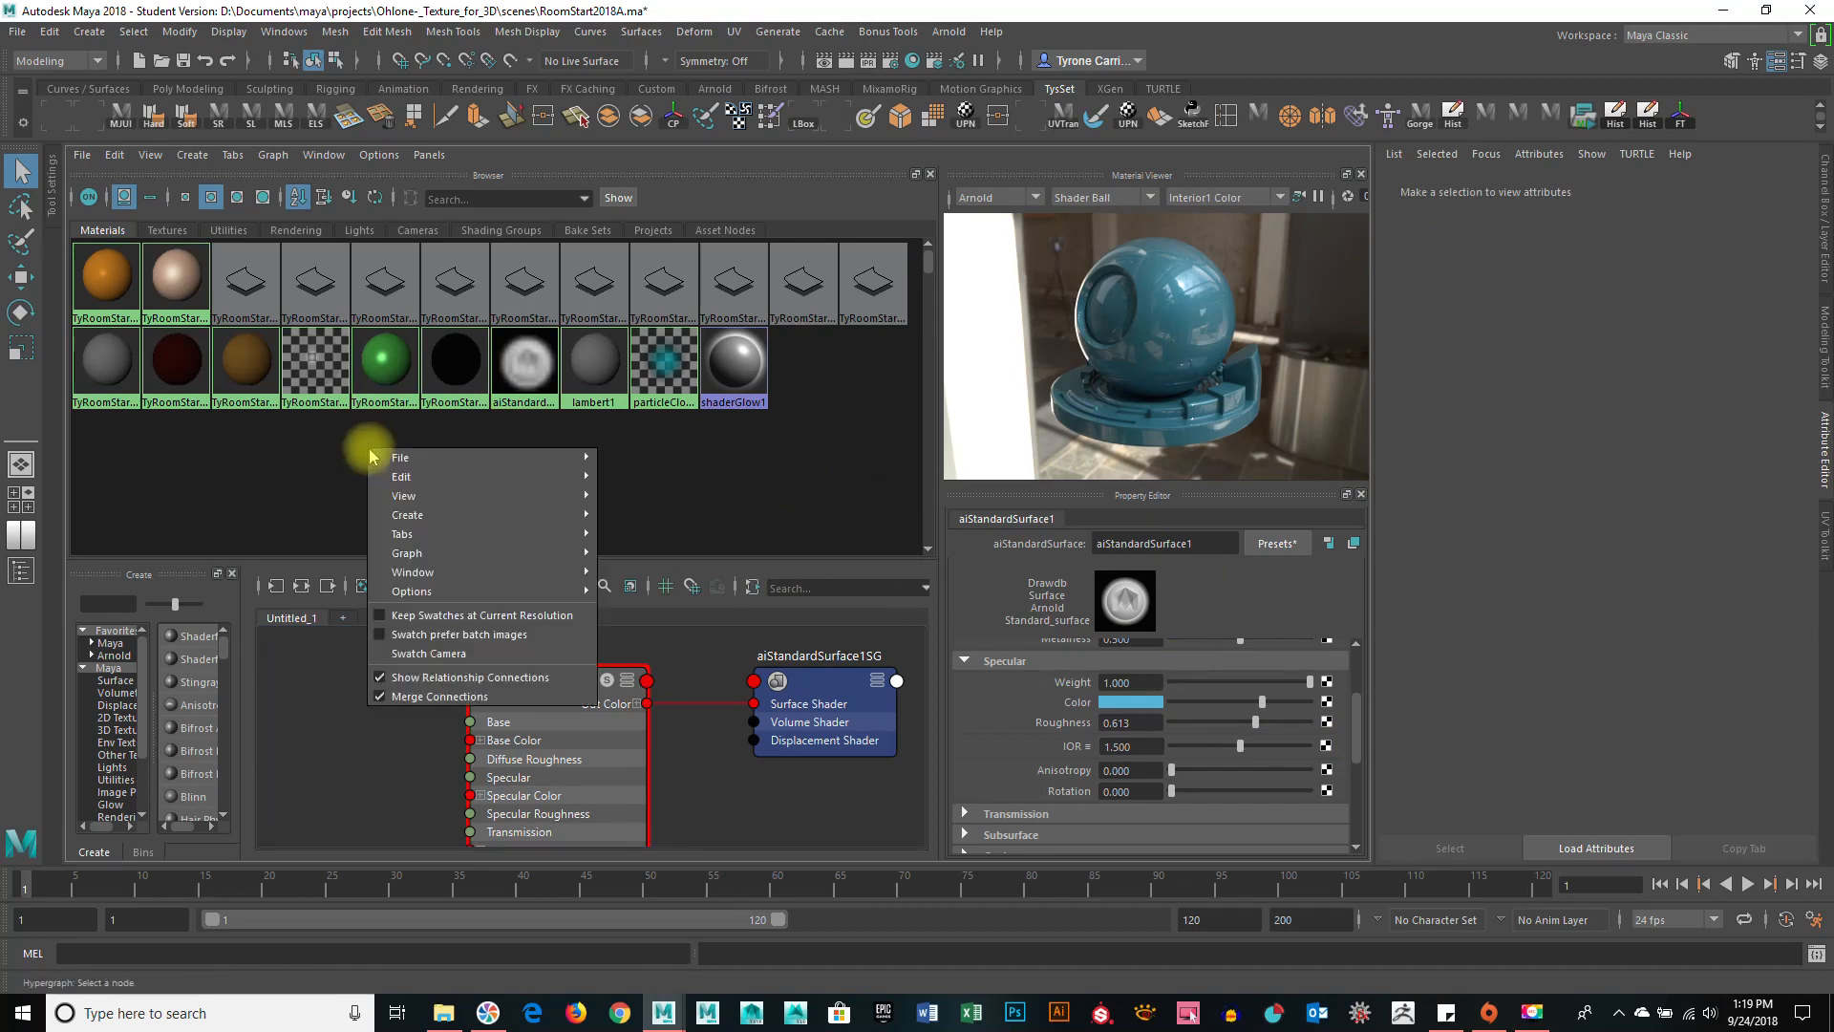
left_click(265, 449)
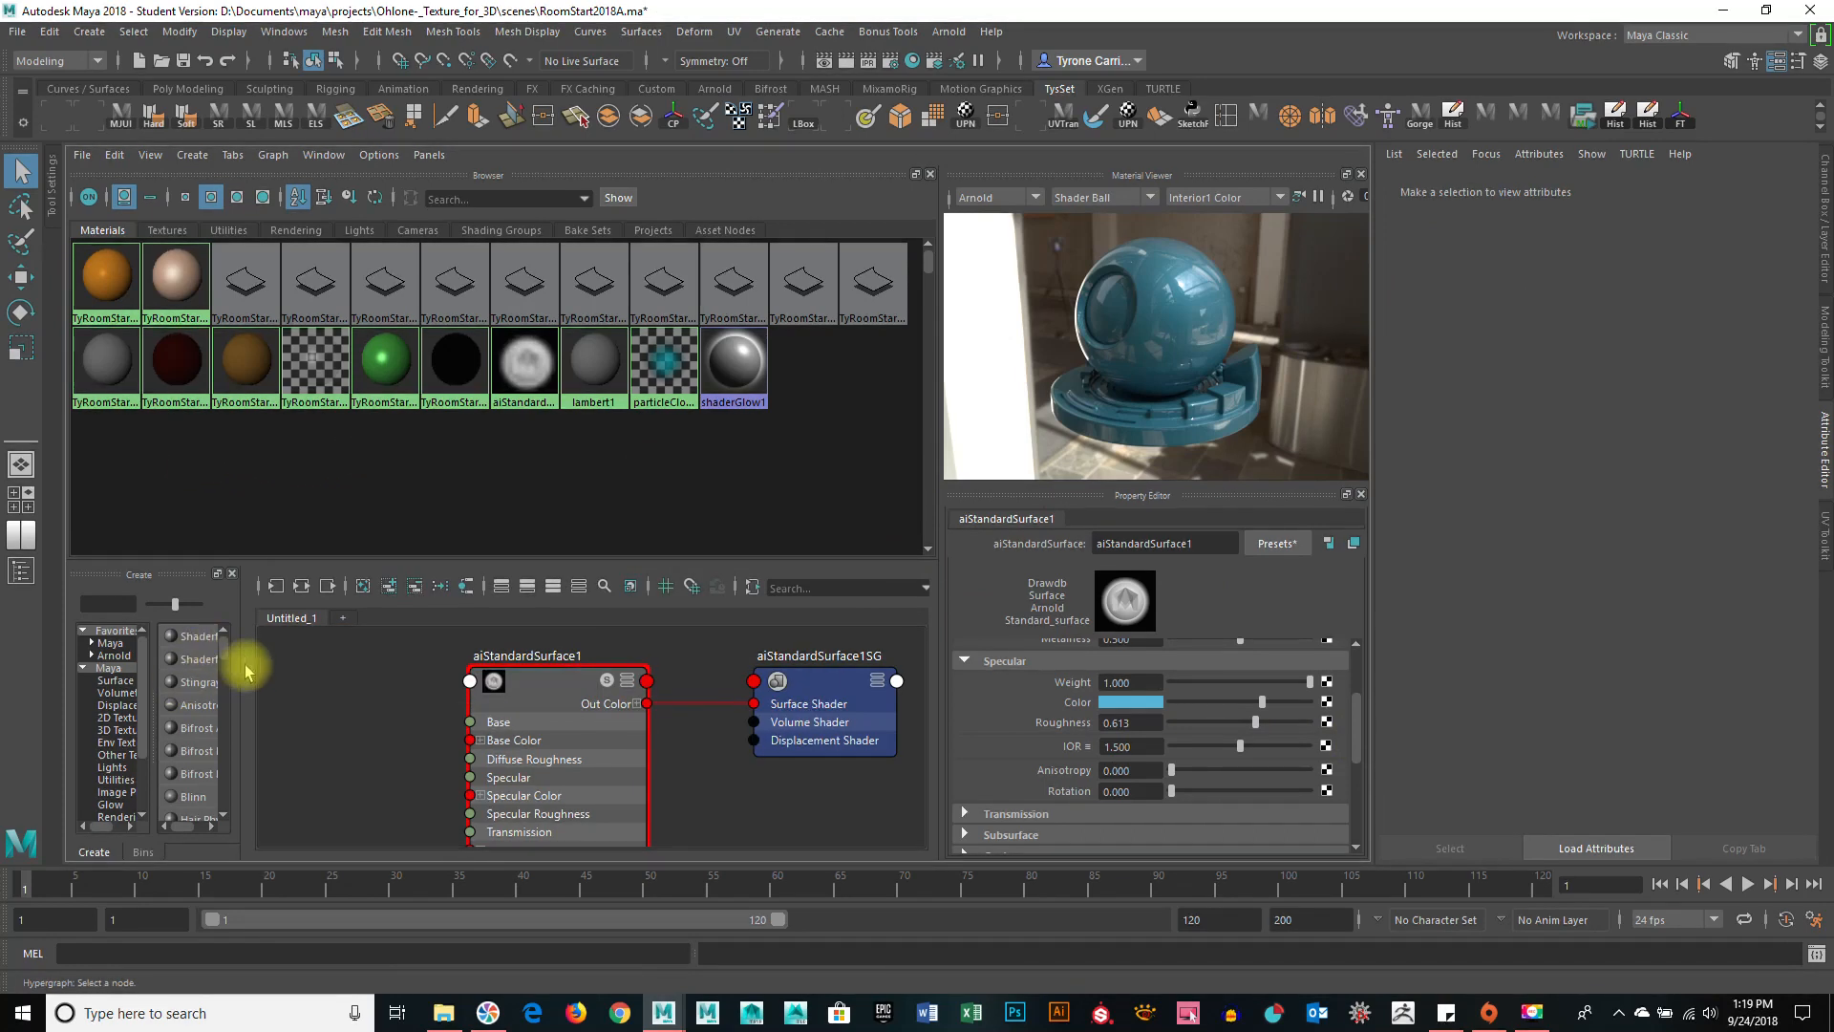
Widen the Hypershade's node creation list and create a Lambert and a Blinn material from it.
left_click_drag(241, 665, 413, 668)
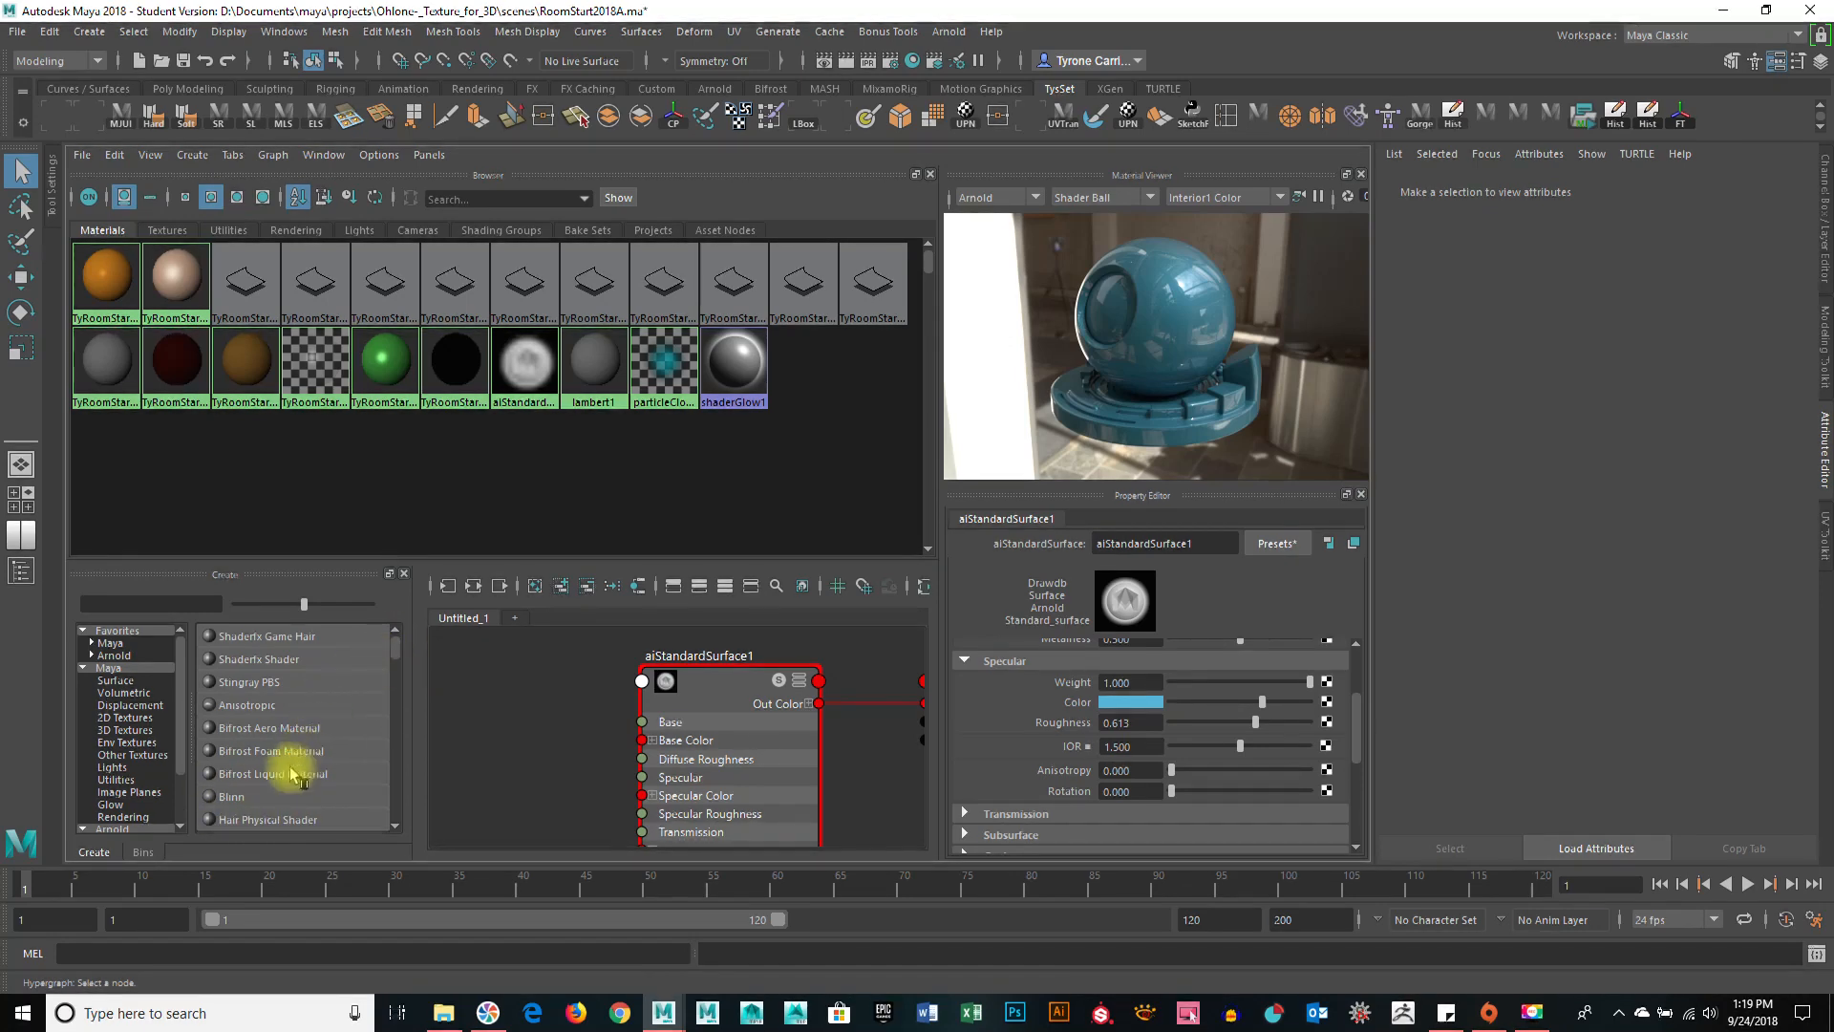
scroll(287, 723, "down", 4)
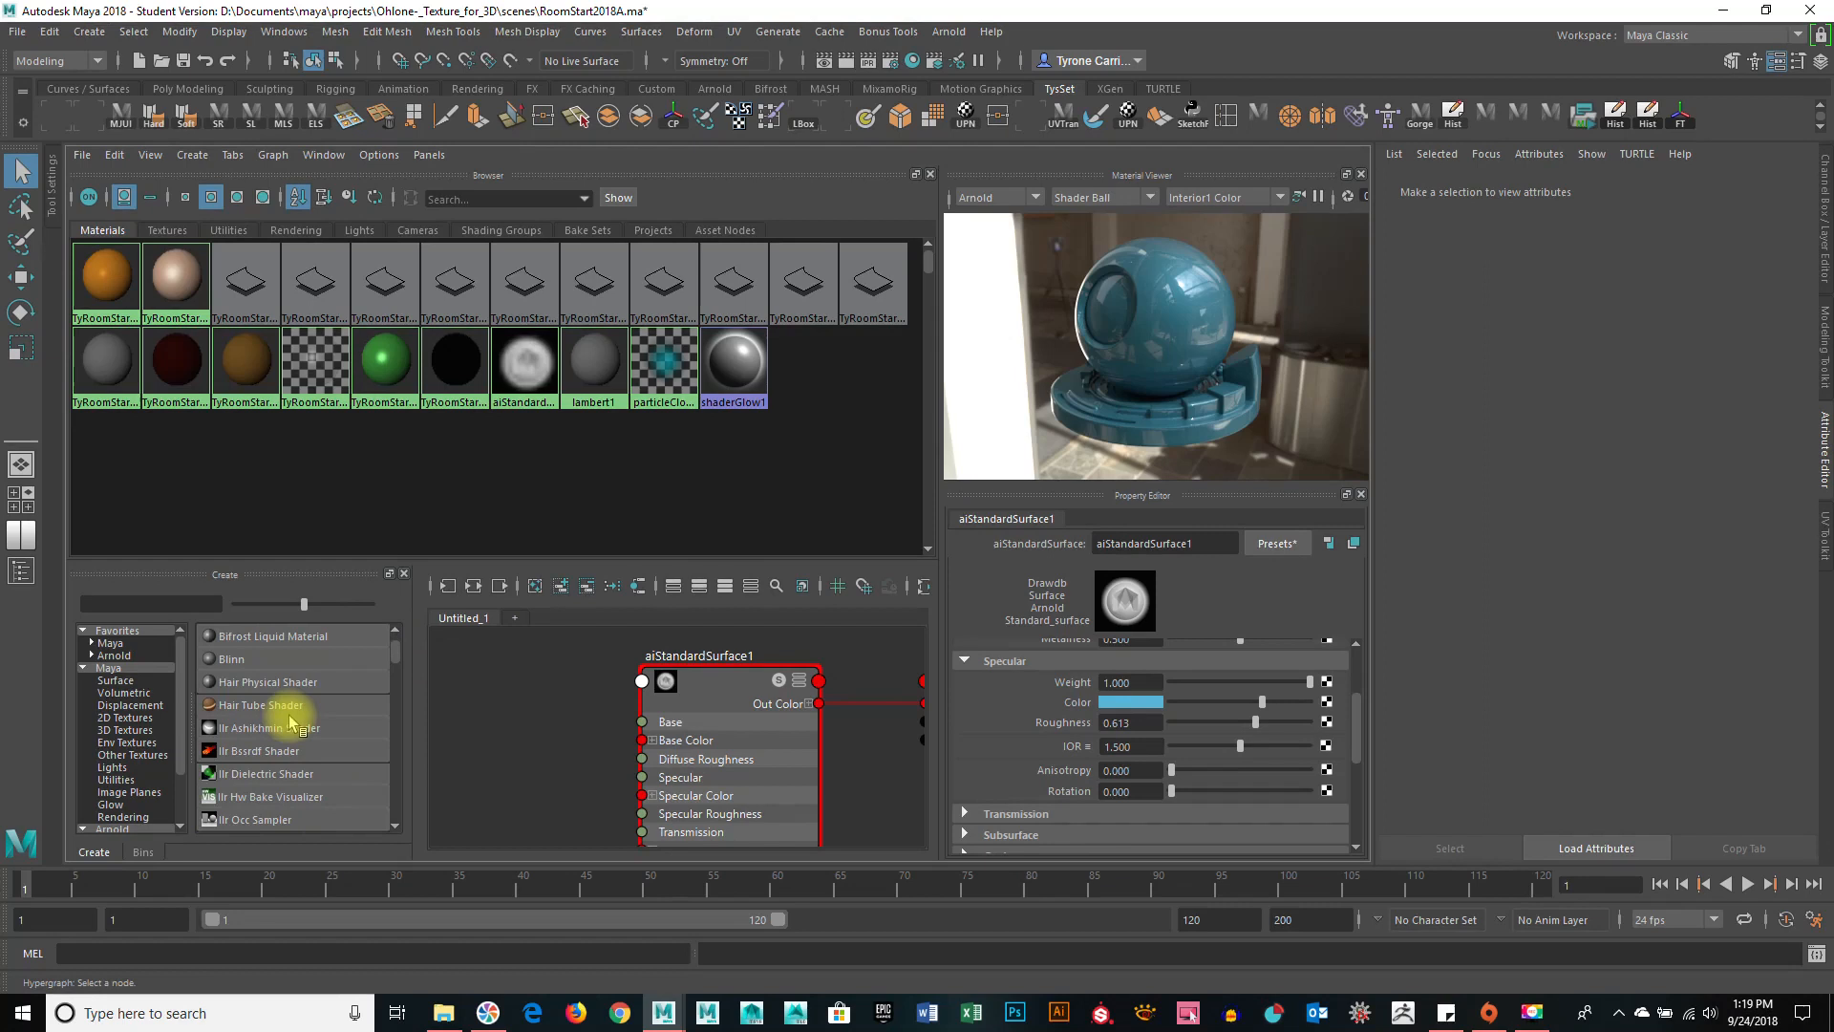
left_click(291, 727)
scroll(288, 731, "up", 2)
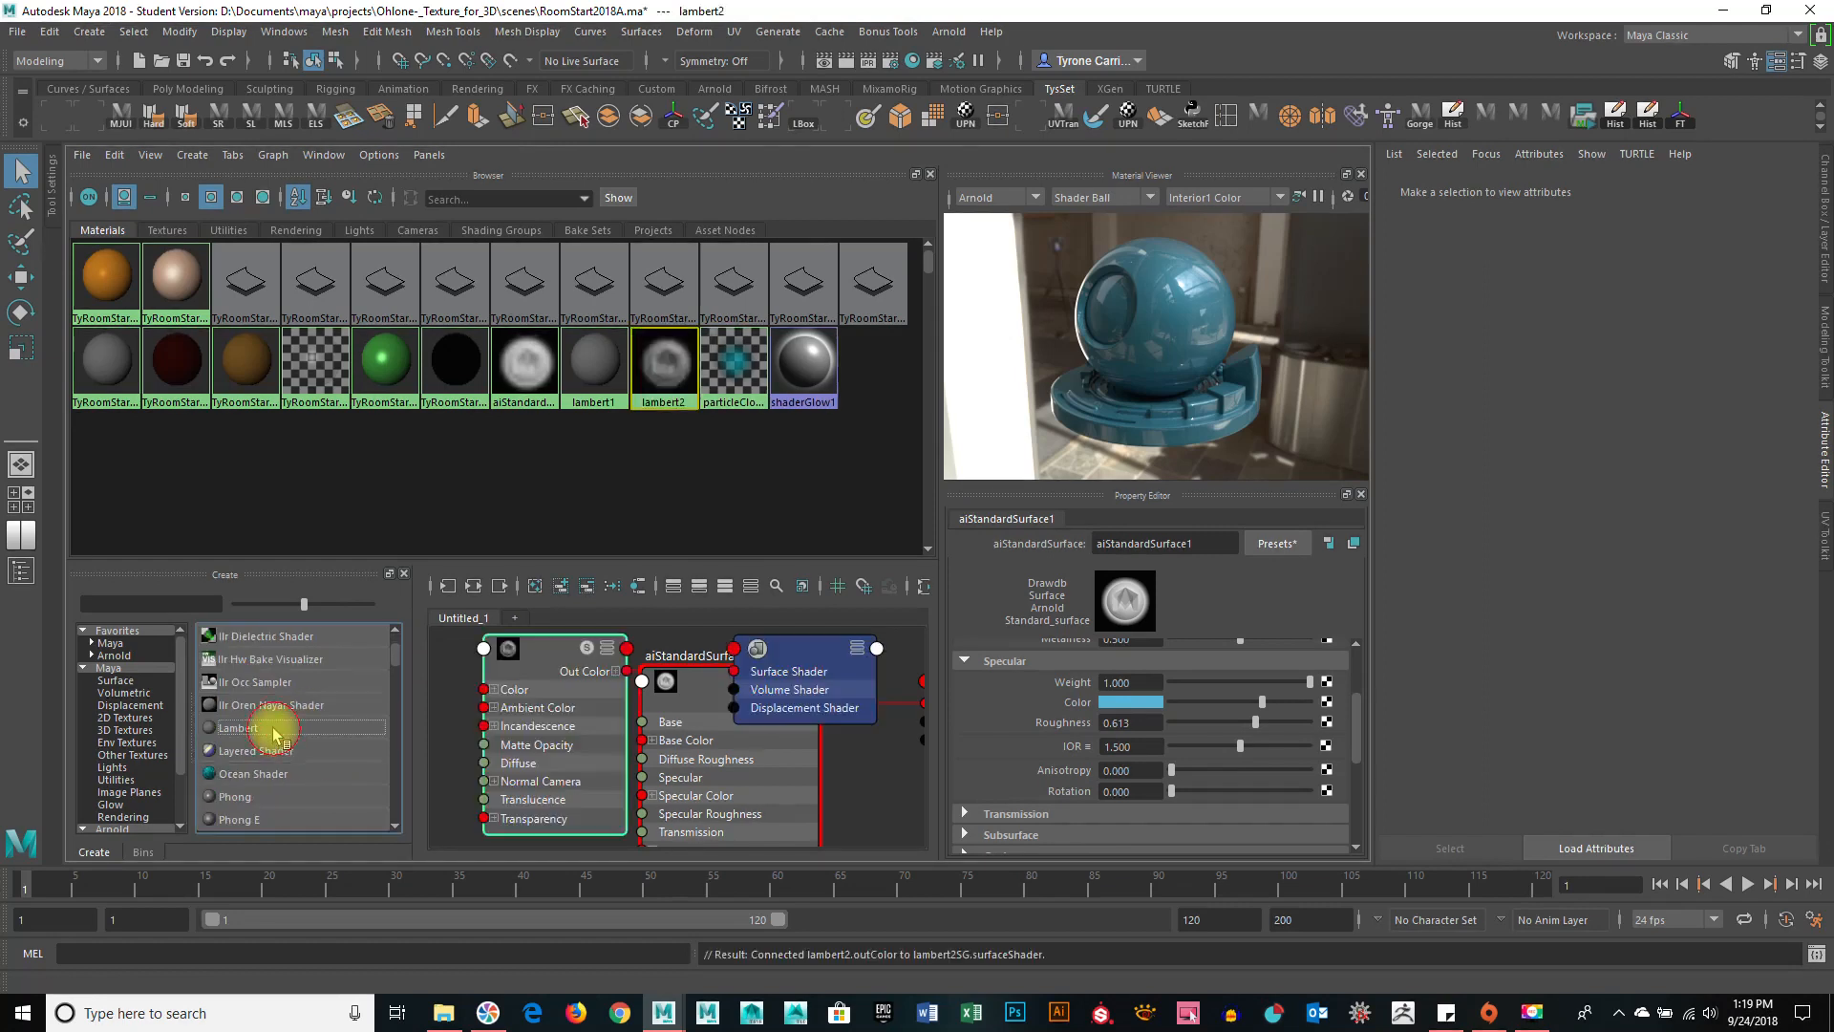
scroll(286, 731, "up", 1)
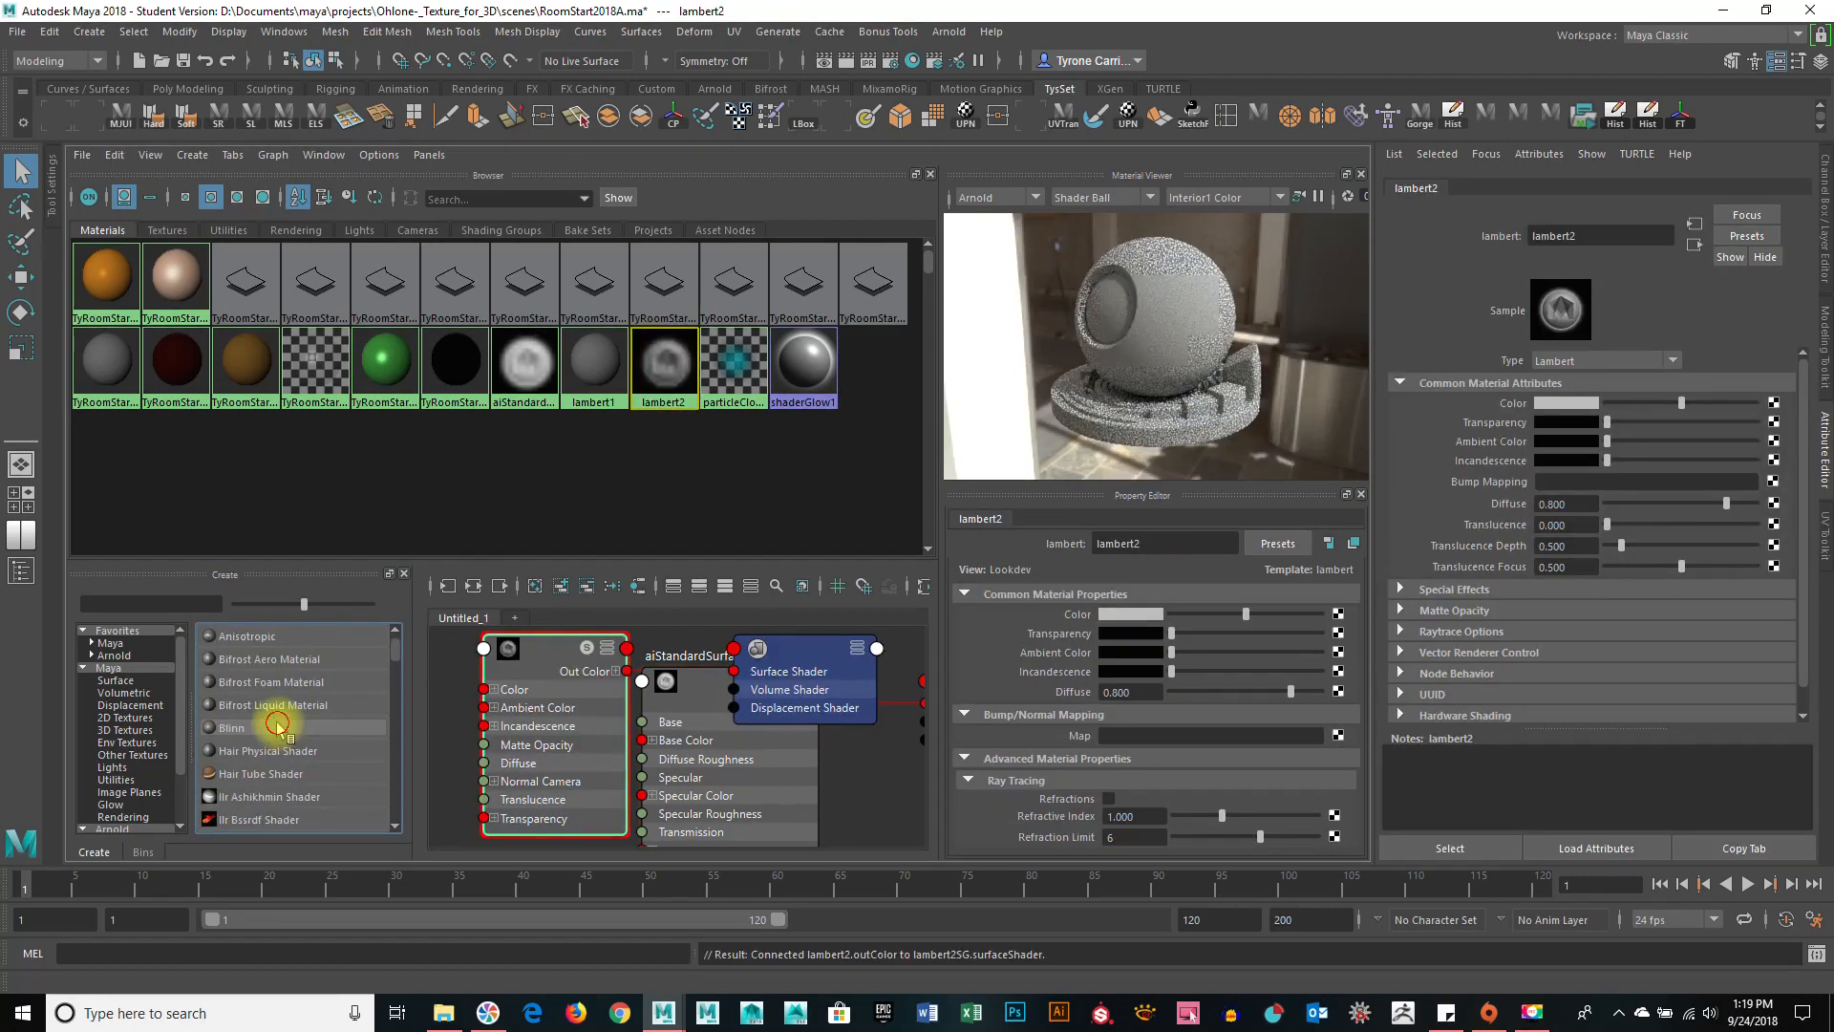
left_click(287, 727)
Create a Phong and an Anisotropic material from the Maya surface shaders.
scroll(280, 731, "down", 2)
scroll(277, 728, "down", 3)
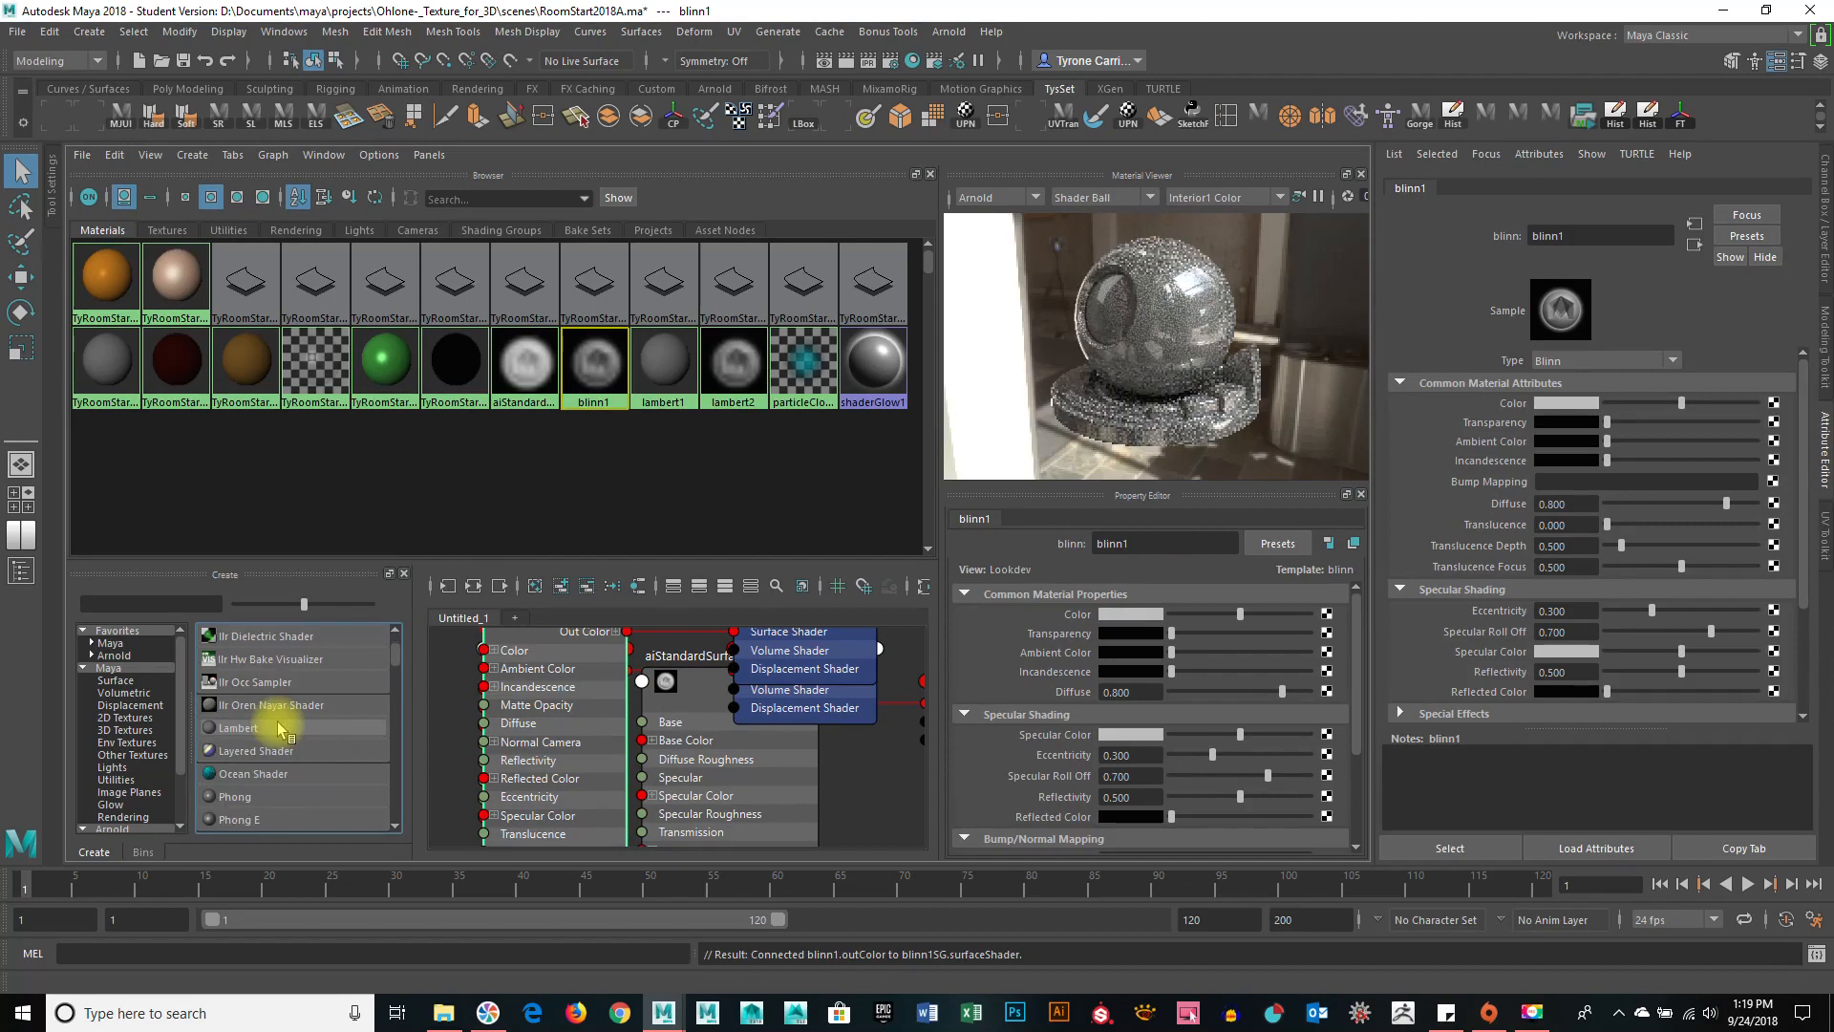
left_click(256, 798)
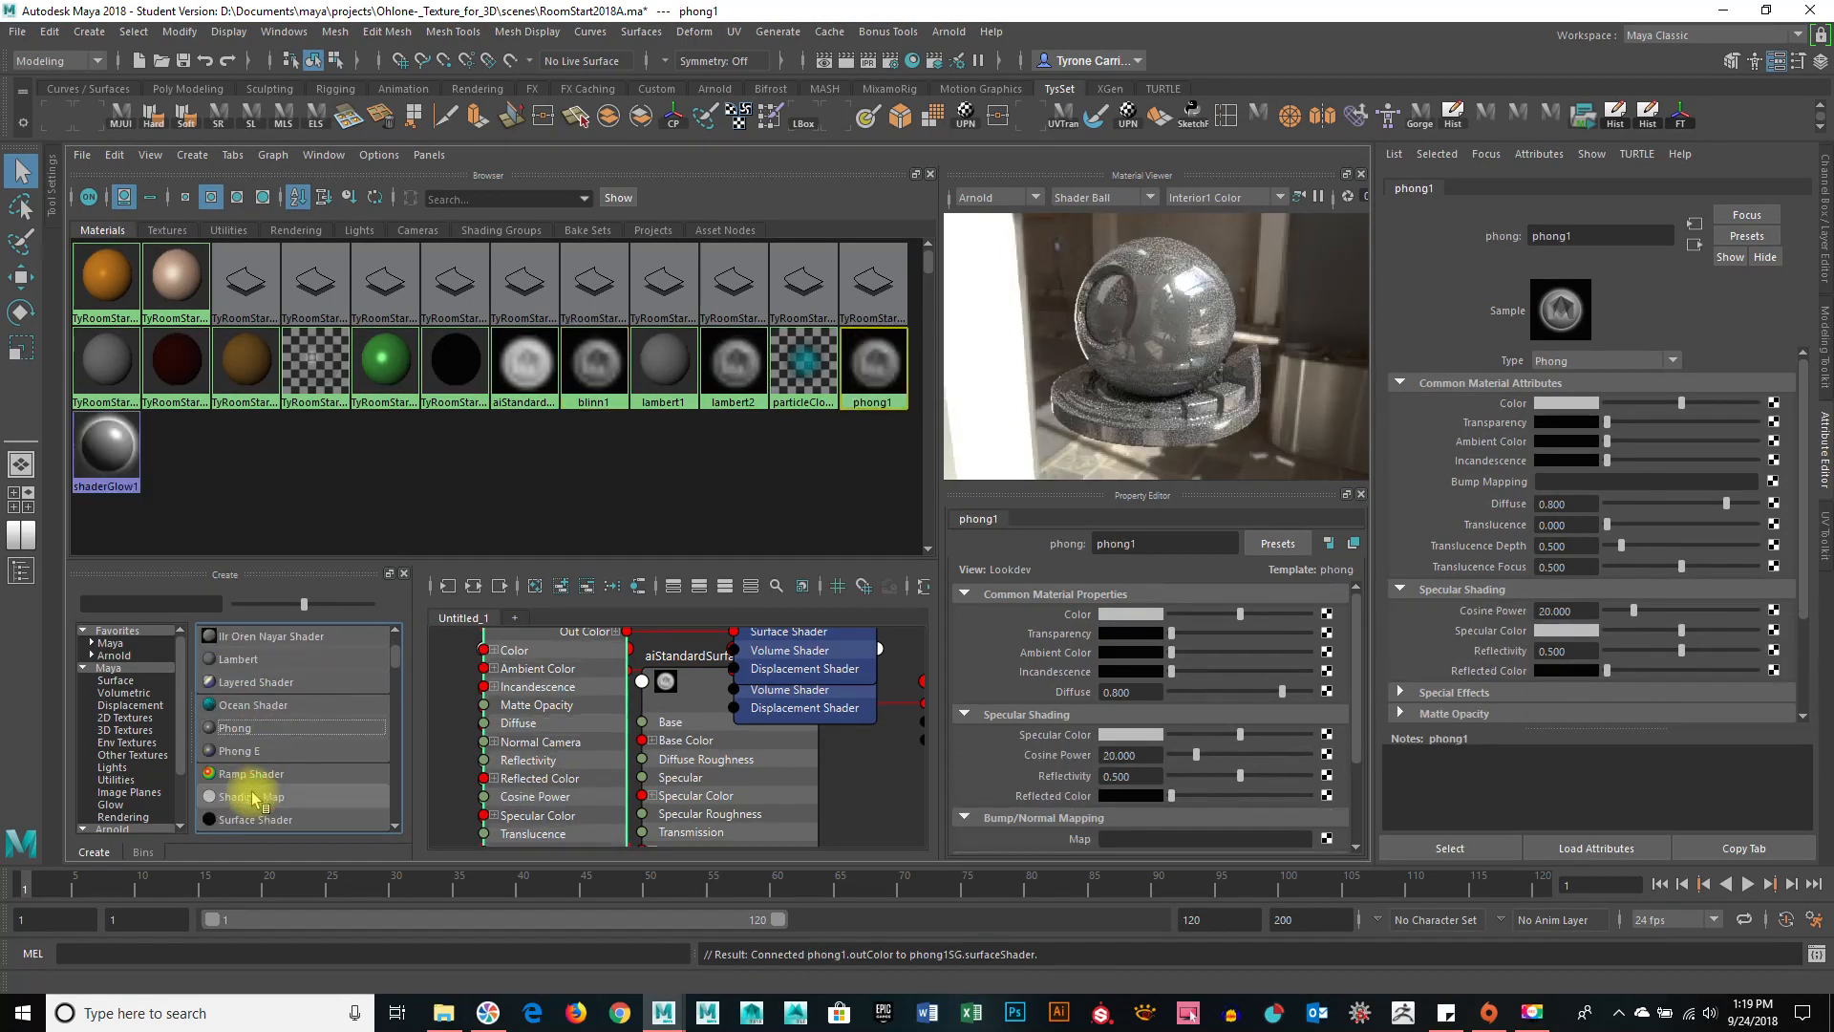
scroll(284, 754, "up", 3)
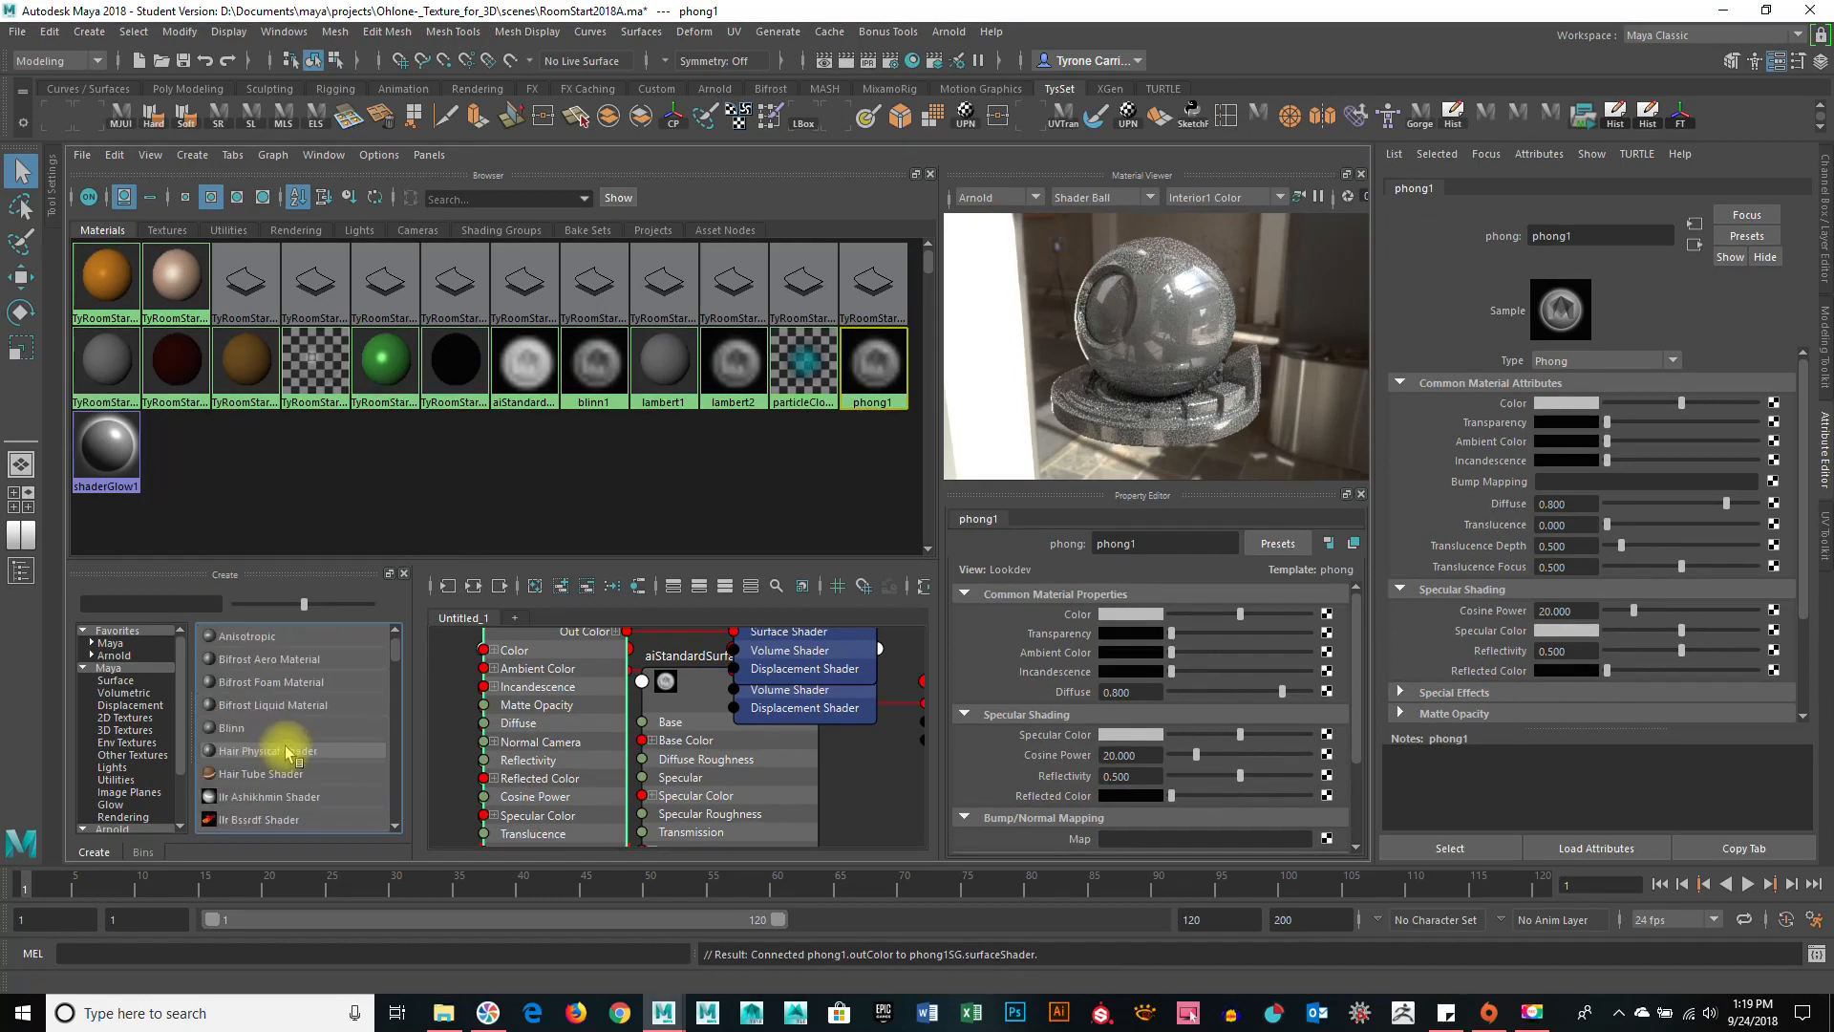
left_click(248, 637)
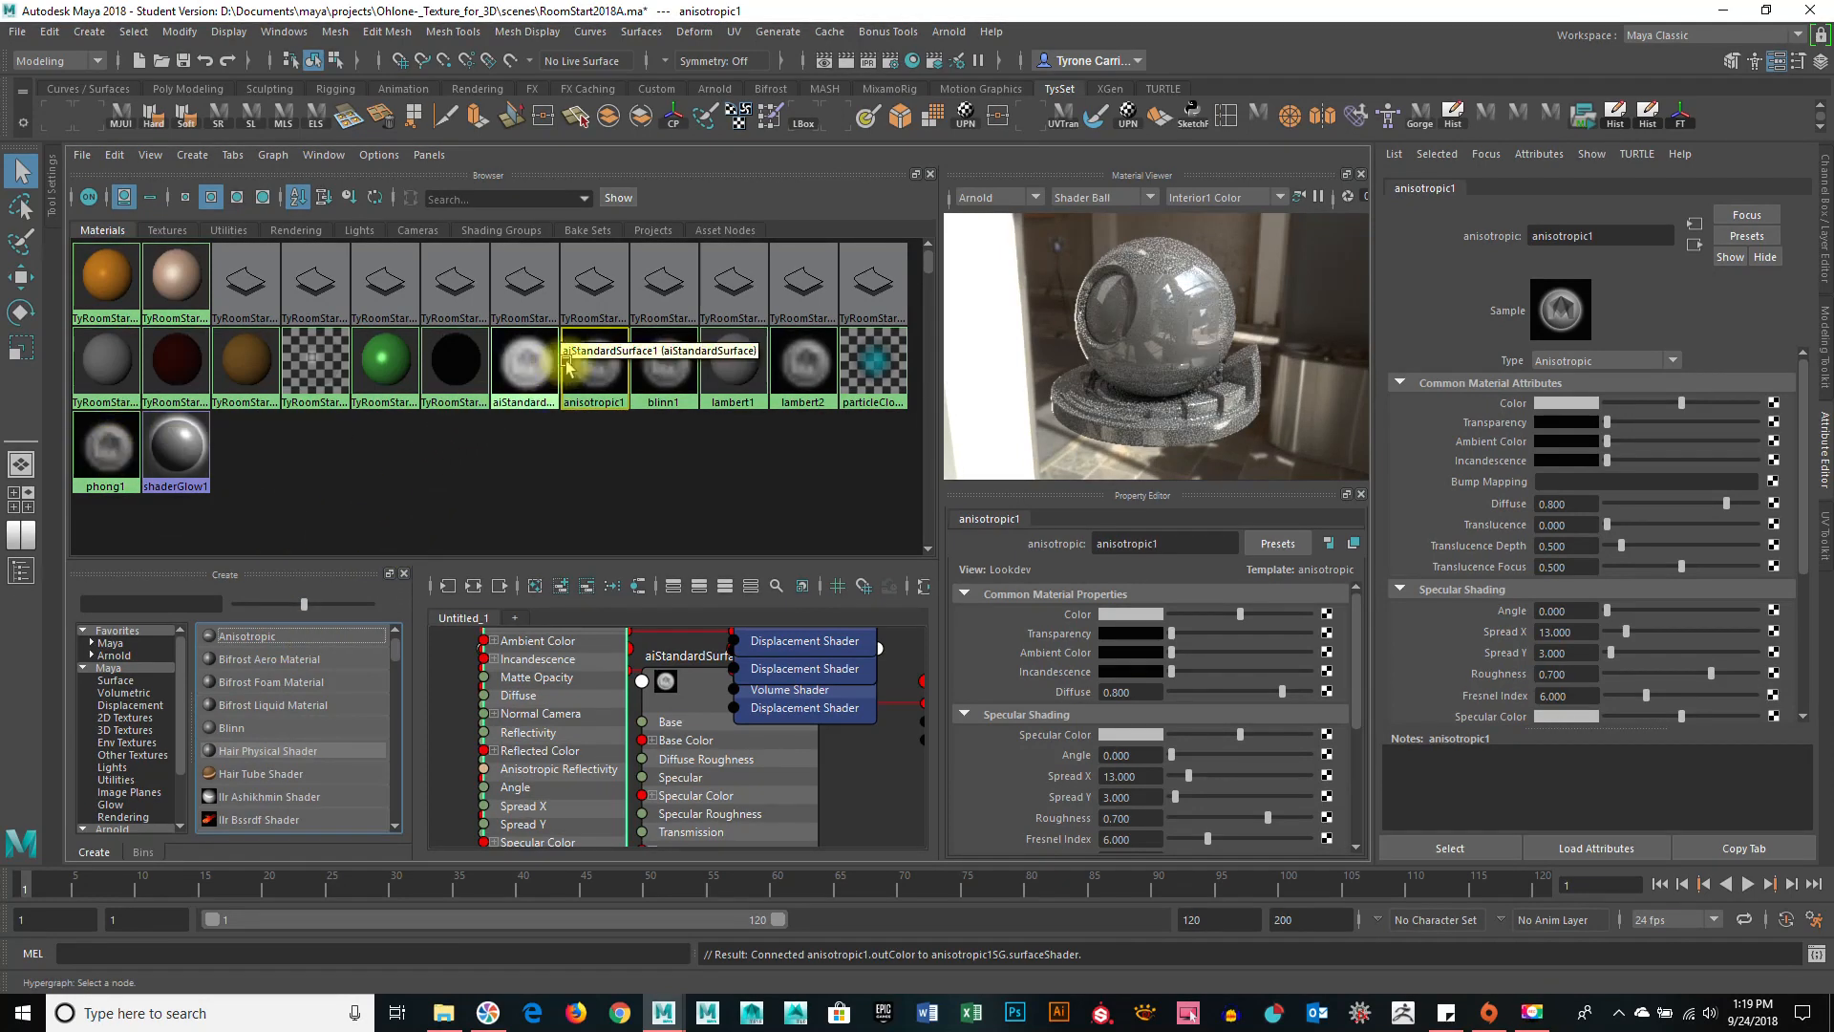
Switch the material preview to the Hardware renderer and compare the Blinn, Lambert and Anisotropic materials on the shader ball.
left_click(1020, 198)
left_click(1014, 222)
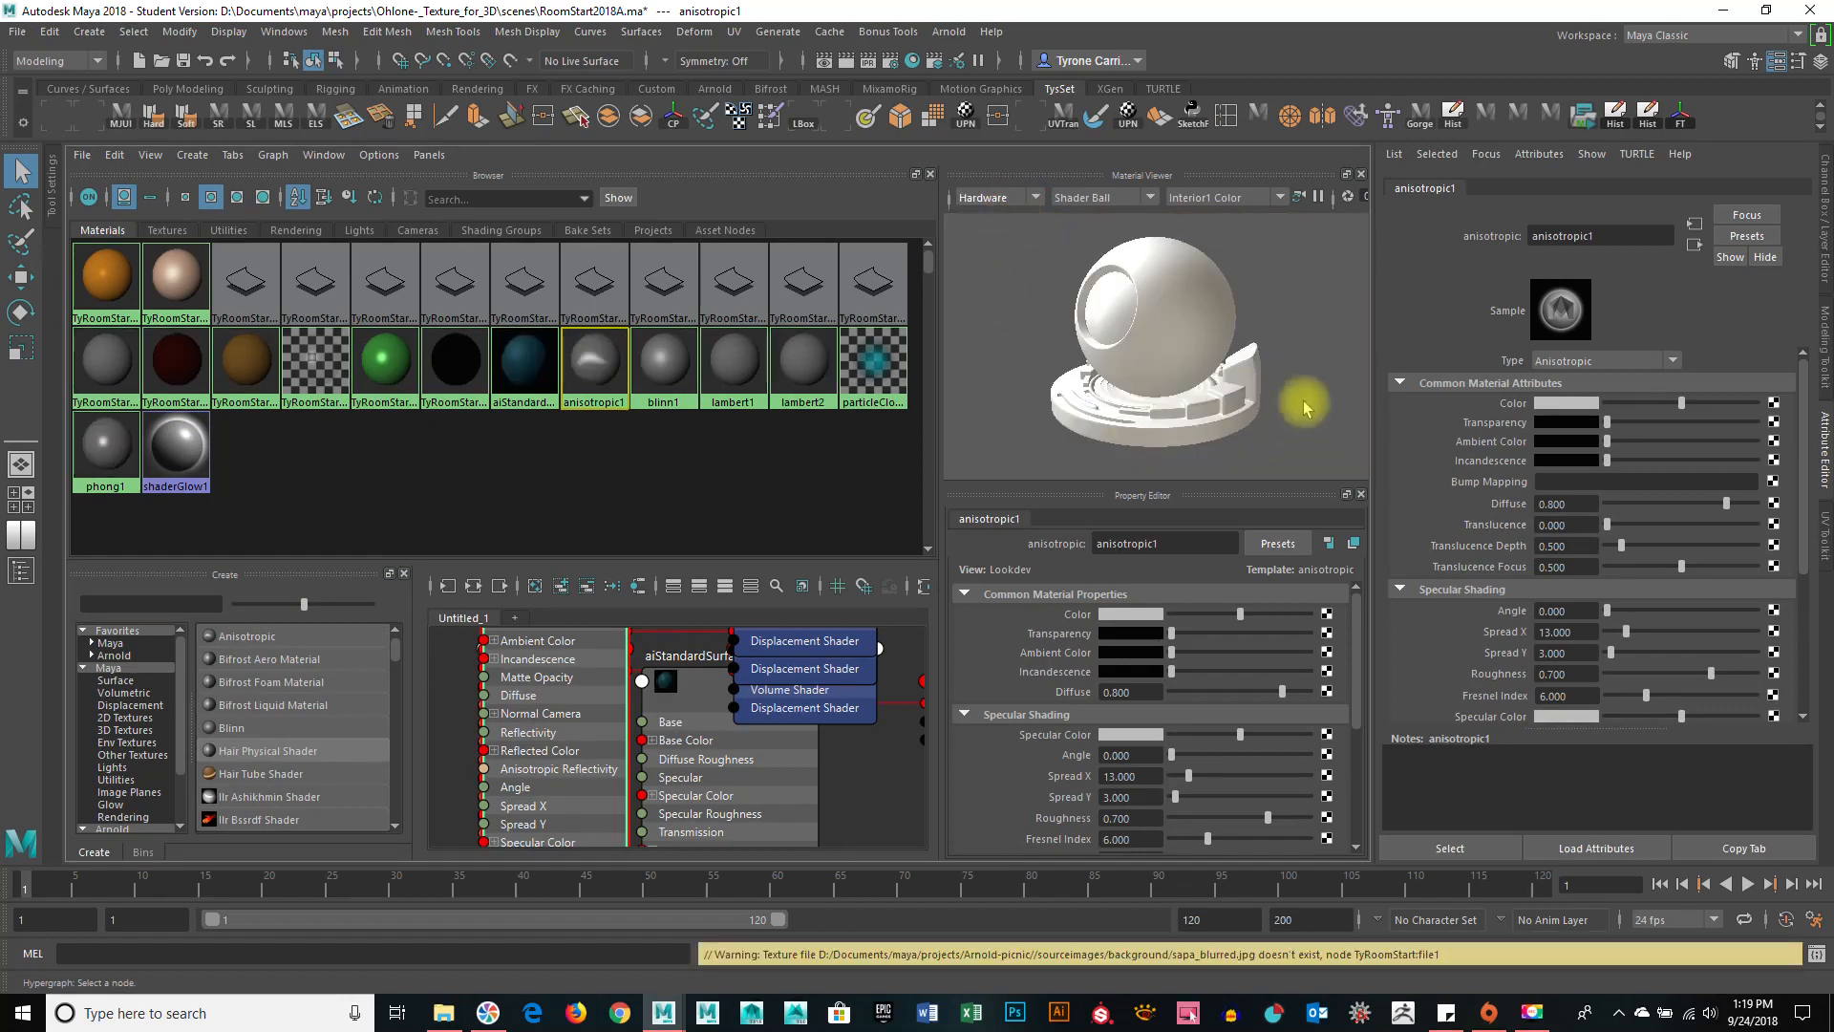
left_click(659, 361)
left_click(741, 370)
left_click(805, 371)
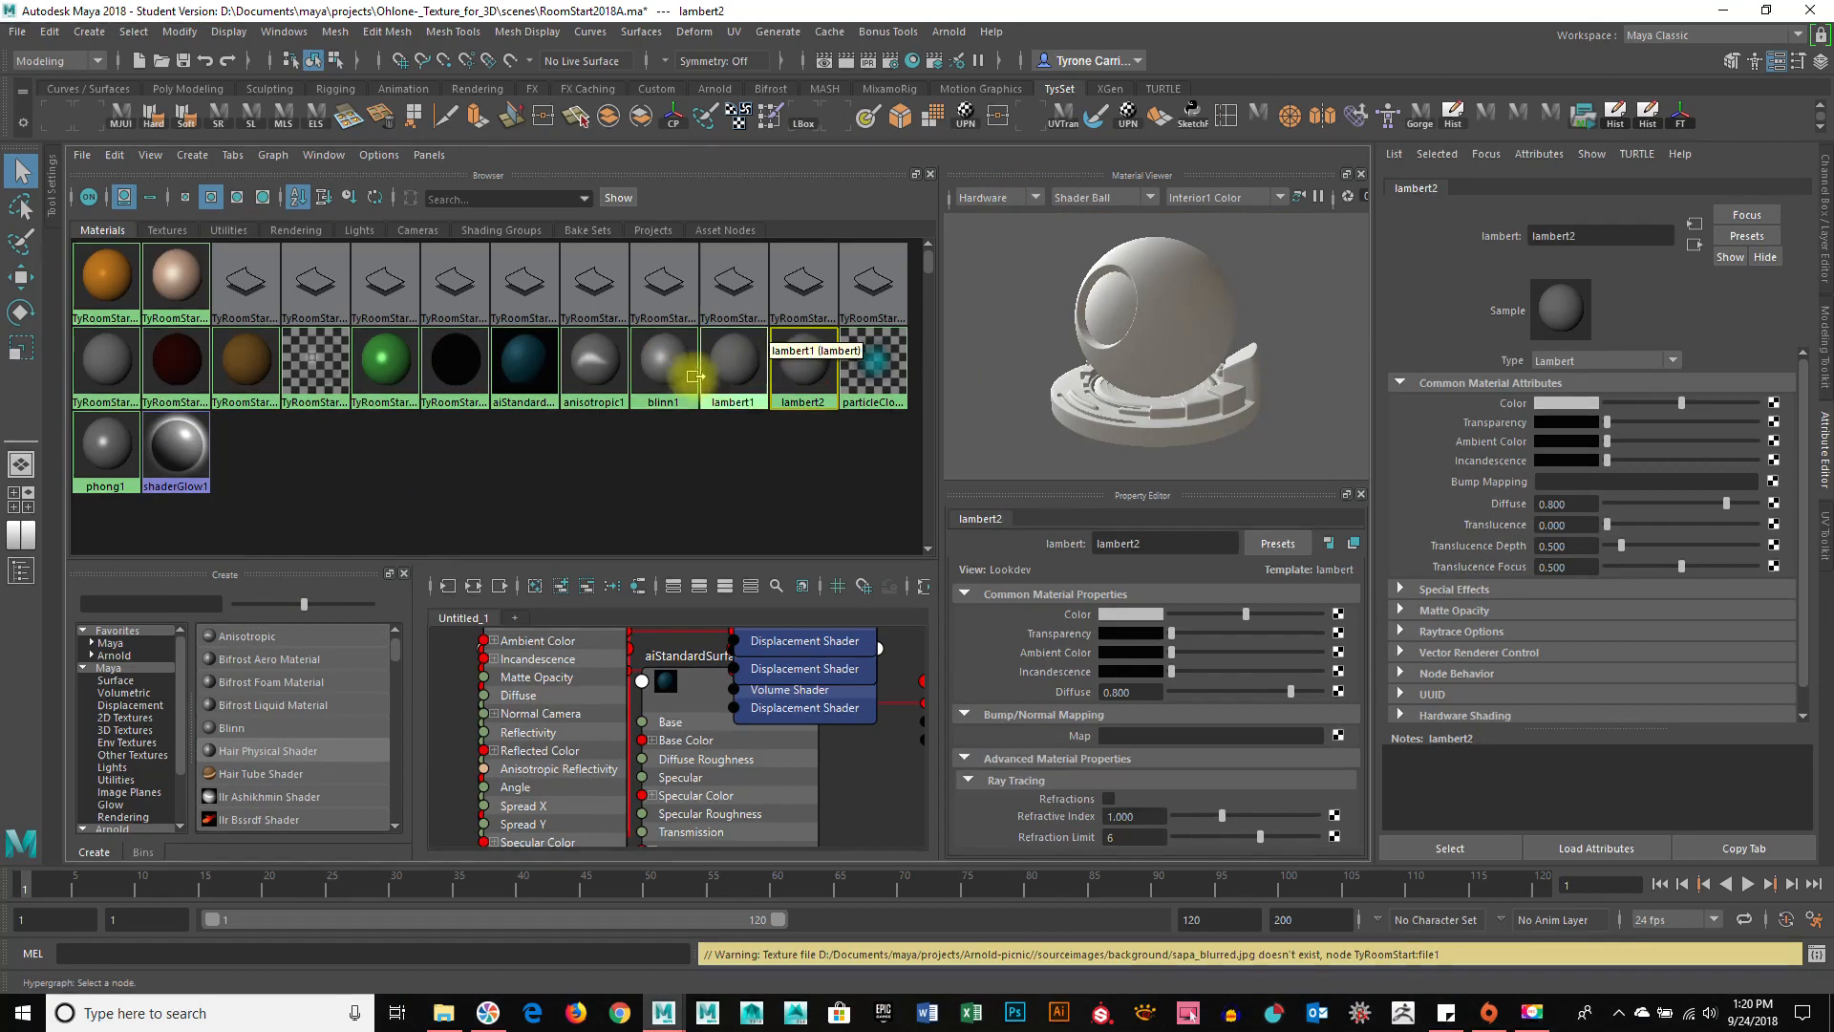
left_click(663, 371)
left_click(586, 373)
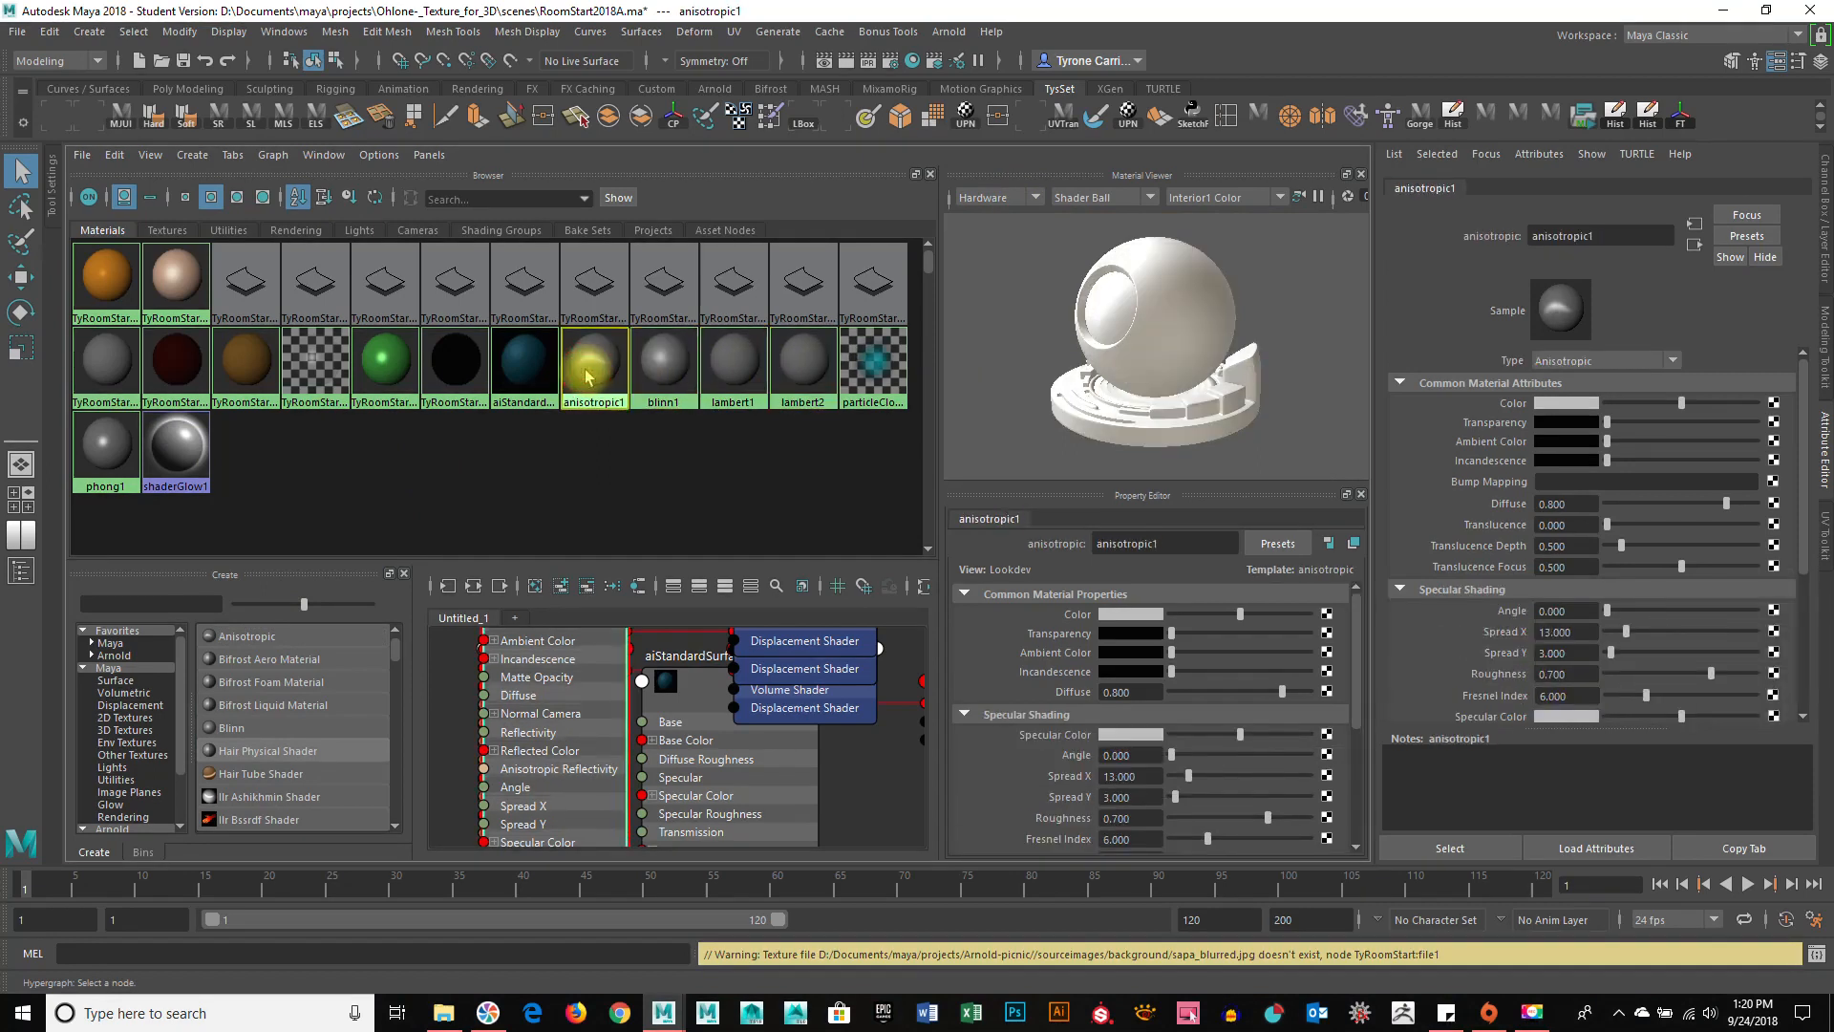
Set phong1's Cosine Power to 100 and Reflectivity to about 0.517, and brighten its Specular Color.
left_click(107, 463)
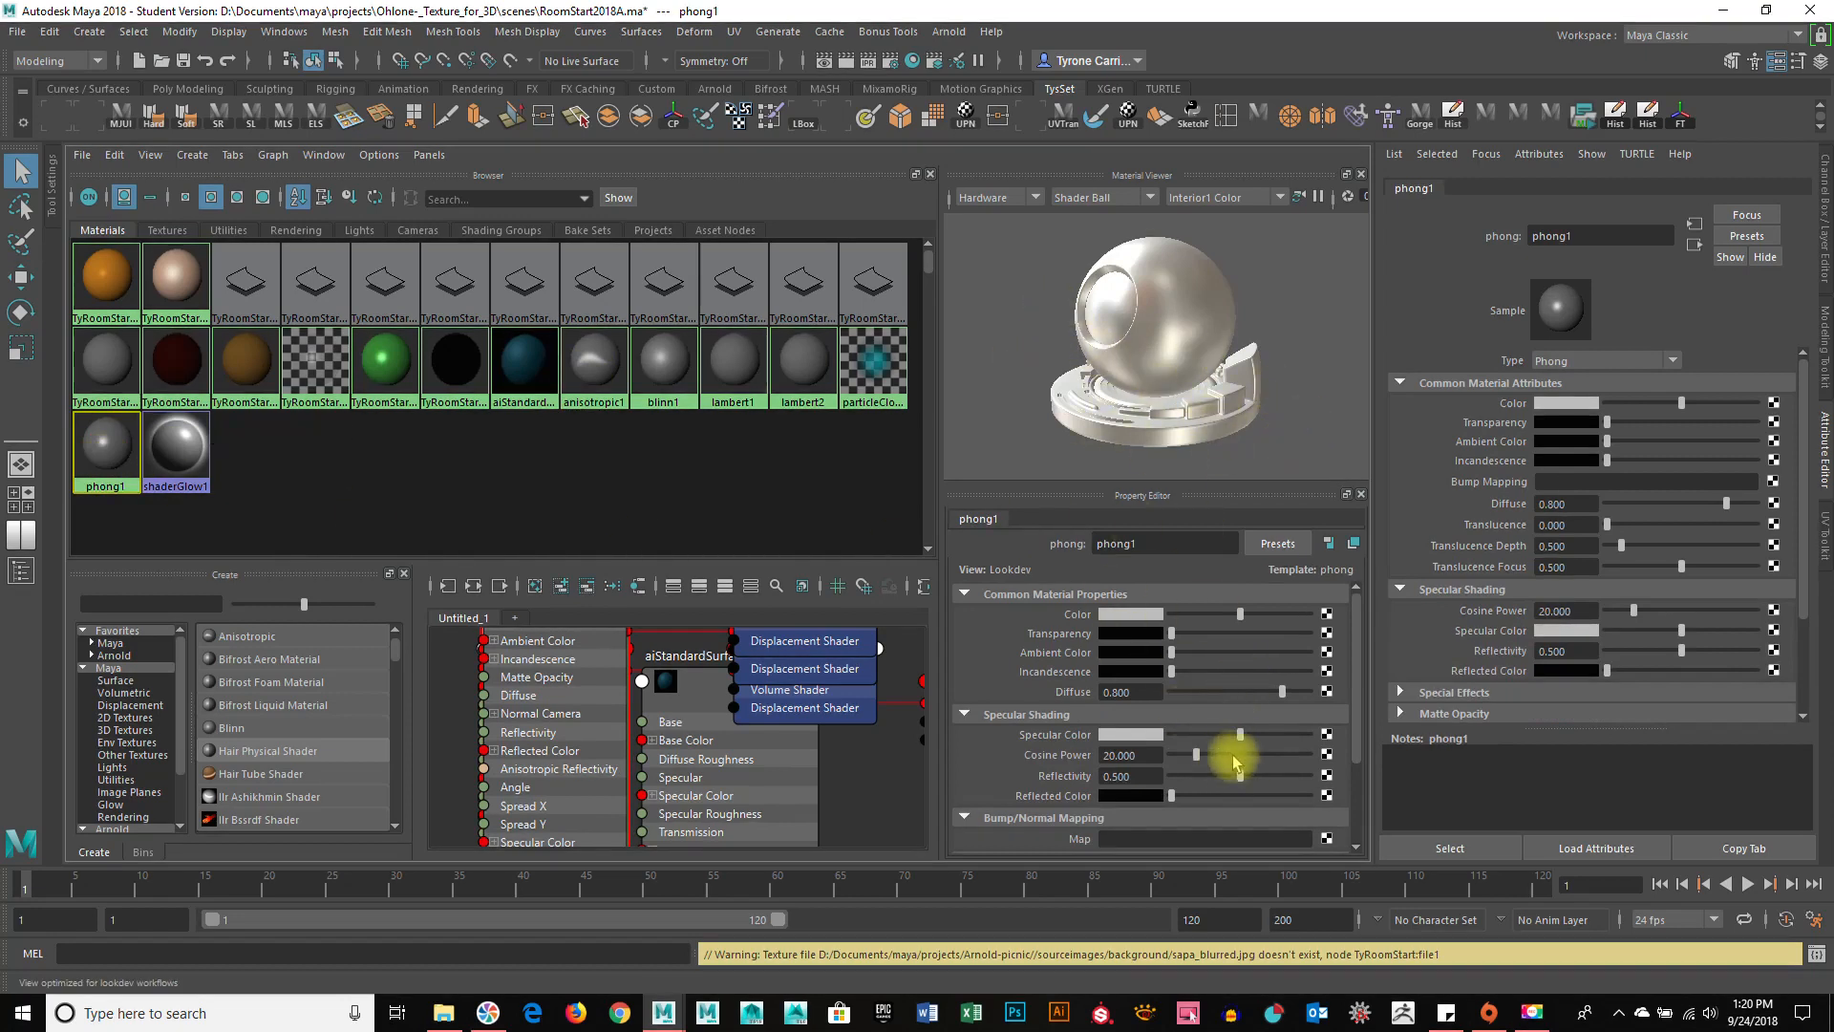
mouse_move(1239, 736)
left_mouse_down()
mouse_move(1183, 734)
mouse_move(1277, 733)
mouse_move(1192, 754)
mouse_move(1286, 749)
mouse_move(1176, 750)
mouse_move(1277, 723)
mouse_move(1179, 729)
mouse_move(1257, 742)
mouse_move(1179, 741)
mouse_move(1241, 747)
mouse_move(1190, 743)
mouse_move(1206, 745)
left_mouse_up()
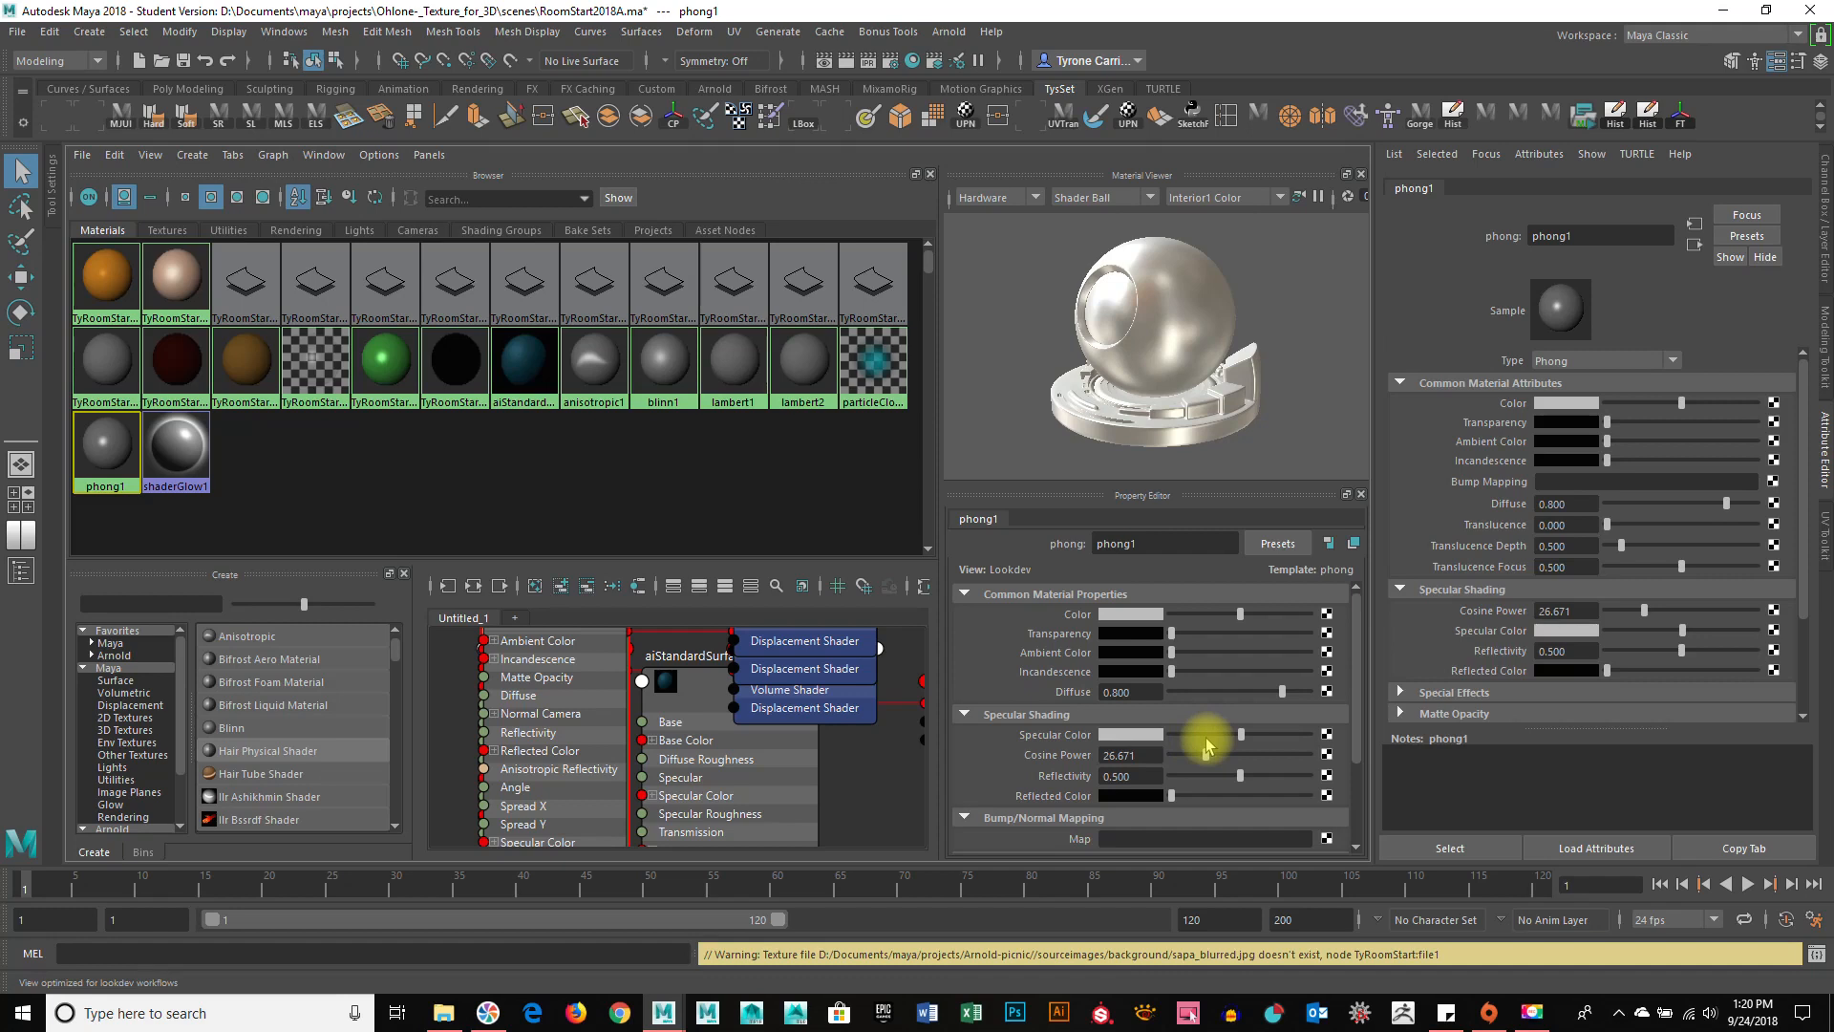
left_click_drag(1211, 756, 1397, 758)
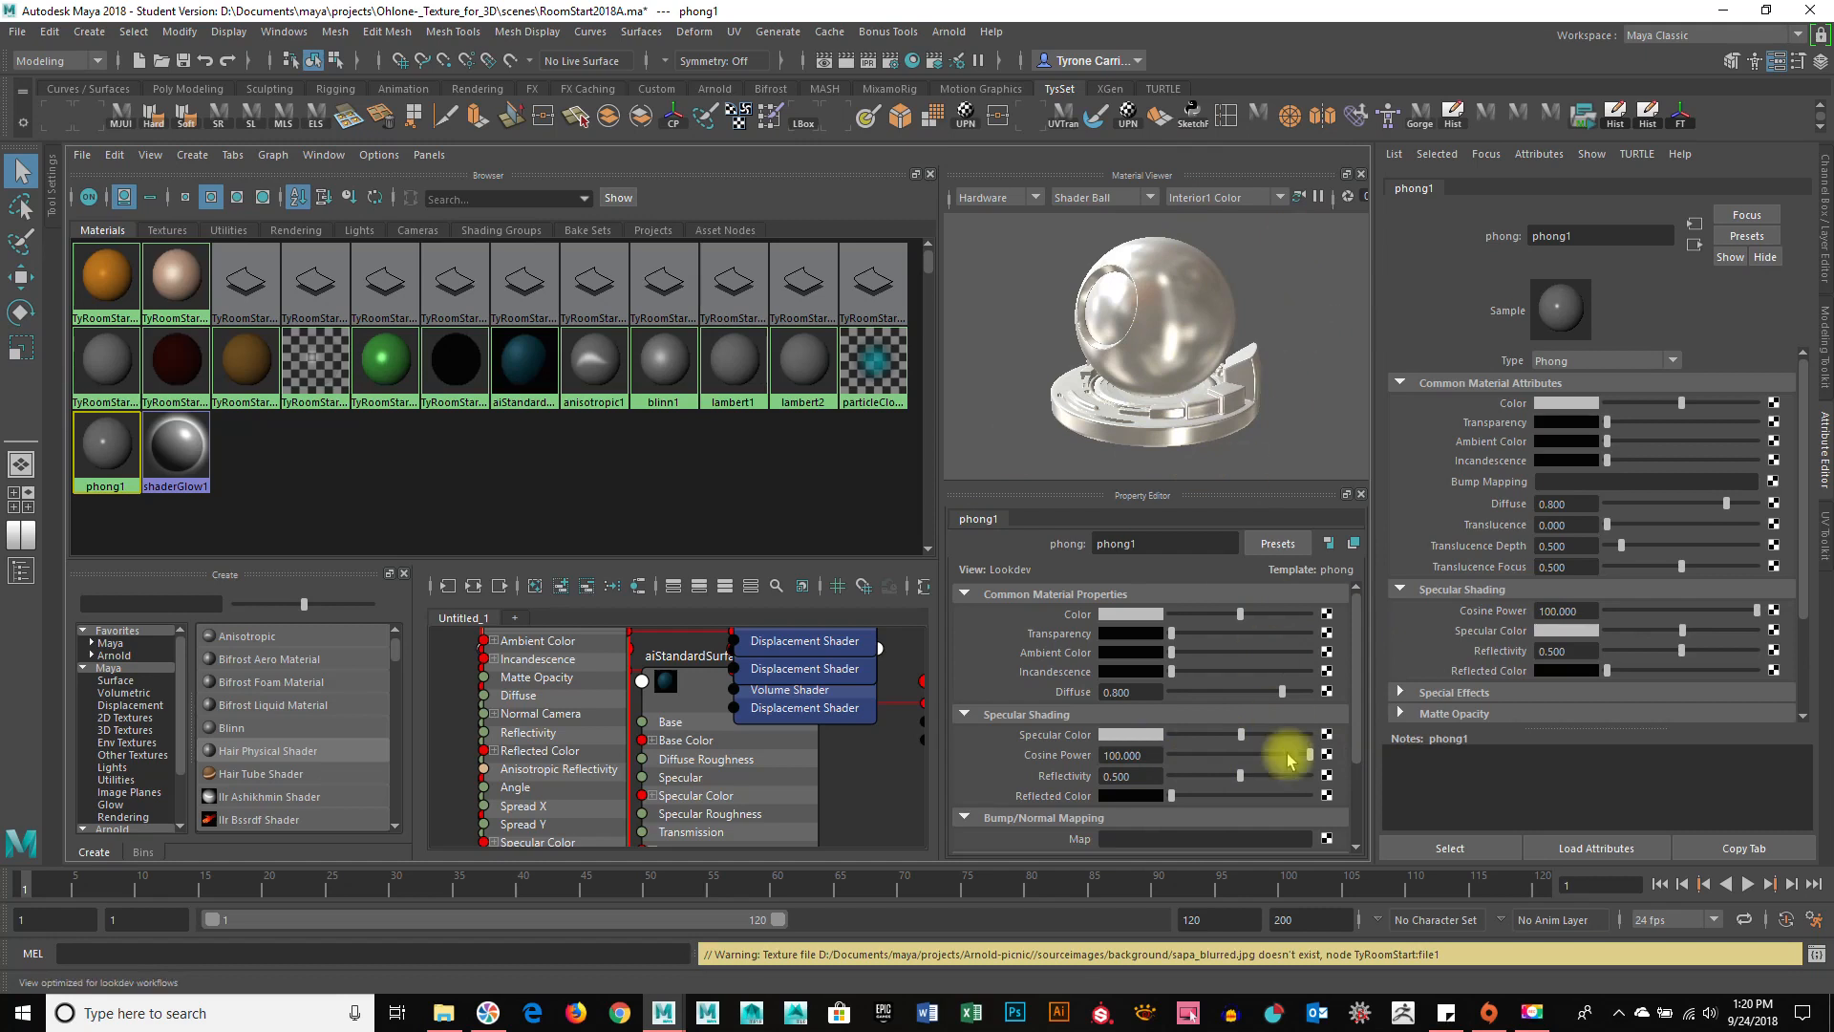
left_click_drag(1234, 734, 1242, 779)
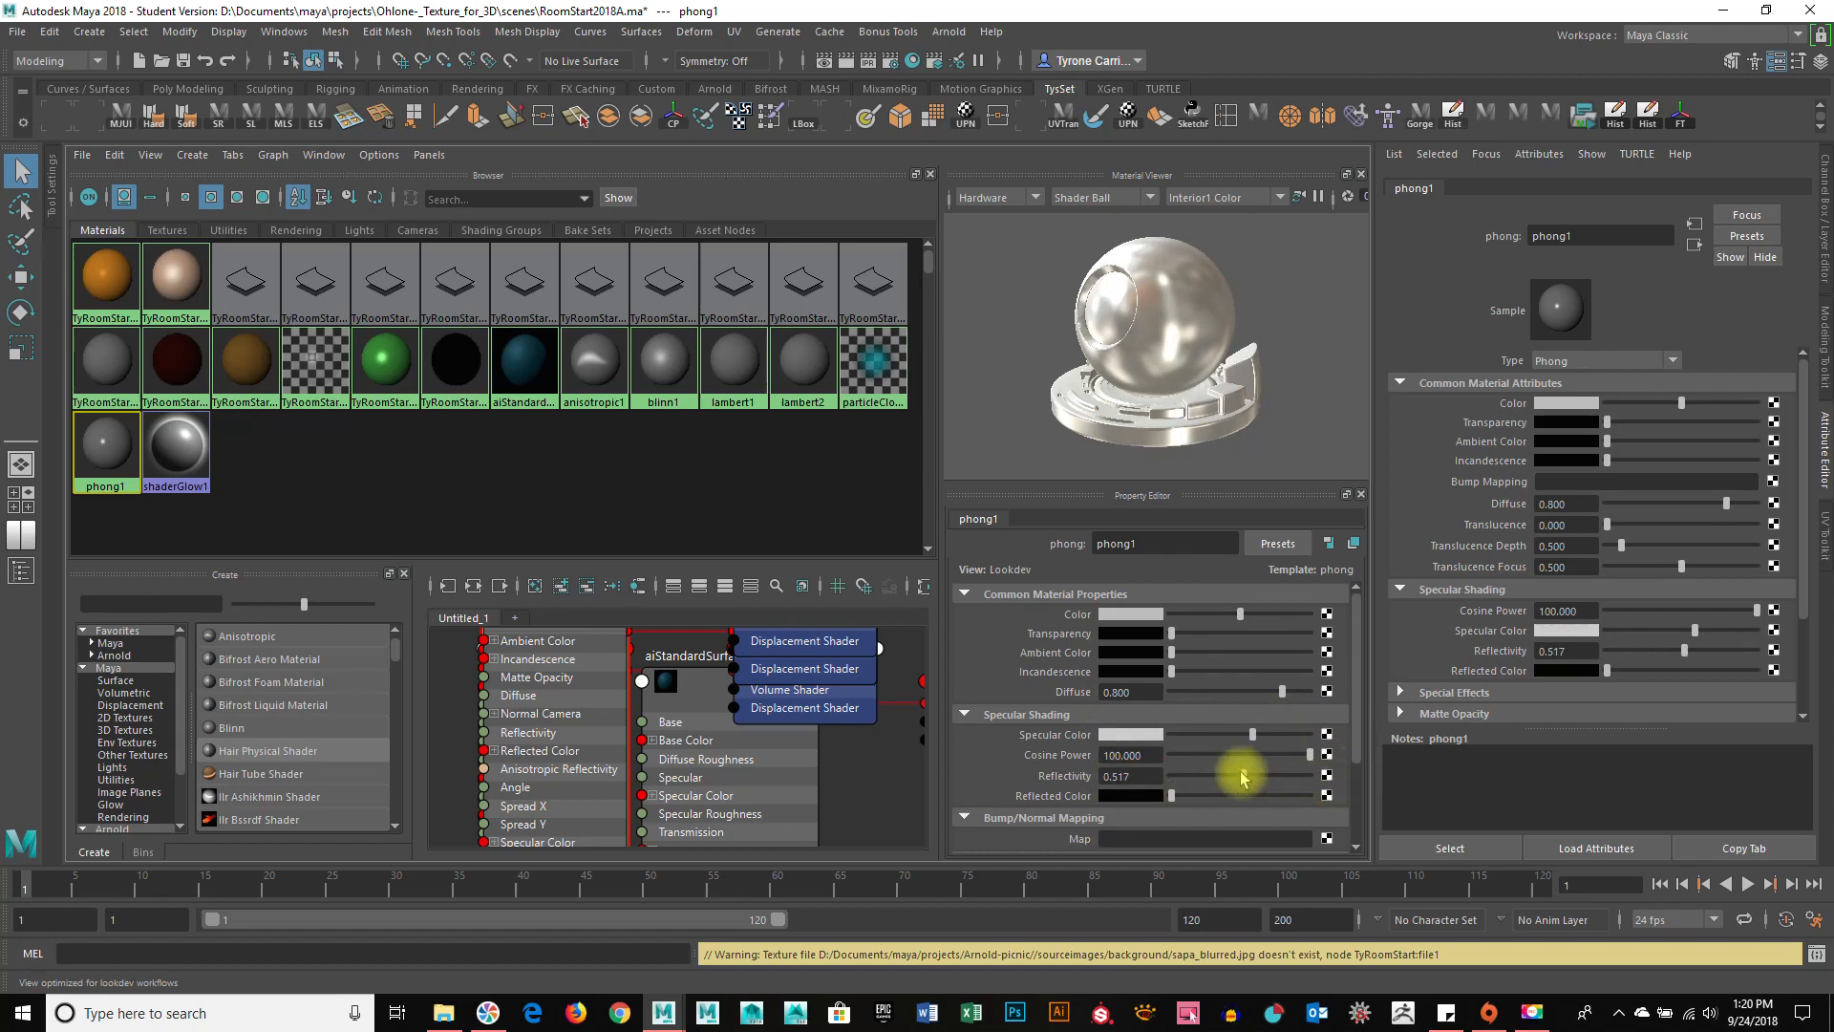
left_click(628, 499)
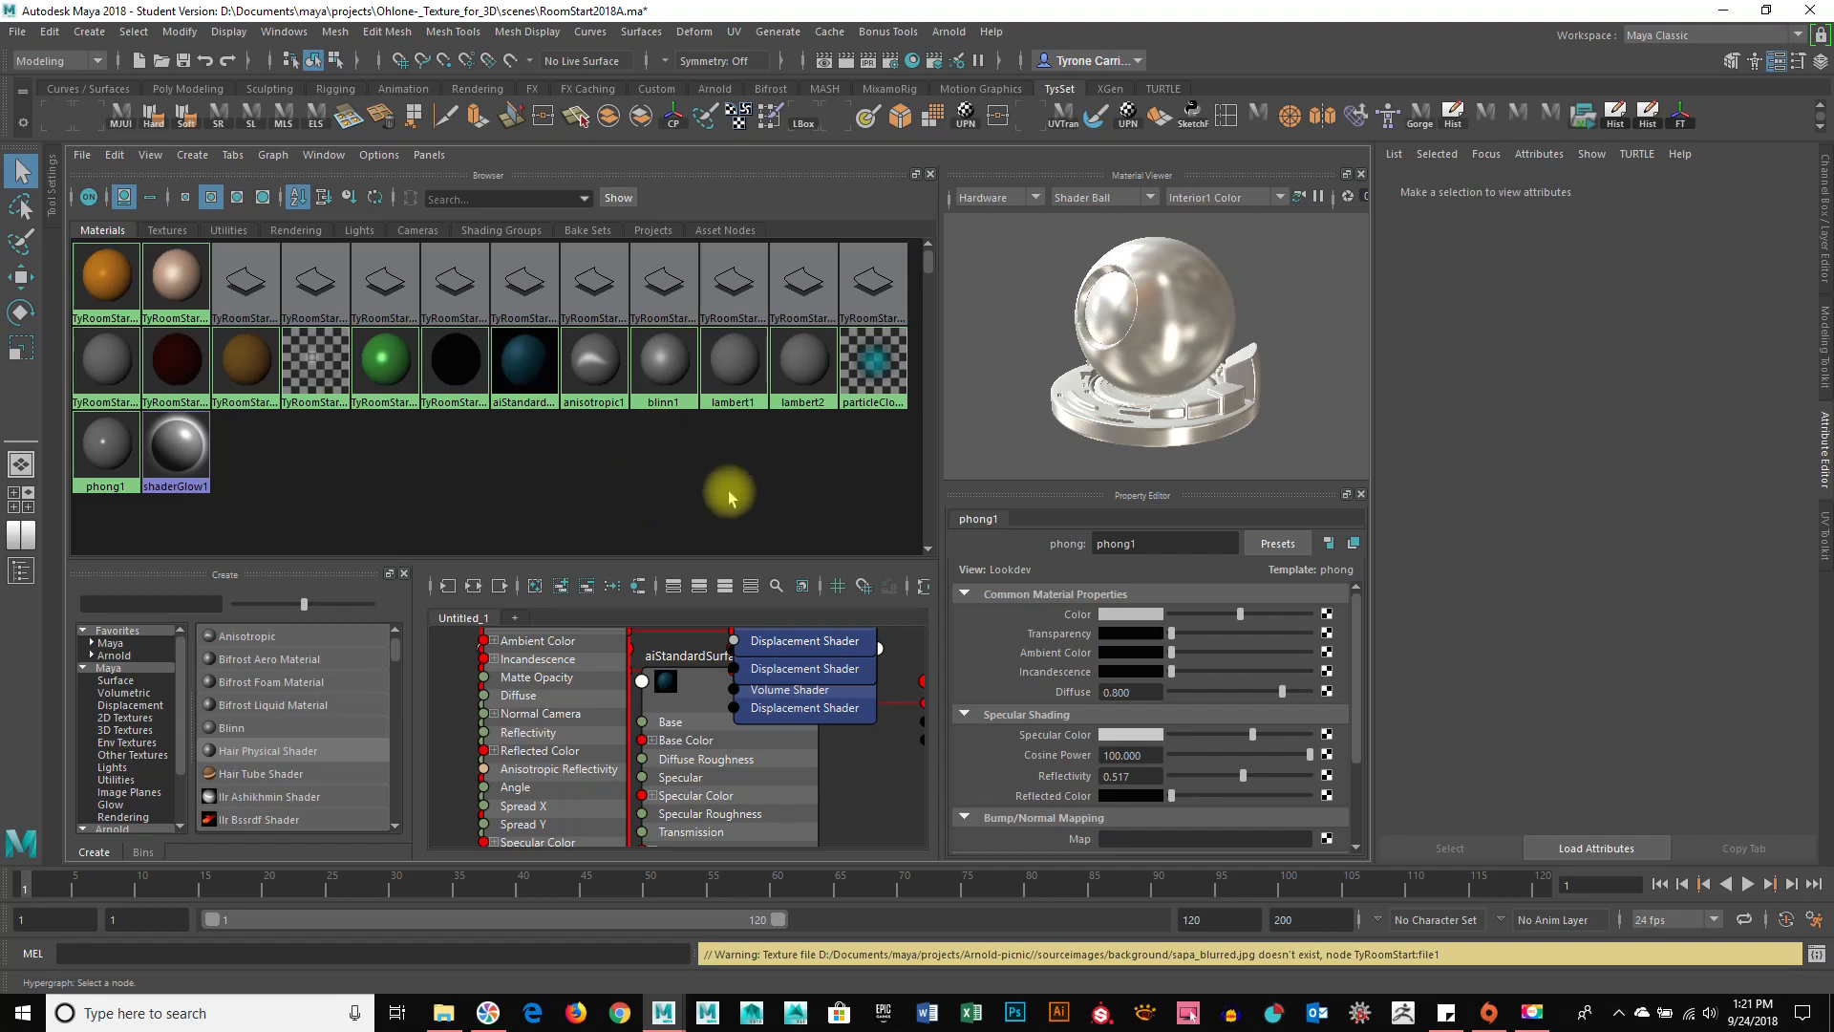
Show the render view and perspective view below the Hypershade, and enlarge the Hypershade's share of the layout.
key("space")
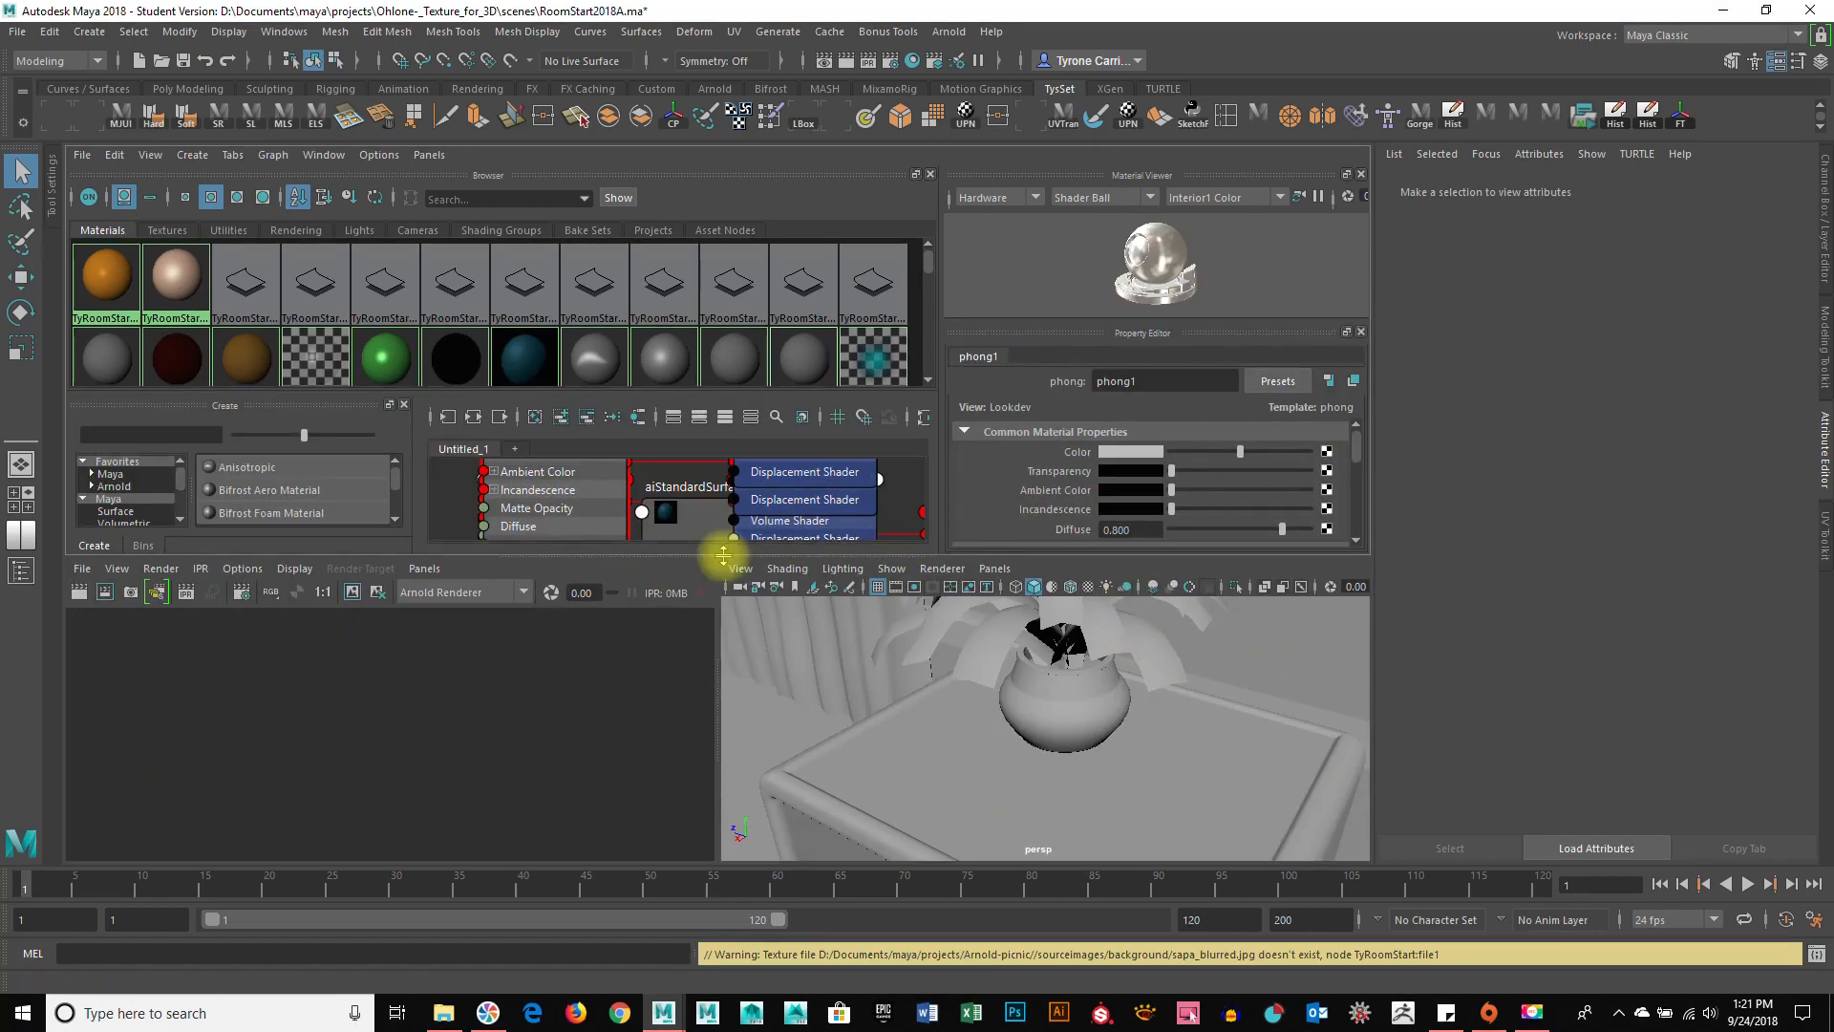
left_click_drag(729, 555, 729, 705)
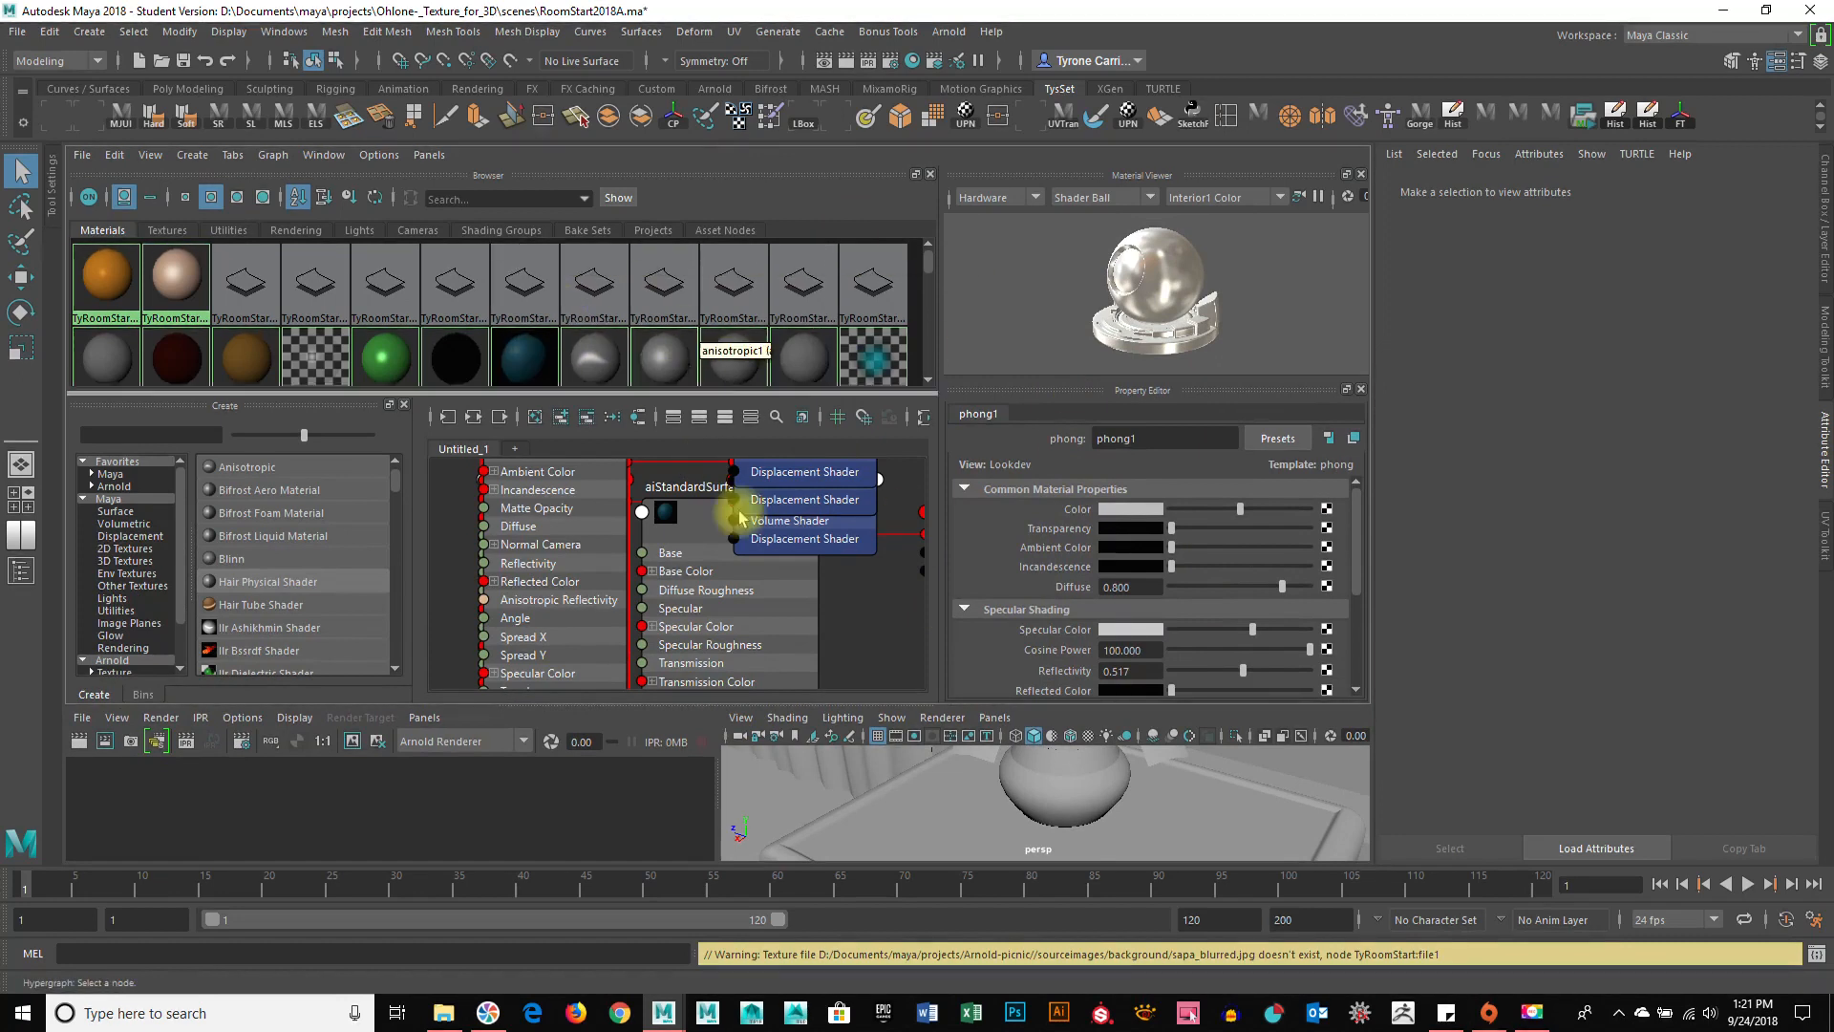
left_click(1363, 540)
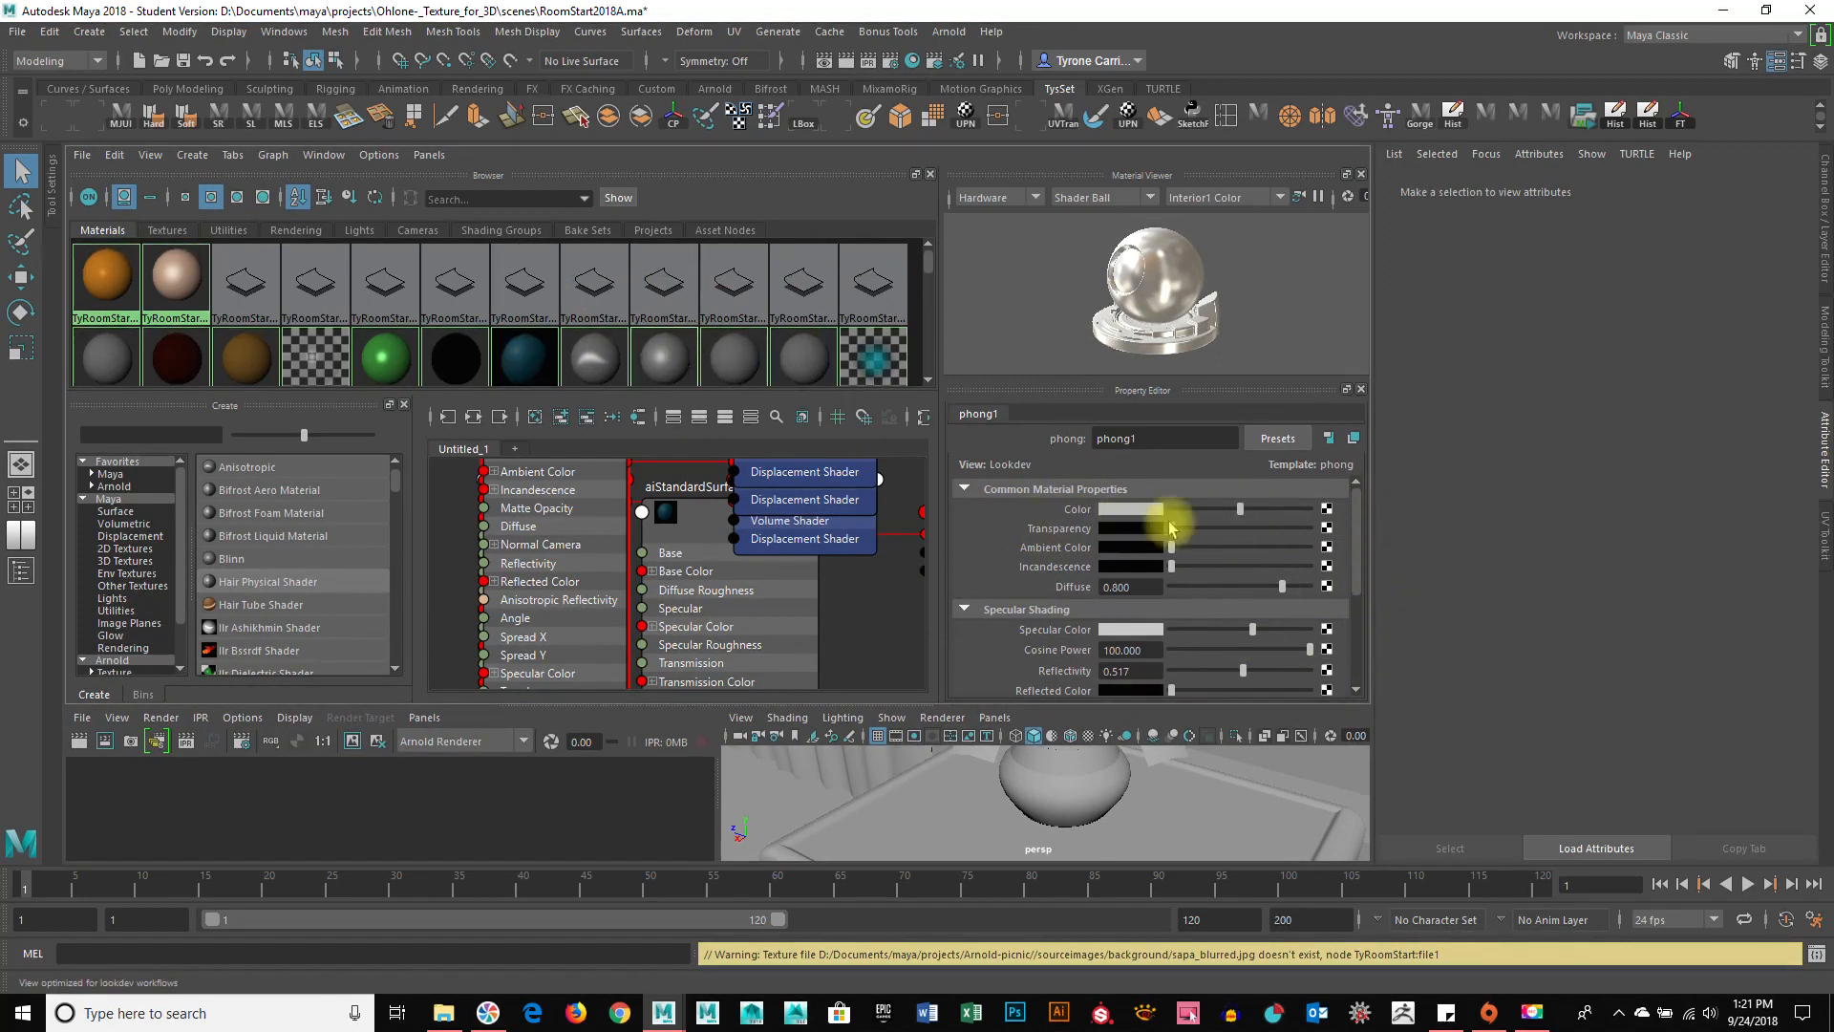
Select the anisotropic1 material to view its attributes and shader ball preview, and clear the selection.
left_click(593, 356)
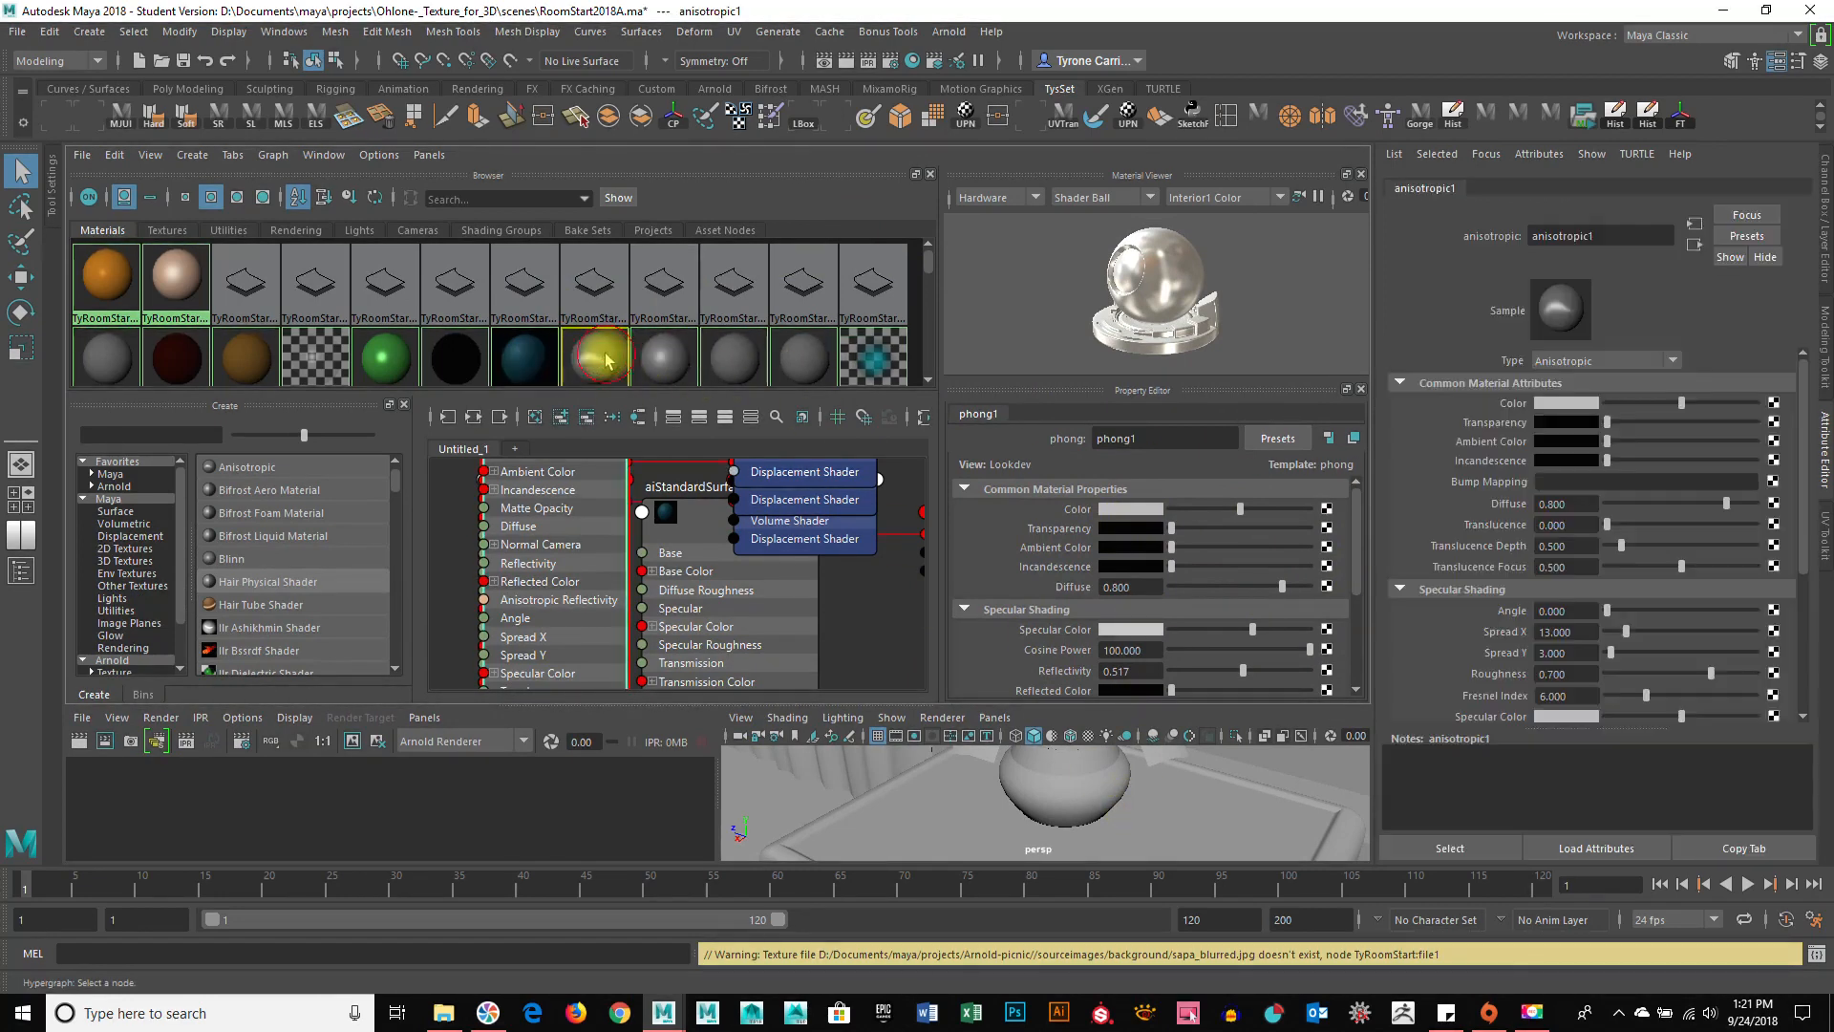
left_click(1550, 403)
left_click(1552, 404)
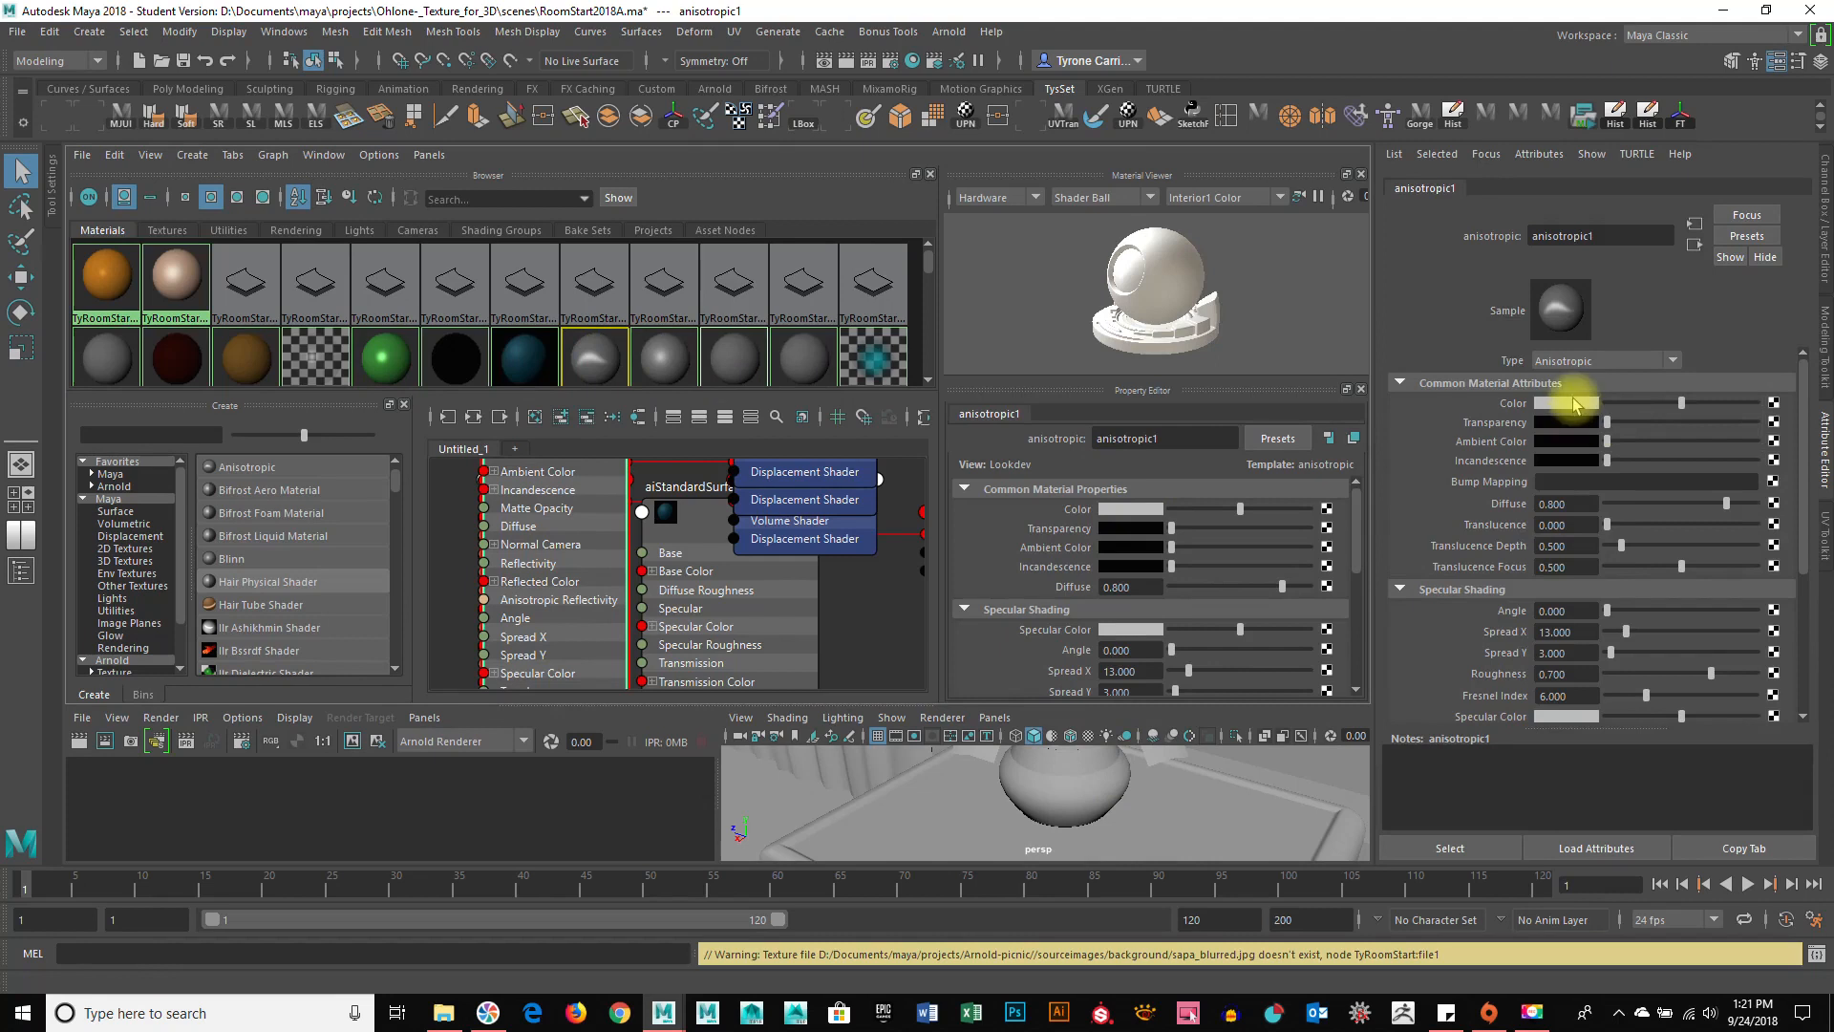
left_click(1575, 400)
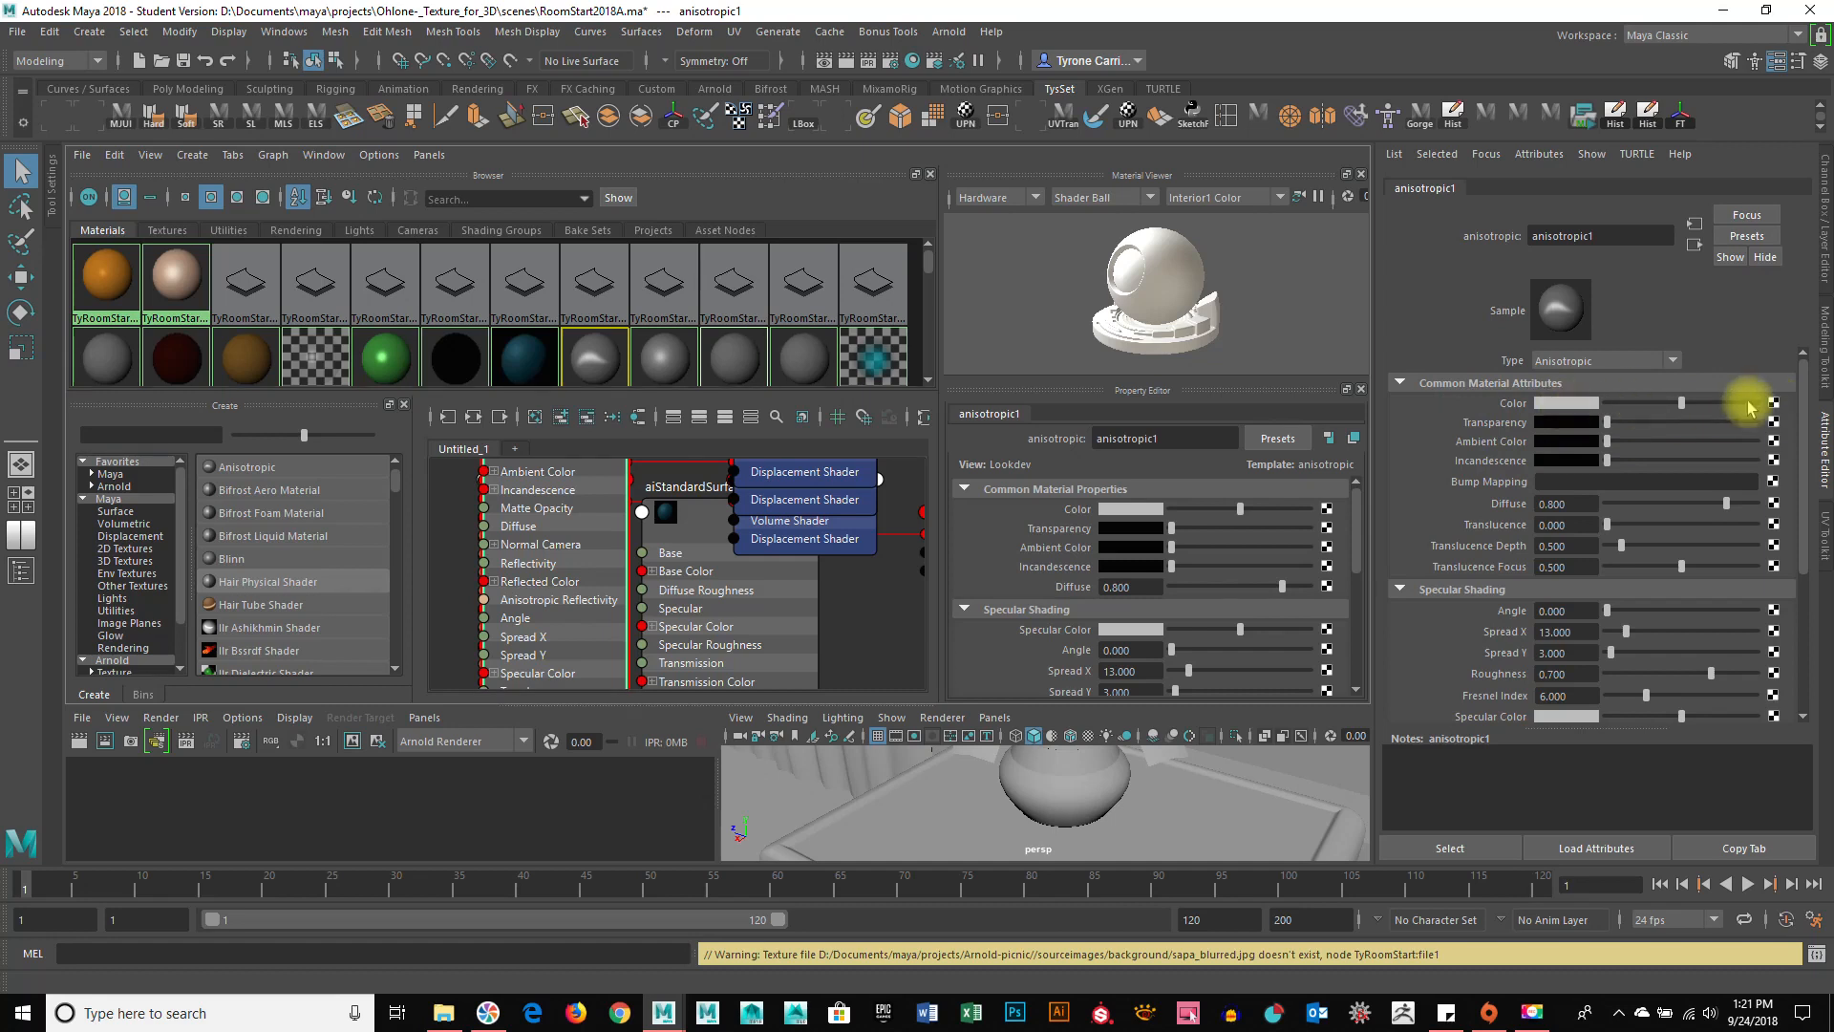
left_click(917, 627)
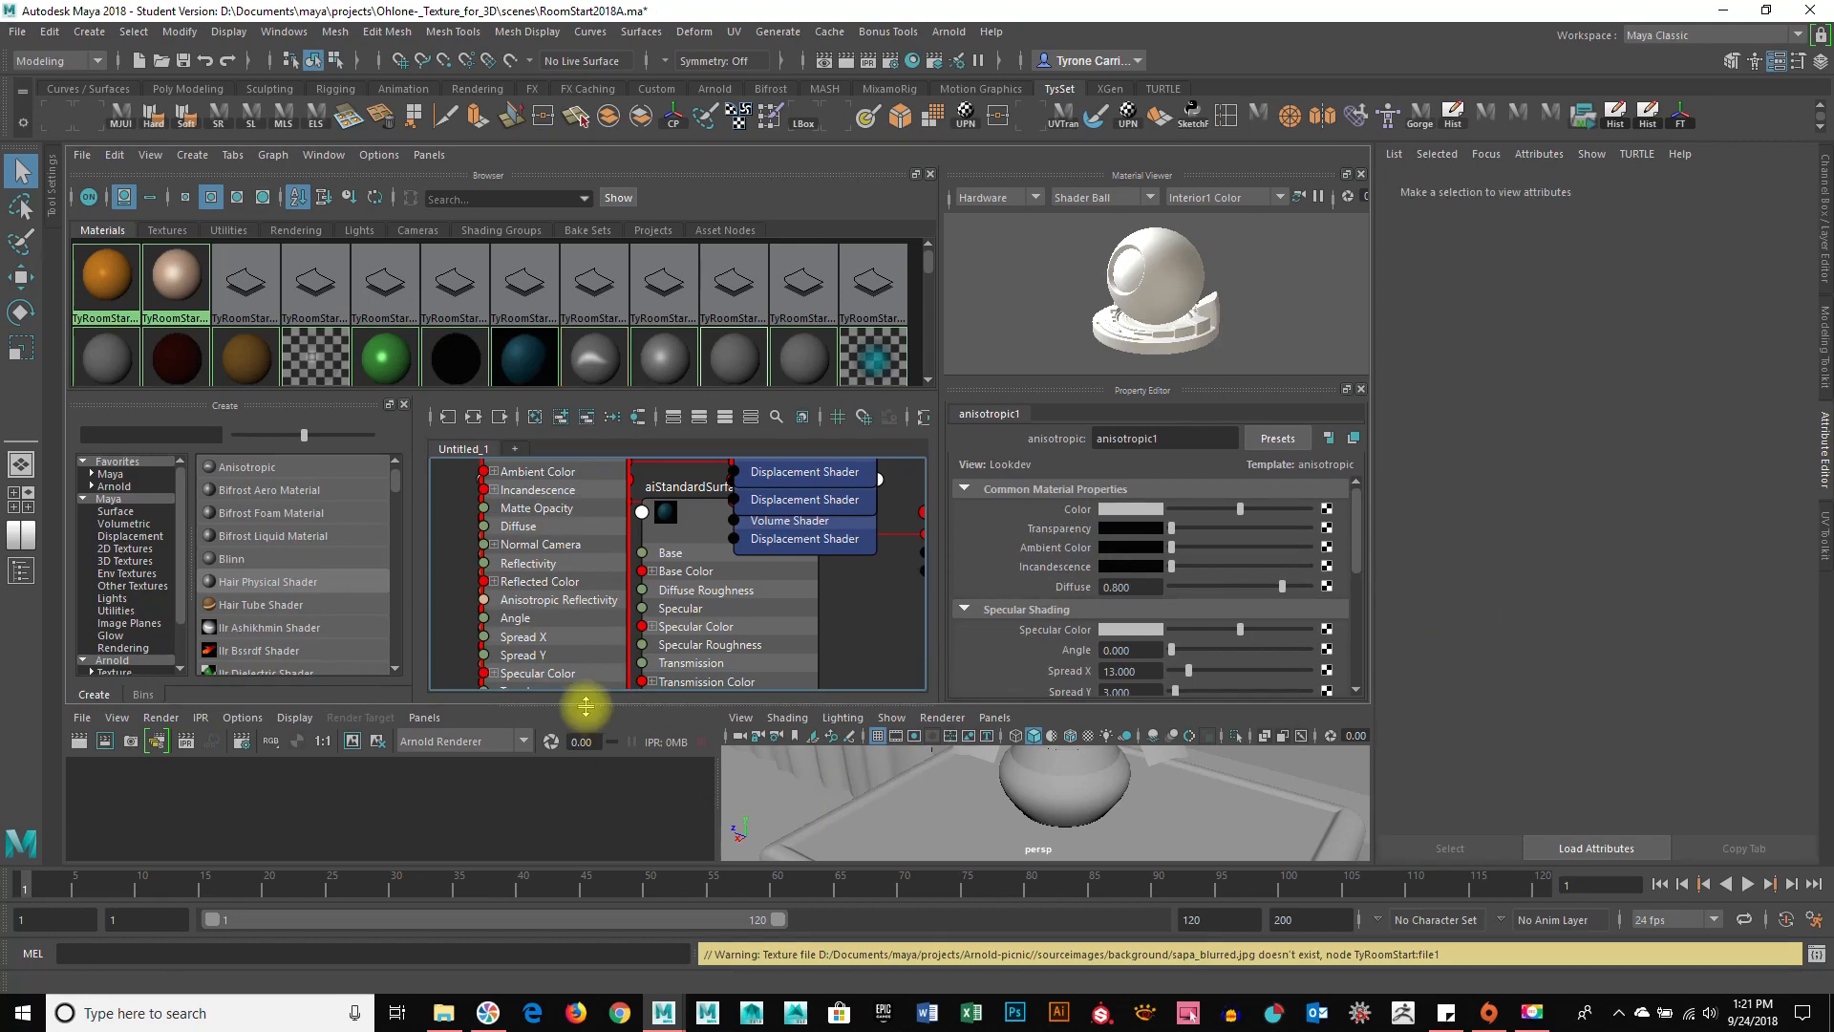
Shrink the Hypershade's share of the layout to enlarge the render and perspective views, and select the side table under the plant.
left_click_drag(586, 704, 587, 537)
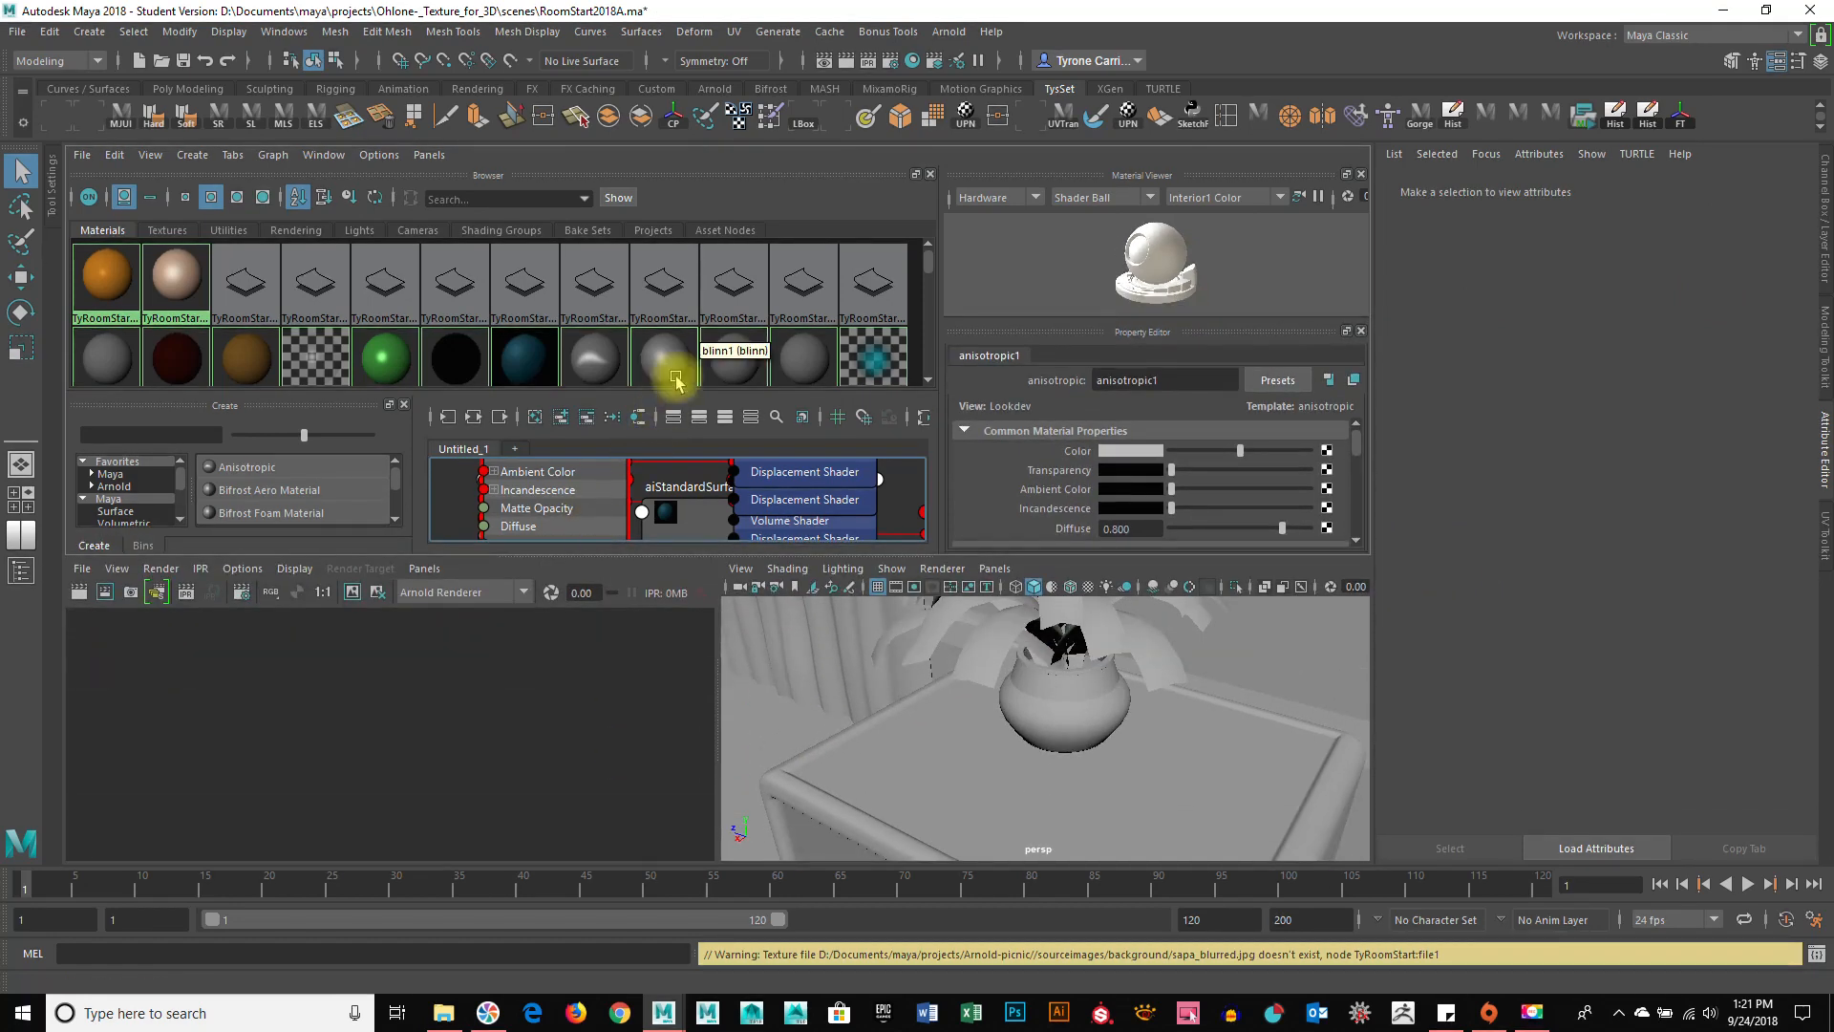
left_click(569, 750)
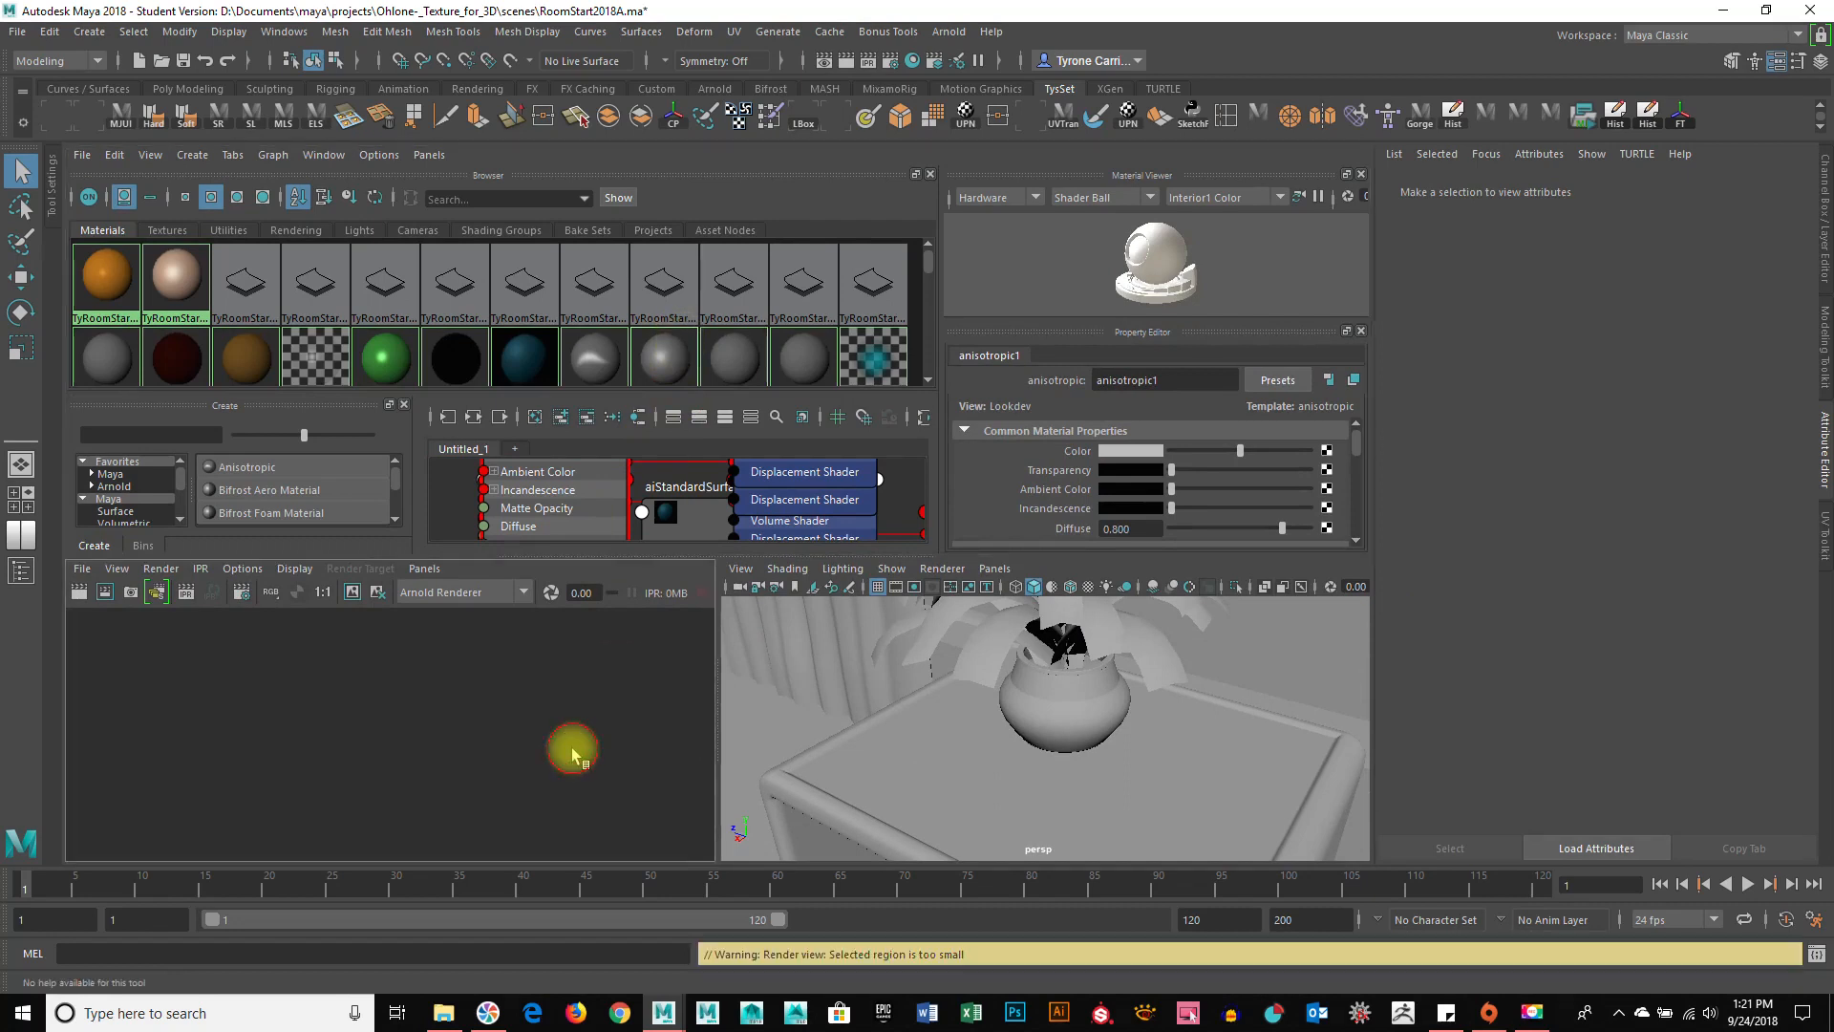
scroll(1200, 734, "down", 6)
left_click(1098, 742)
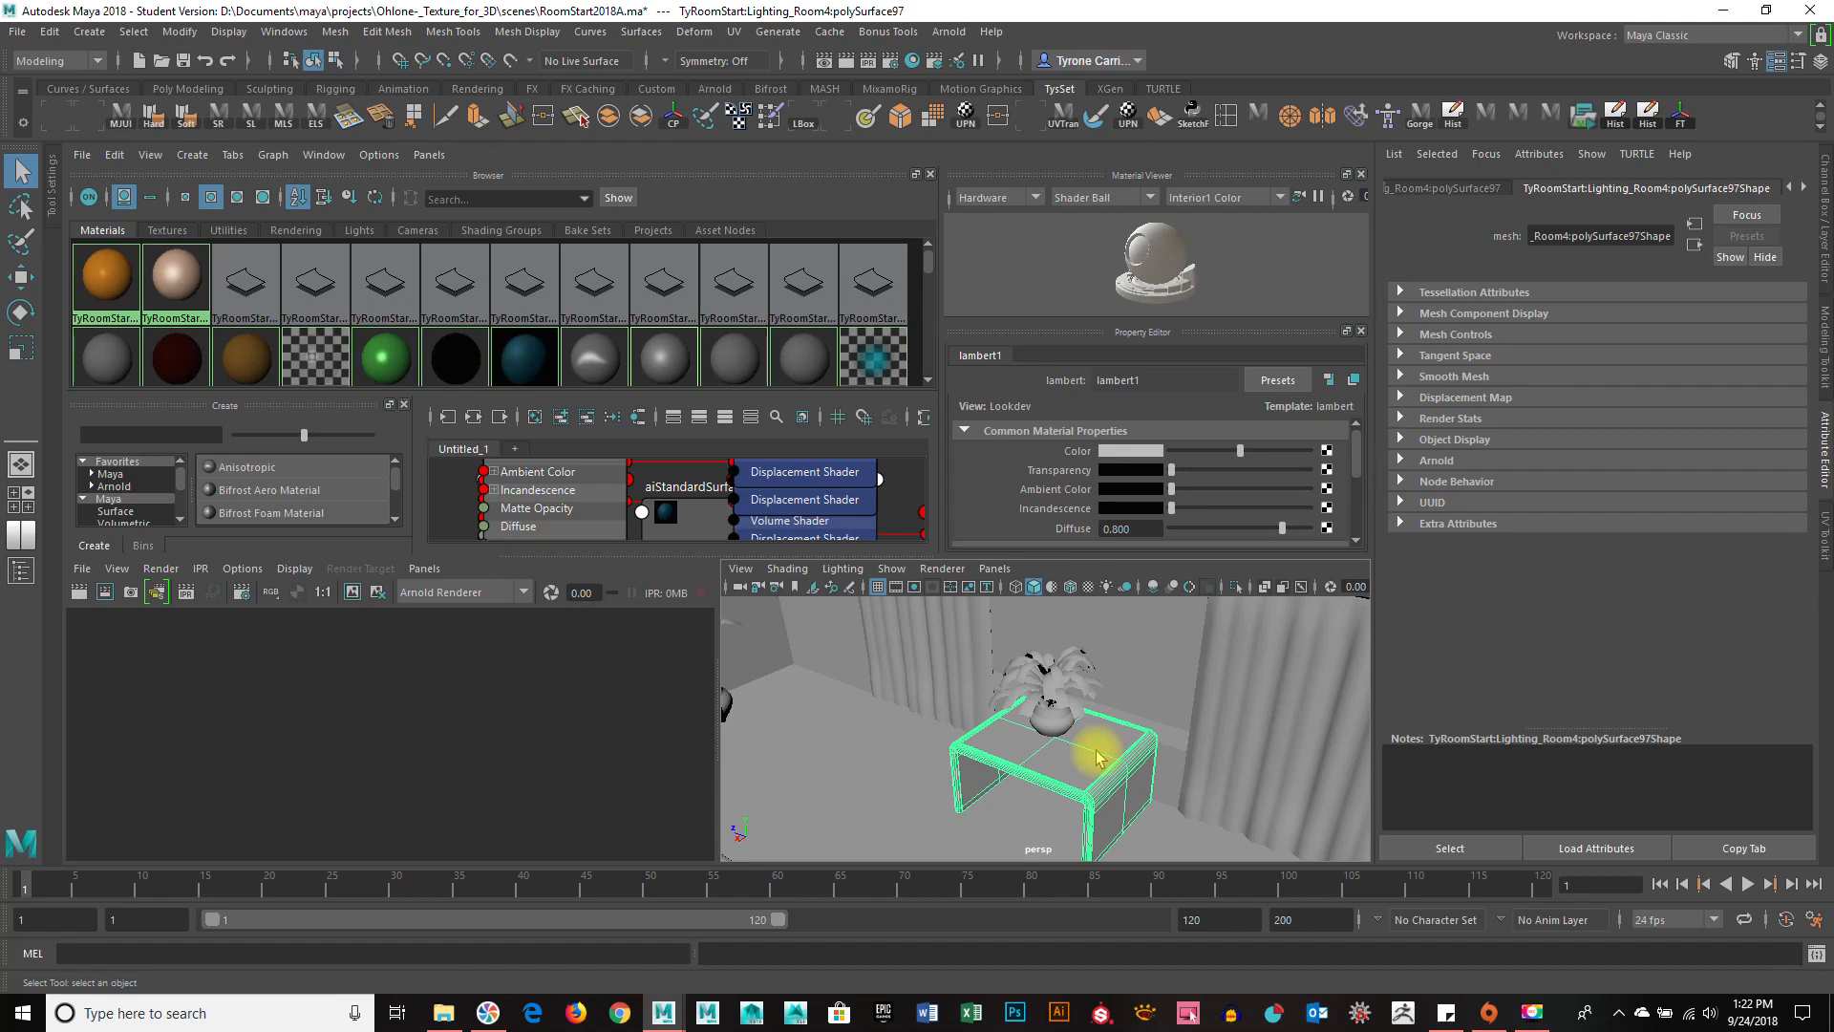
mouse_move(721, 731)
left_mouse_down()
mouse_move(619, 721)
mouse_move(733, 722)
left_mouse_up()
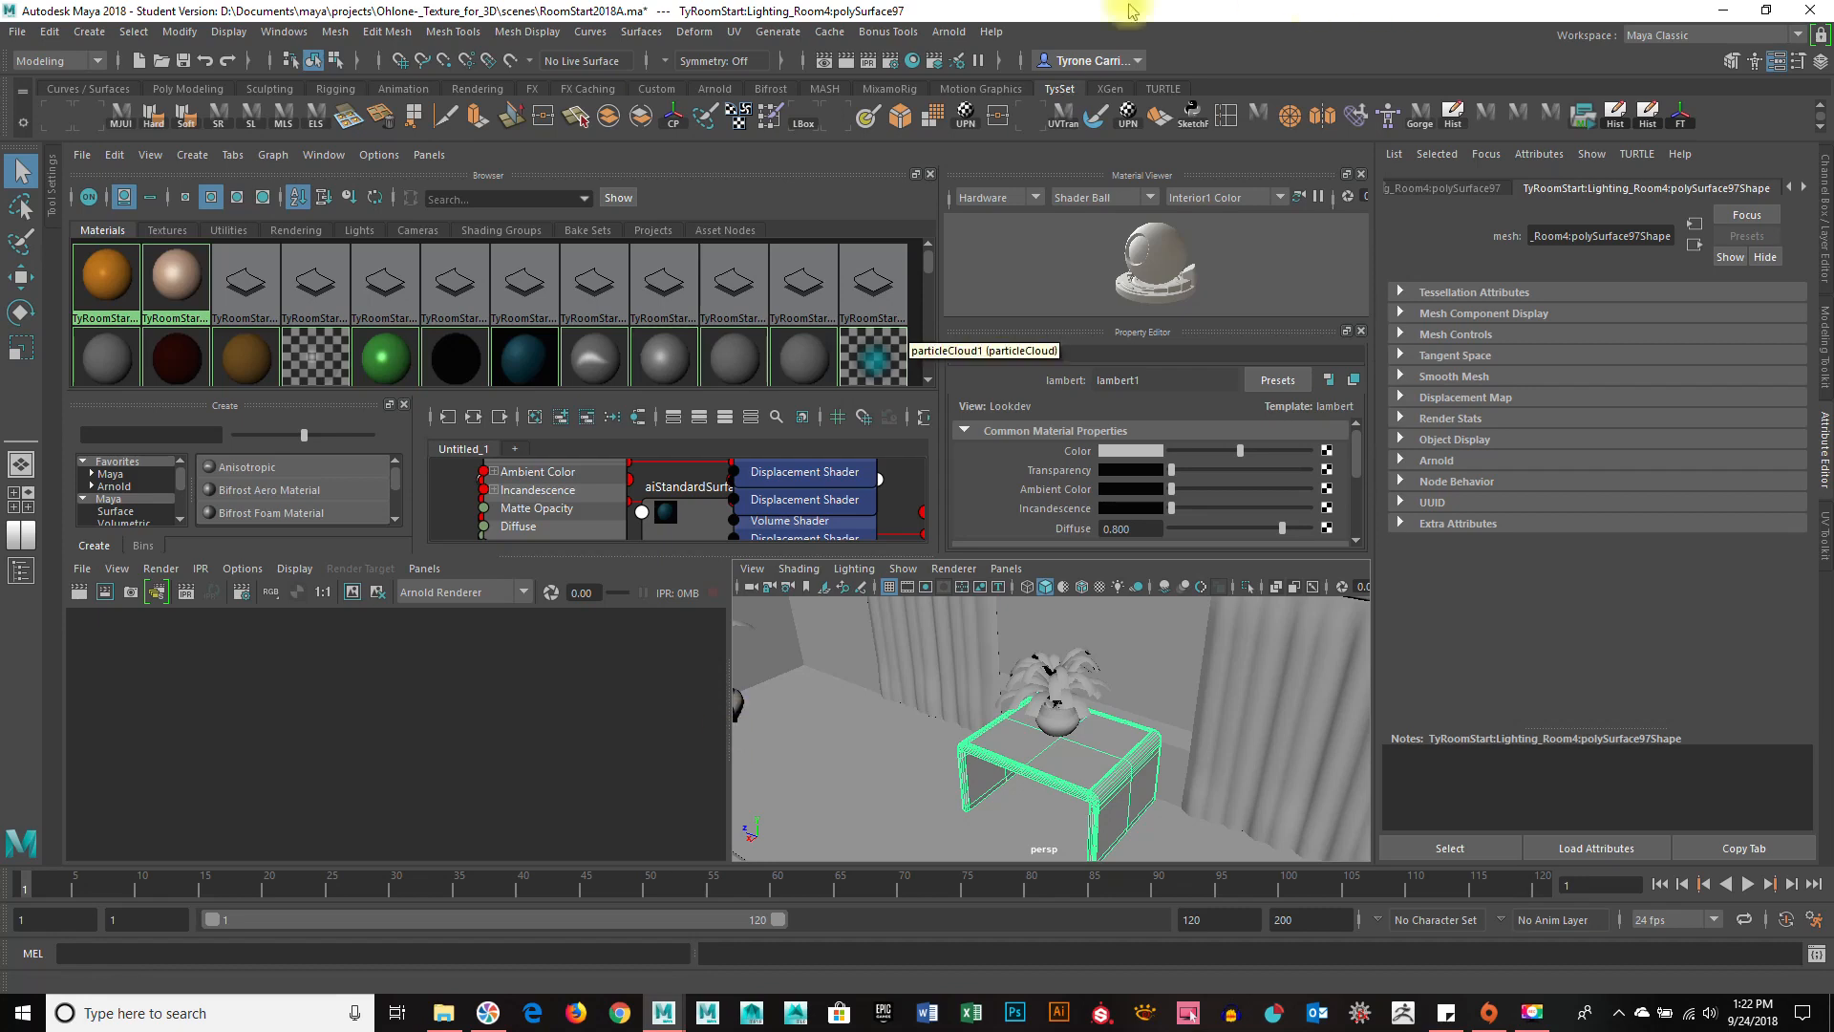
Check the installed Maya version in the product information and close it.
left_click(991, 32)
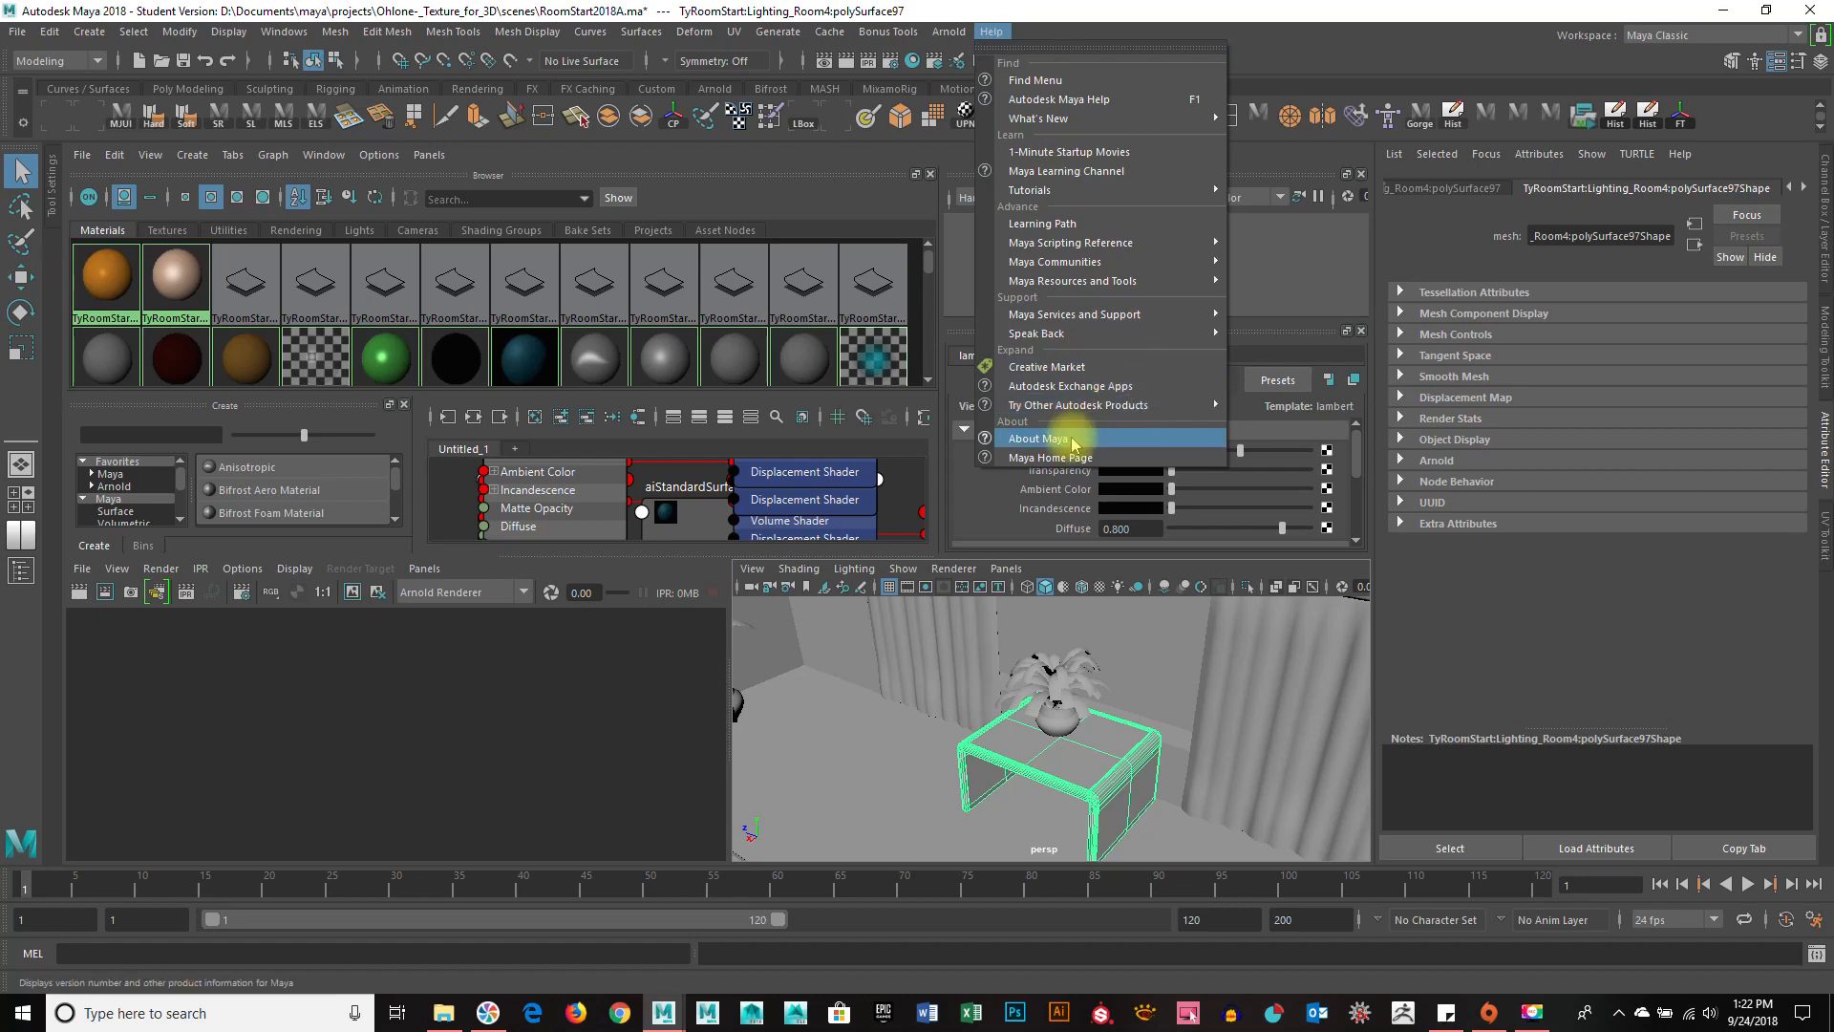
left_click(1041, 438)
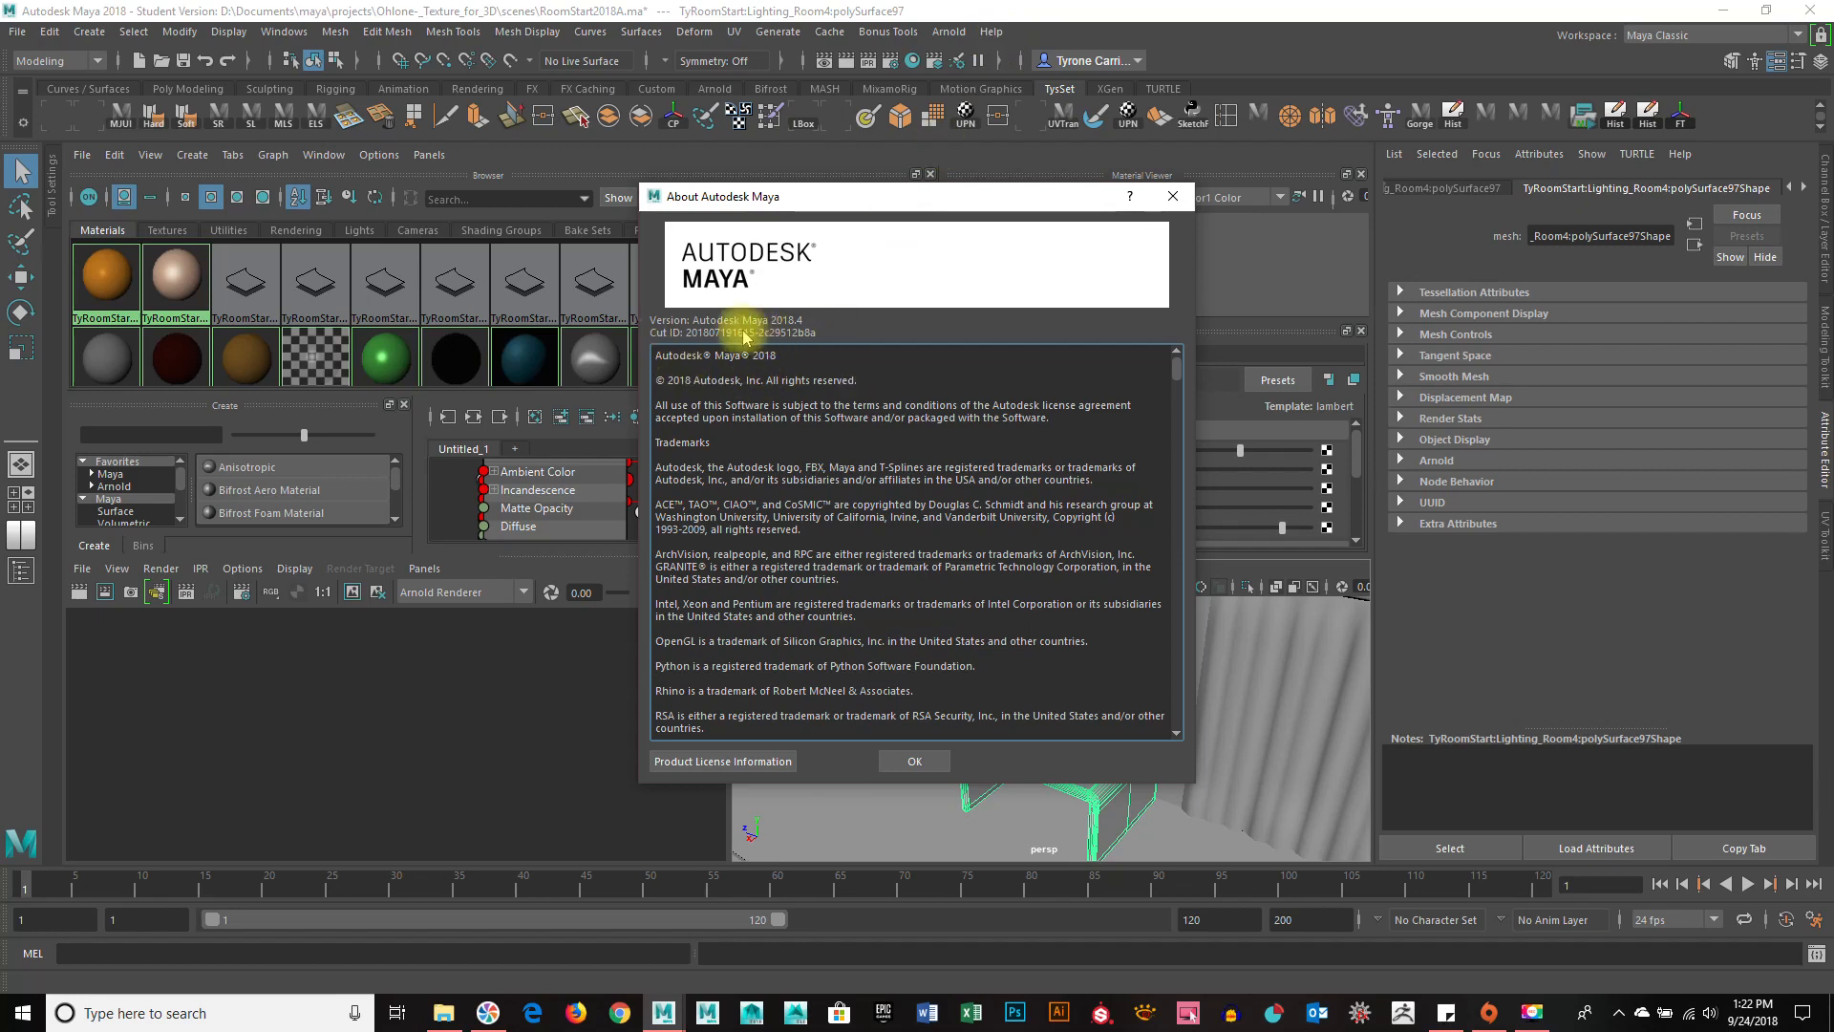
left_click(914, 761)
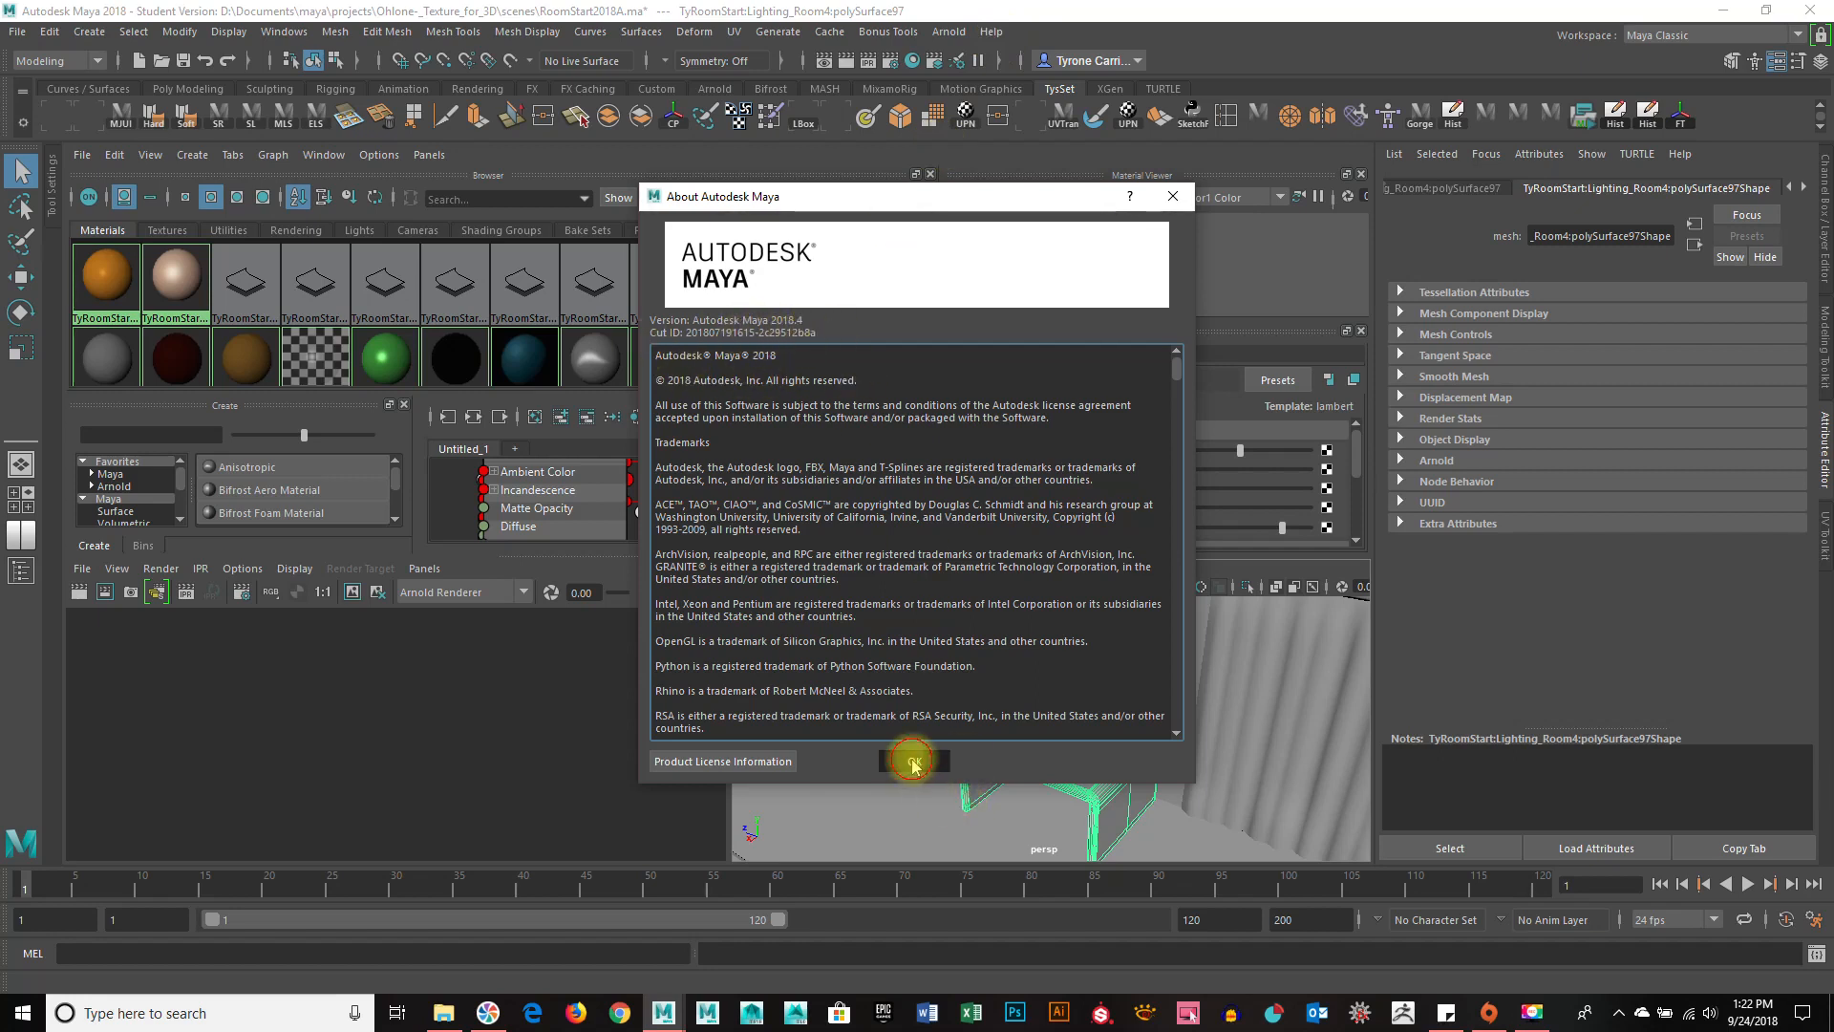
left_click(914, 761)
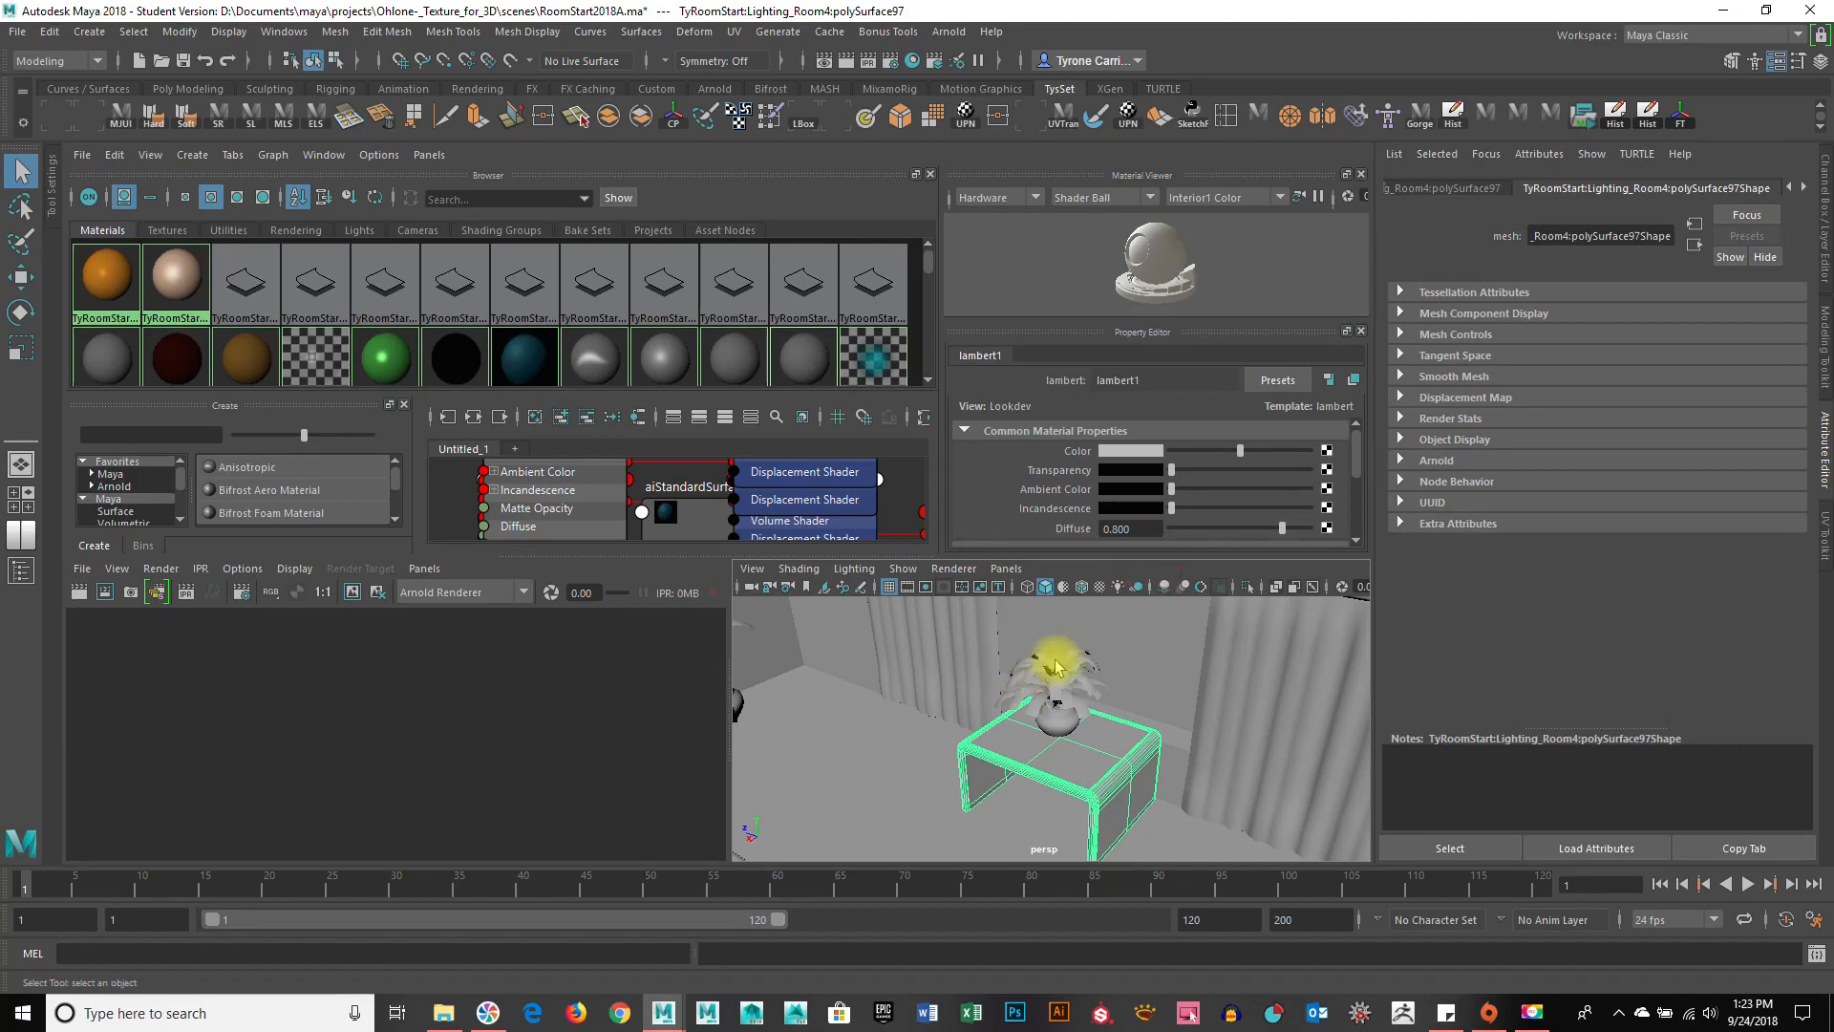
Maximize the perspective view, switch its renderer to Arnold, enlarge the Arnold viewport options window and start rendering.
key("space")
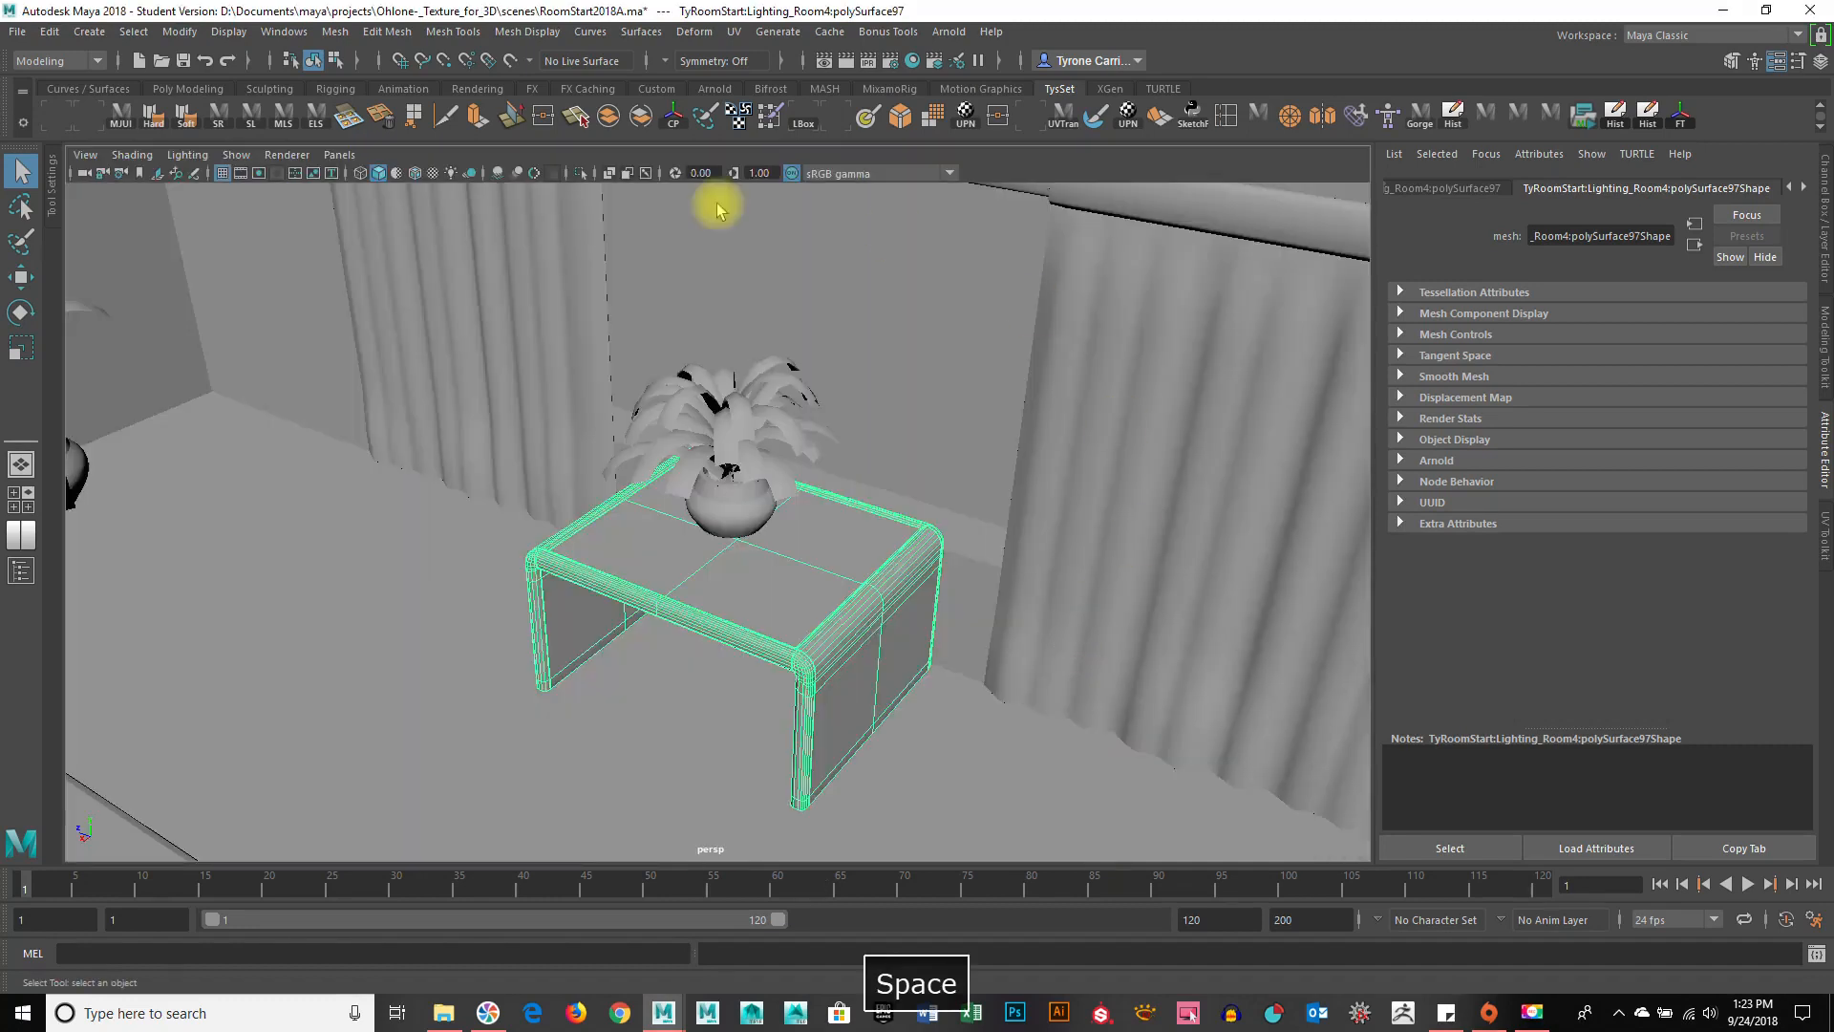
left_click(290, 155)
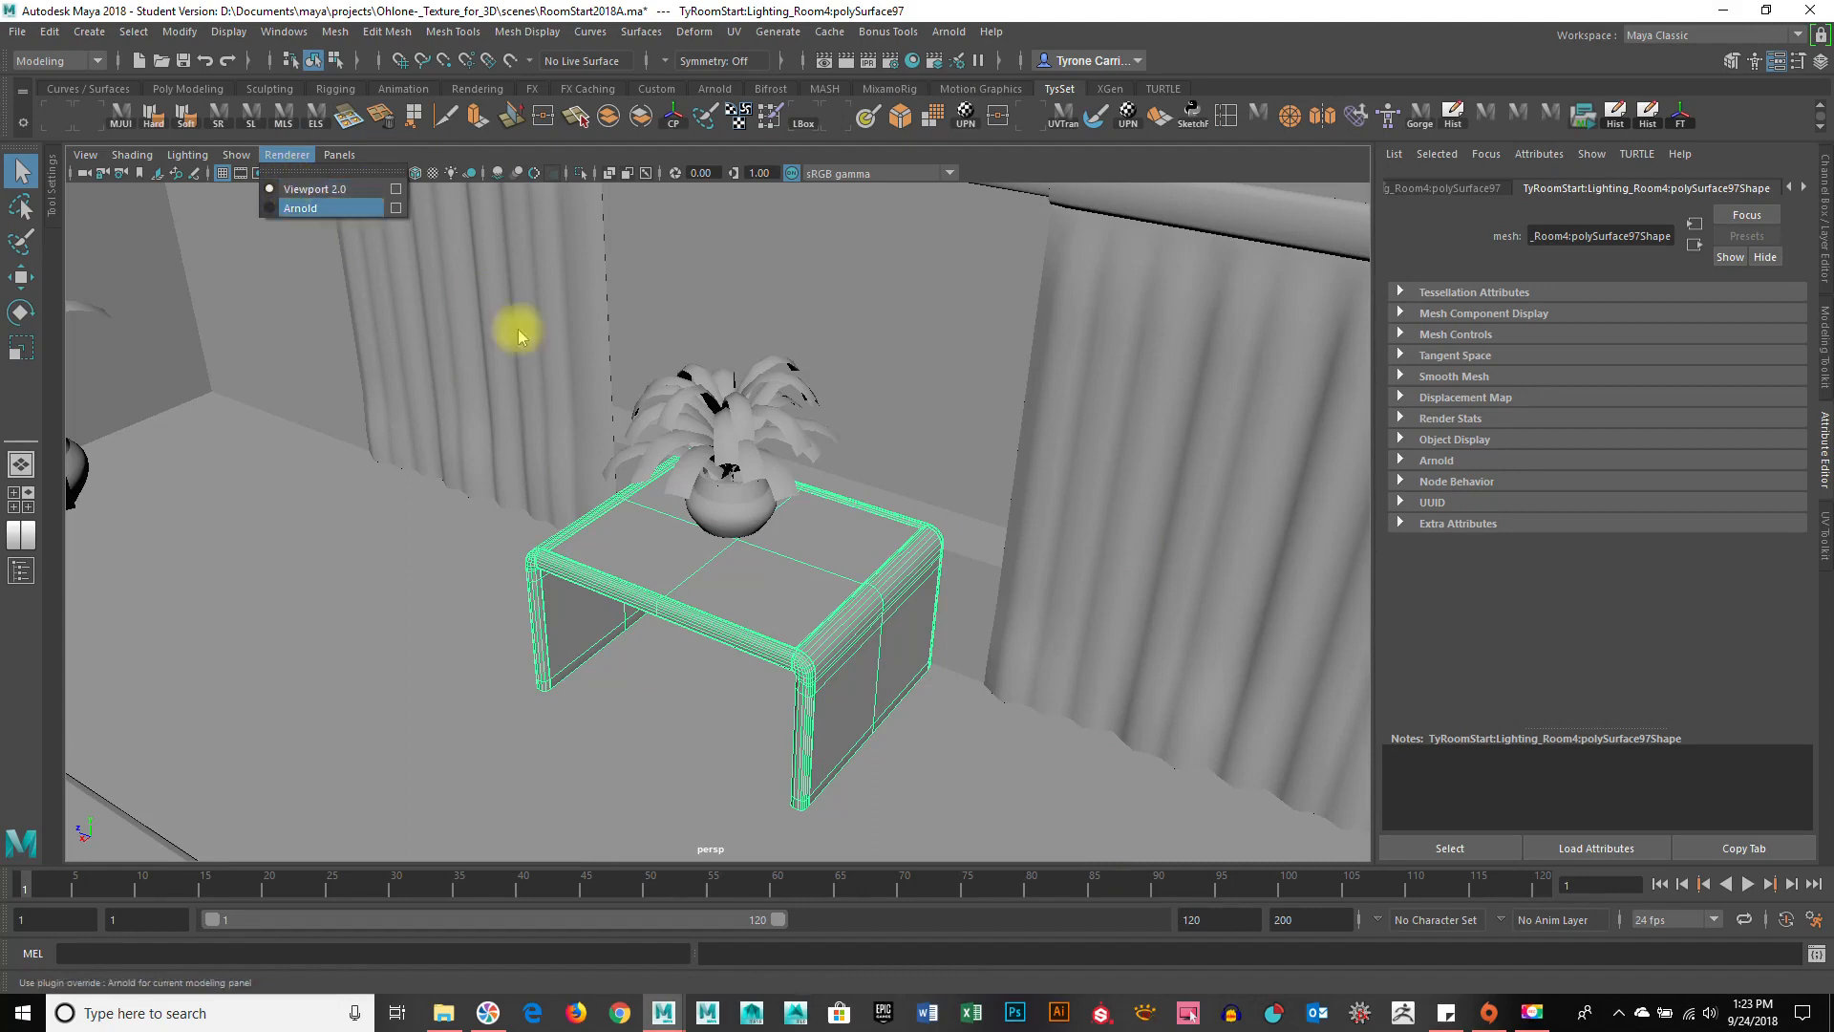
left_click(289, 208)
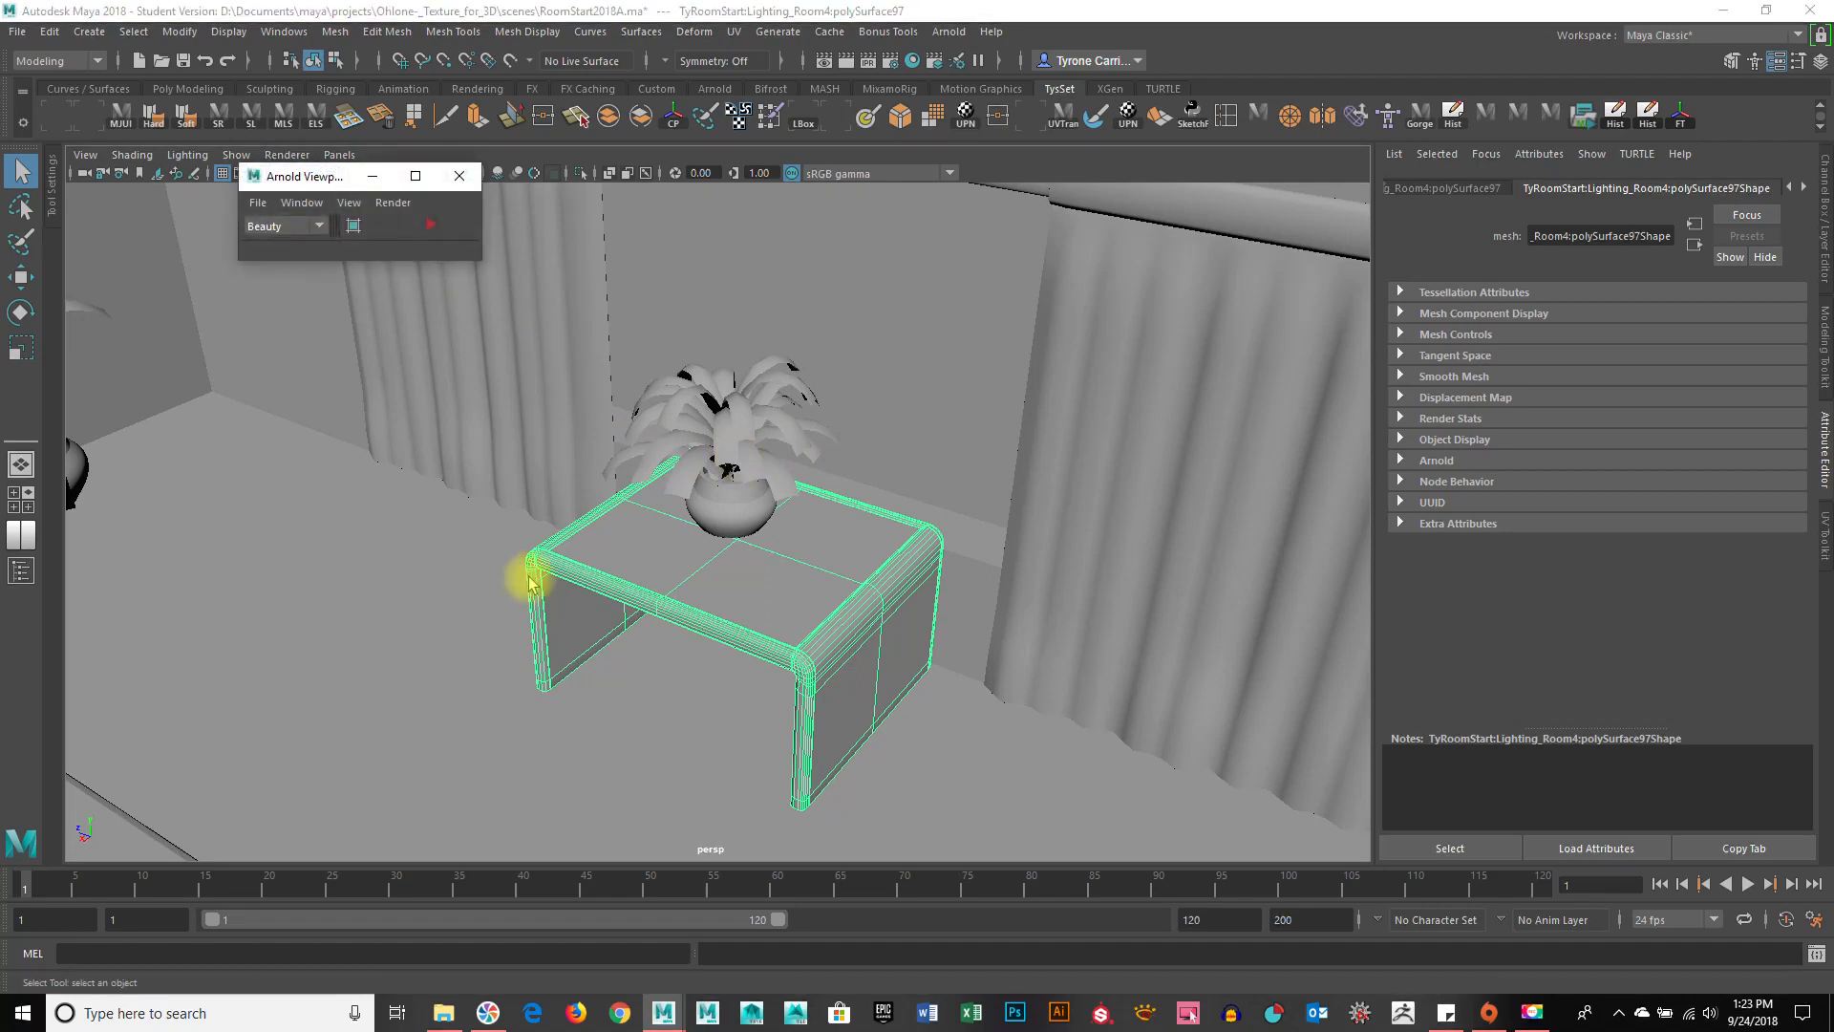
left_click_drag(475, 267, 788, 490)
left_click_drag(603, 188, 454, 236)
left_click(591, 272)
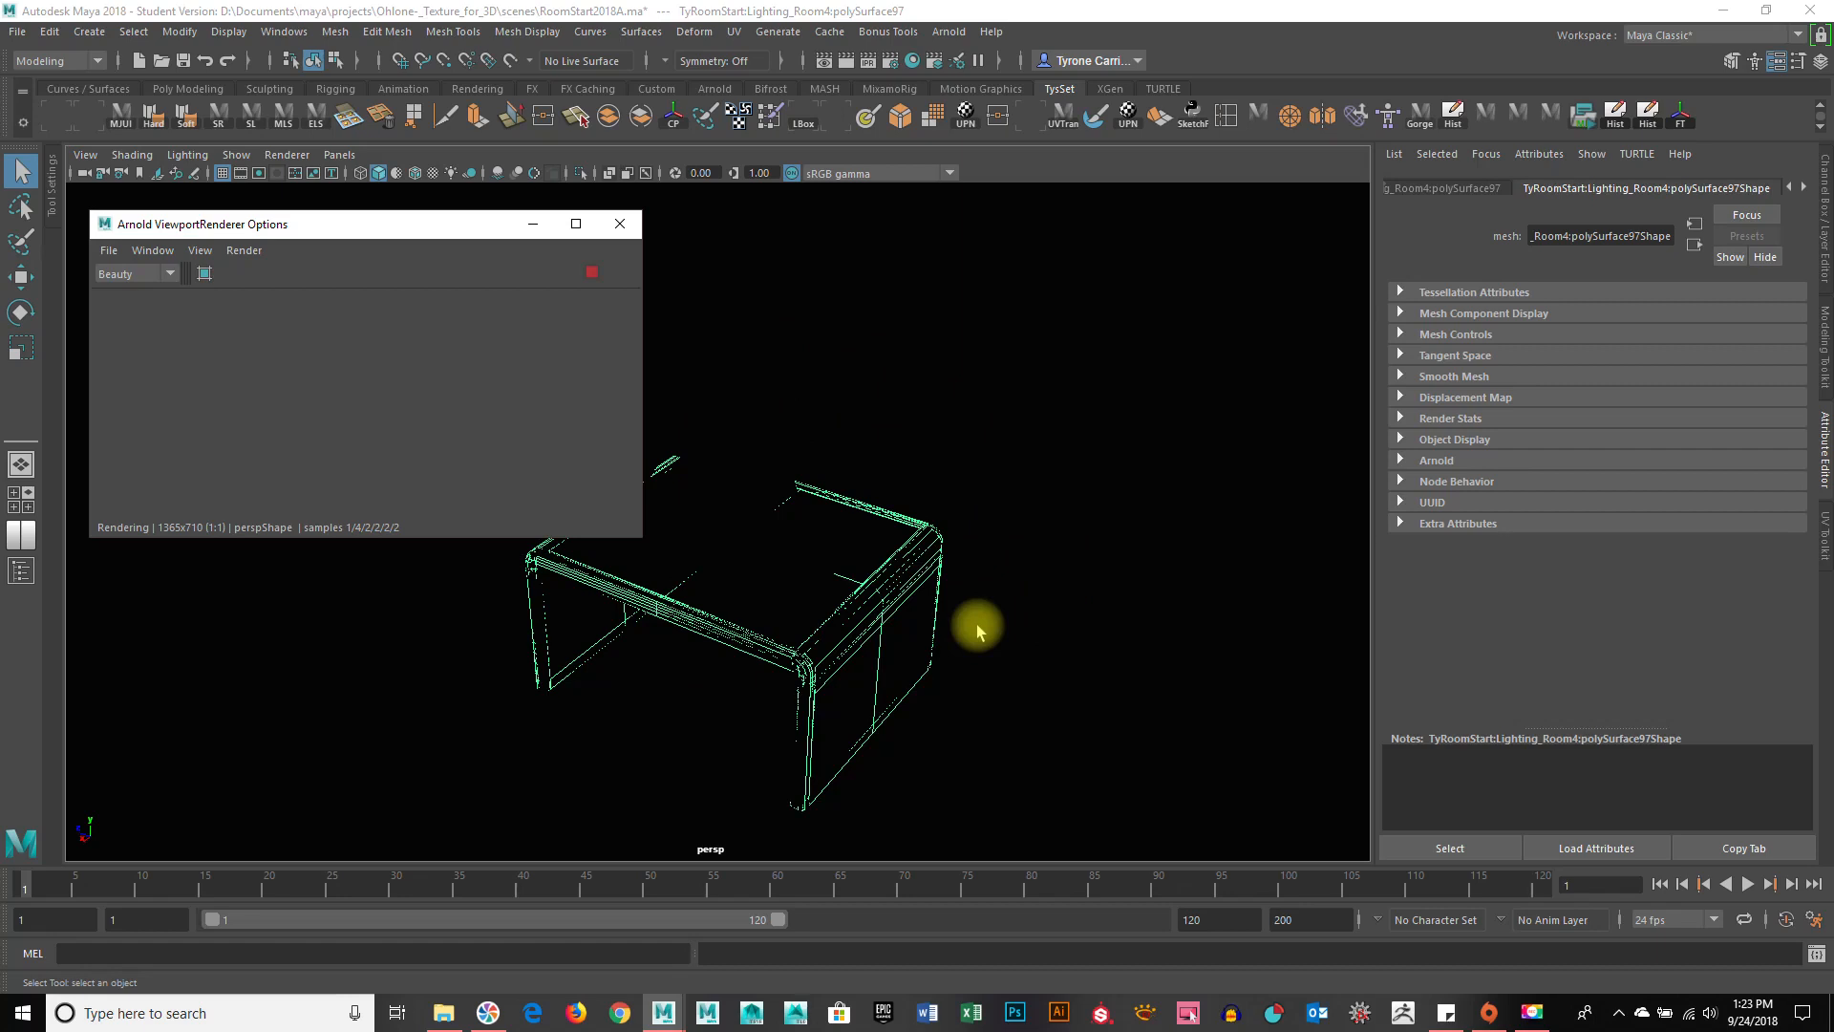
Stop the Arnold viewport render, close its options window and set the perspective view back to Viewport 2.0.
left_click(592, 273)
left_click(620, 224)
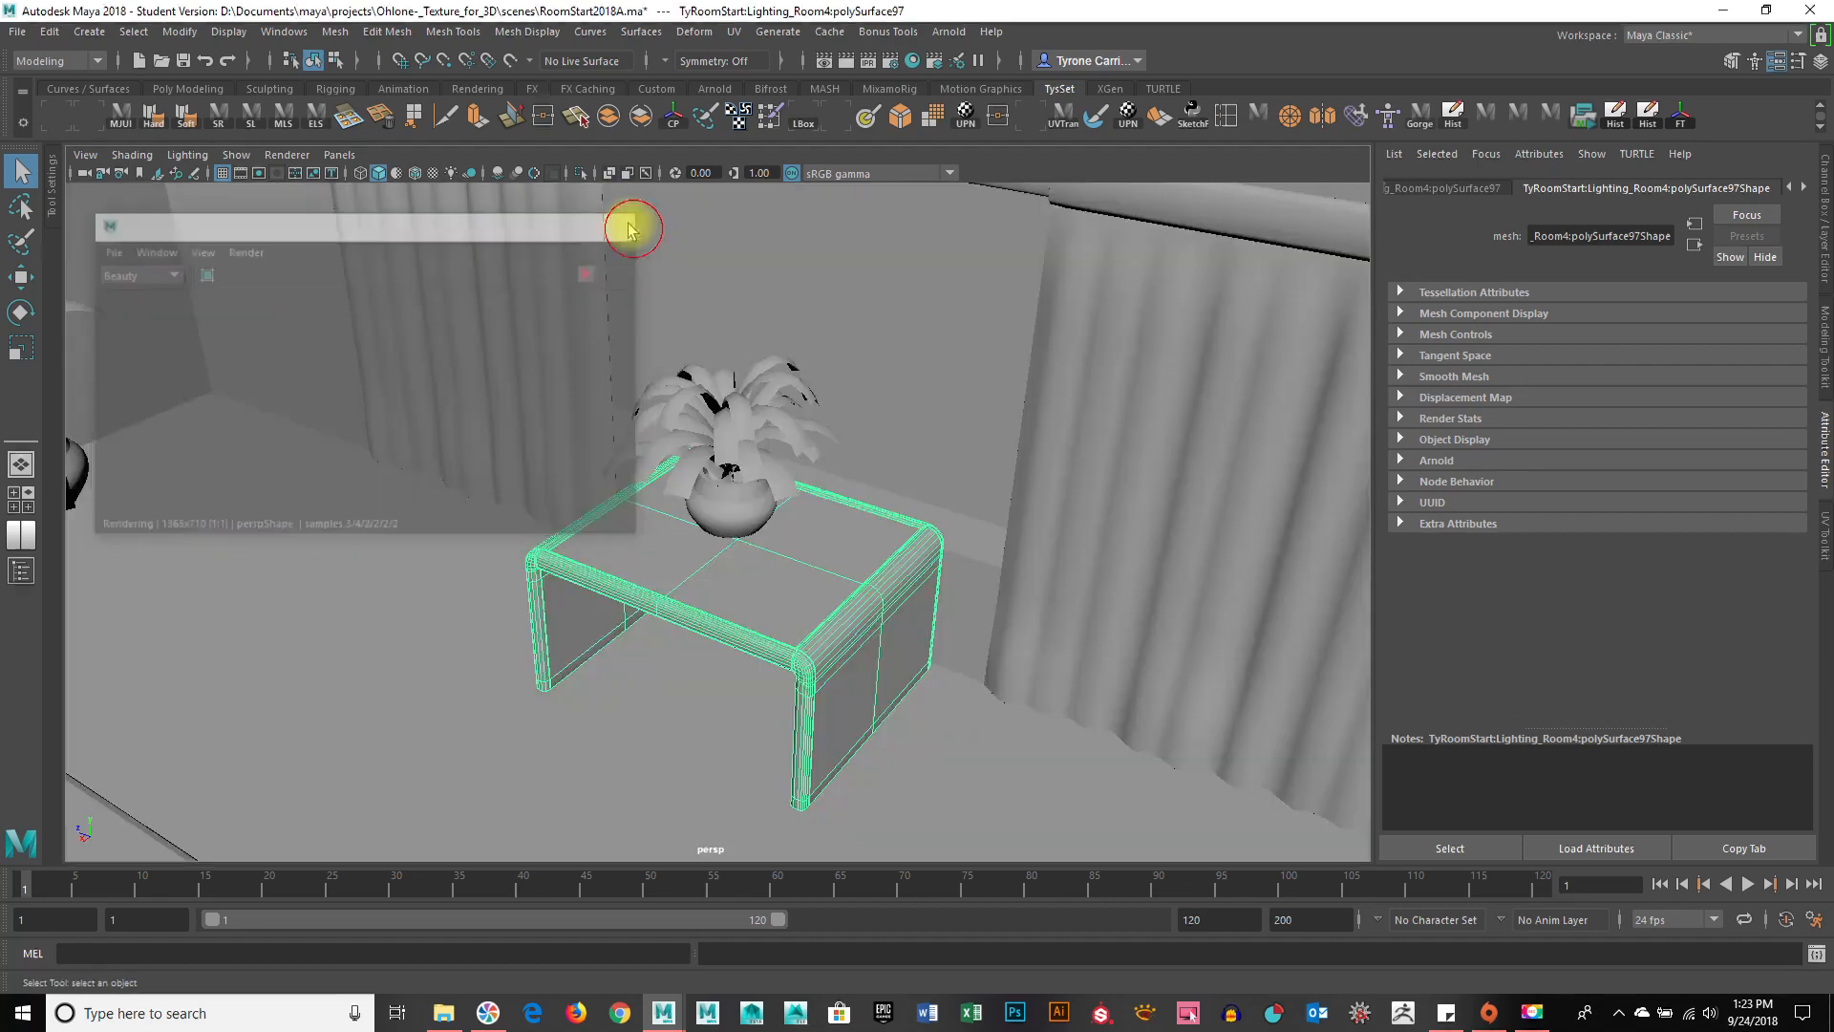
left_click(287, 155)
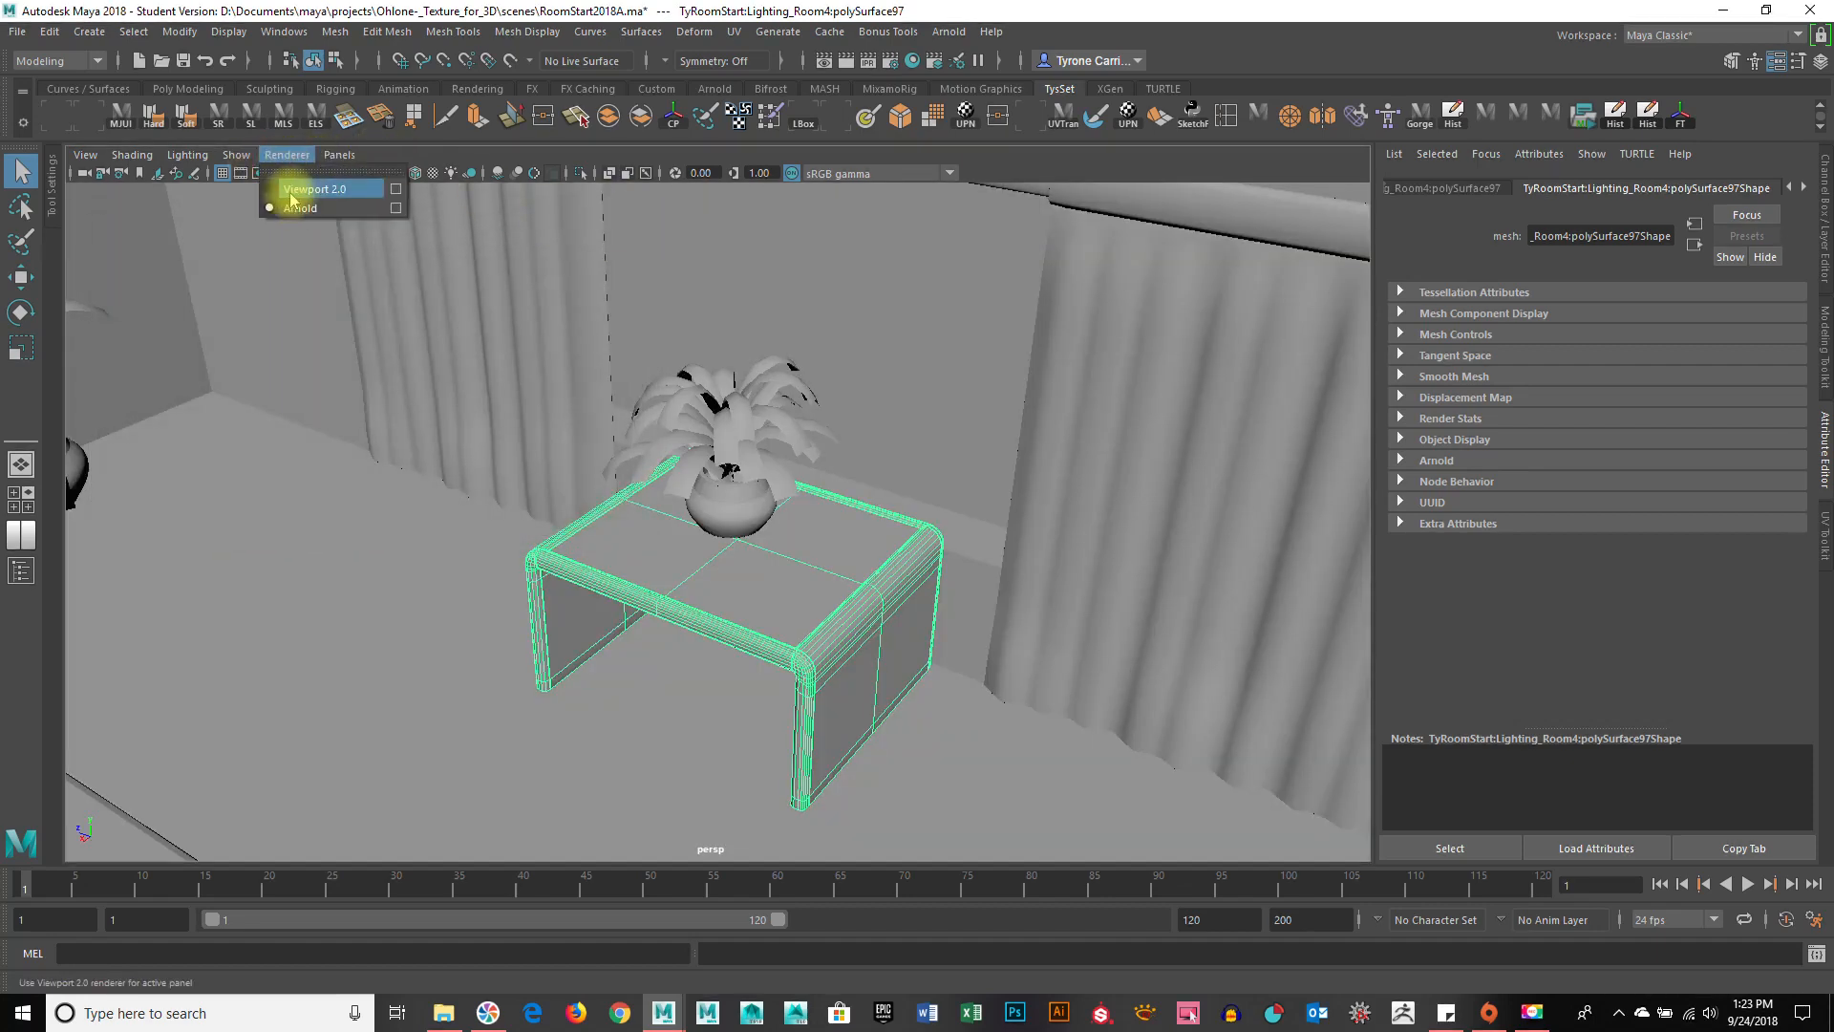
left_click(291, 195)
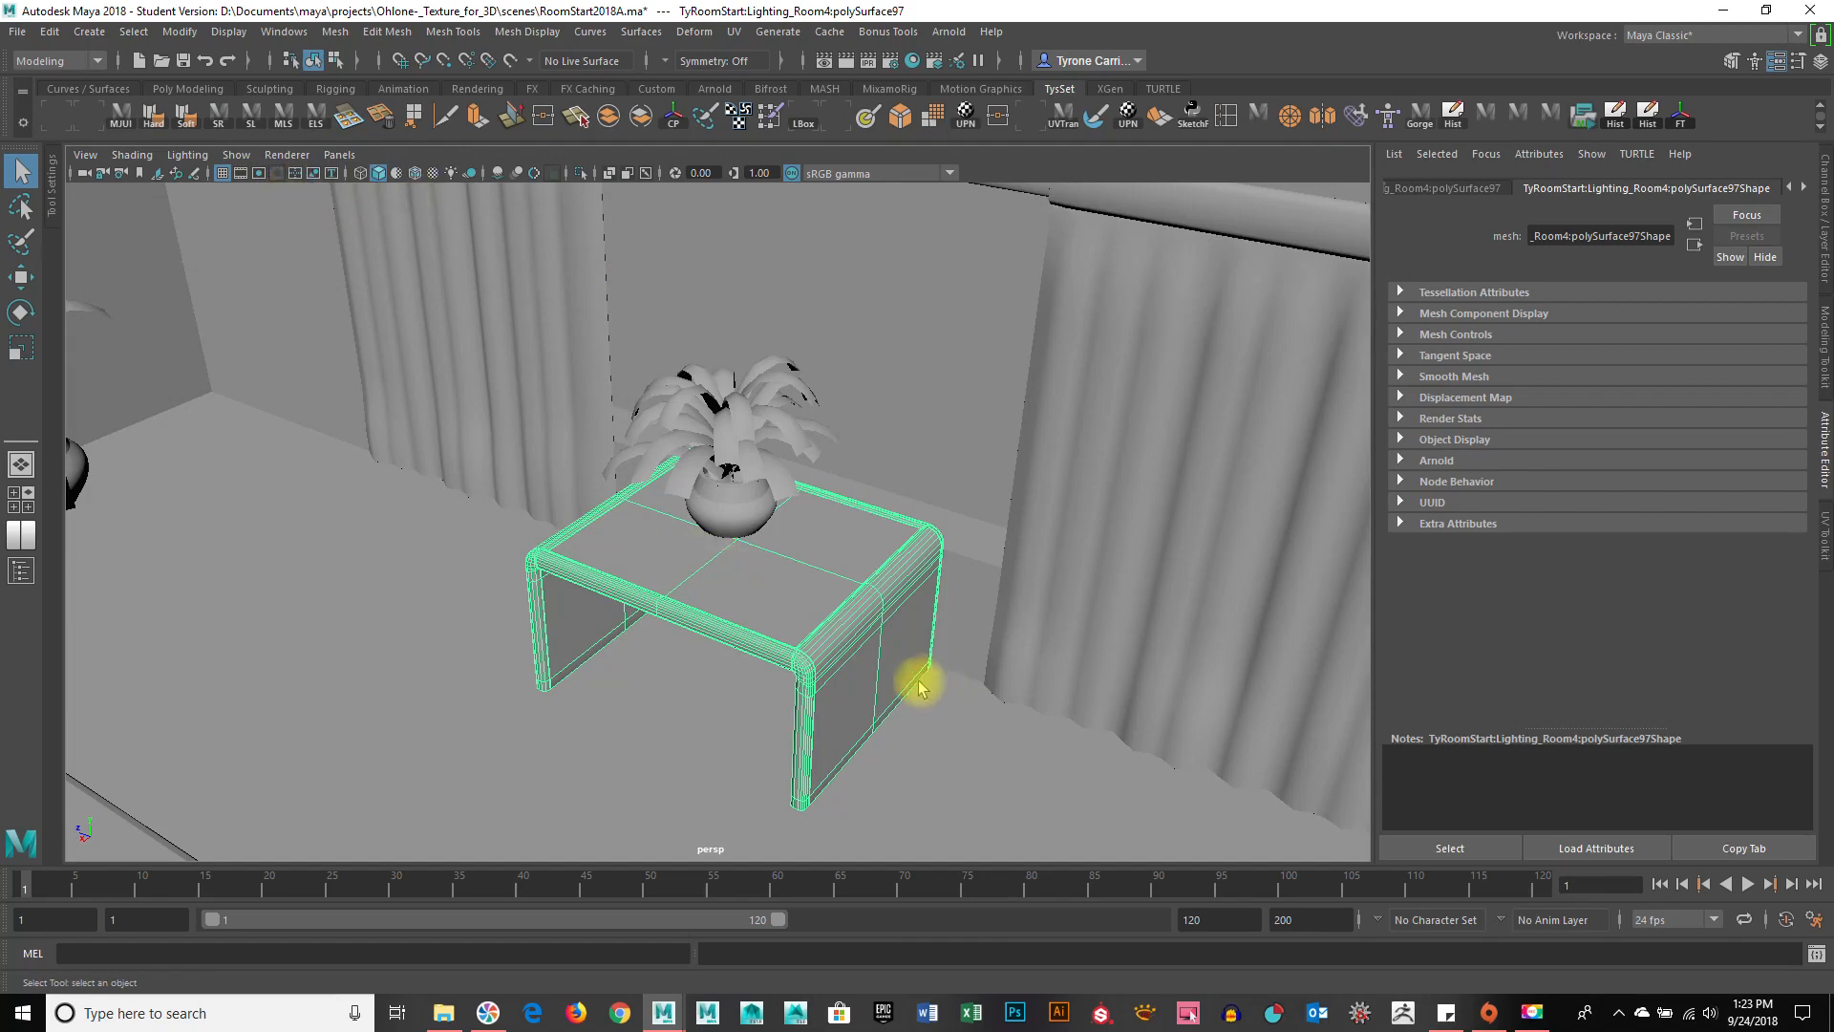
Frame the living room in perspective and cycle through wireframe, shaded and textured display, ending with all scene lights in use.
left_click_drag(898, 734, 606, 593, "alt")
right_click_drag(605, 594, 987, 593, "alt")
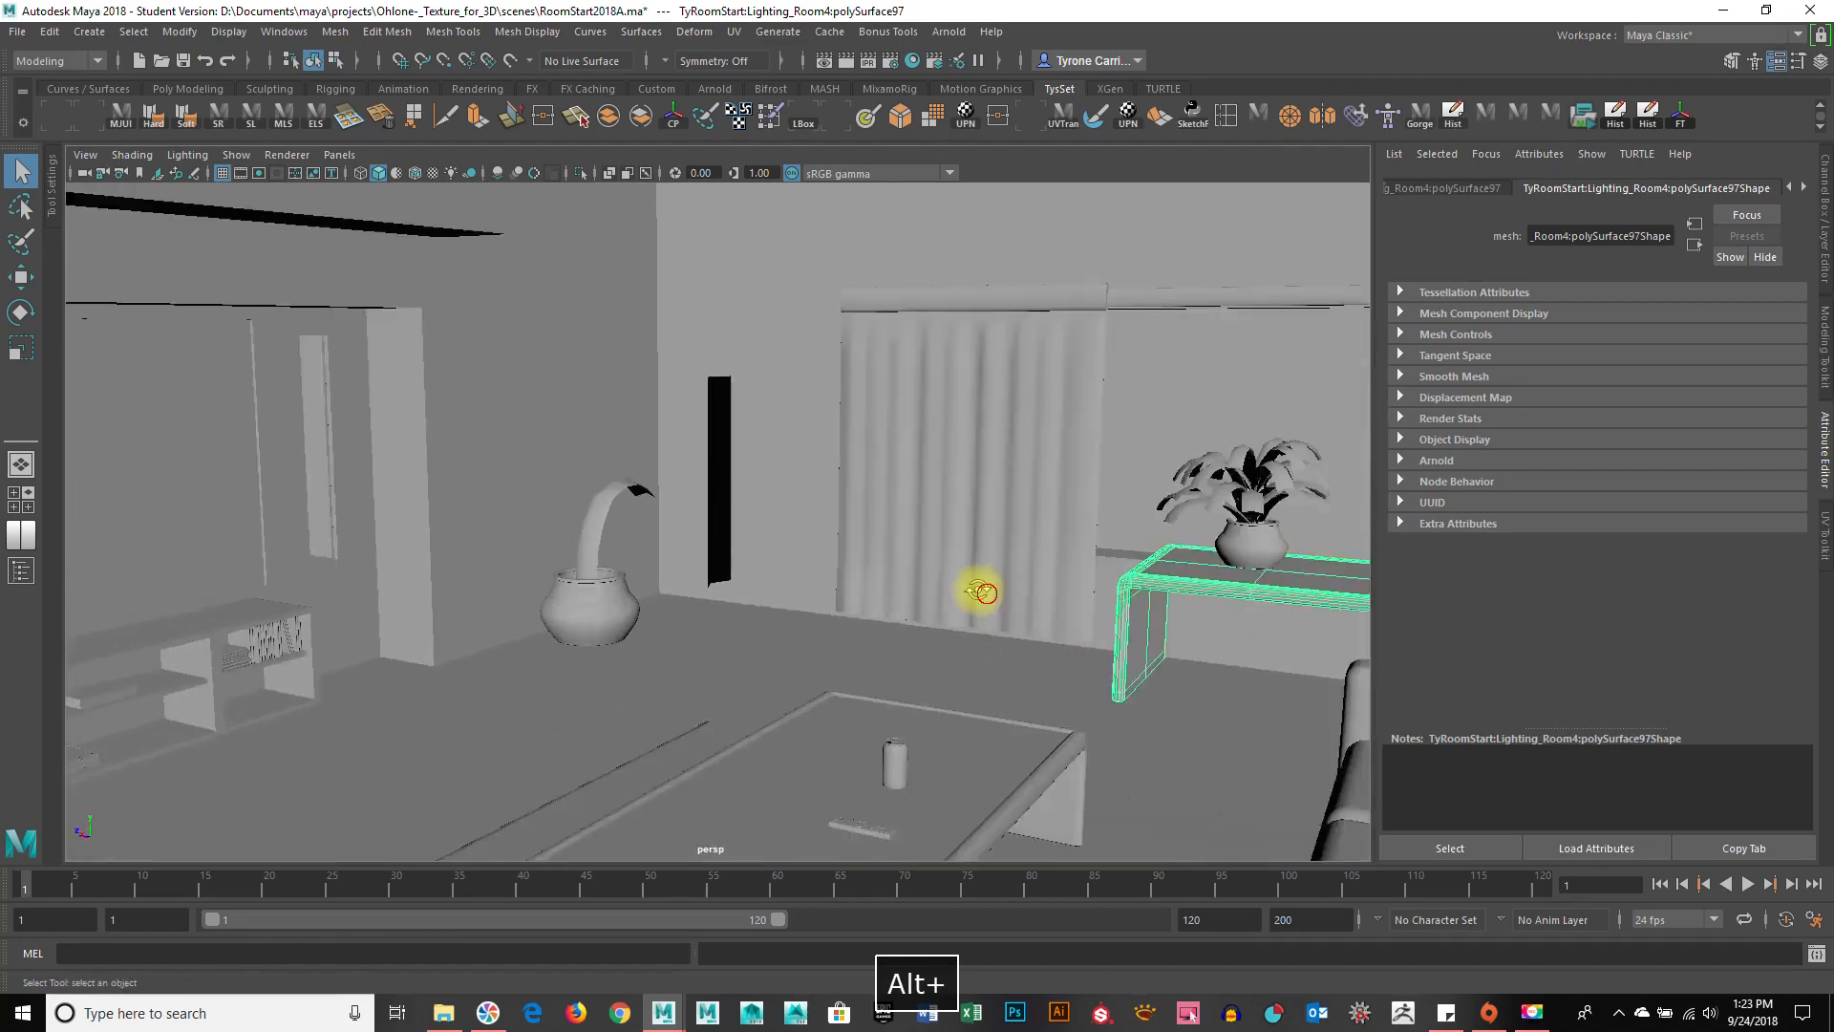
middle_click_drag(971, 602, 903, 614, "alt")
left_click_drag(903, 614, 983, 634, "alt")
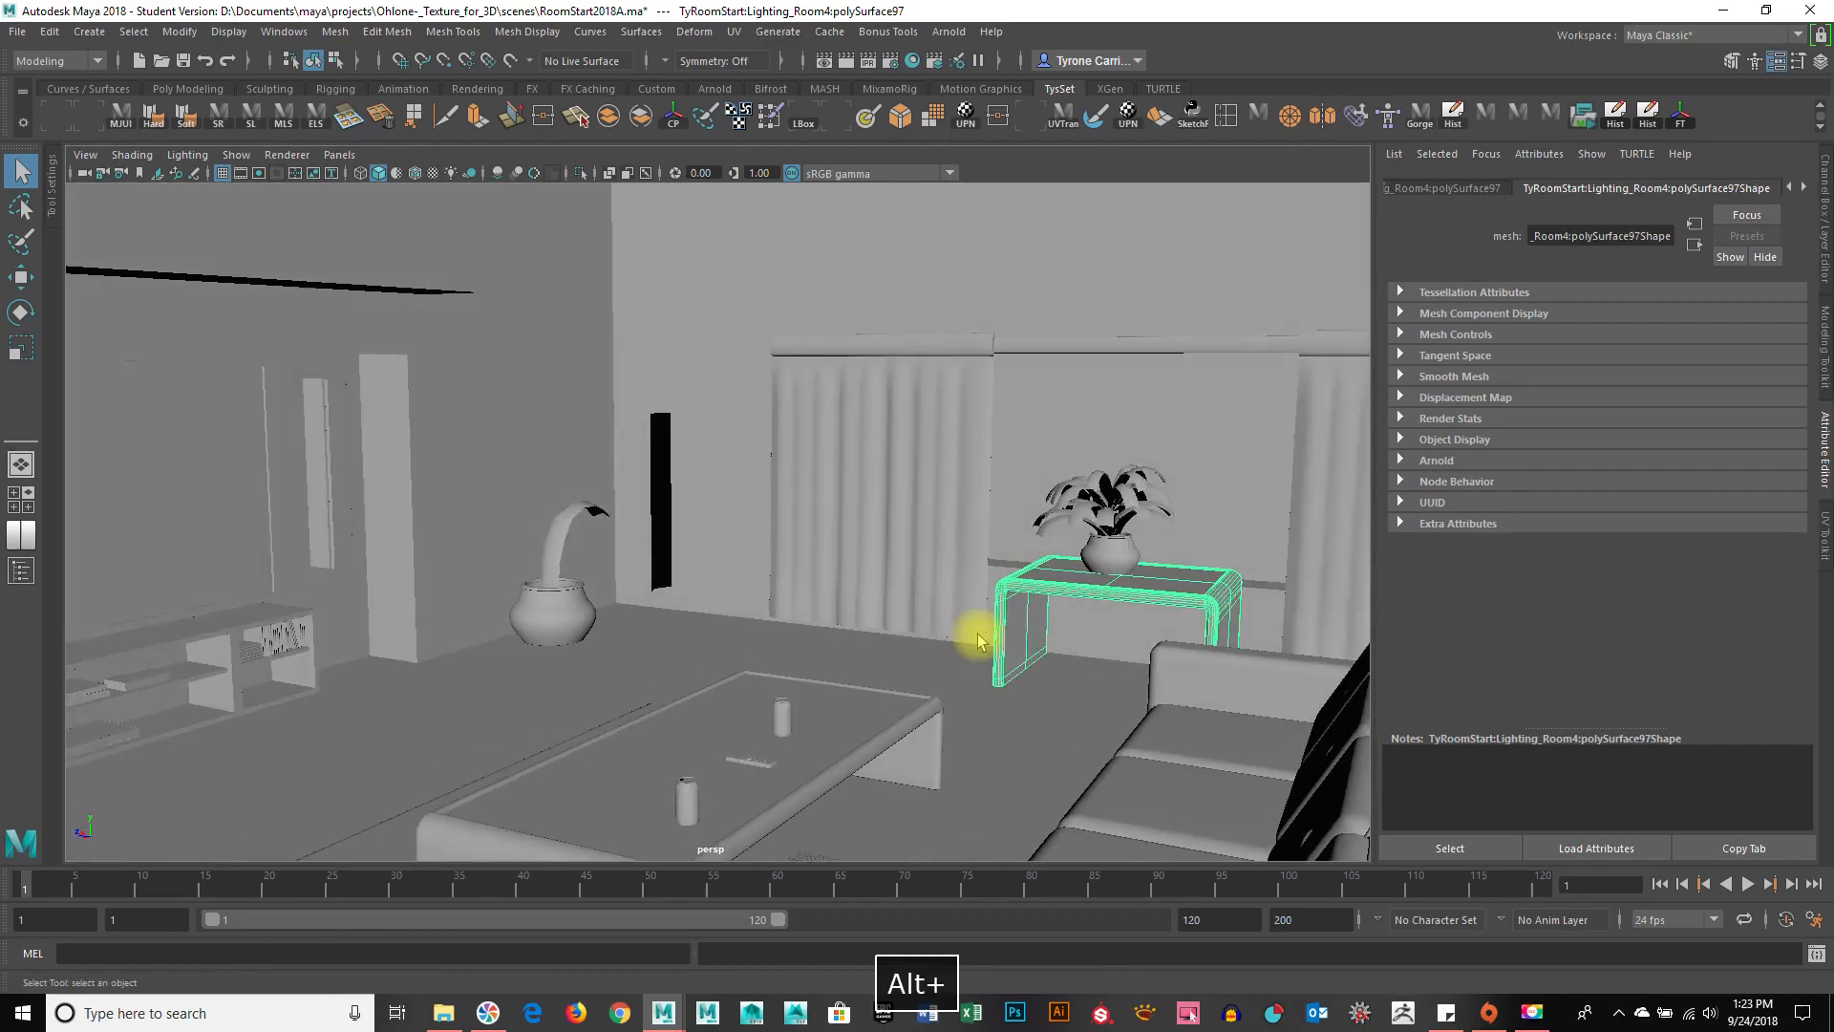
key("4")
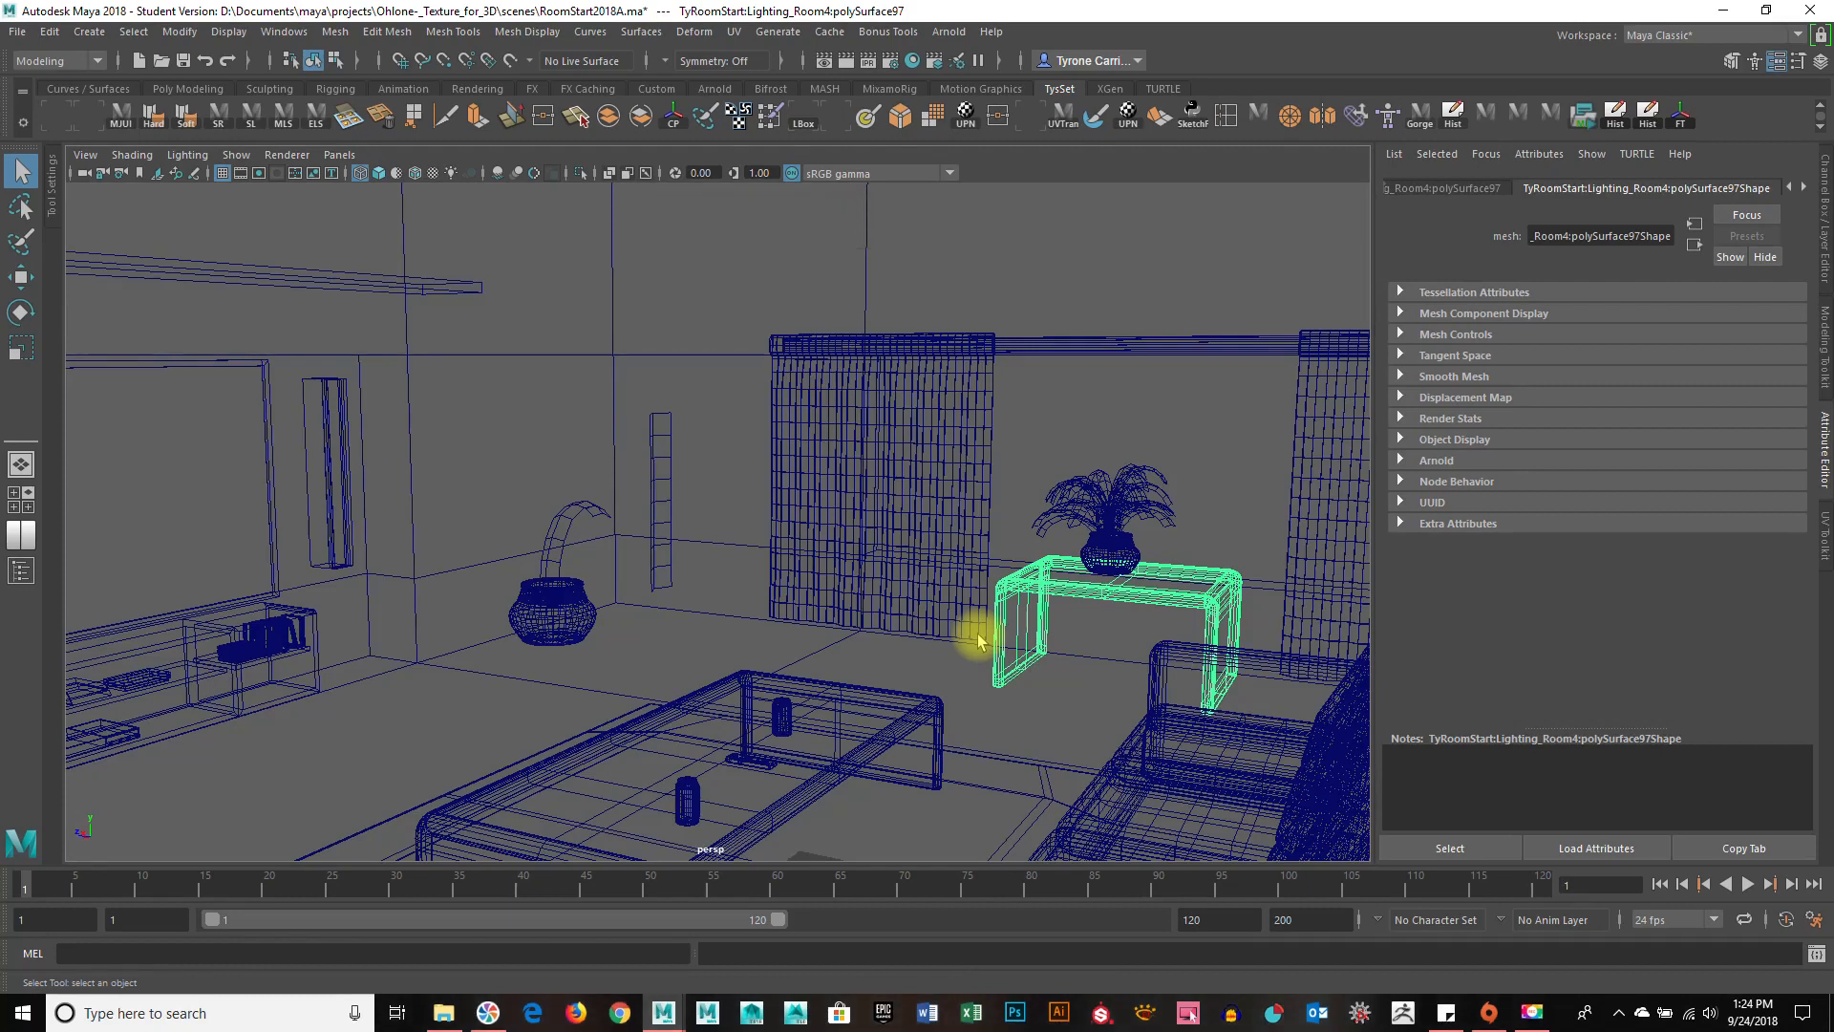
key("5")
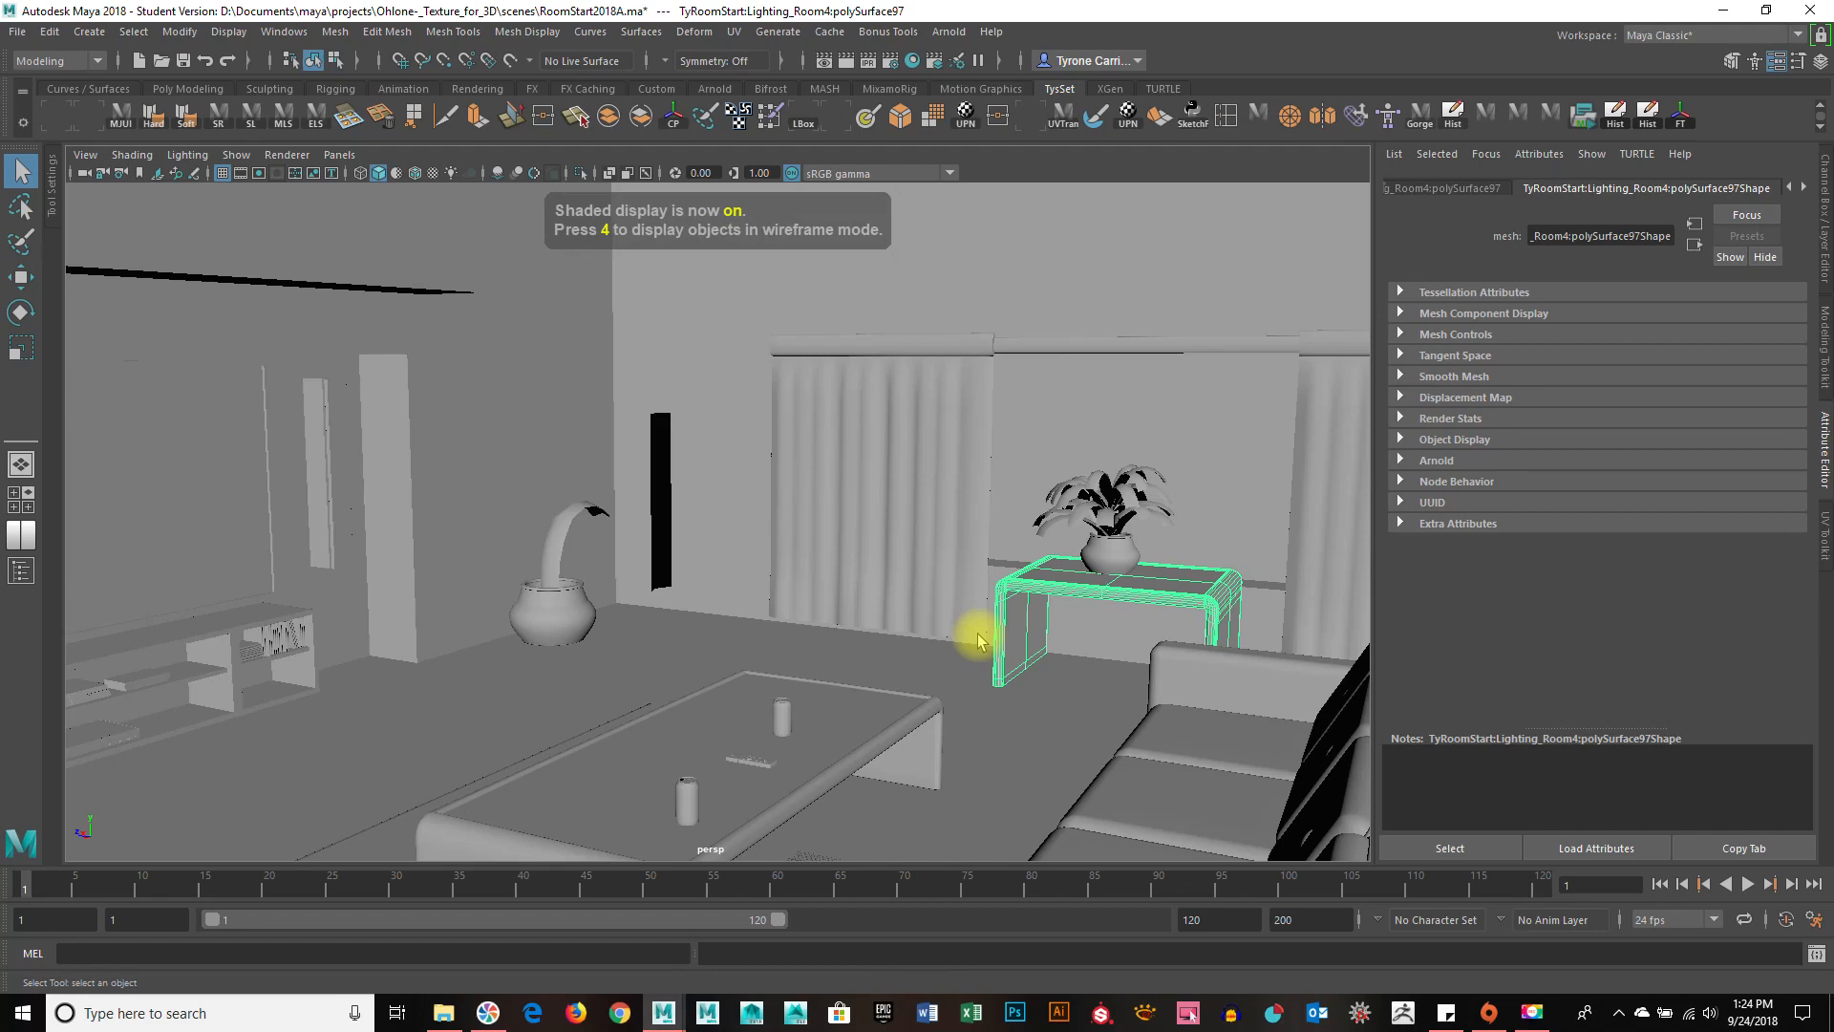
key("6")
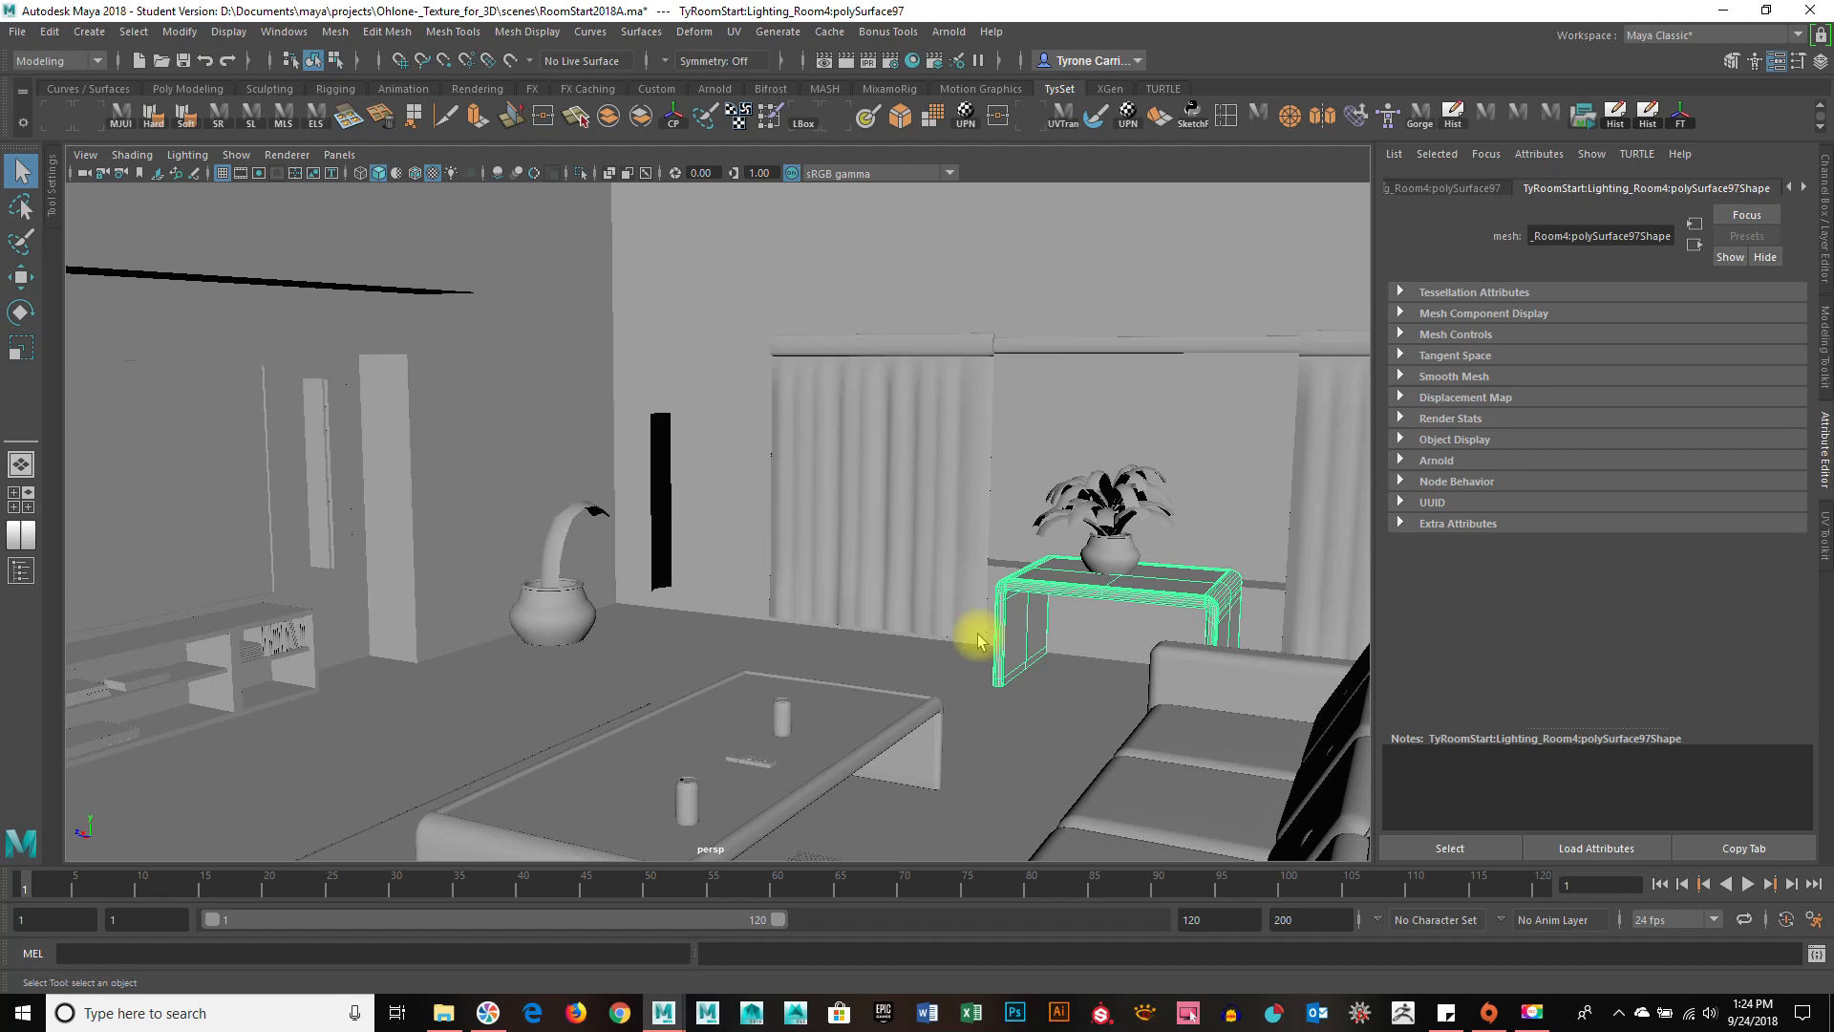
key("7")
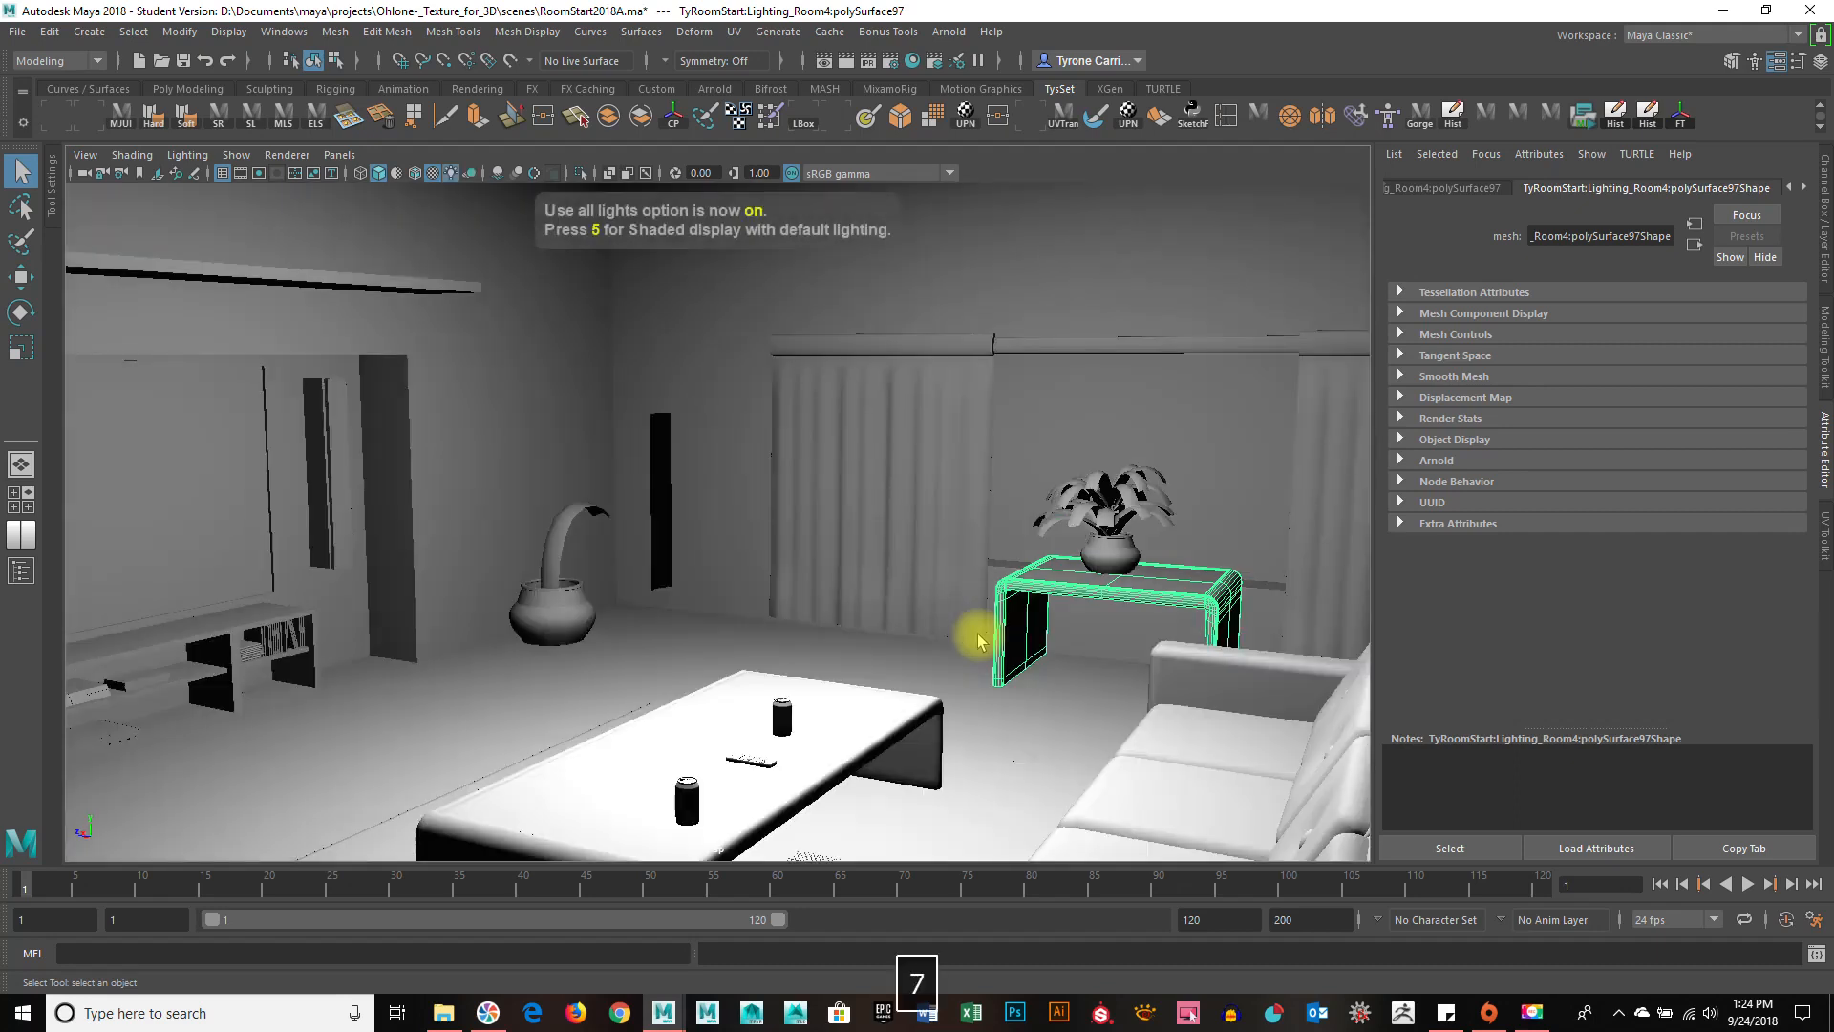
Turn on shadows in the perspective view's lighting with the coffee table and sofa framed.
right_click_drag(995, 622, 1021, 657, "alt")
middle_click_drag(1020, 658, 1137, 625, "alt")
mouse_move(1138, 626)
left_mouse_down("alt")
mouse_move(1163, 607)
mouse_move(1149, 623)
left_mouse_up("alt")
left_click_drag(1022, 642, 1101, 646, "alt")
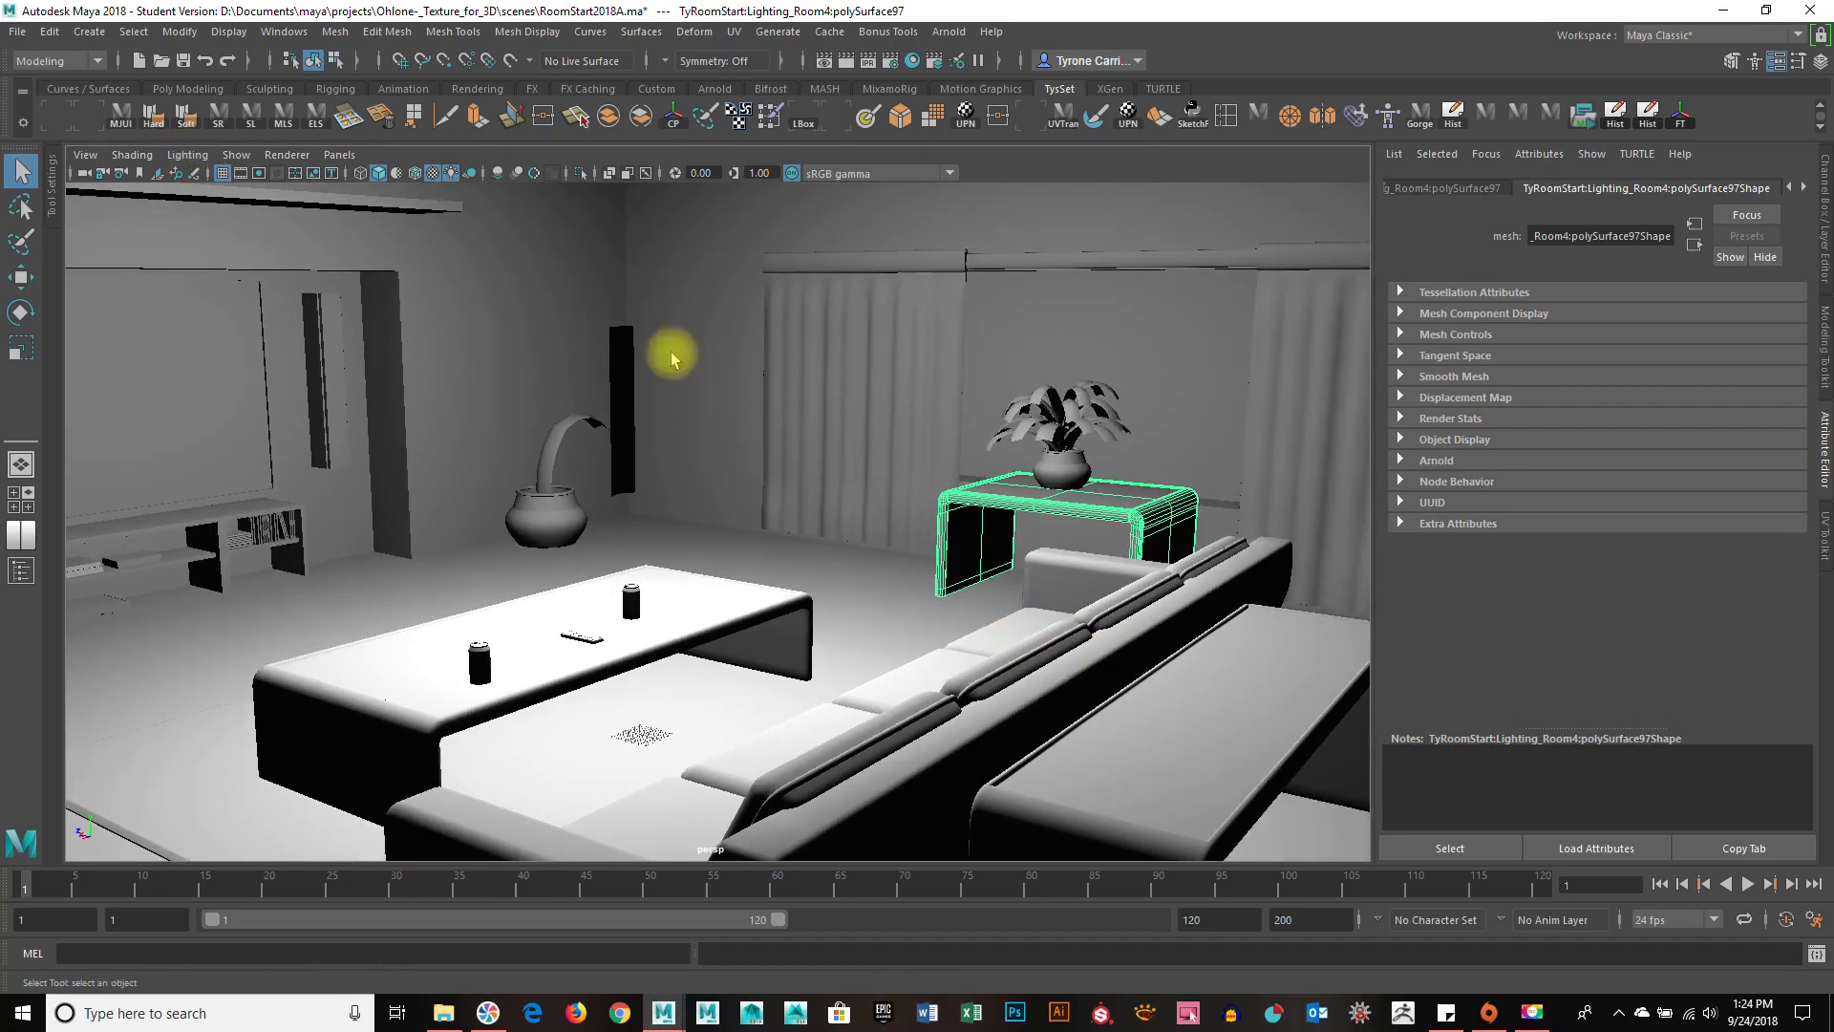
left_click(202, 157)
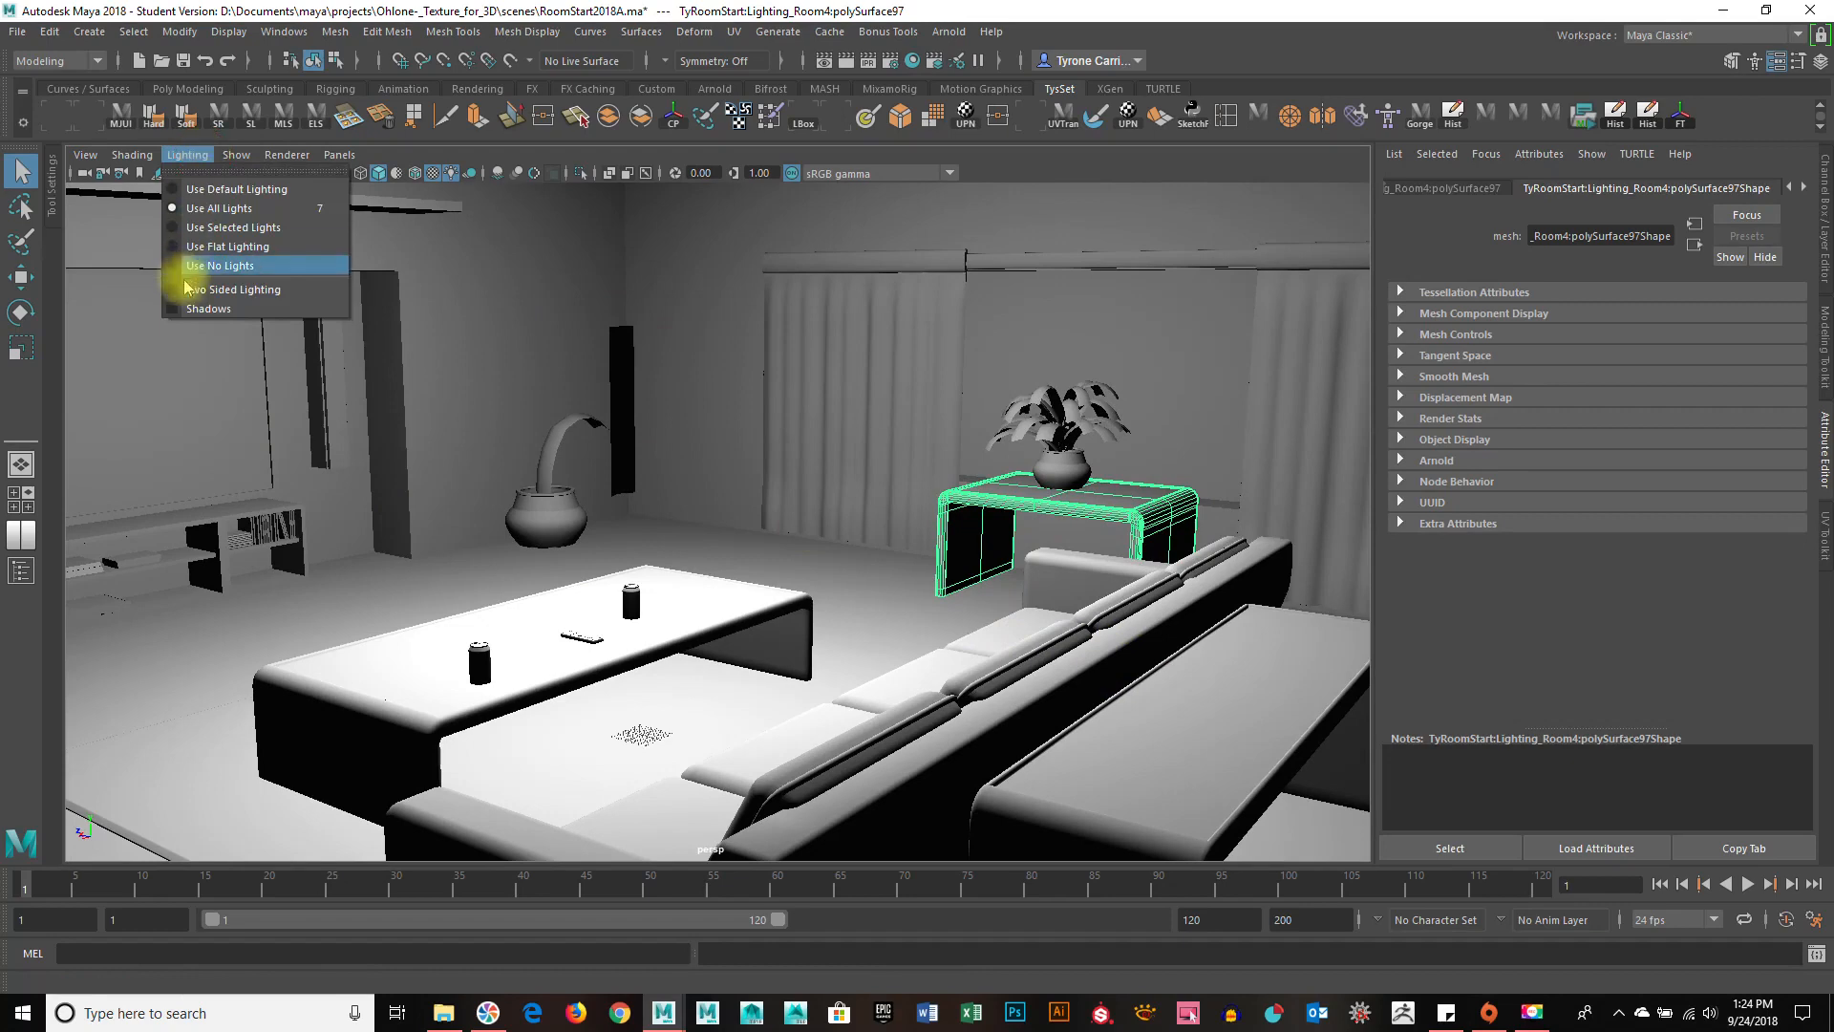
left_click(176, 310)
left_click_drag(798, 615, 914, 614, "alt")
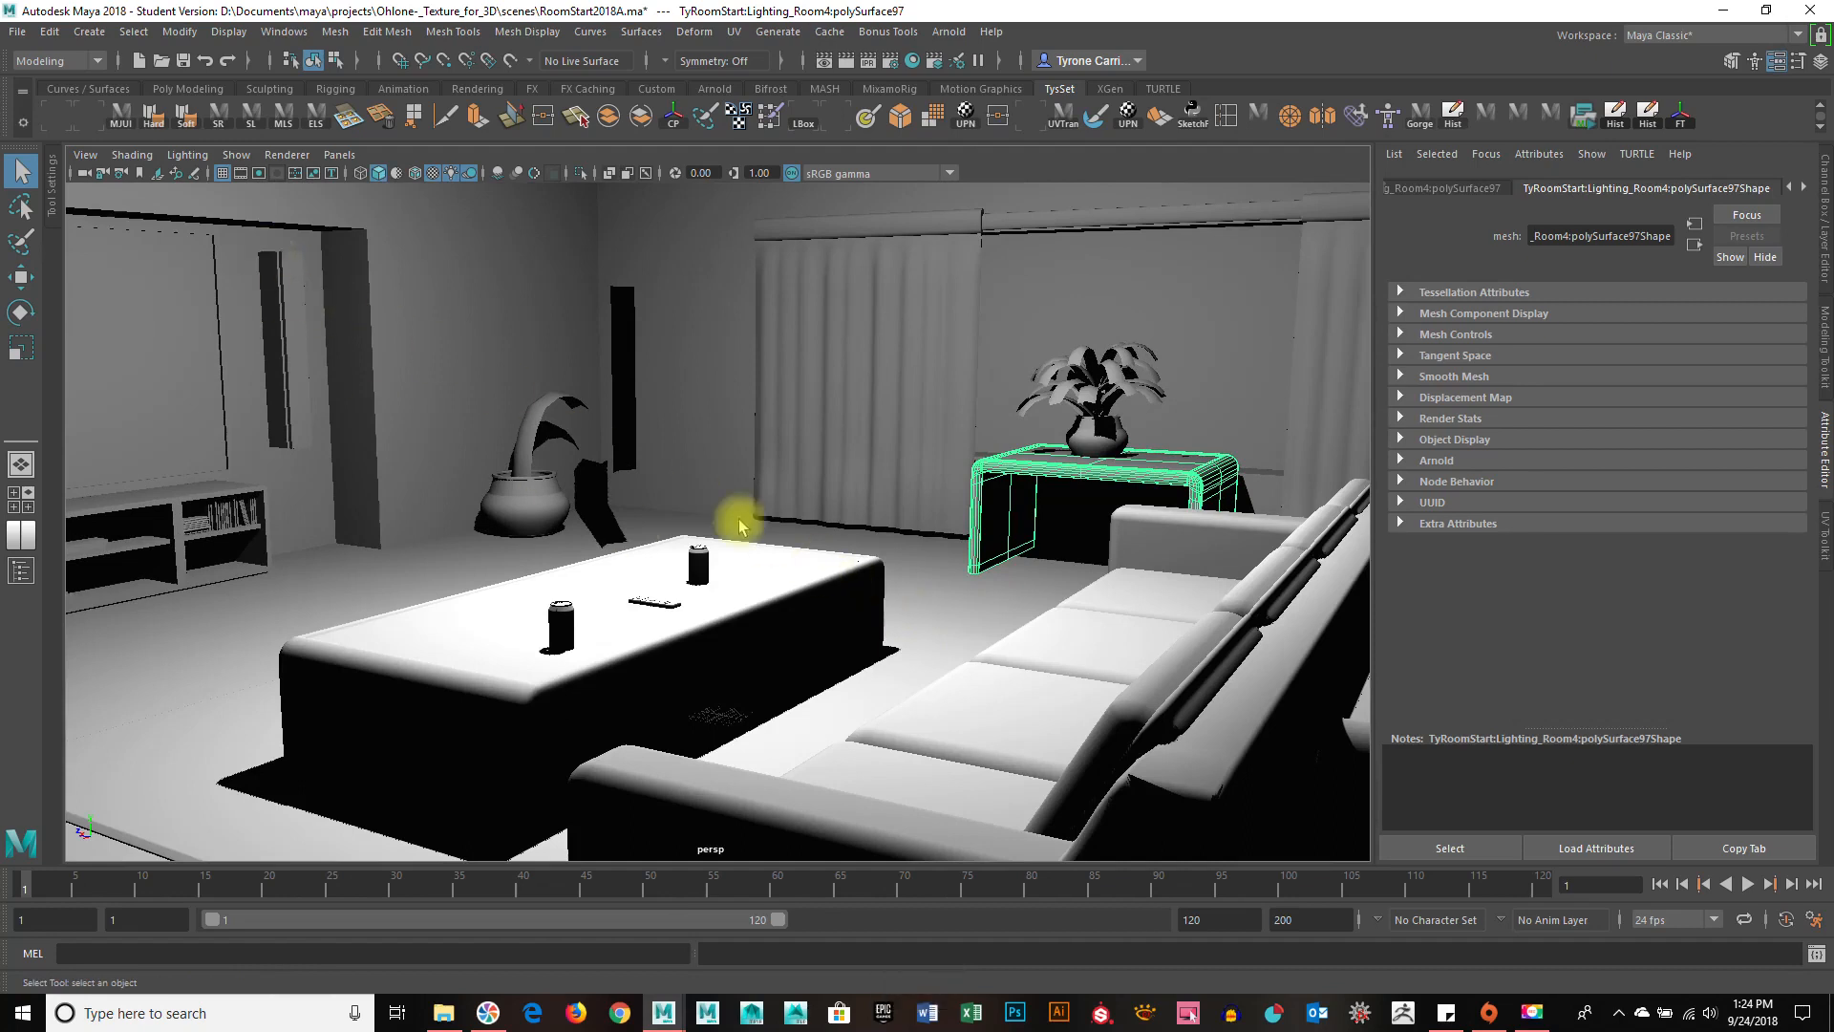
left_click(189, 155)
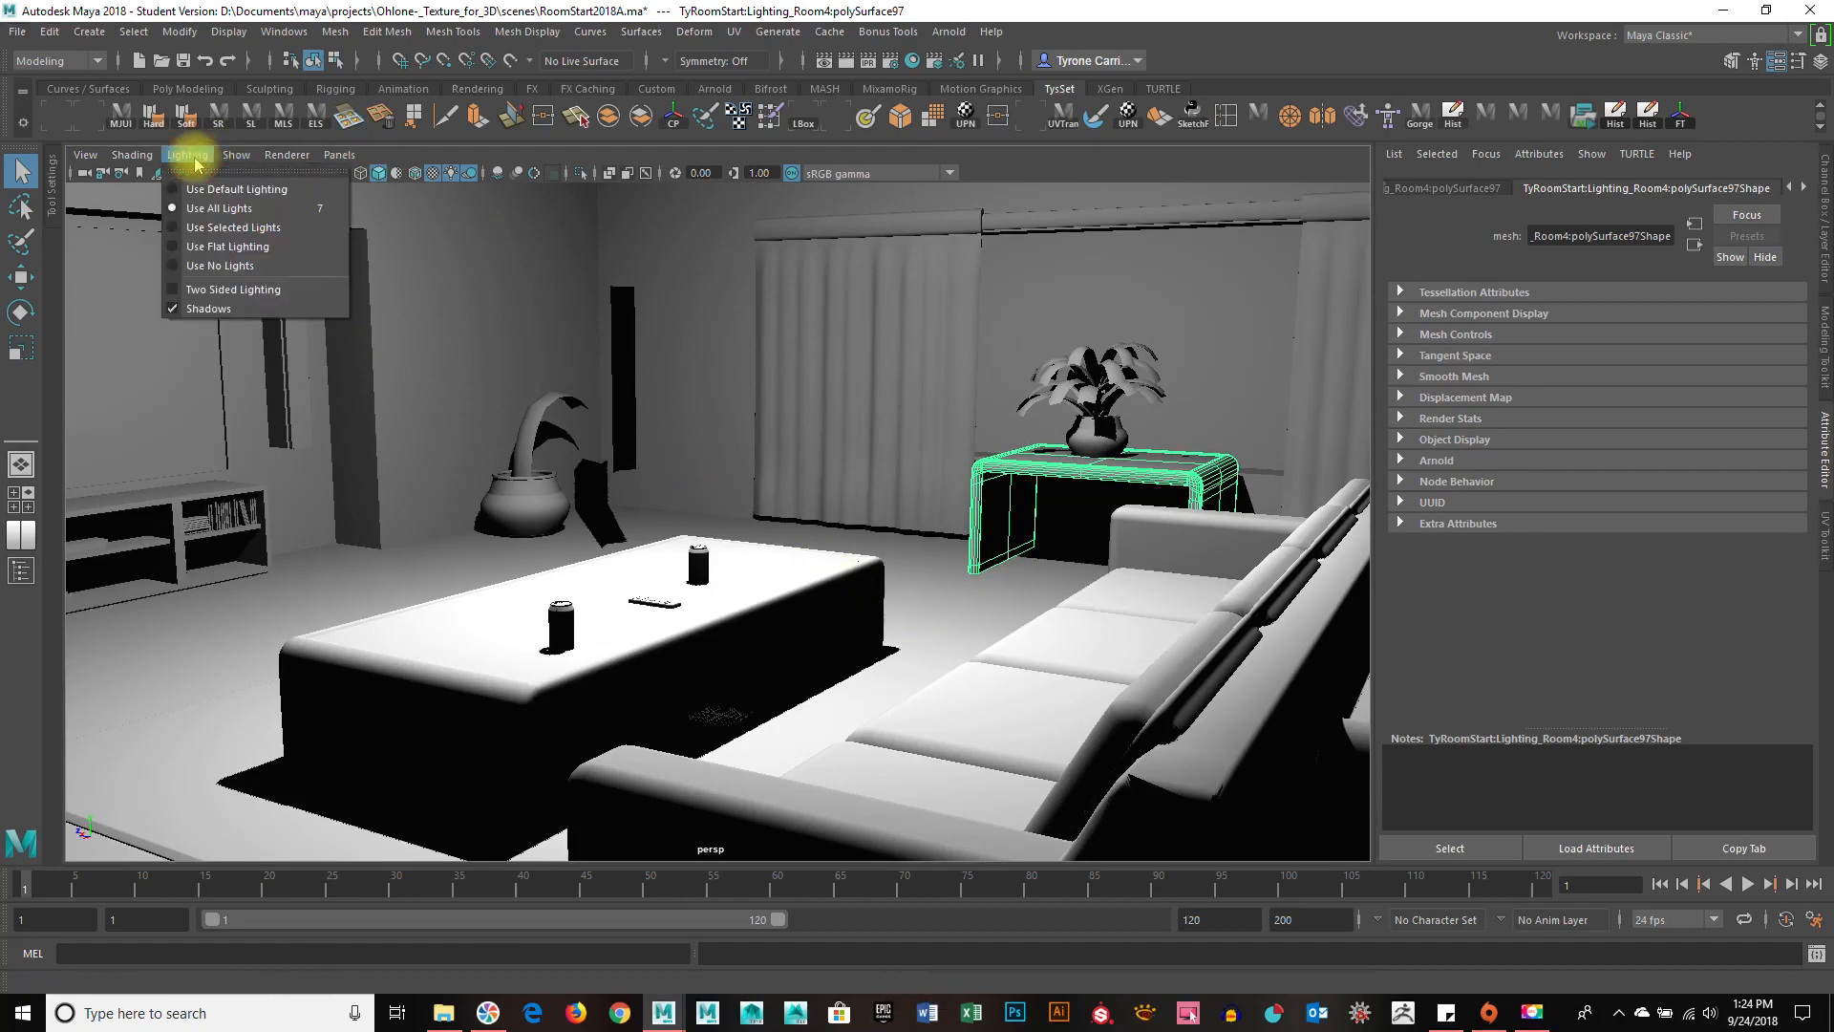
left_click(645, 153)
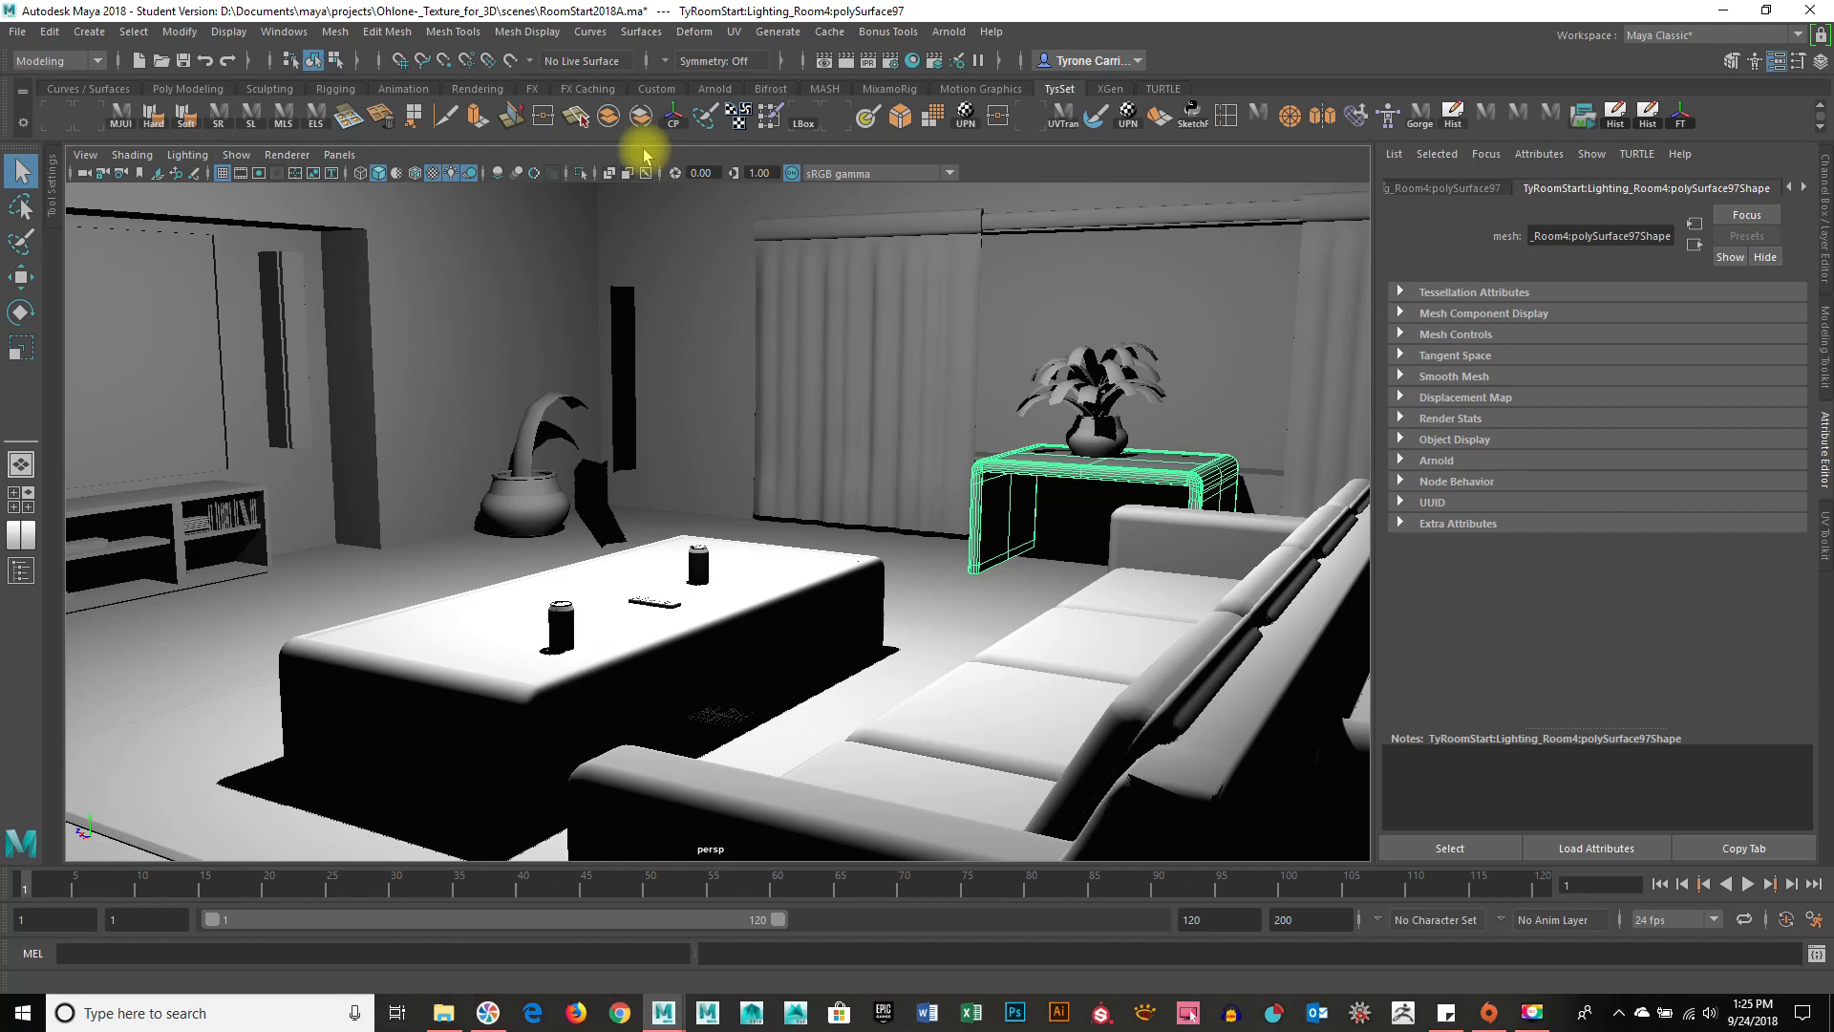
Examine the lighting and shadows on the room's furniture, plants and ceiling light from several distances and angles.
left_click_drag(532, 426, 950, 627, "alt")
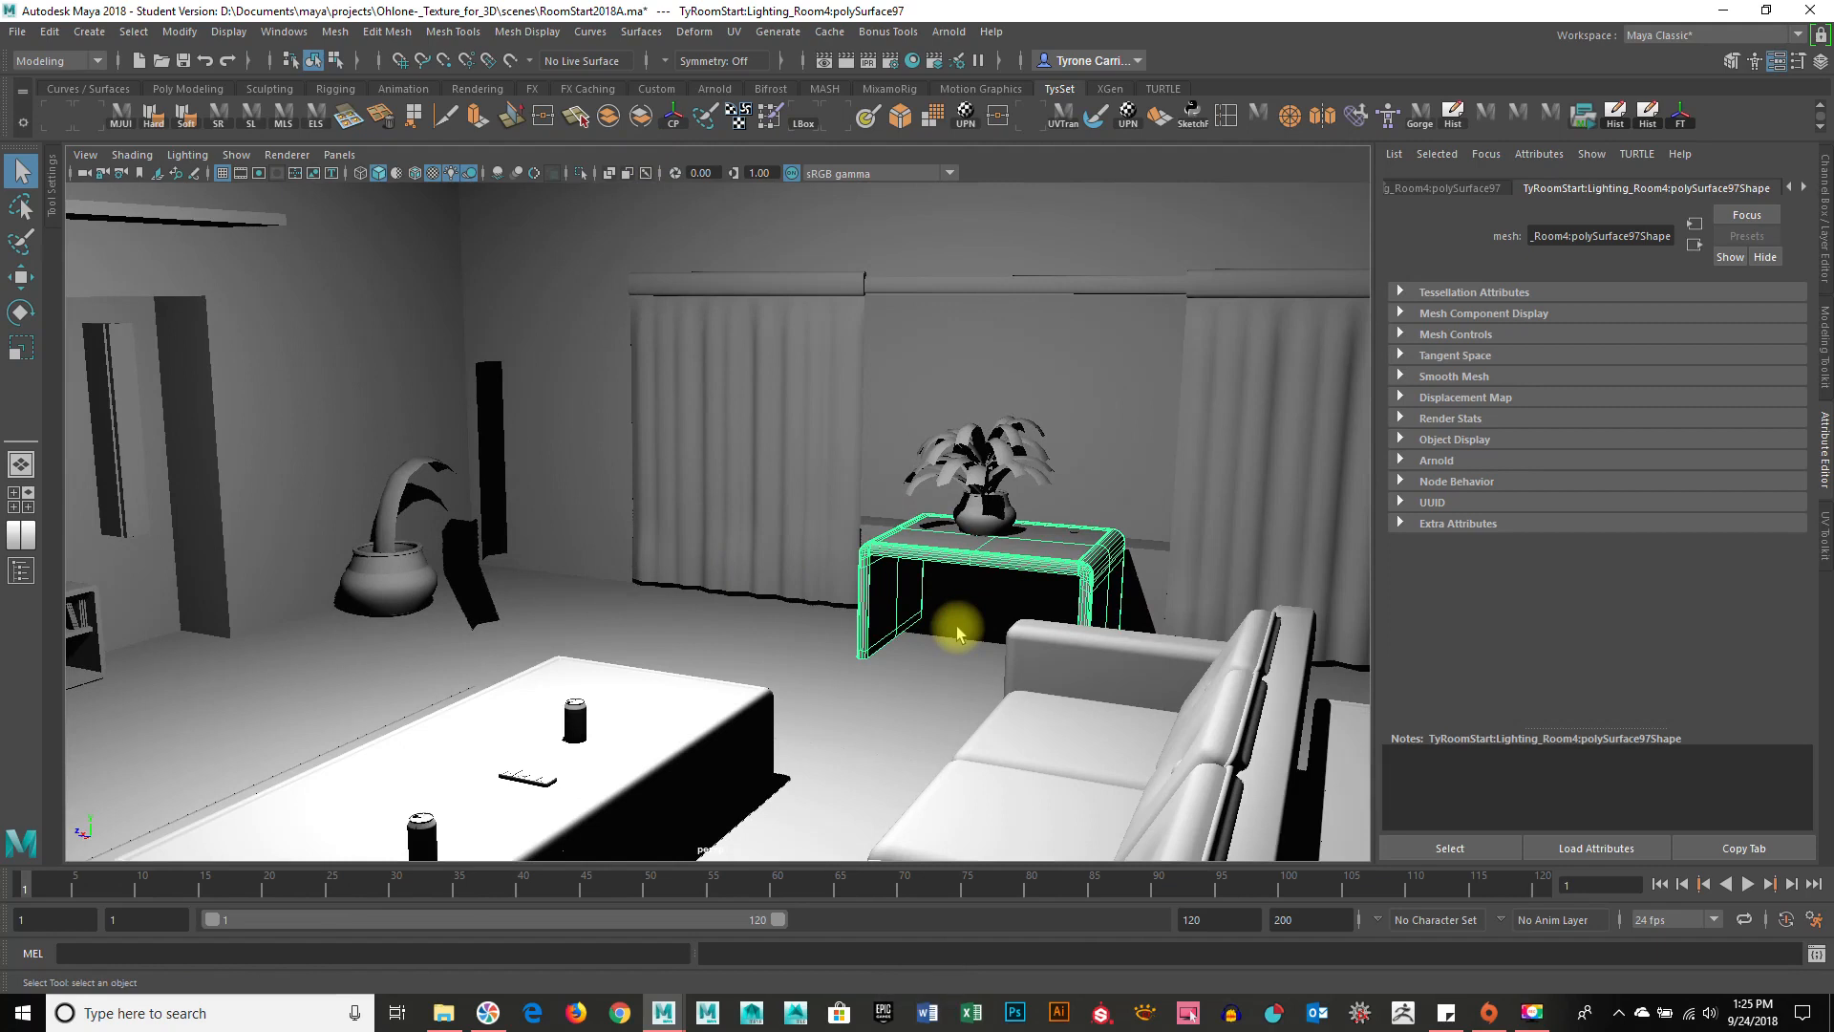
right_click_drag(959, 633, 1079, 726, "alt")
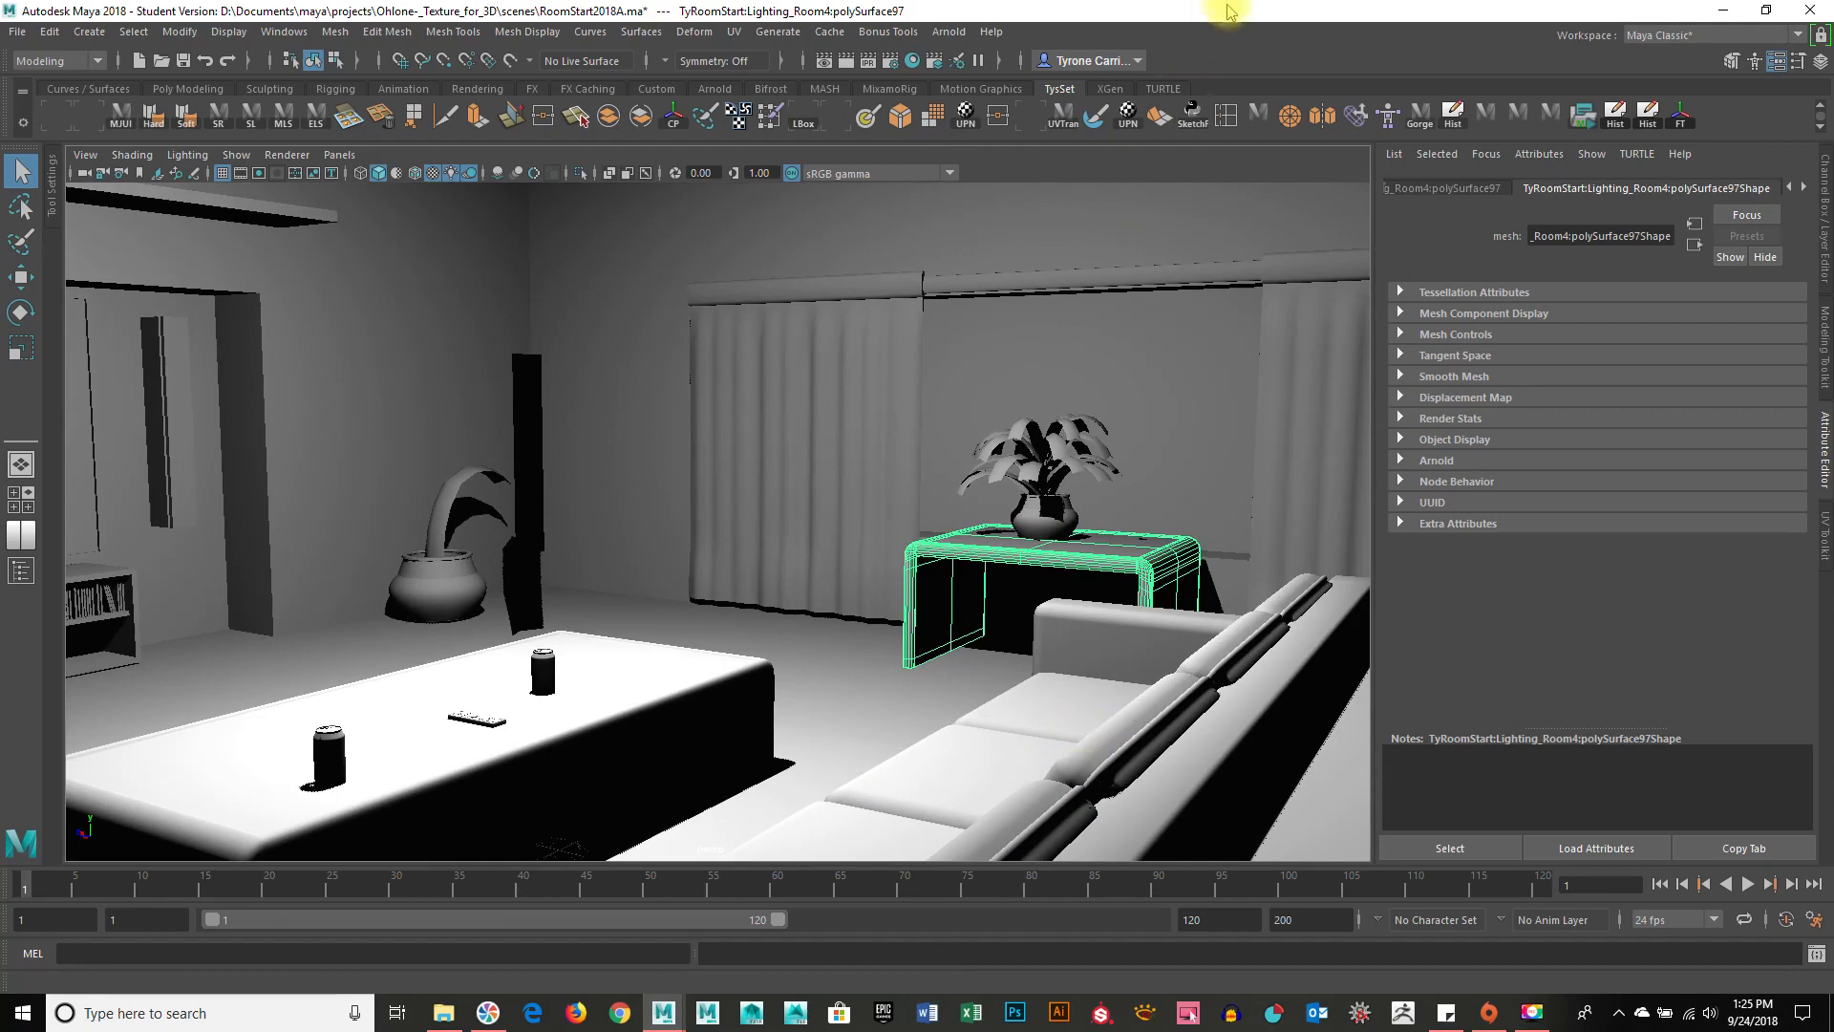
left_click_drag(955, 459, 931, 521, "alt")
right_click_drag(1073, 471, 675, 503, "alt")
left_click_drag(675, 503, 741, 483, "alt")
middle_click_drag(733, 395, 761, 468, "alt")
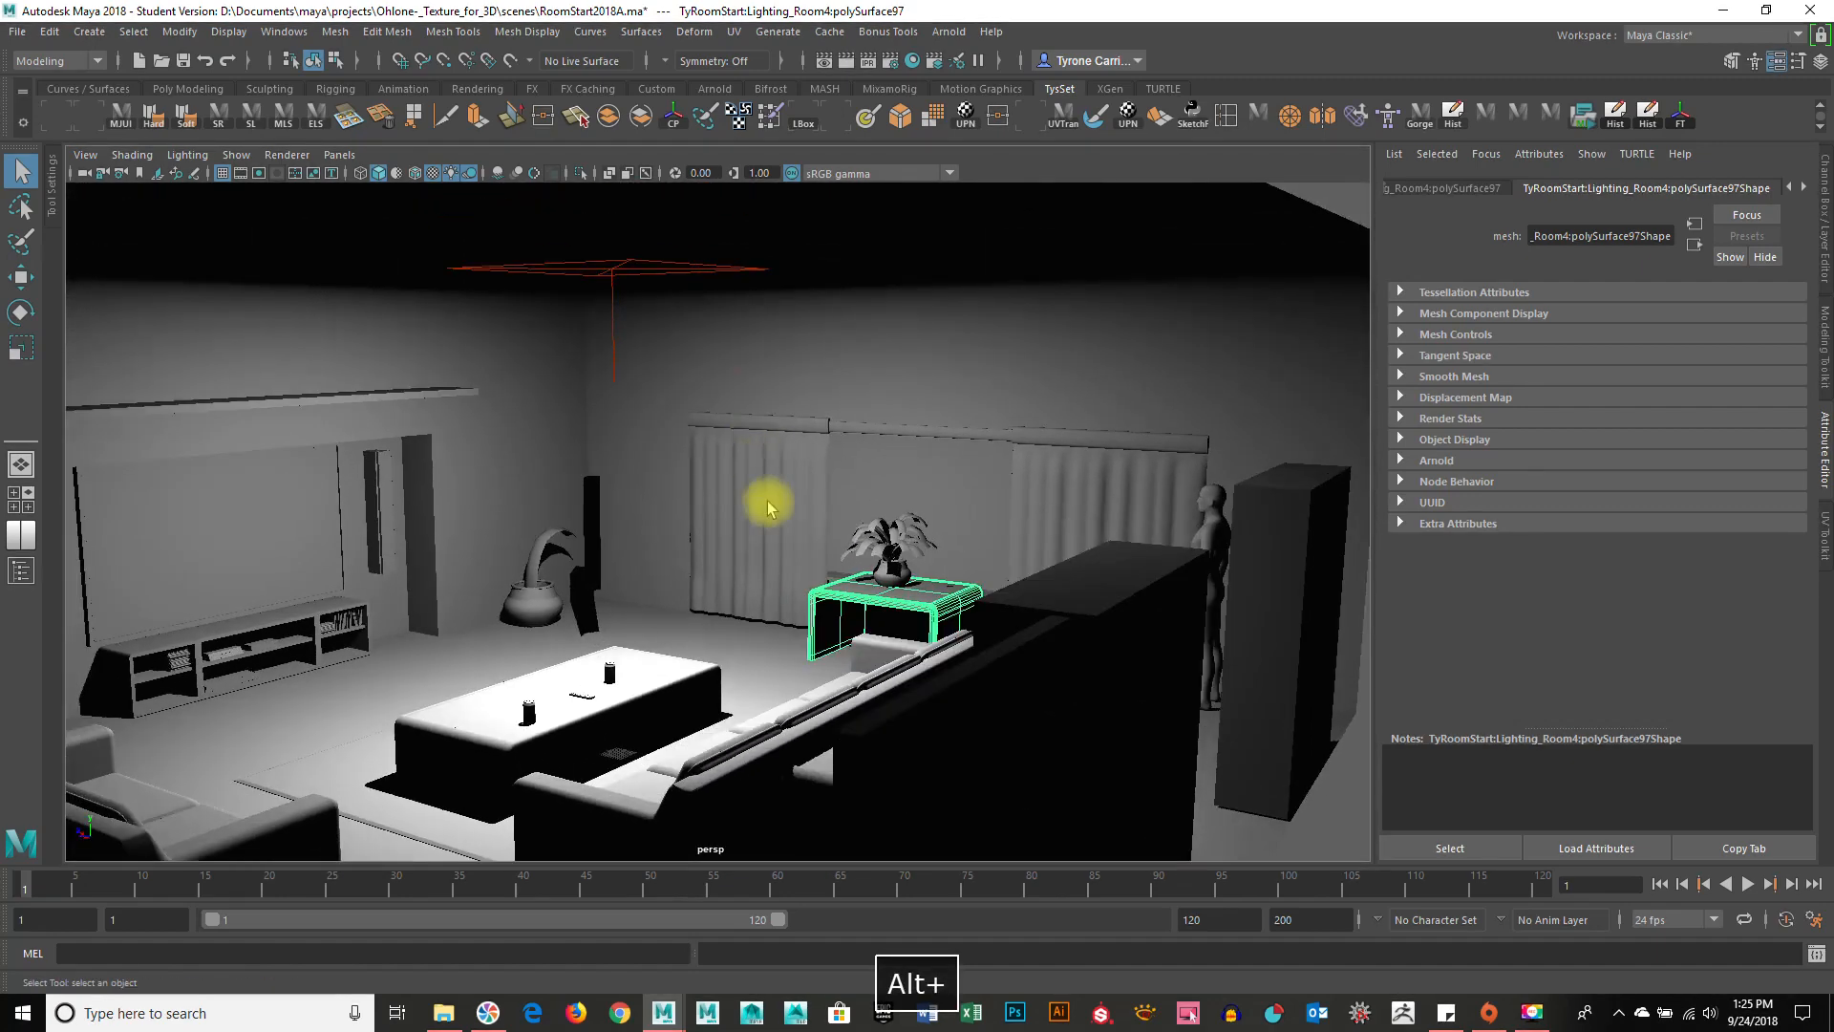
left_click_drag(807, 344, 898, 335, "alt")
right_click_drag(744, 387, 1003, 401, "alt")
left_click_drag(1030, 402, 994, 413, "alt")
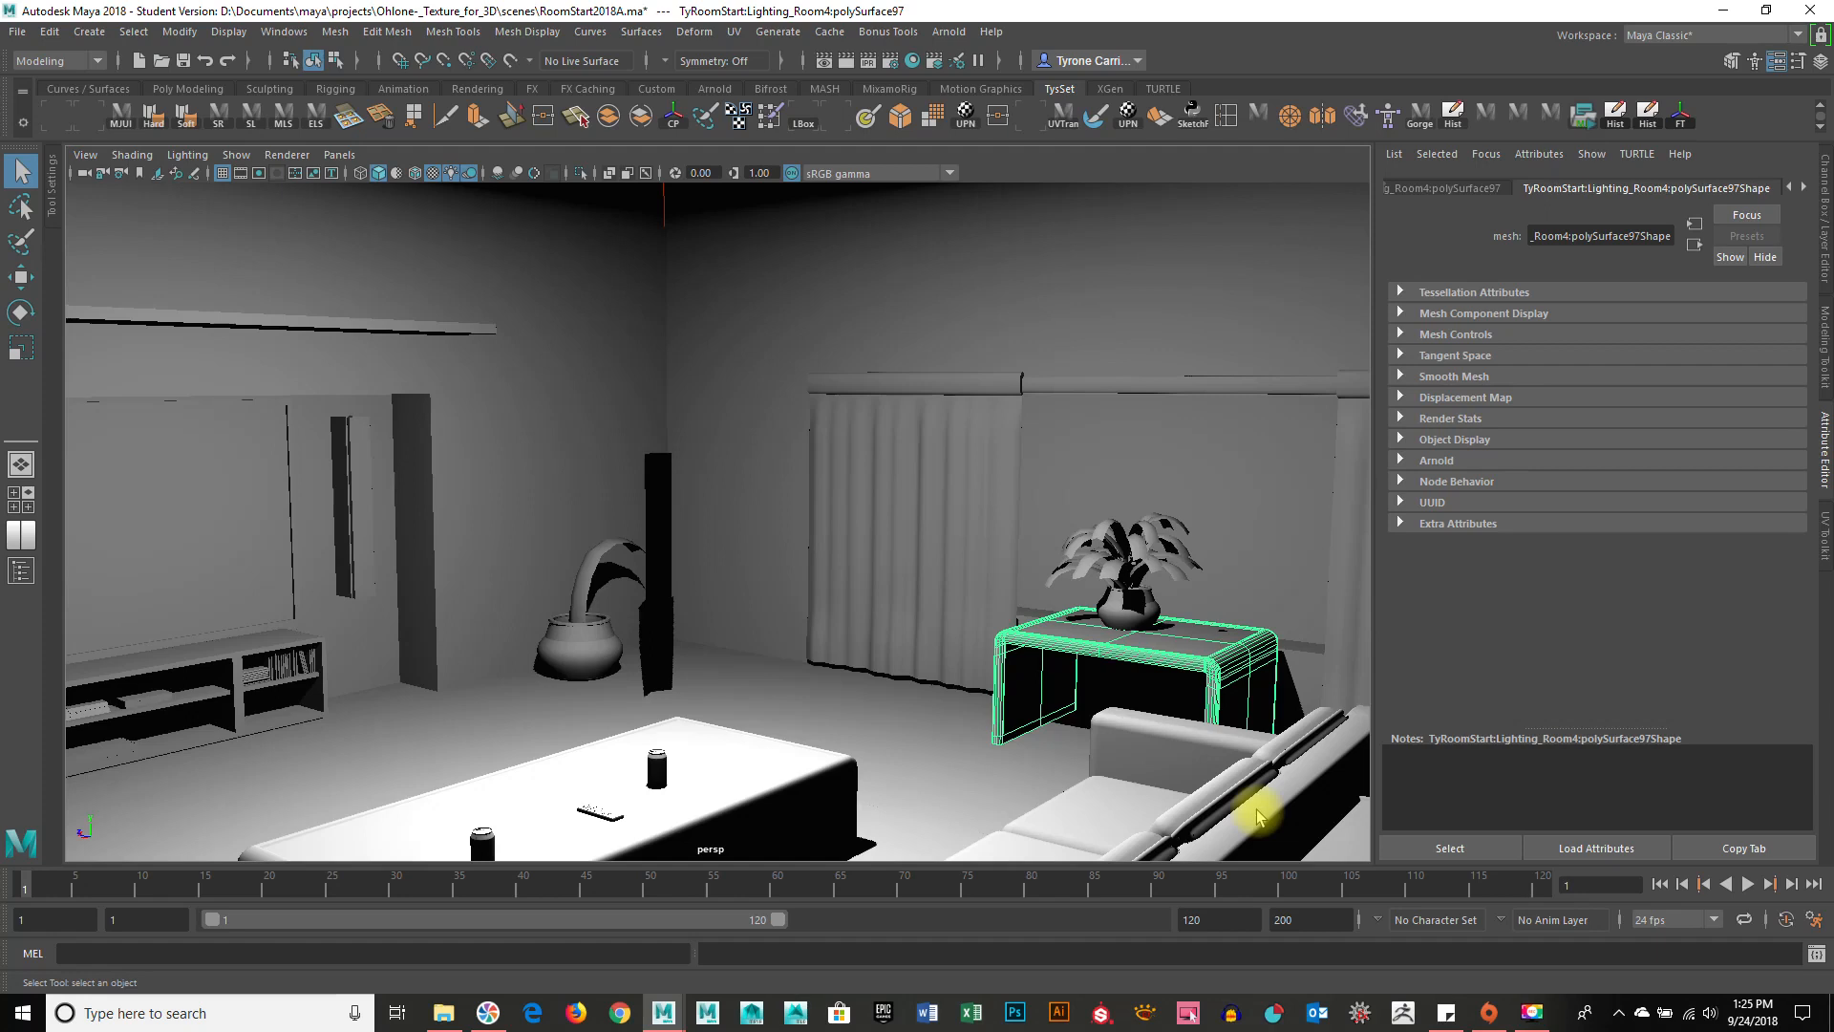
Bring up the hotbox in the perspective view and look through its quick panel layout choices.
key("space")
key("space")
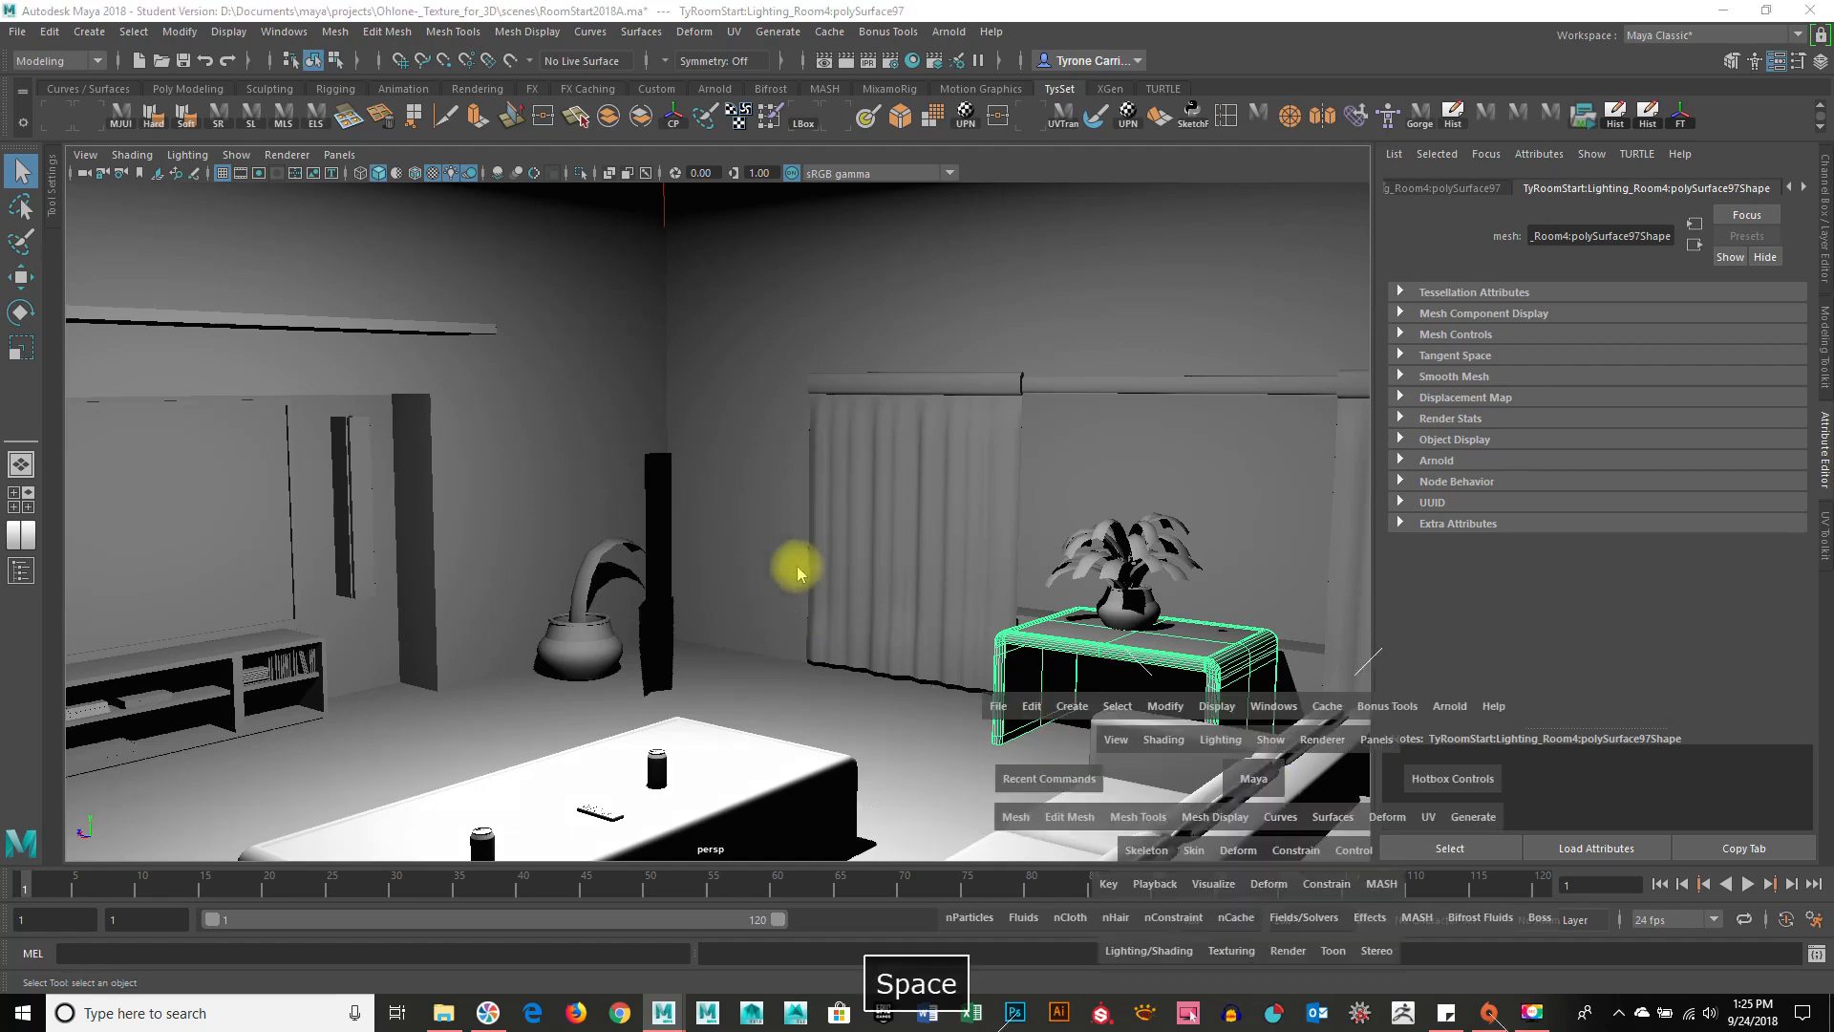
key("space")
key("space")
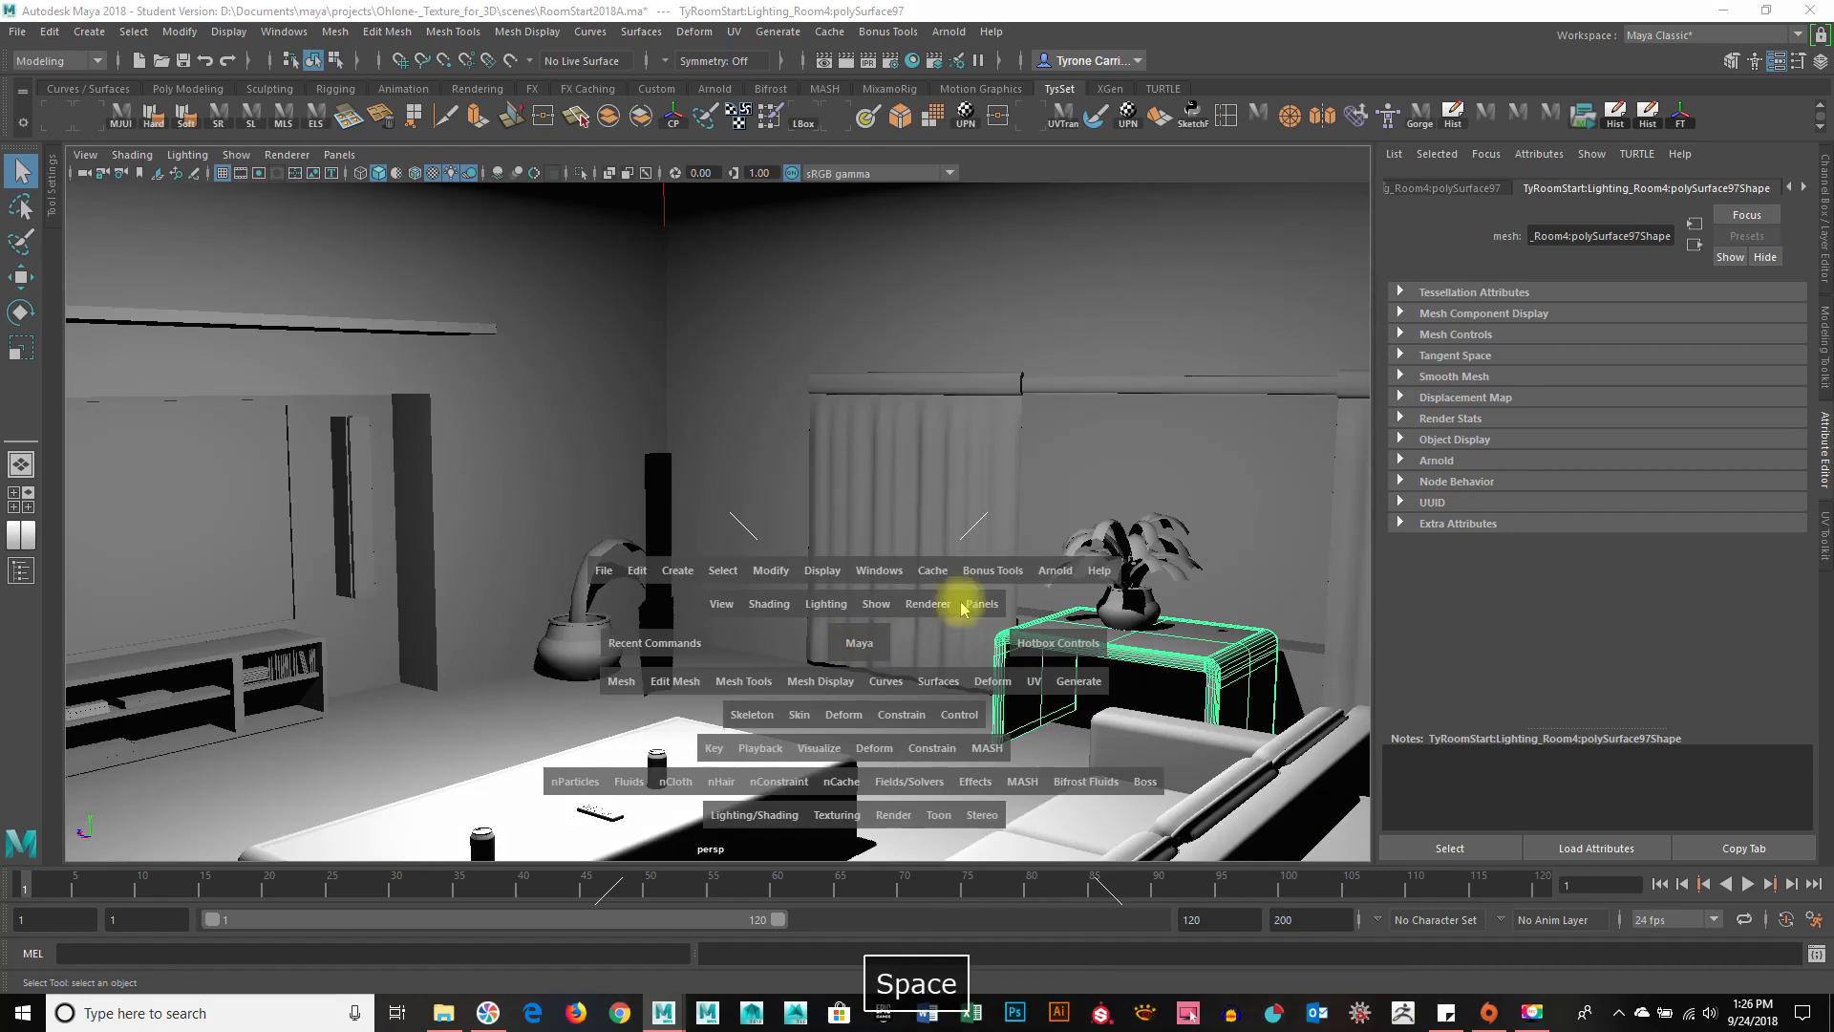
left_click(898, 440)
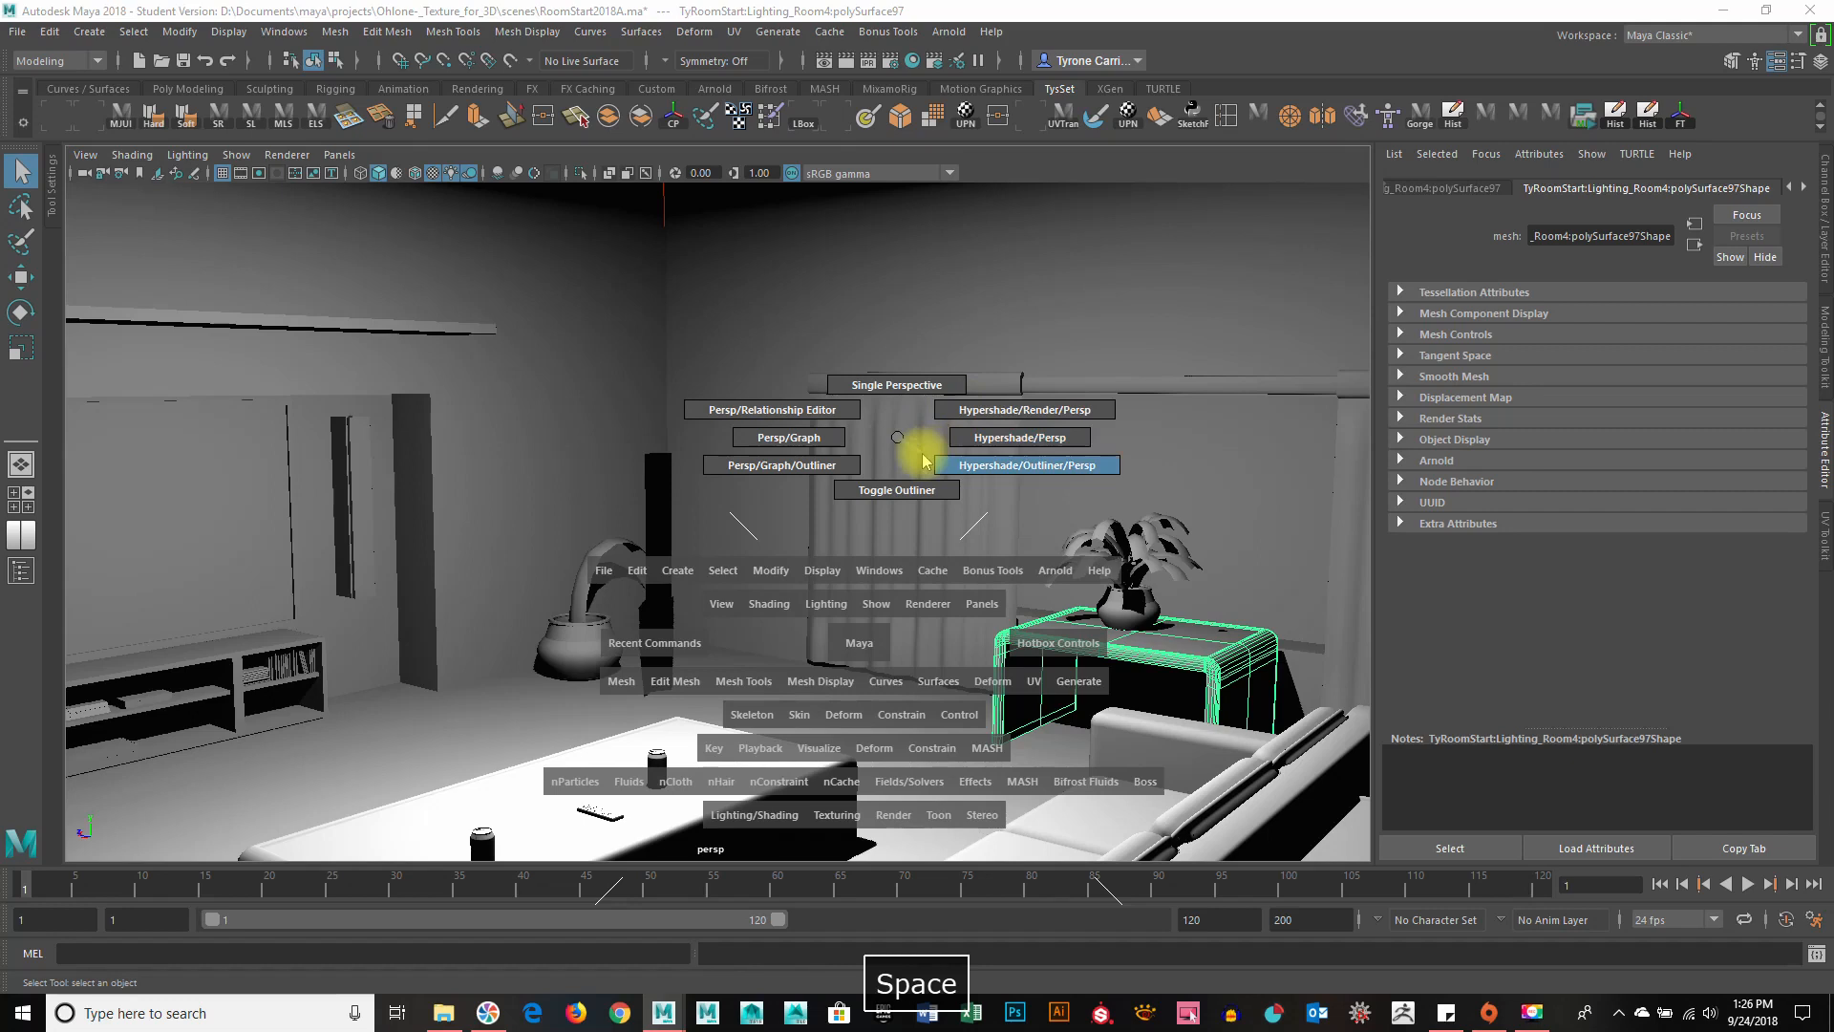
left_click_drag(922, 462, 923, 463)
key("space")
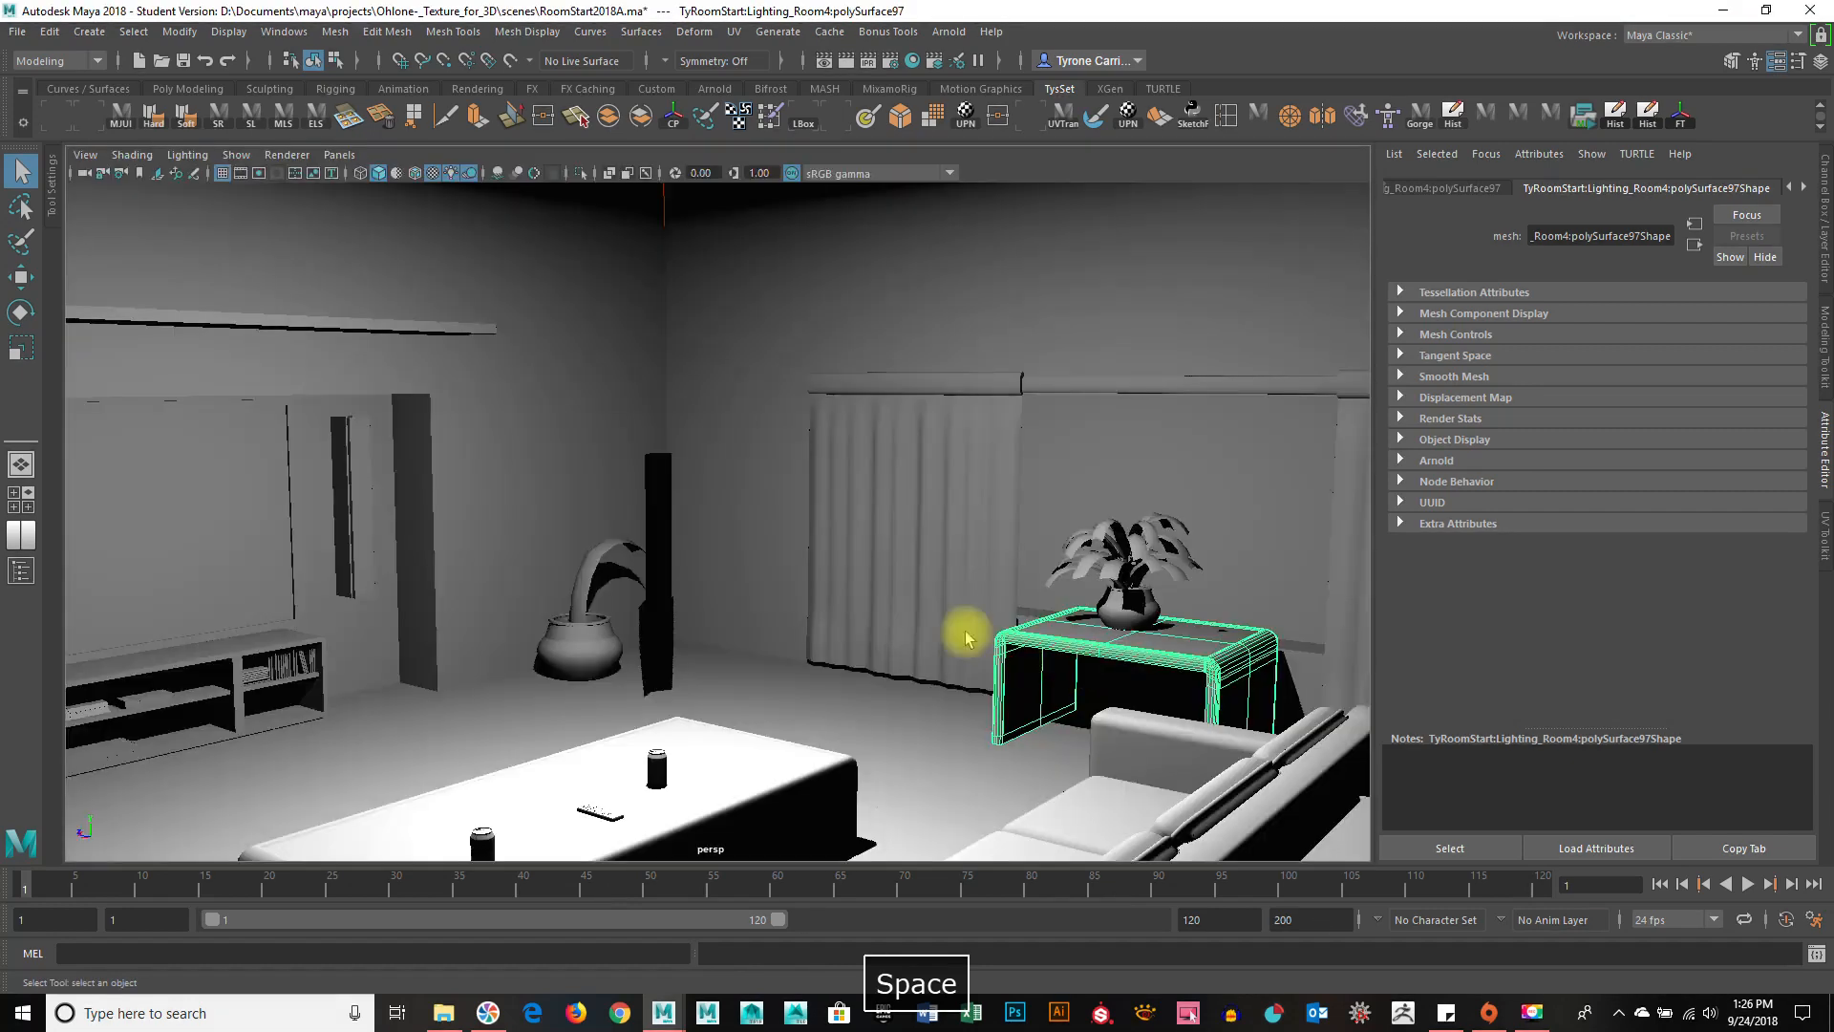
Show the Outliner with a curtain selected and switch to the Hypershade/Render/Persp layout.
left_click(876, 565)
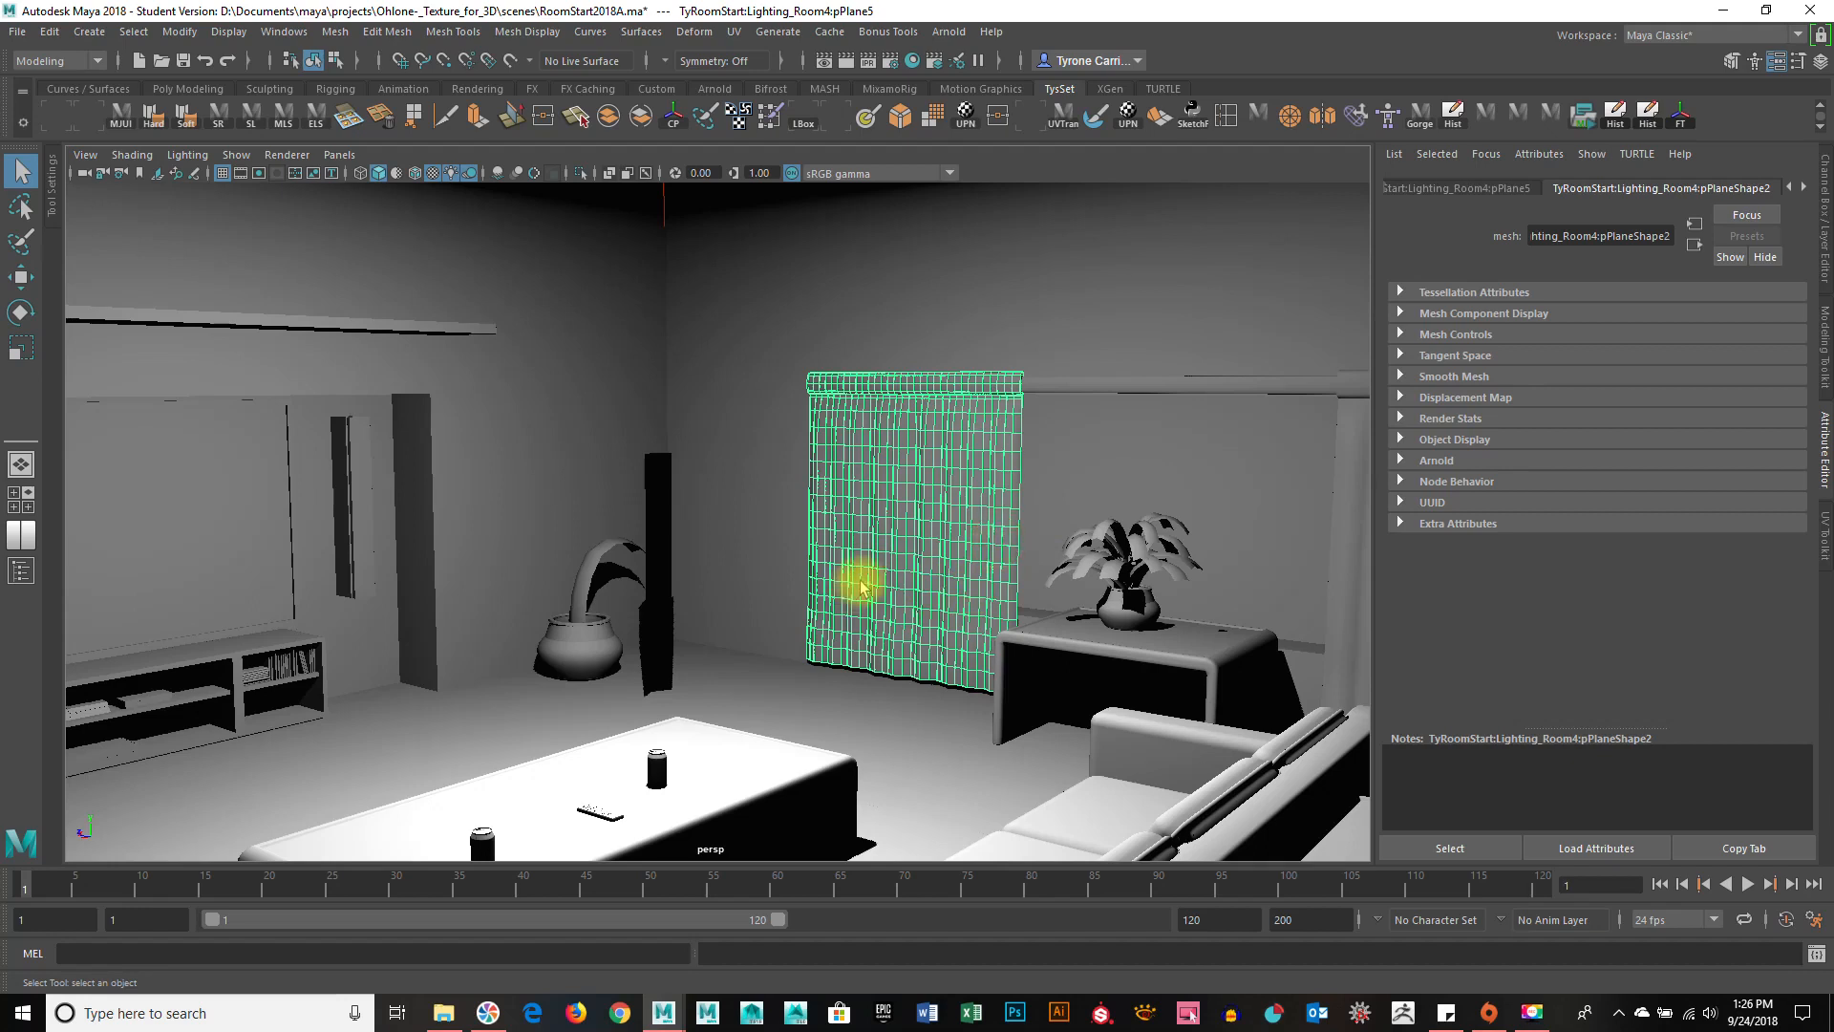
key("space")
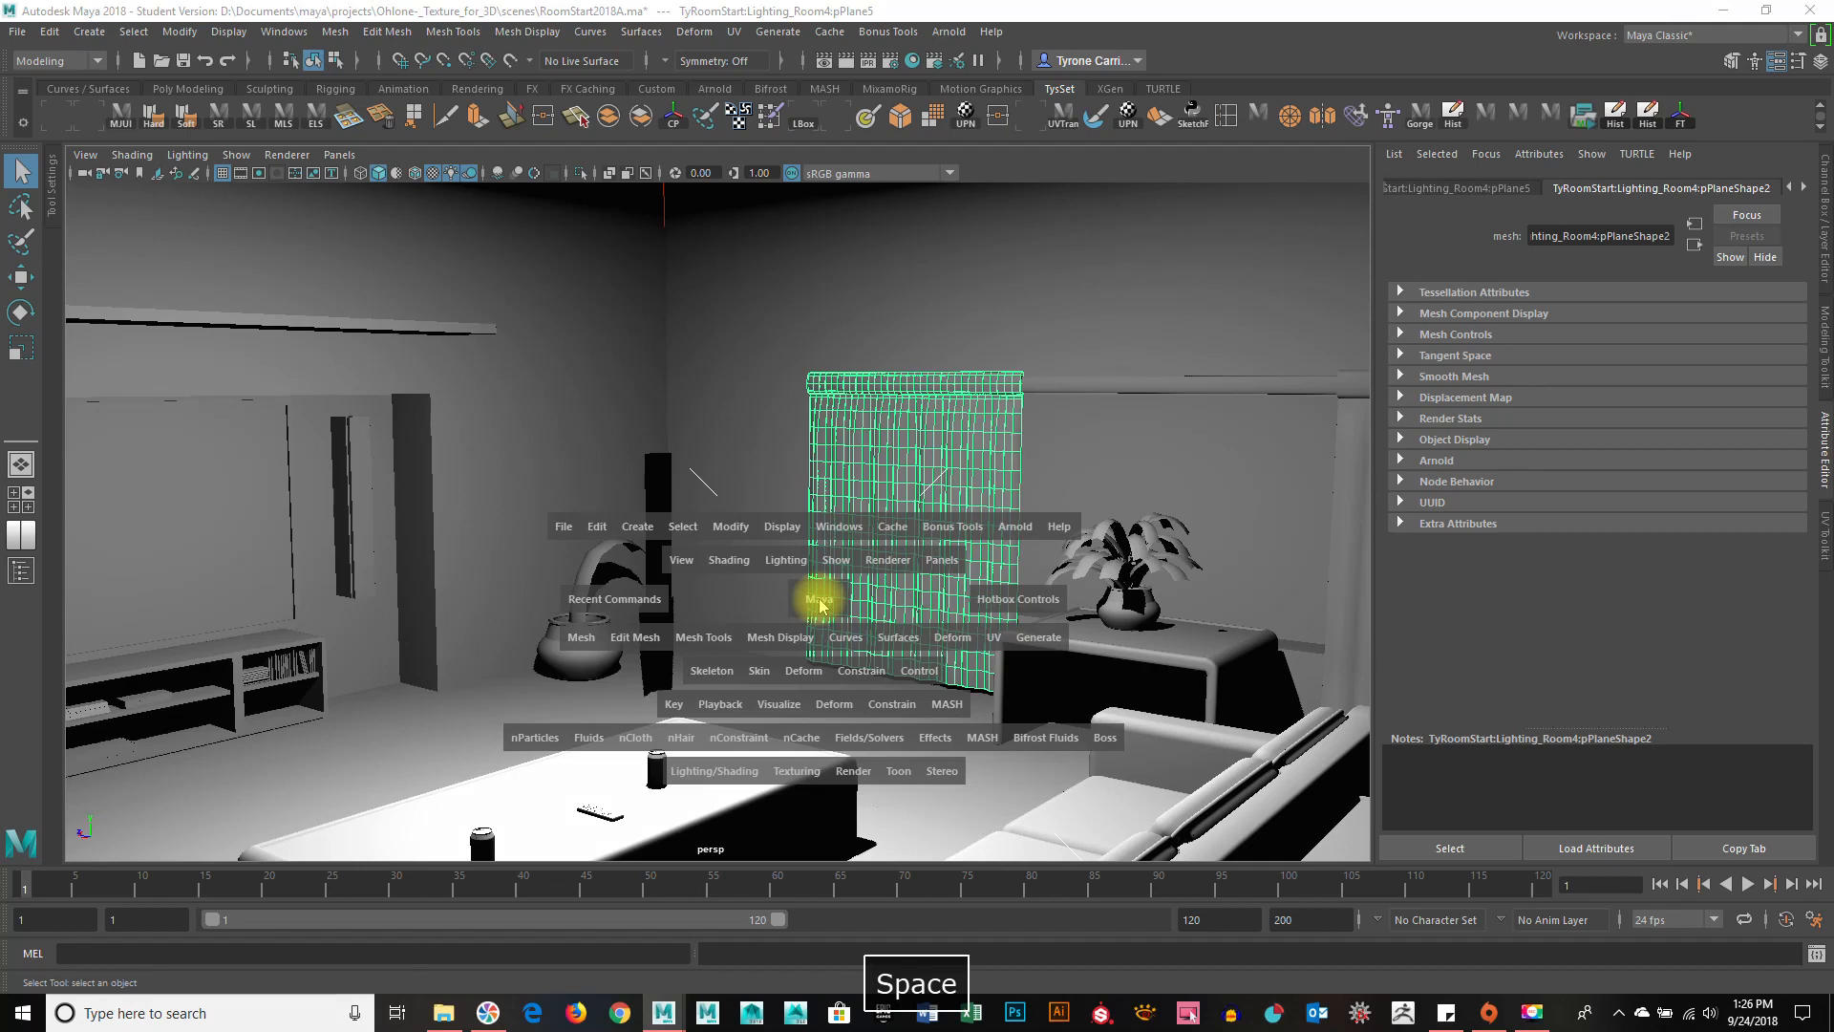
mouse_move(850, 403)
left_mouse_down()
mouse_move(919, 375)
mouse_move(840, 421)
left_mouse_up()
key("space")
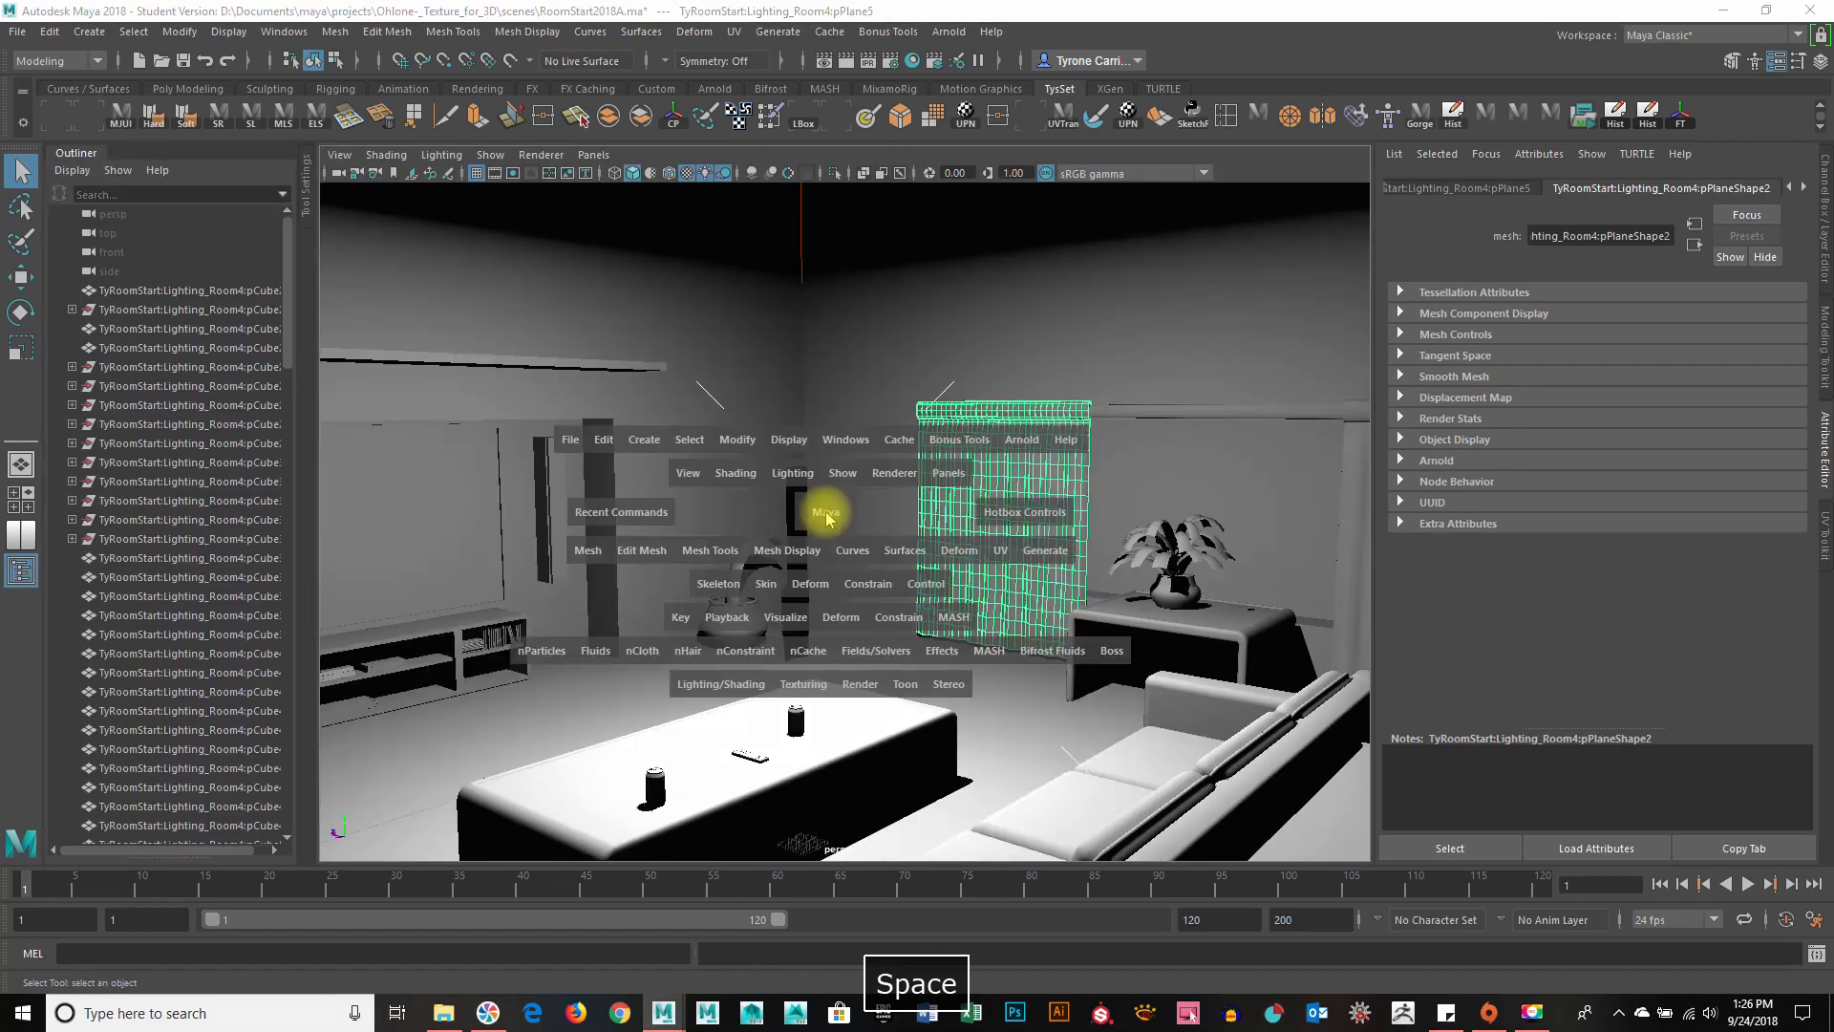
left_click_drag(826, 339, 853, 318)
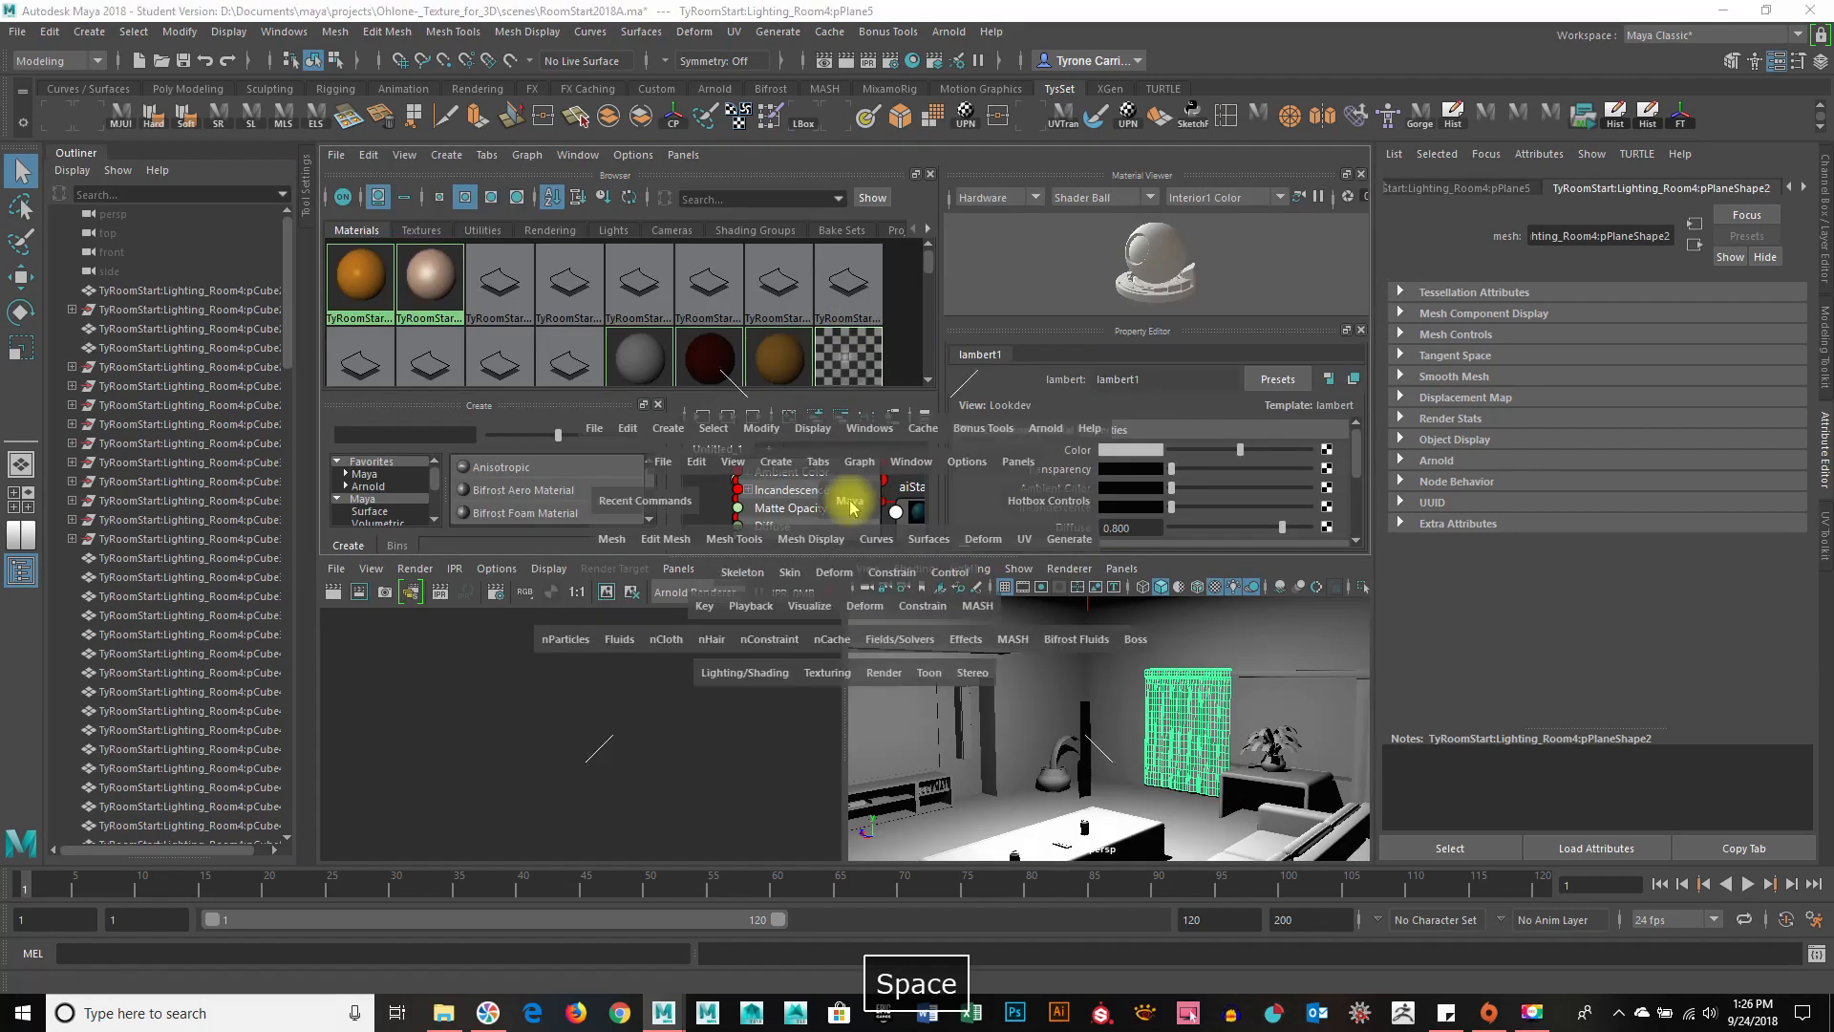
left_click(1532, 1014)
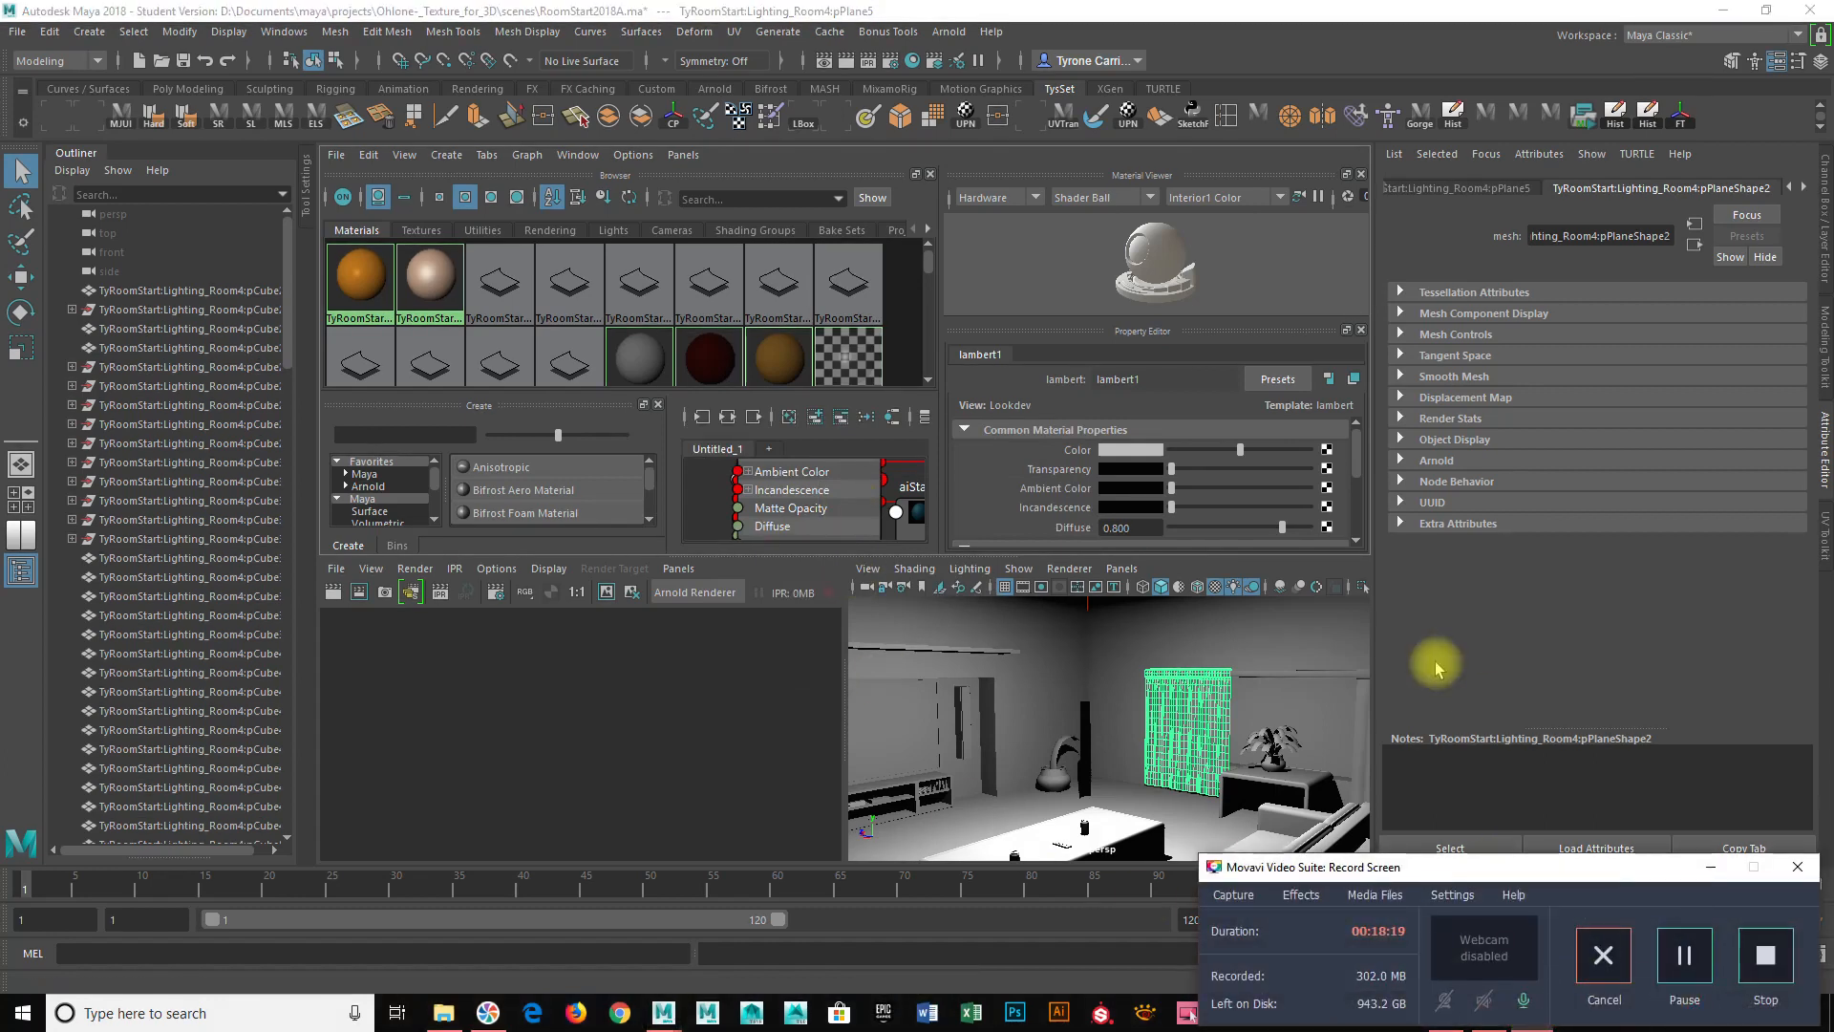
Select the room mesh, maximize the perspective view and hide the Outliner.
left_click(1257, 632)
key("space")
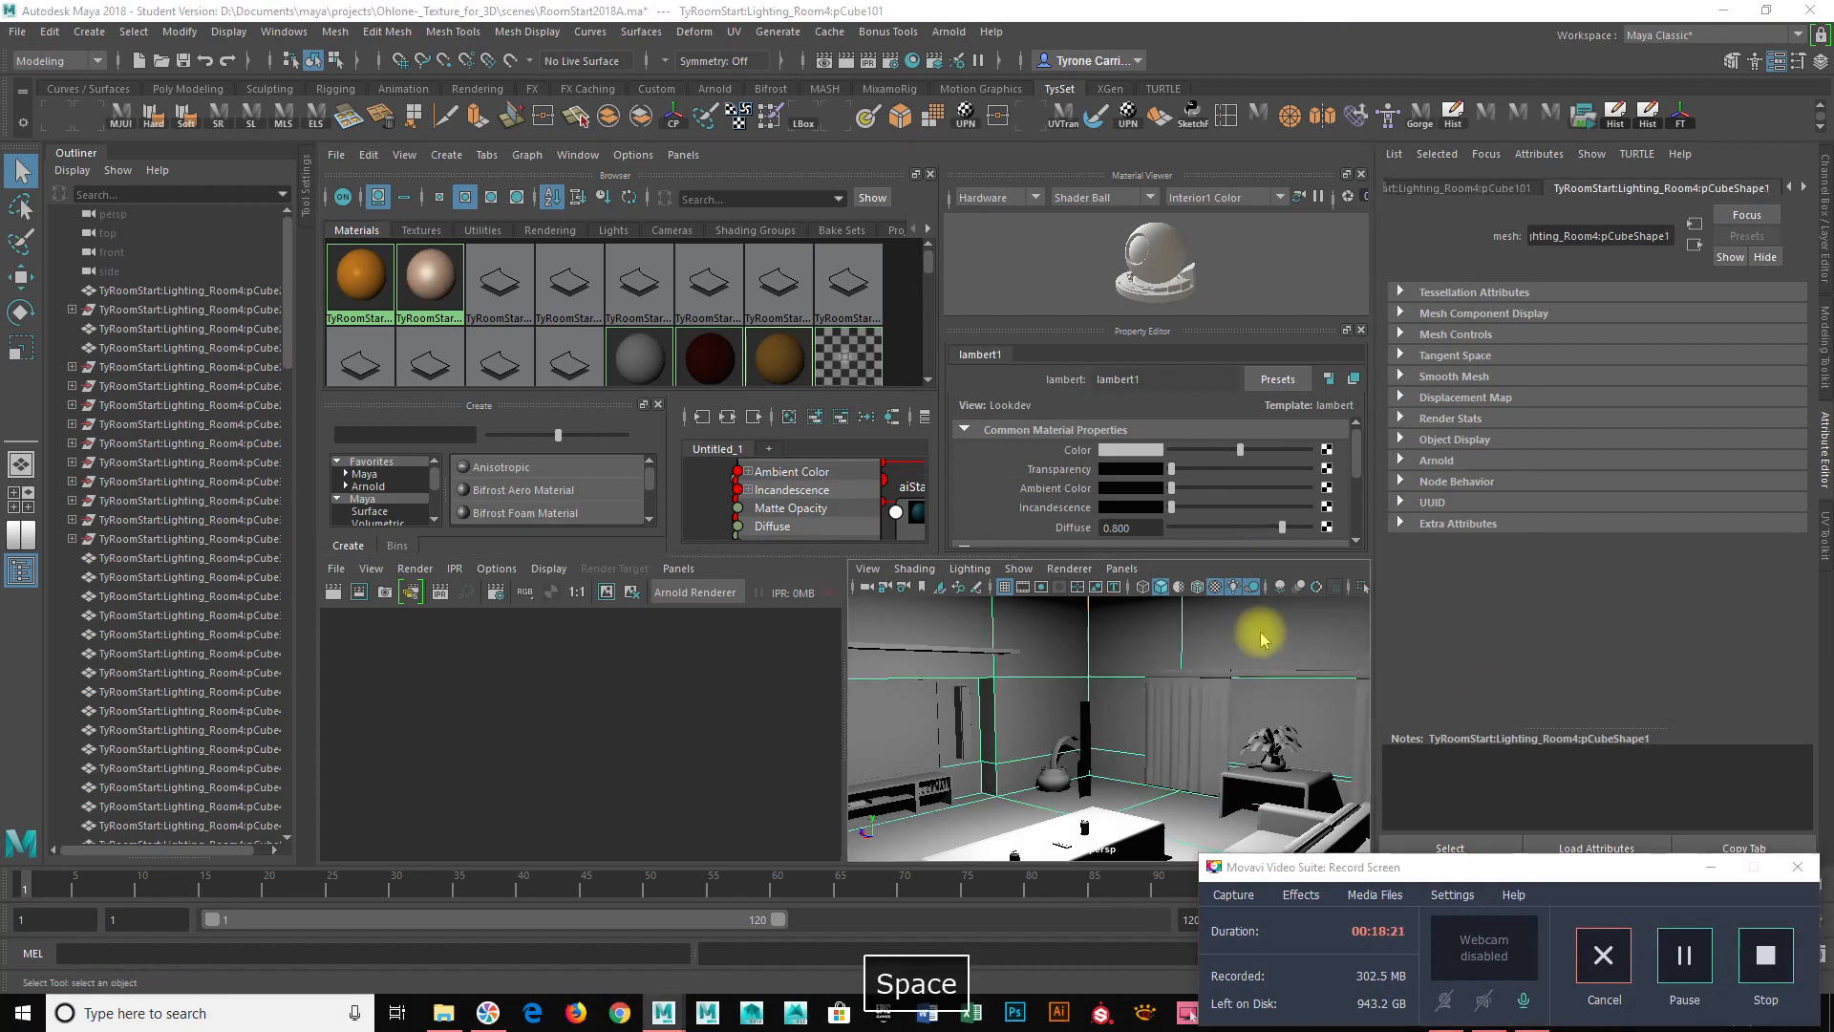
right_click_drag(1161, 543, 500, 217, "alt")
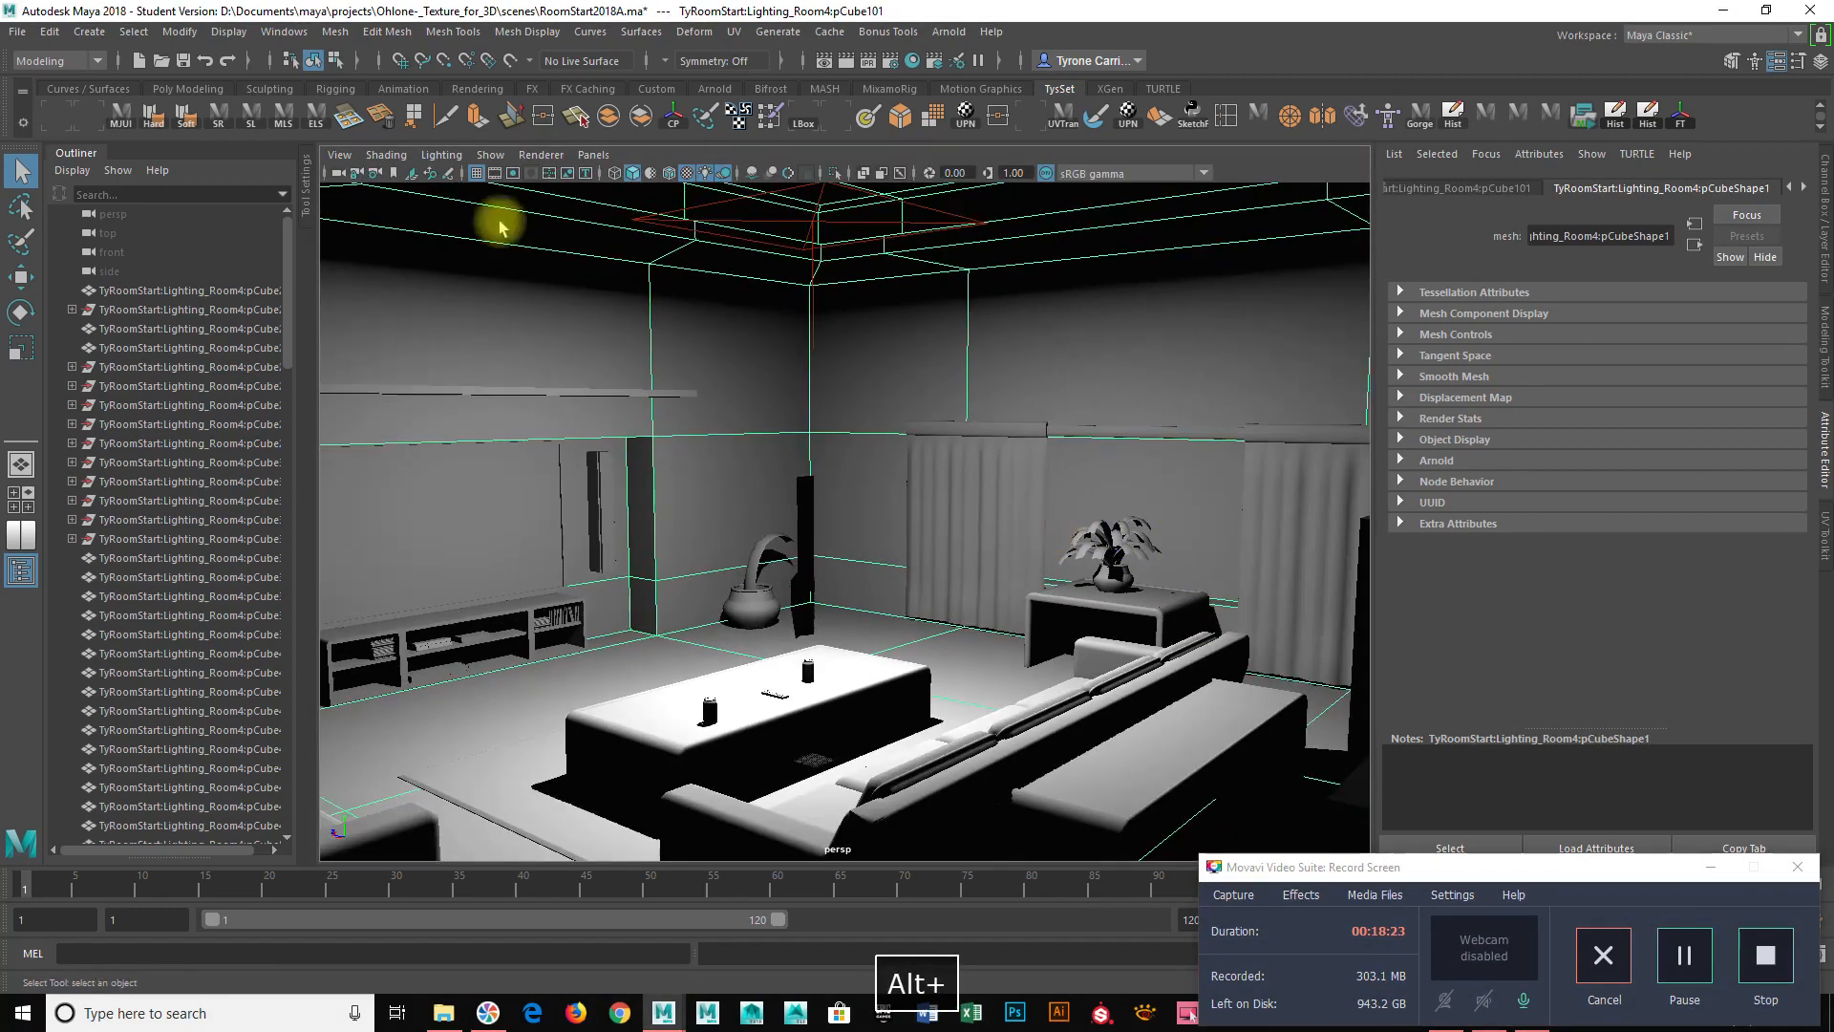
left_click(88, 153)
Examine the lit room from outside and inside, moving in on the curtained window behind the plant.
left_click_drag(777, 401, 781, 473, "alt")
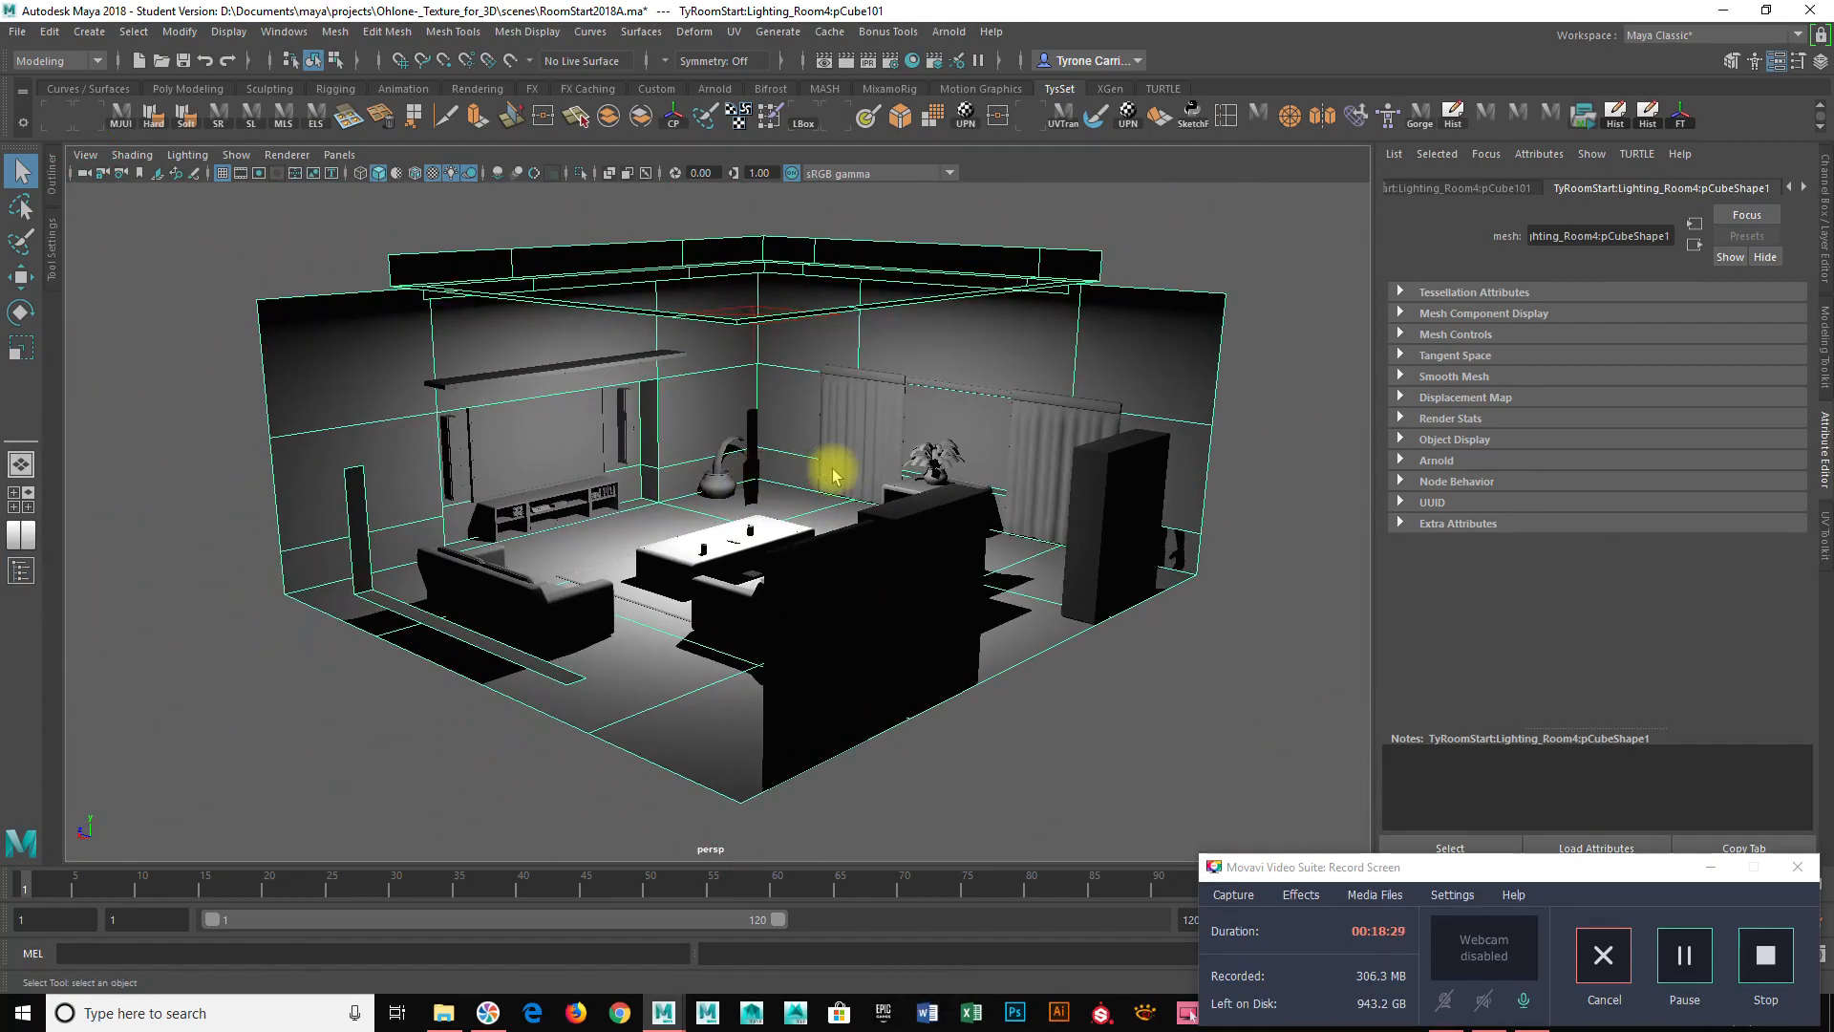
right_click_drag(790, 471, 1173, 509, "alt")
left_click_drag(1173, 510, 1034, 546, "alt")
right_click_drag(1034, 547, 1212, 615, "alt")
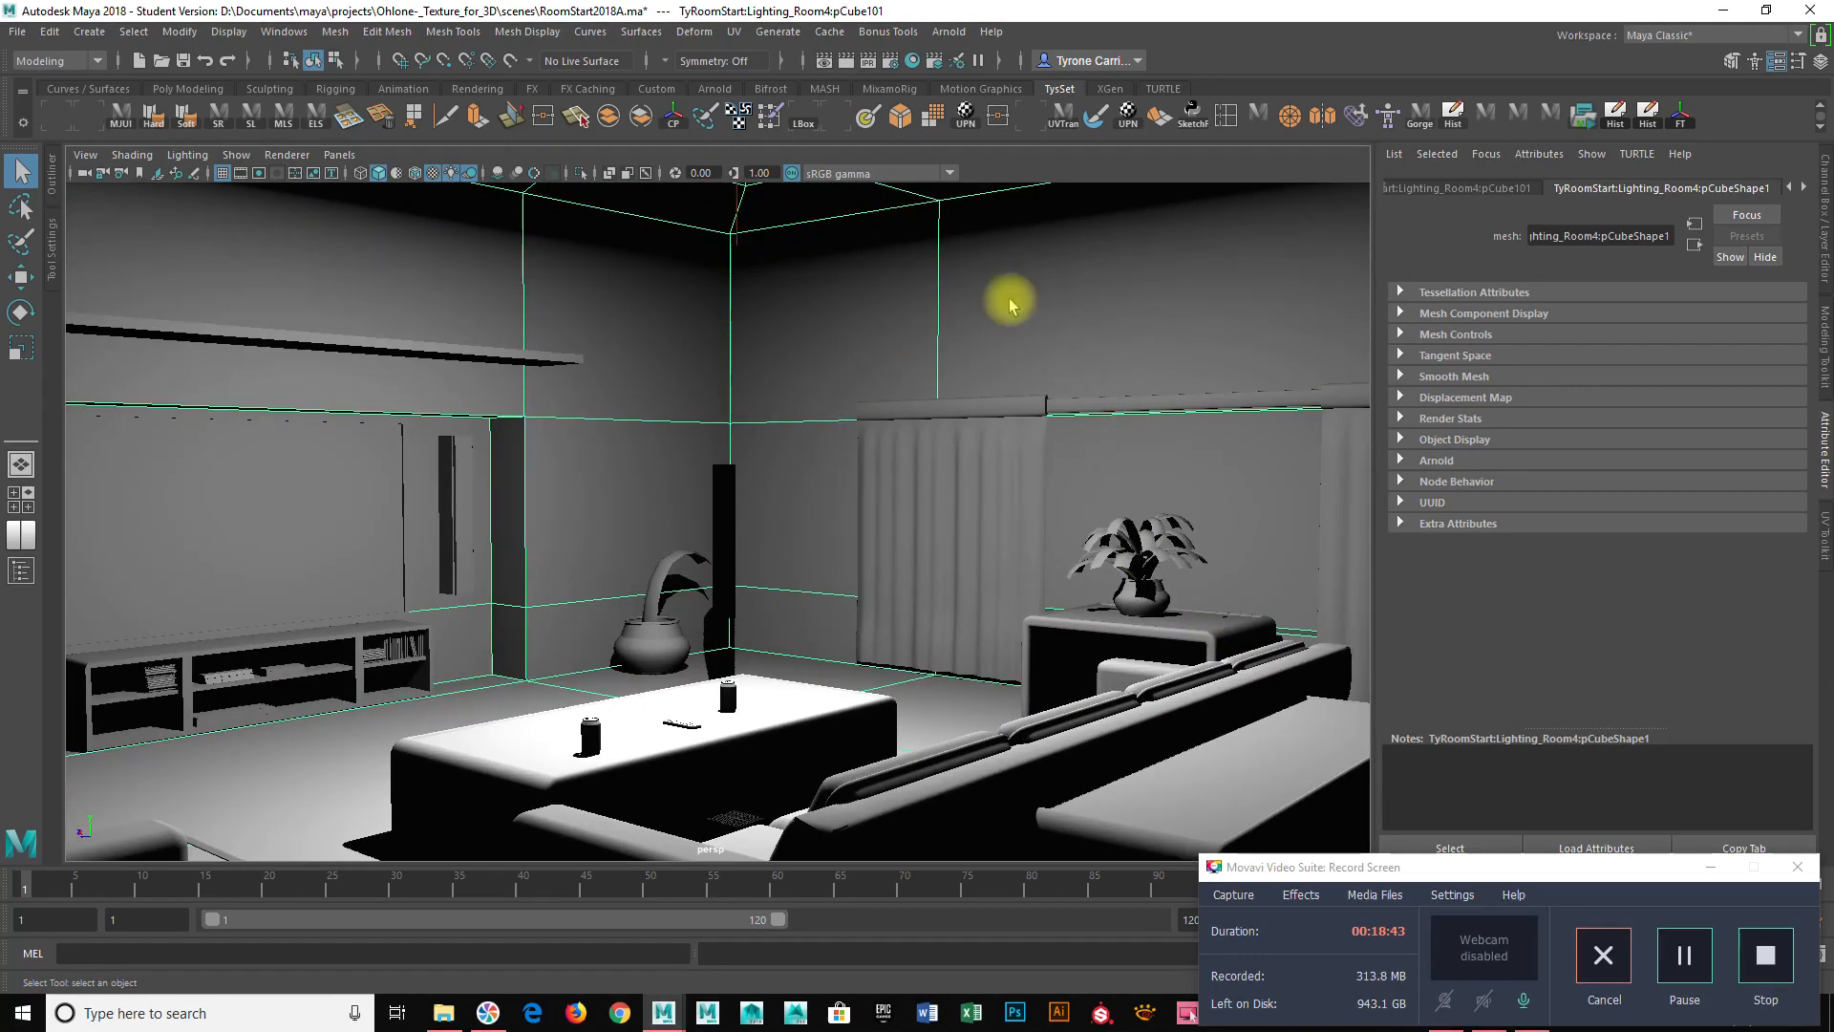
left_click_drag(872, 544, 1055, 615, "alt")
right_click_drag(1055, 615, 933, 557, "alt")
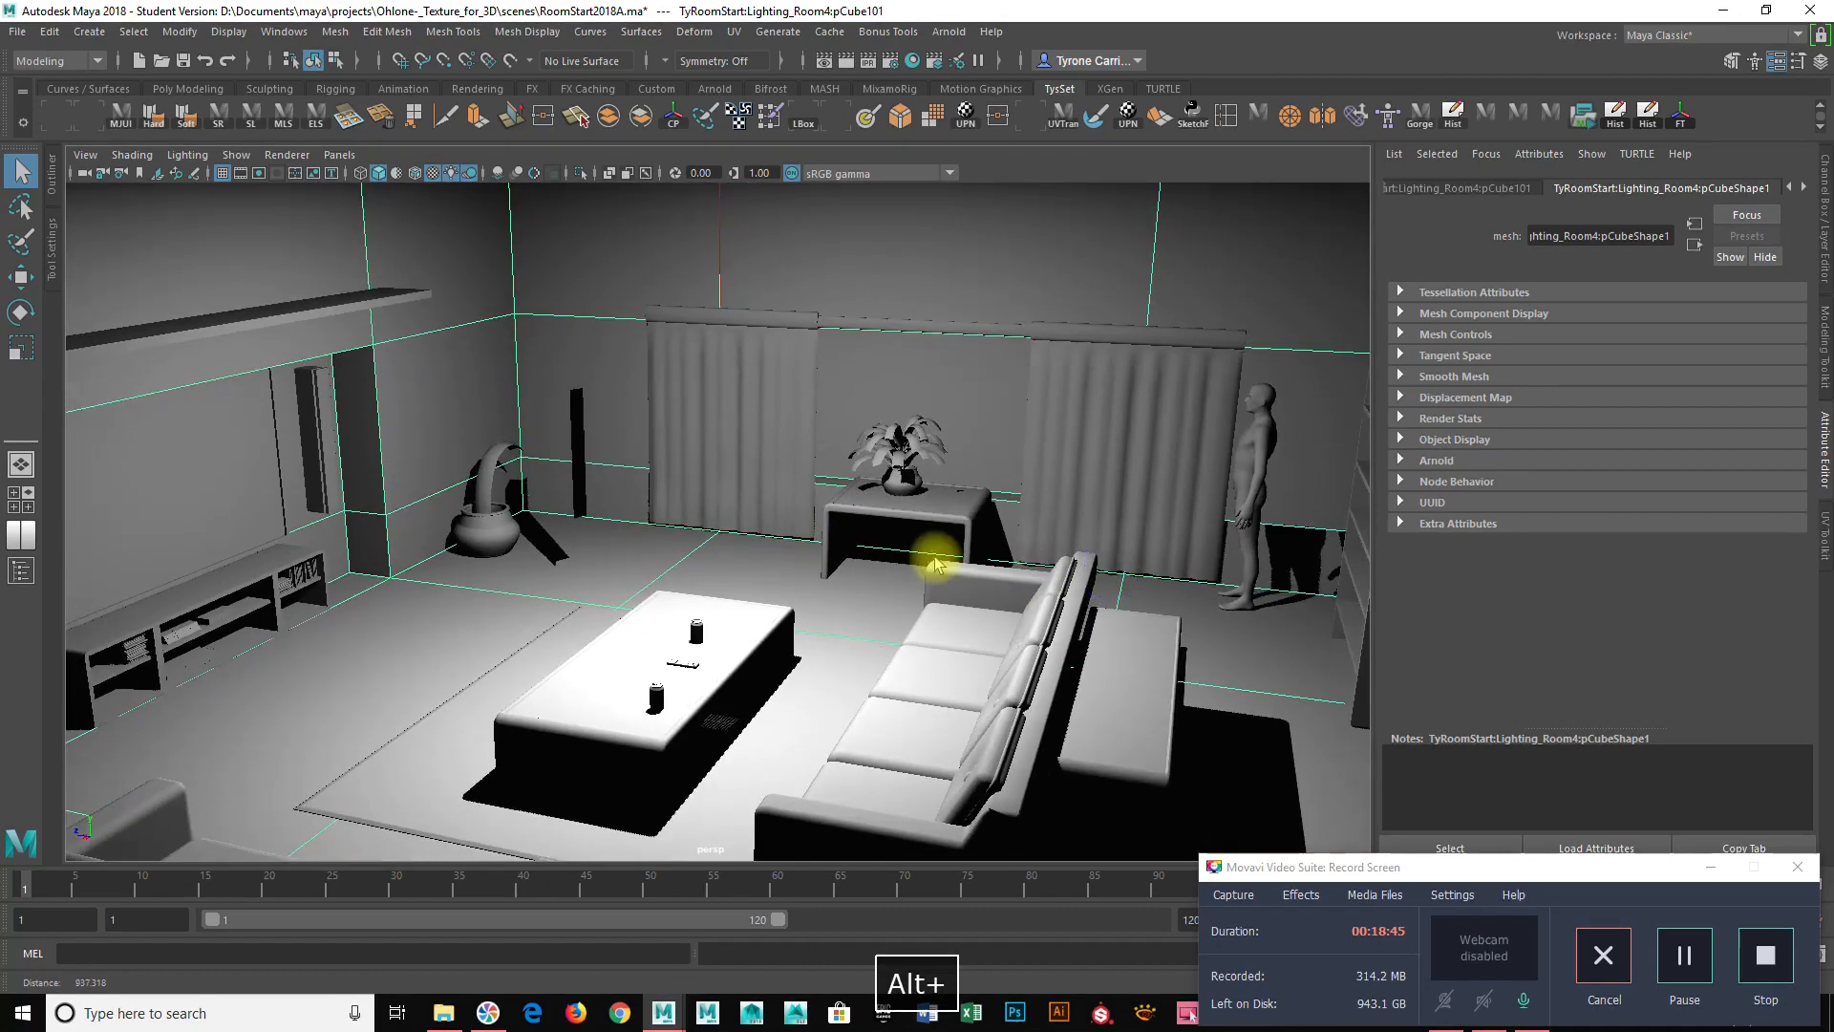
right_click_drag(741, 525, 1106, 532, "alt")
left_click_drag(1143, 604, 1086, 561, "alt")
middle_click_drag(917, 612, 582, 722, "alt")
right_click_drag(583, 721, 1187, 655, "alt")
left_click_drag(1187, 655, 868, 615, "alt")
right_click_drag(868, 615, 716, 427, "alt")
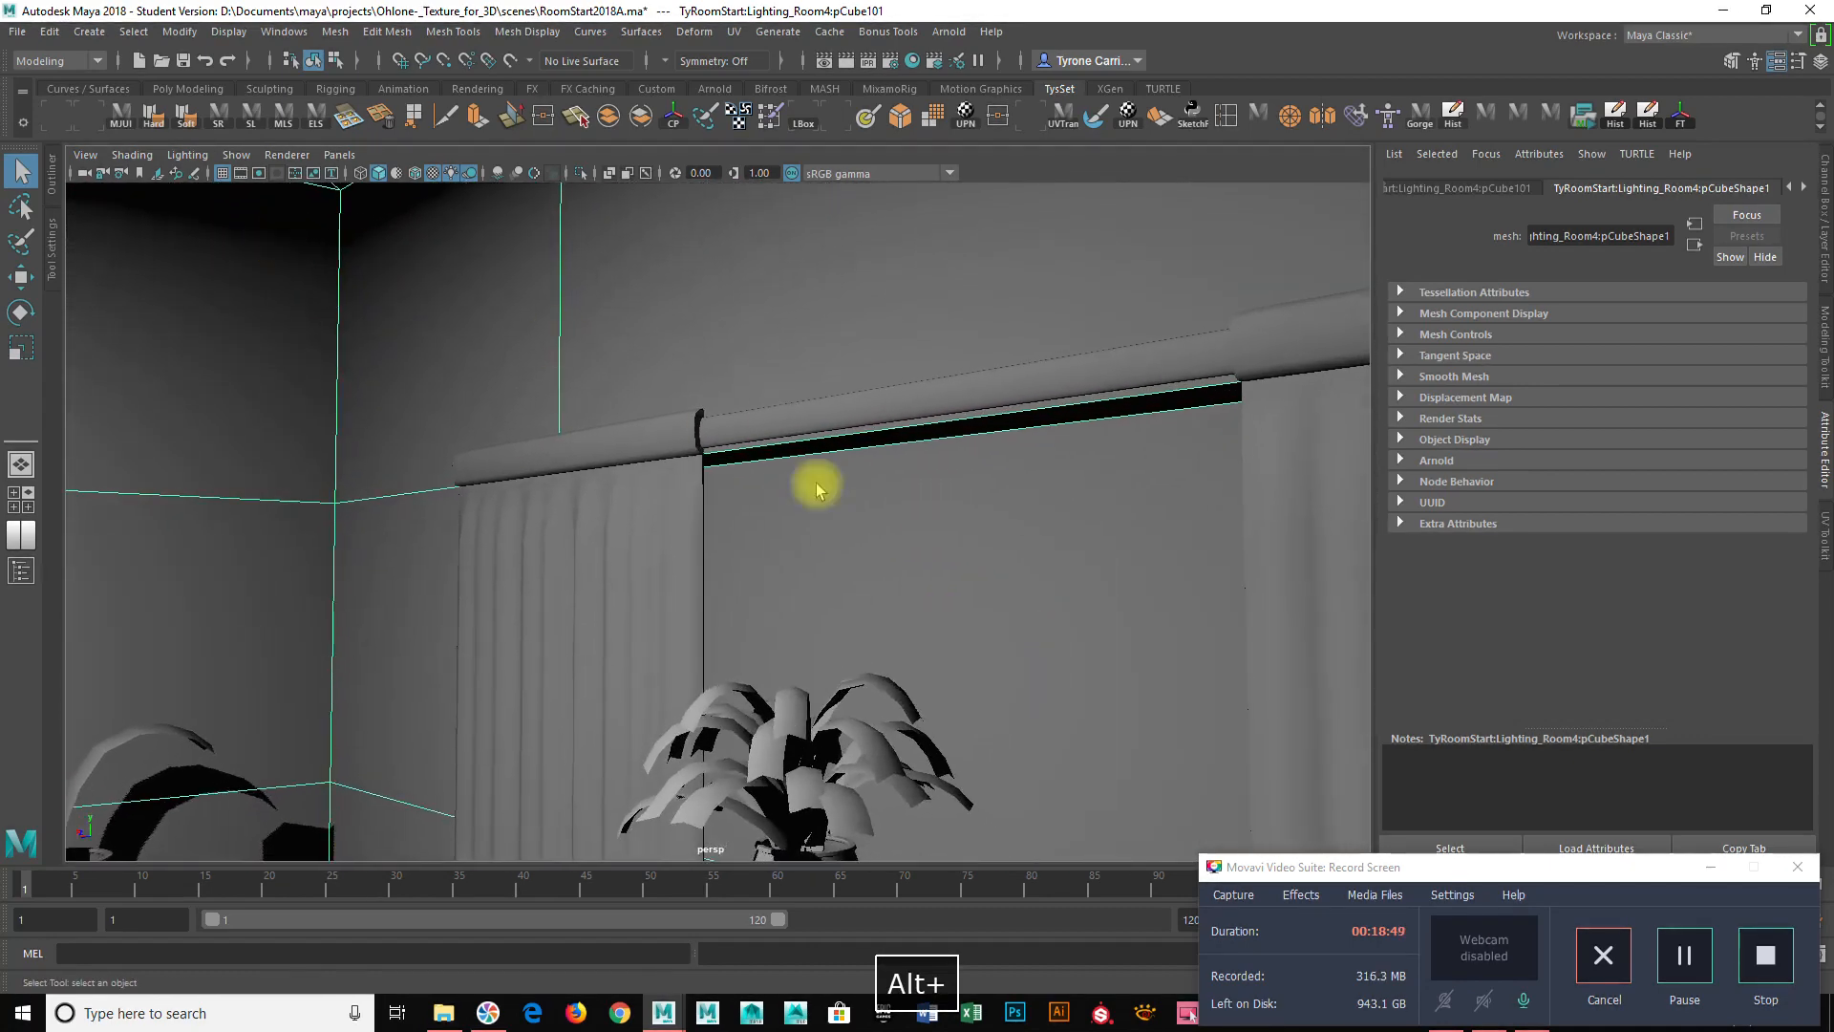
Switch the room mesh to face selection and select the window face behind the plant plus the window face on another wall.
right_click_drag(933, 524, 864, 603, "alt")
right_click_drag(879, 420, 877, 471)
left_click(863, 586)
left_click_drag(862, 586, 777, 543, "alt")
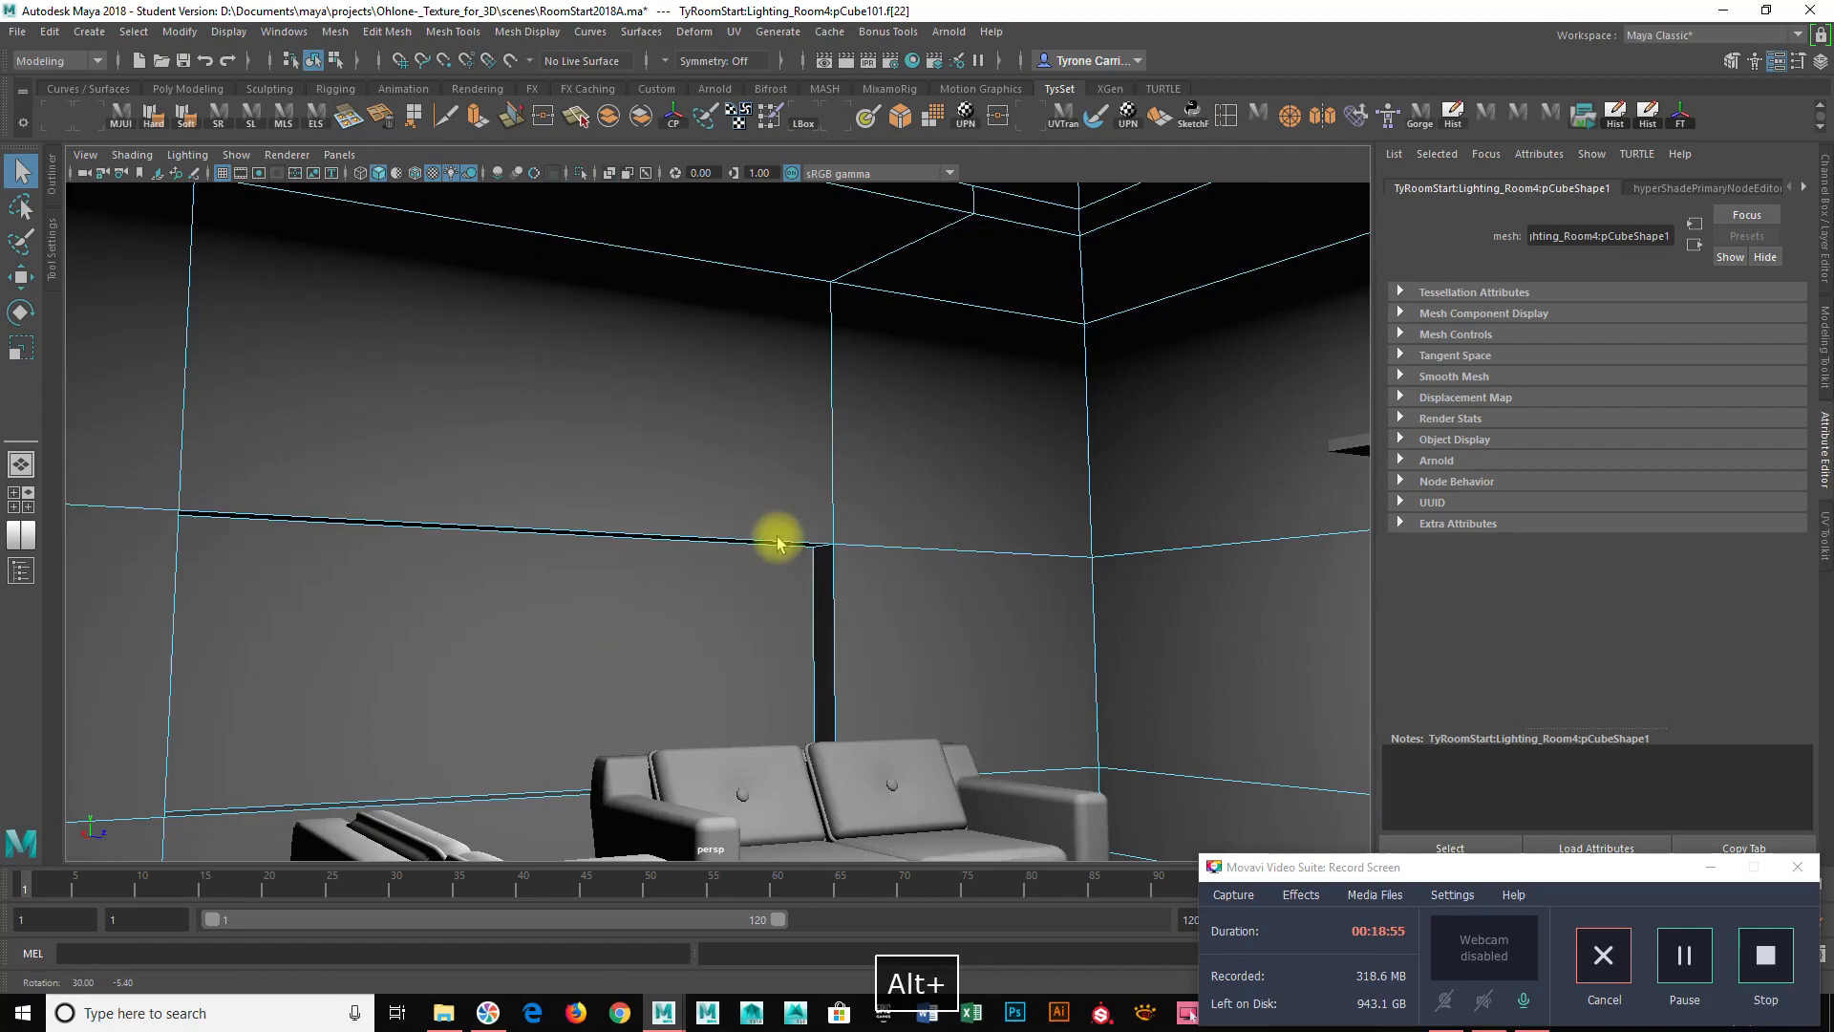
left_click(554, 602, "shift")
left_click_drag(708, 679, 1052, 700, "alt")
left_click_drag(855, 550, 589, 547, "alt")
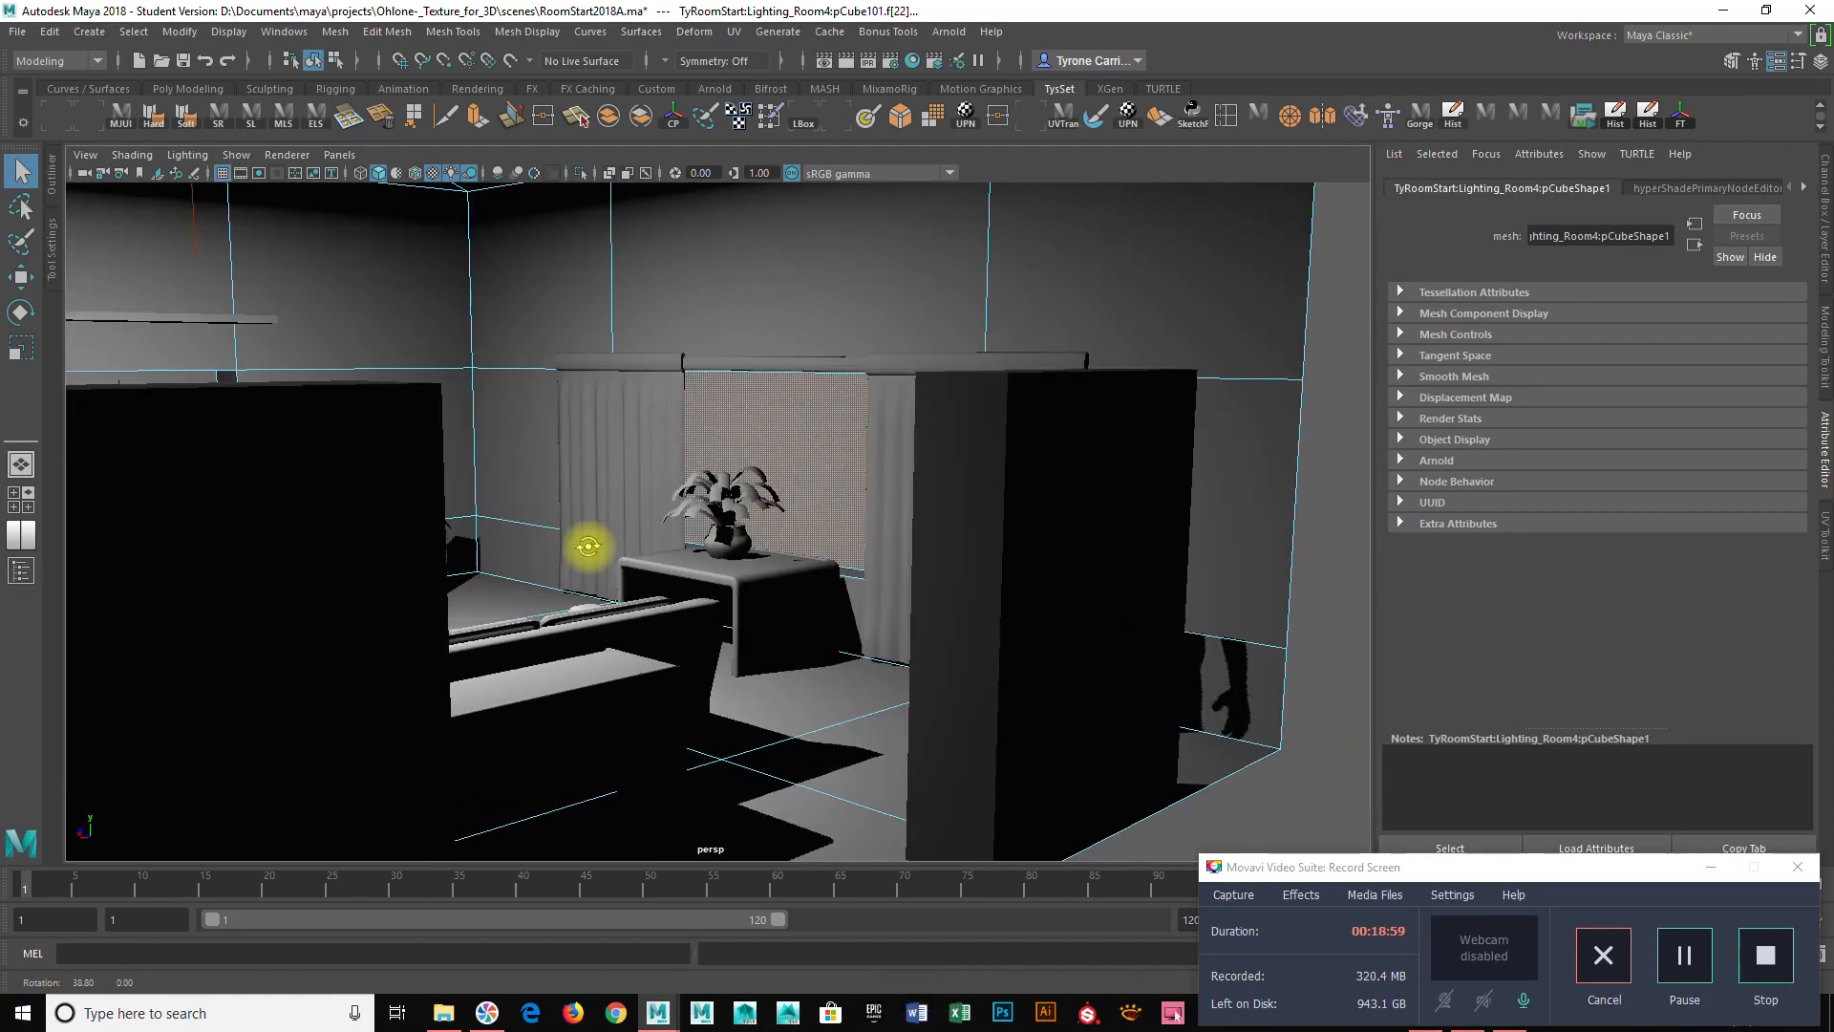
Reselect the window face between the curtains in face mode and add the large window face behind the two-seat sofa.
right_click_drag(606, 520, 822, 527, "alt")
left_click_drag(618, 565, 1070, 562, "alt")
middle_click_drag(787, 536, 834, 554, "alt")
right_click(674, 332)
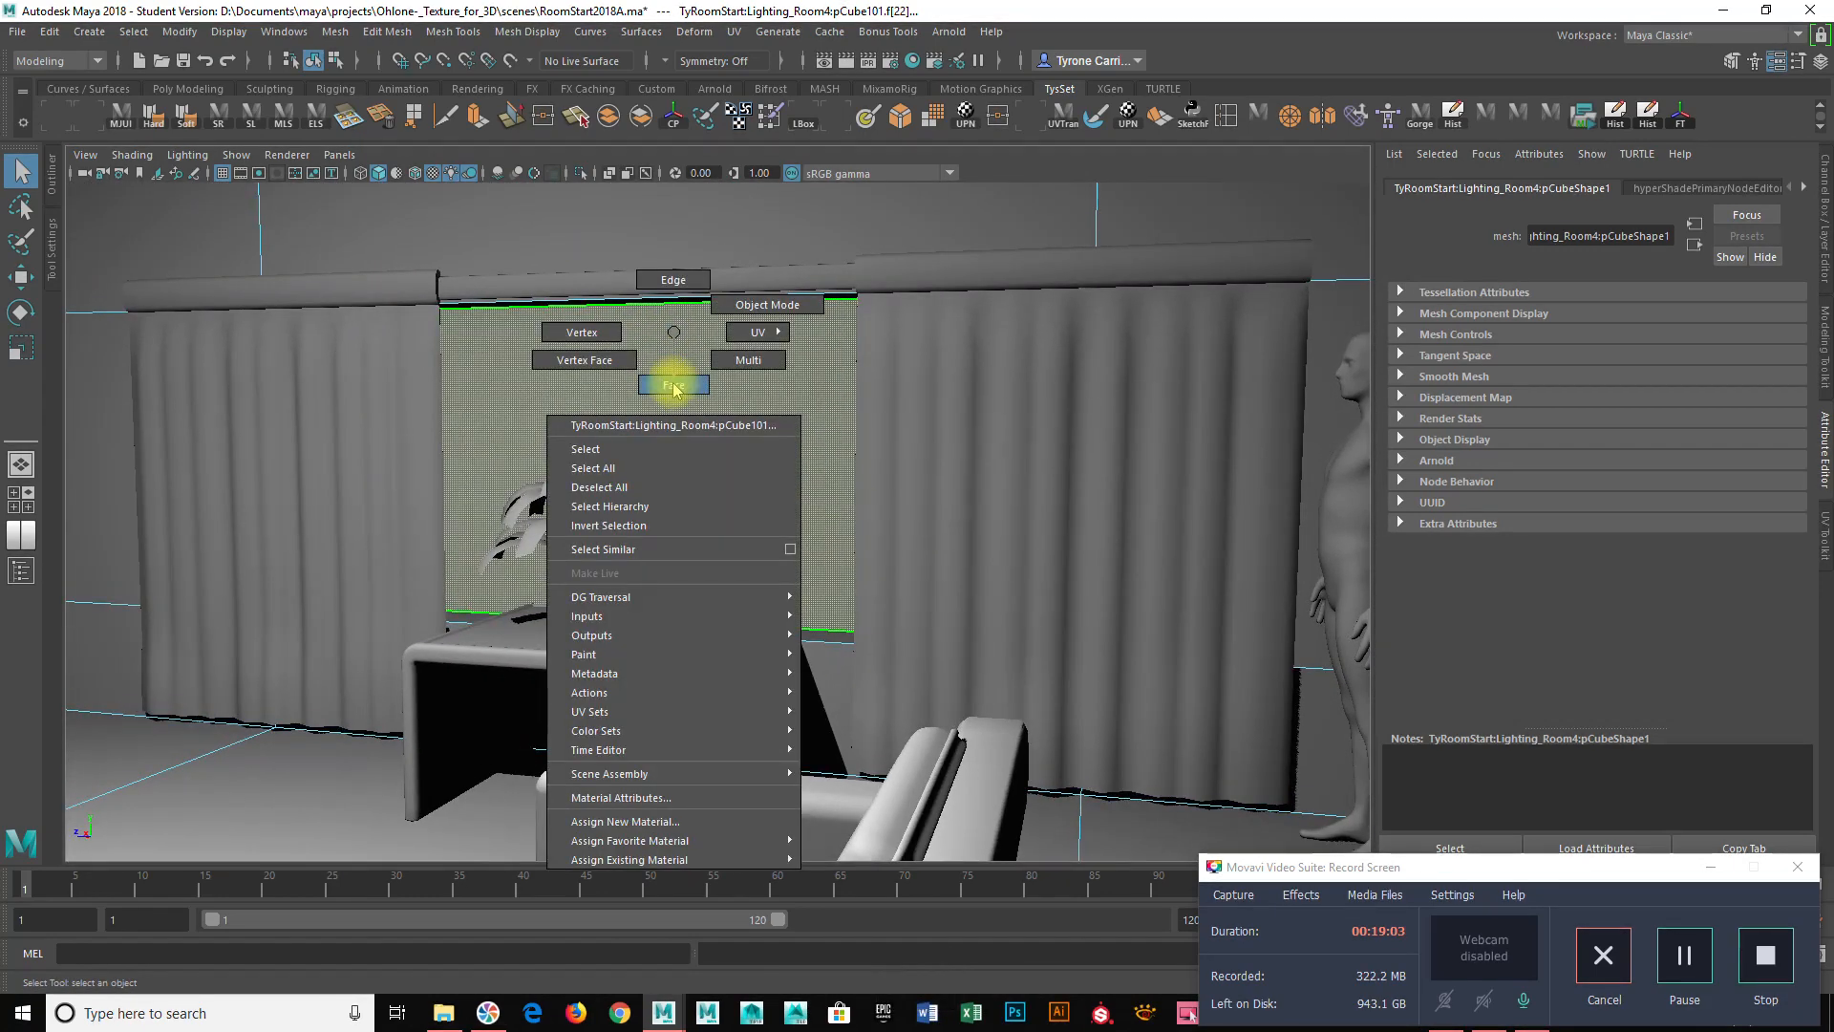
right_click_drag(673, 387, 673, 386)
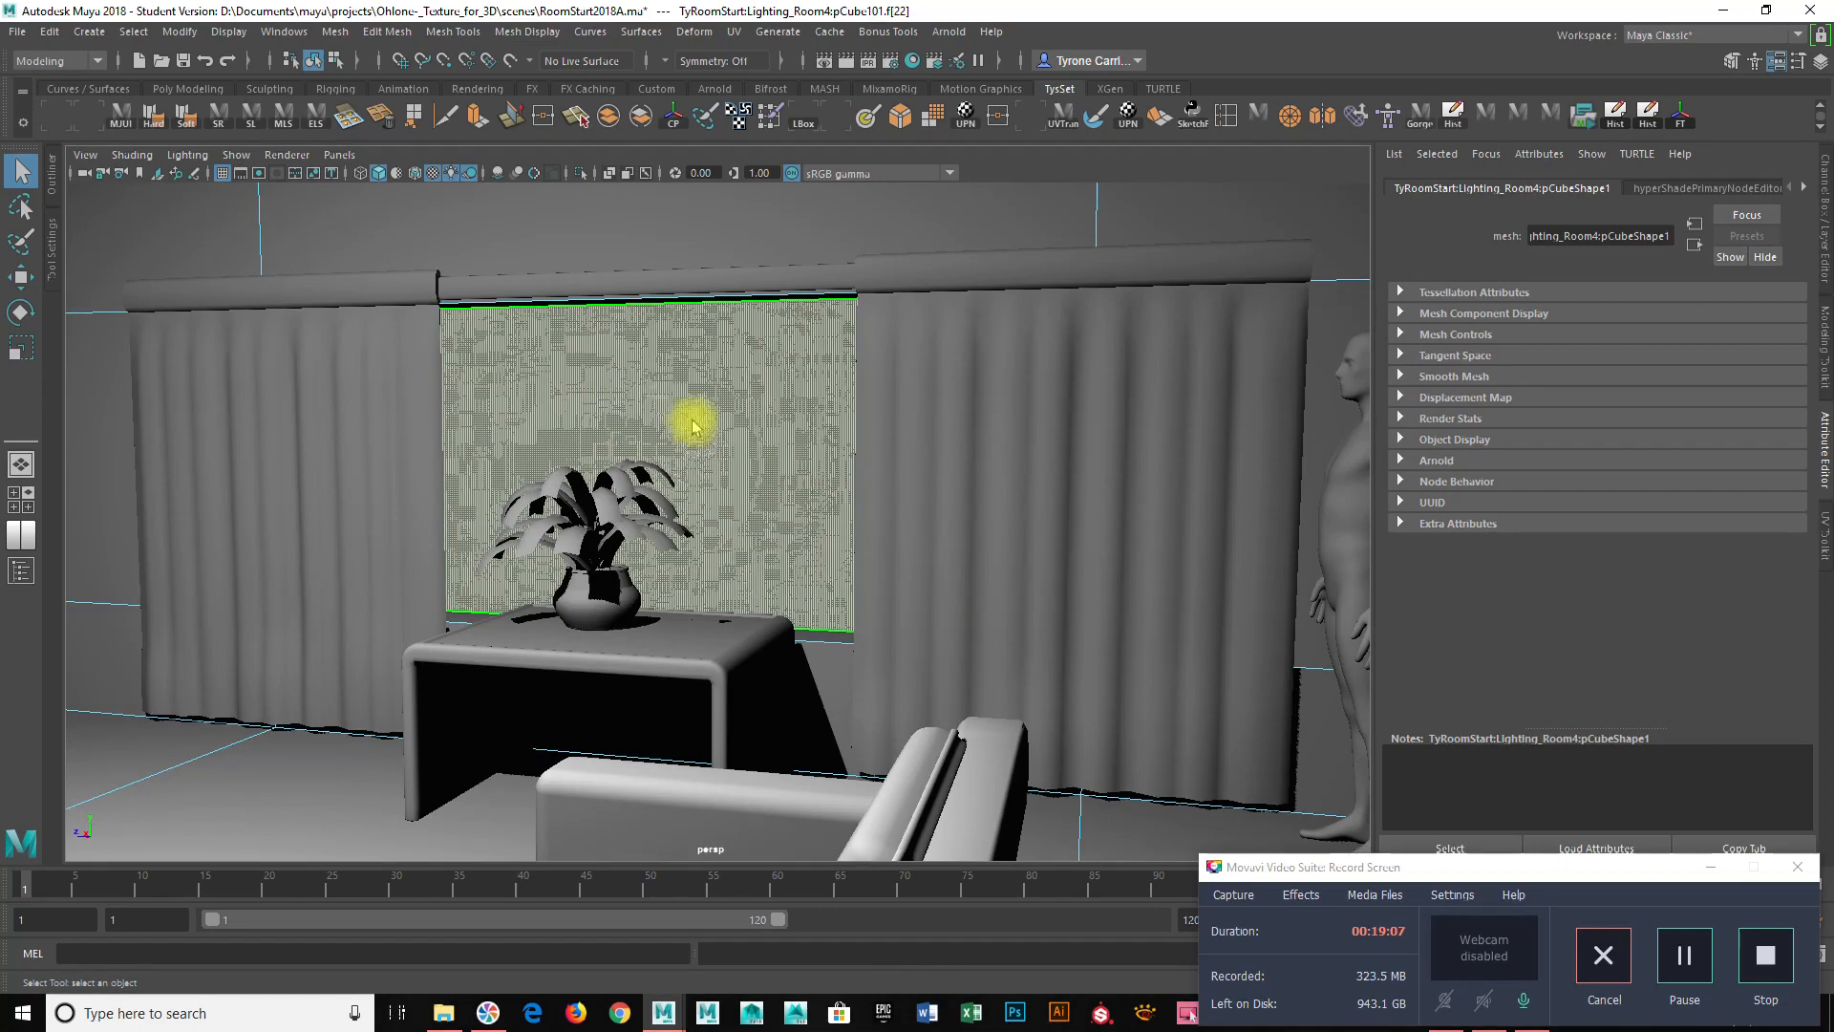
left_click_drag(705, 521, 433, 560, "alt")
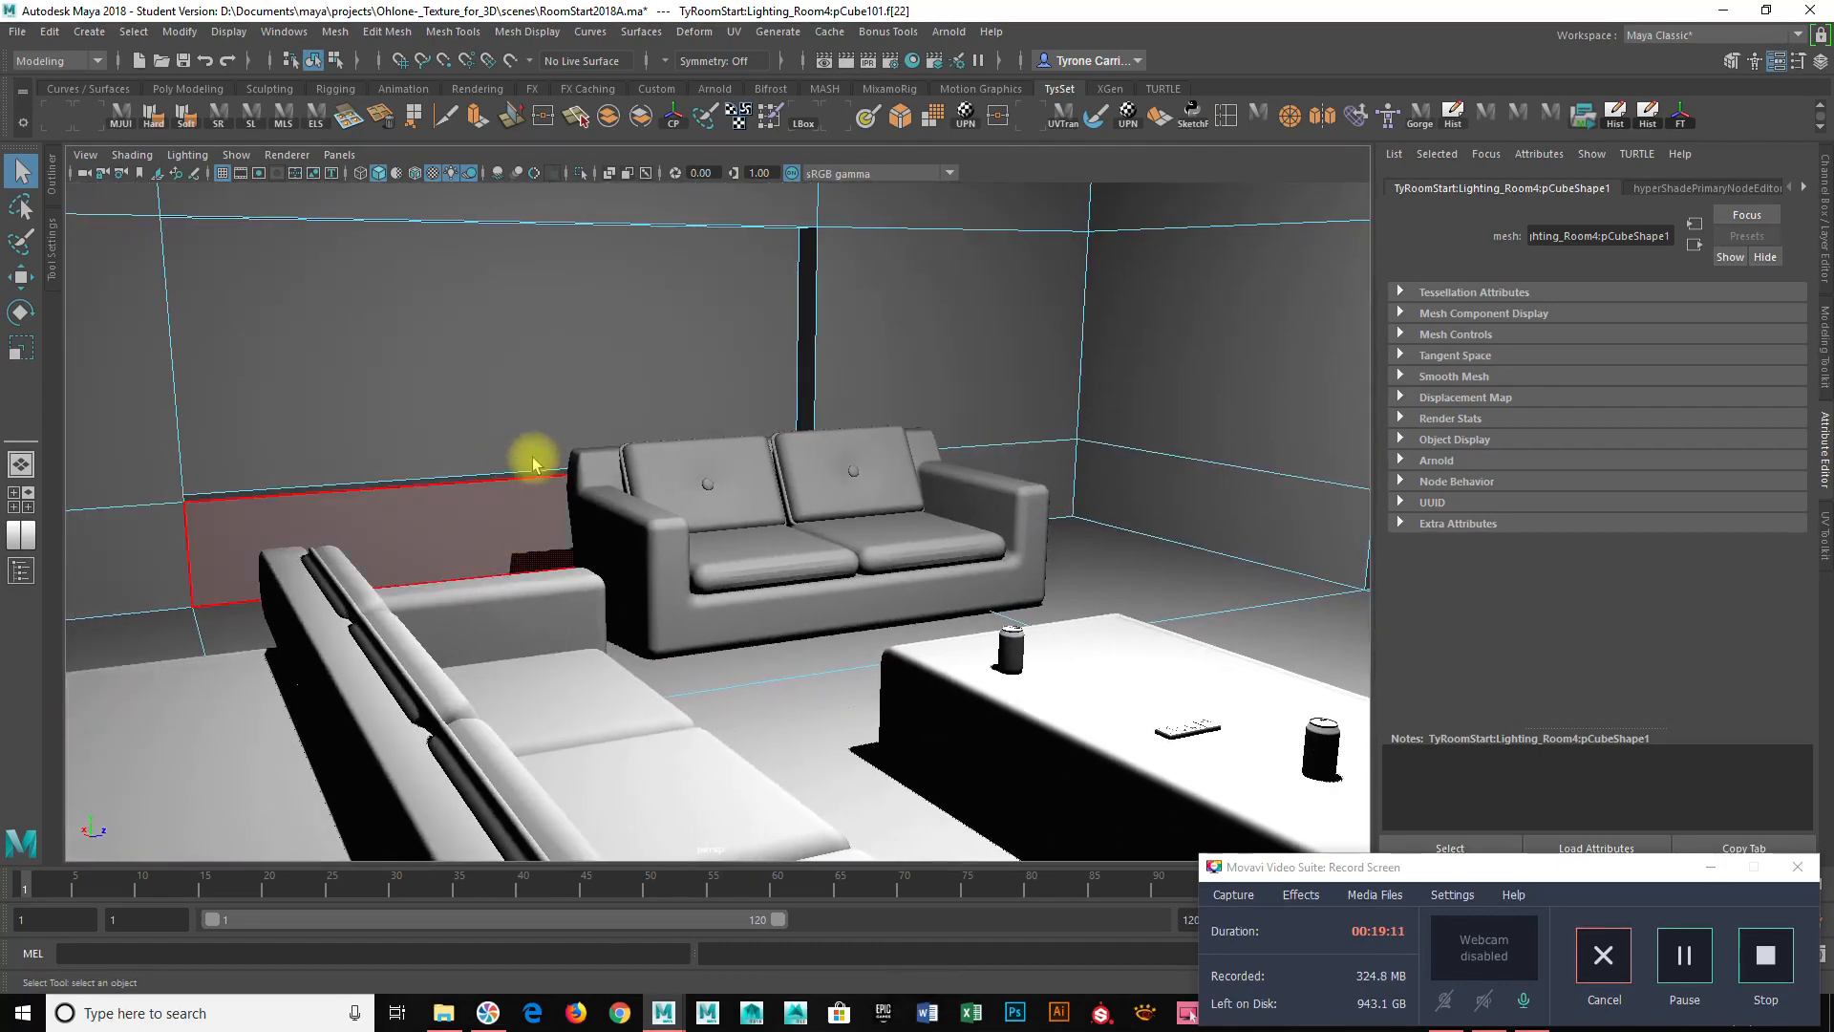
left_click(486, 369, "shift")
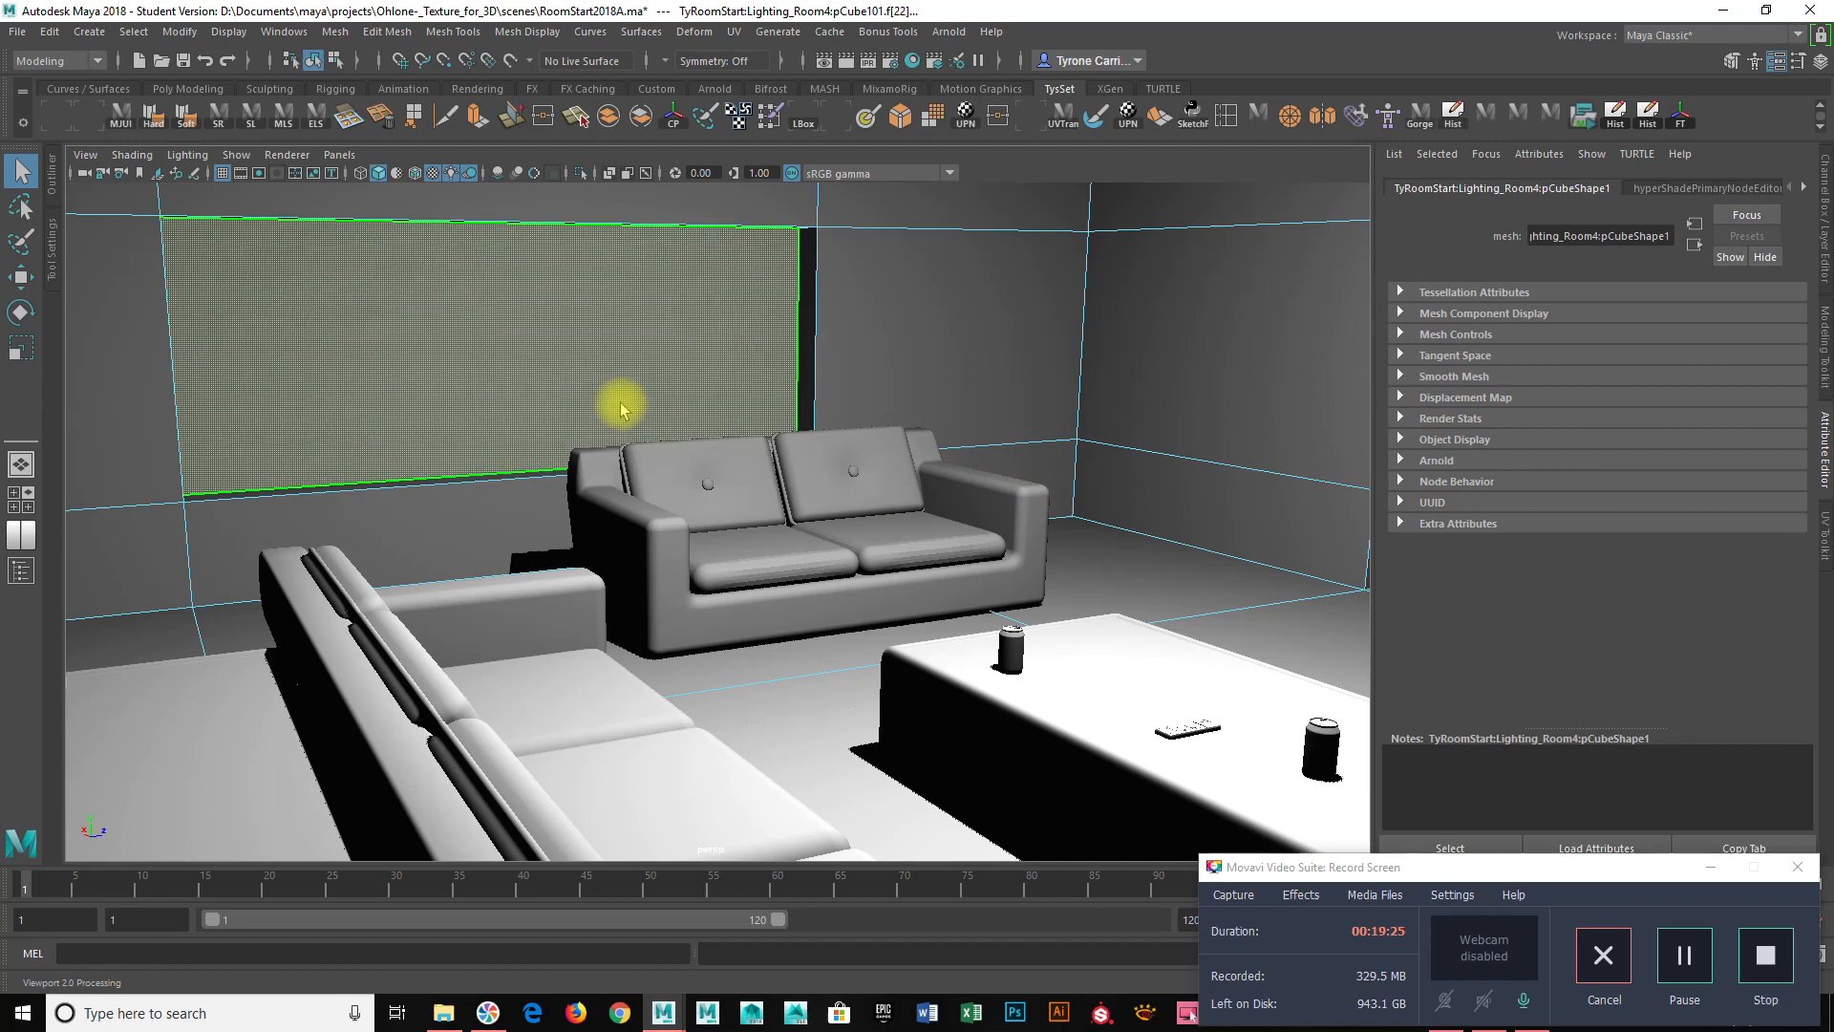
Assign a new Arnold aiStandardSurface material to the two selected window faces.
right_click(602, 308)
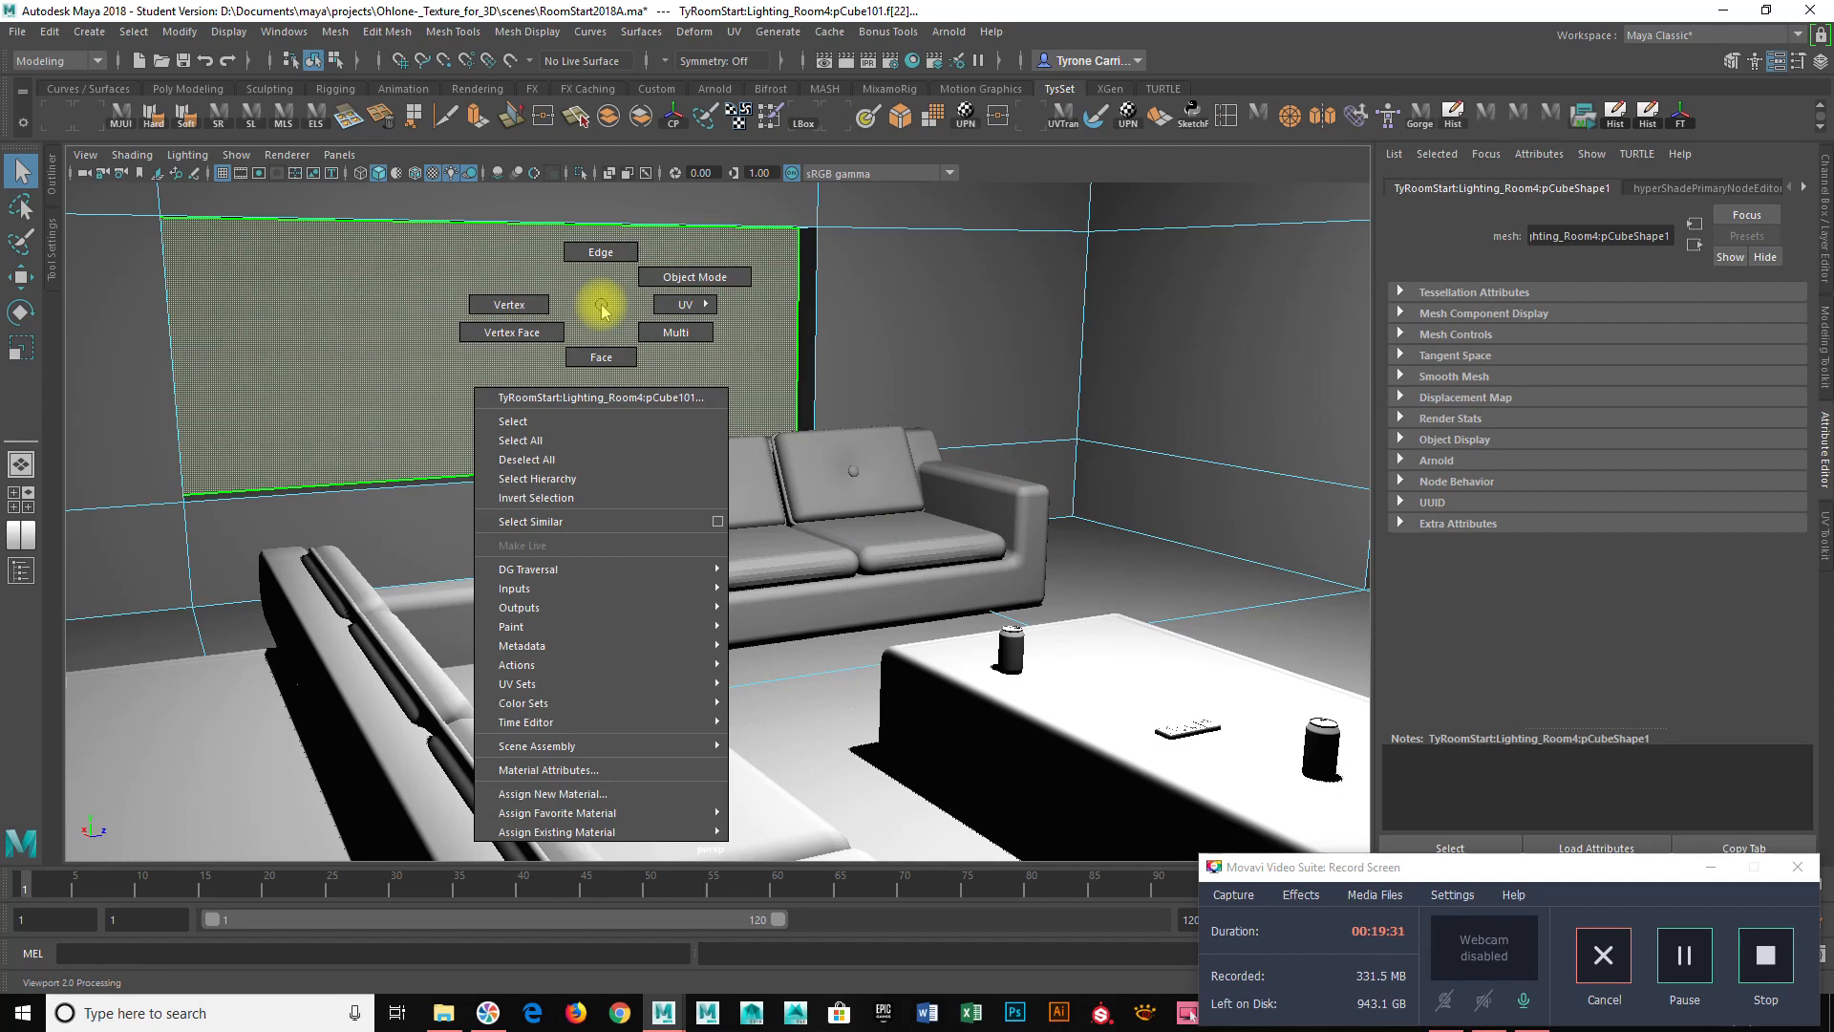
left_click(623, 797)
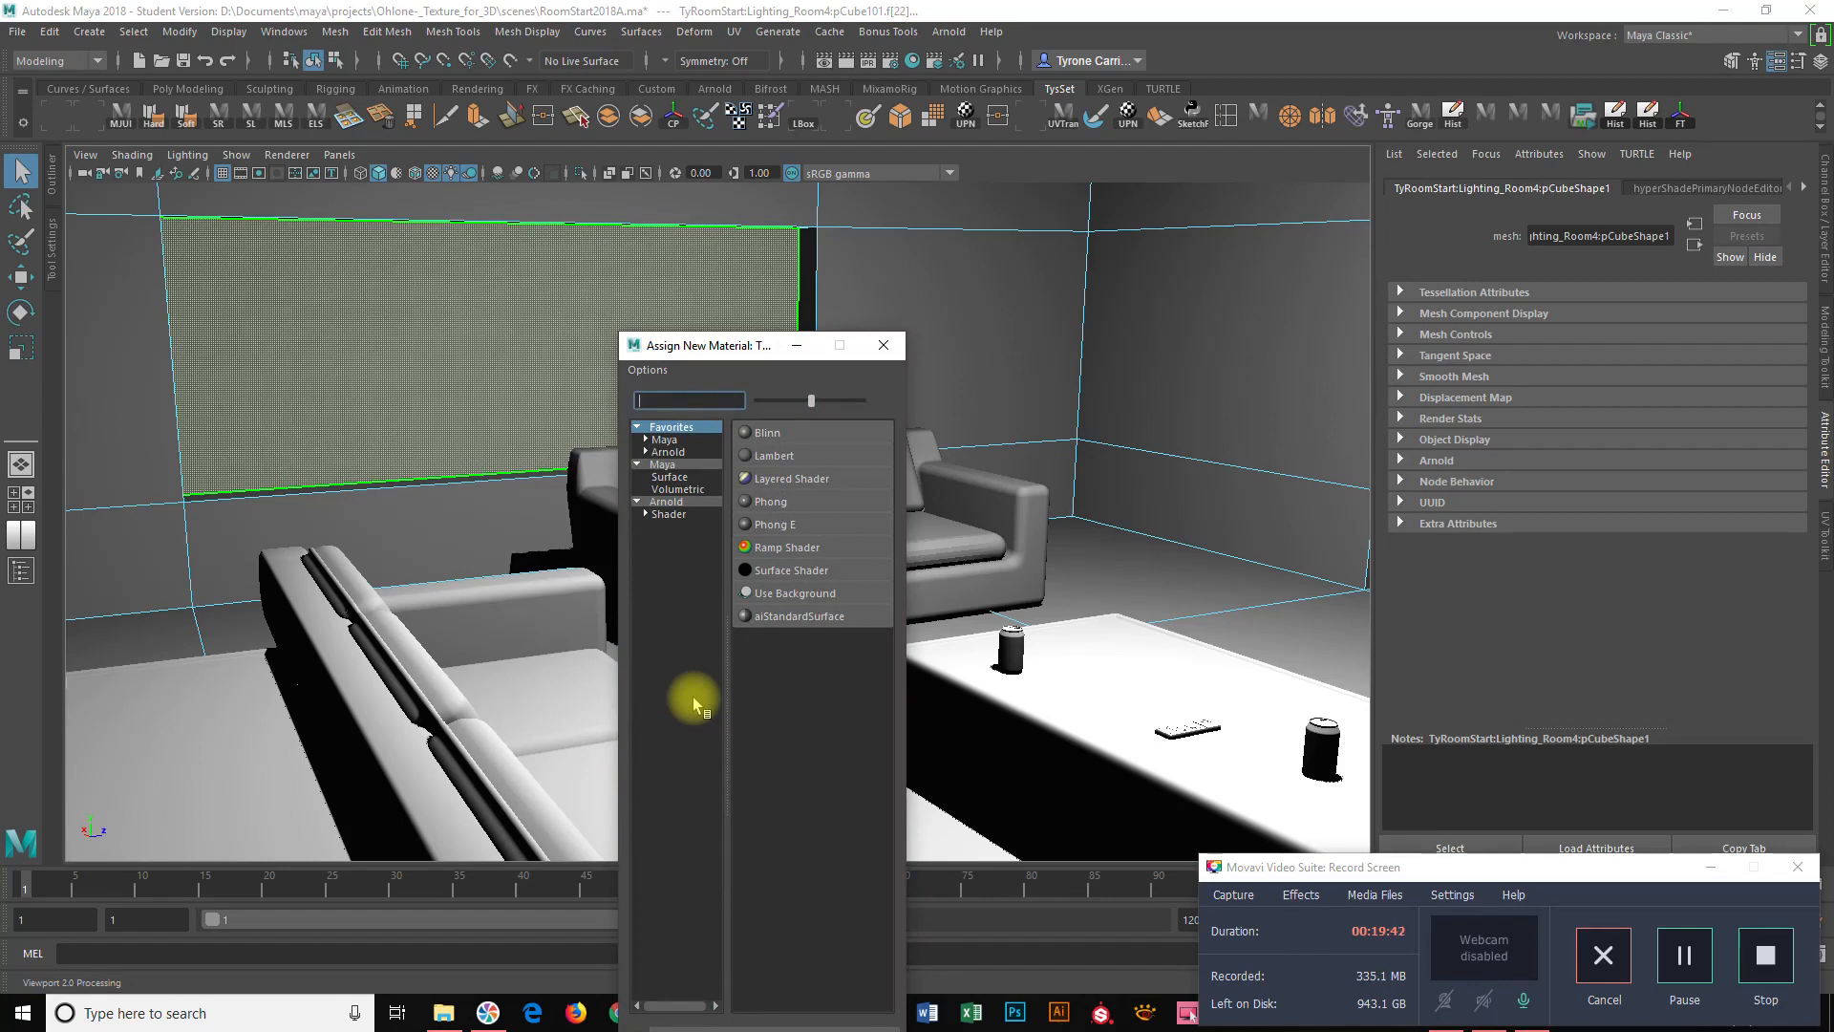
left_click_drag(719, 348, 1030, 212)
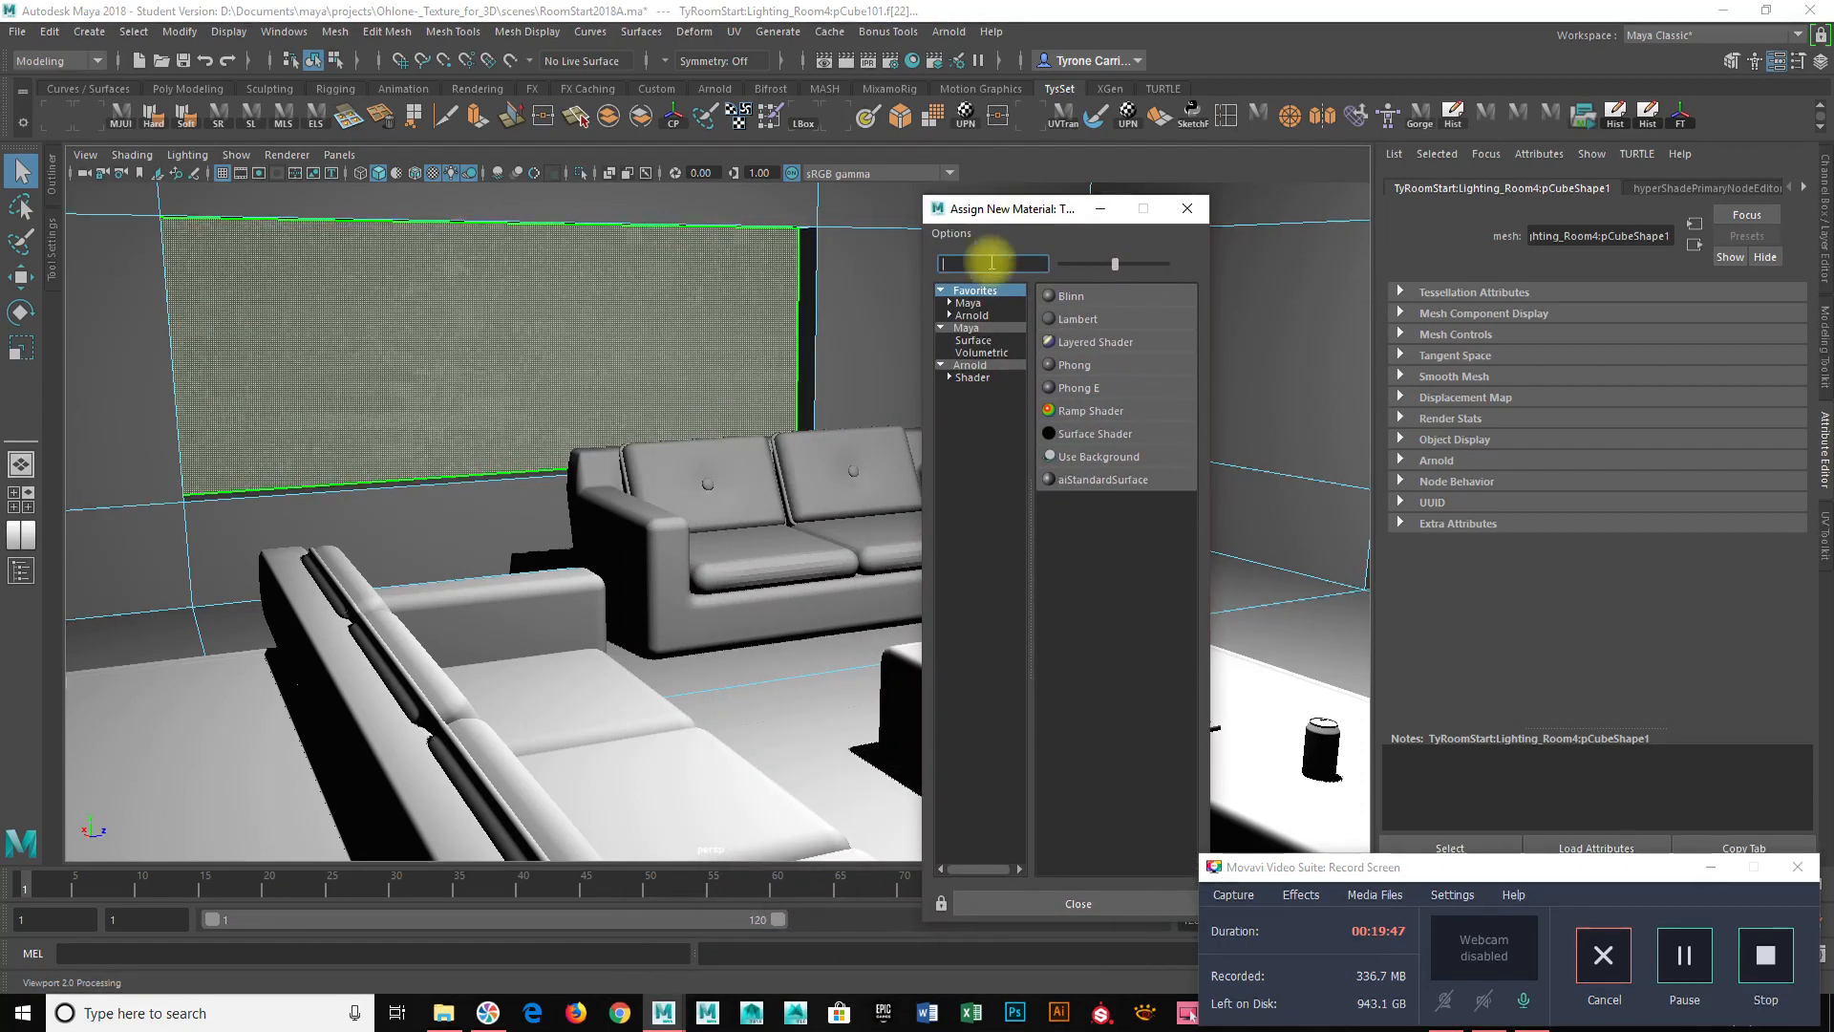
left_click(973, 378)
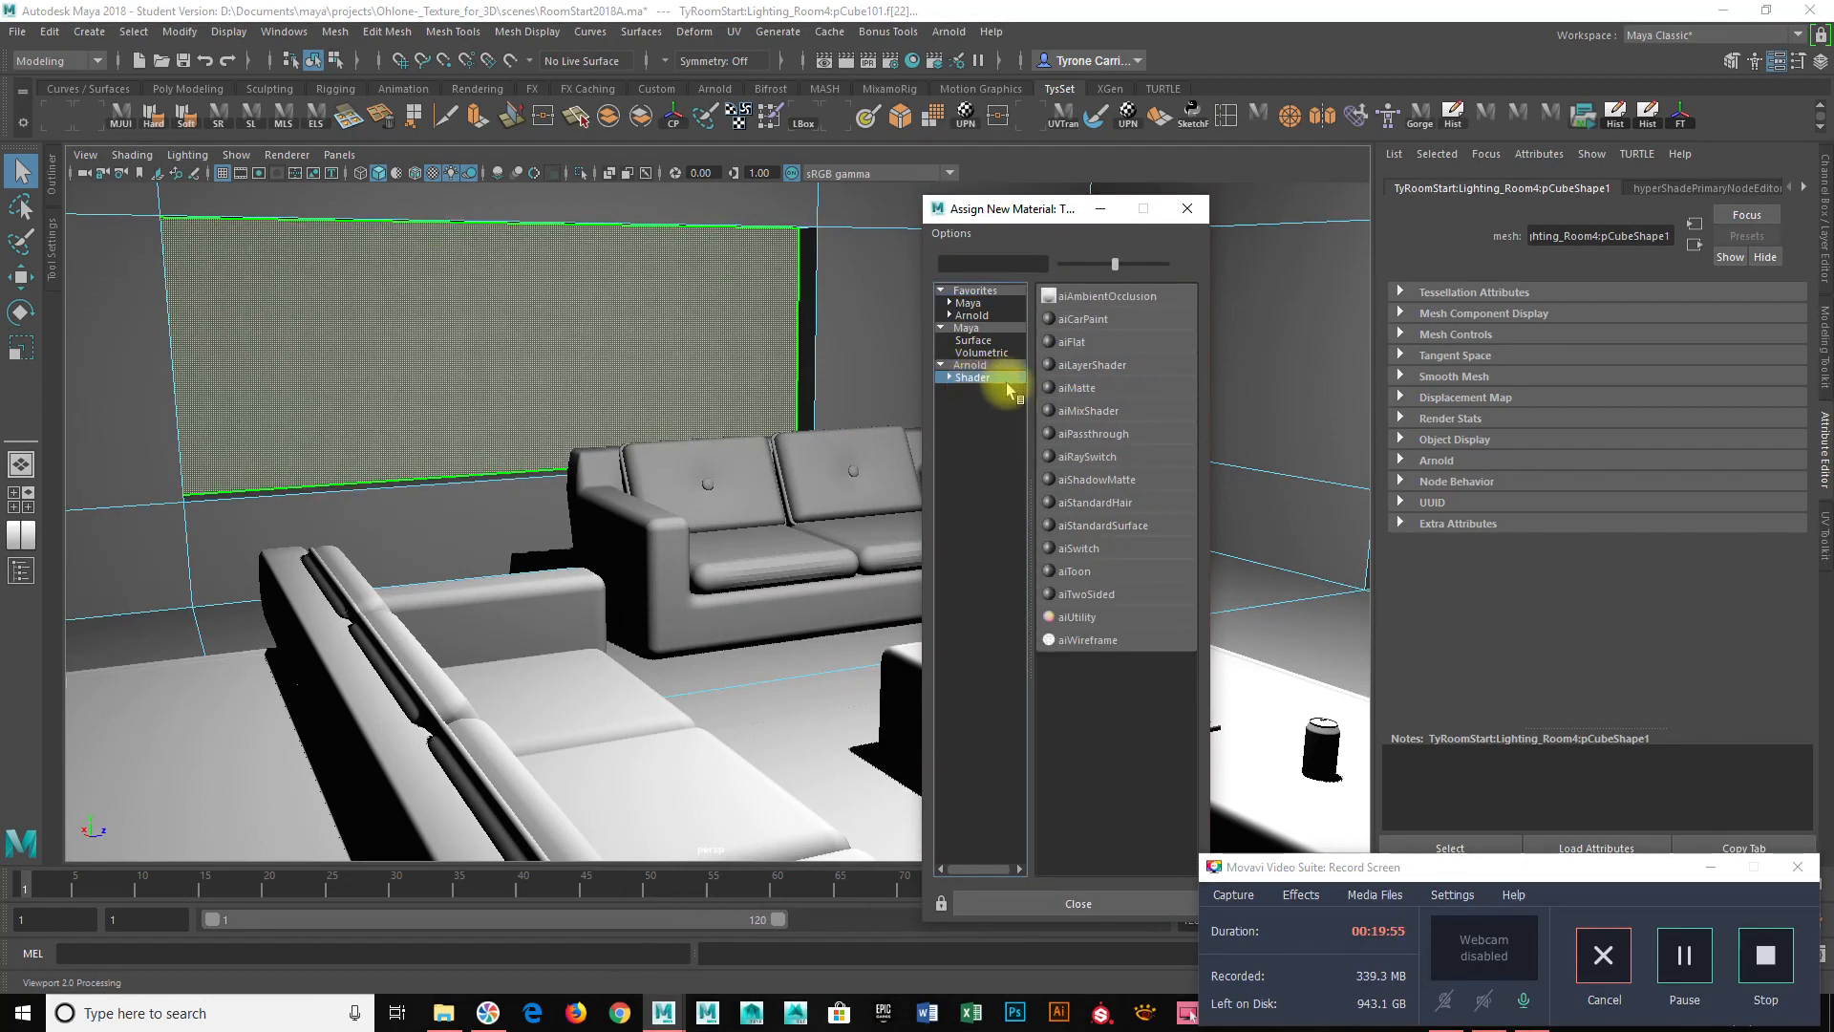
left_click(1103, 527)
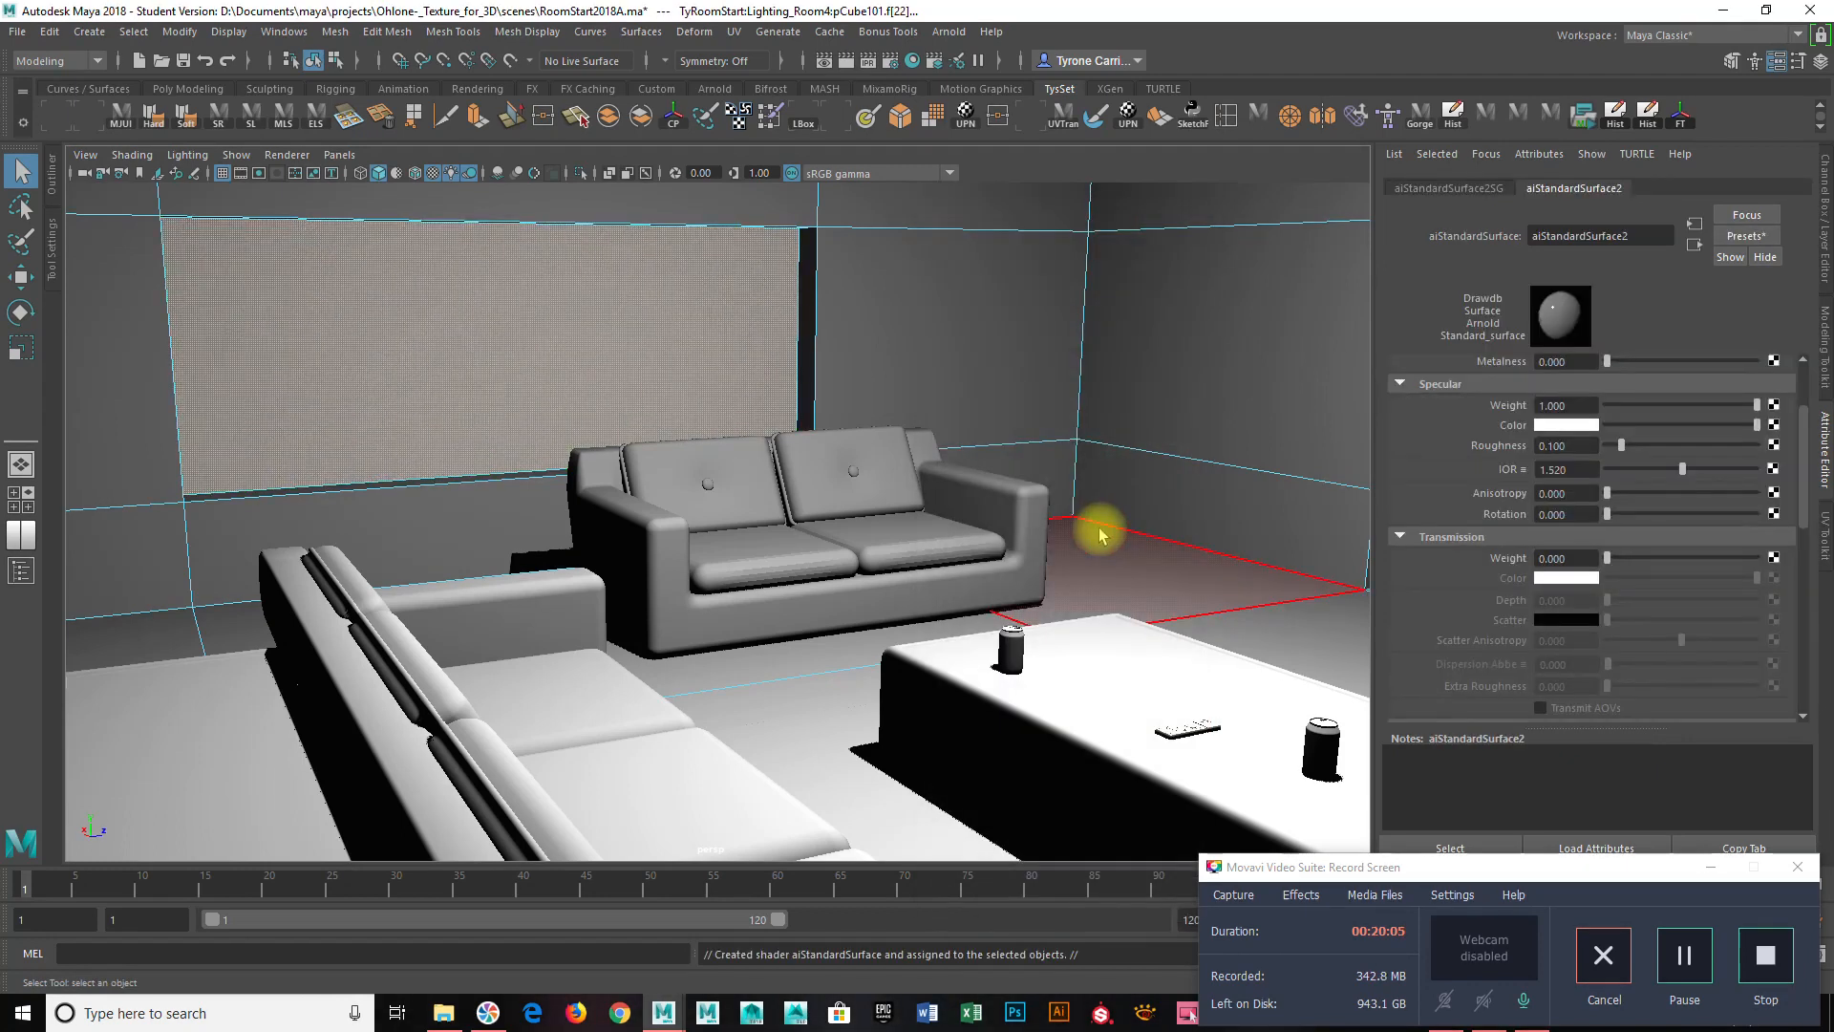
Select the window face behind the two-seat sofa and open the attributes of its assigned material.
left_click(573, 329)
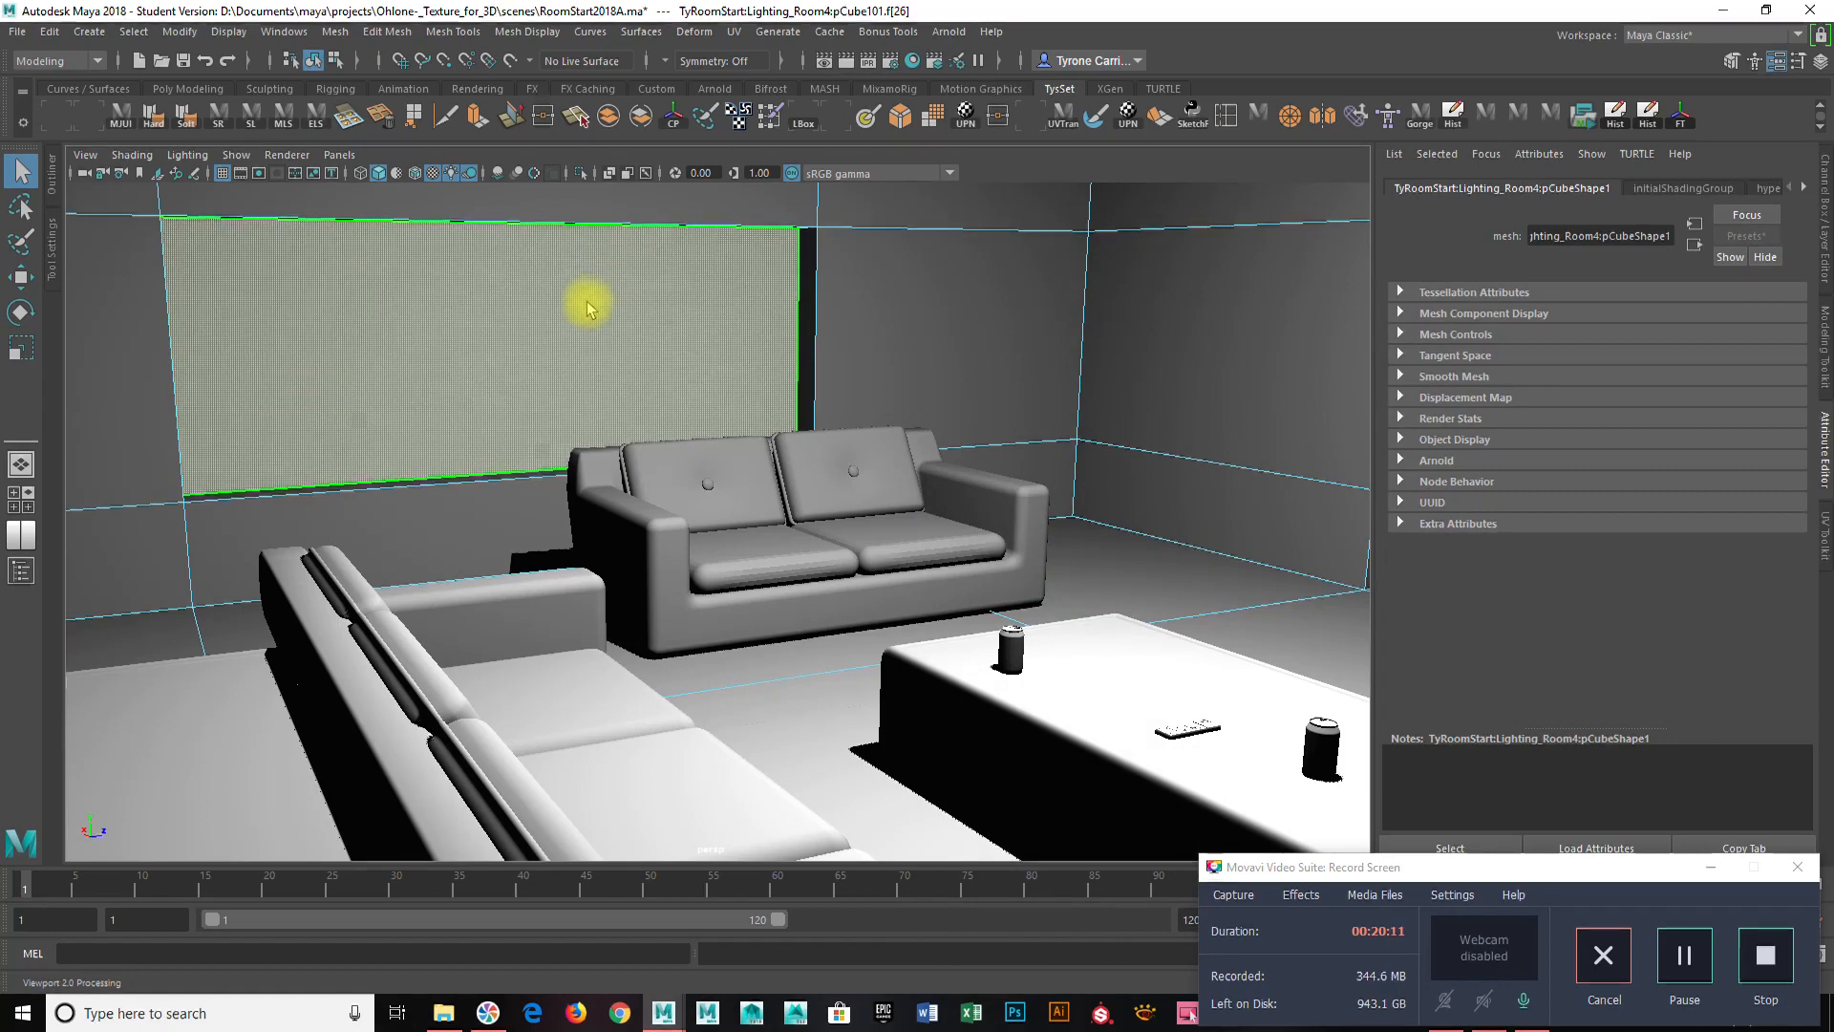
mouse_move(578, 306)
right_mouse_down()
mouse_move(595, 798)
mouse_move(696, 296)
mouse_move(549, 306)
right_mouse_up()
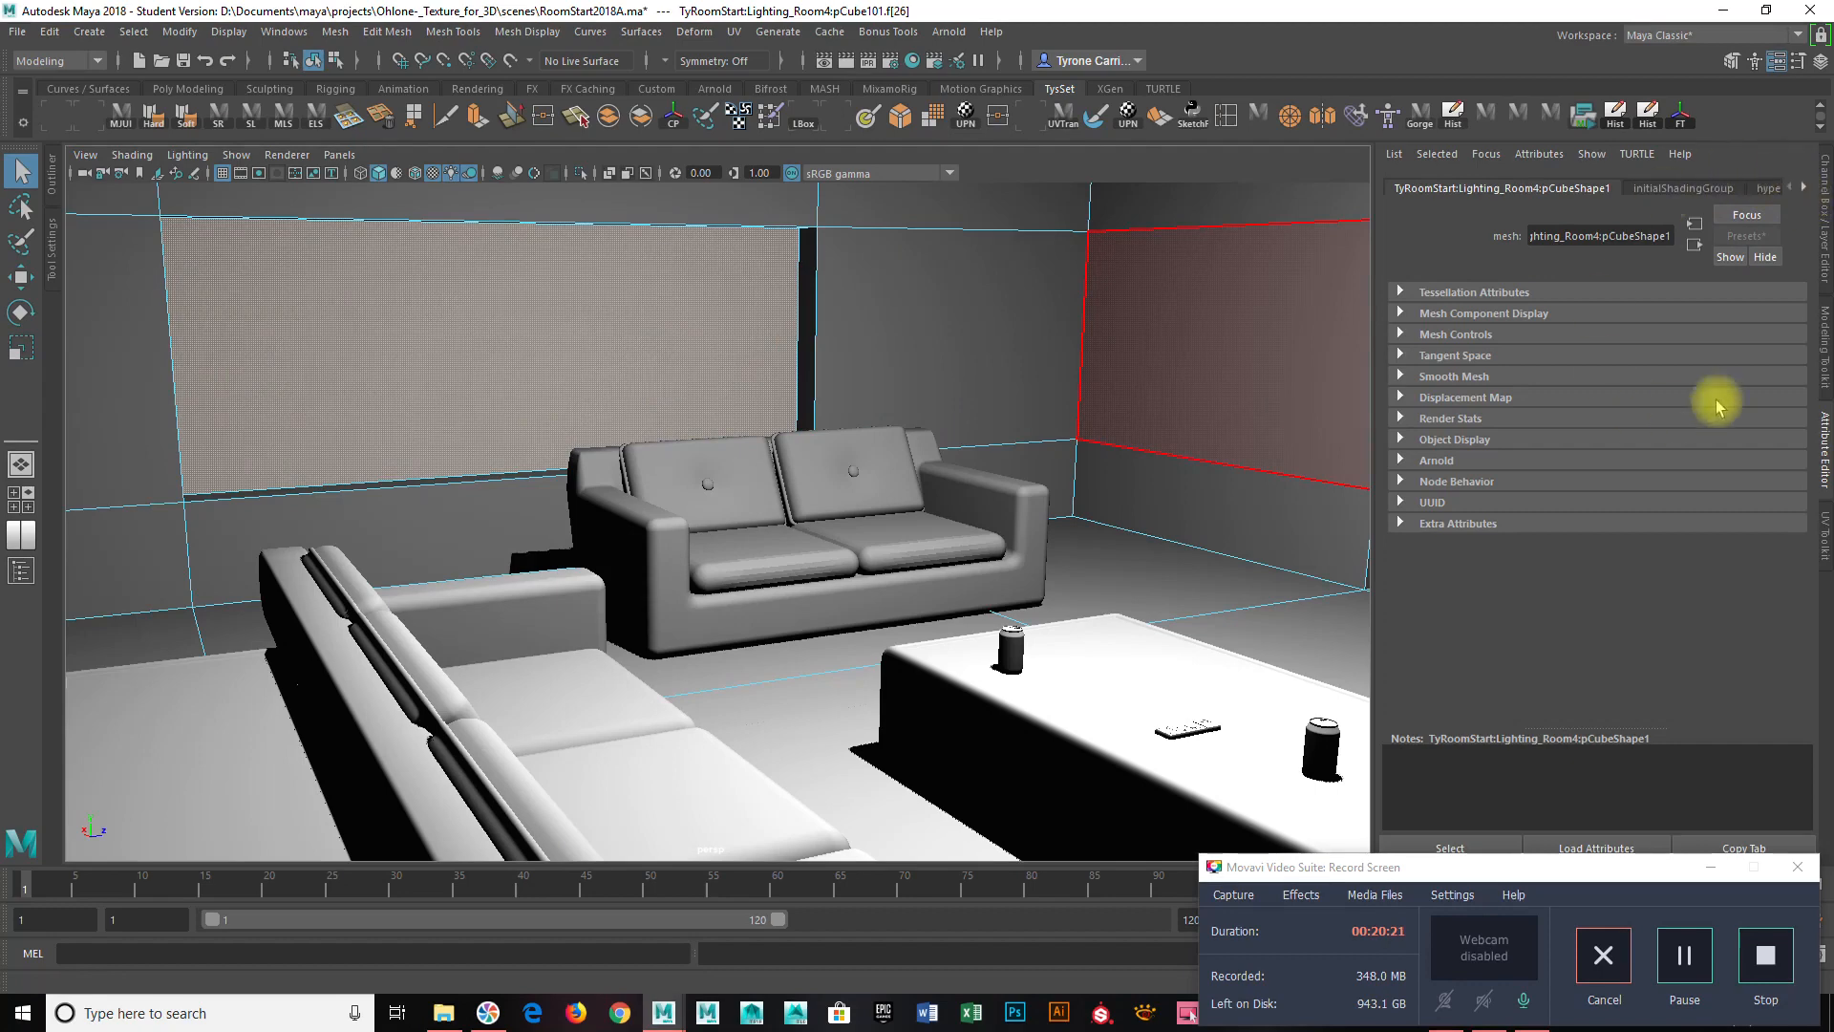
left_click(742, 335)
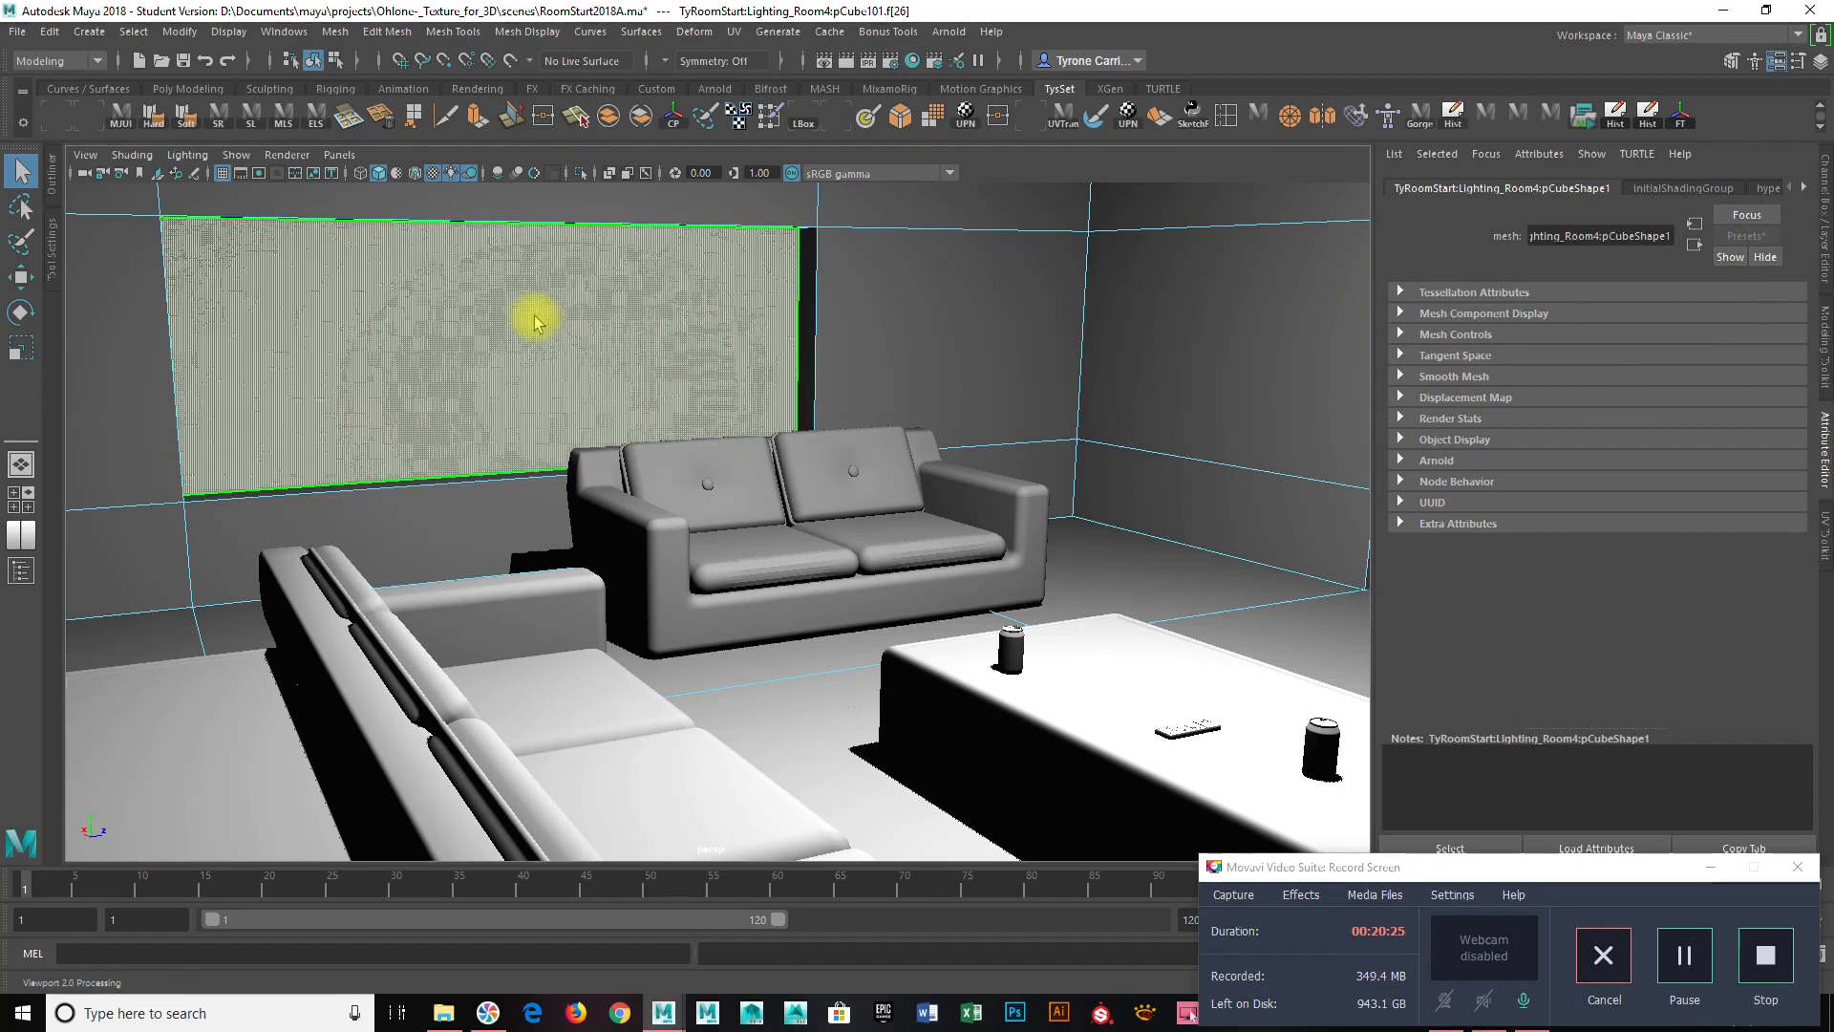
right_click(582, 306)
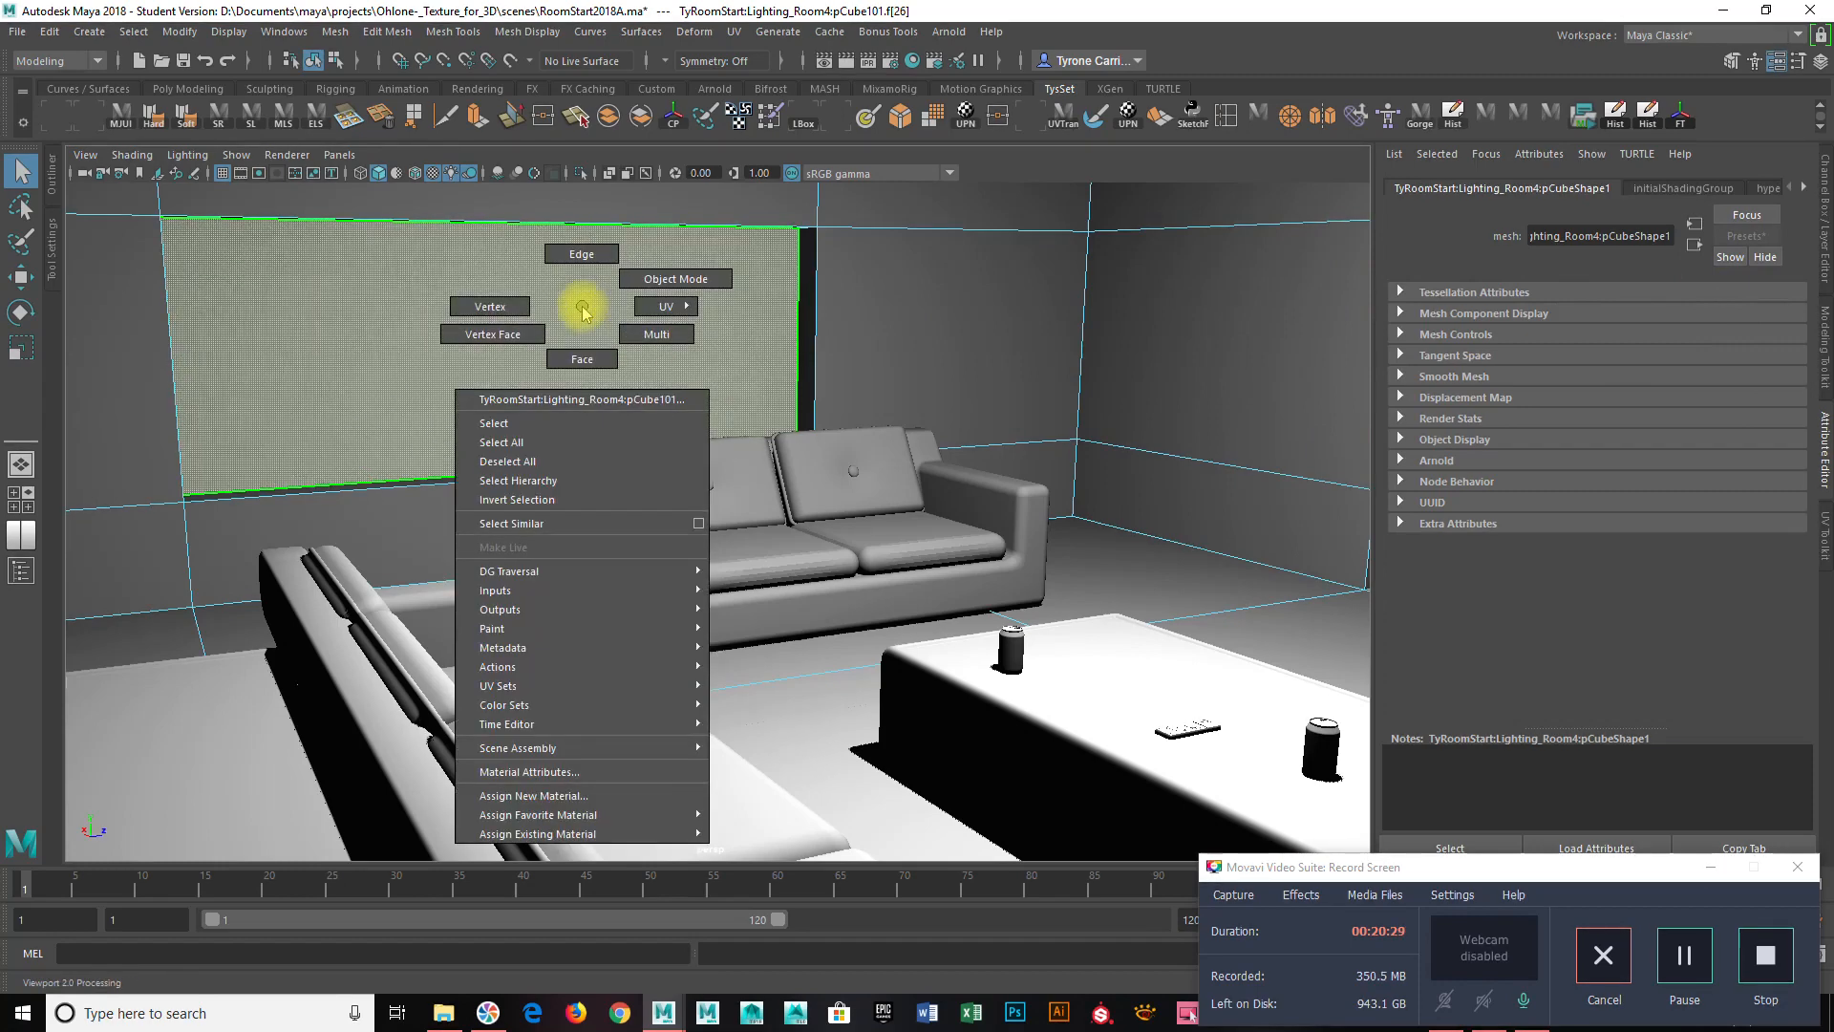
left_click(586, 774)
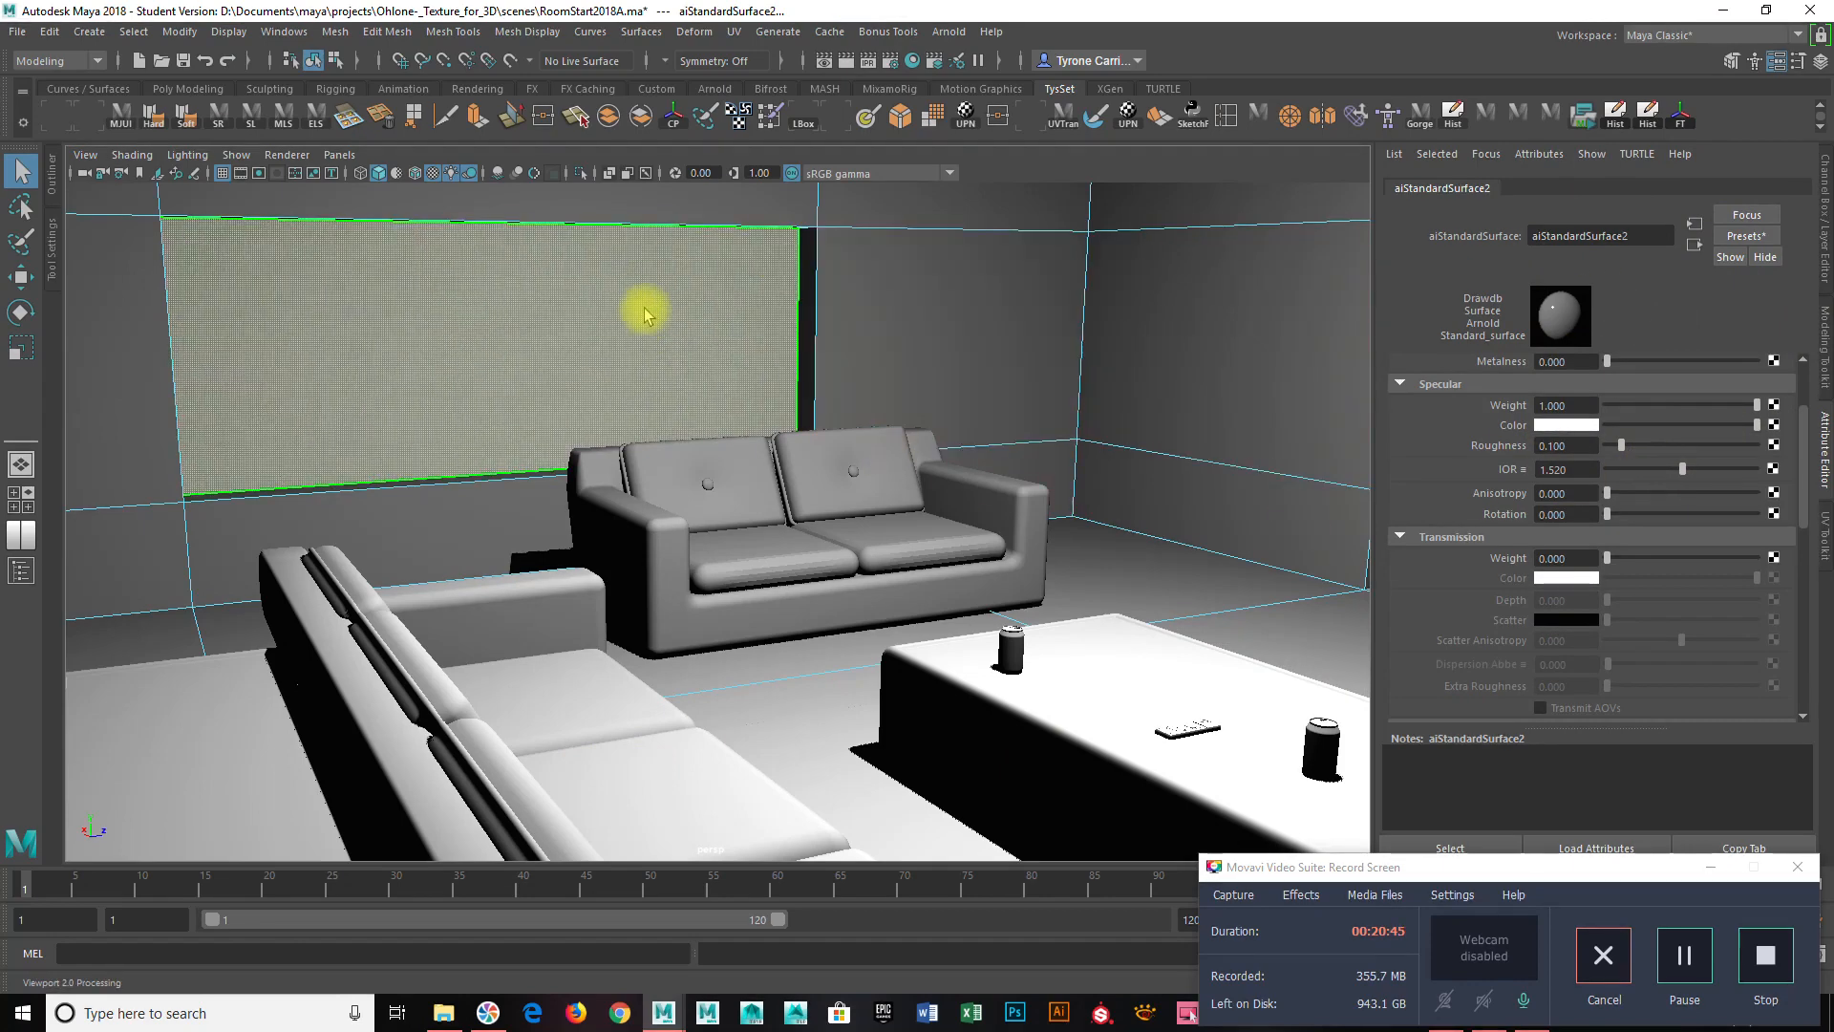
Rename the window faces' aiStandardSurface2 material as aiStandardGlass.
mouse_move(643, 288)
right_mouse_down()
mouse_move(643, 783)
mouse_move(630, 292)
mouse_move(656, 561)
mouse_move(643, 707)
mouse_move(648, 261)
mouse_move(640, 306)
mouse_move(642, 288)
right_mouse_up()
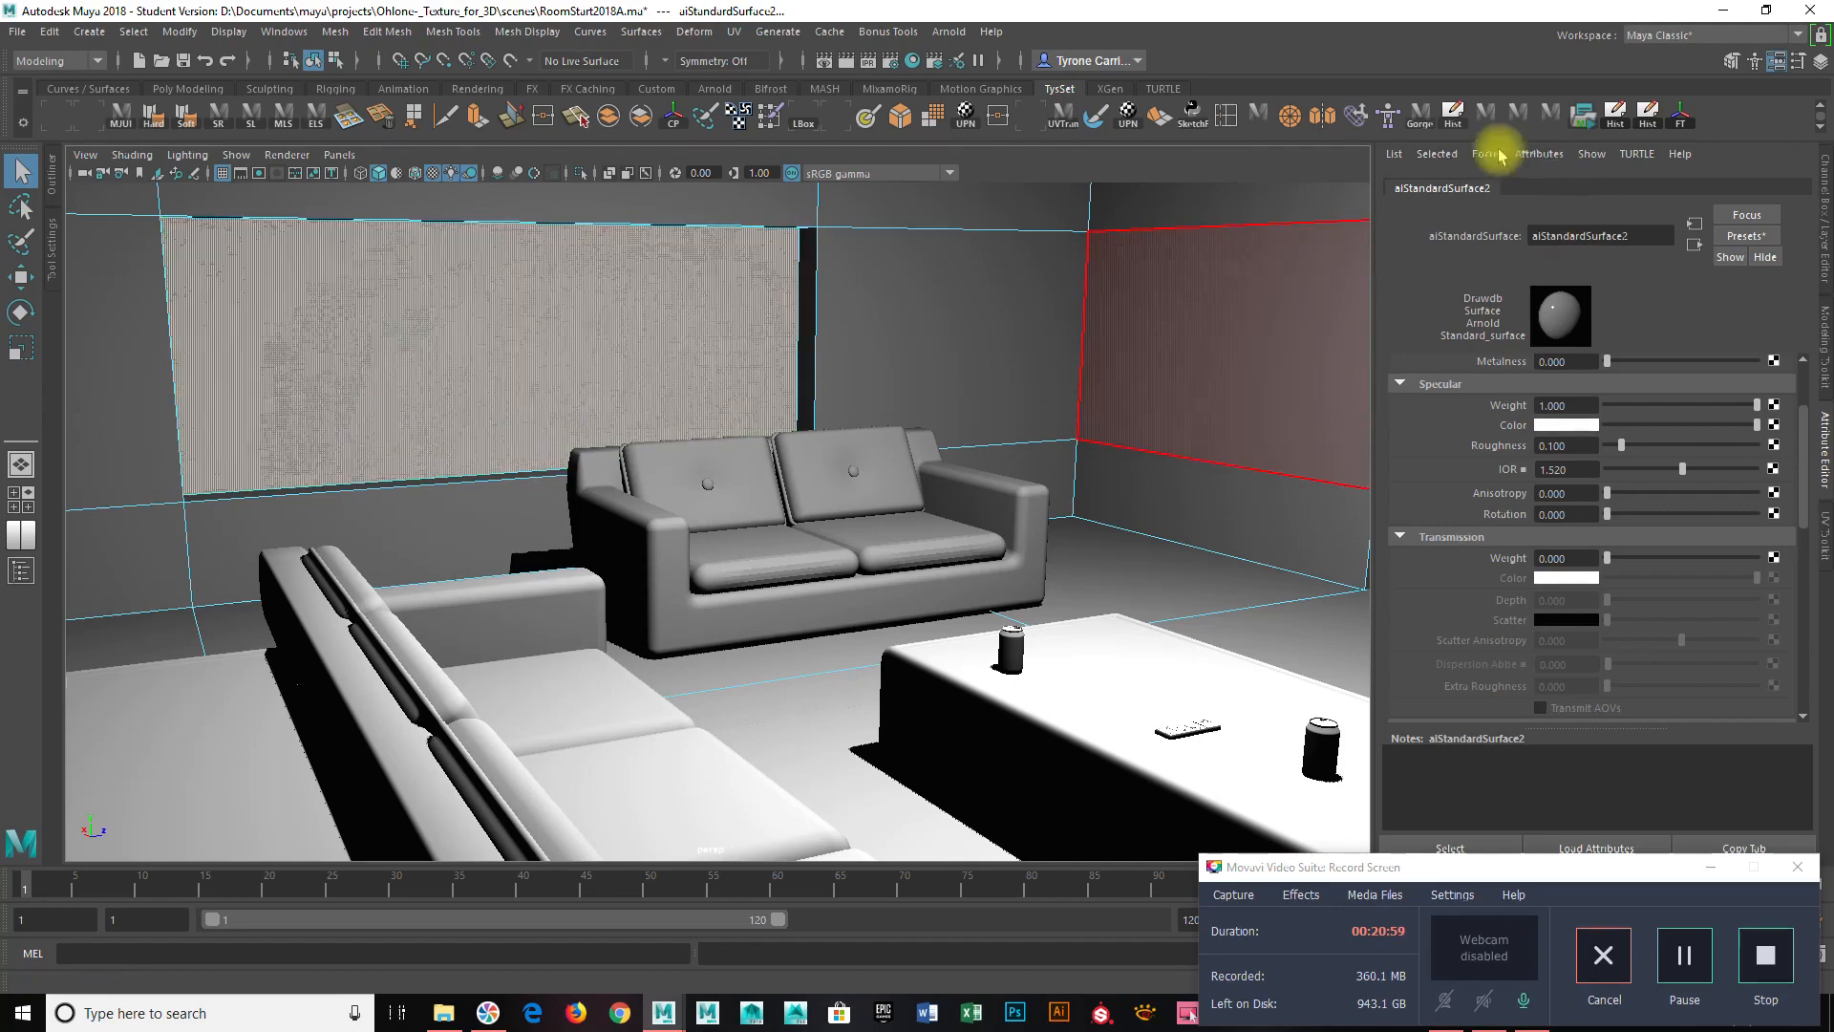
mouse_move(588, 277)
right_mouse_down()
mouse_move(594, 751)
mouse_move(613, 630)
mouse_move(593, 269)
mouse_move(593, 286)
right_mouse_up()
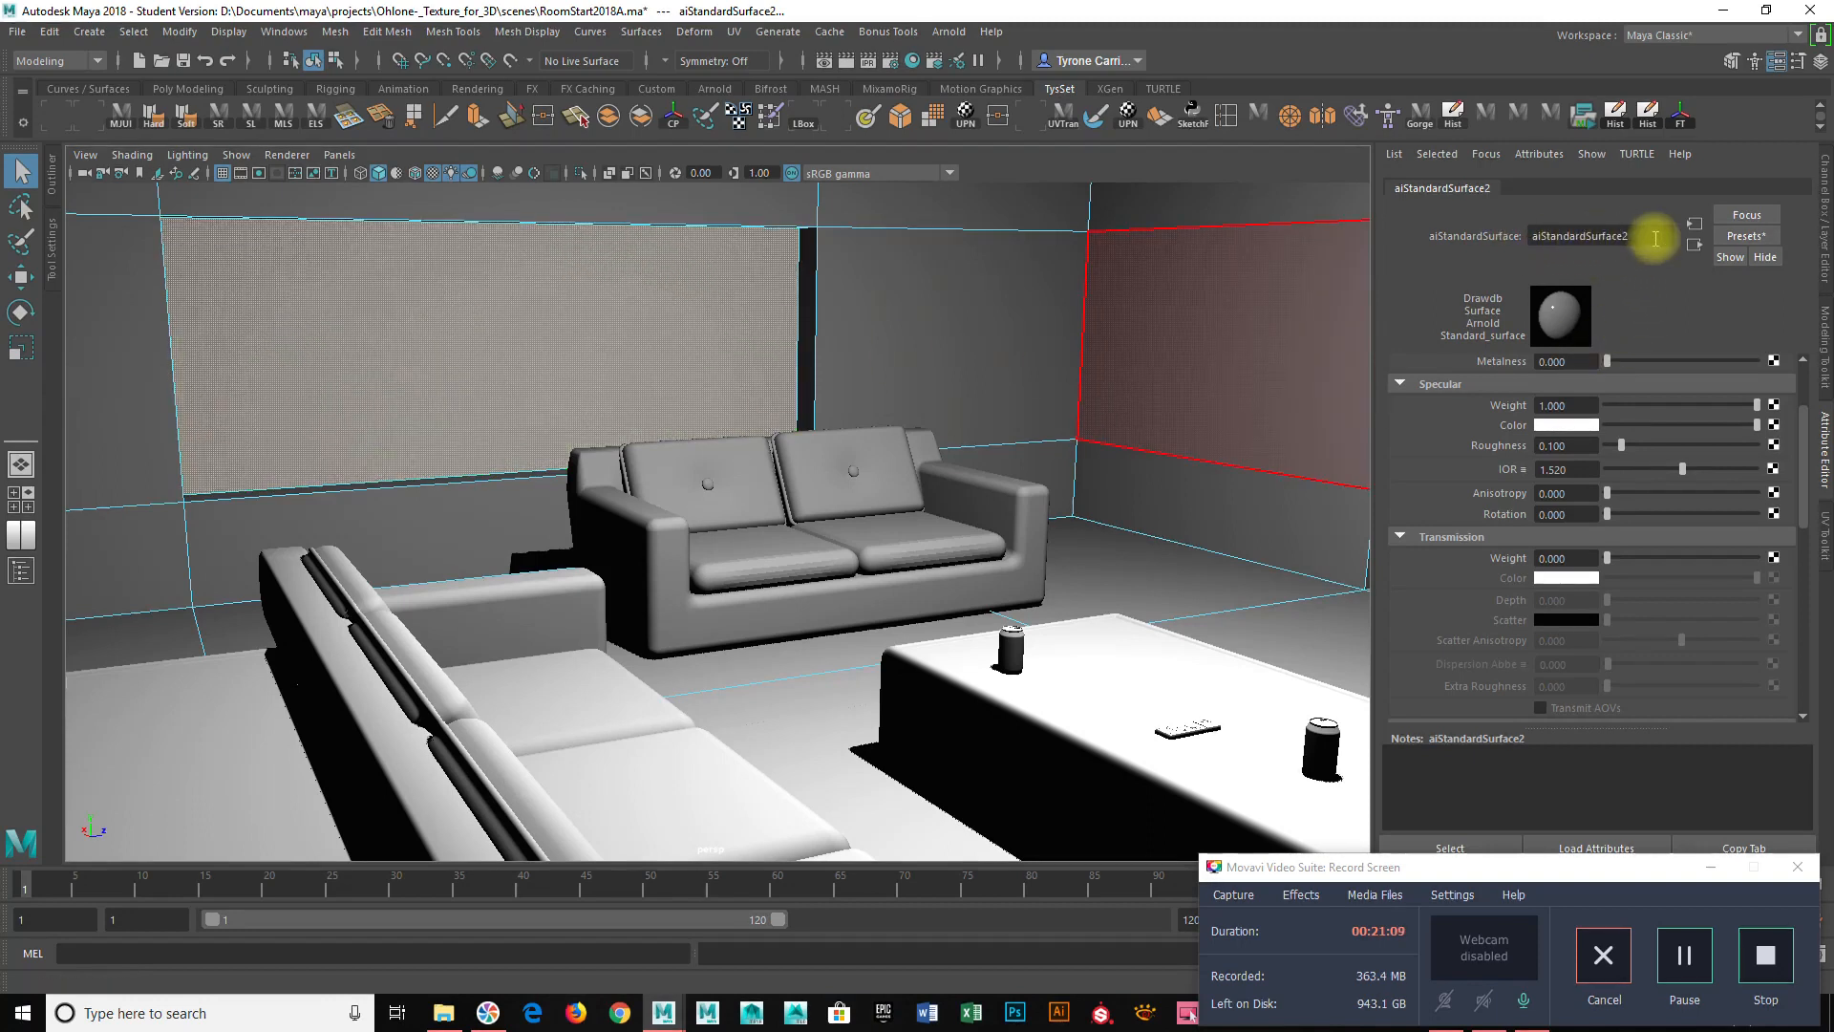
double_click(1655, 239)
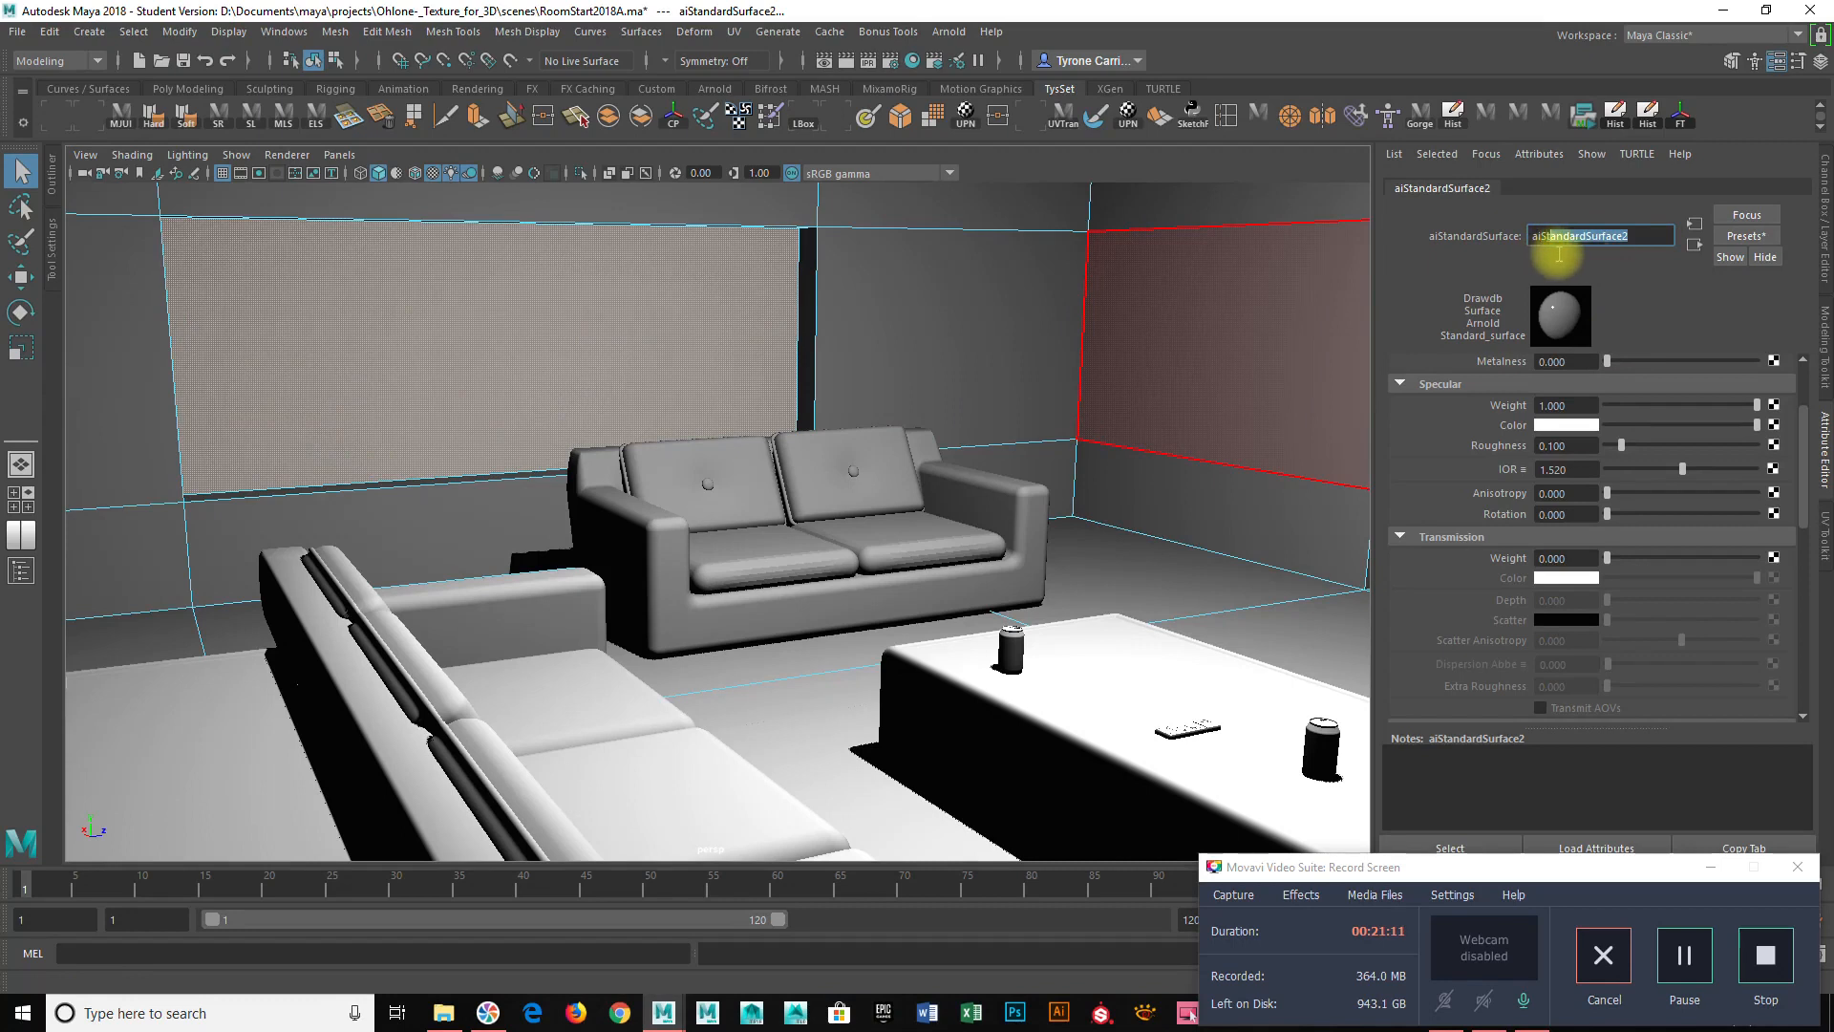
left_click_drag(1550, 251, 1590, 249)
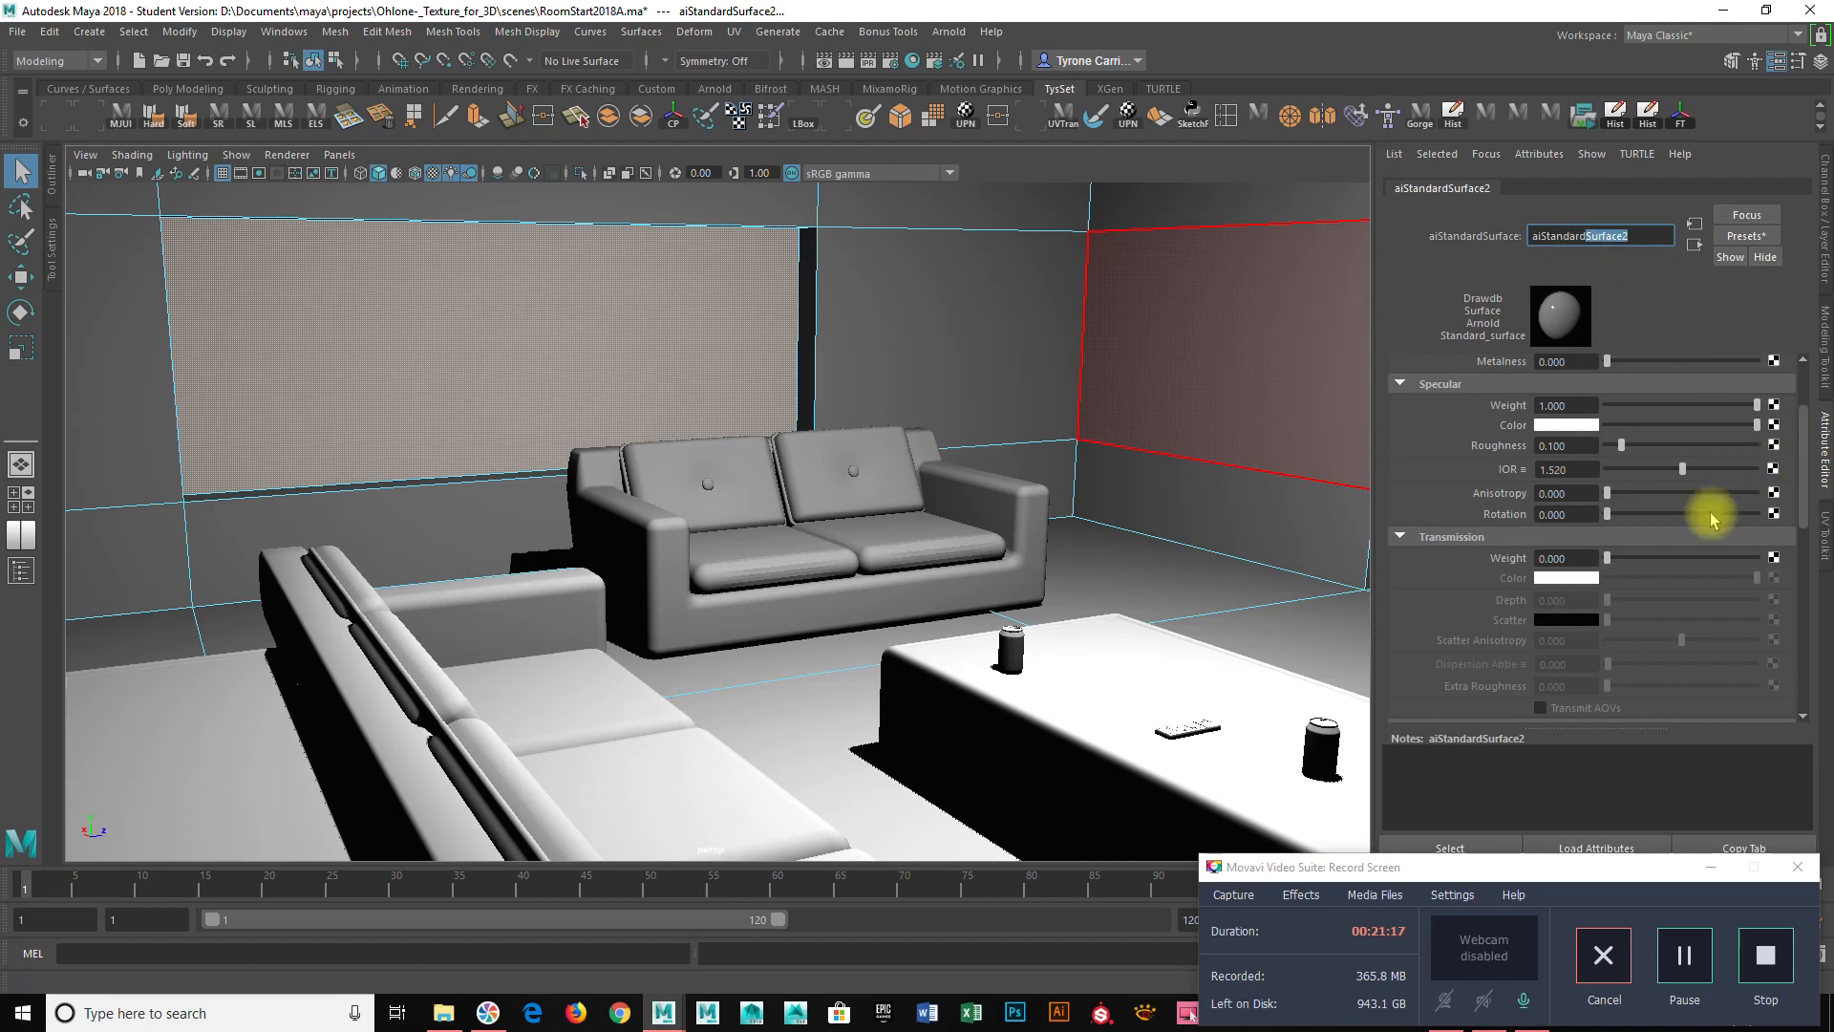
type("Glass")
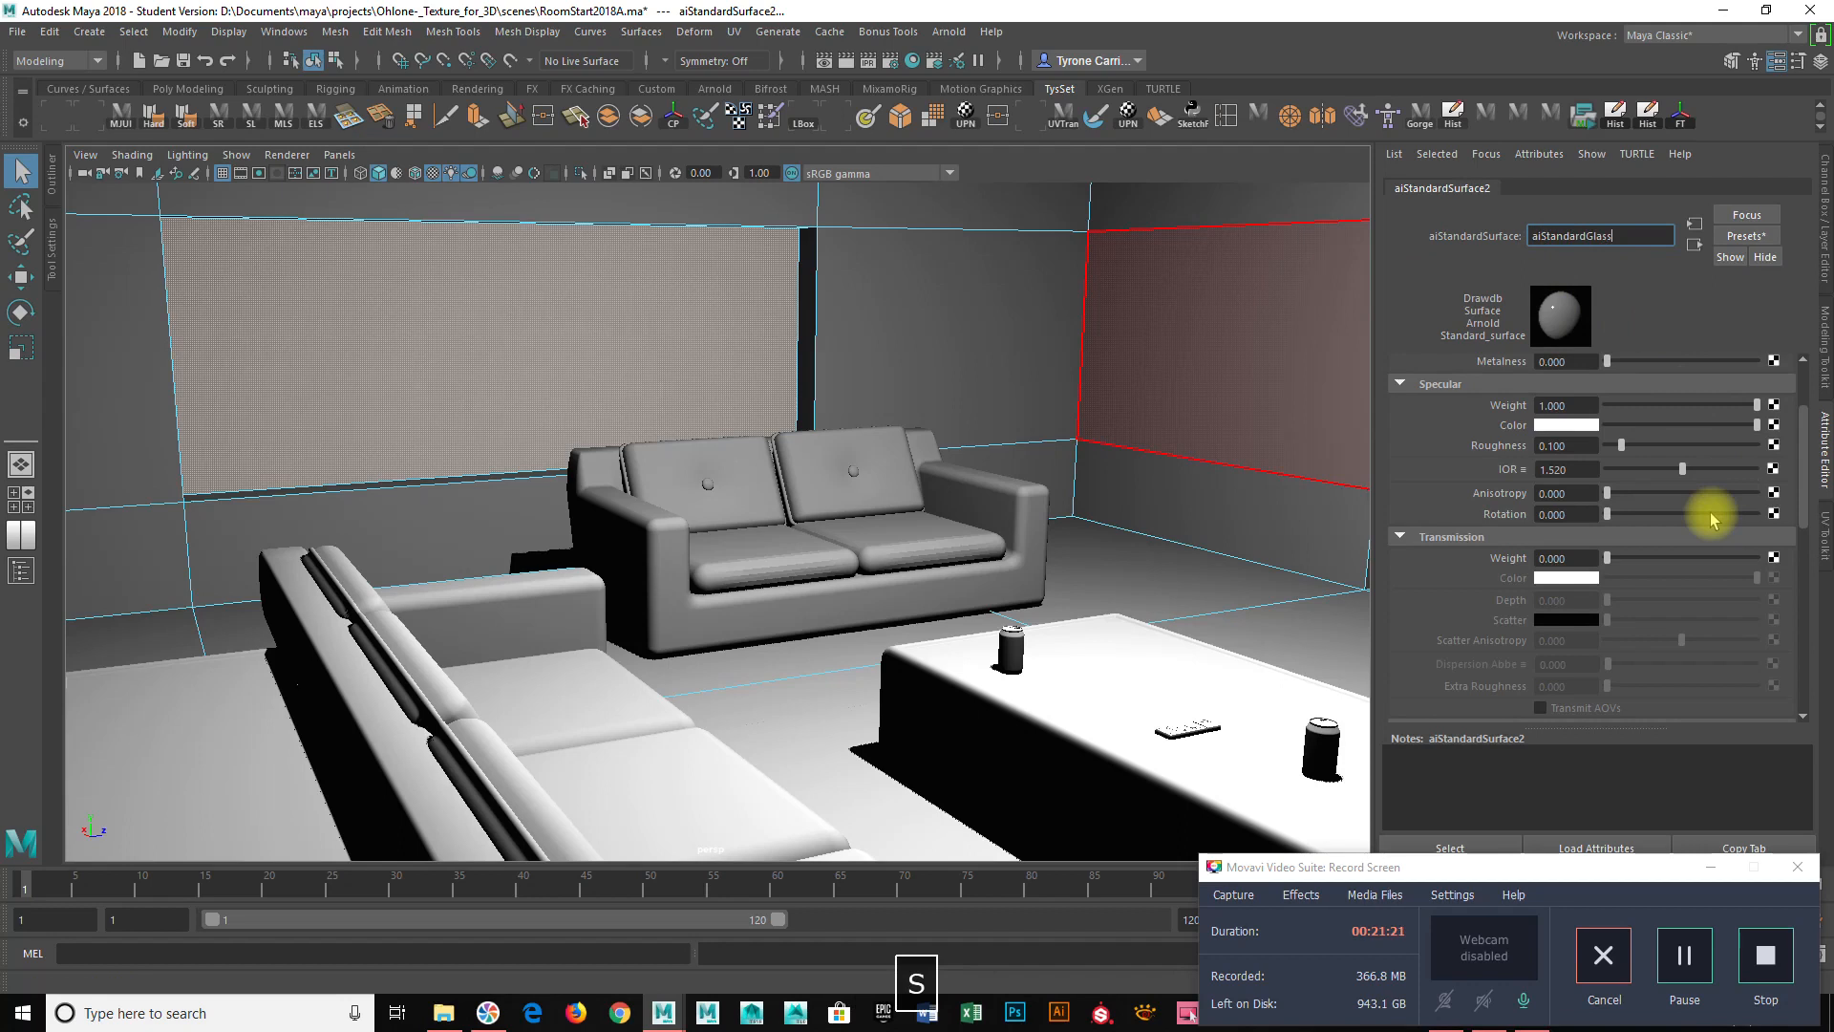
key("Return")
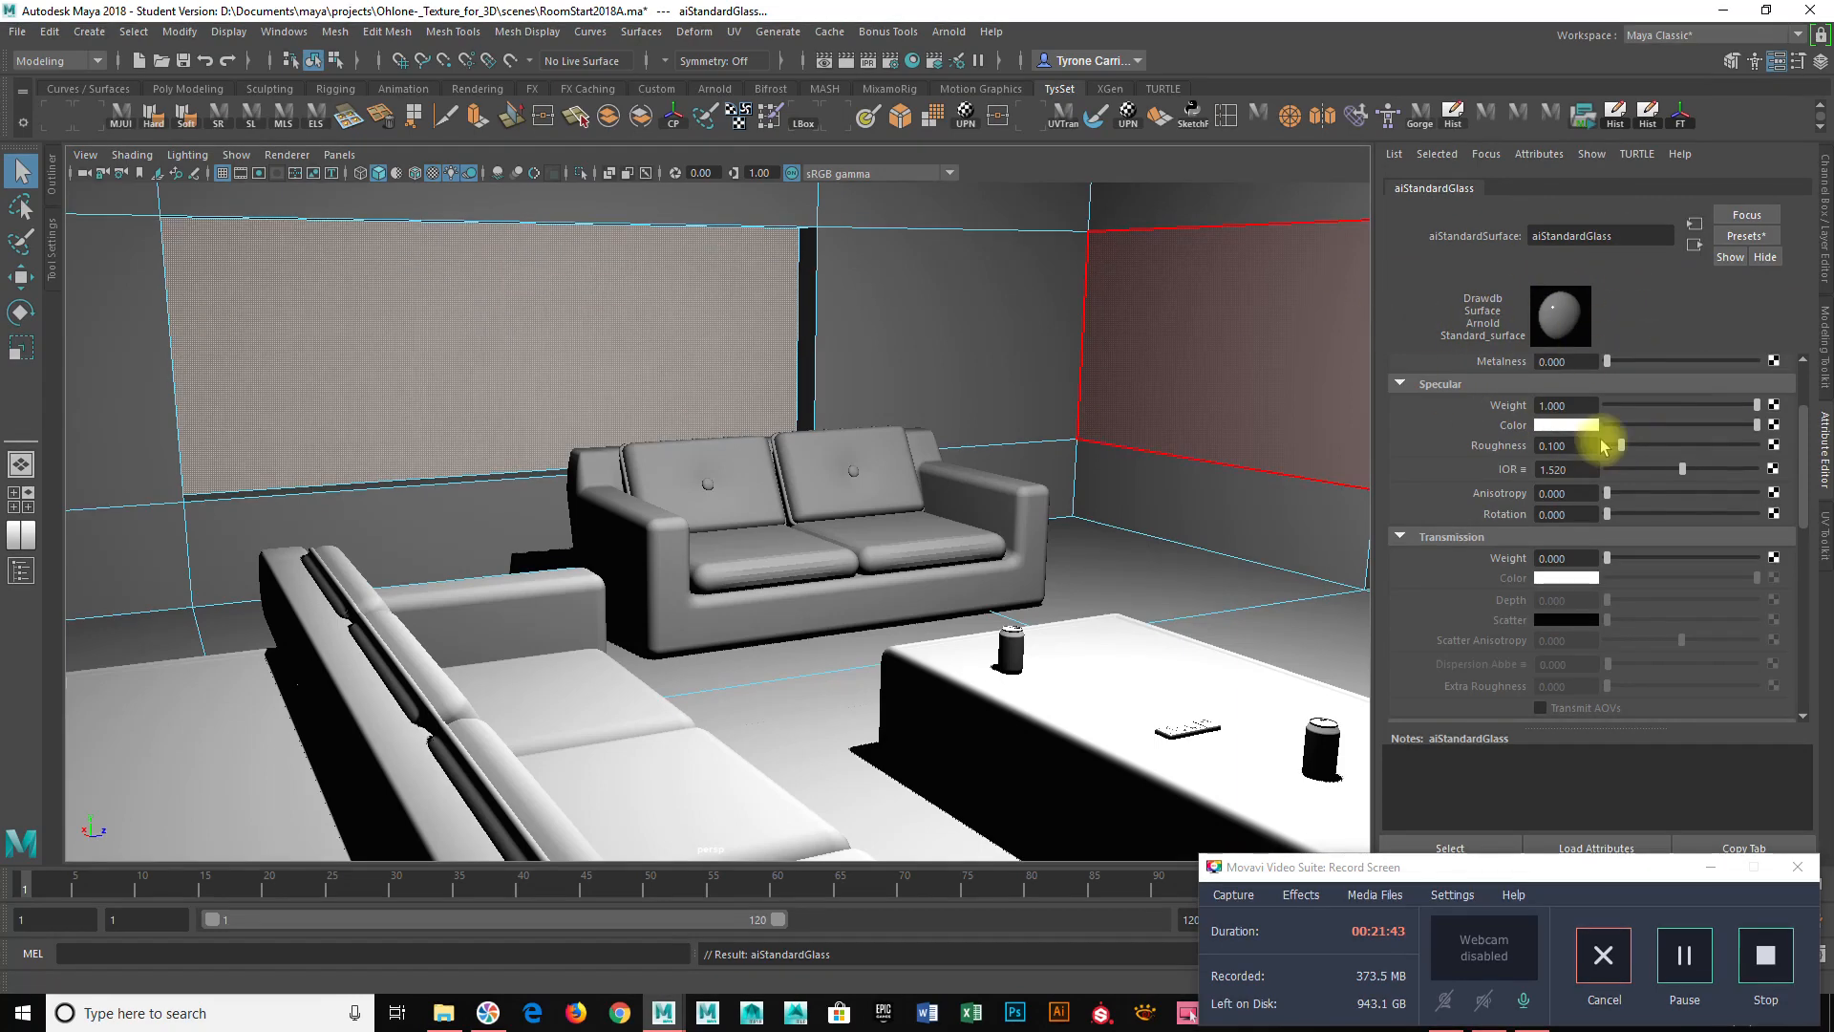
Apply the Glass preset to the aiStandardGlass material.
mouse_move(1804, 426)
left_mouse_down()
mouse_move(1802, 537)
mouse_move(1794, 435)
left_mouse_up()
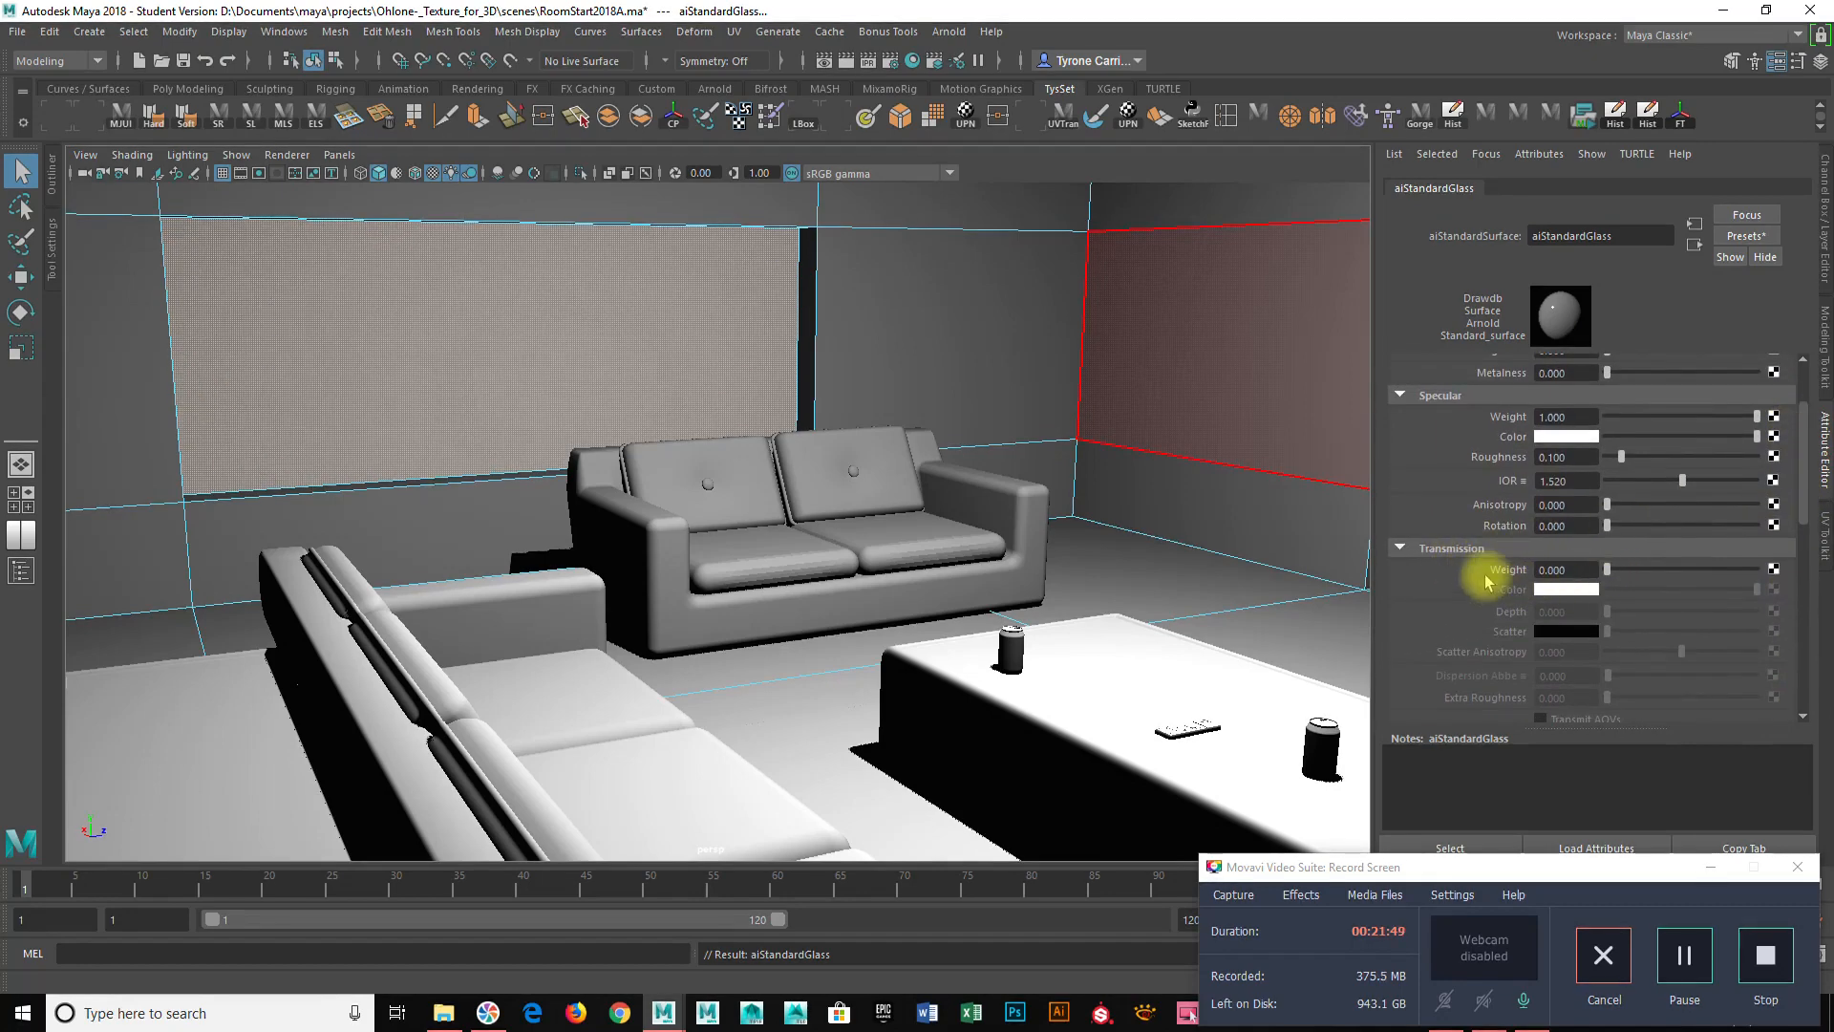
left_click(1618, 571)
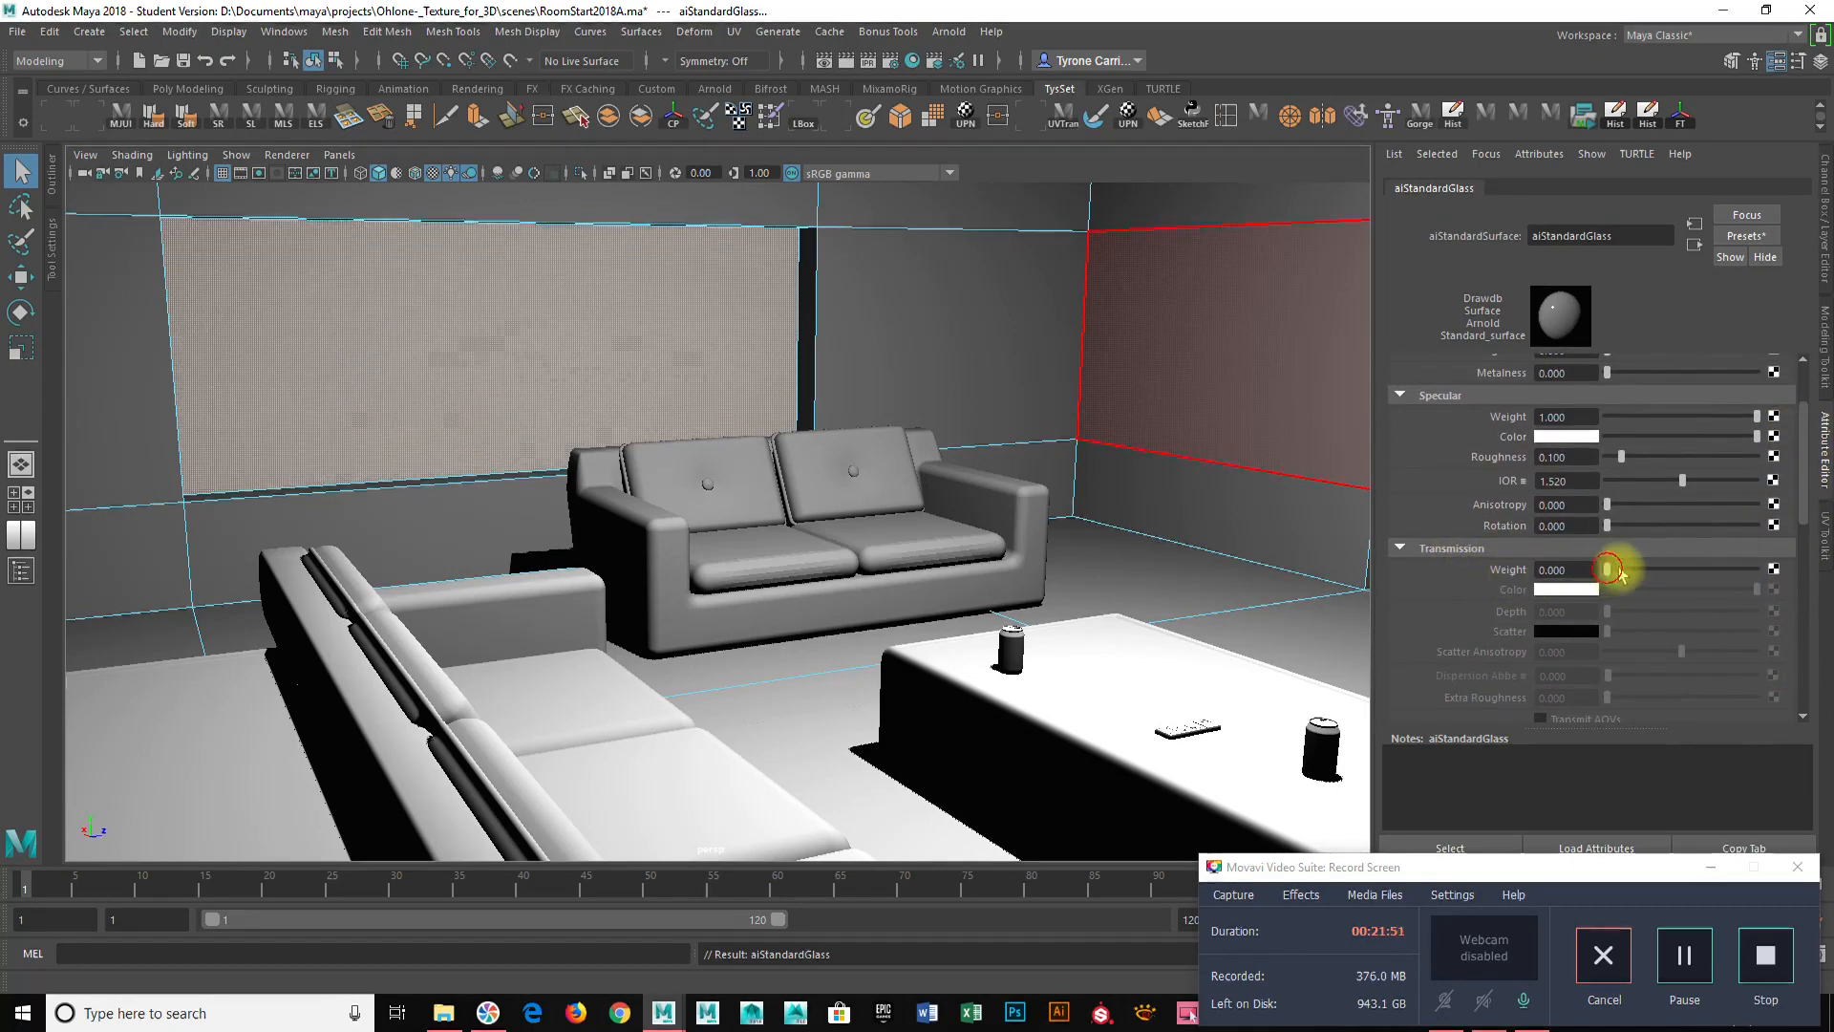
mouse_move(1619, 571)
left_mouse_down()
mouse_move(1806, 573)
mouse_move(1618, 565)
left_mouse_up()
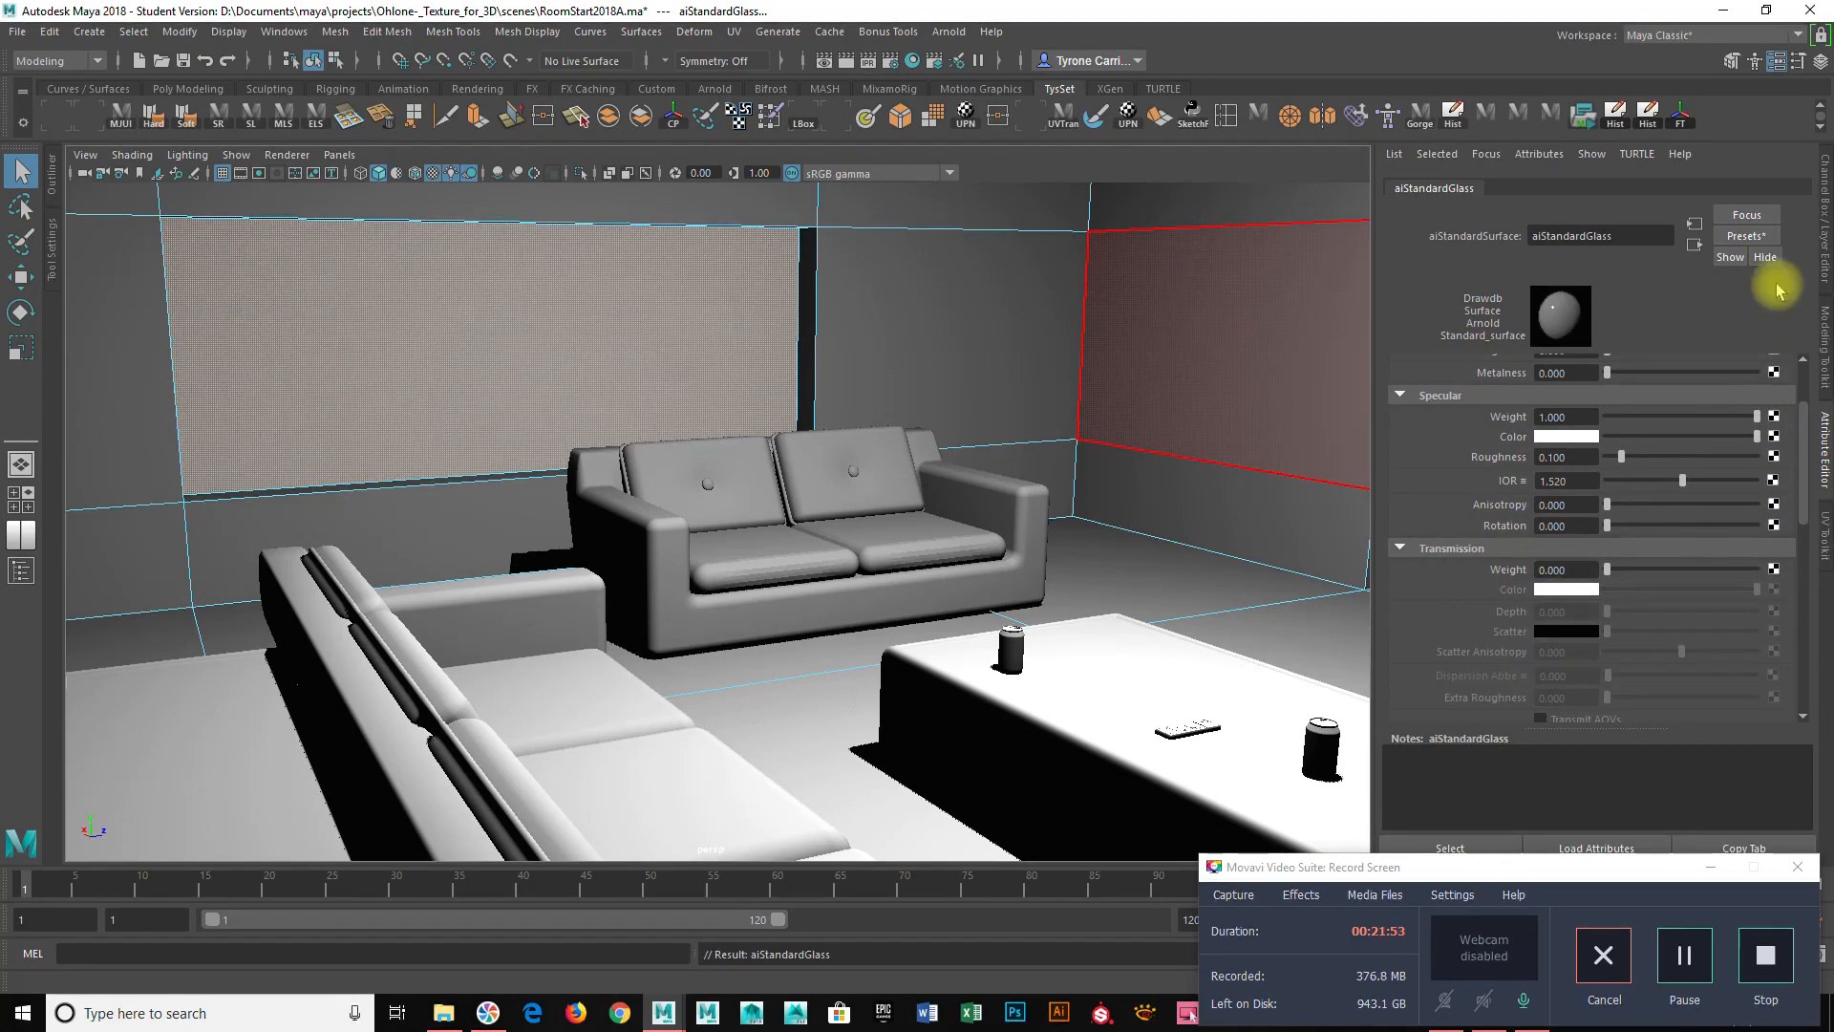
left_click(1759, 237)
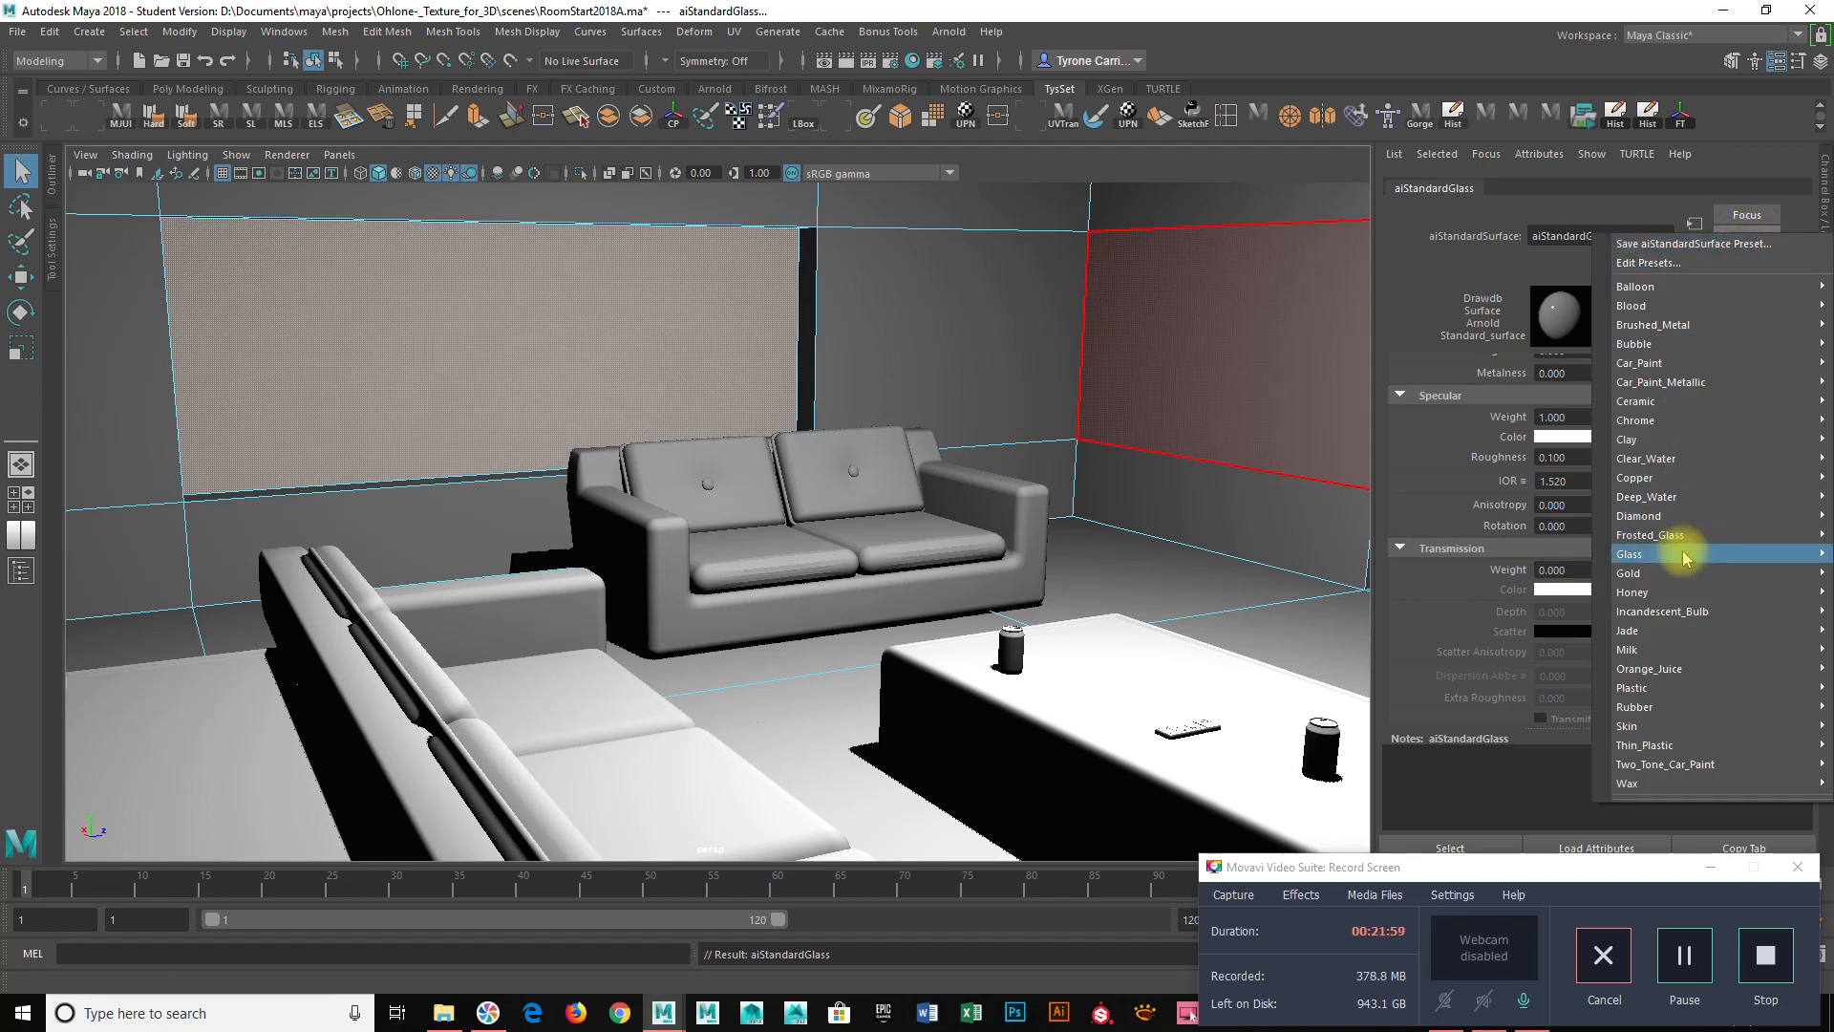
mouse_move(1685, 557)
left_click(1554, 559)
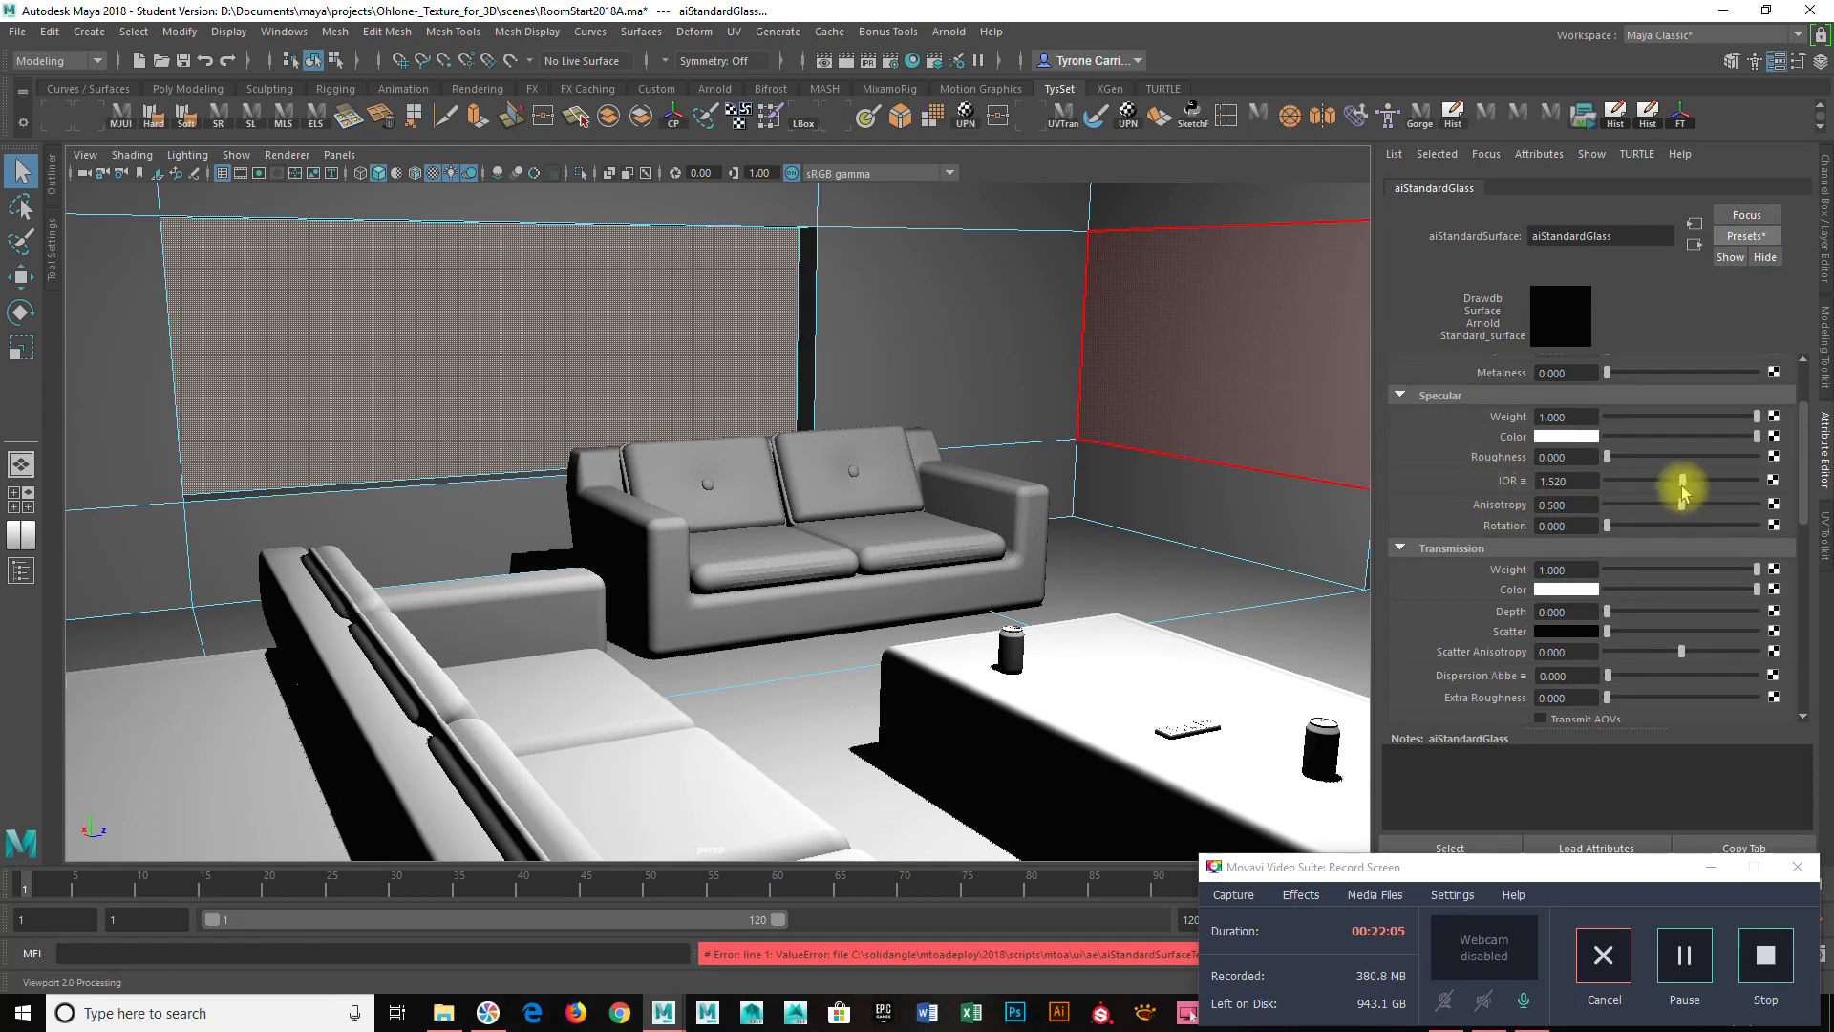
Return to object mode, duplicate the plant pot on the side table and move the copy up in front of the window.
scroll(1634, 476, "up", 2)
right_click_drag(614, 351, 955, 325)
left_click_drag(798, 524, 1064, 525, "alt")
left_click(892, 493)
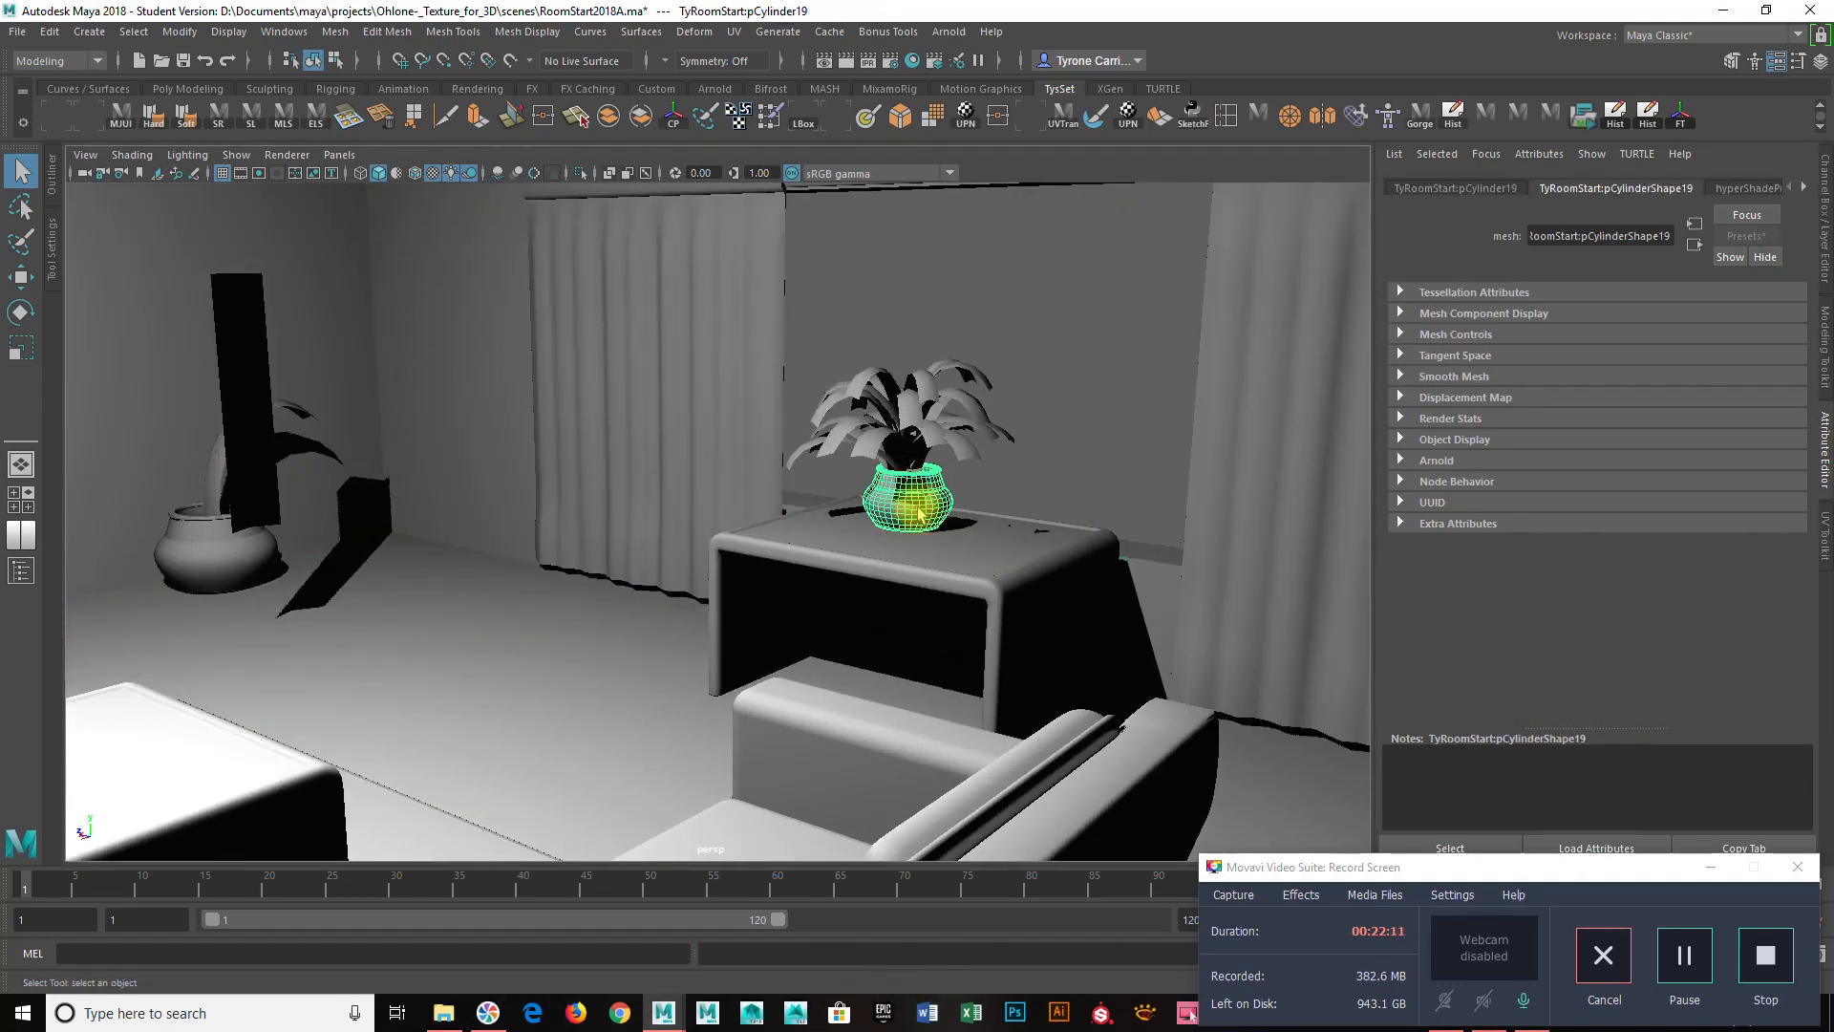
left_click_drag(839, 538, 755, 556, "alt")
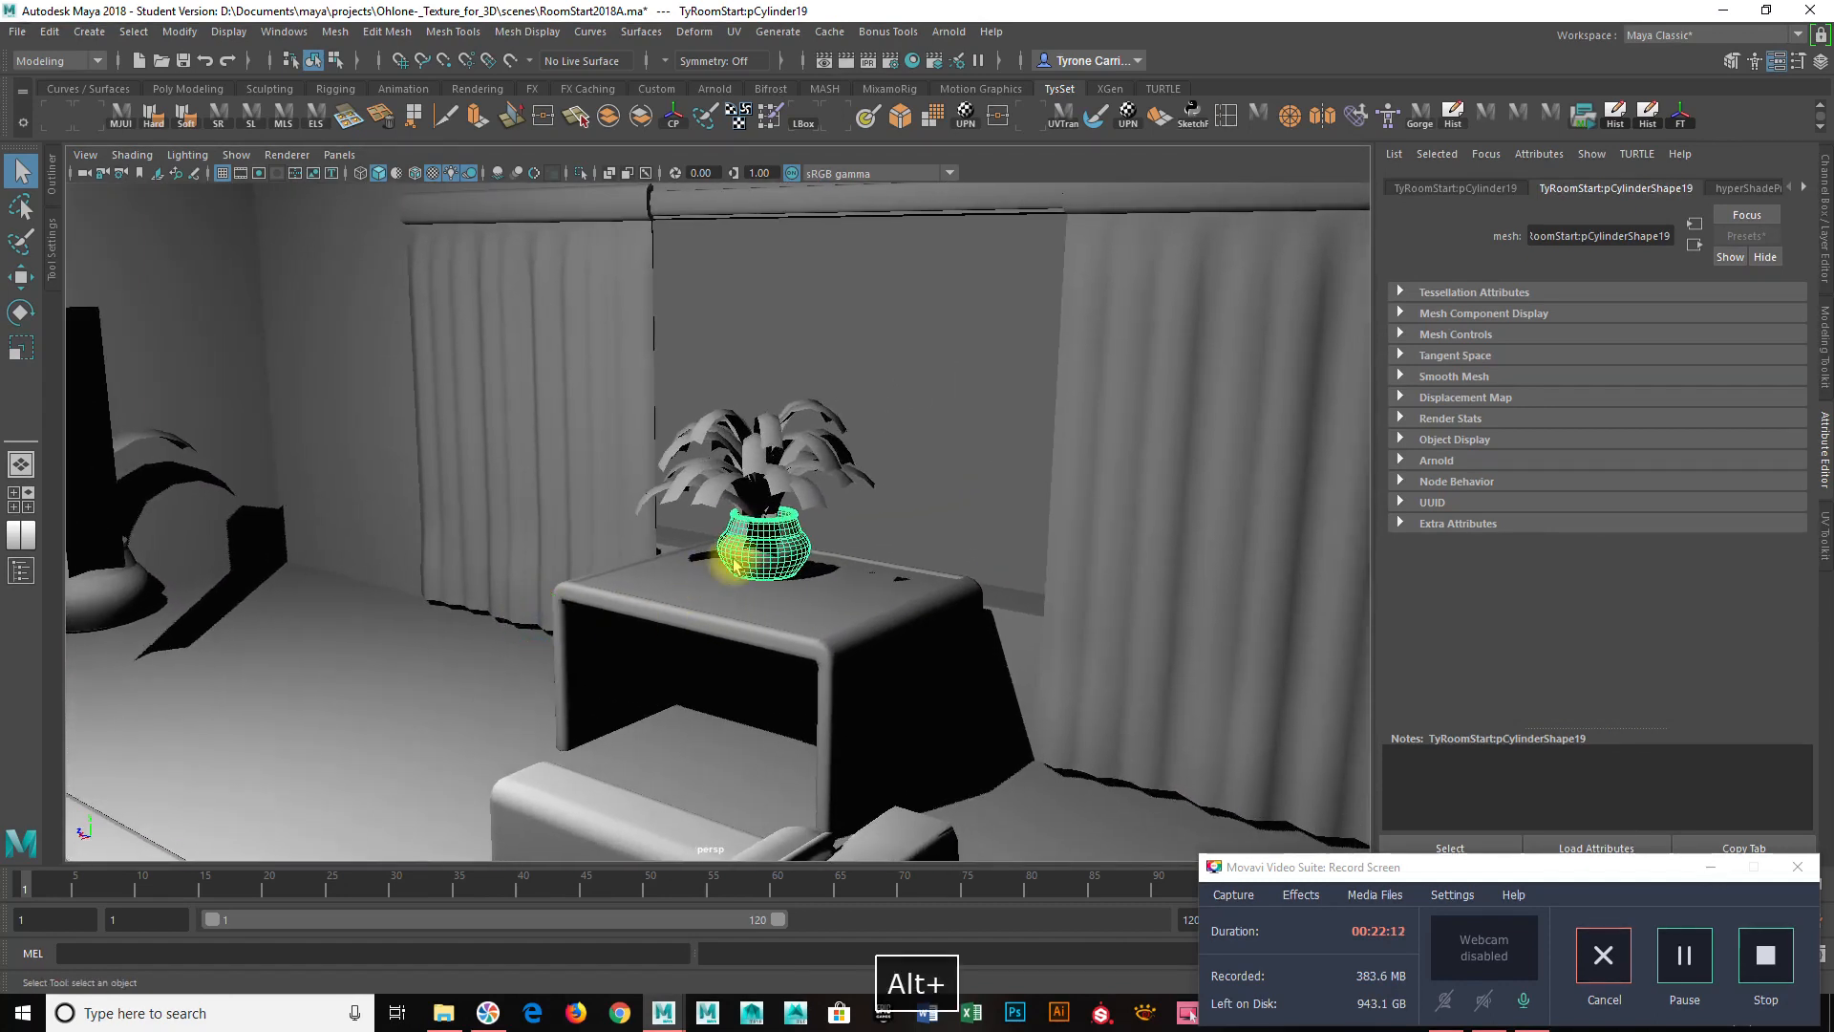
key("ctrl+d")
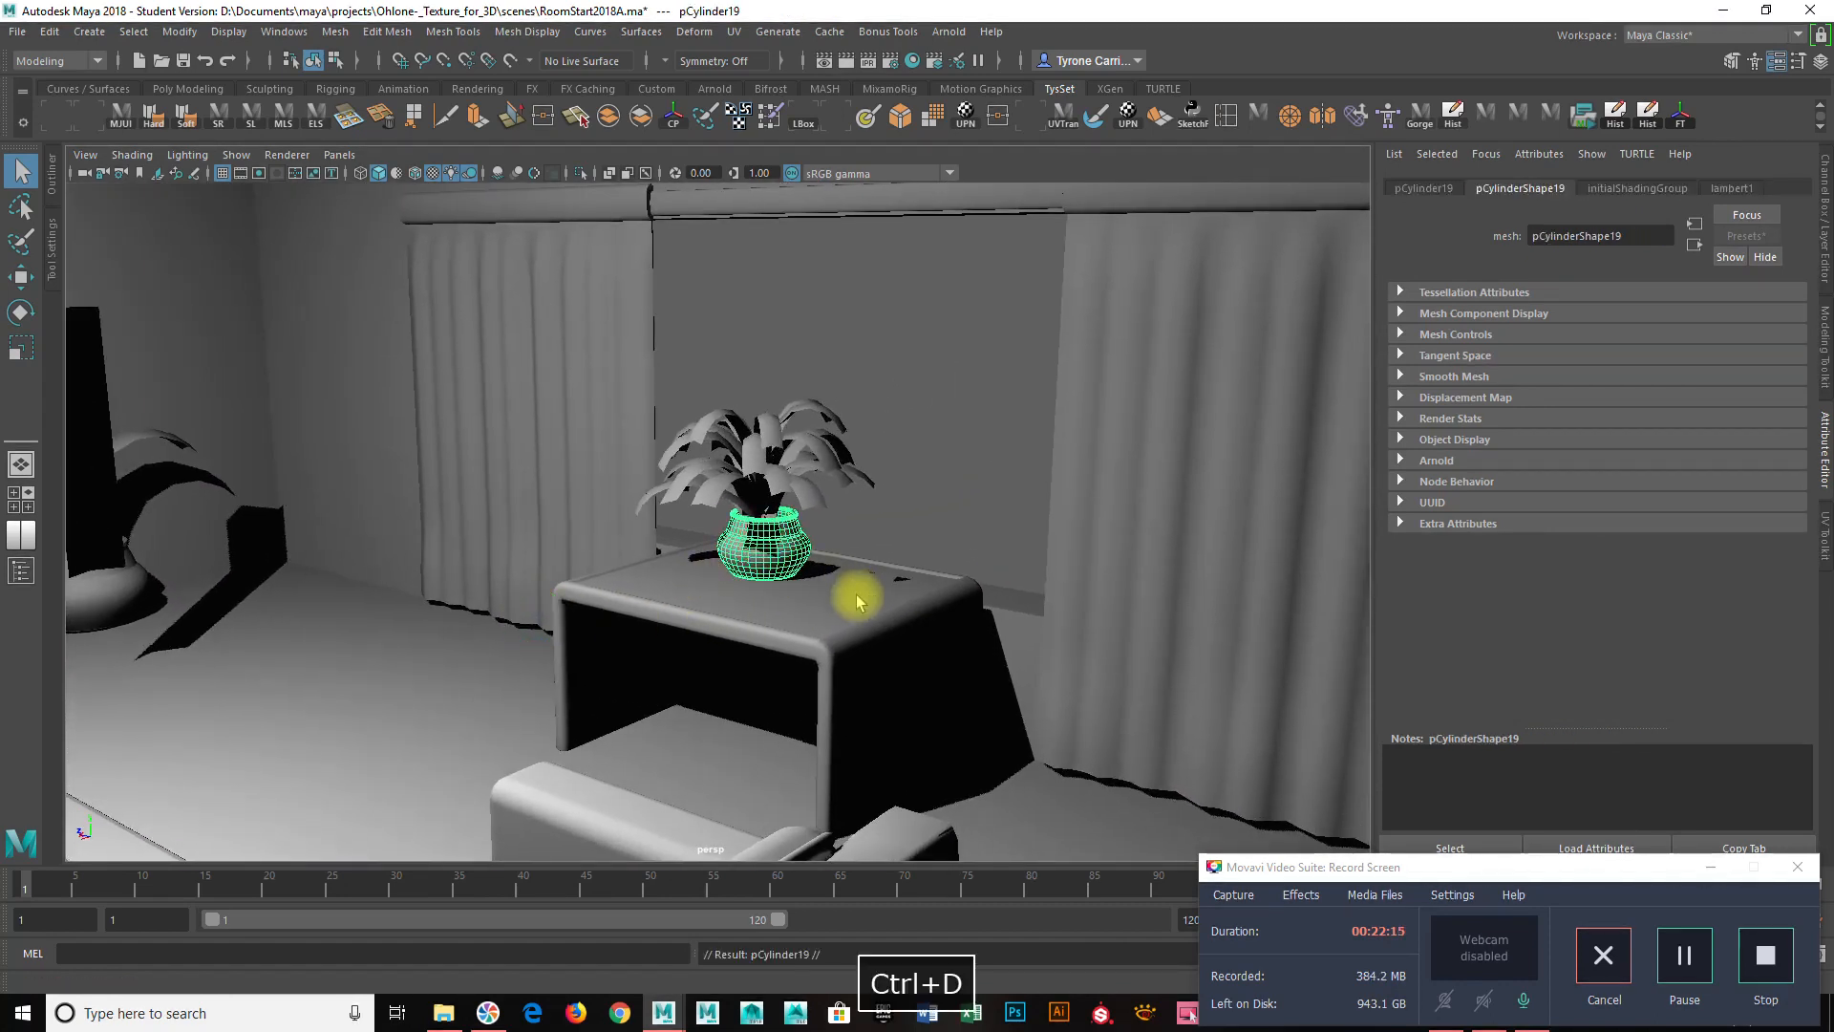
key("w")
left_click_drag(765, 572, 955, 456)
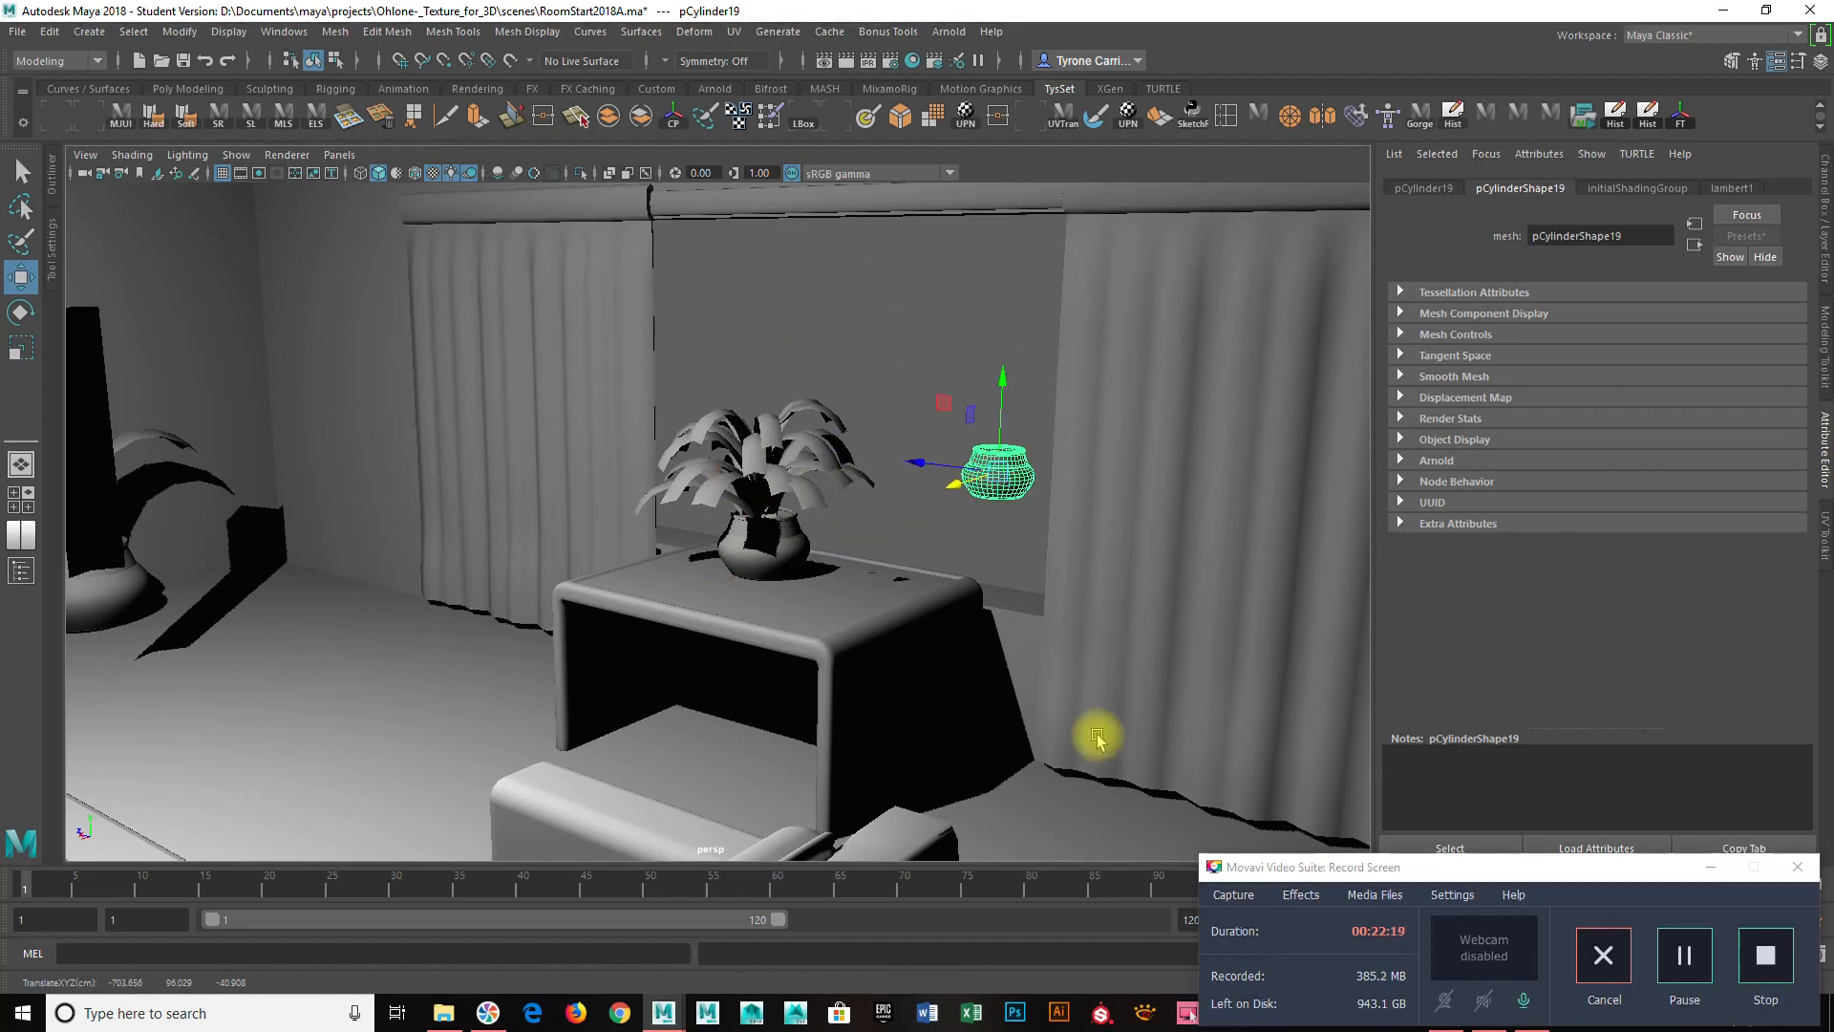
Select the duplicated pot floating in front of the window and delete it.
left_click(917, 324)
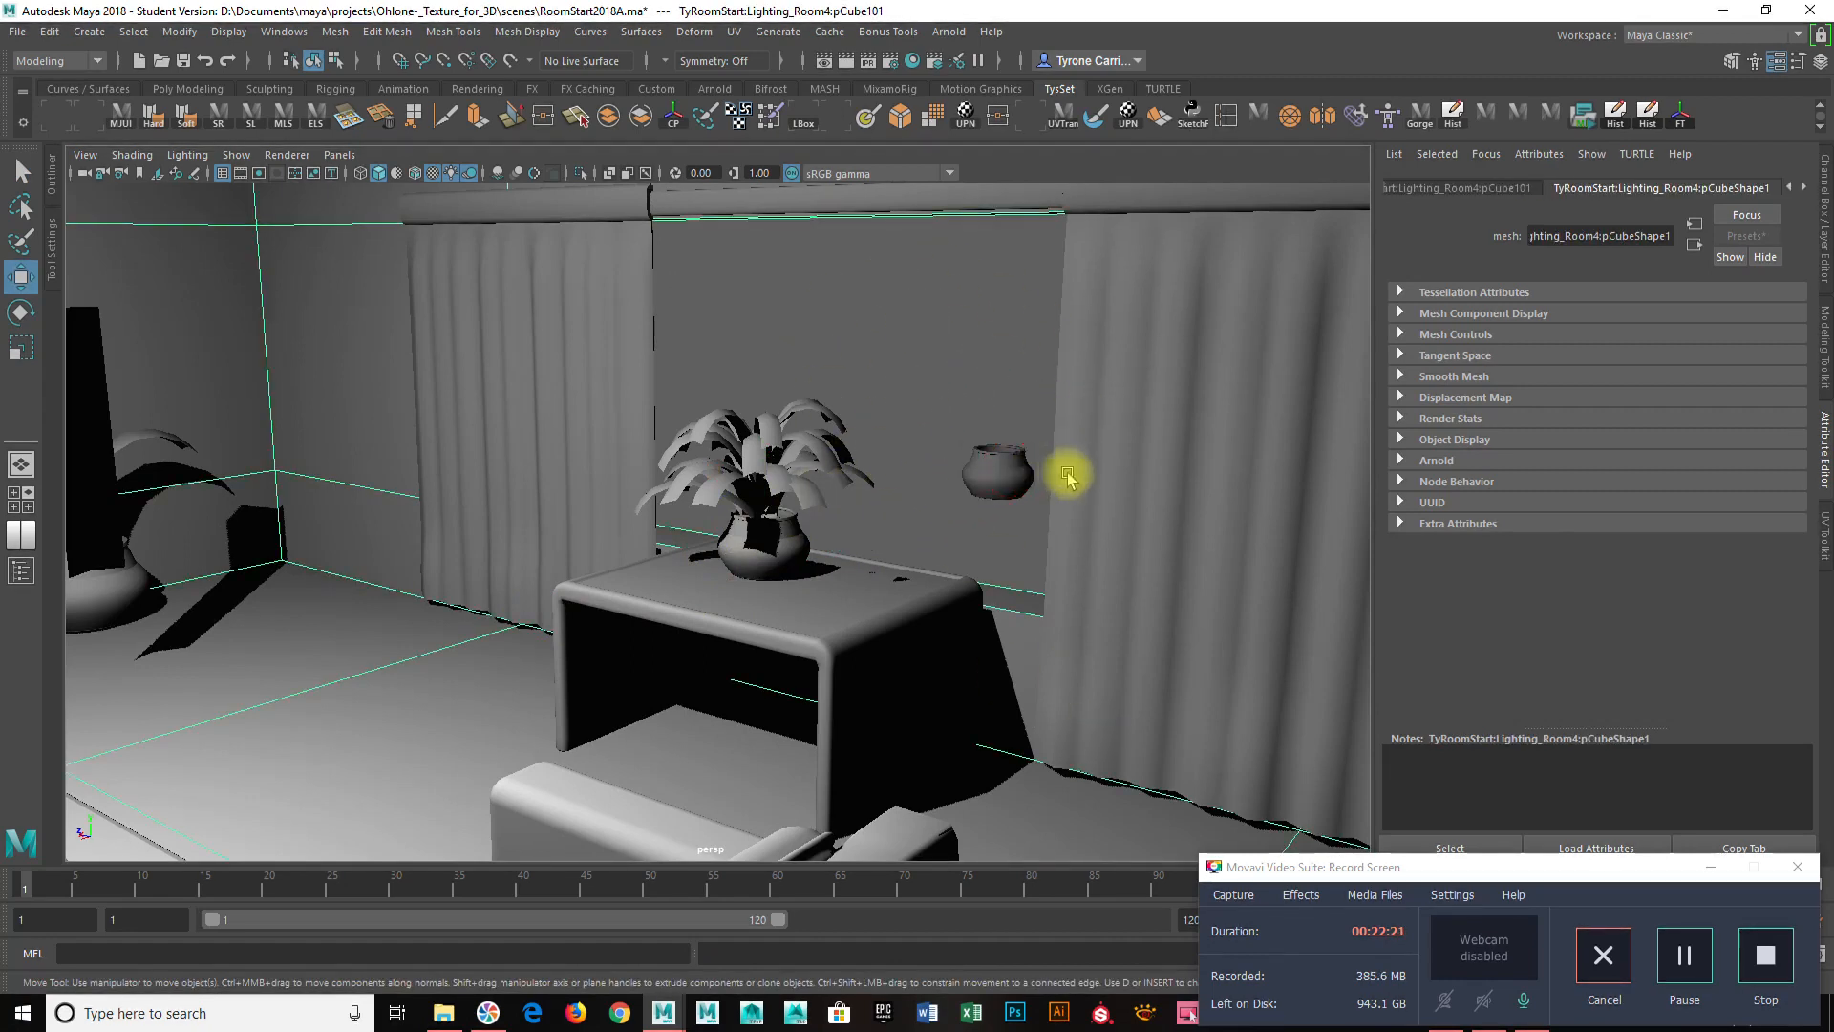
left_click(998, 481)
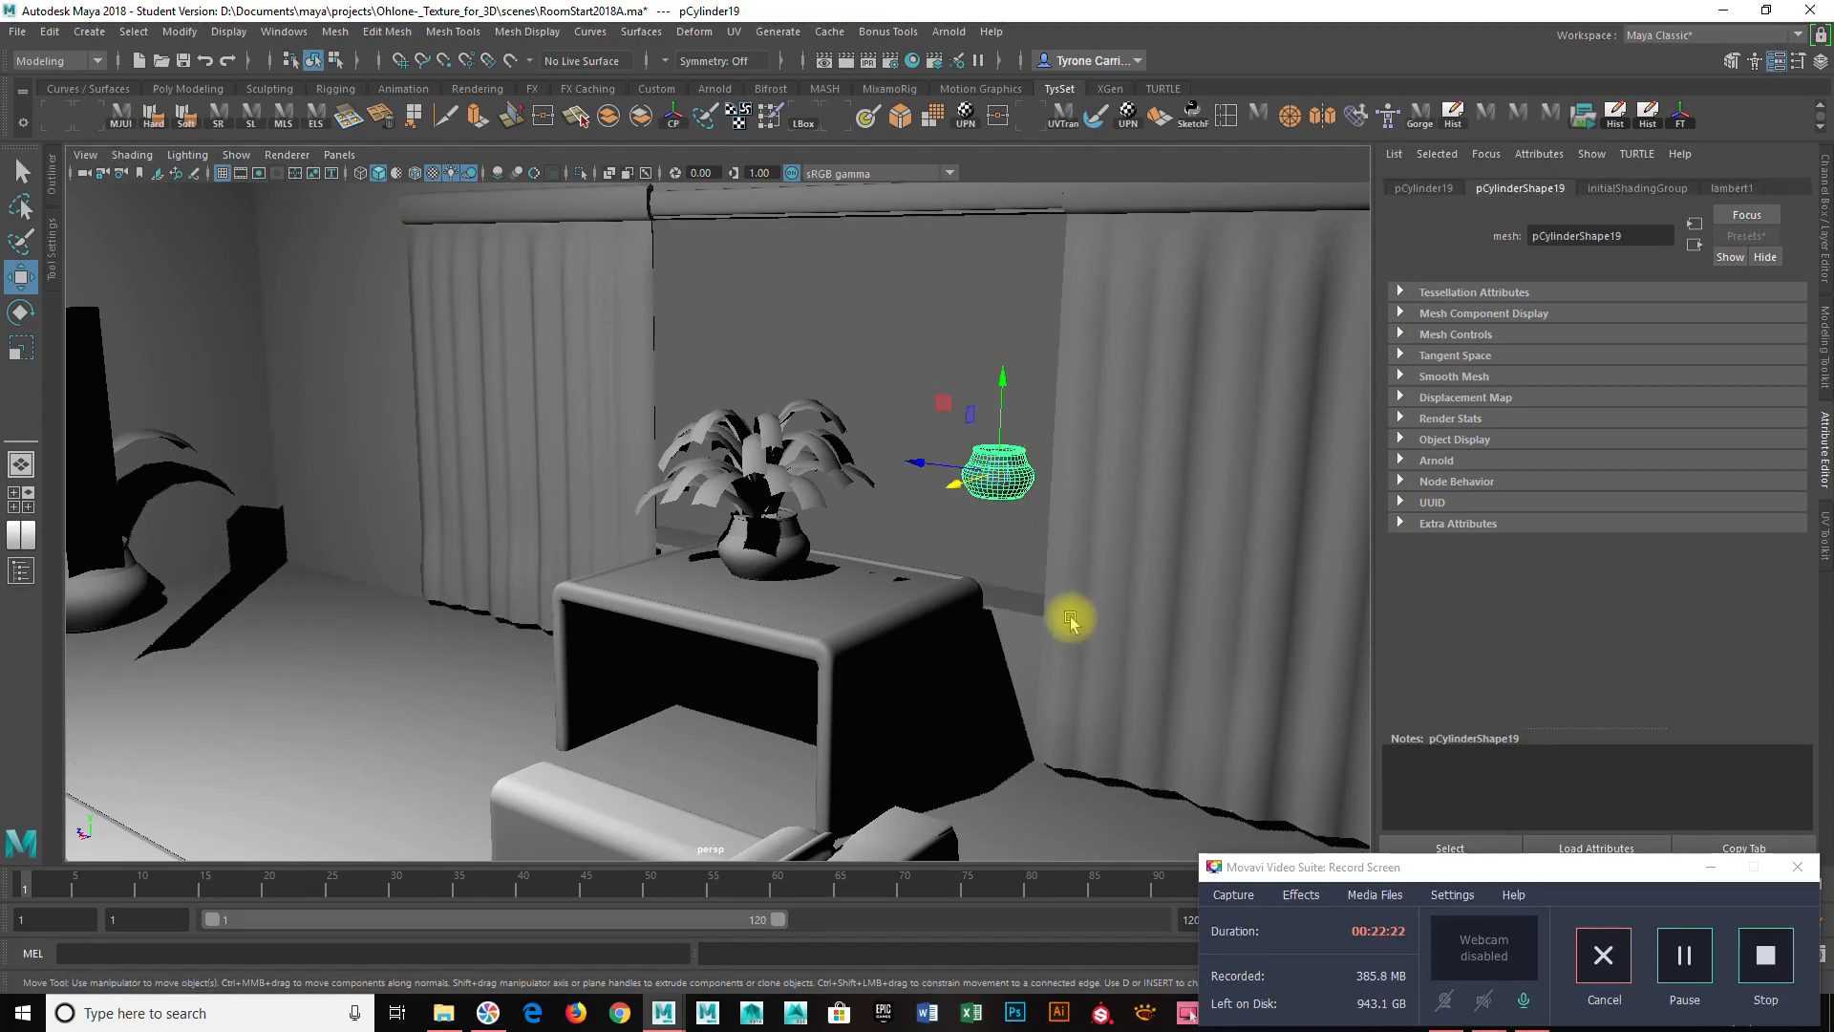
key("Delete")
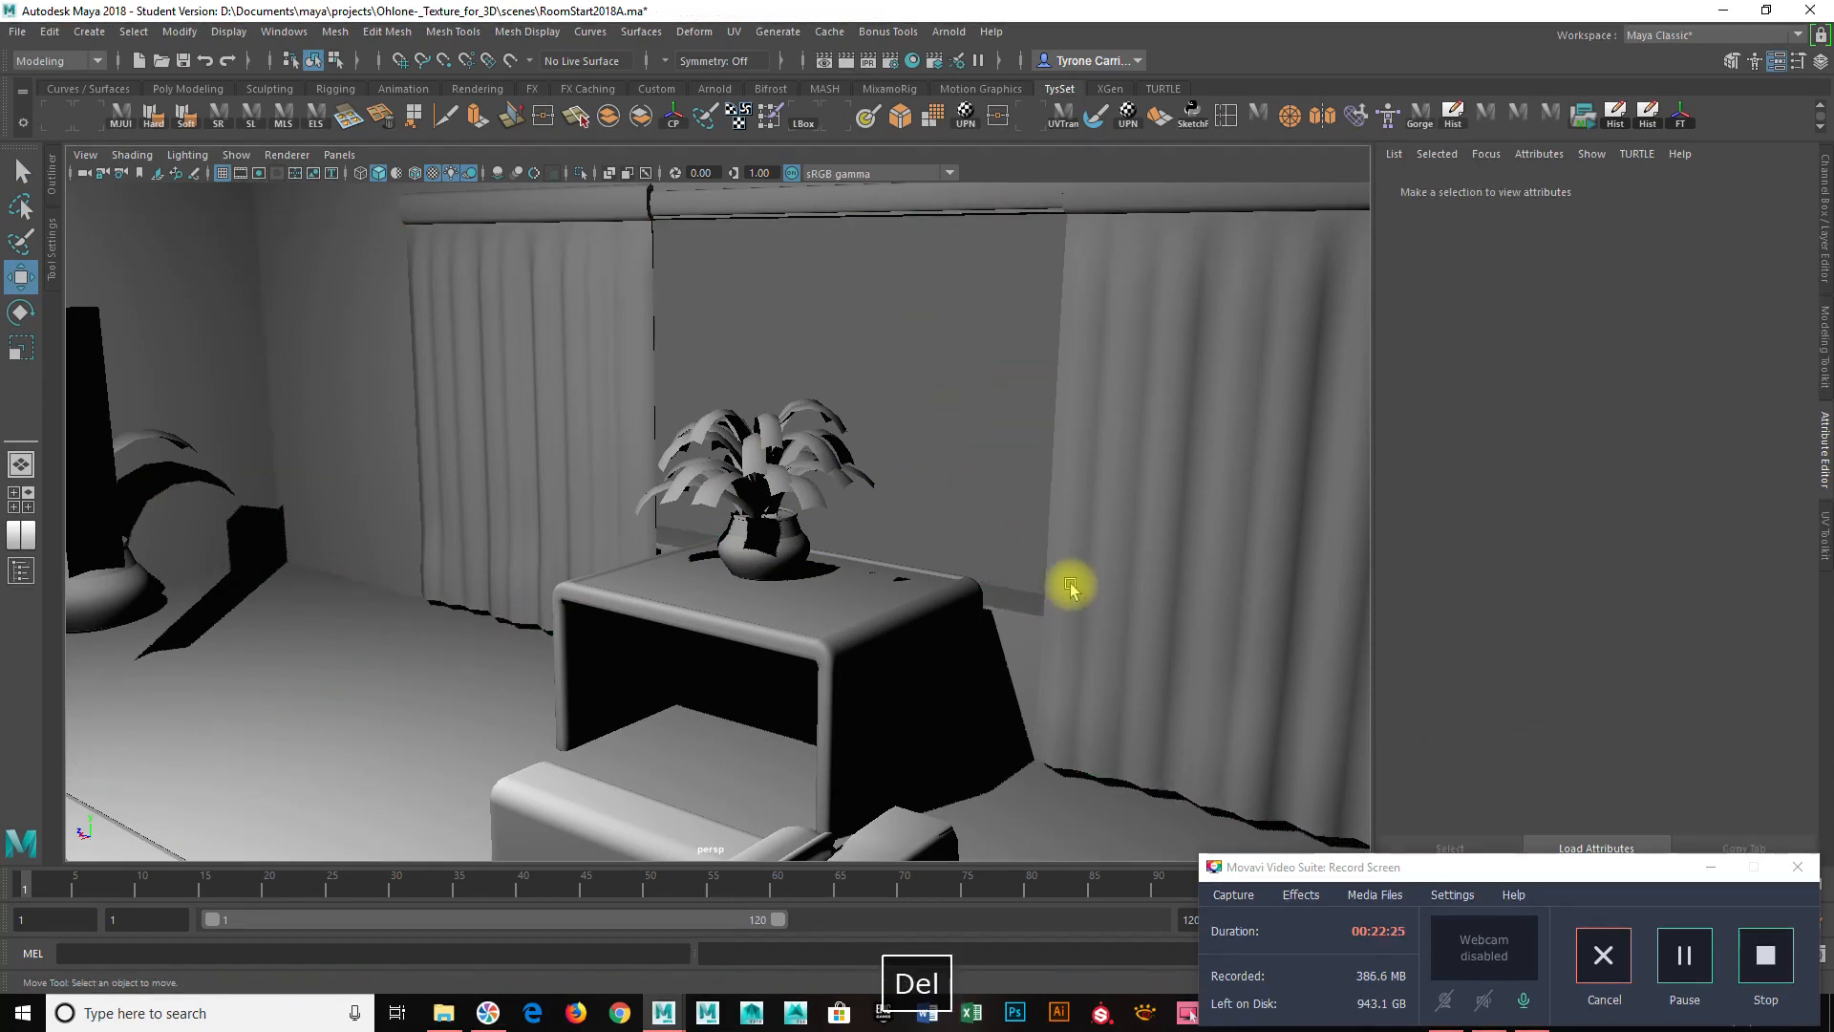
Select the room mesh and open its Arnold attributes to examine the Opaque and visibility options.
left_click(999, 456)
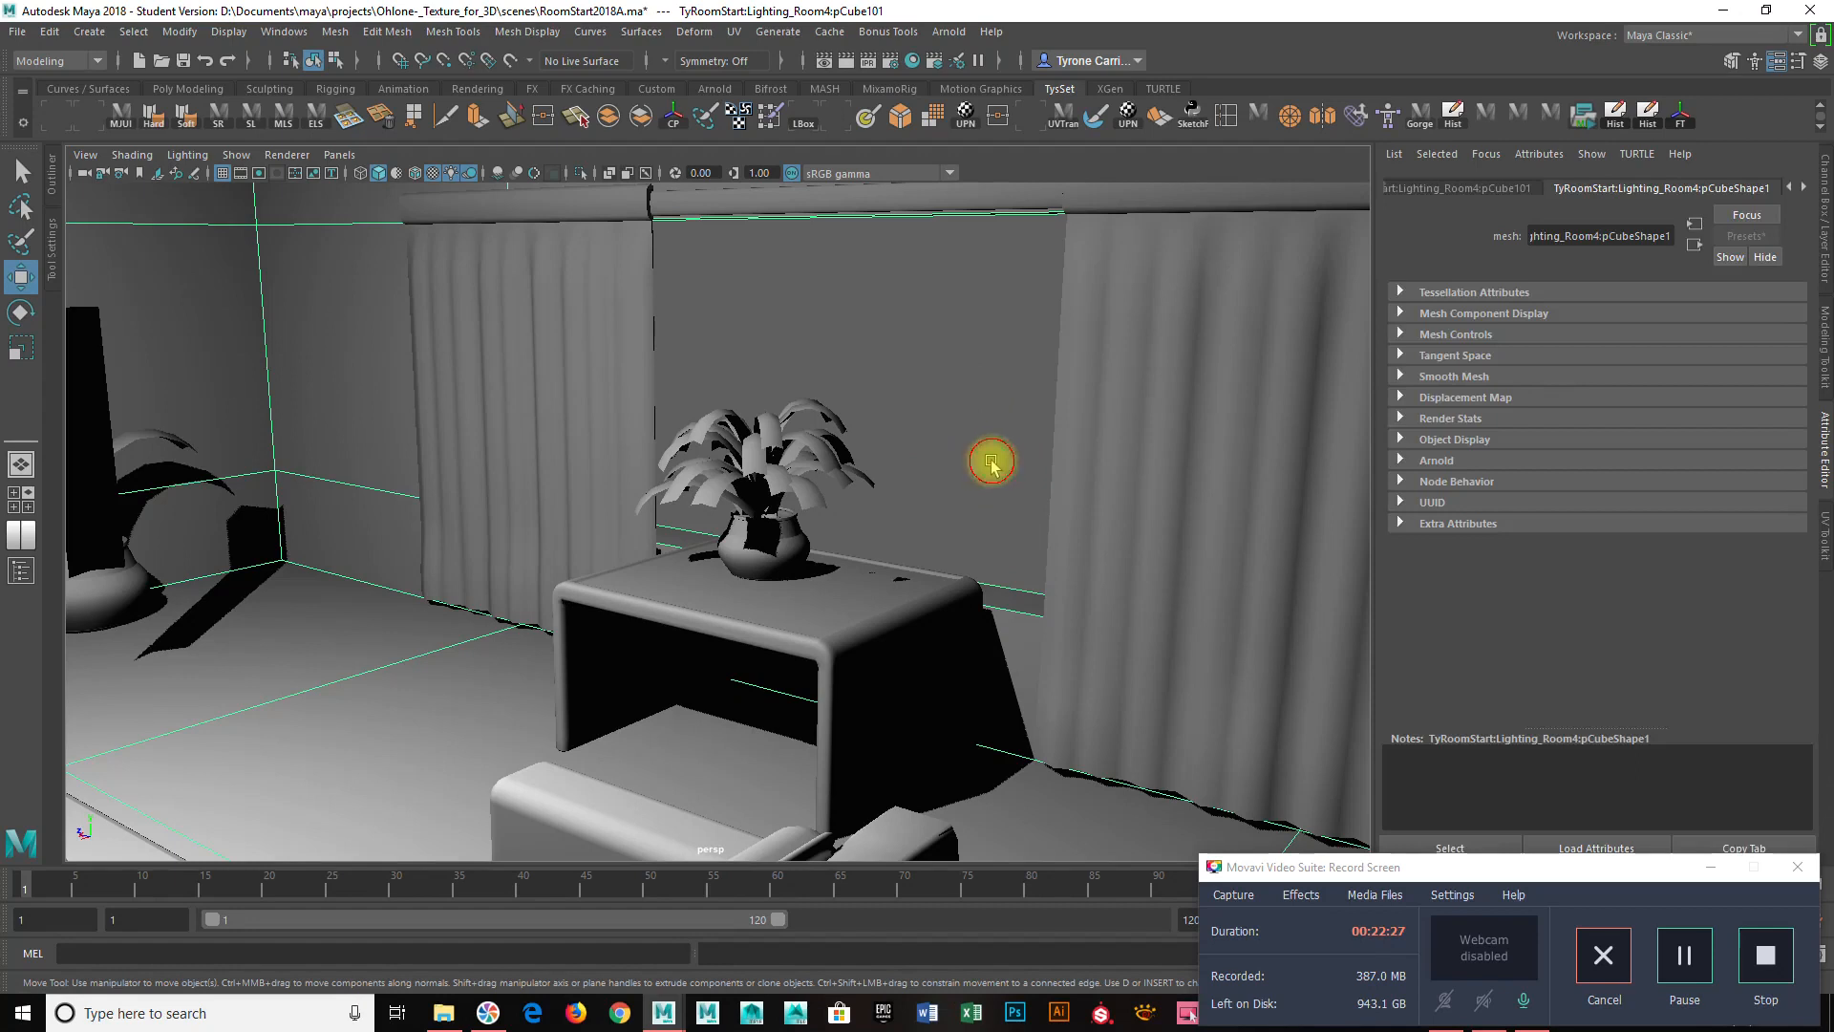
key("f")
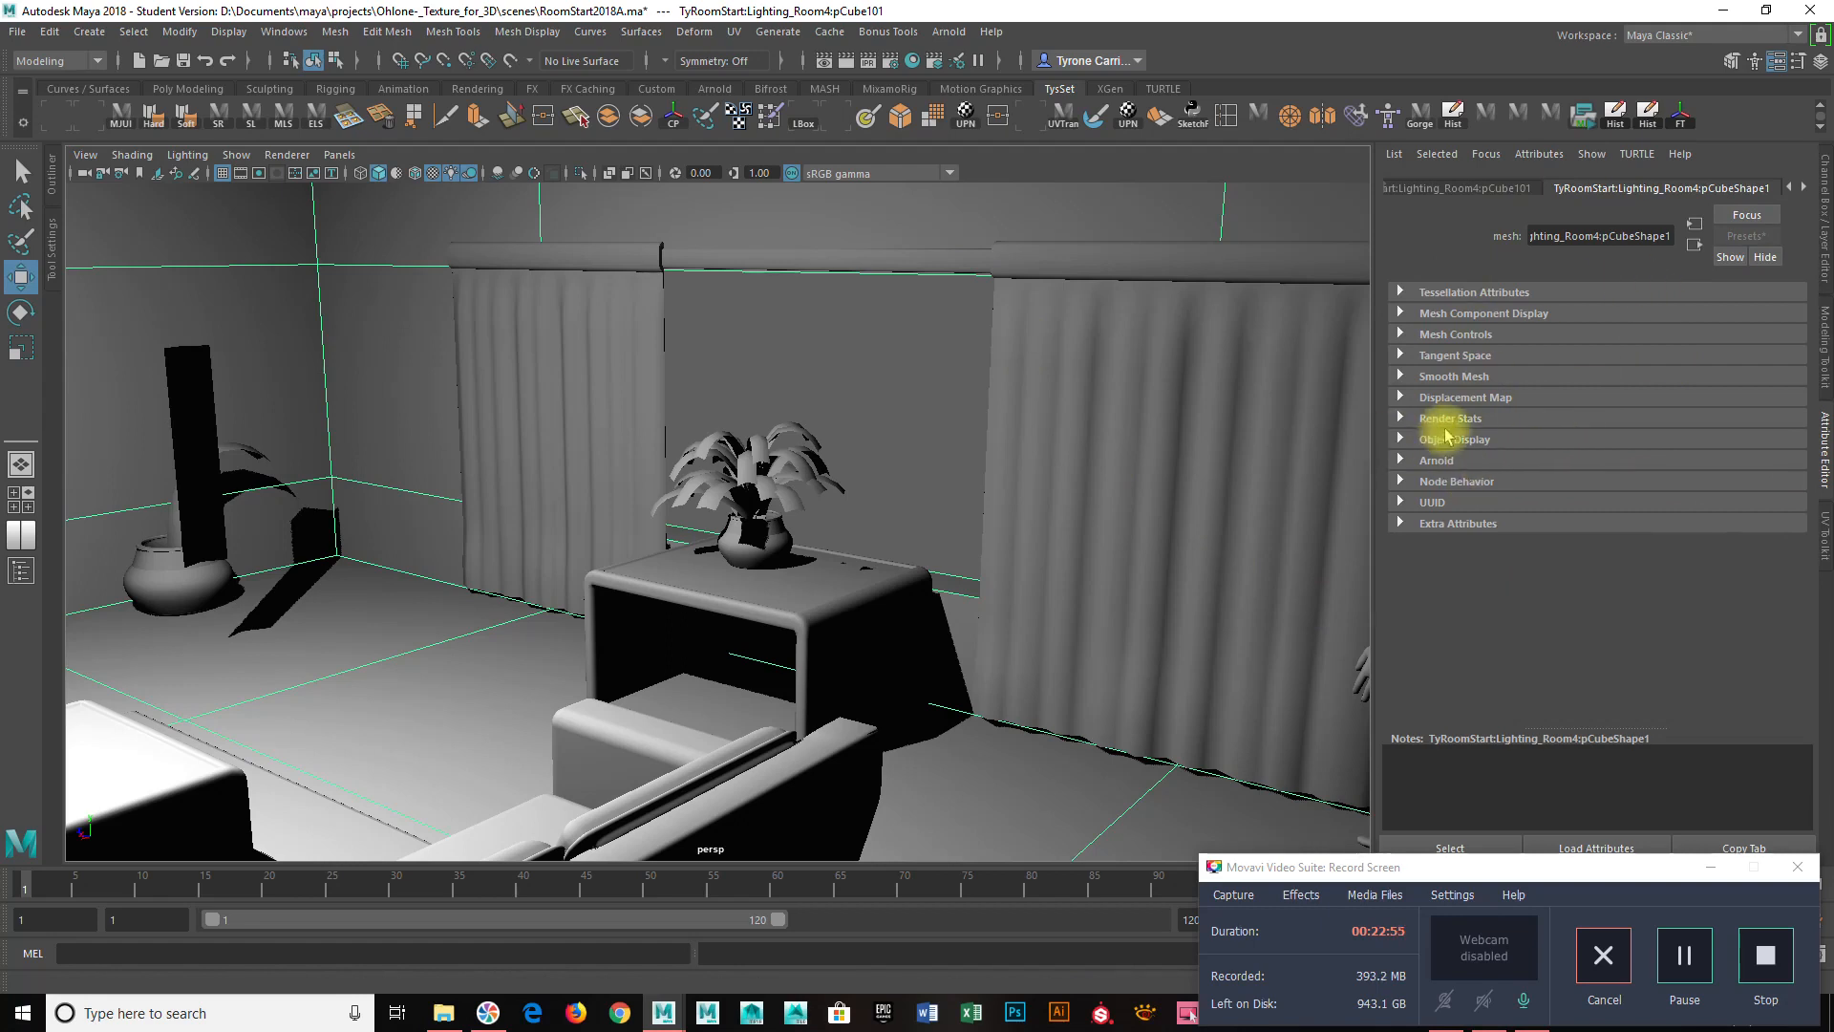
left_click(1403, 460)
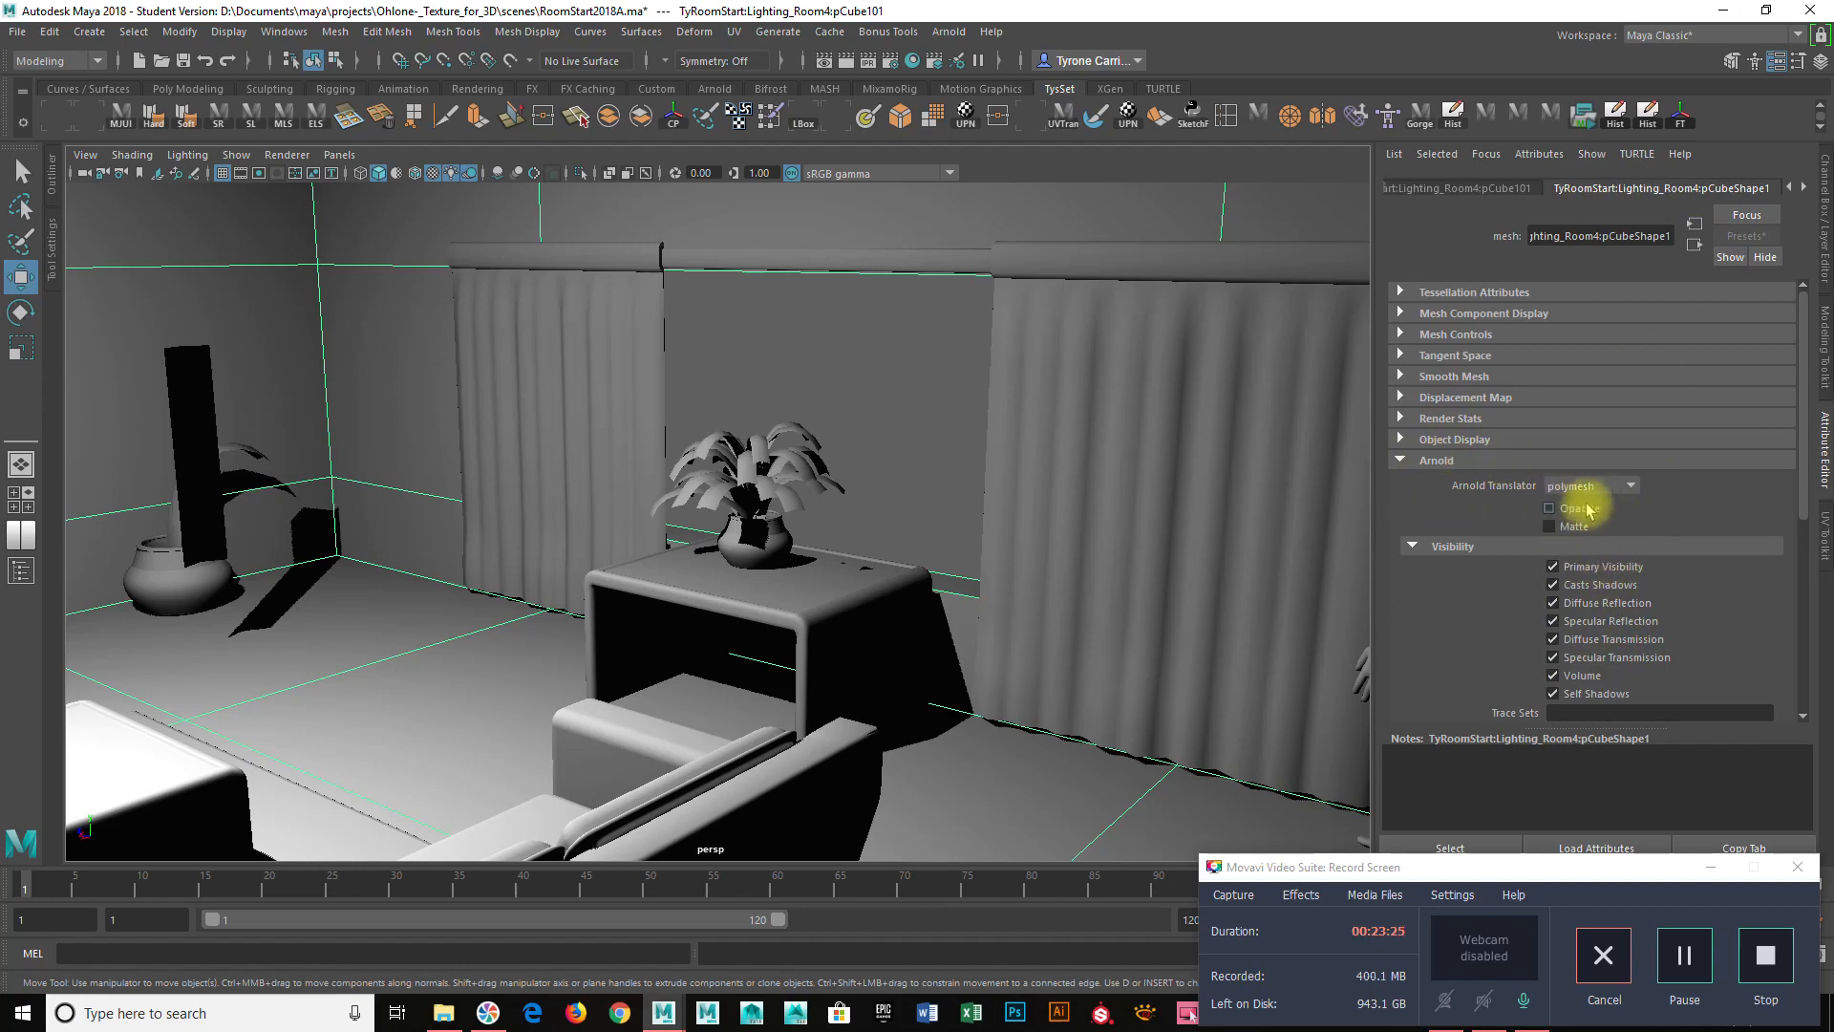
left_click(1684, 955)
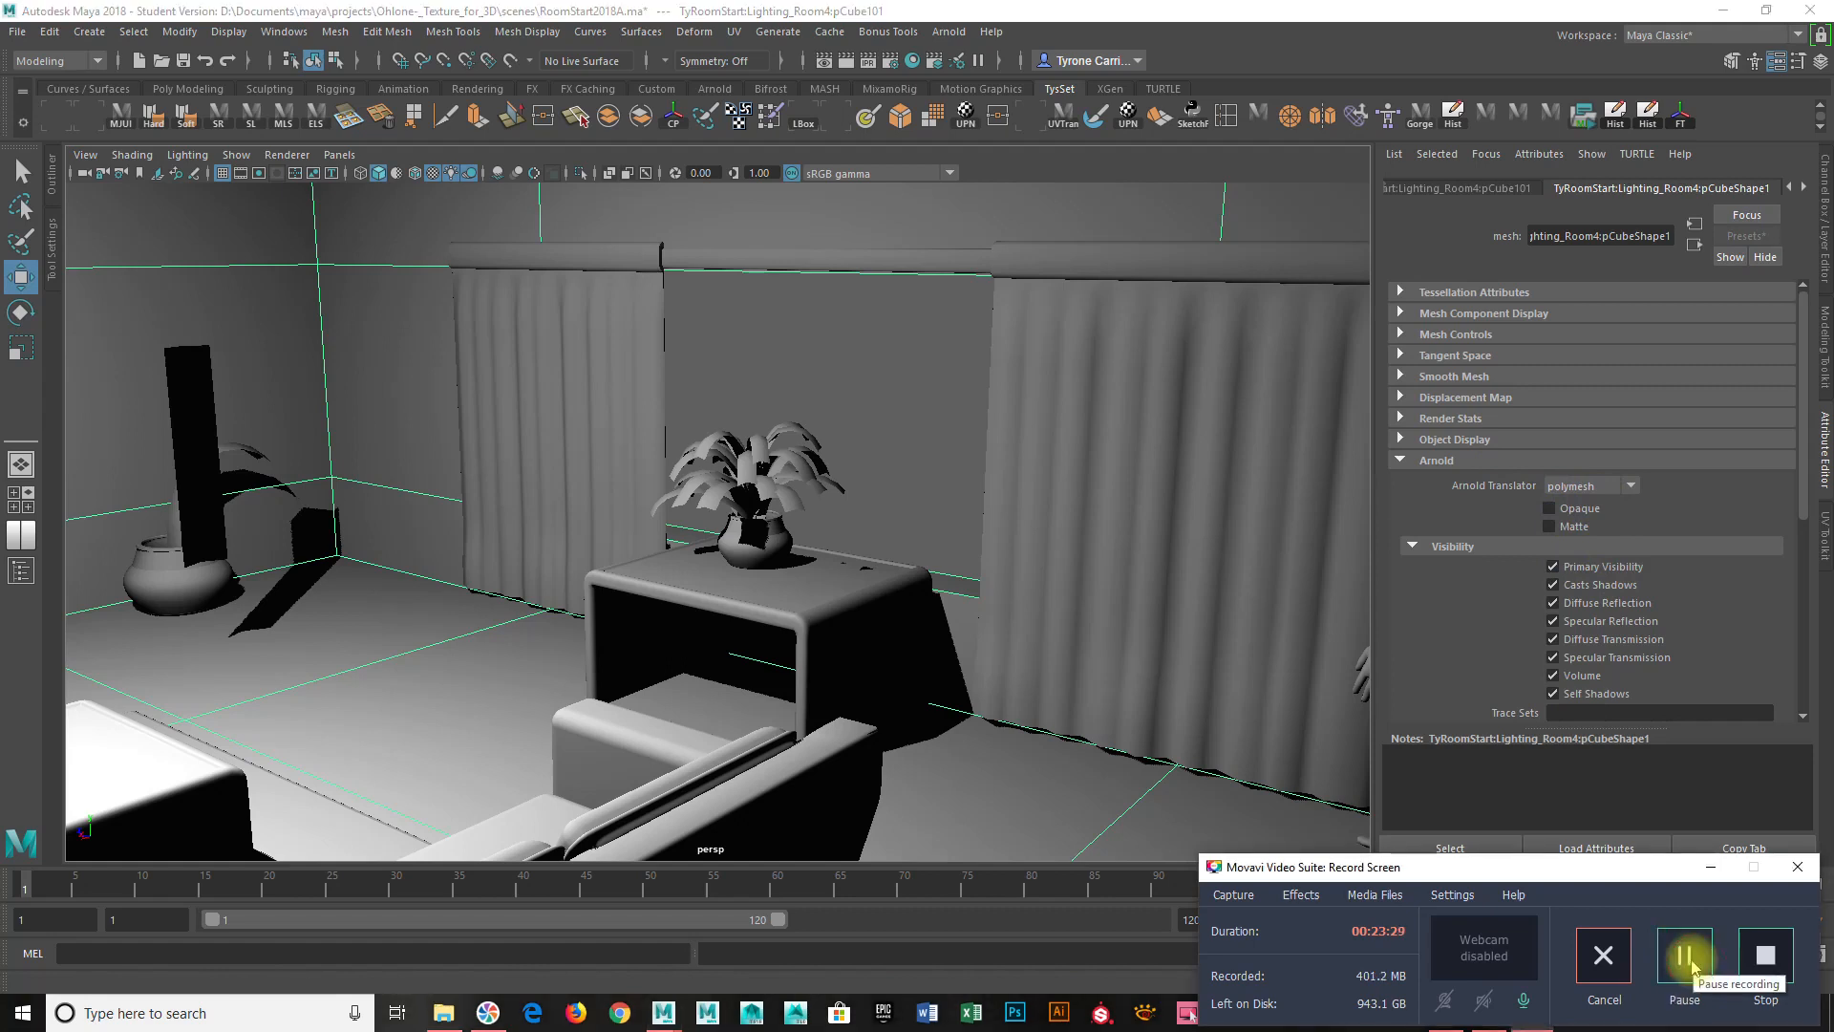
left_click(1717, 869)
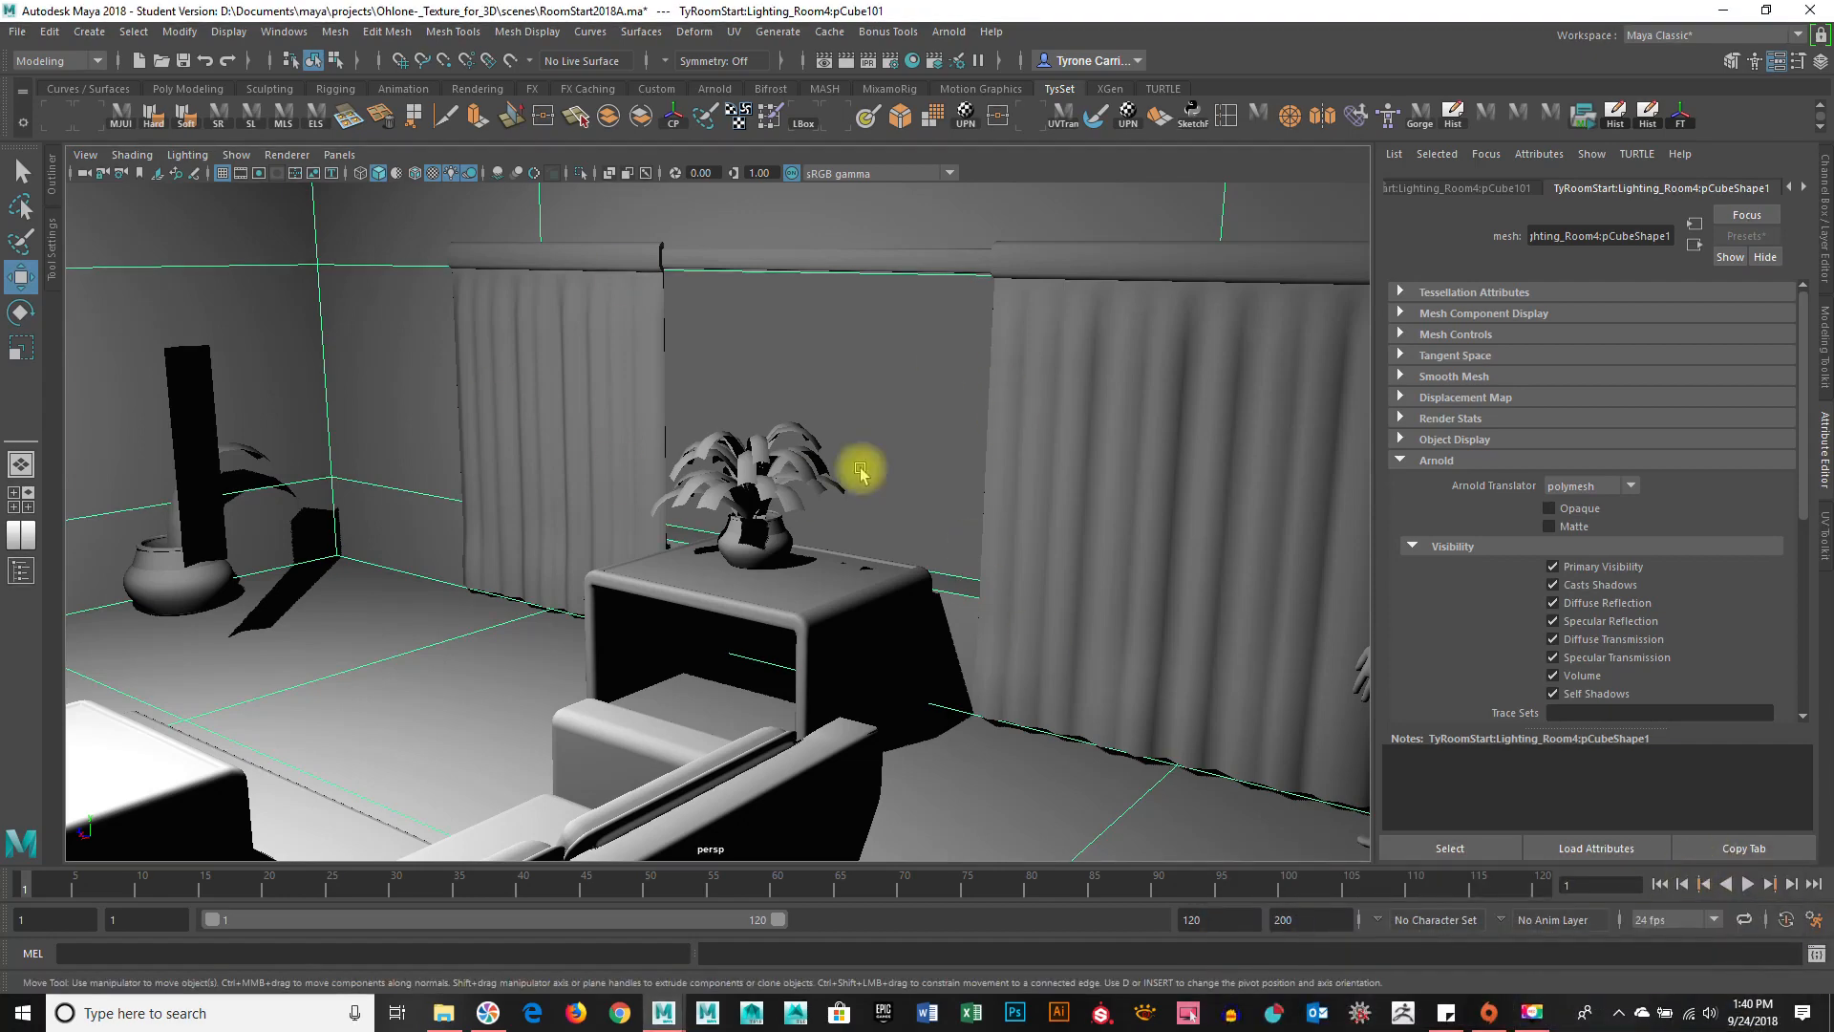
Add an Arnold Skydome Light around the whole room.
left_click_drag(1044, 640, 1085, 646, "alt")
right_click_drag(1084, 646, 881, 666, "alt")
left_click_drag(881, 666, 1057, 656, "alt")
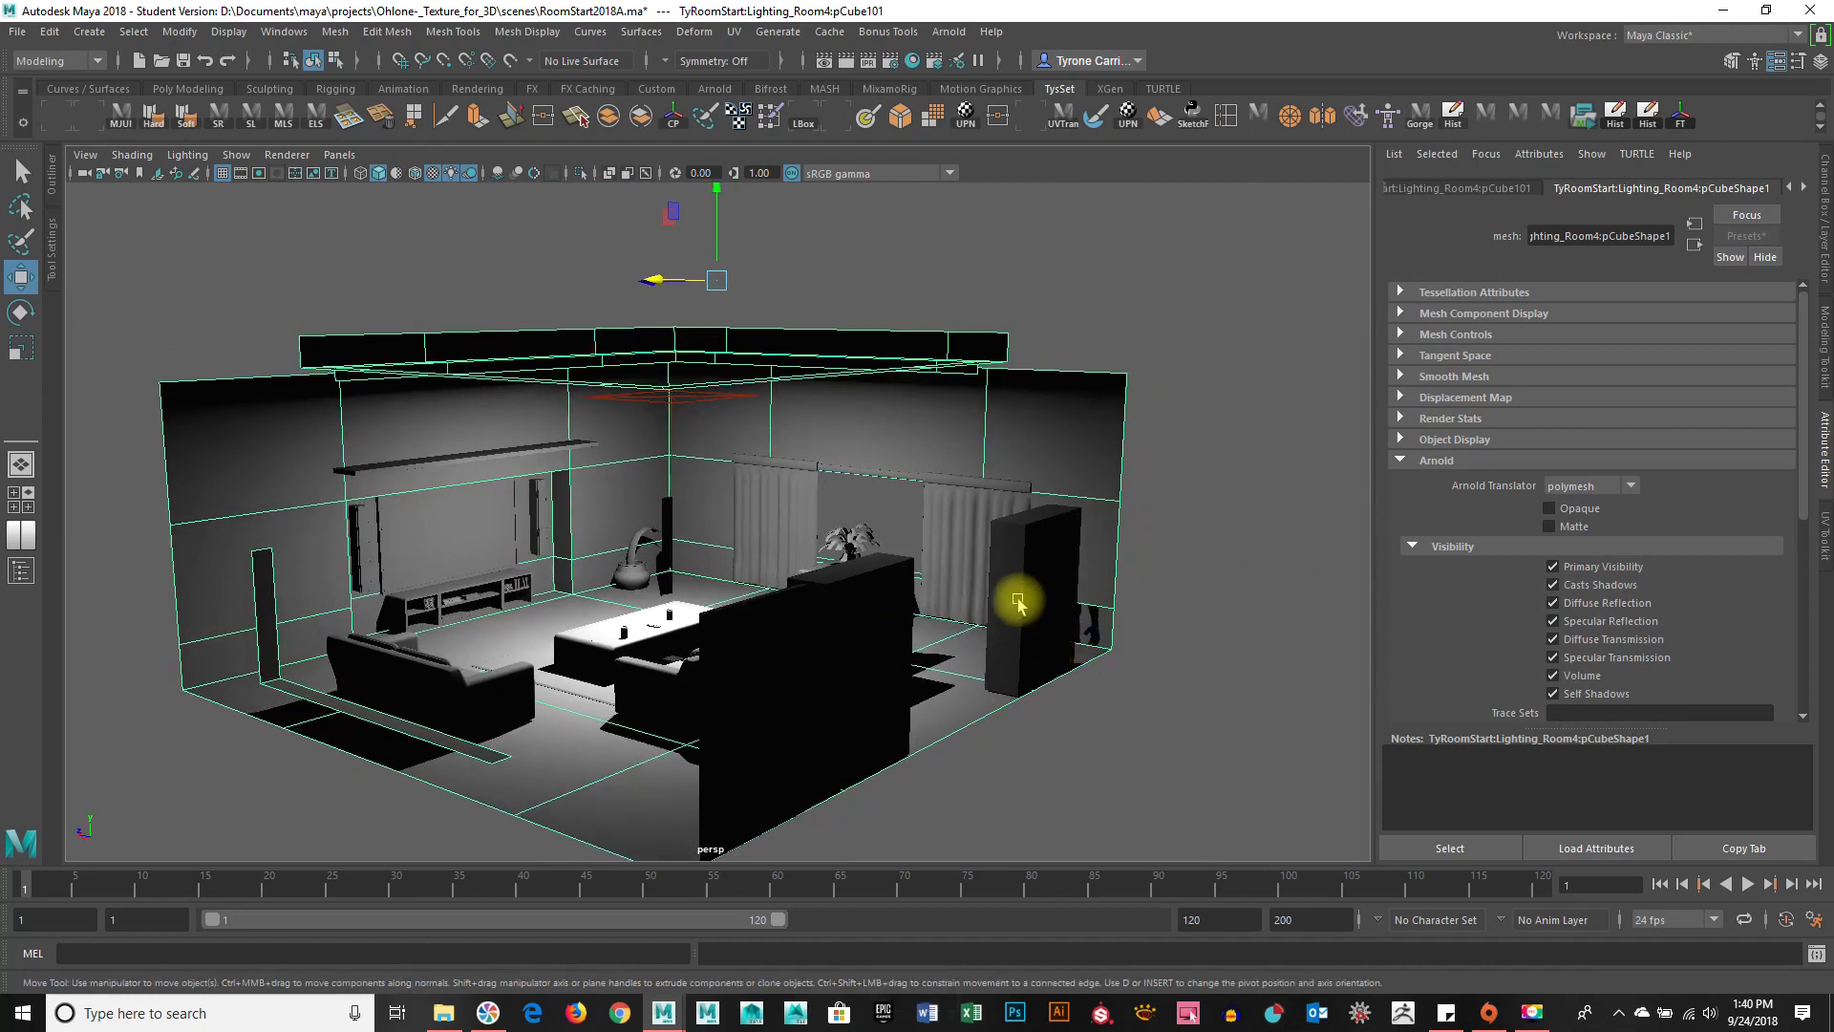
left_click(955, 33)
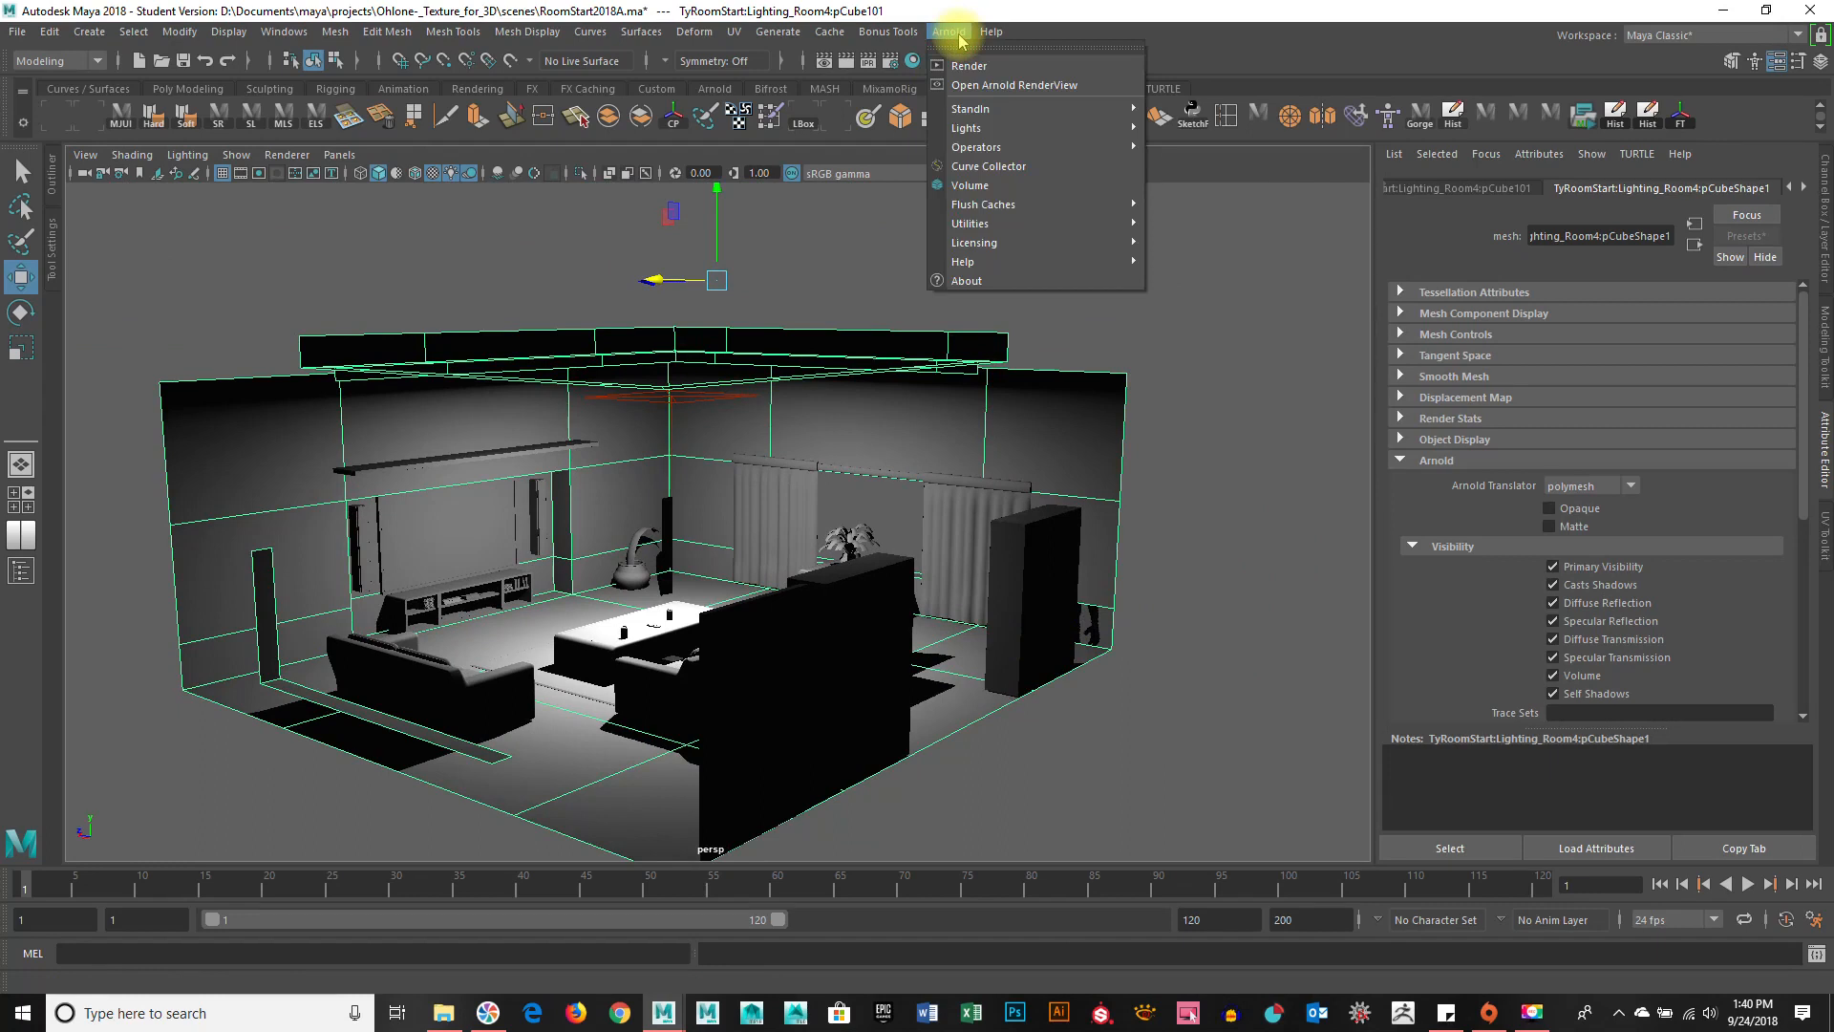
mouse_move(997, 133)
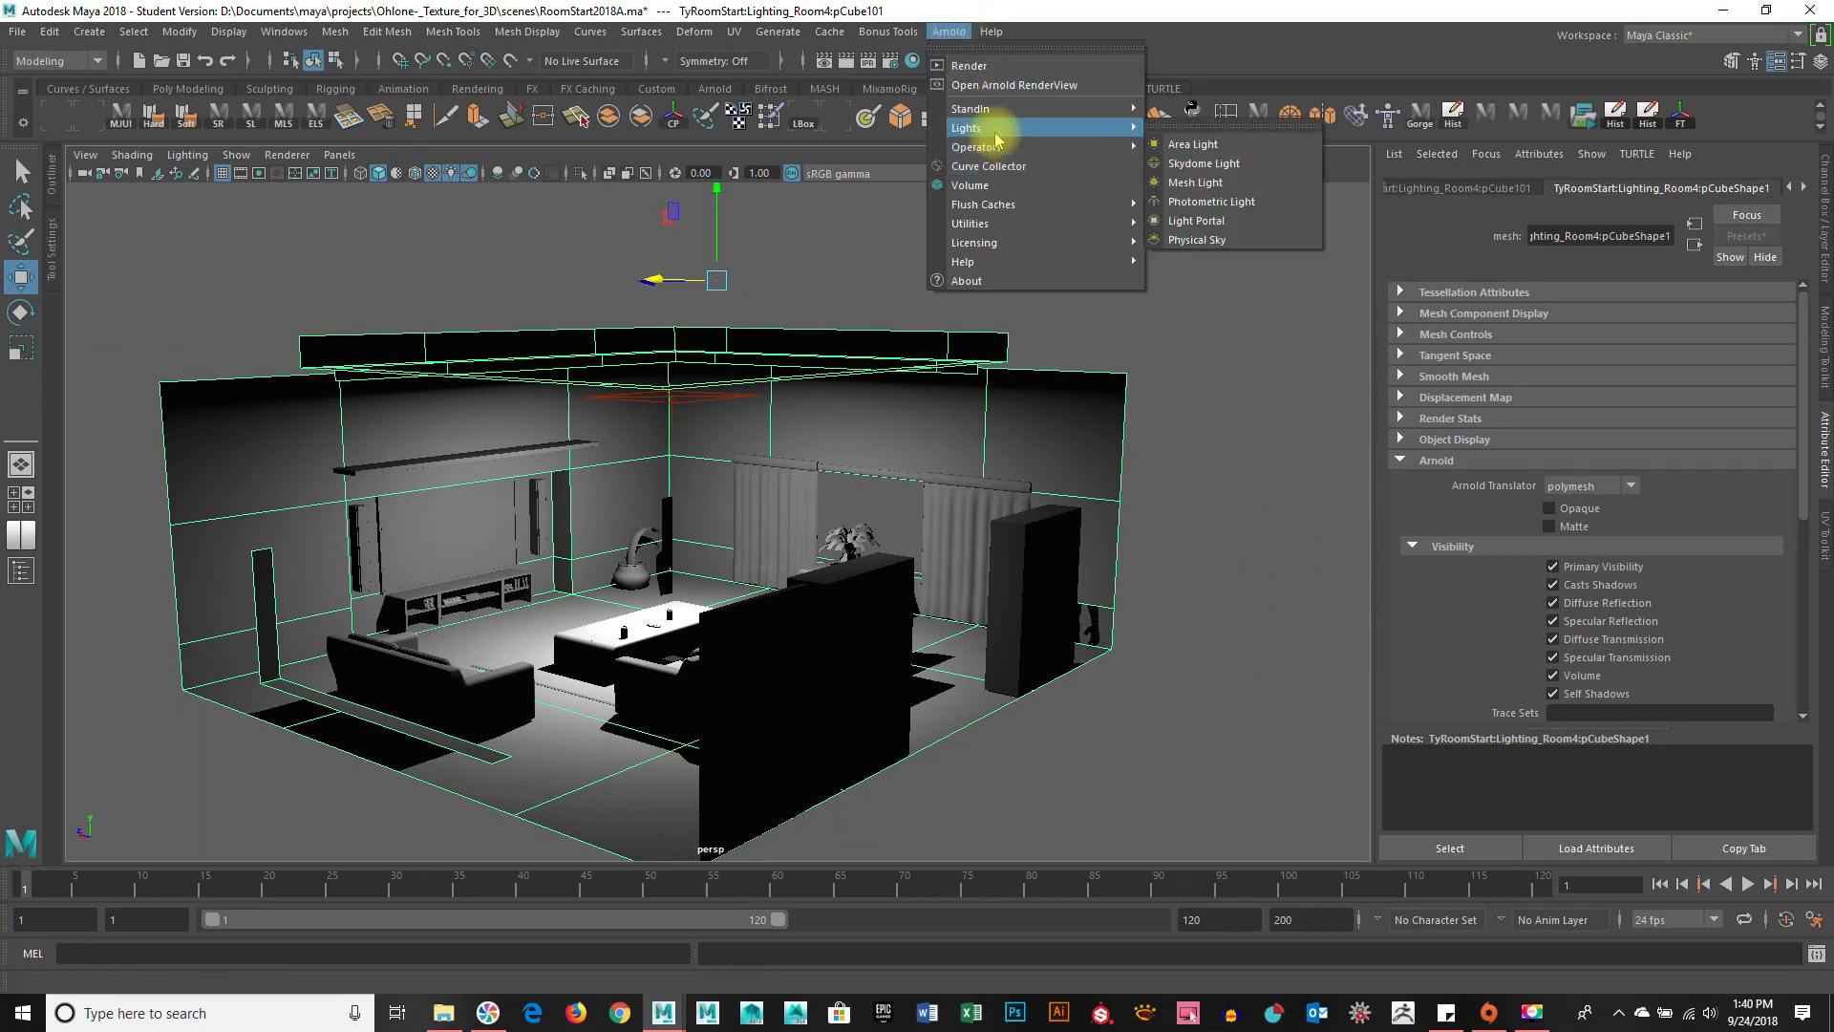
left_click(1206, 163)
left_click_drag(1051, 621, 946, 655, "alt")
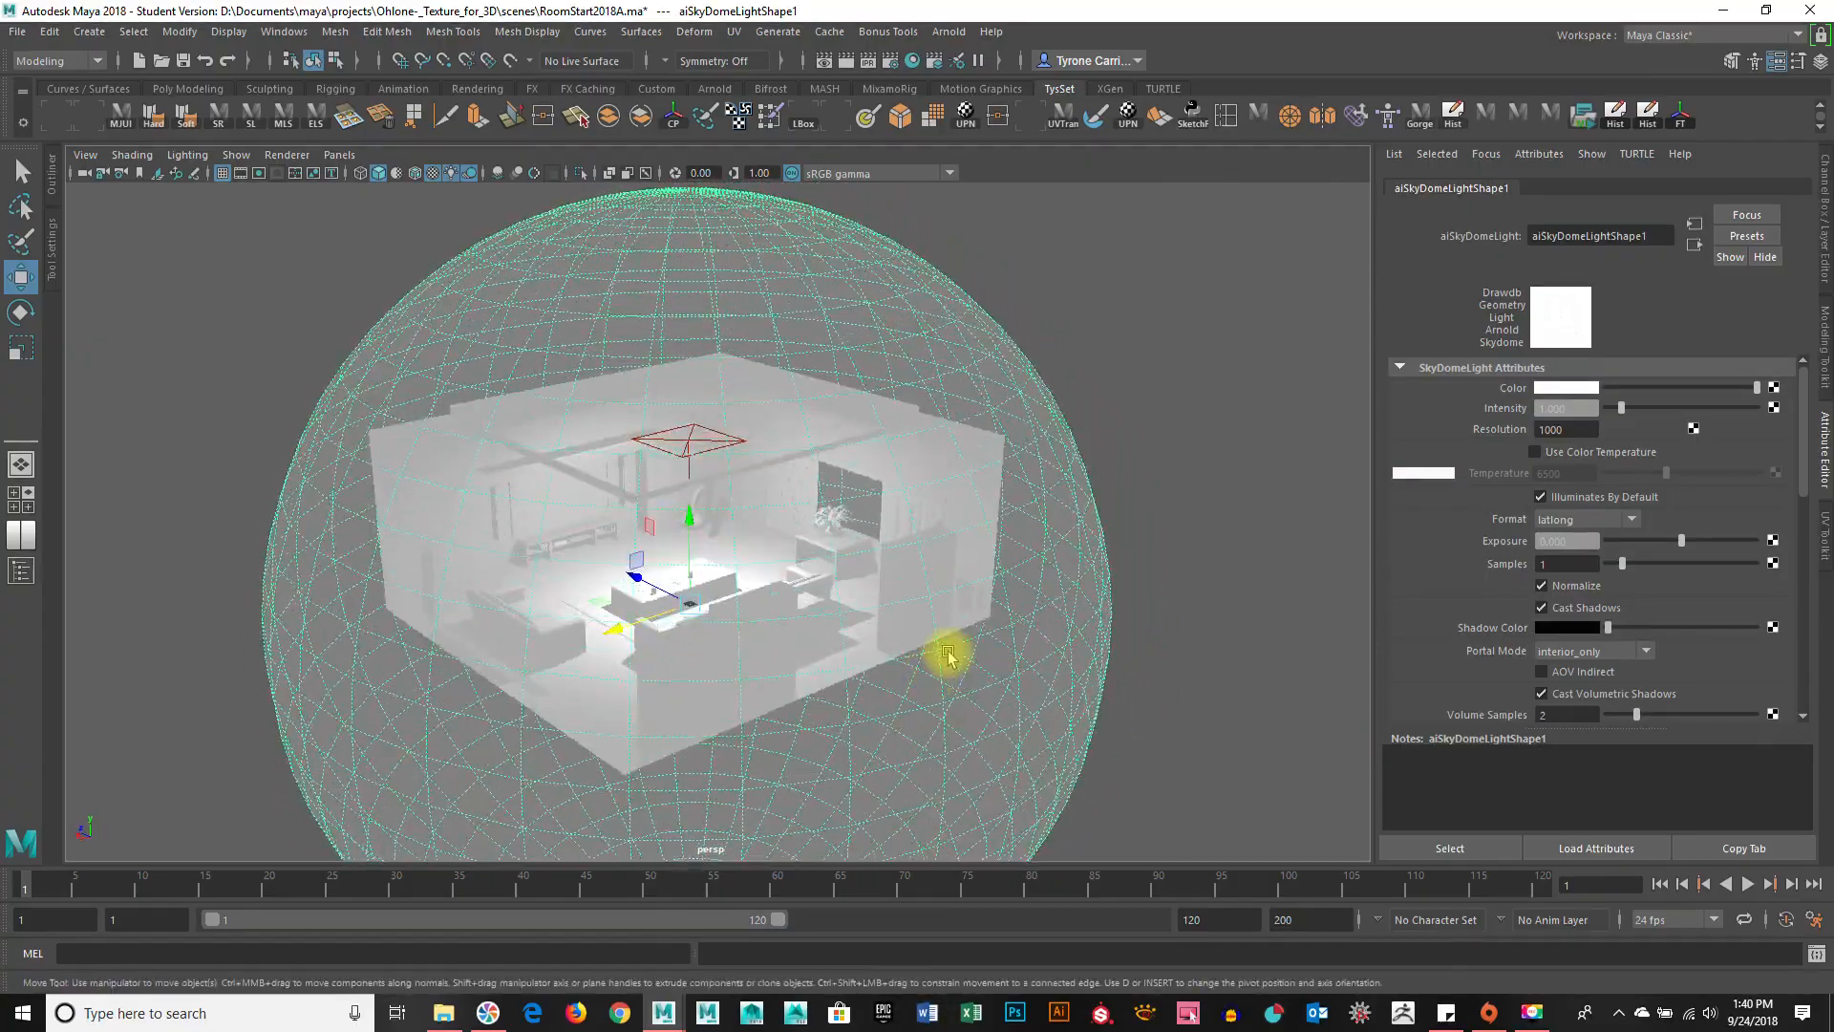
Scale the skydome light up uniformly so that its sphere extends far beyond the room.
key("e")
key("r")
left_click_drag(693, 604, 1376, 573)
left_click_drag(876, 614, 909, 761, "alt")
key("r")
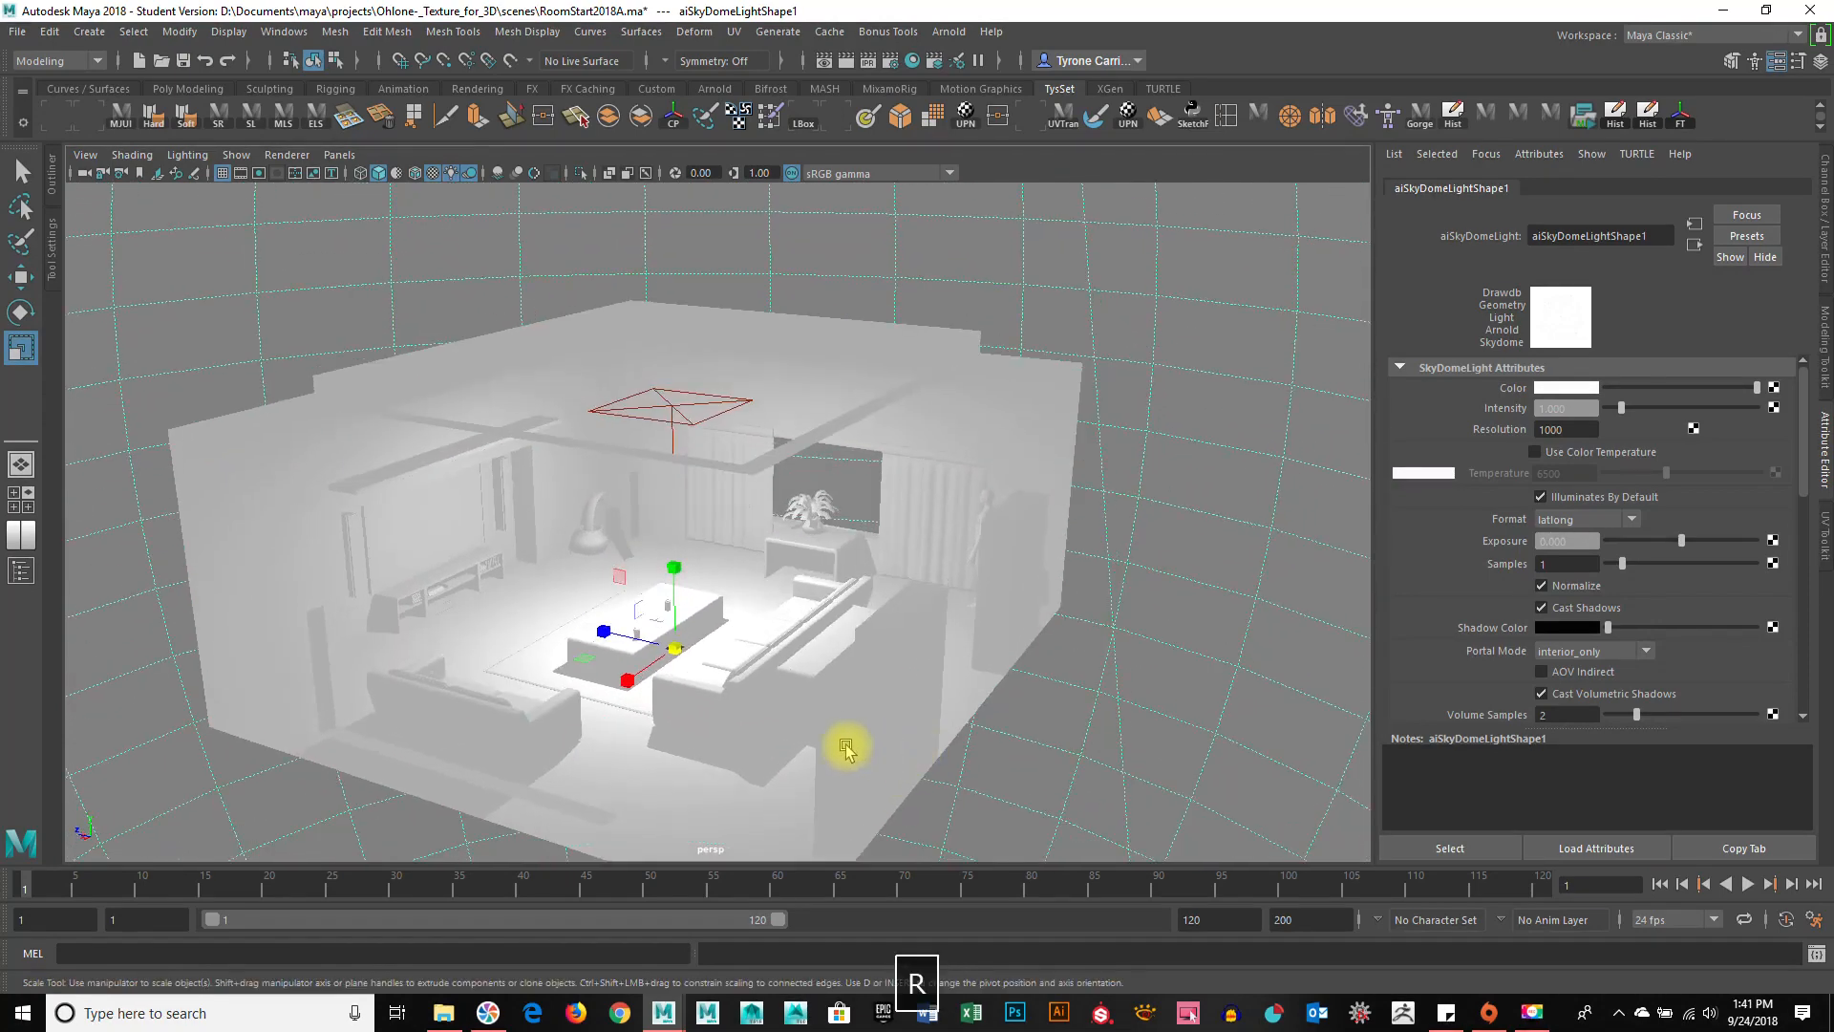
Examine the skydome through the window behind the plant from inside the room.
right_click_drag(758, 642, 984, 710, "alt")
left_click_drag(924, 793, 905, 716, "alt")
right_click_drag(803, 754, 996, 786, "alt")
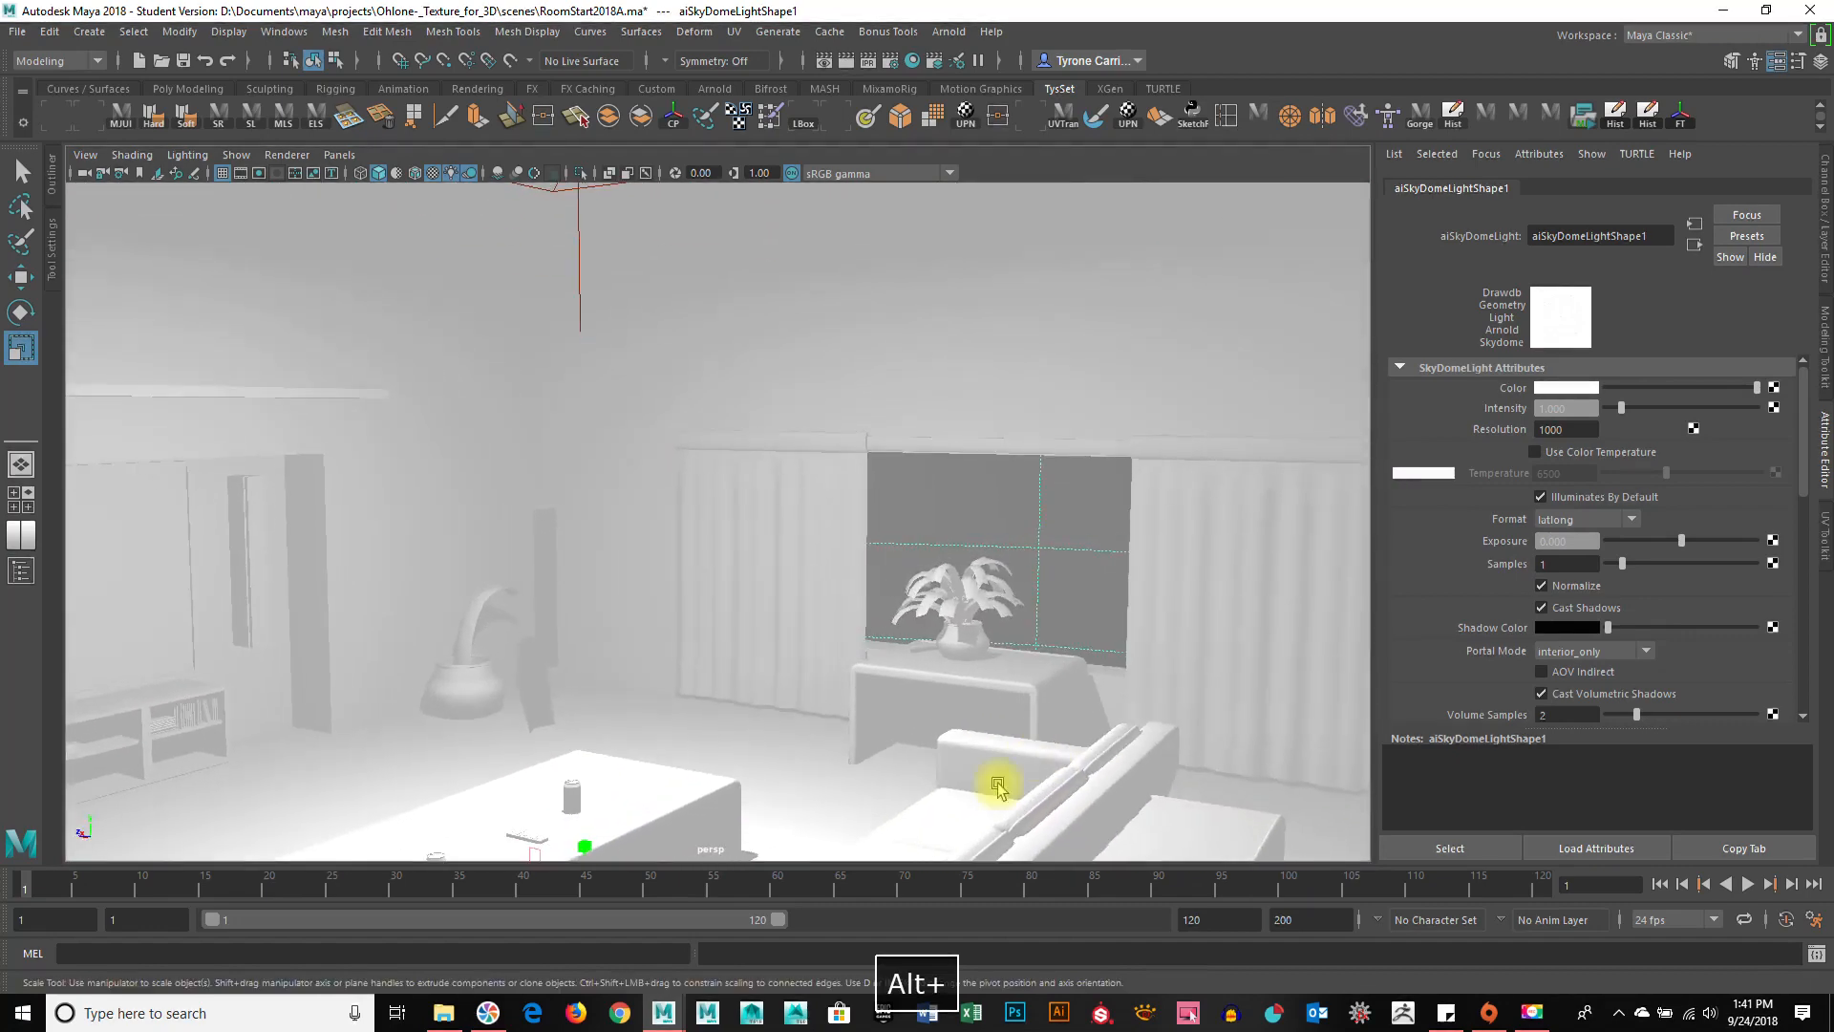
middle_click_drag(905, 752, 941, 565, "alt")
right_click_drag(811, 615, 1098, 630, "alt")
left_click_drag(1098, 630, 1049, 642, "alt")
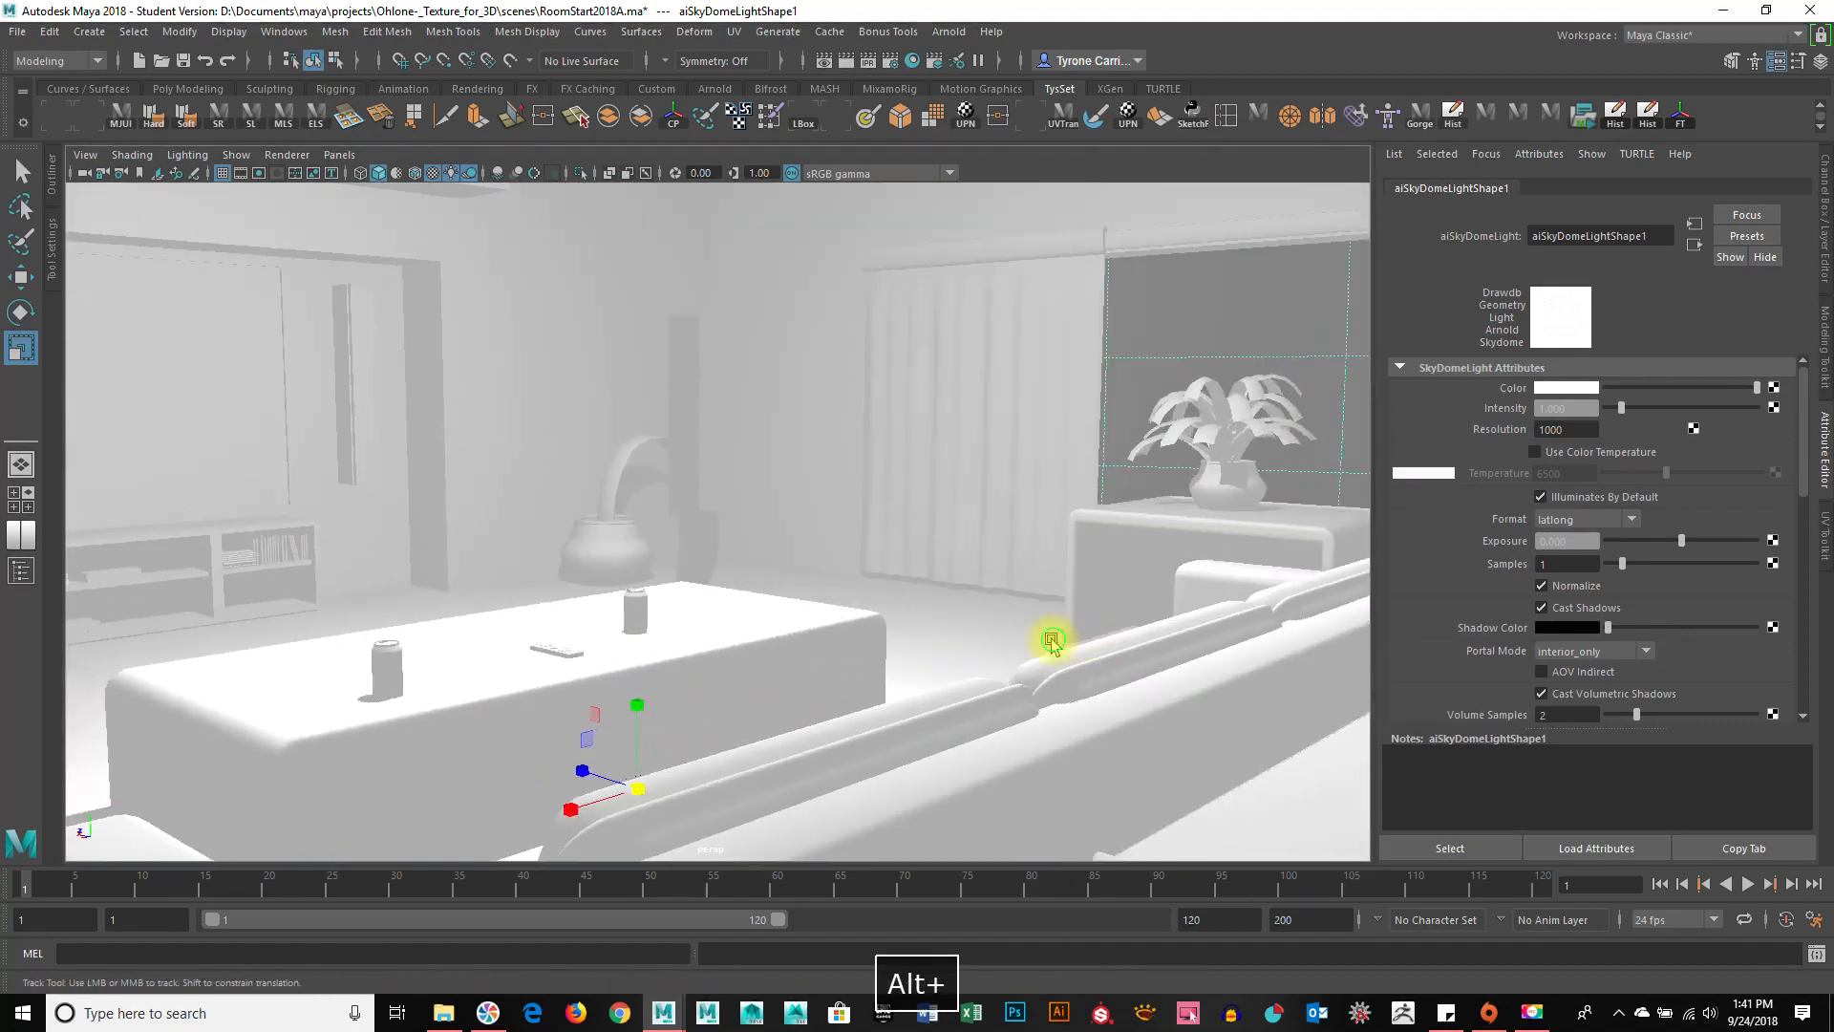
middle_click_drag(1049, 642, 1032, 704, "alt")
left_click_drag(1031, 704, 917, 639, "alt")
middle_click_drag(917, 639, 892, 704, "alt")
mouse_move(892, 704)
left_mouse_down("alt")
mouse_move(942, 626)
mouse_move(915, 642)
mouse_move(898, 703)
left_mouse_up("alt")
left_click_drag(942, 554, 966, 594, "alt")
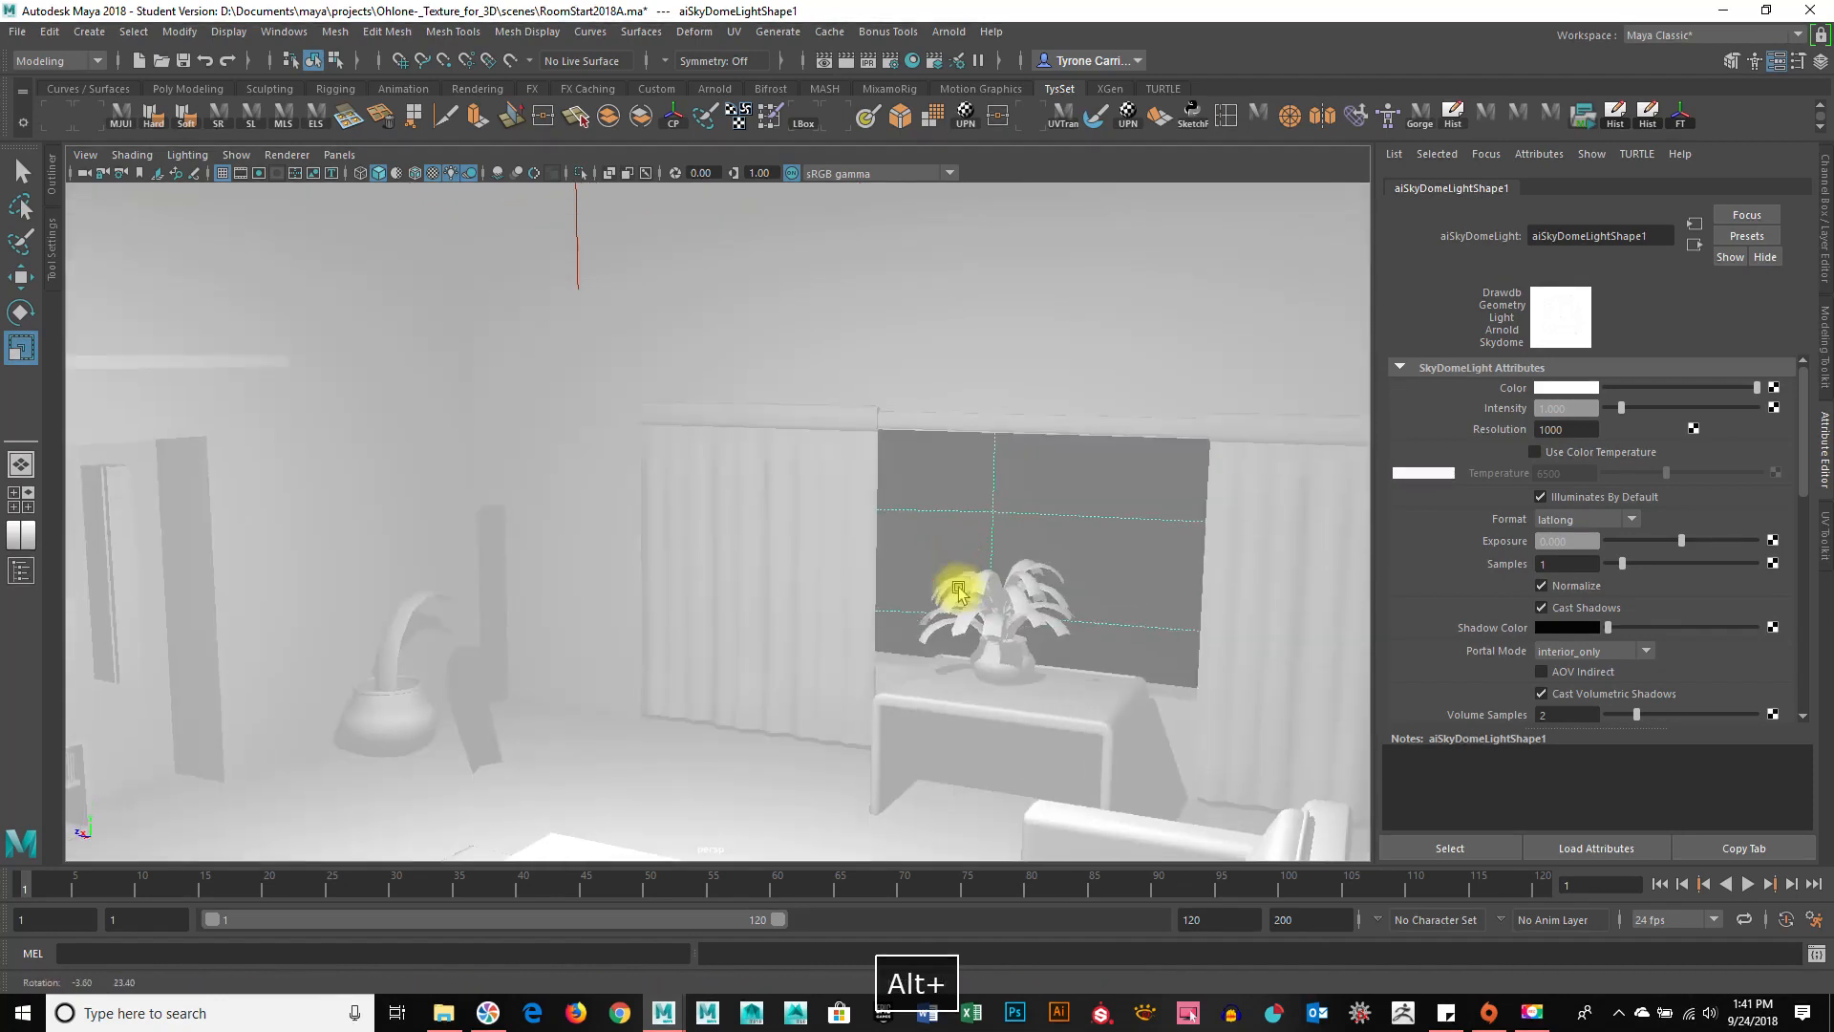
Select the area light hanging below the room's ceiling and delete it.
left_click(573, 260)
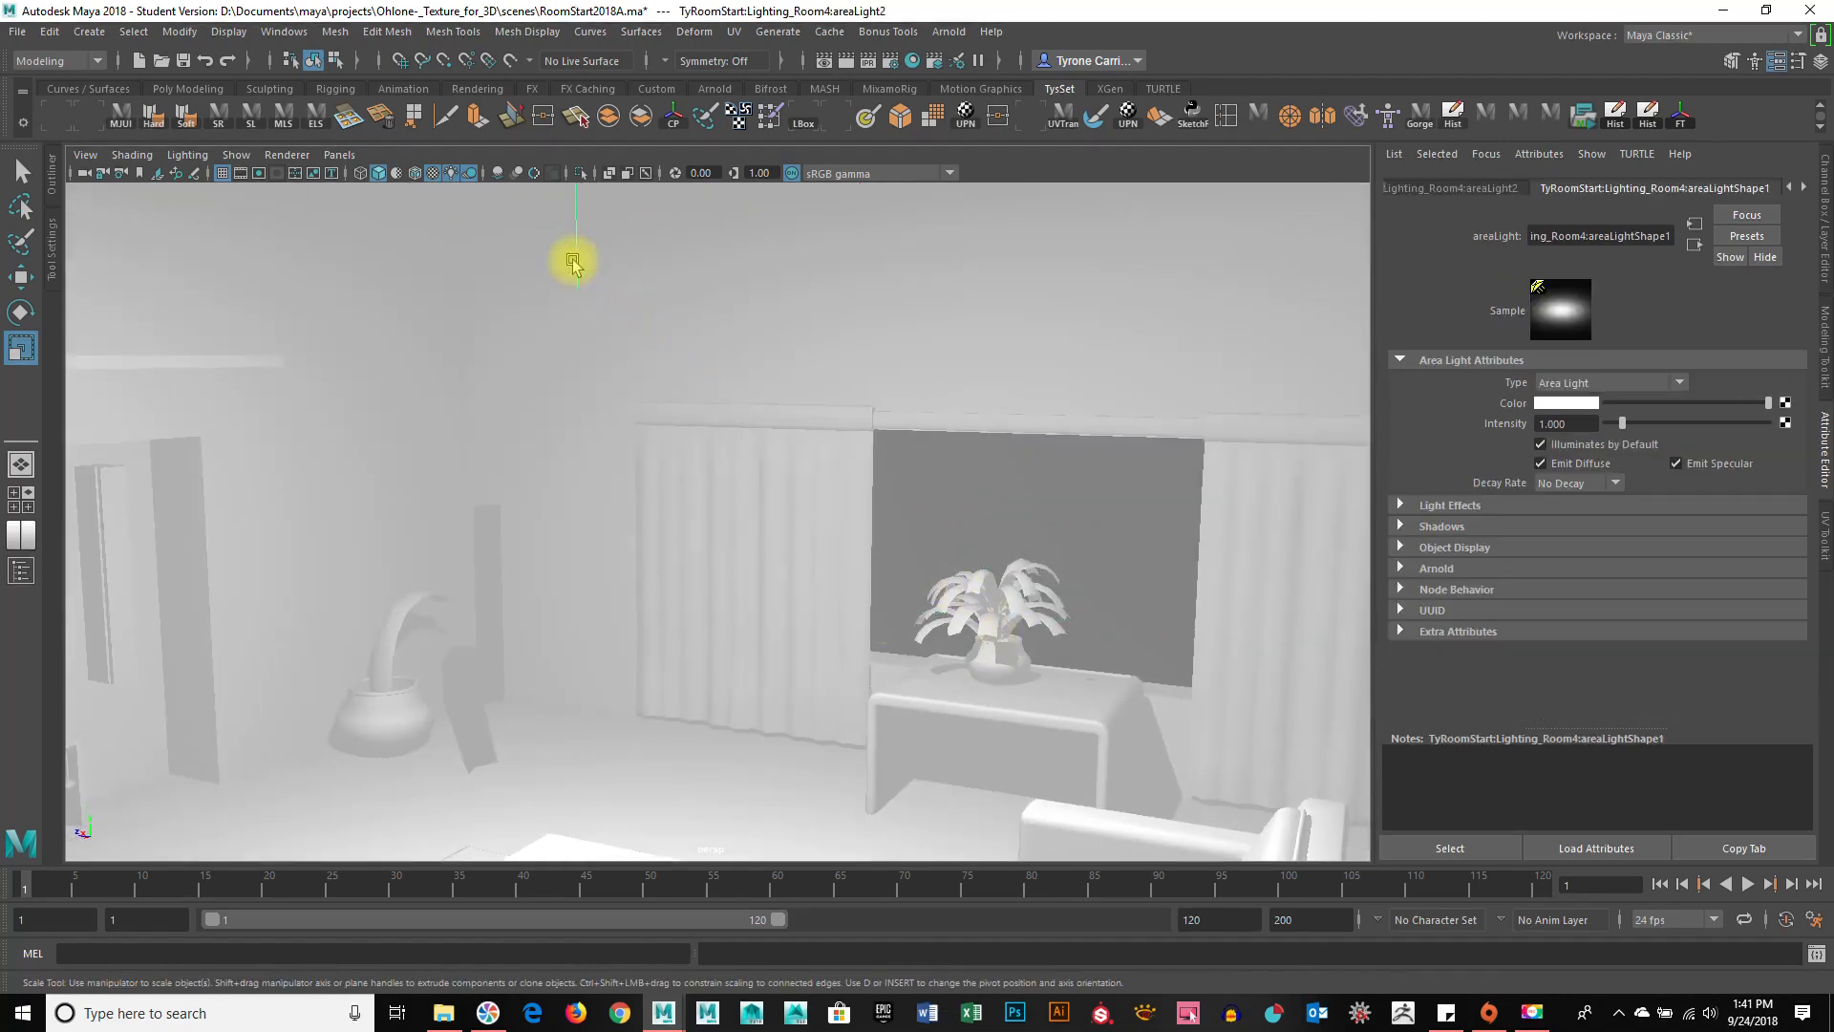
left_click_drag(627, 475, 741, 463, "alt")
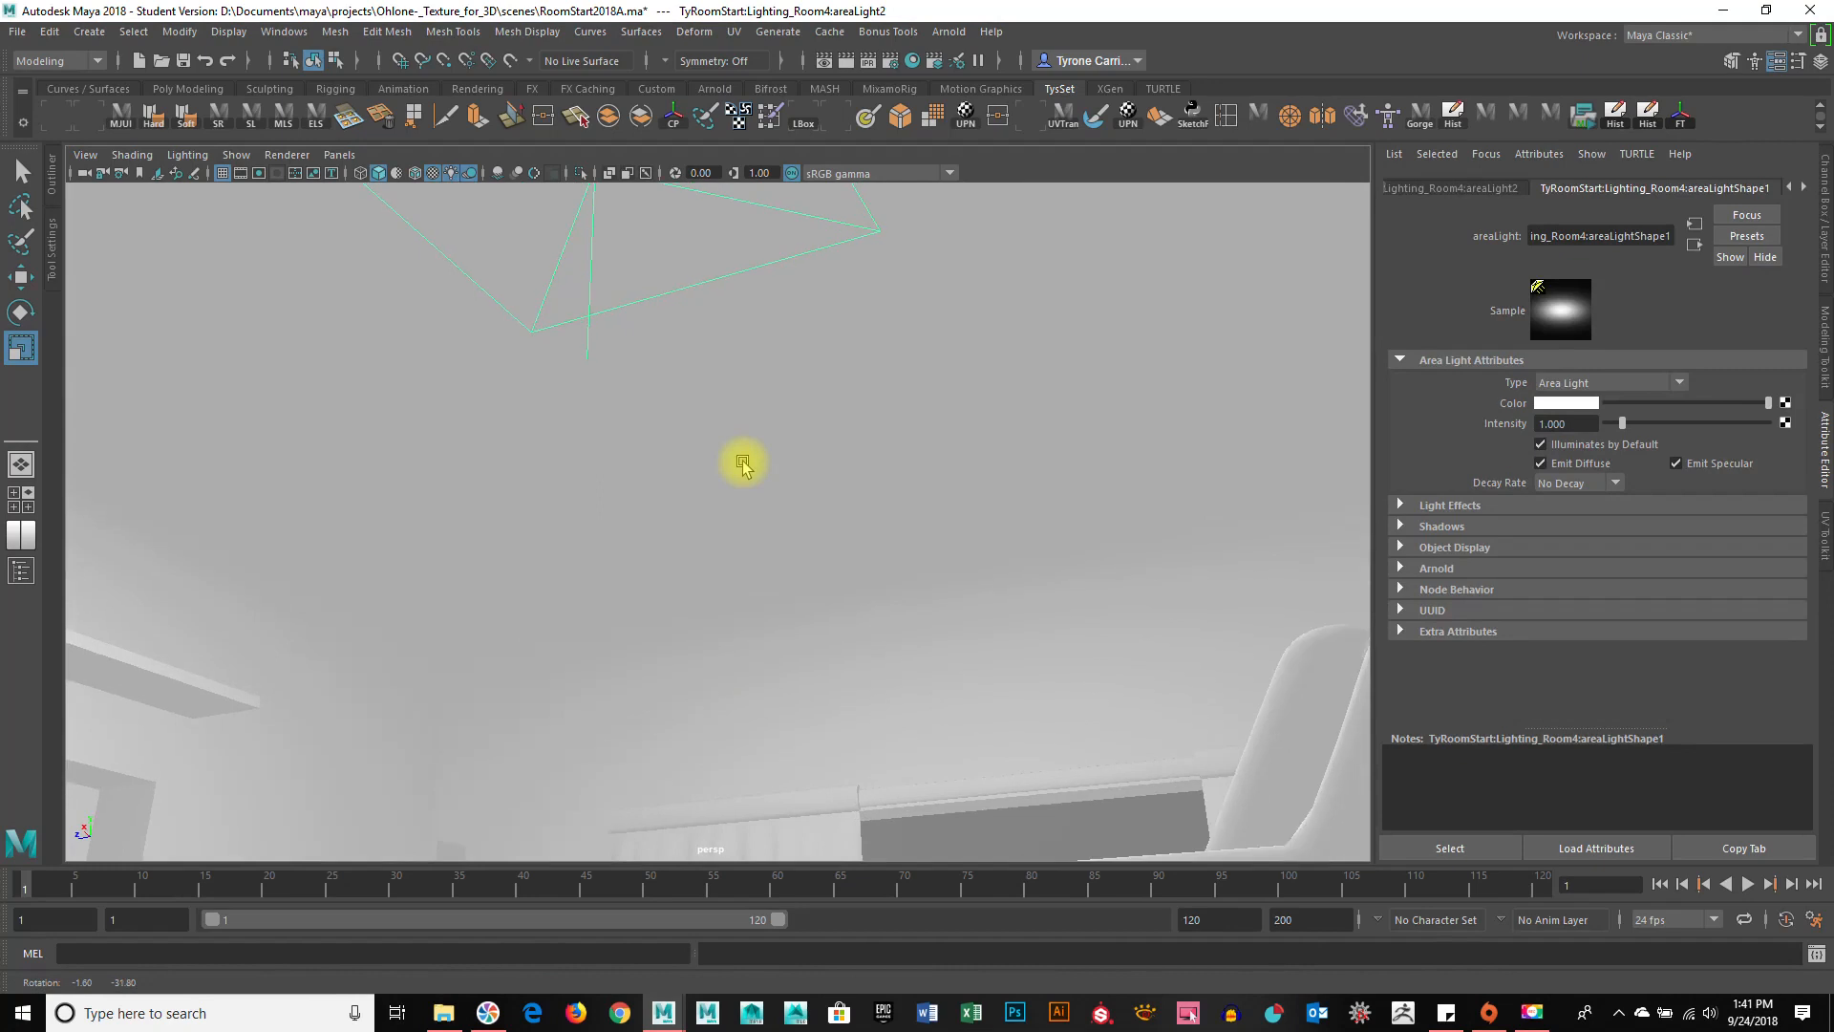
key("Delete")
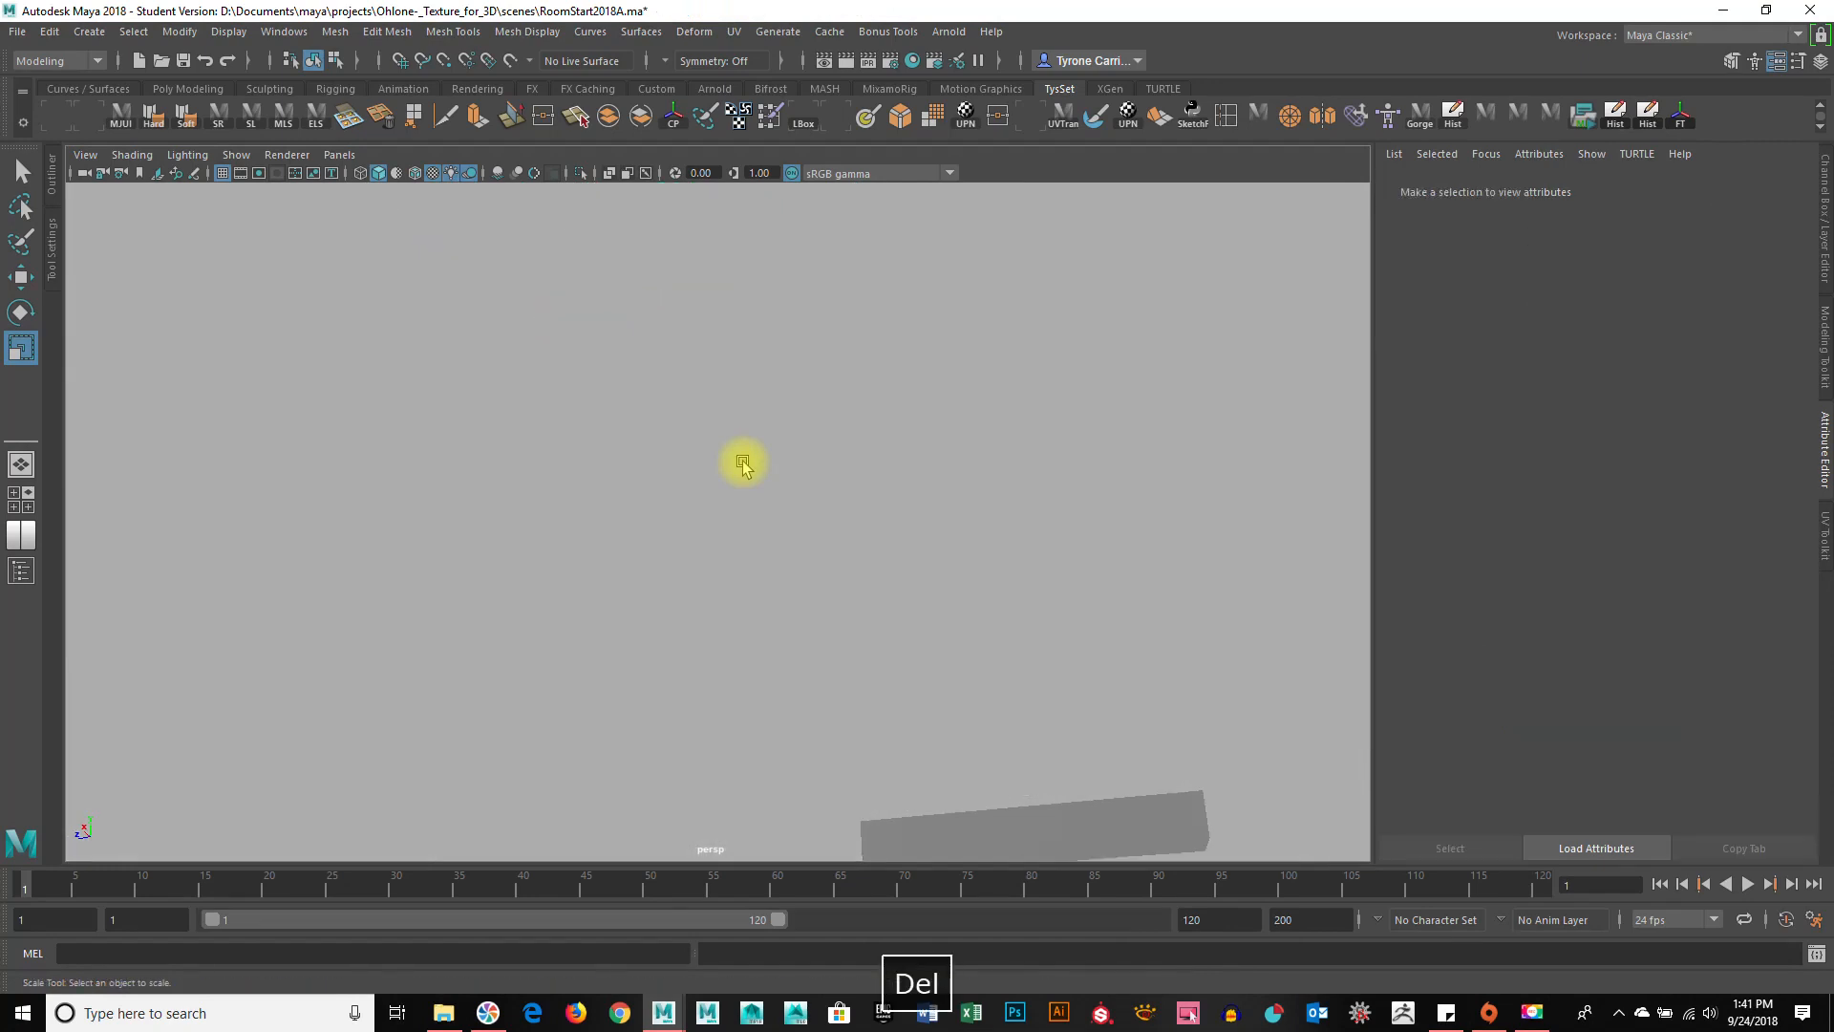
Switch the viewport to shaded display without scene lights.
left_click_drag(823, 296, 847, 344, "alt")
mouse_move(1007, 594)
left_mouse_down("alt")
mouse_move(930, 577)
mouse_move(952, 583)
mouse_move(426, 611)
mouse_move(1016, 590)
mouse_move(897, 639)
mouse_move(793, 648)
mouse_move(953, 676)
left_mouse_up("alt")
key("5")
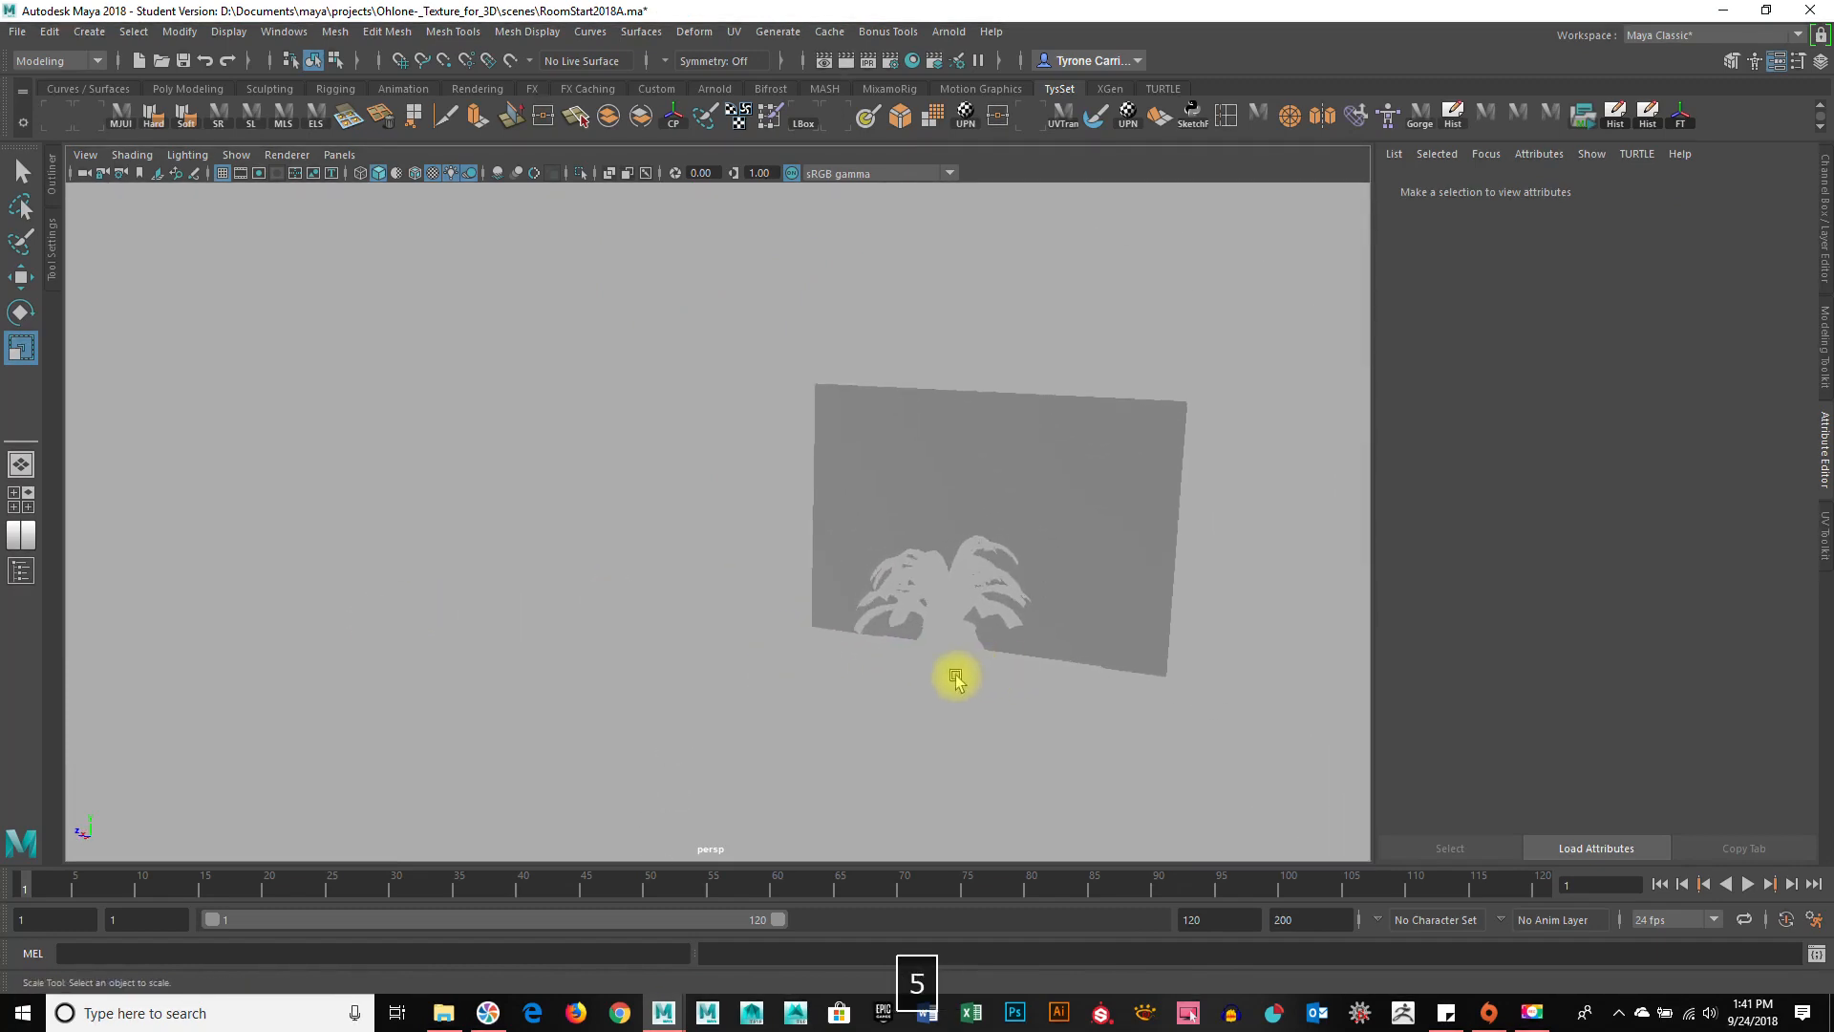
Show the room in textured display, frame the interior toward the plant and curtains, and render it with Arnold.
key("6")
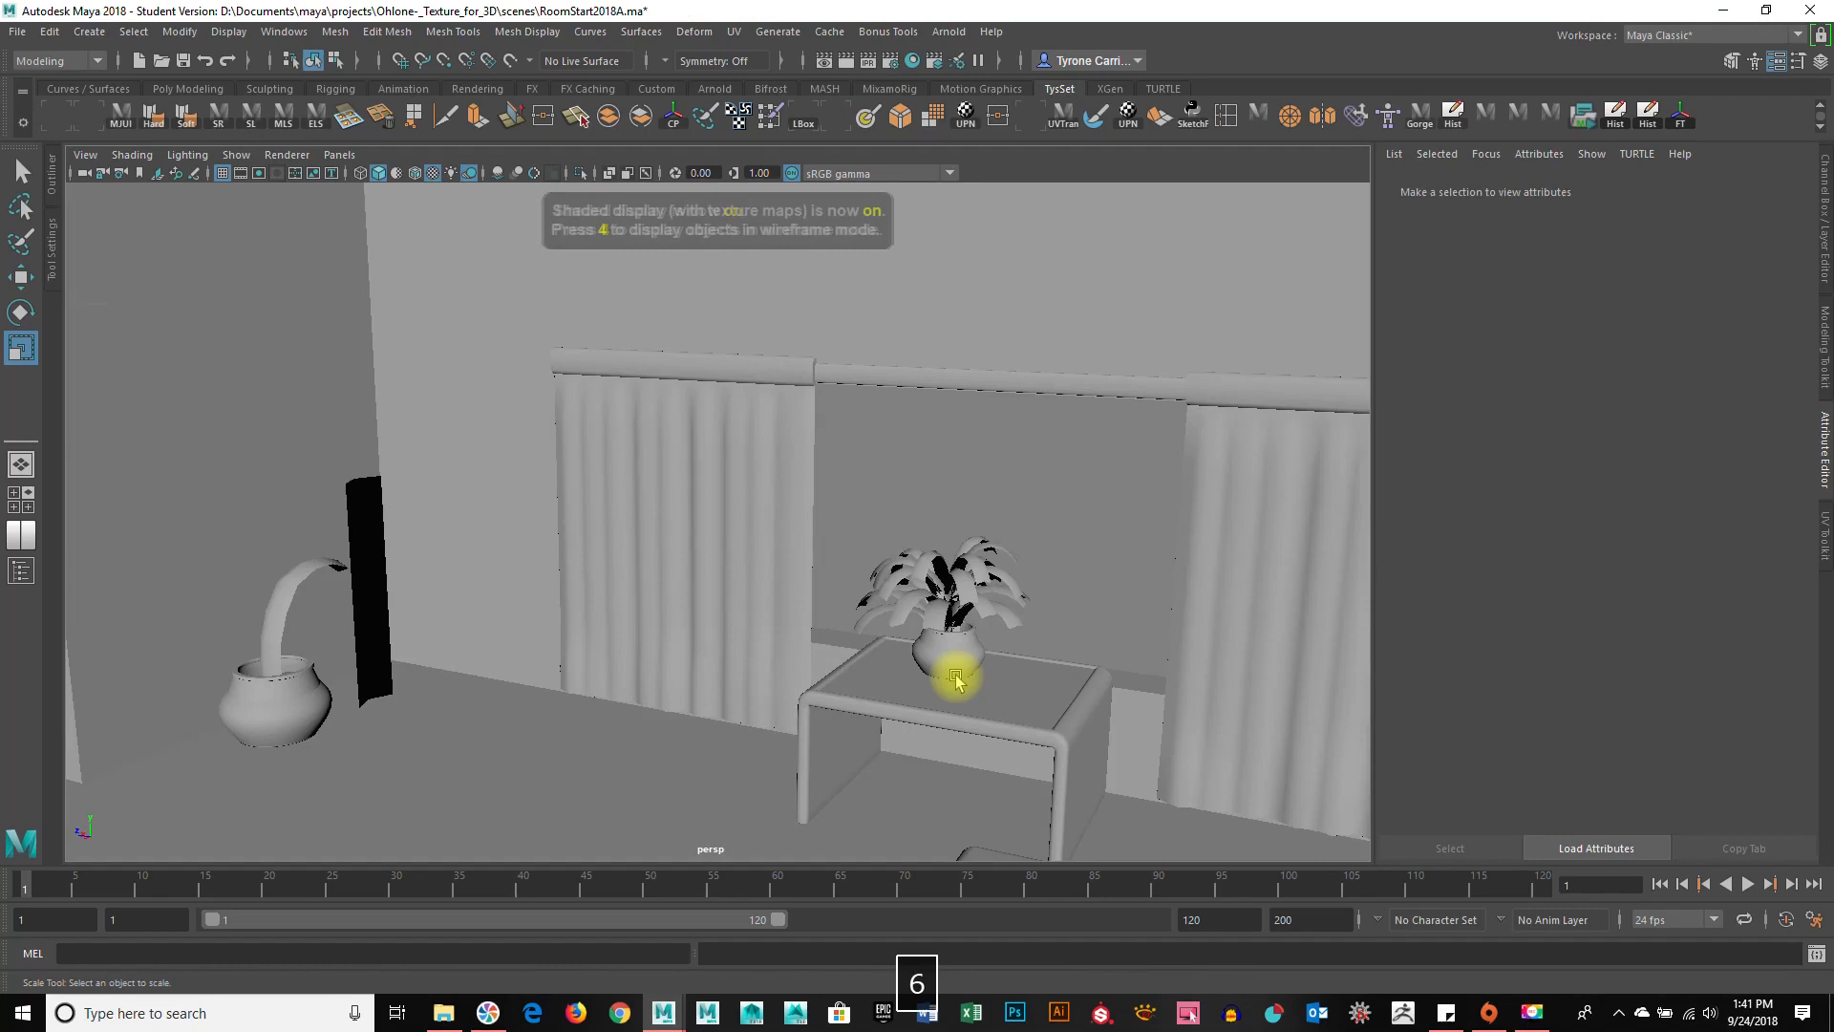
left_click_drag(936, 695, 1006, 600, "alt")
mouse_move(1006, 600)
right_mouse_down("alt")
mouse_move(1020, 398)
mouse_move(835, 512)
mouse_move(1060, 581)
mouse_move(1025, 583)
right_mouse_up("alt")
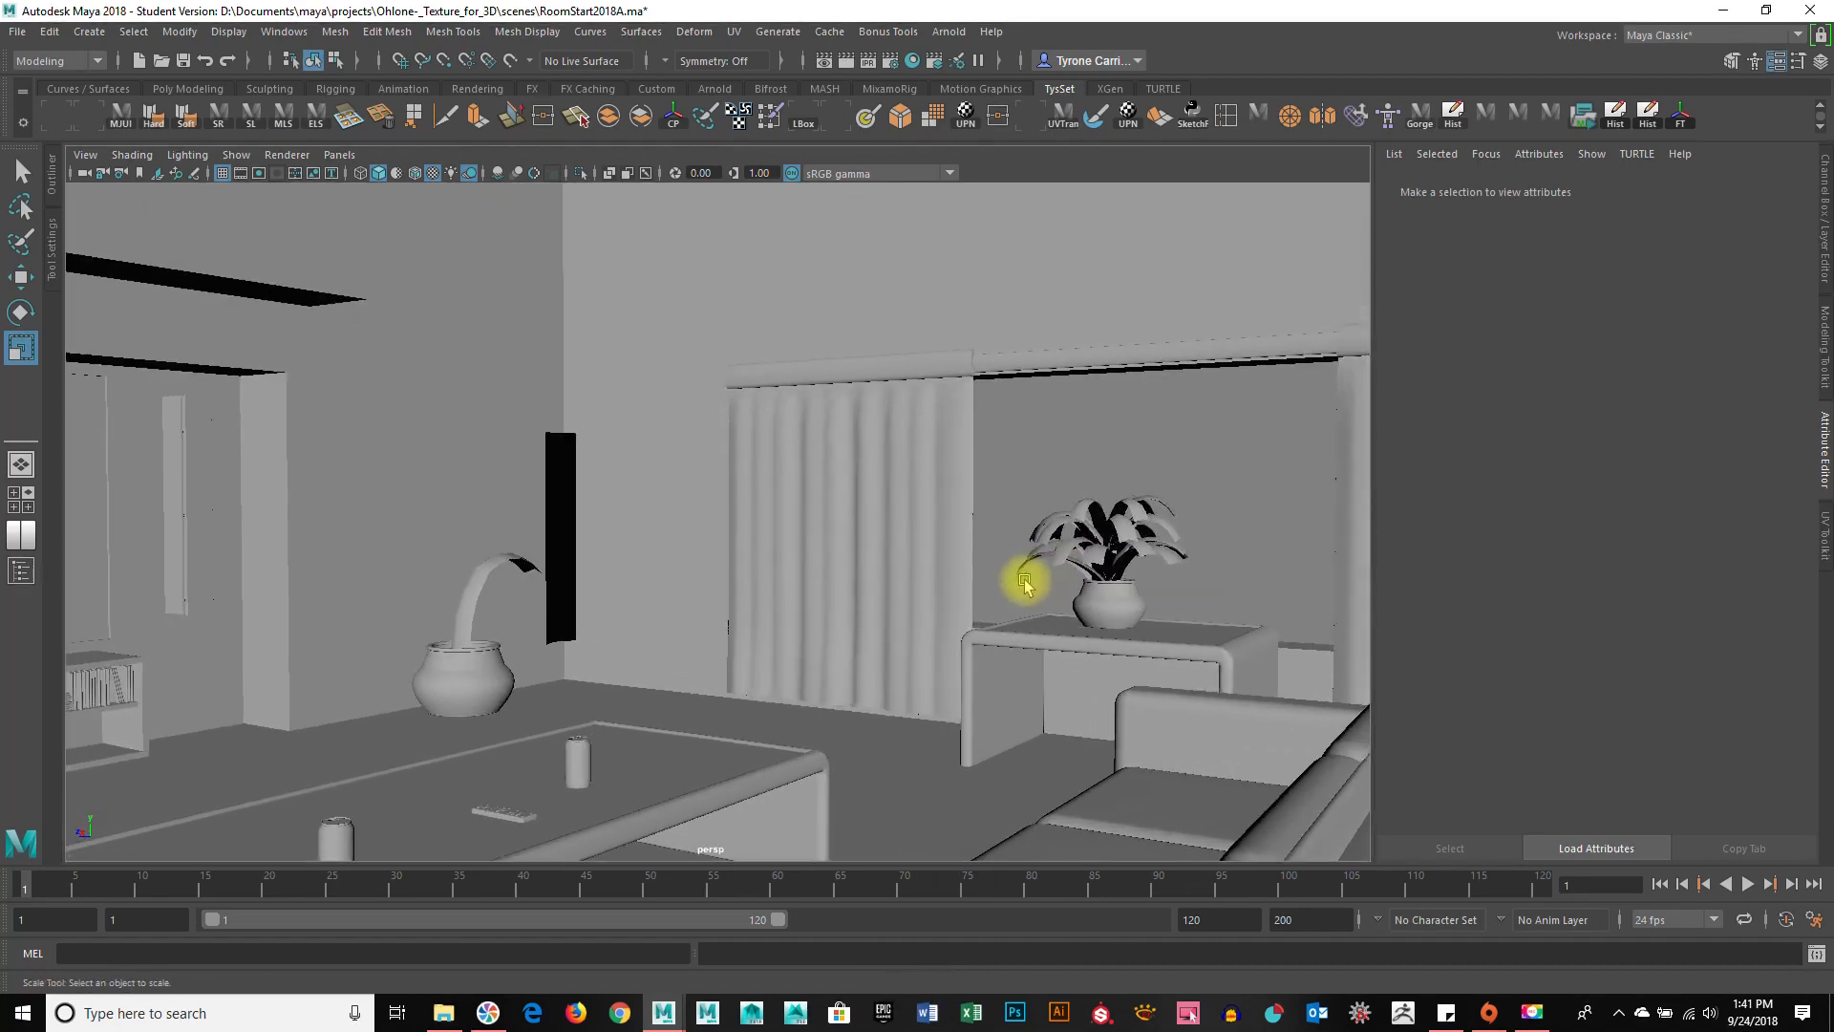
left_click_drag(1025, 583, 1035, 577, "alt")
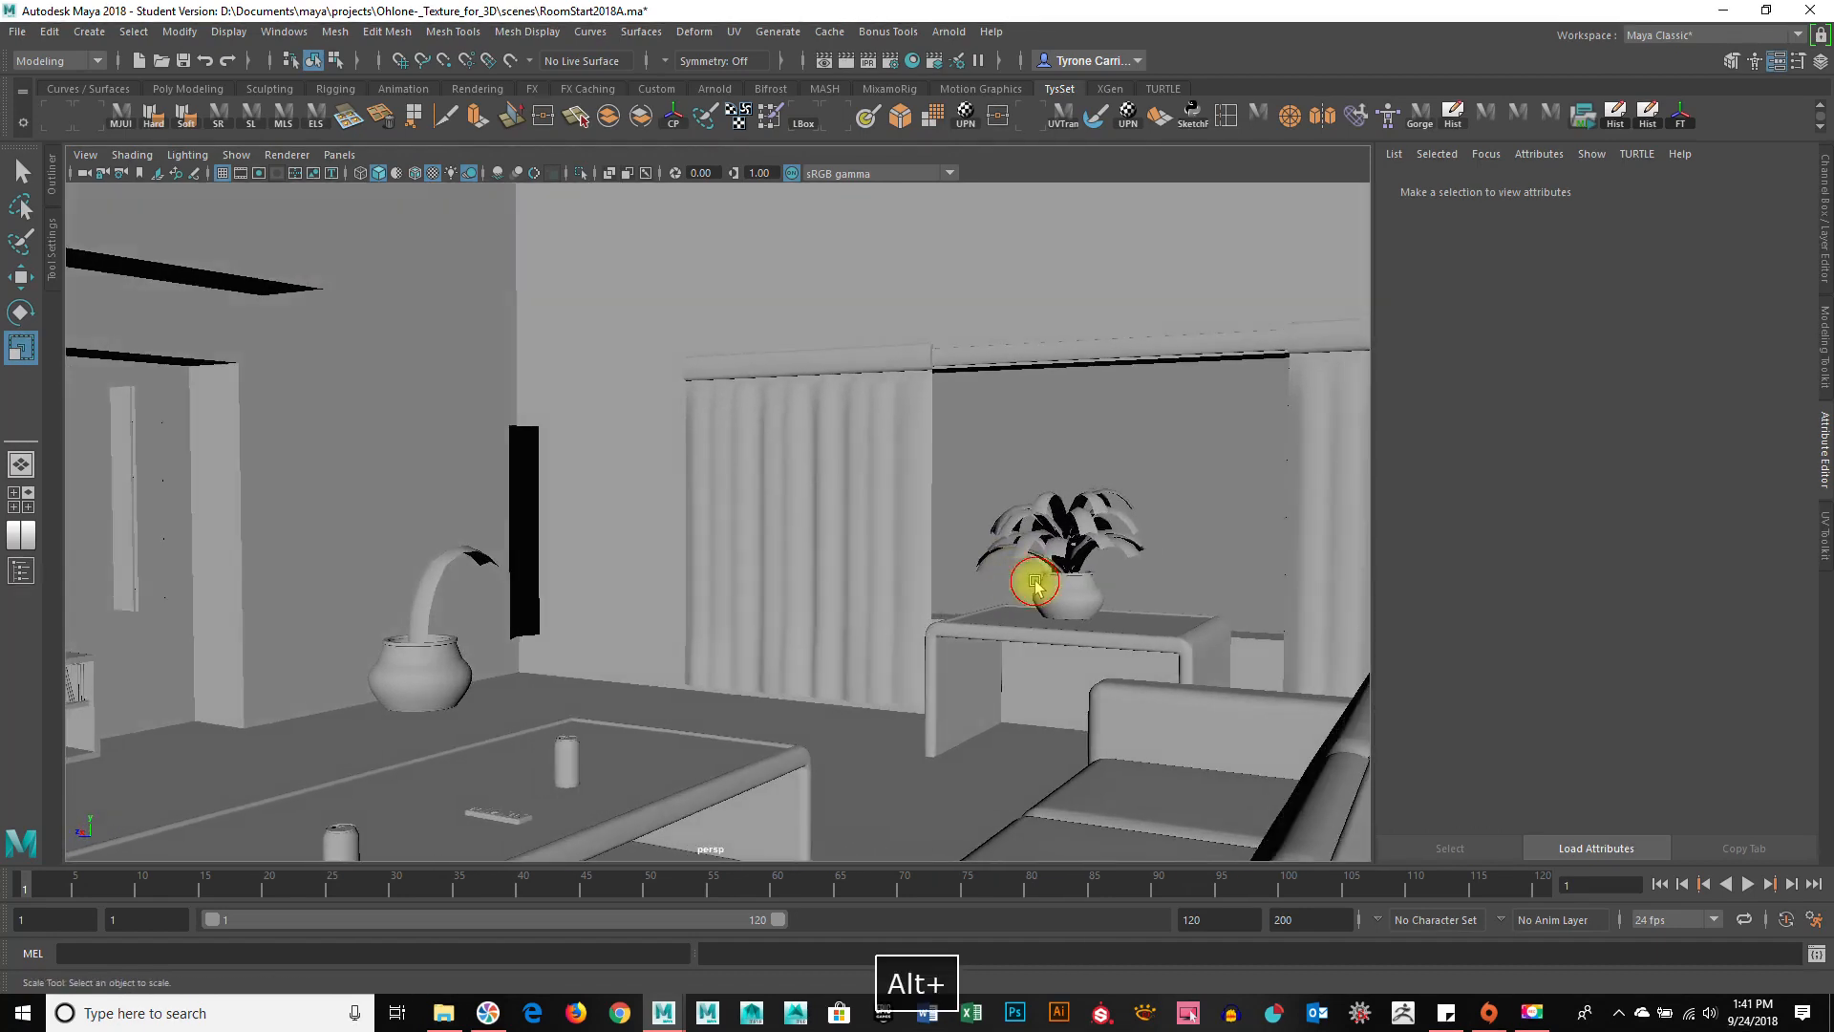
left_click(948, 33)
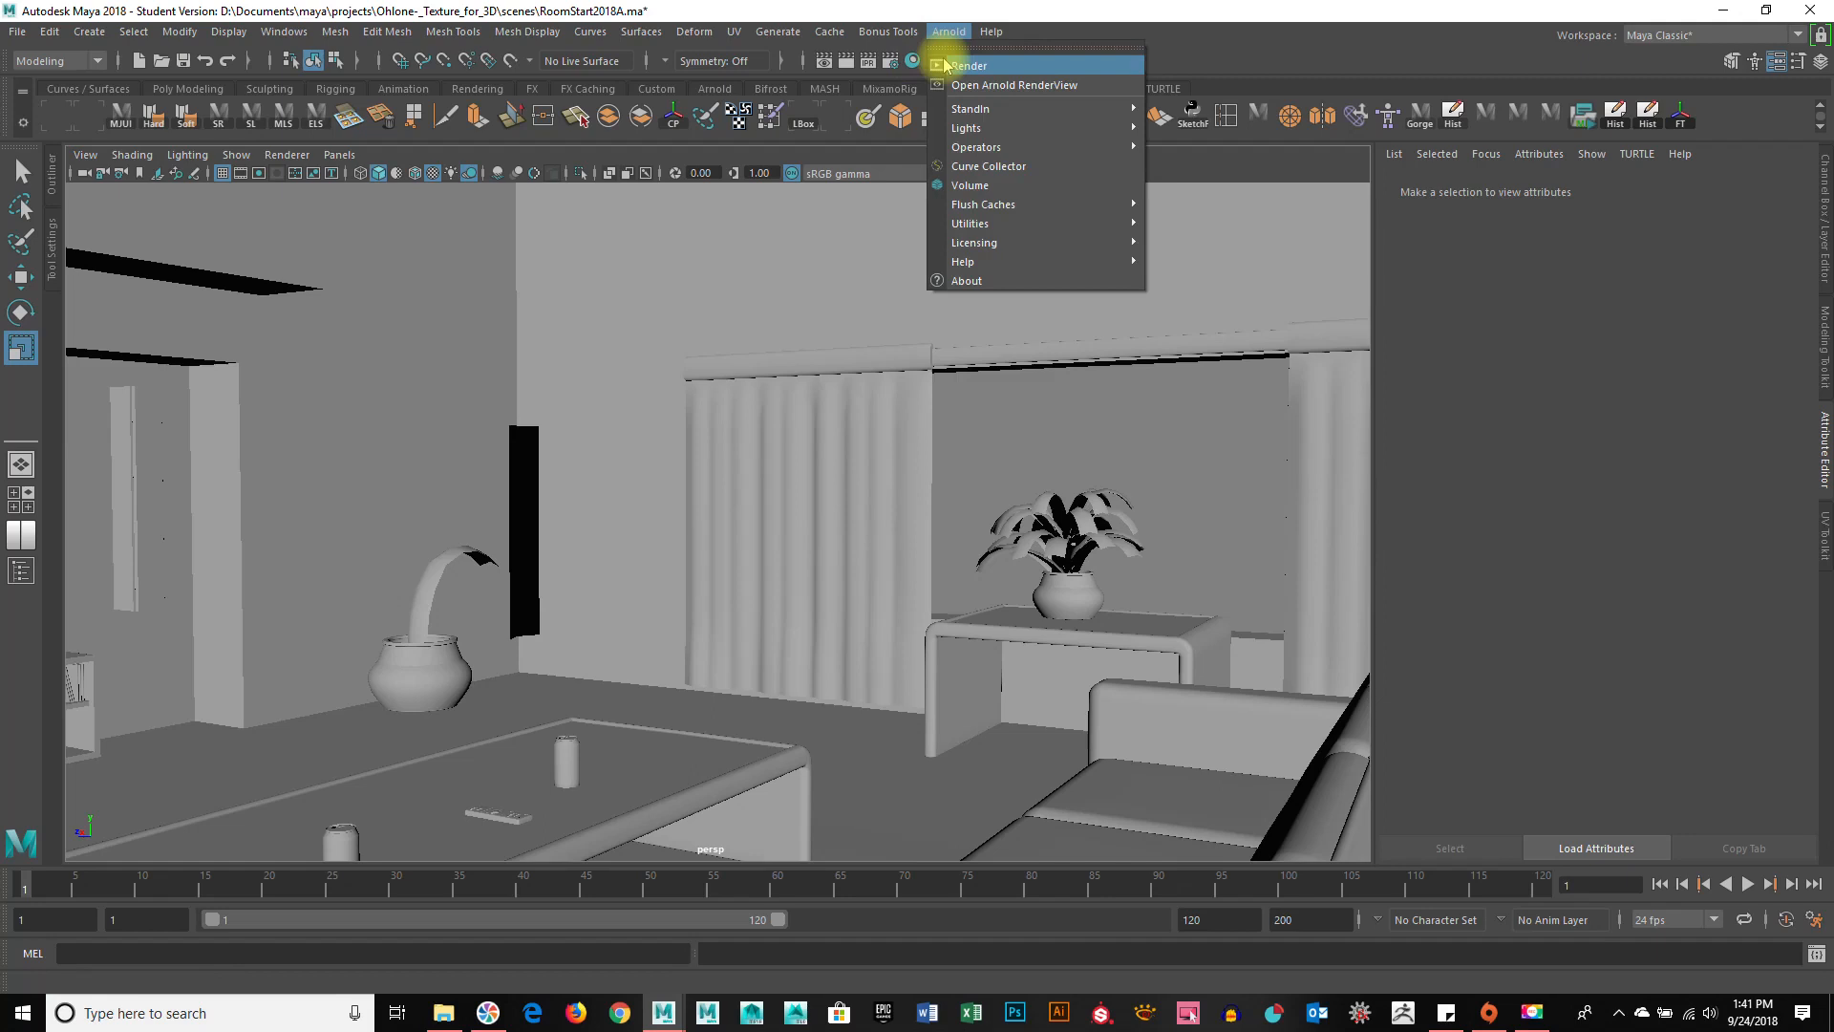
left_click(966, 66)
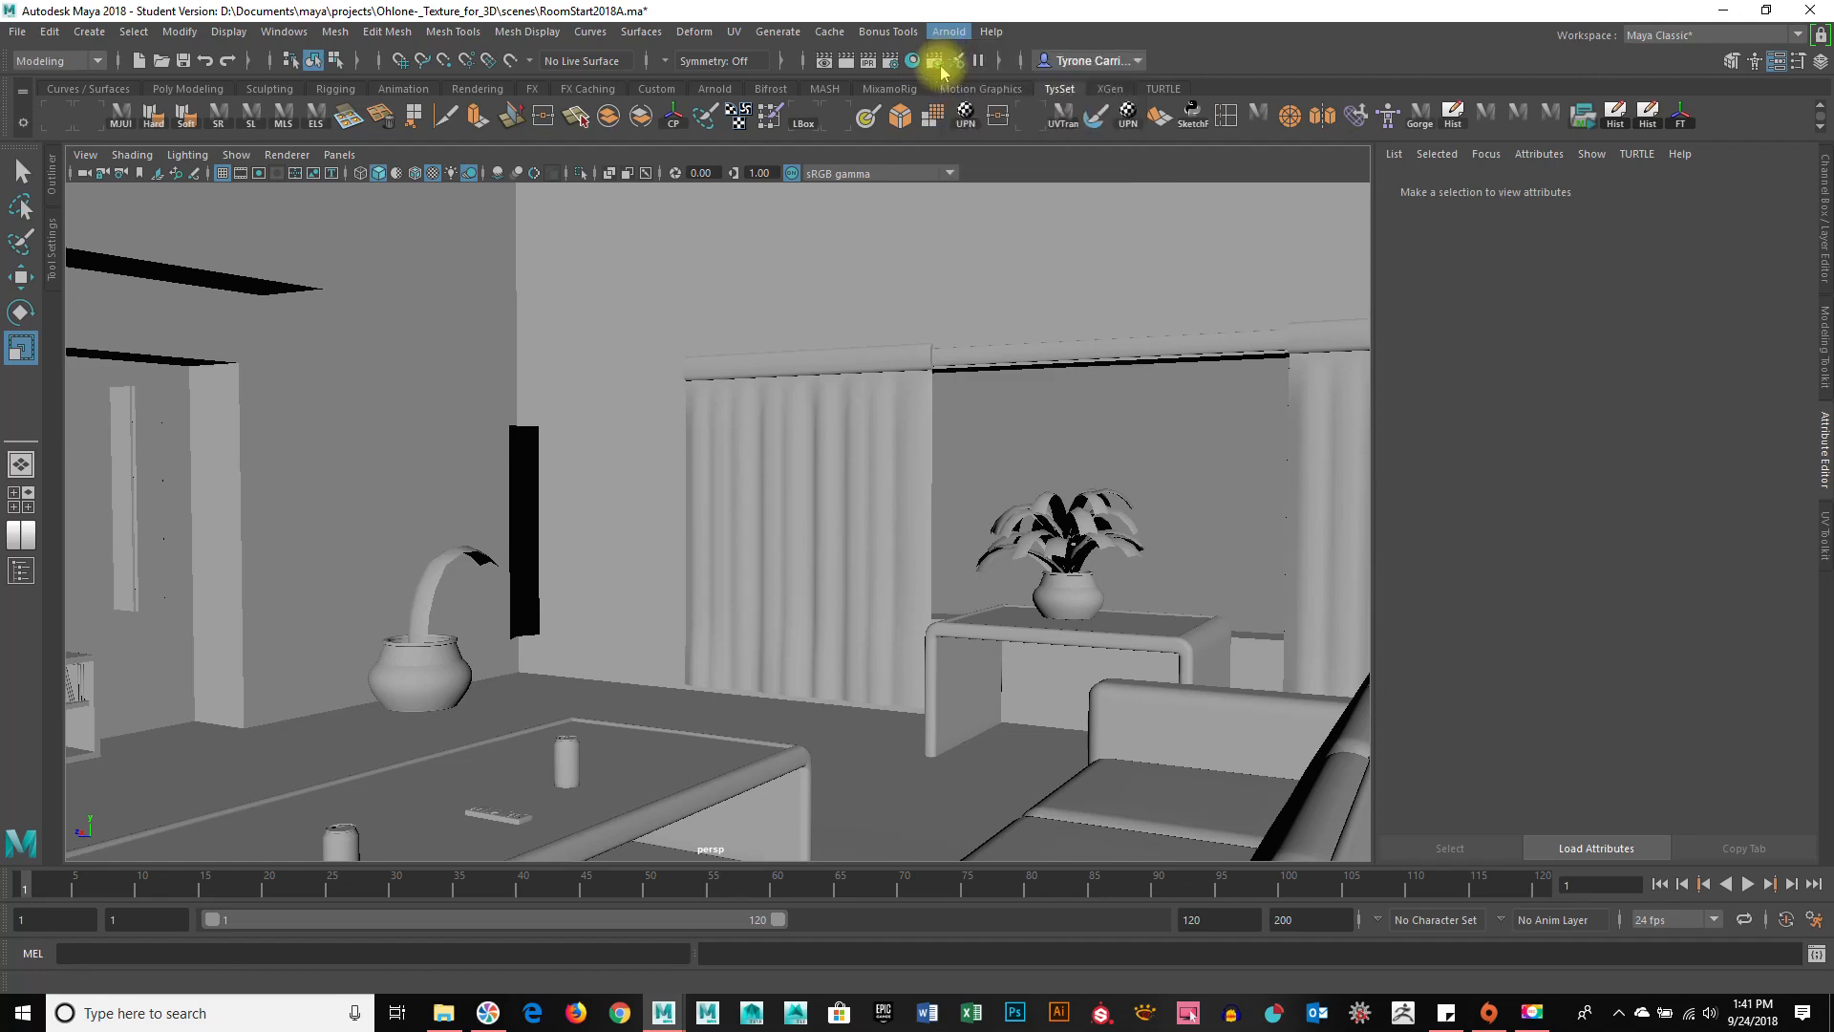
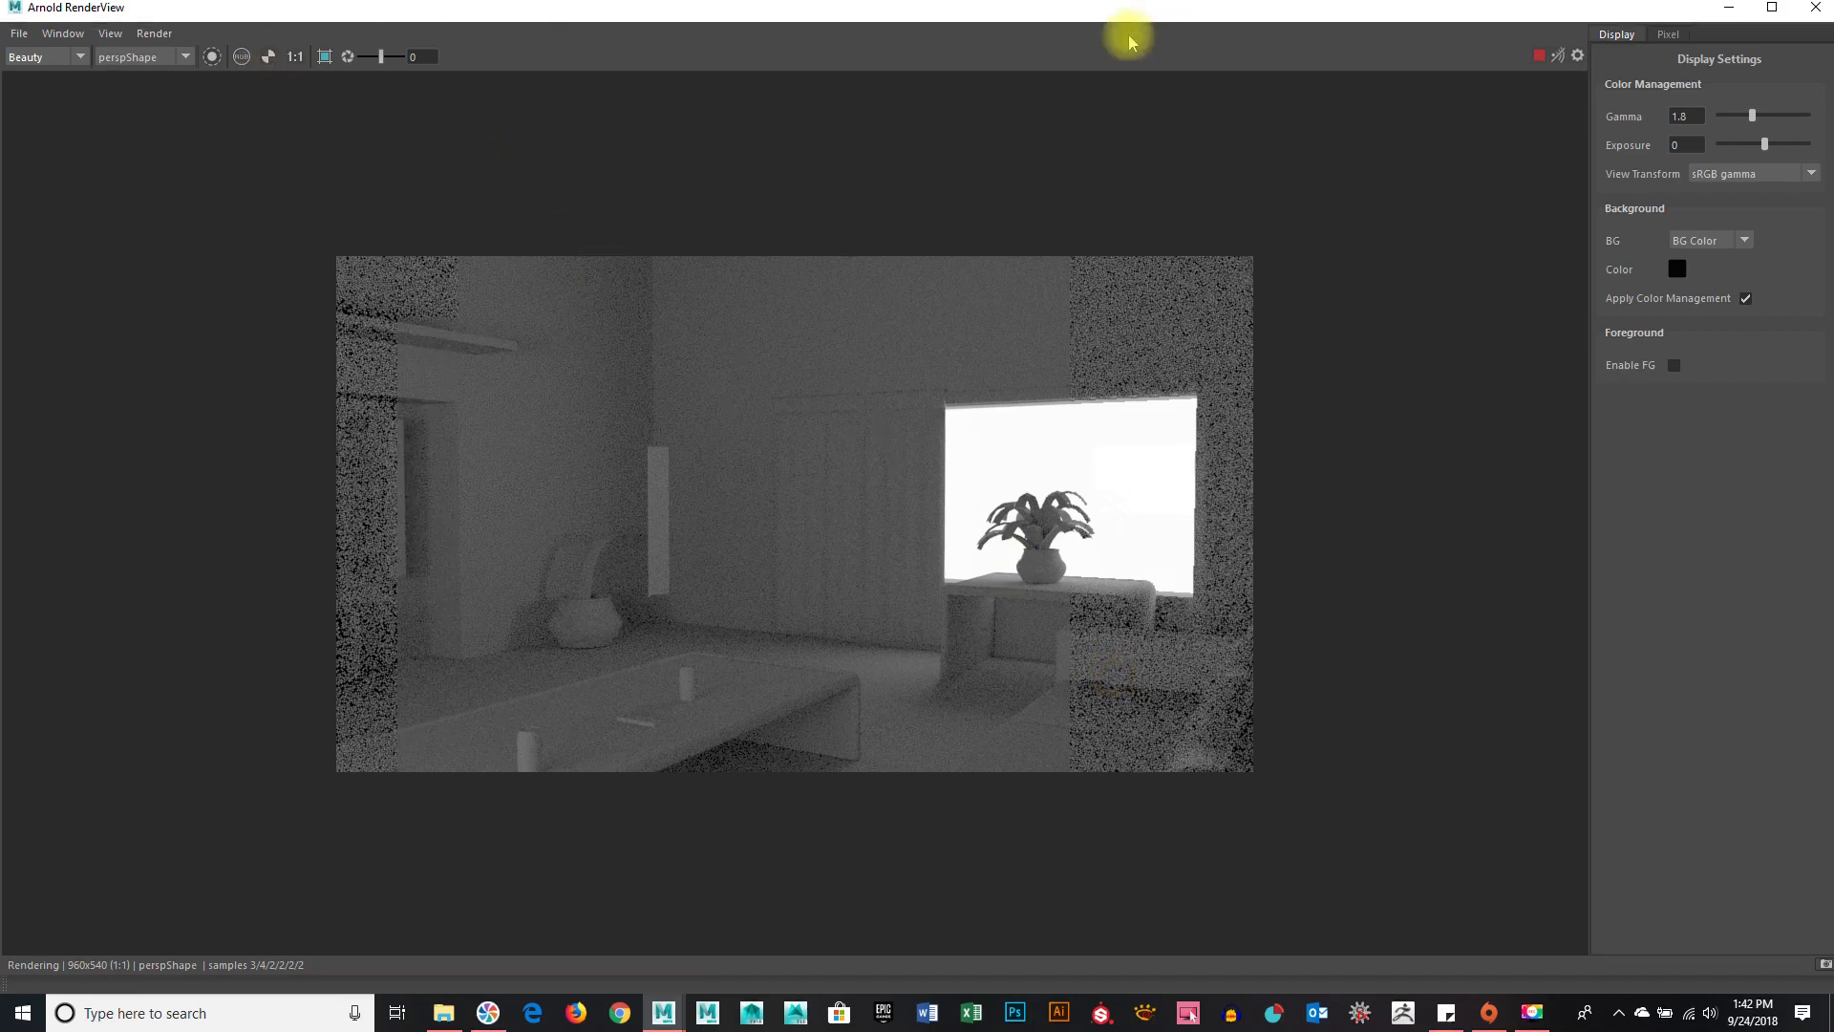
Shrink the Arnold RenderView window and position it so that the scene viewport is uncovered.
left_click(1772, 8)
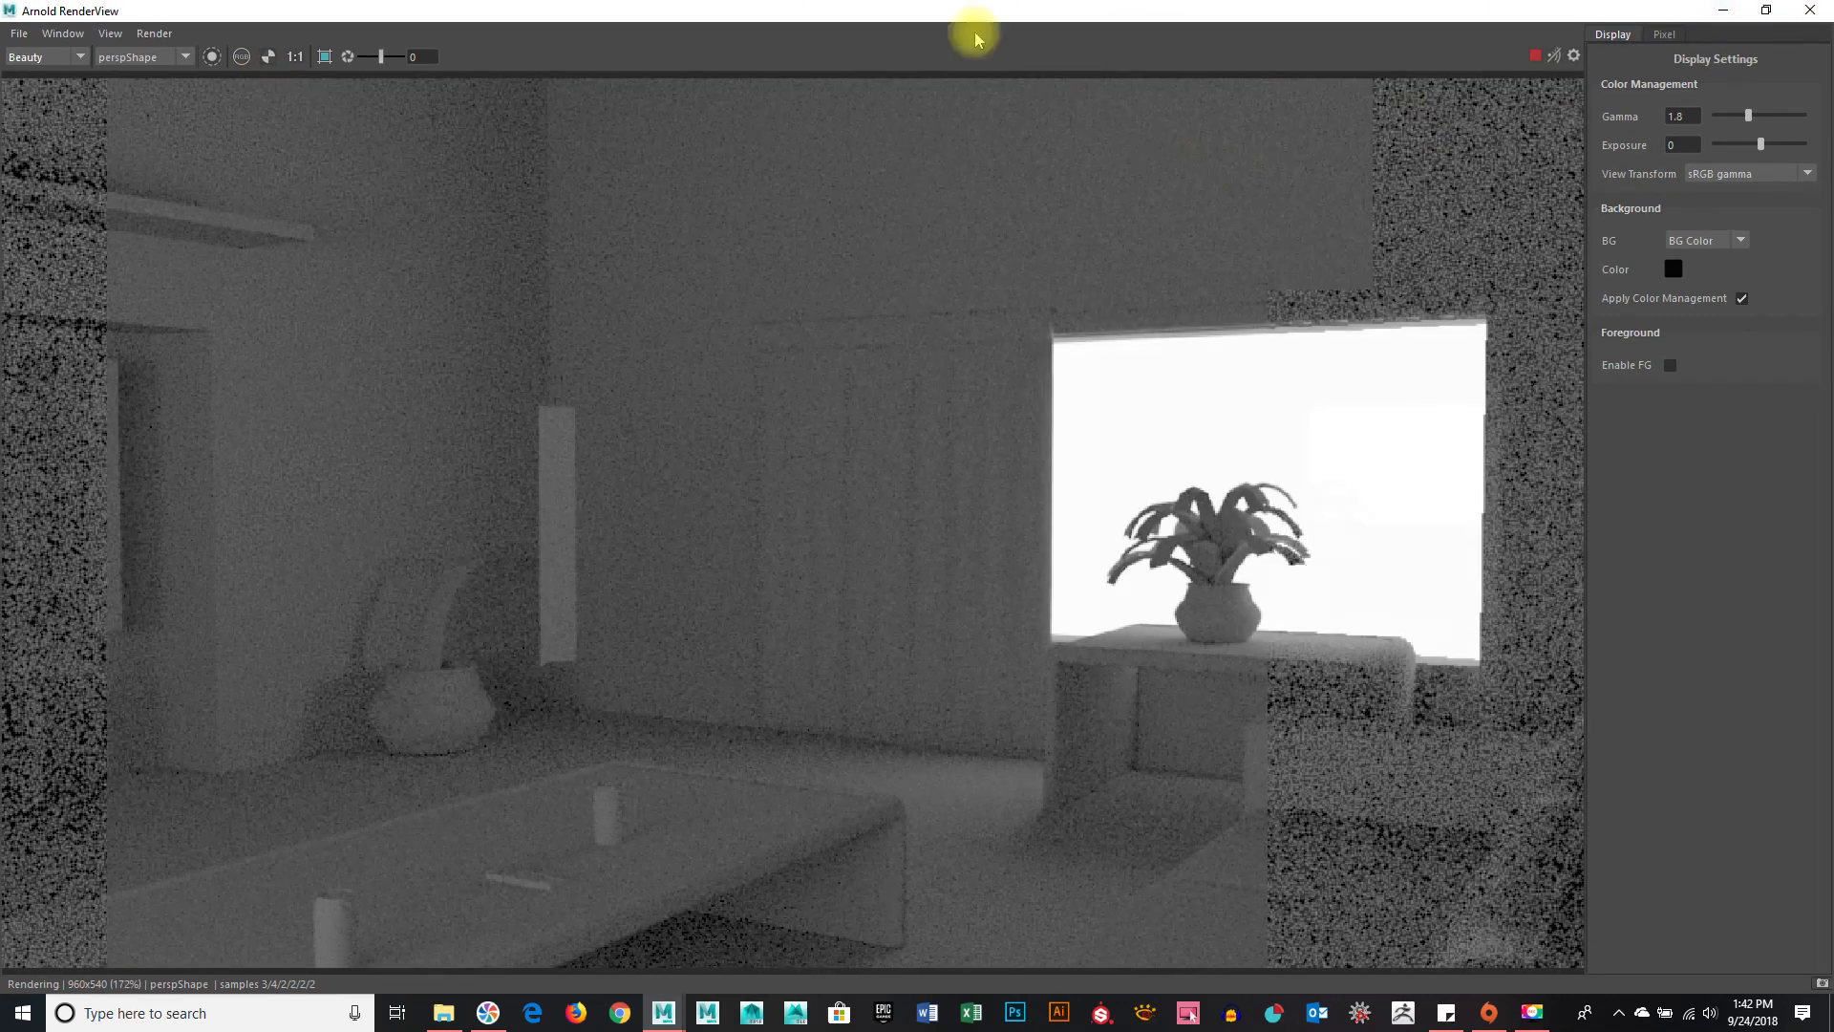
left_click_drag(823, 12, 846, 239)
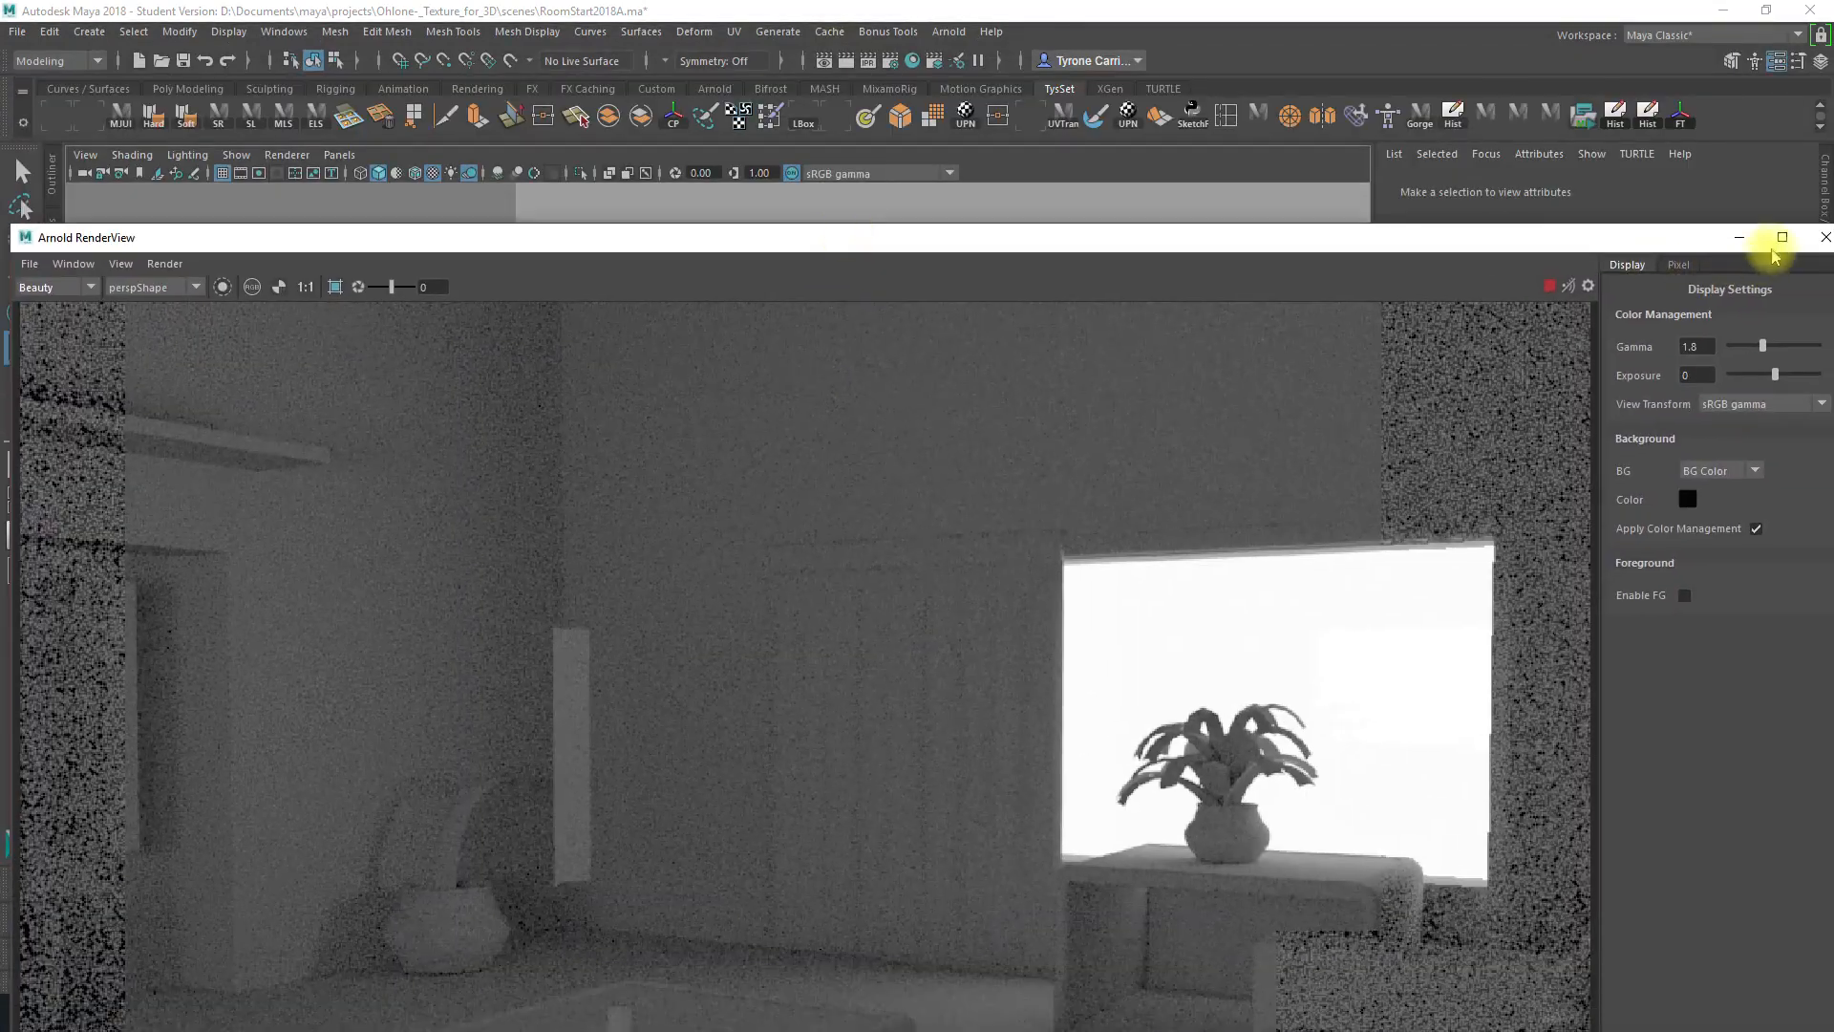
left_click_drag(1655, 241, 1513, 228)
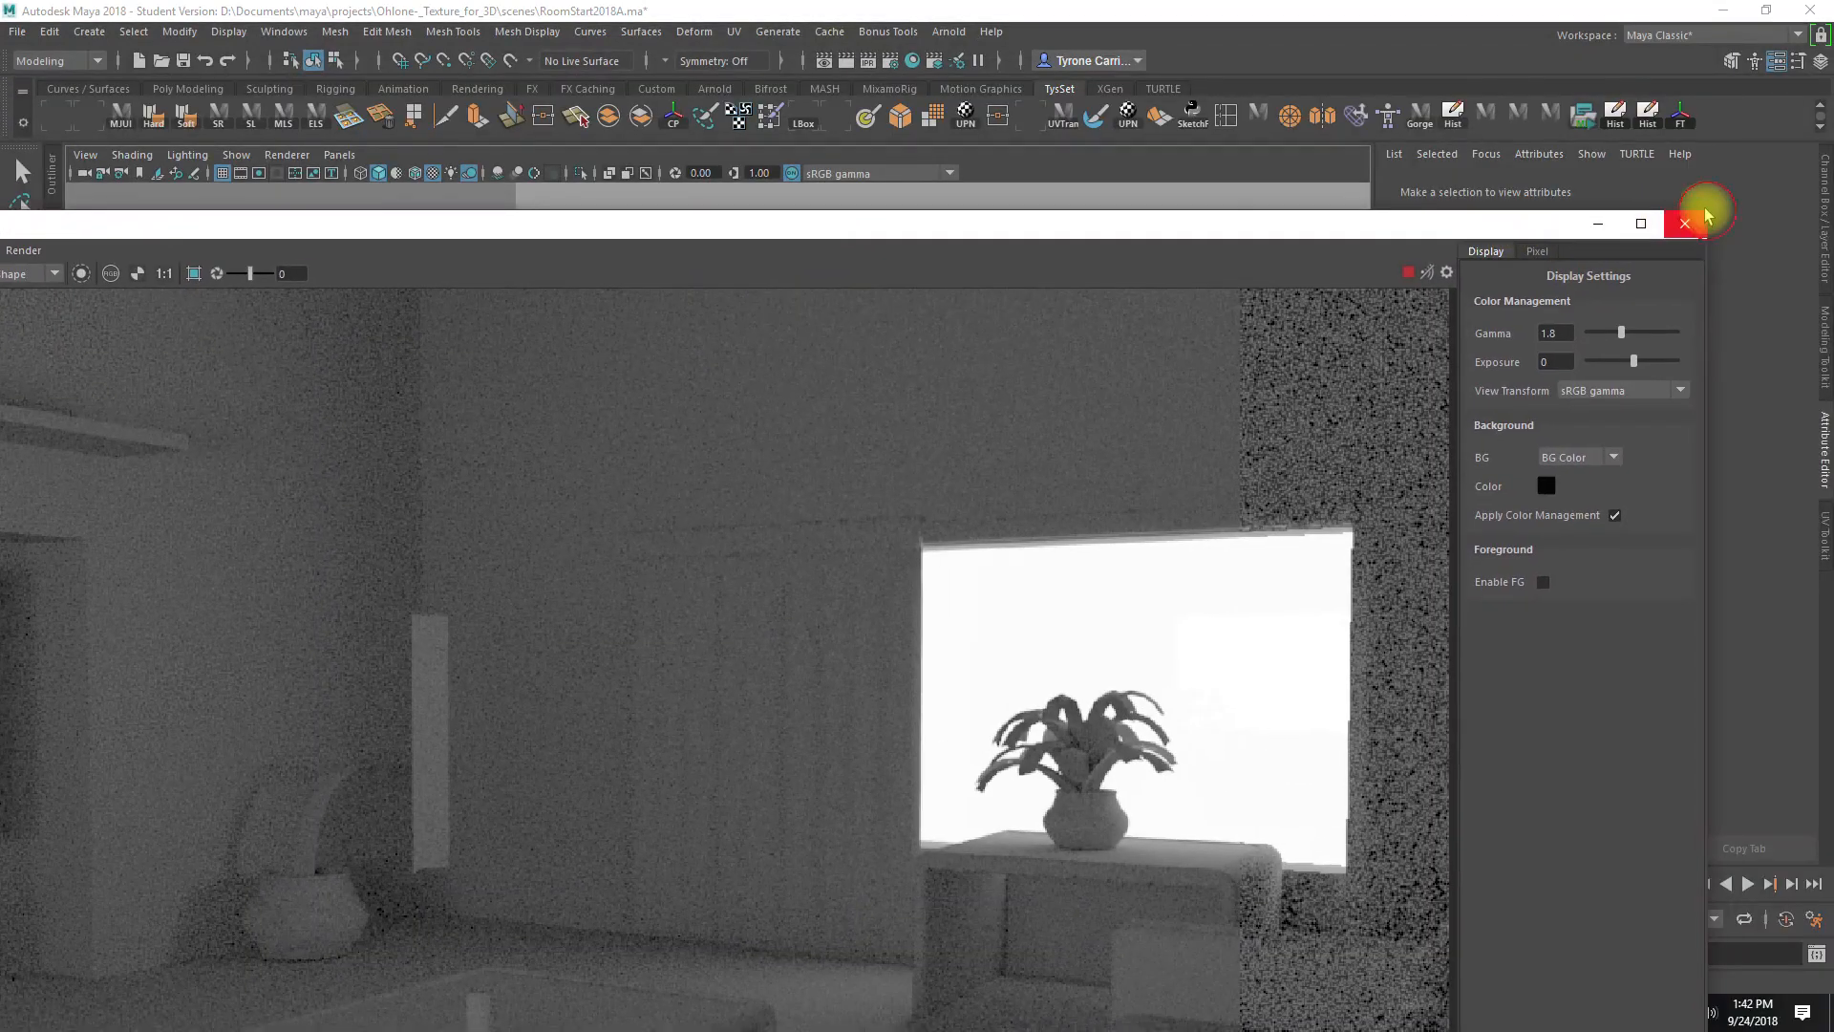
left_click_drag(1706, 210, 970, 421)
left_click_drag(519, 443, 724, 572)
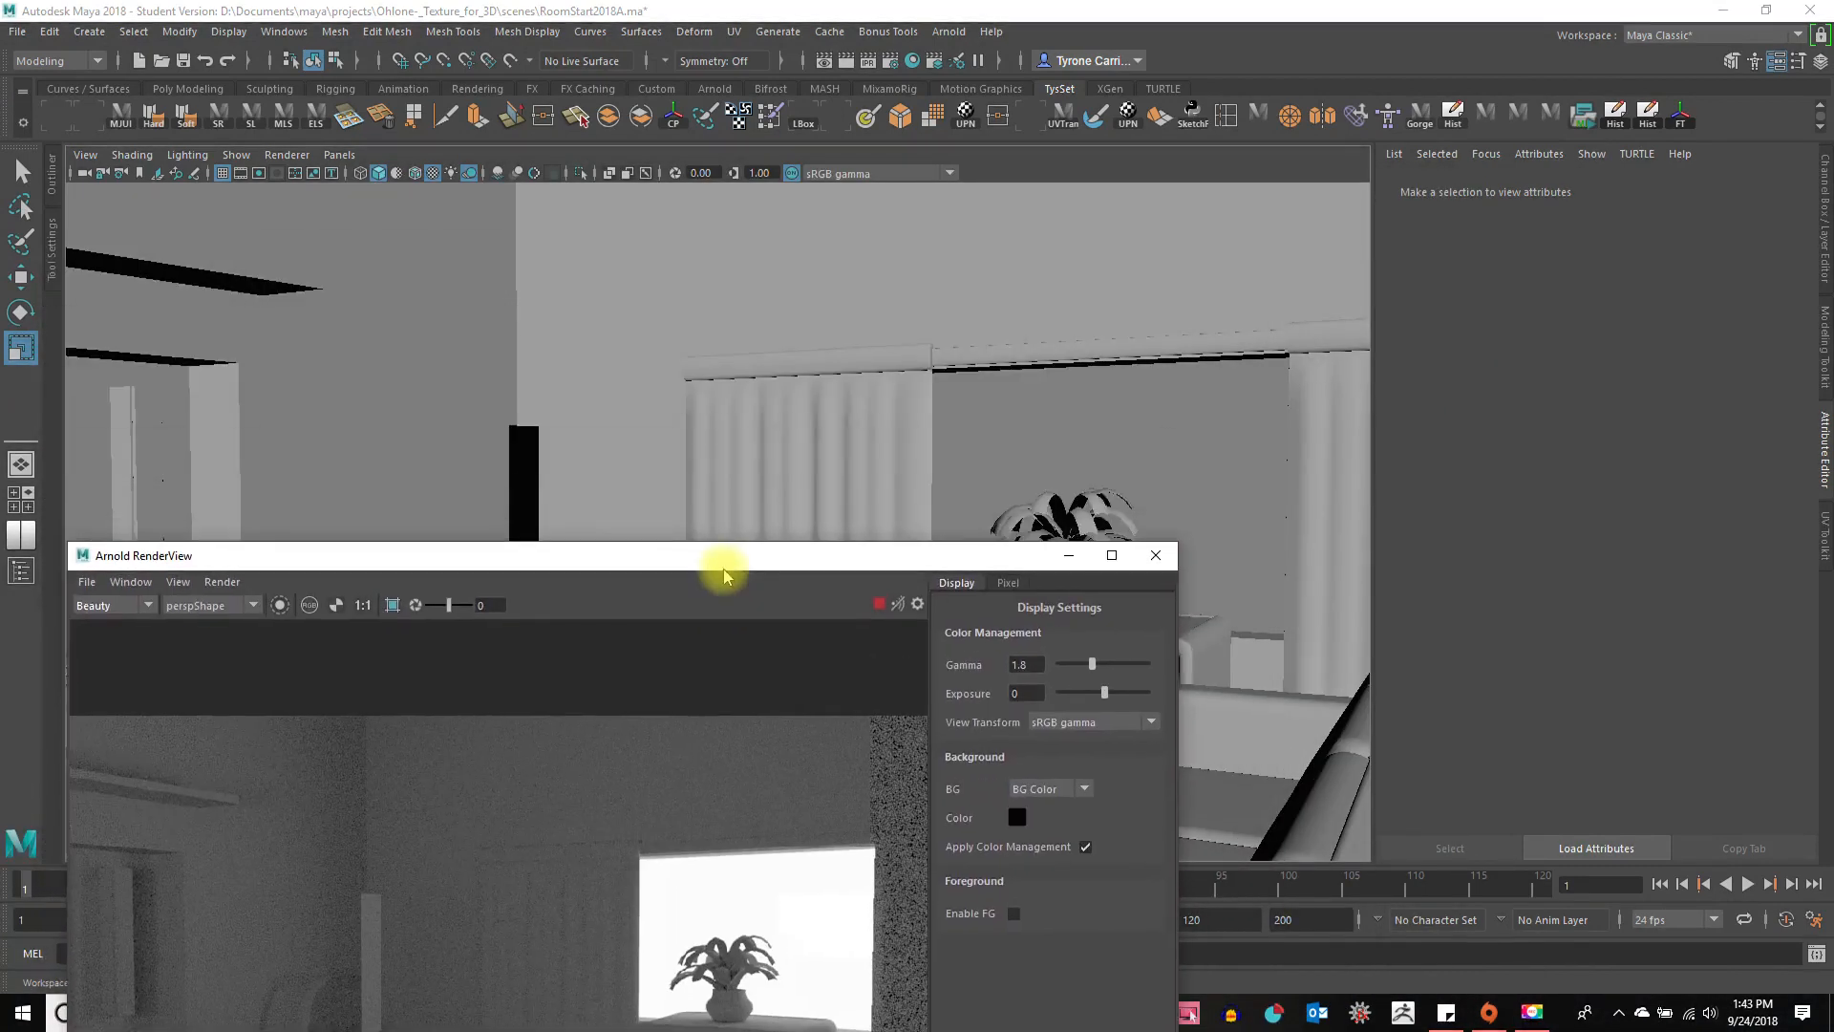
Map a File texture to the skydome light's color and open the browser for its image.
scroll(860, 439, "down", 10)
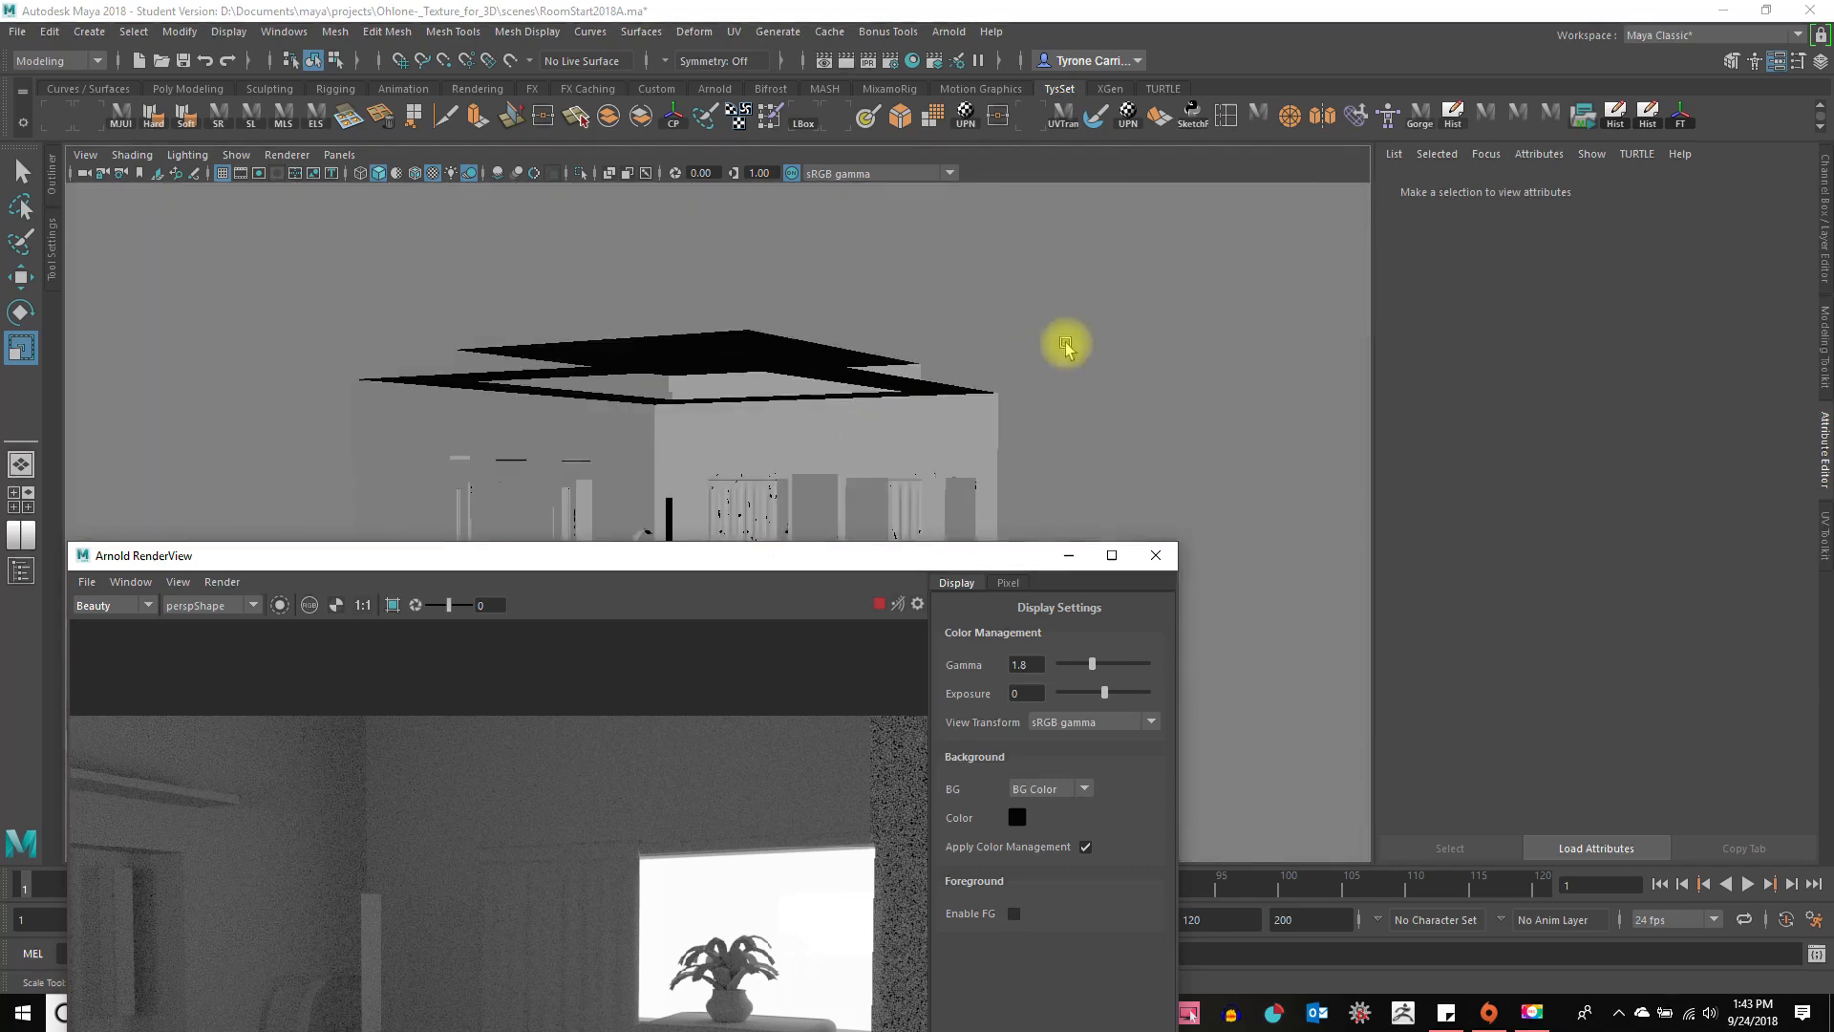
left_click(1065, 346)
left_click_drag(881, 556, 904, 169)
left_click_drag(1201, 765, 1380, 761)
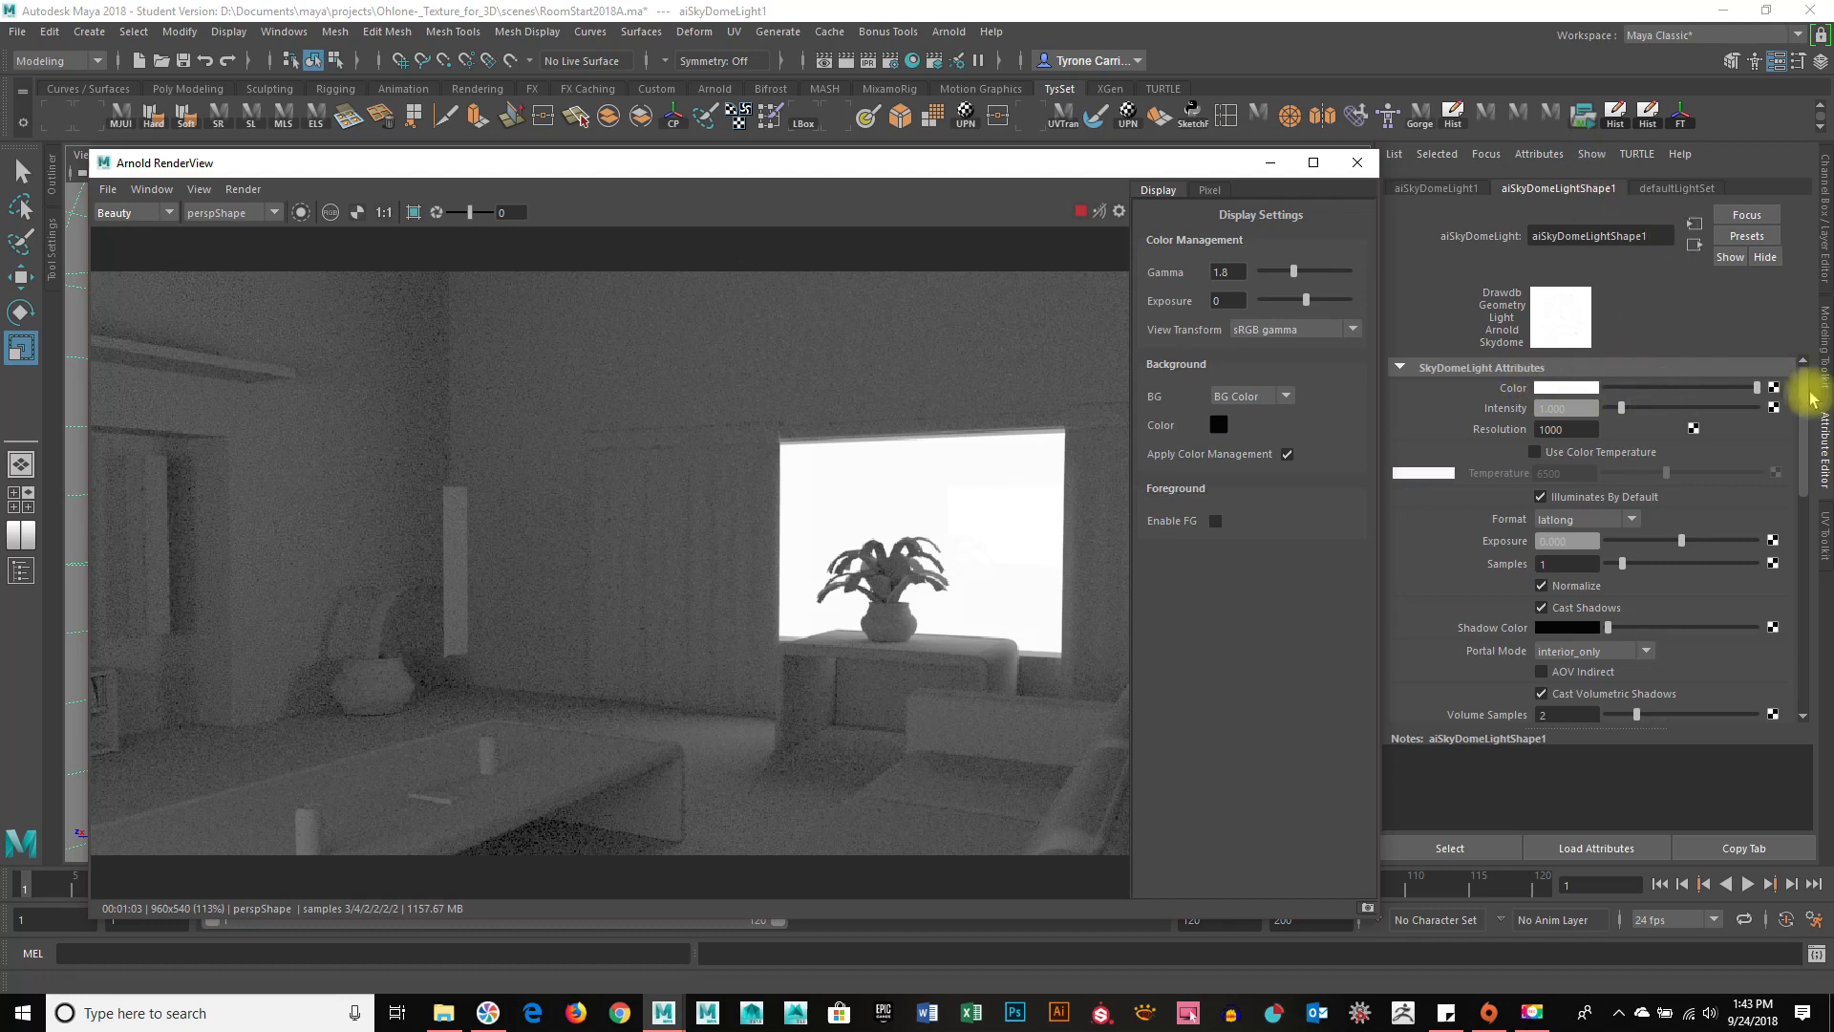
left_click(1775, 388)
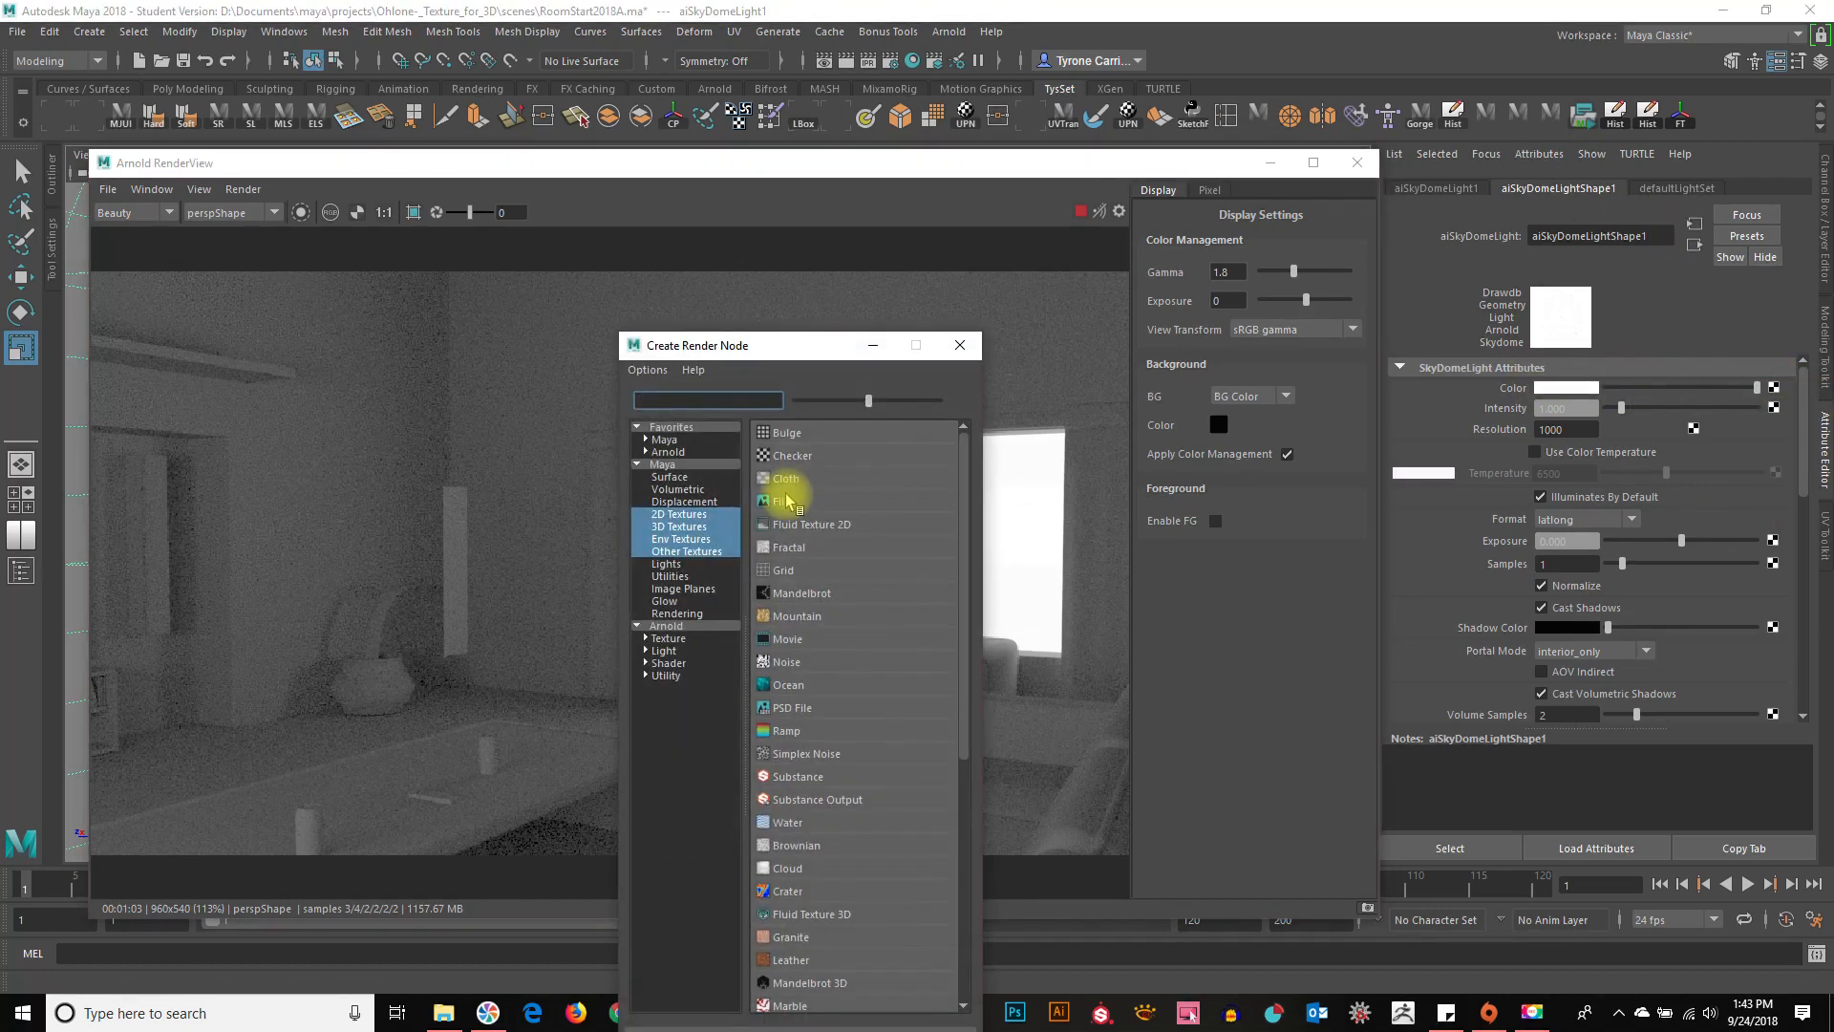
left_click(785, 502)
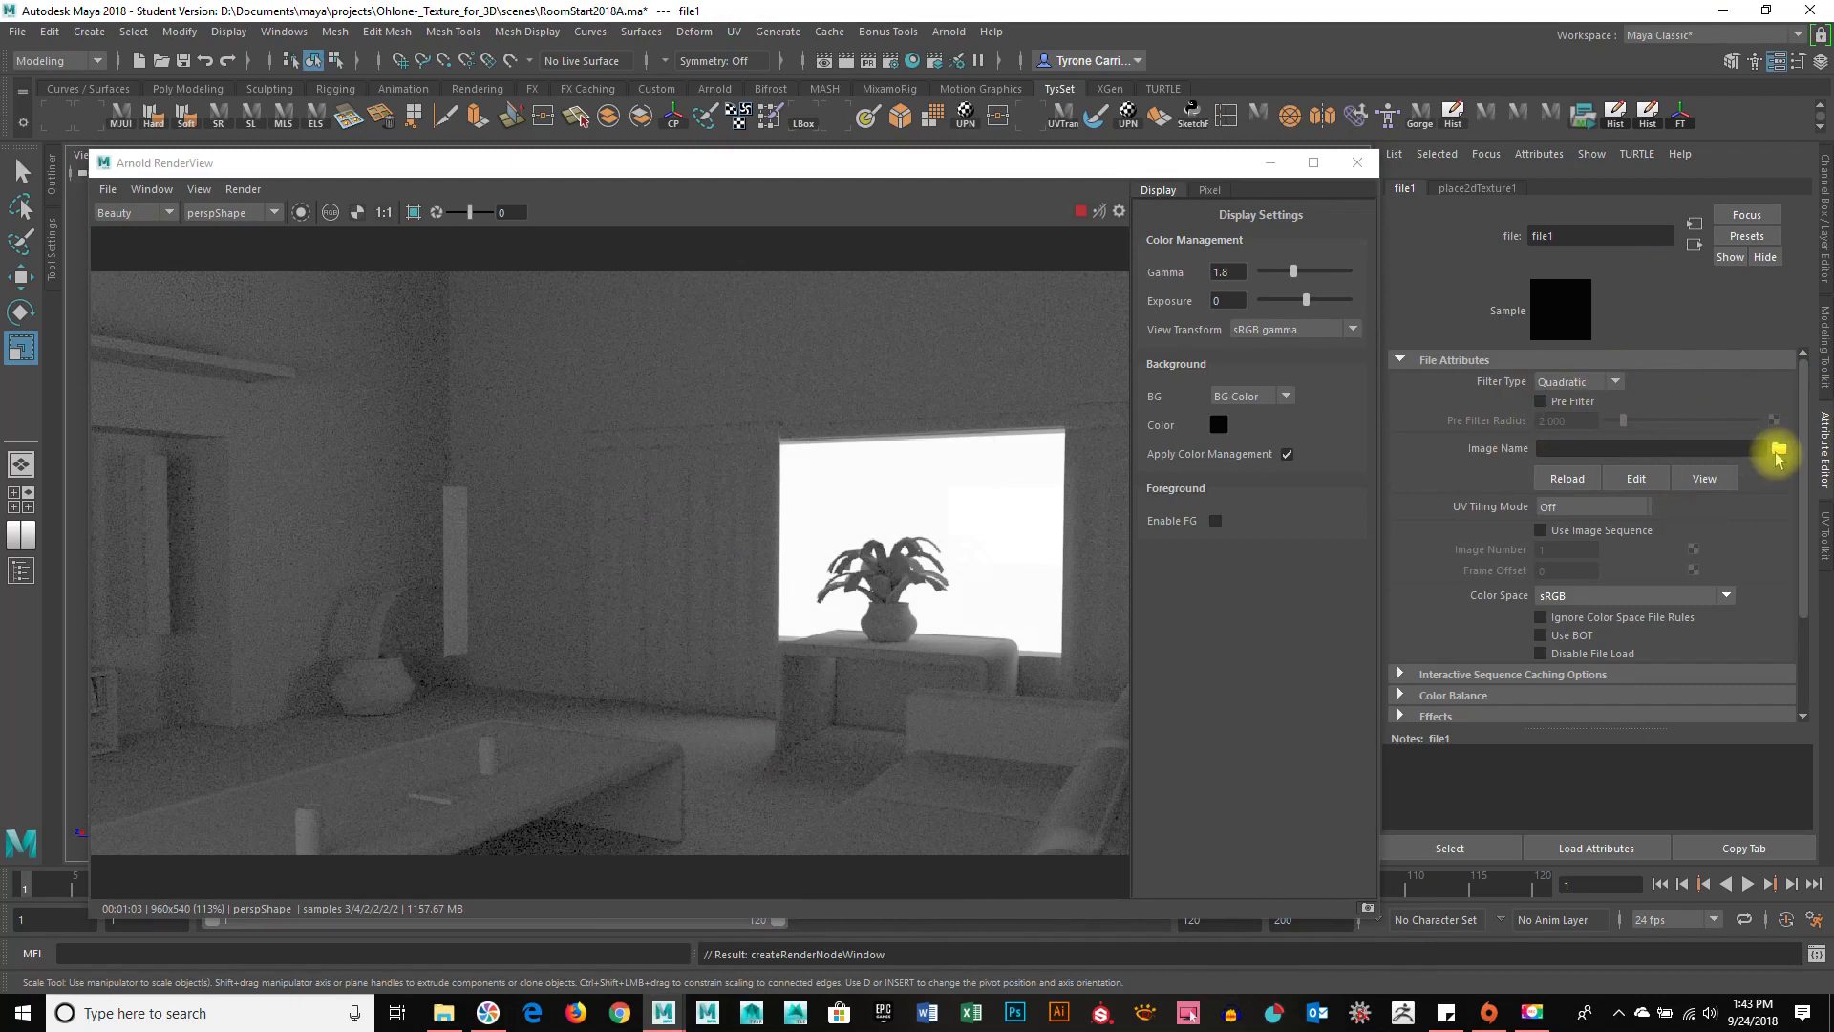
left_click(1779, 451)
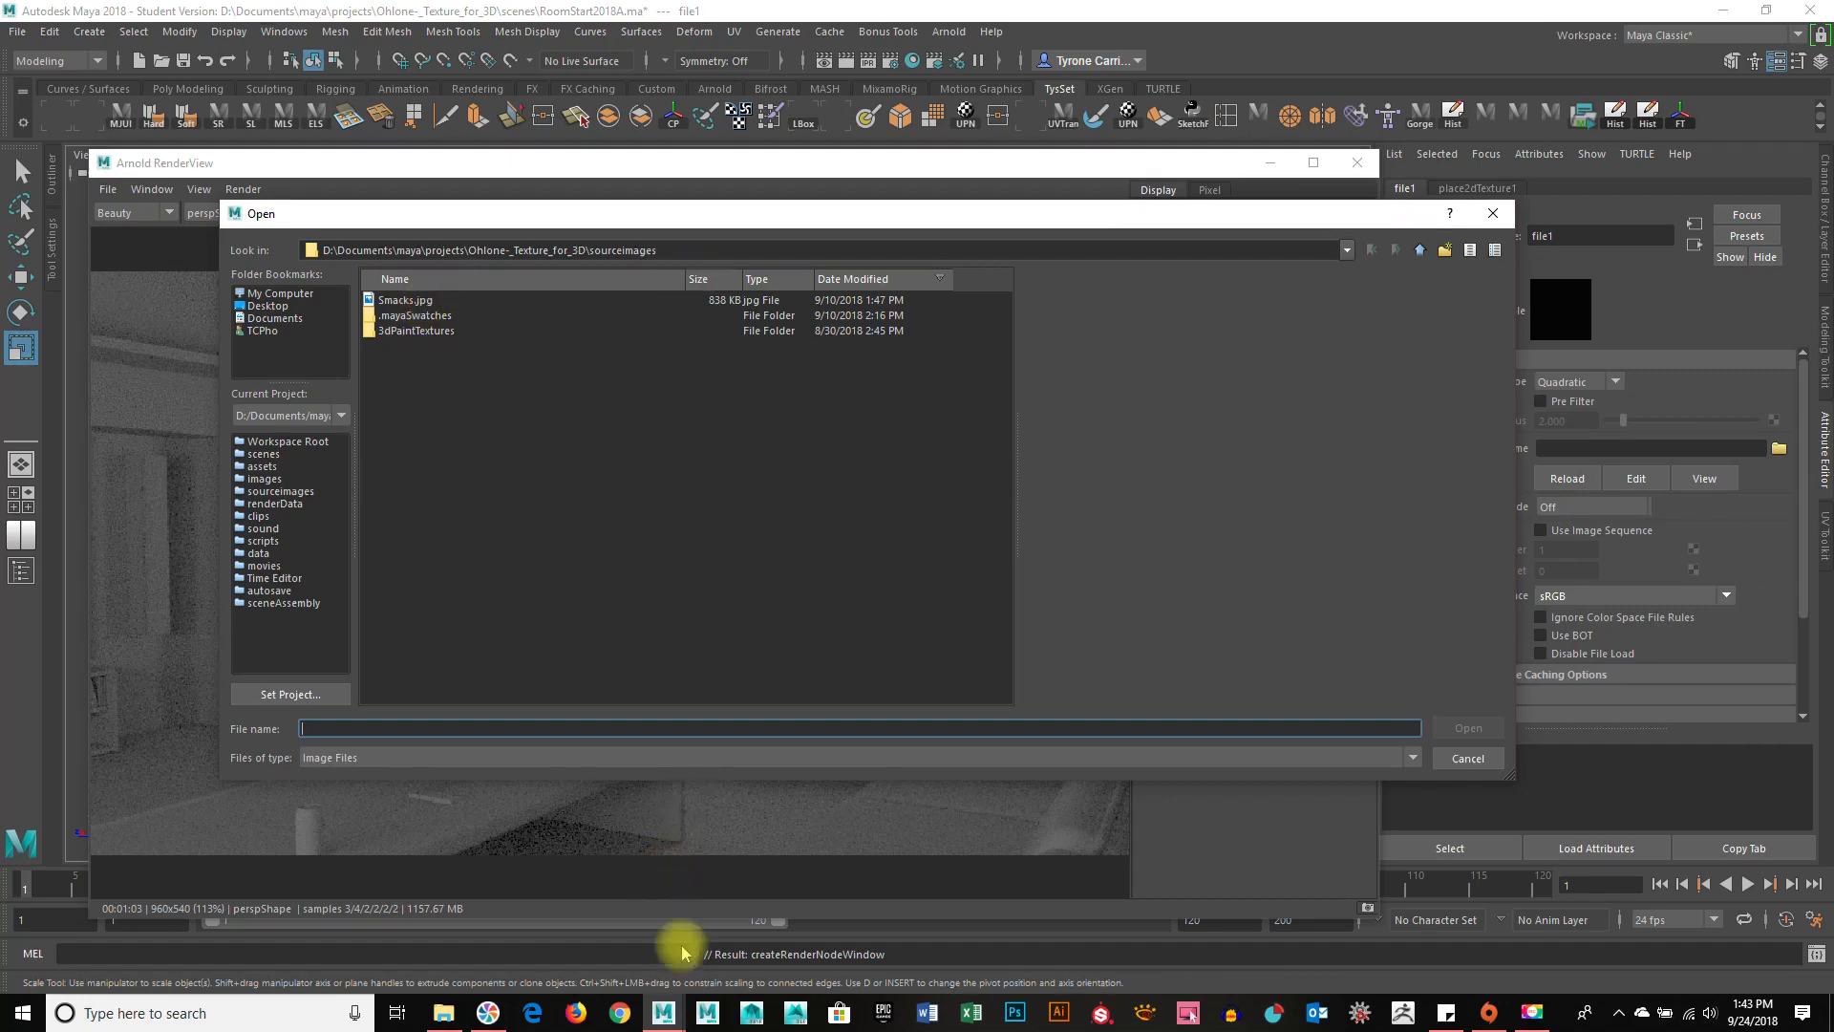
Switch to File Explorer and copy the Ridgecrest_Road_4k_Bg image from the RMCAD_Lighting and Materials project's sourceimages folder.
left_click(449, 1014)
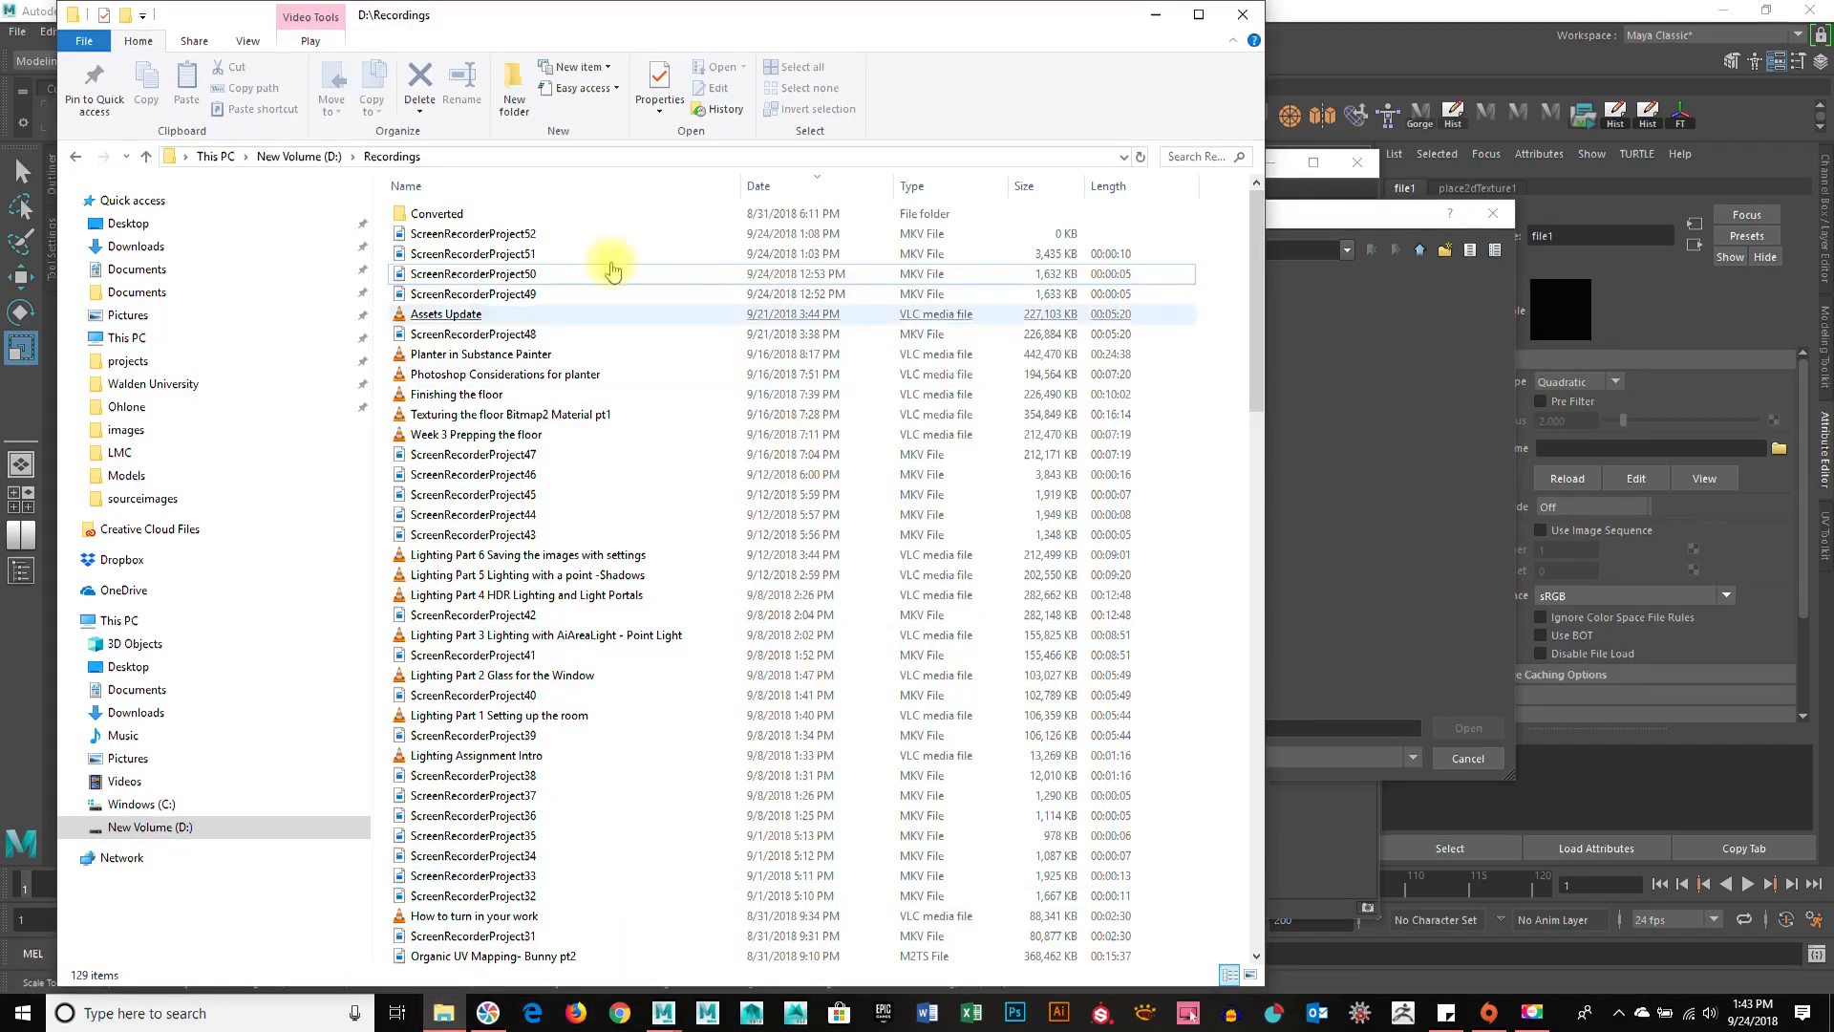
left_click(304, 157)
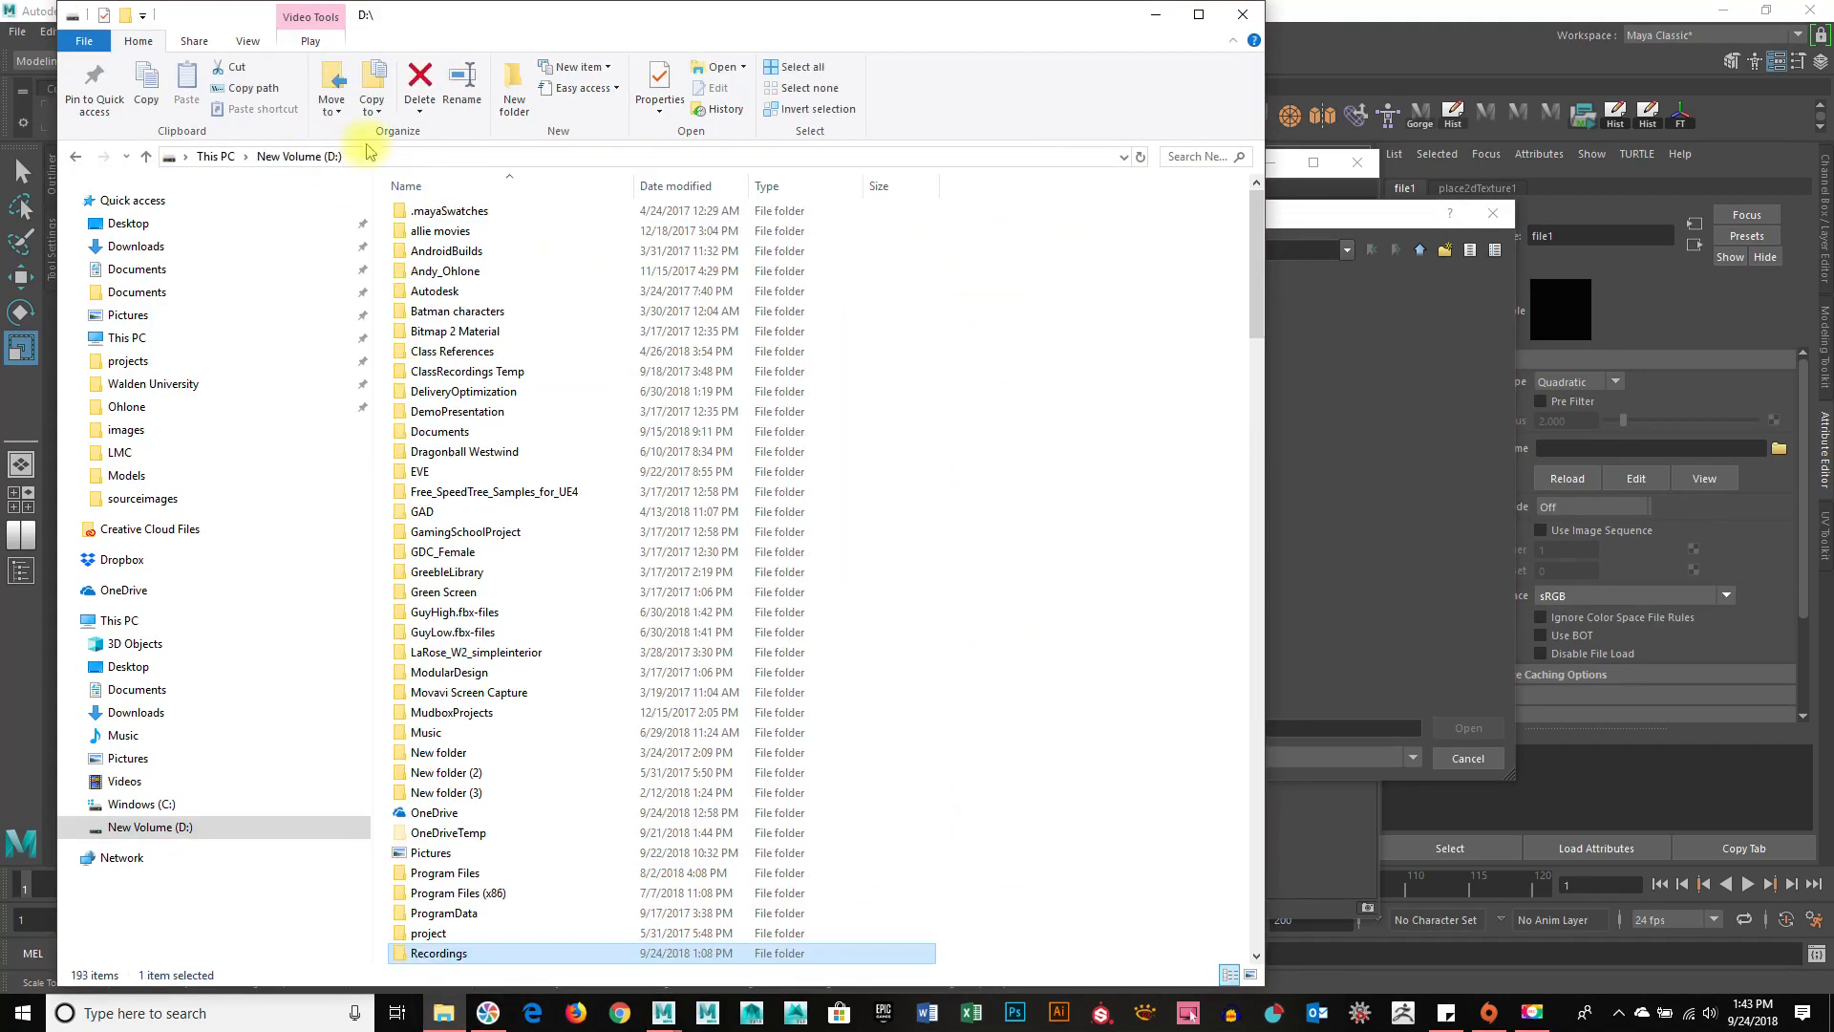
left_click(120, 199)
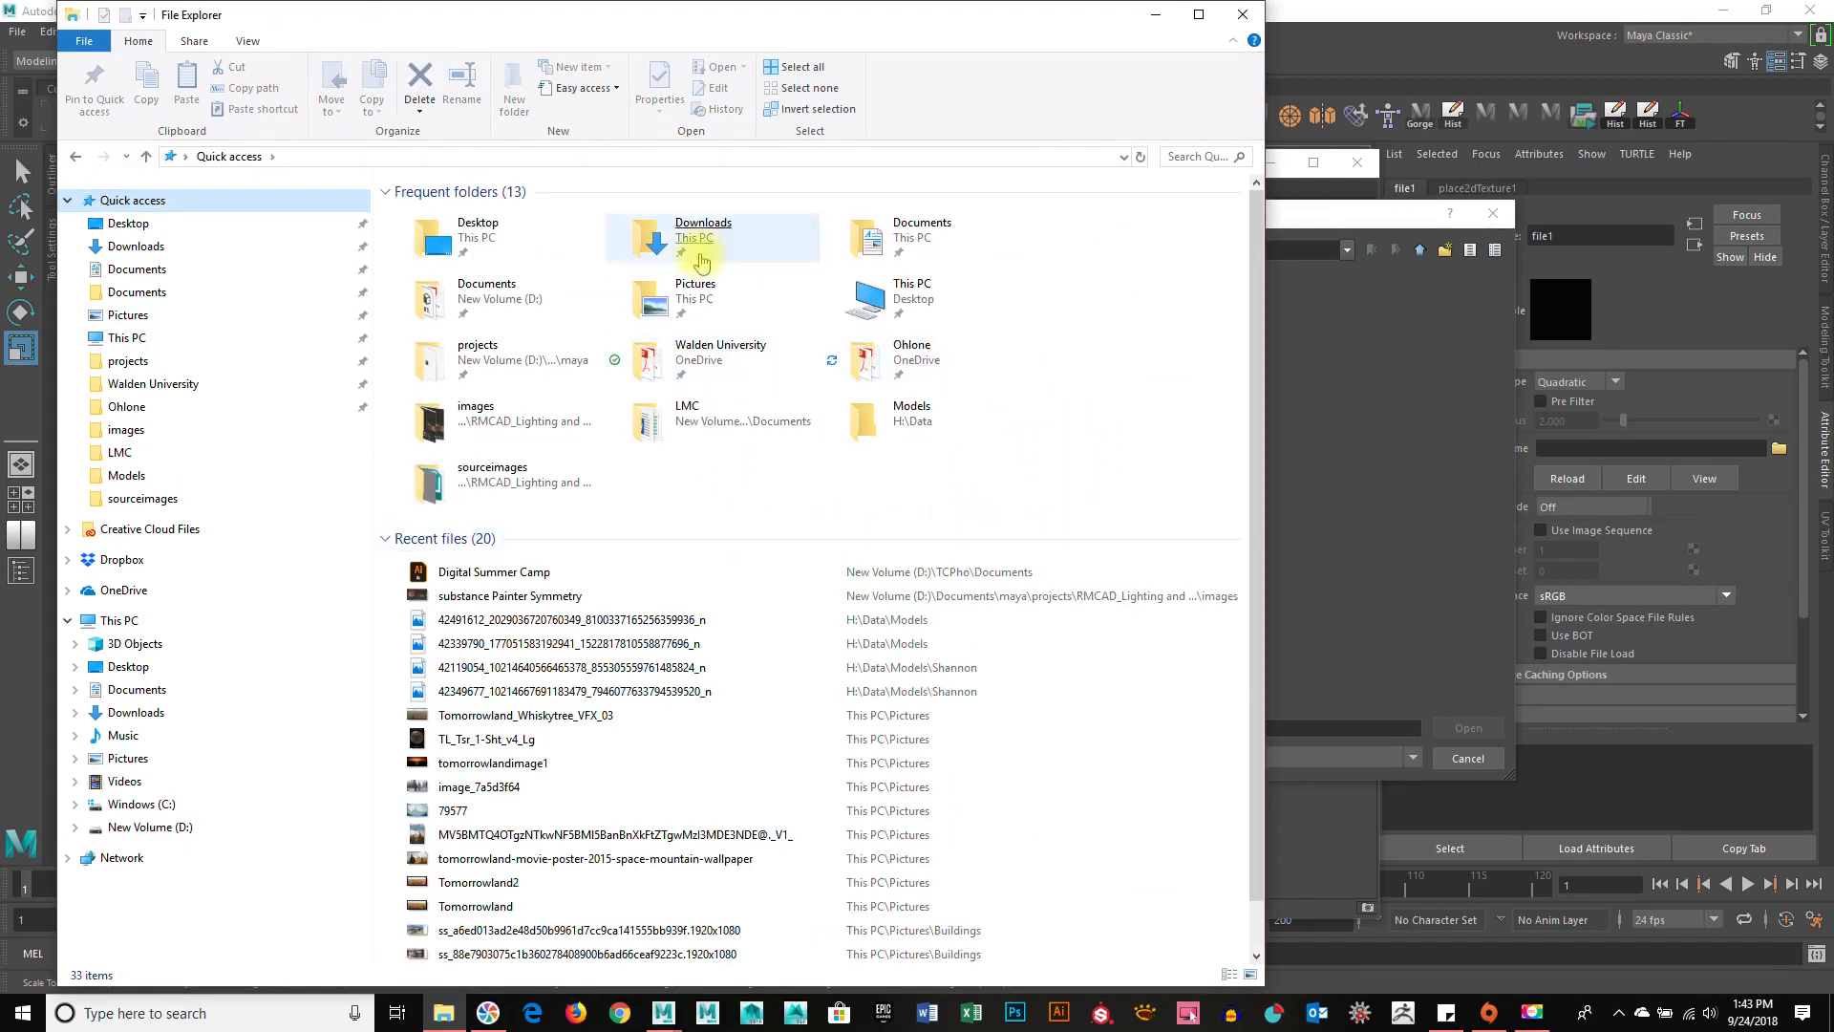
left_click(513, 498)
double_click(513, 498)
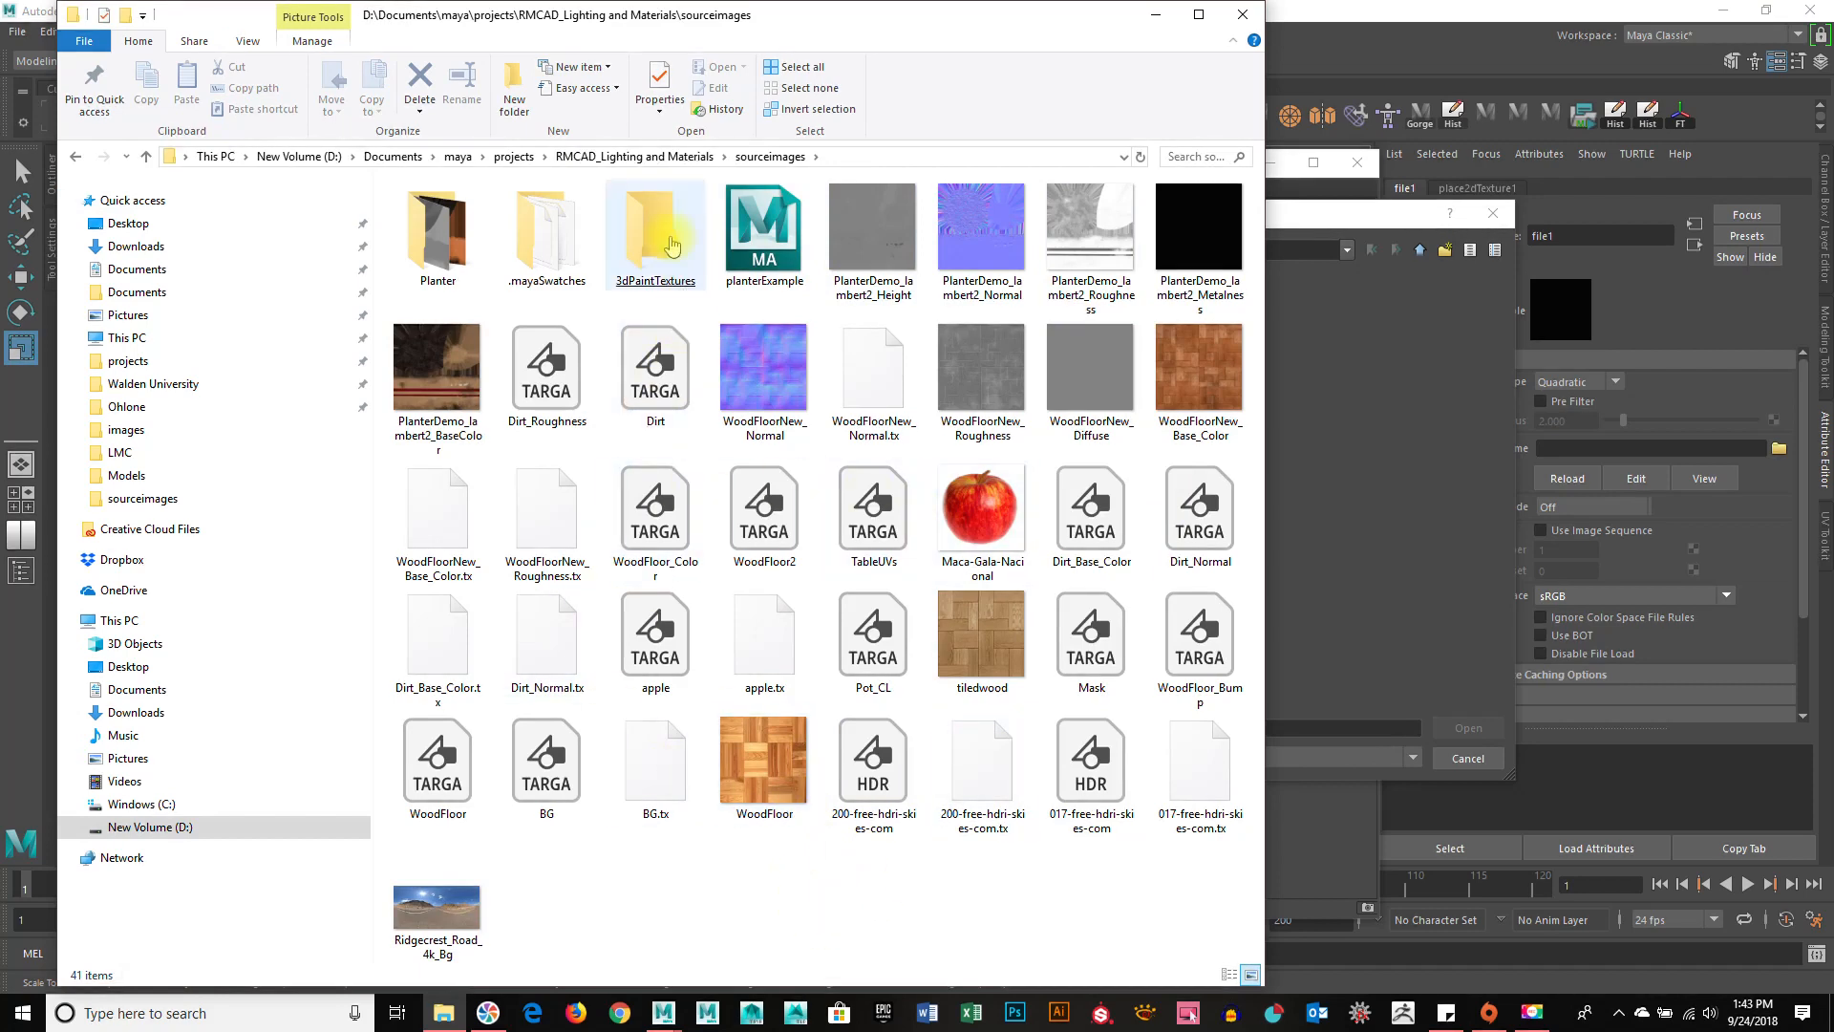
key("alt+Left")
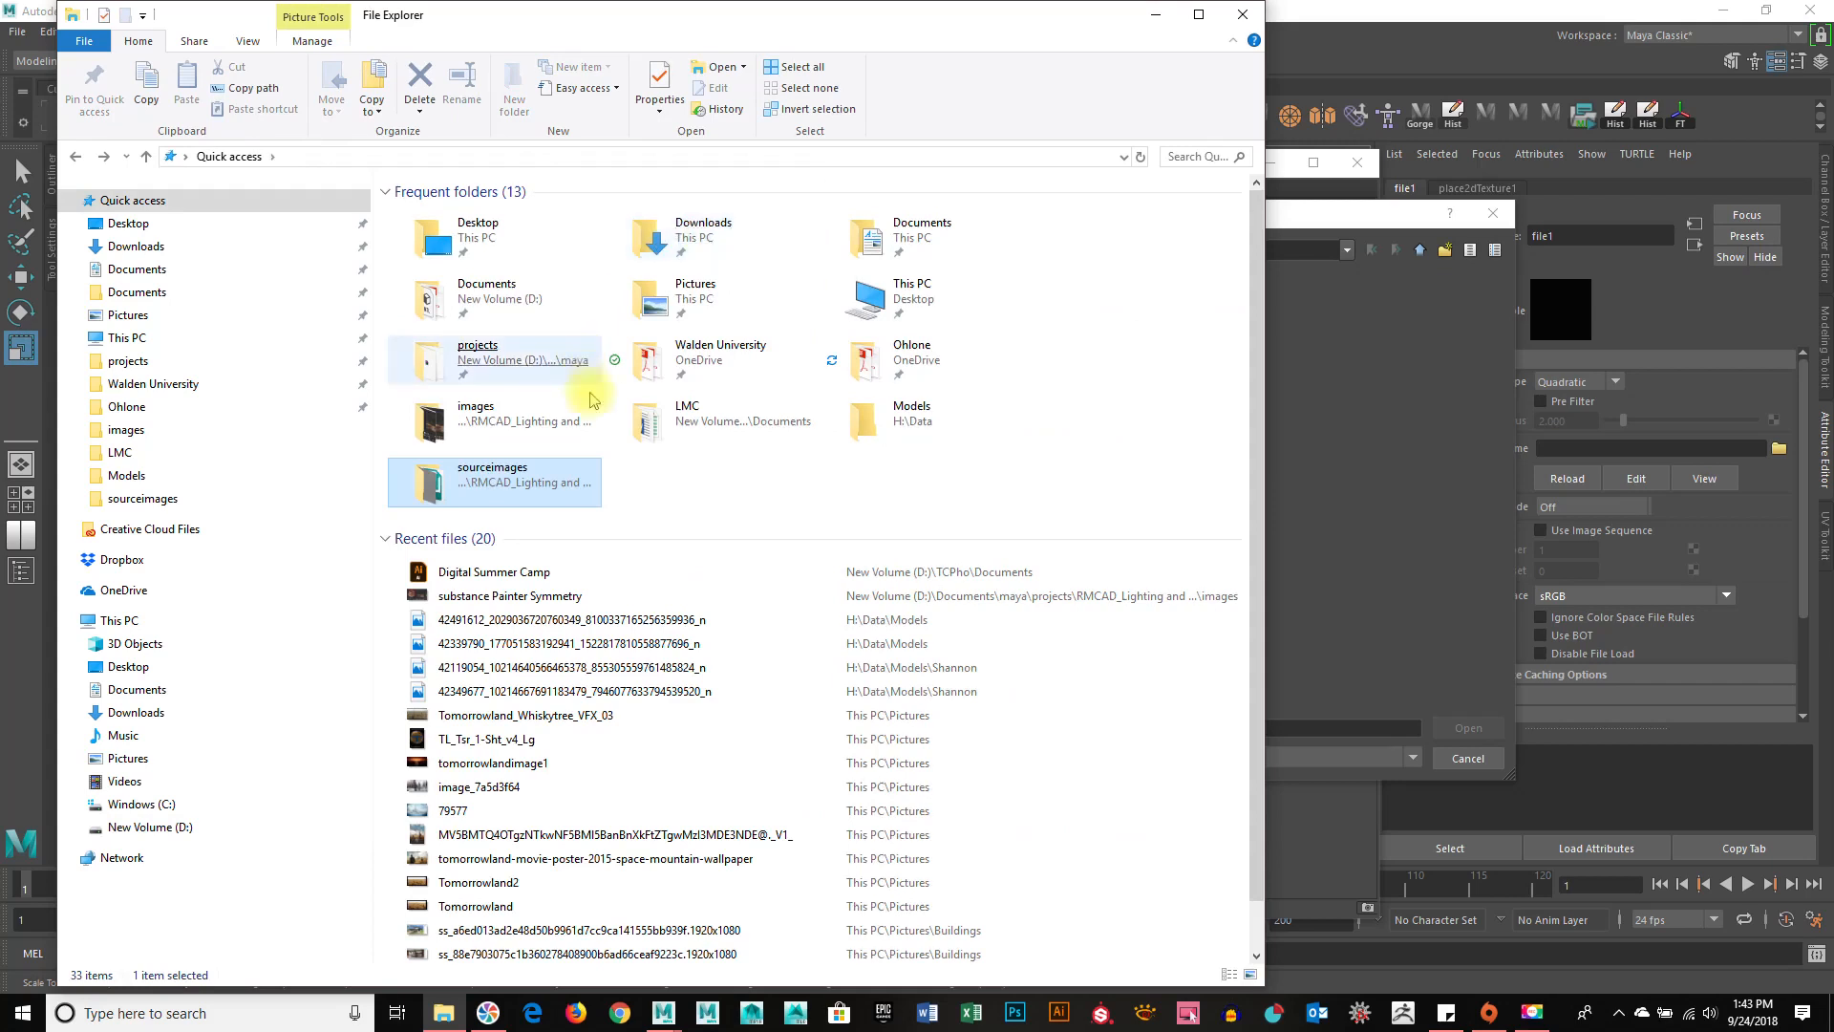
key("alt+Right")
left_click(439, 866)
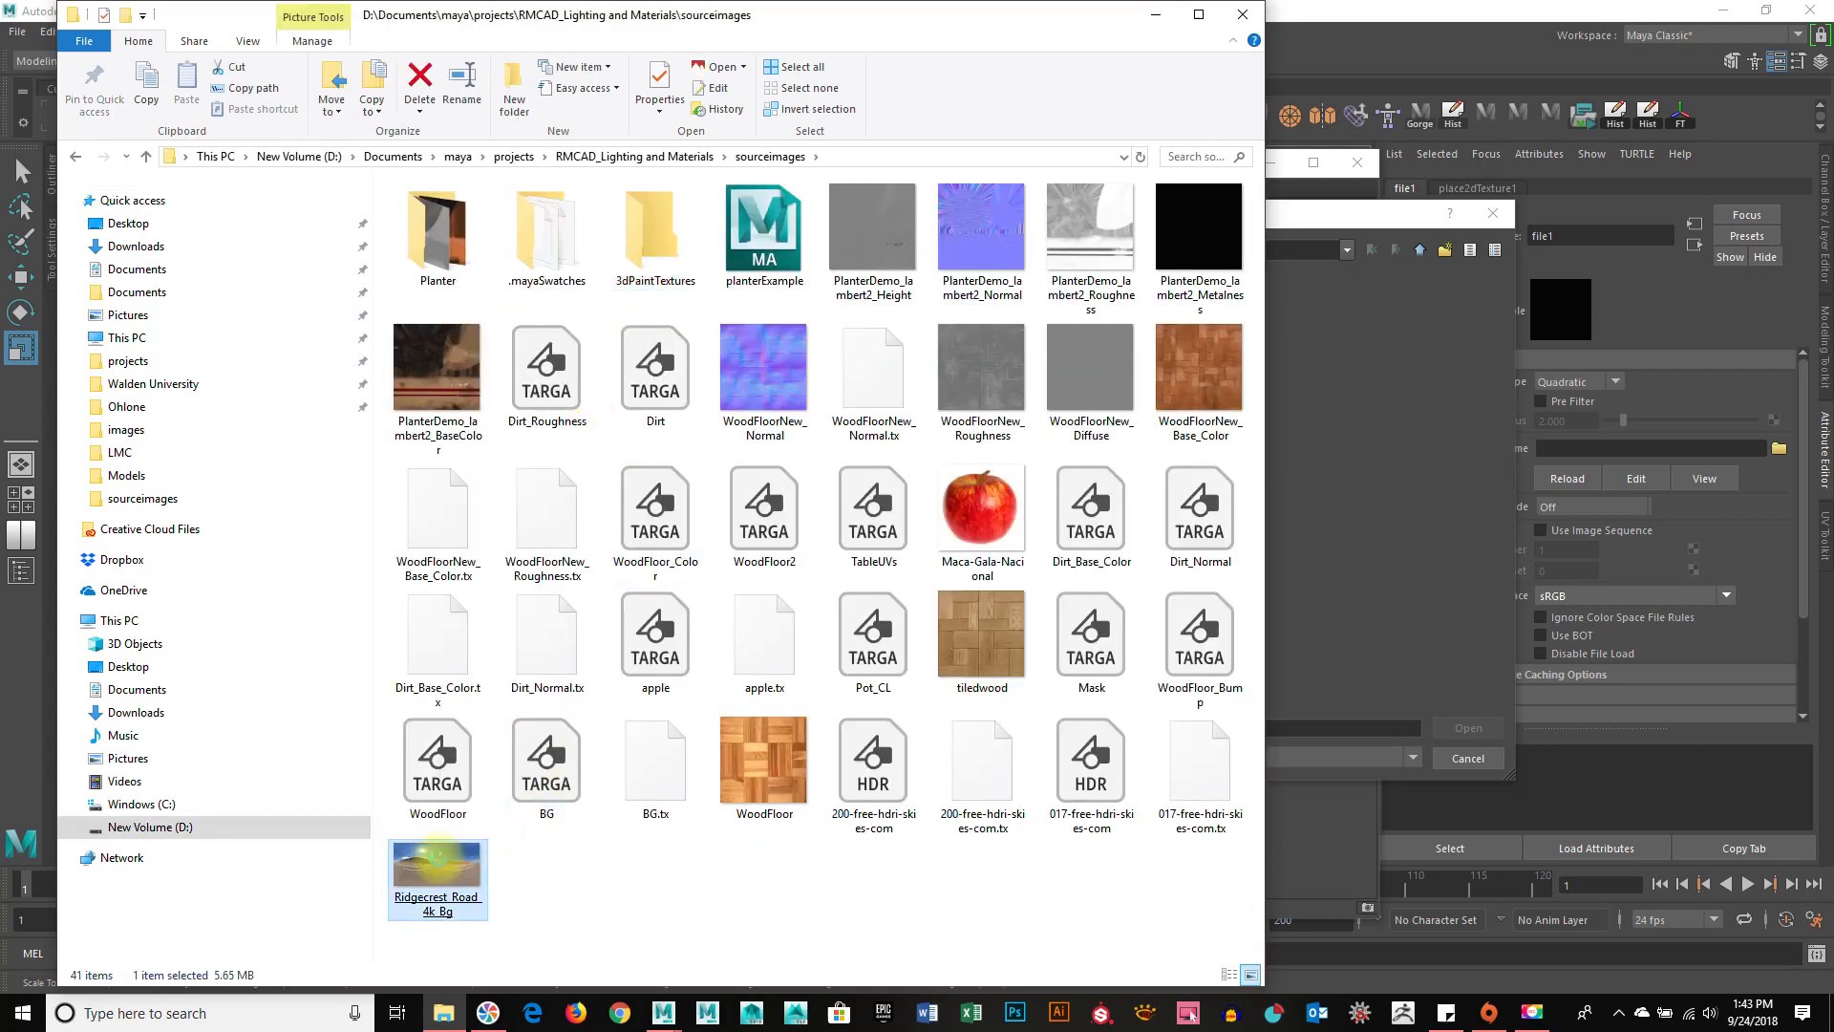
right_click(439, 857)
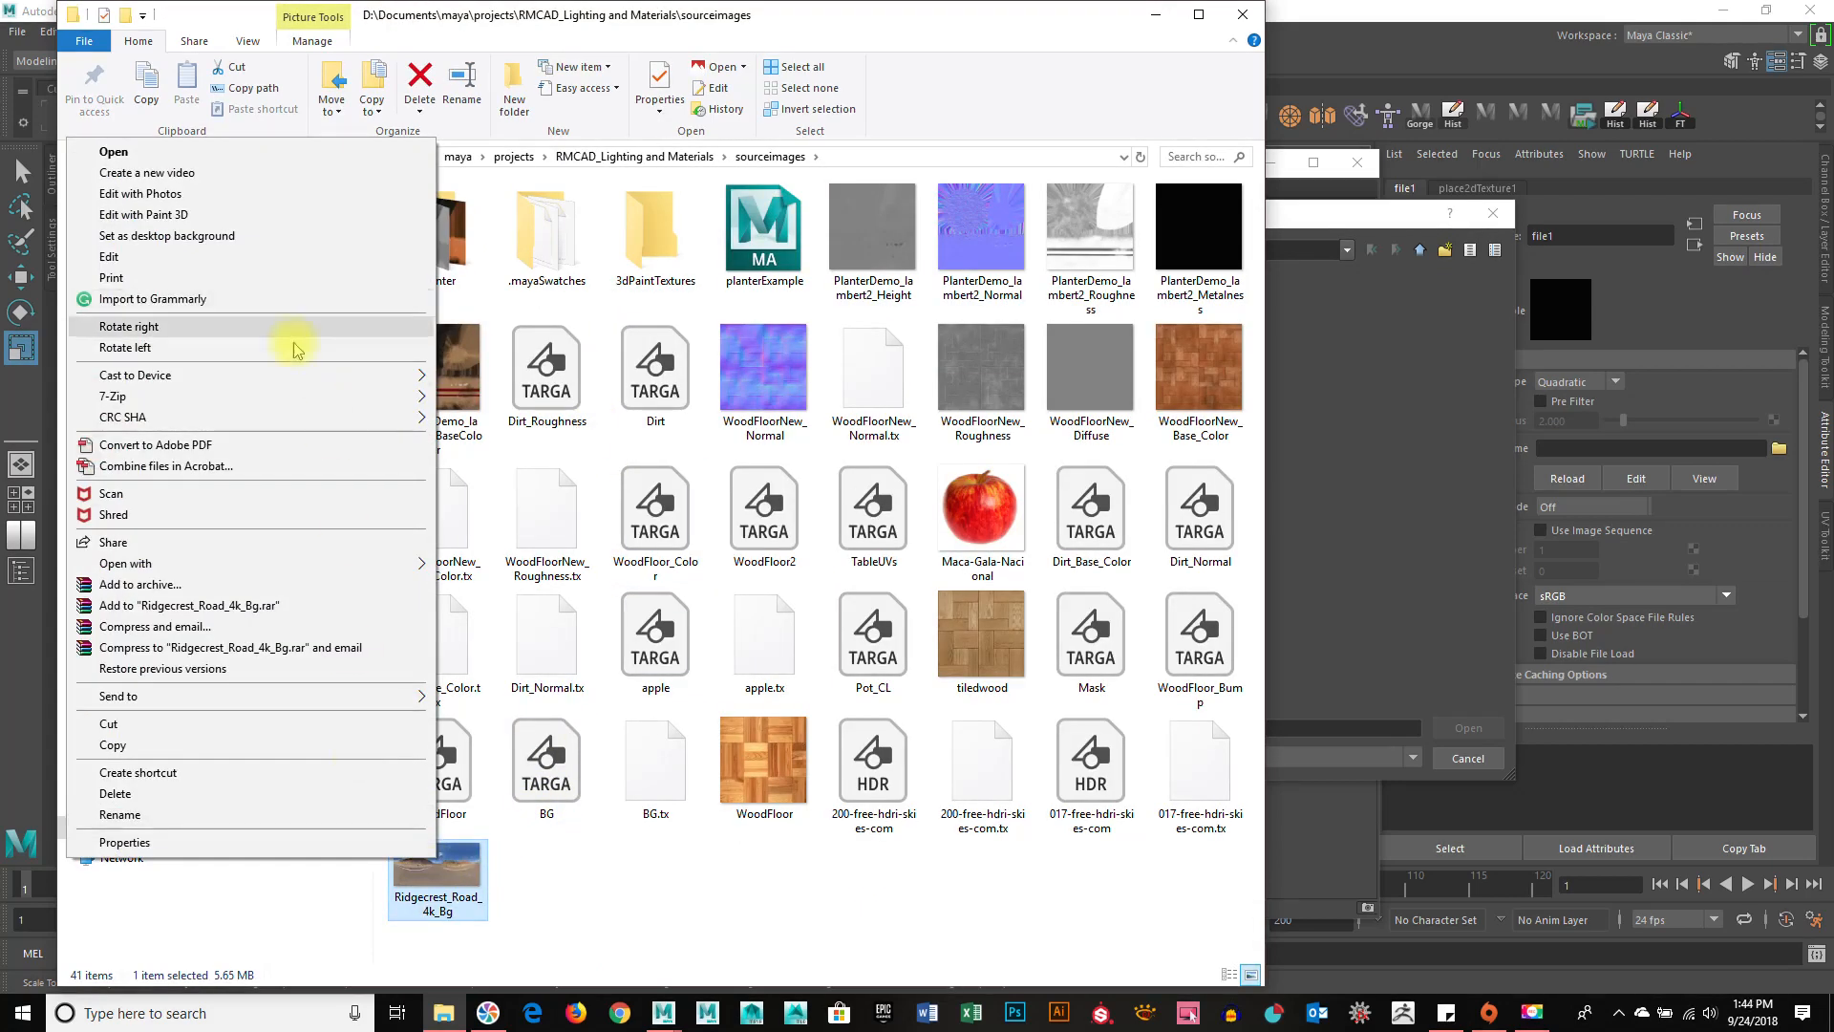
left_click(229, 744)
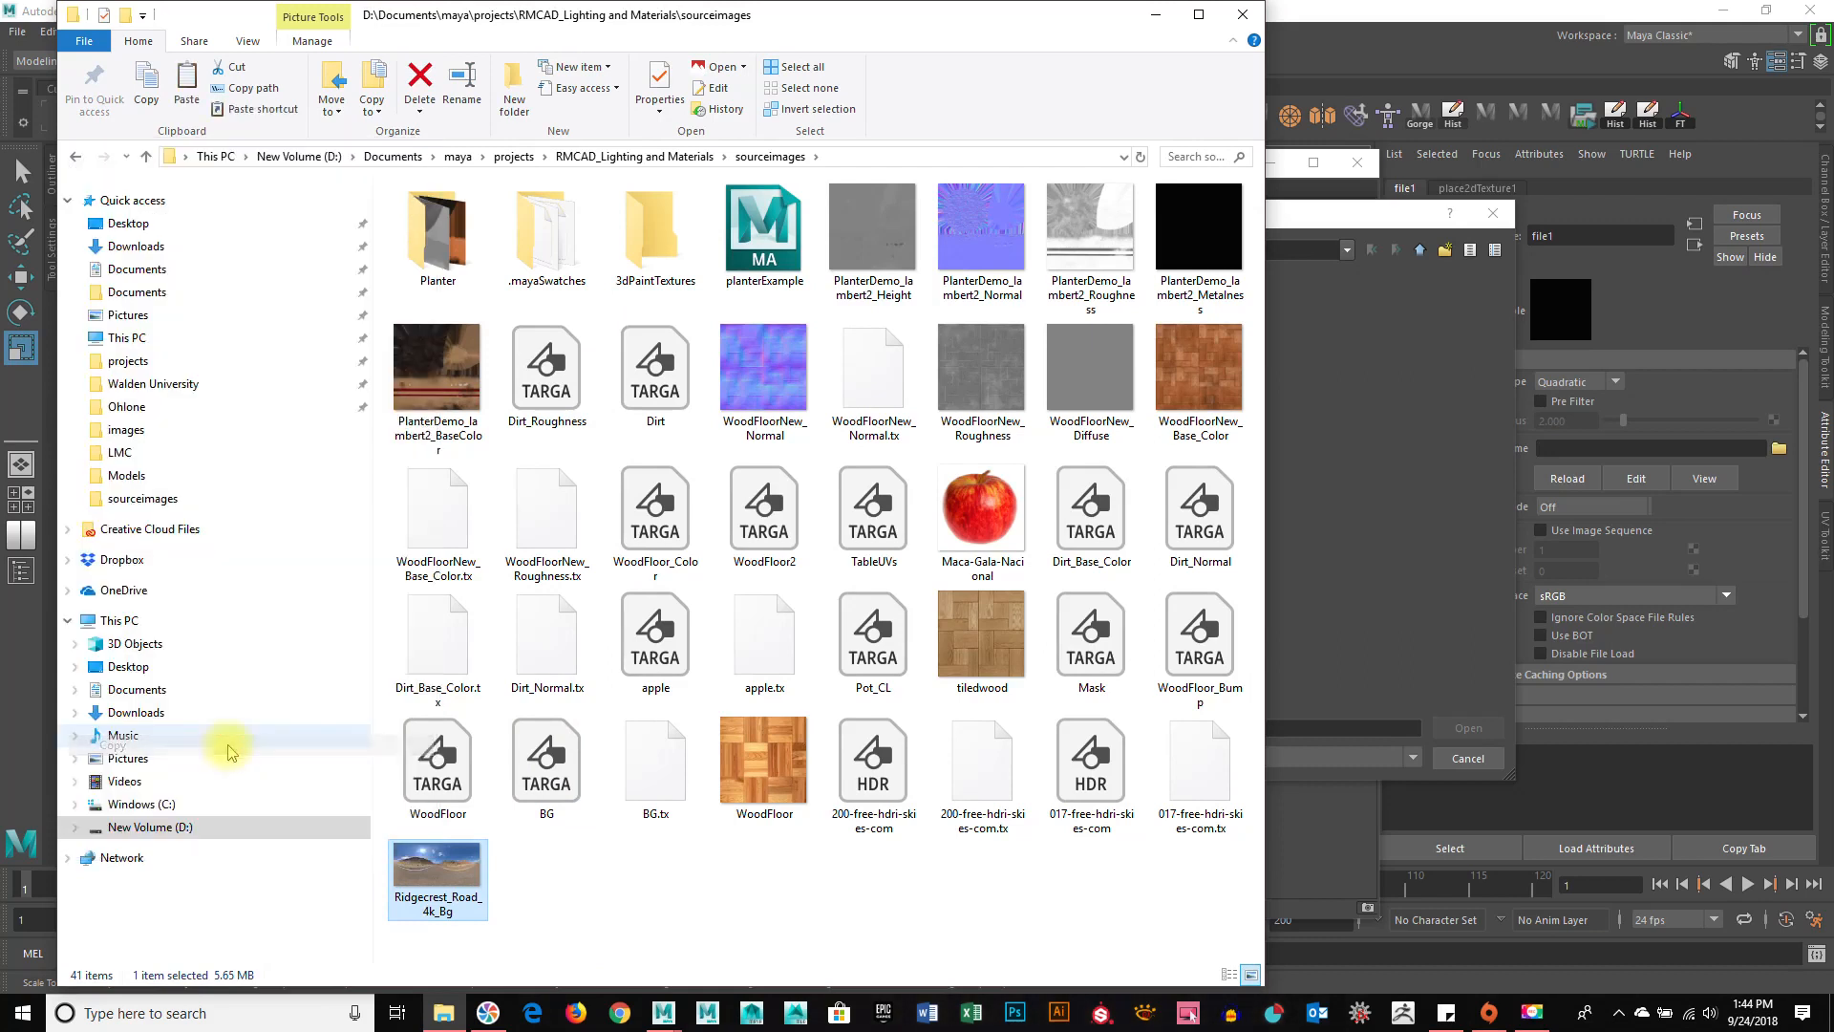
Paste the copied image into the sourceimages folder of the Ohlone-_Texture_for_3D project.
left_click(515, 157)
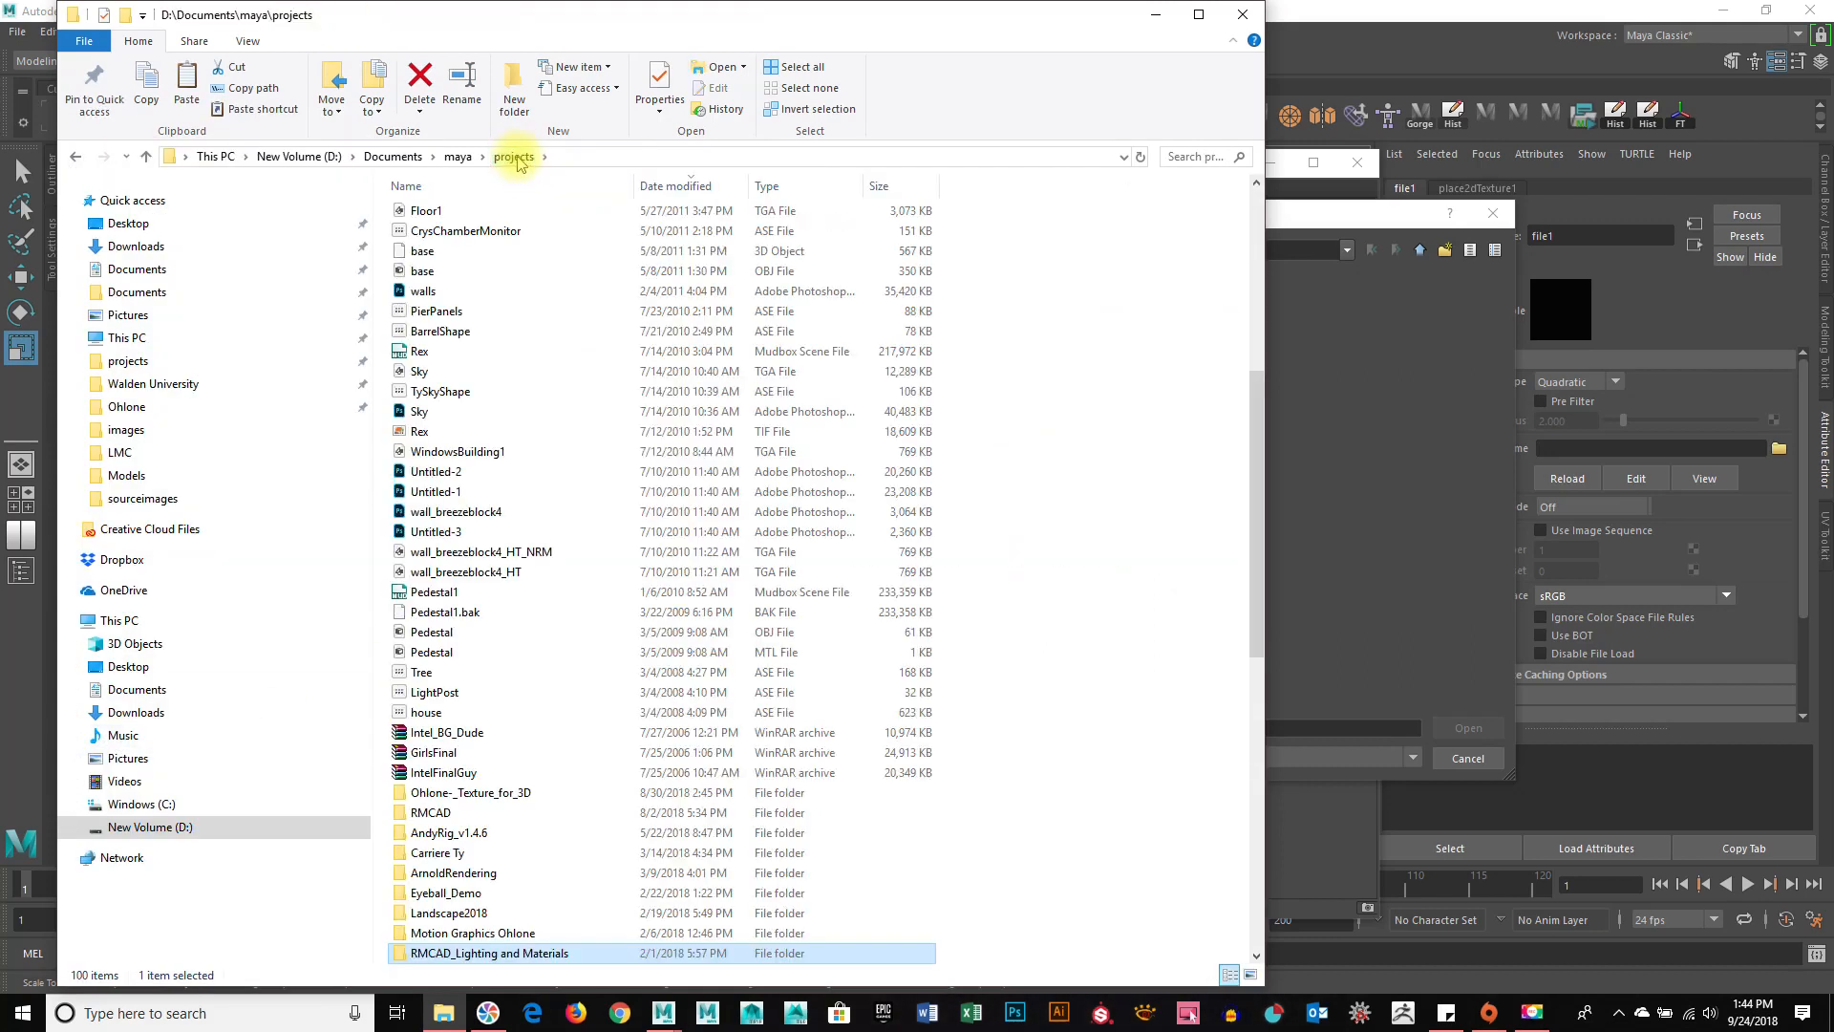
left_click(505, 862)
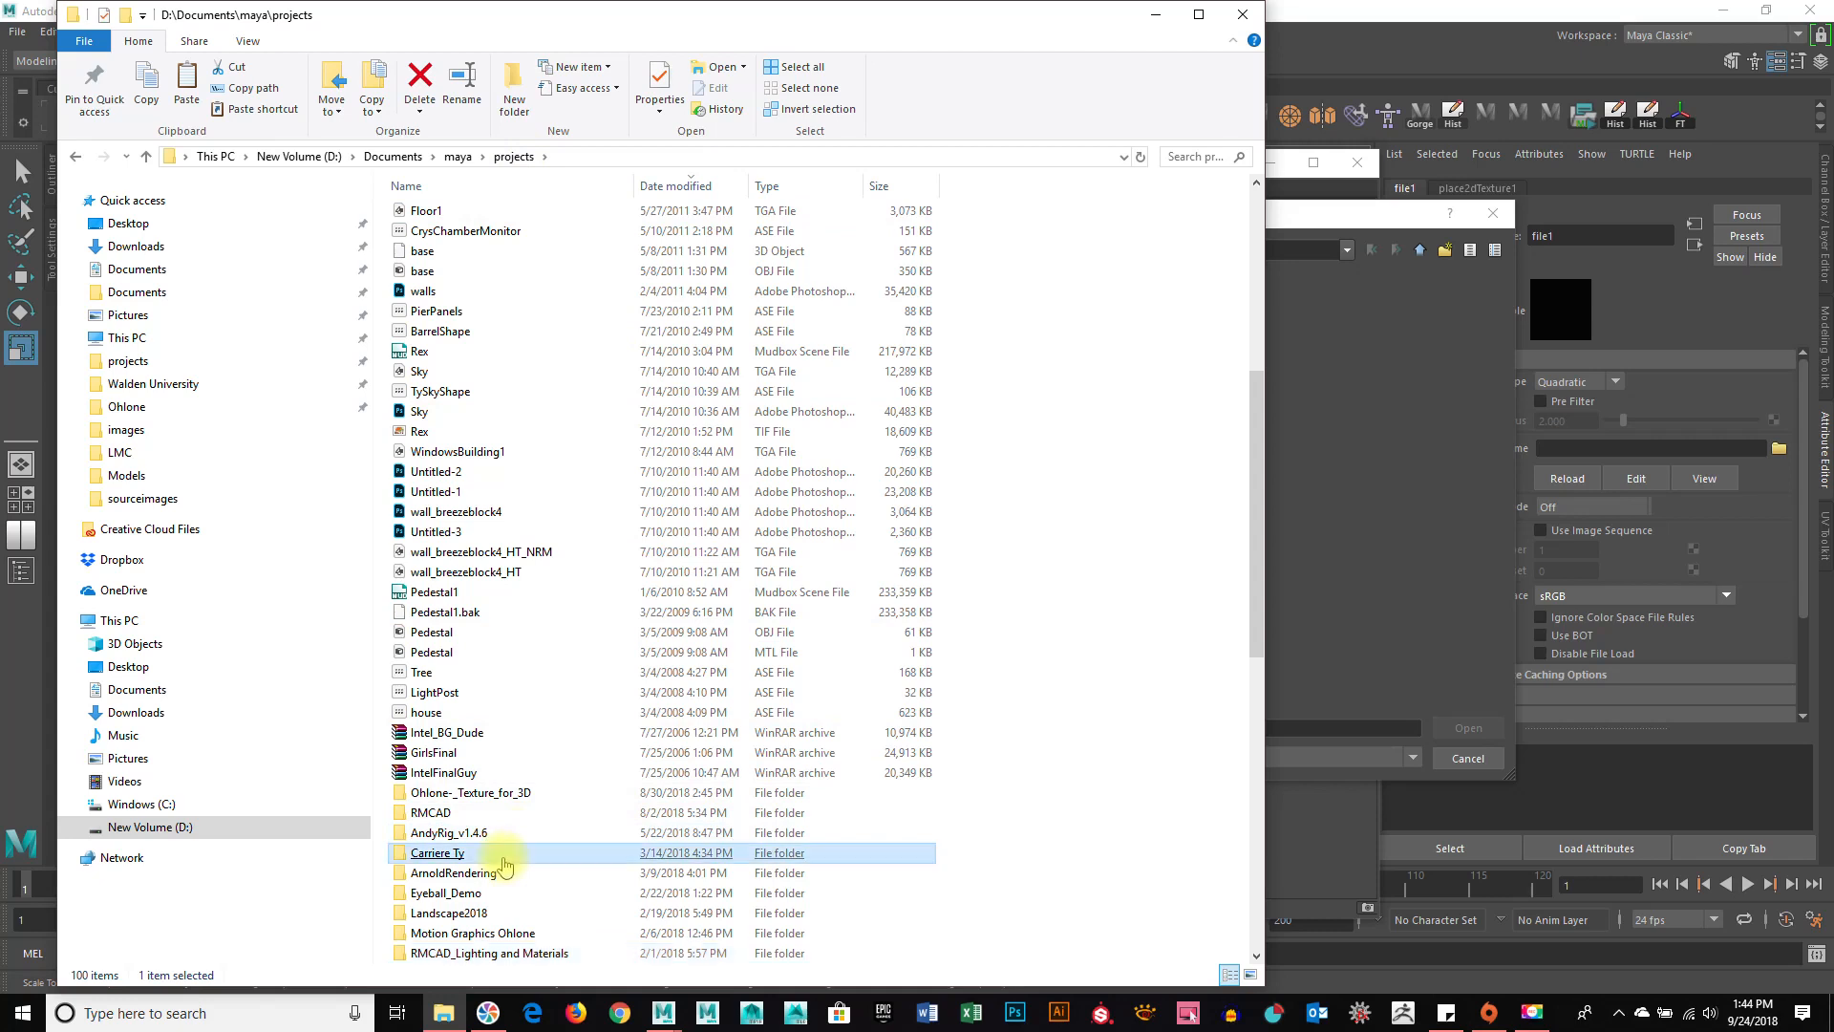
key("o")
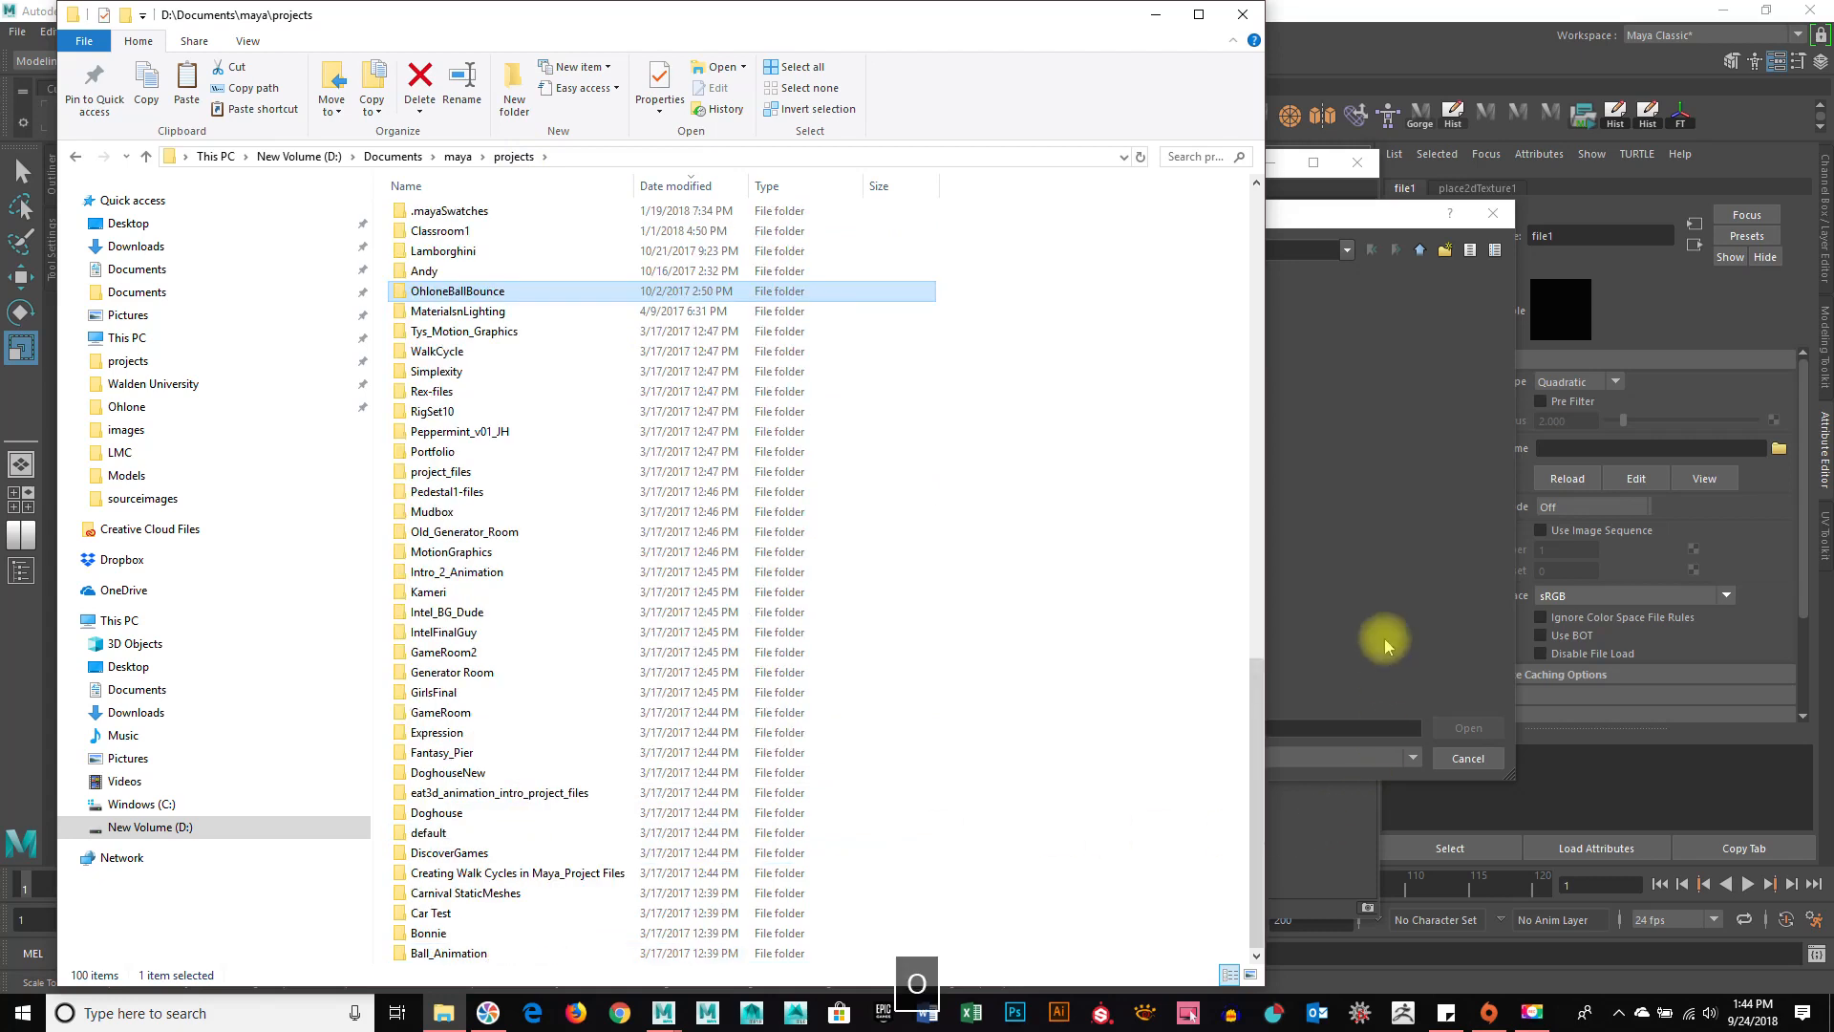
key("o")
key("o")
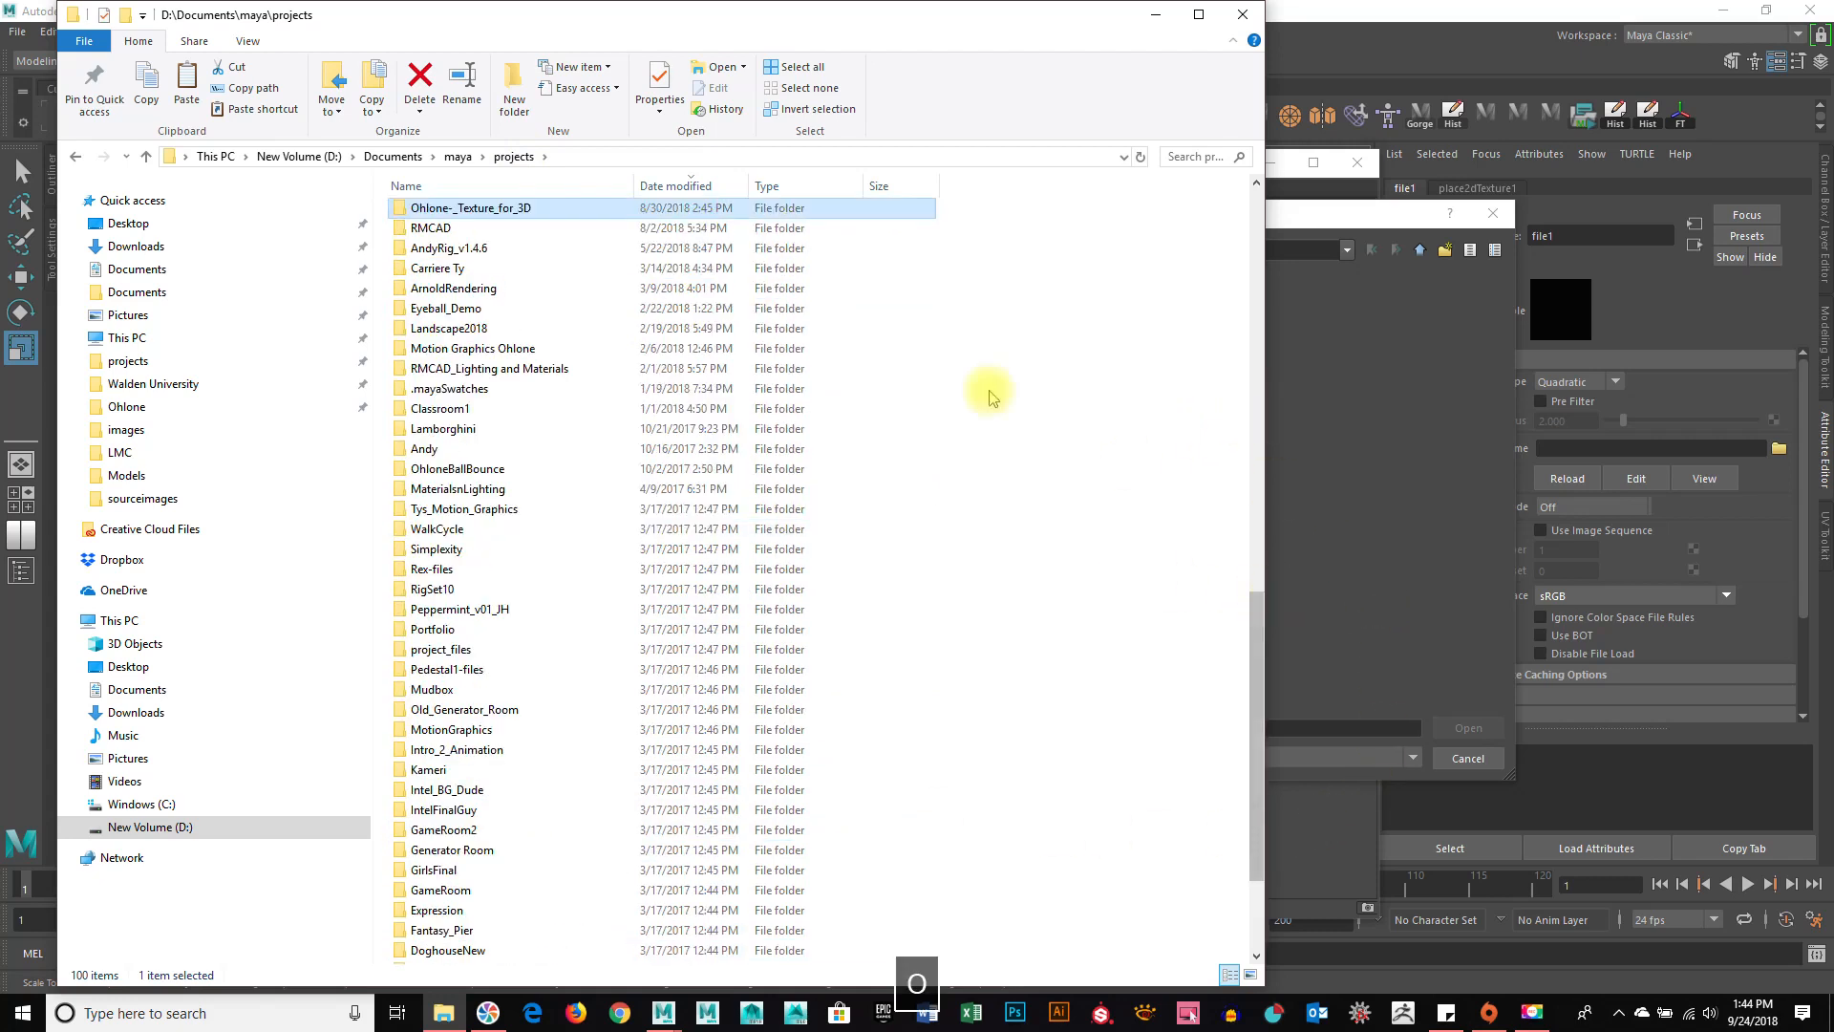
double_click(571, 209)
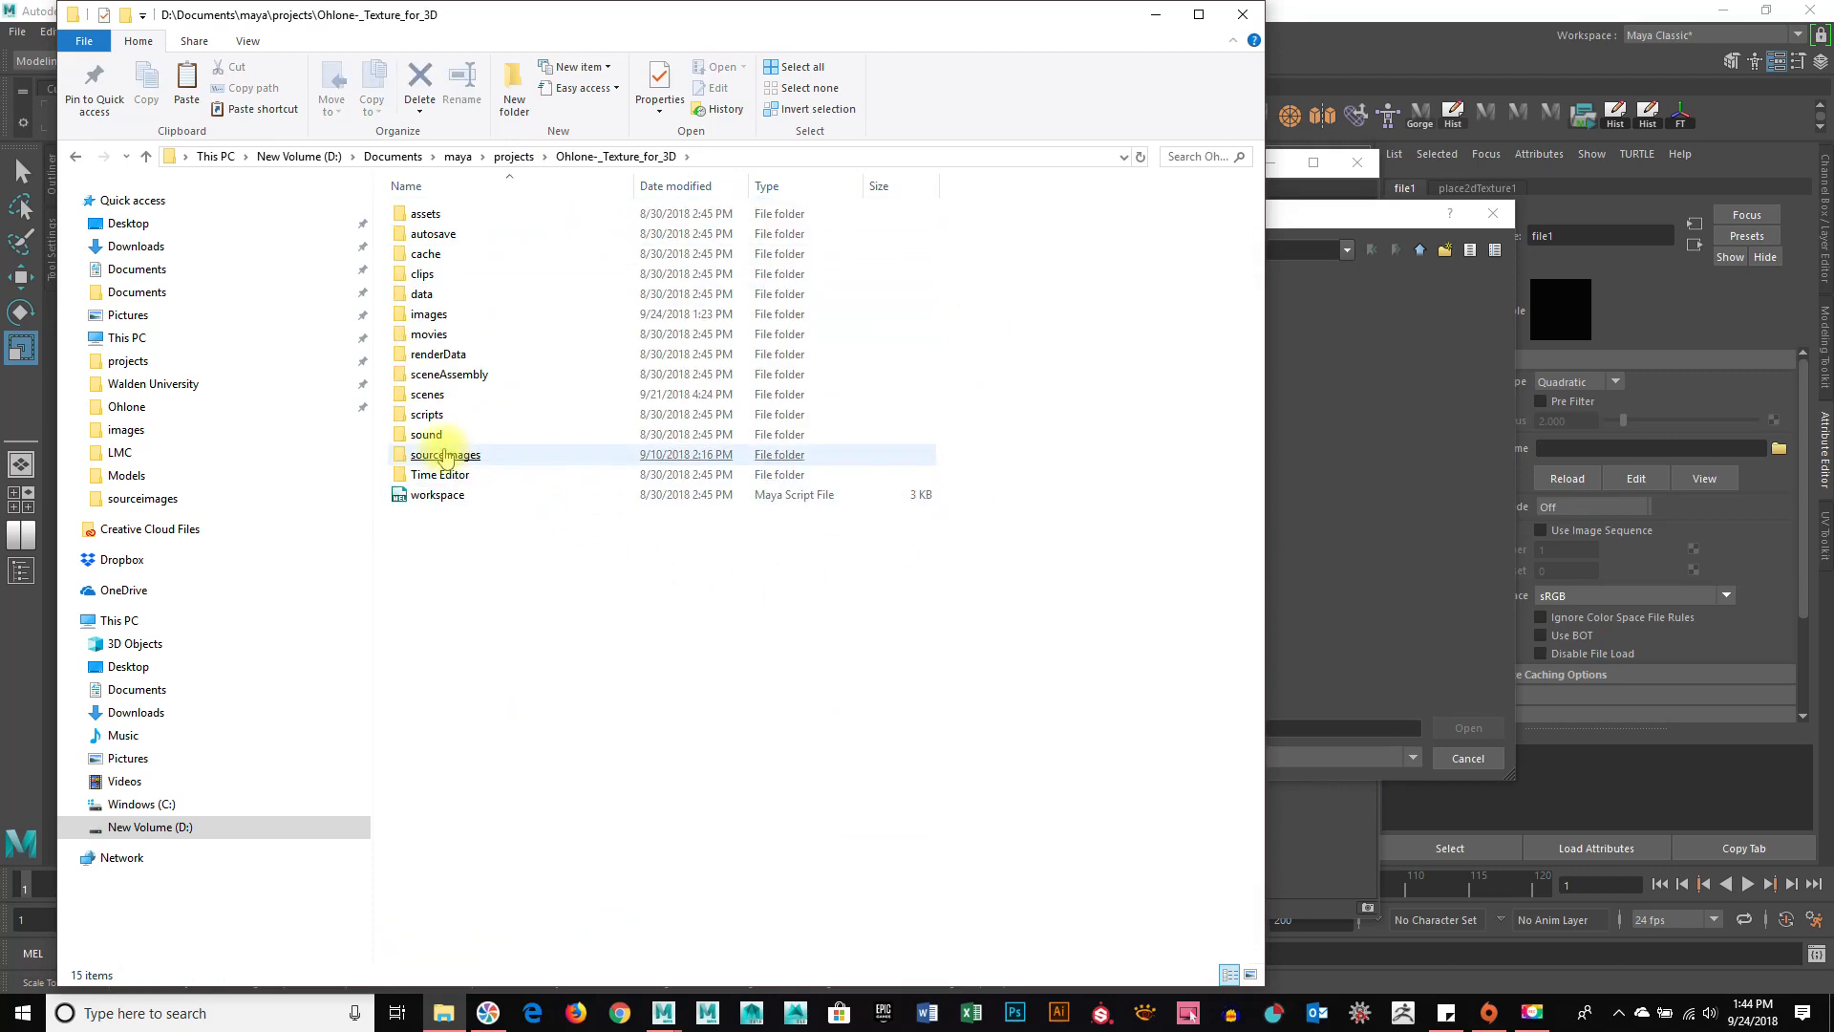
double_click(468, 454)
right_click(522, 369)
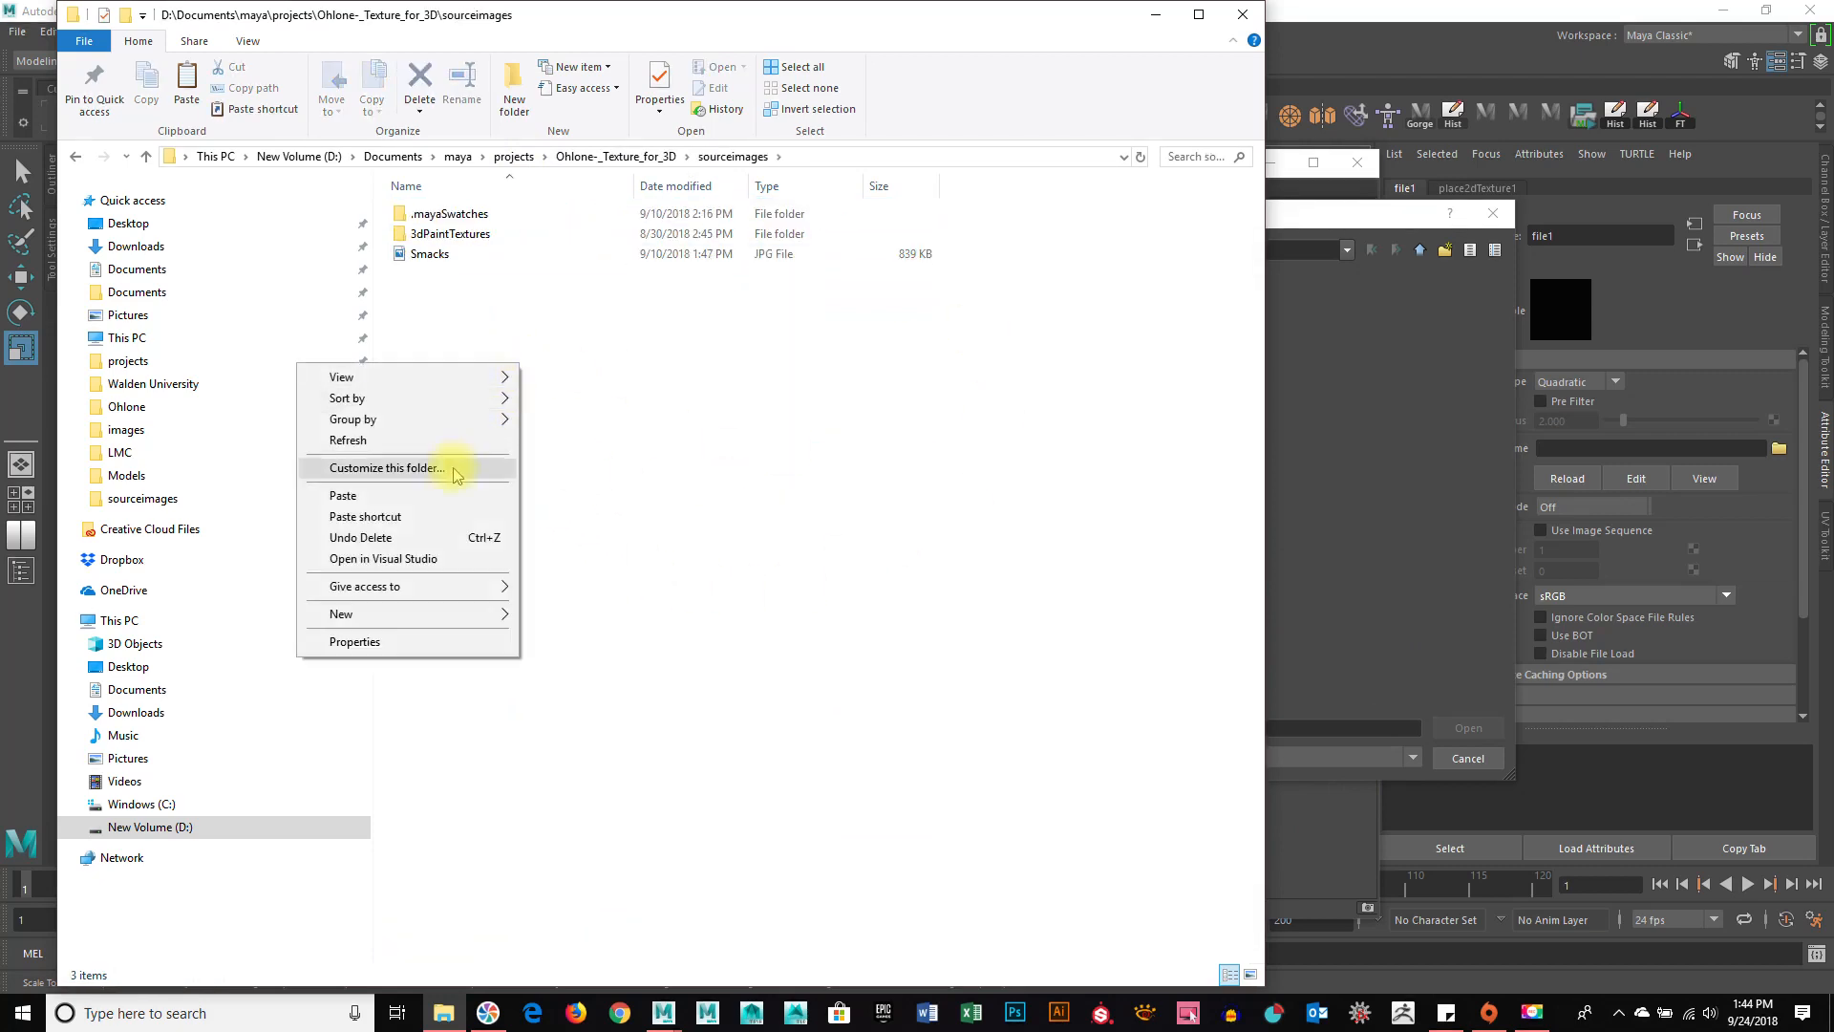
left_click(438, 495)
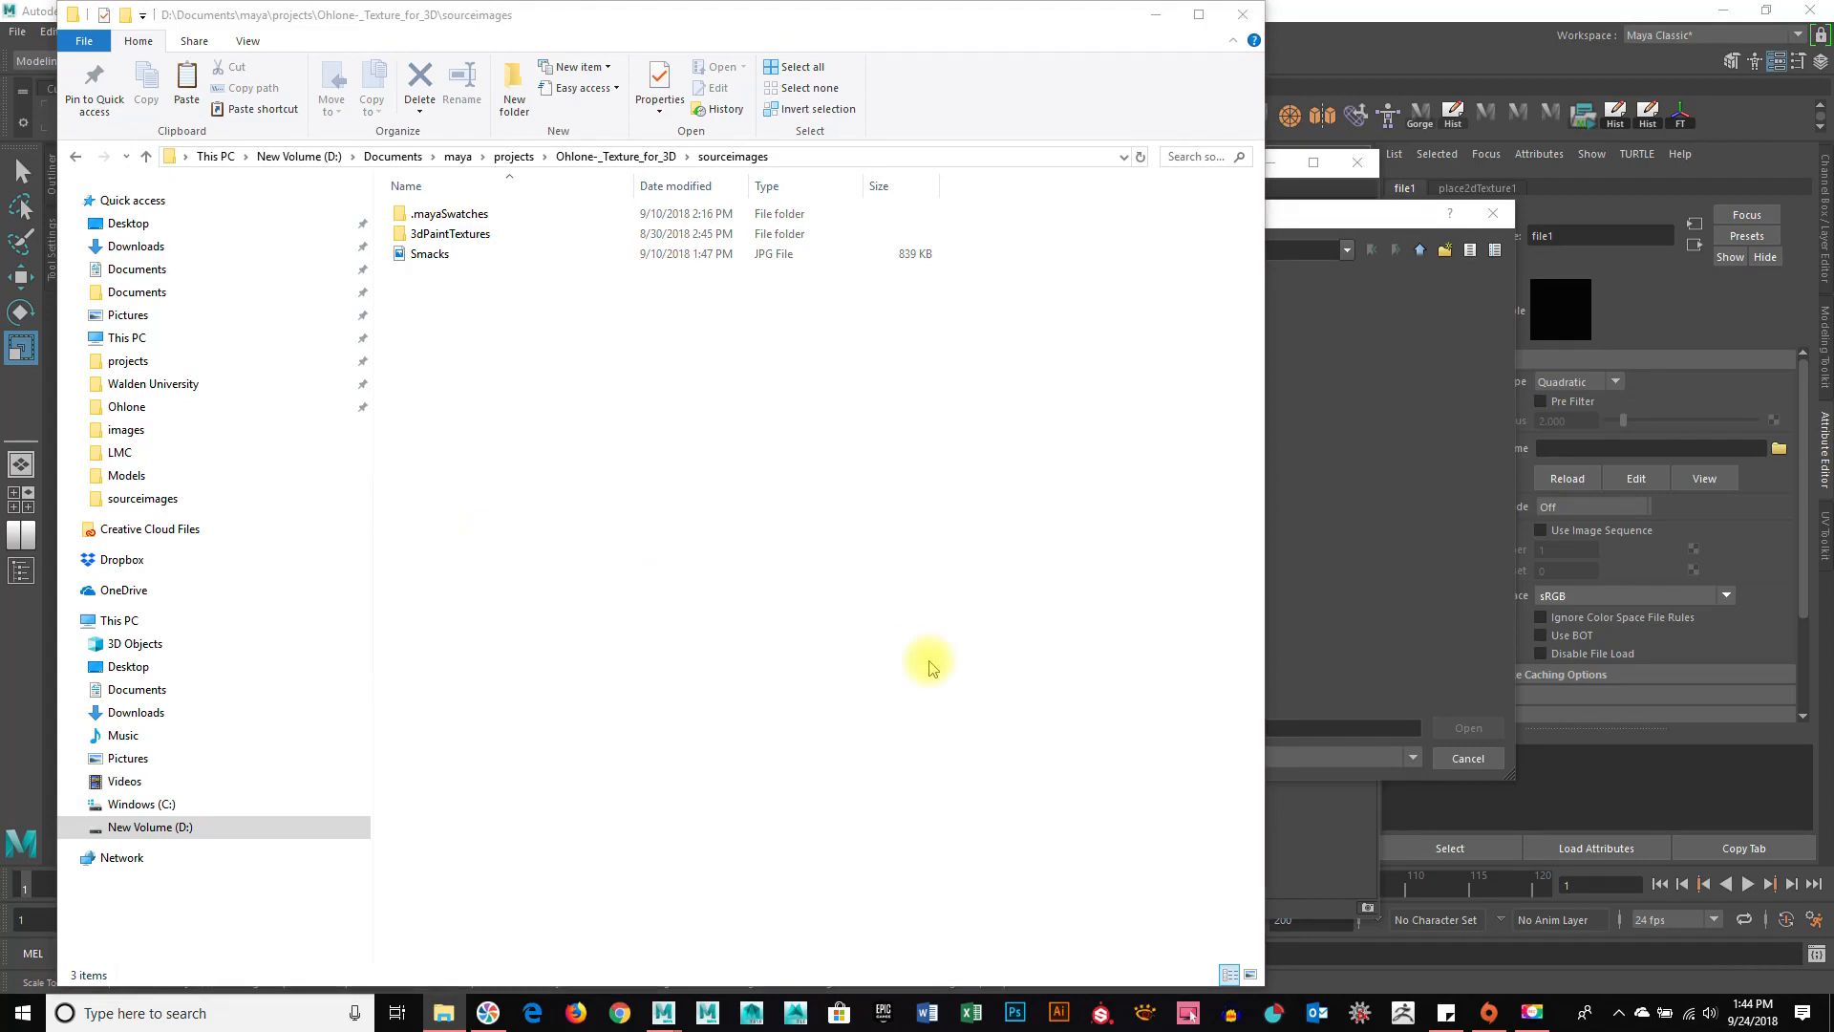
Return to Maya and load Ridgecrest_Road_4k_Bg.jpg as the image of the skydome's file texture.
left_click(1156, 21)
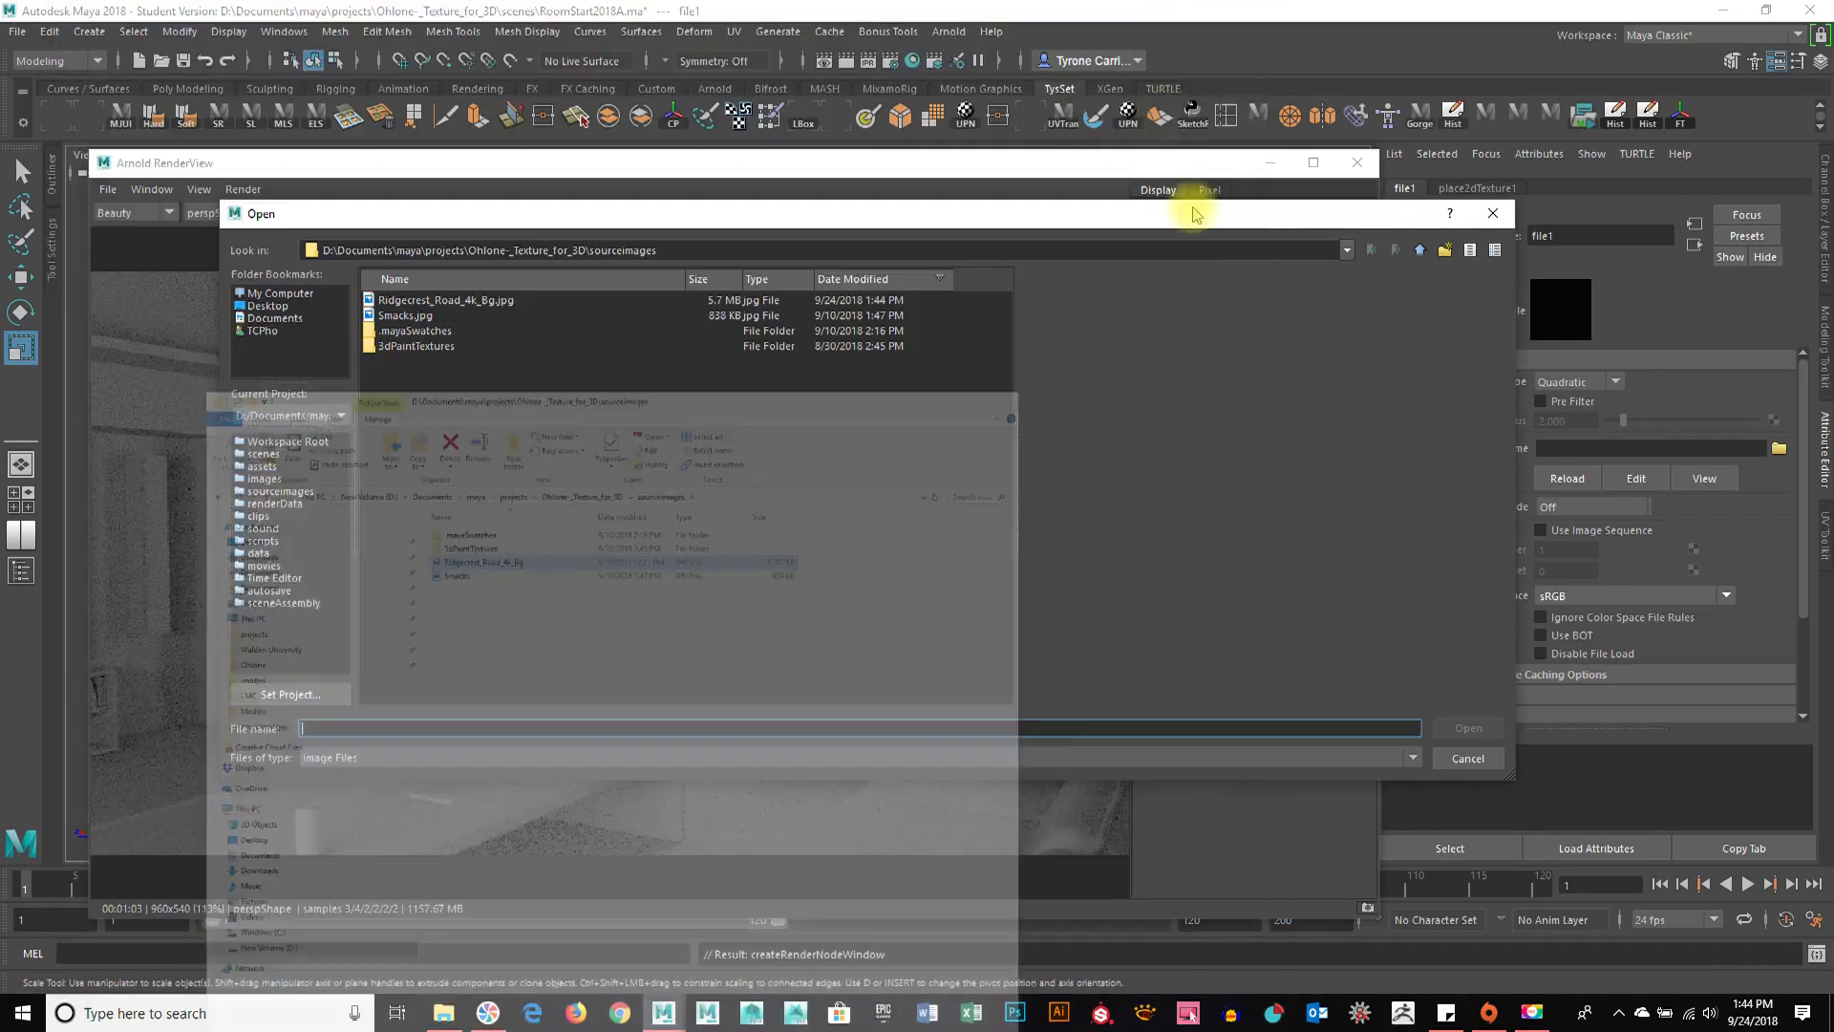
left_click(447, 299)
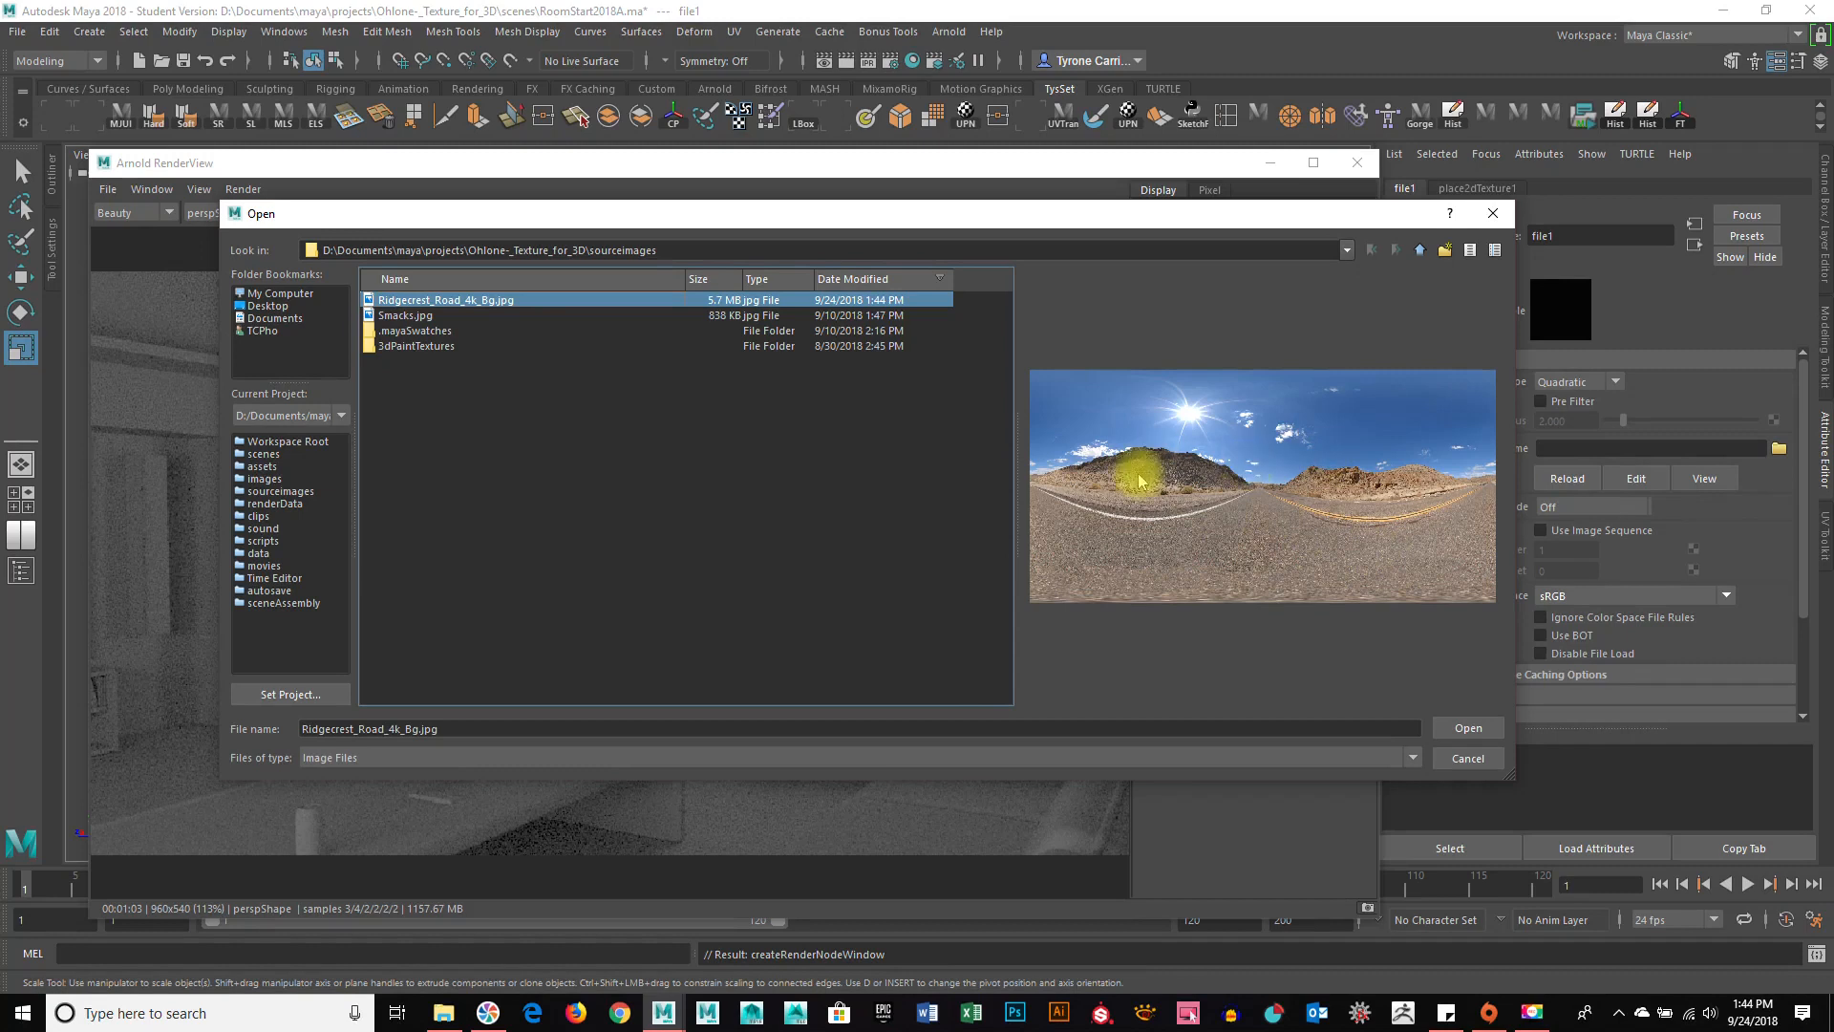
left_click(1469, 728)
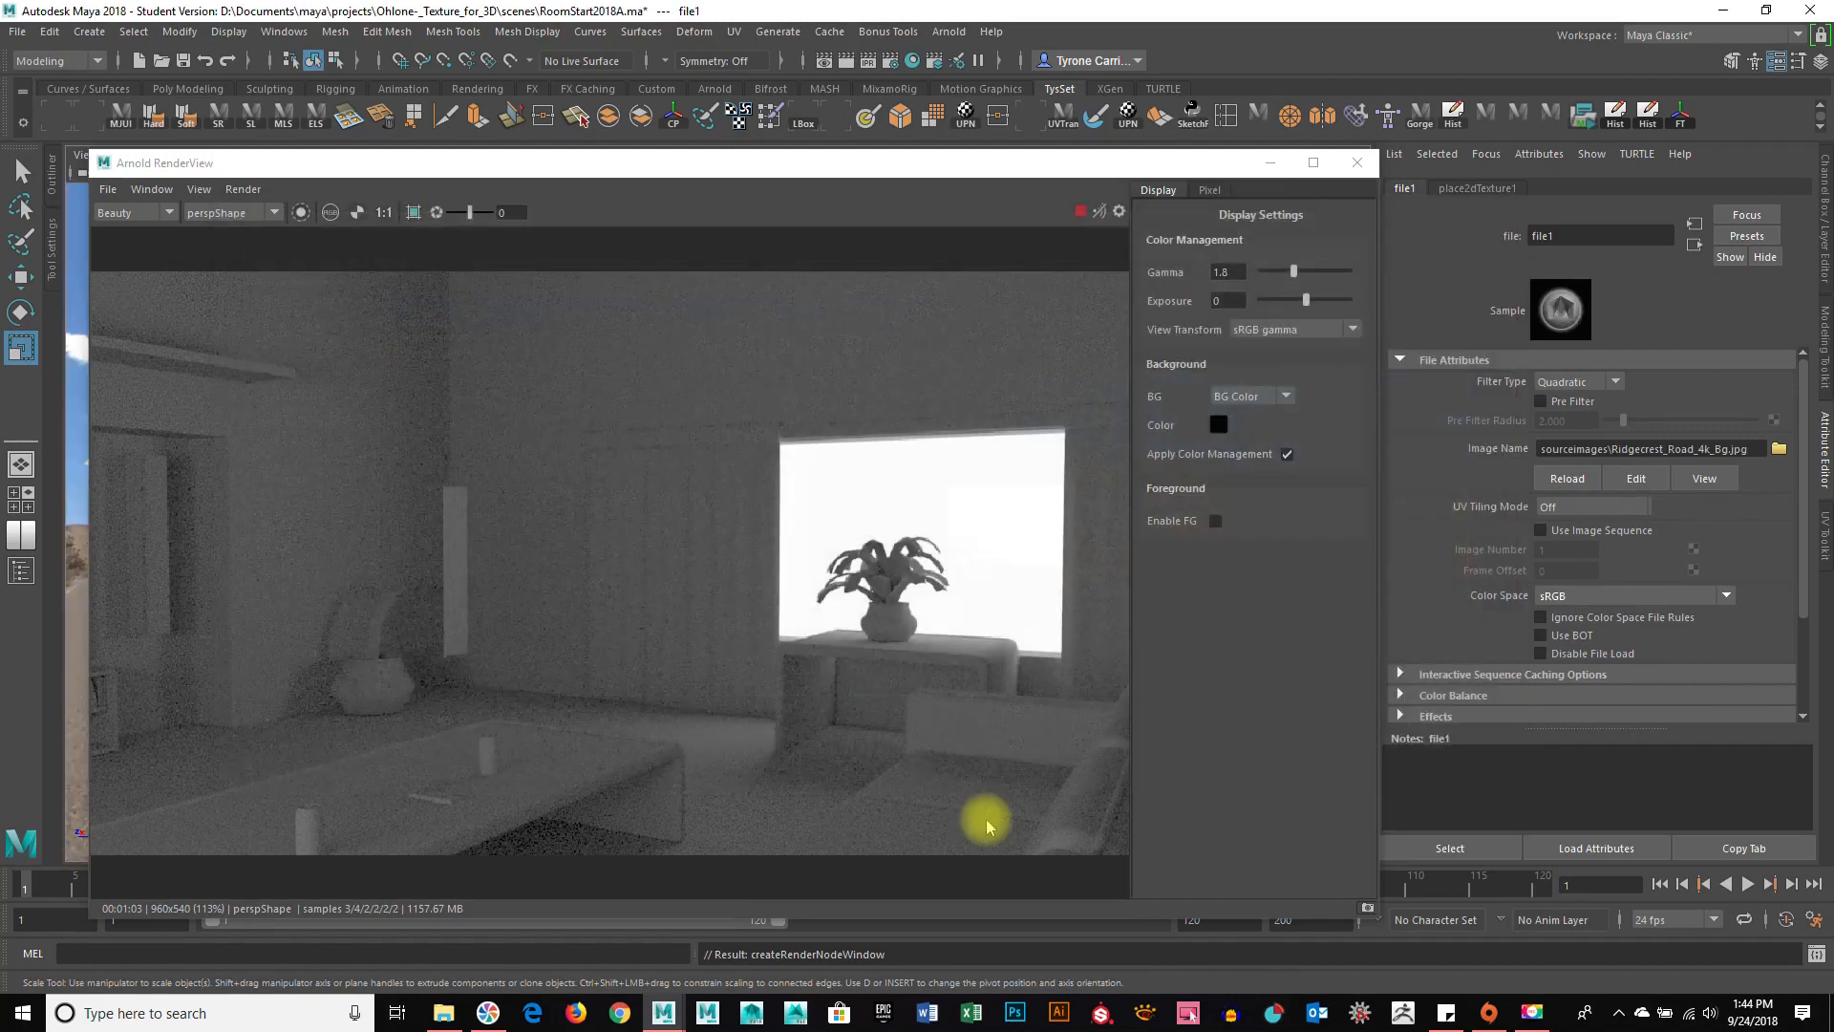
Examine the road panorama surrounding the house from several angles outside the walls and select the skydome light.
left_click_drag(1019, 163, 1118, 745)
left_click_drag(1064, 573, 1049, 535, "alt")
right_click_drag(877, 549, 1190, 550, "alt")
left_click_drag(1191, 551, 974, 556, "alt")
right_click_drag(974, 556, 1142, 578, "alt")
left_click_drag(1142, 578, 1077, 573, "alt")
right_click_drag(1077, 573, 599, 580, "alt")
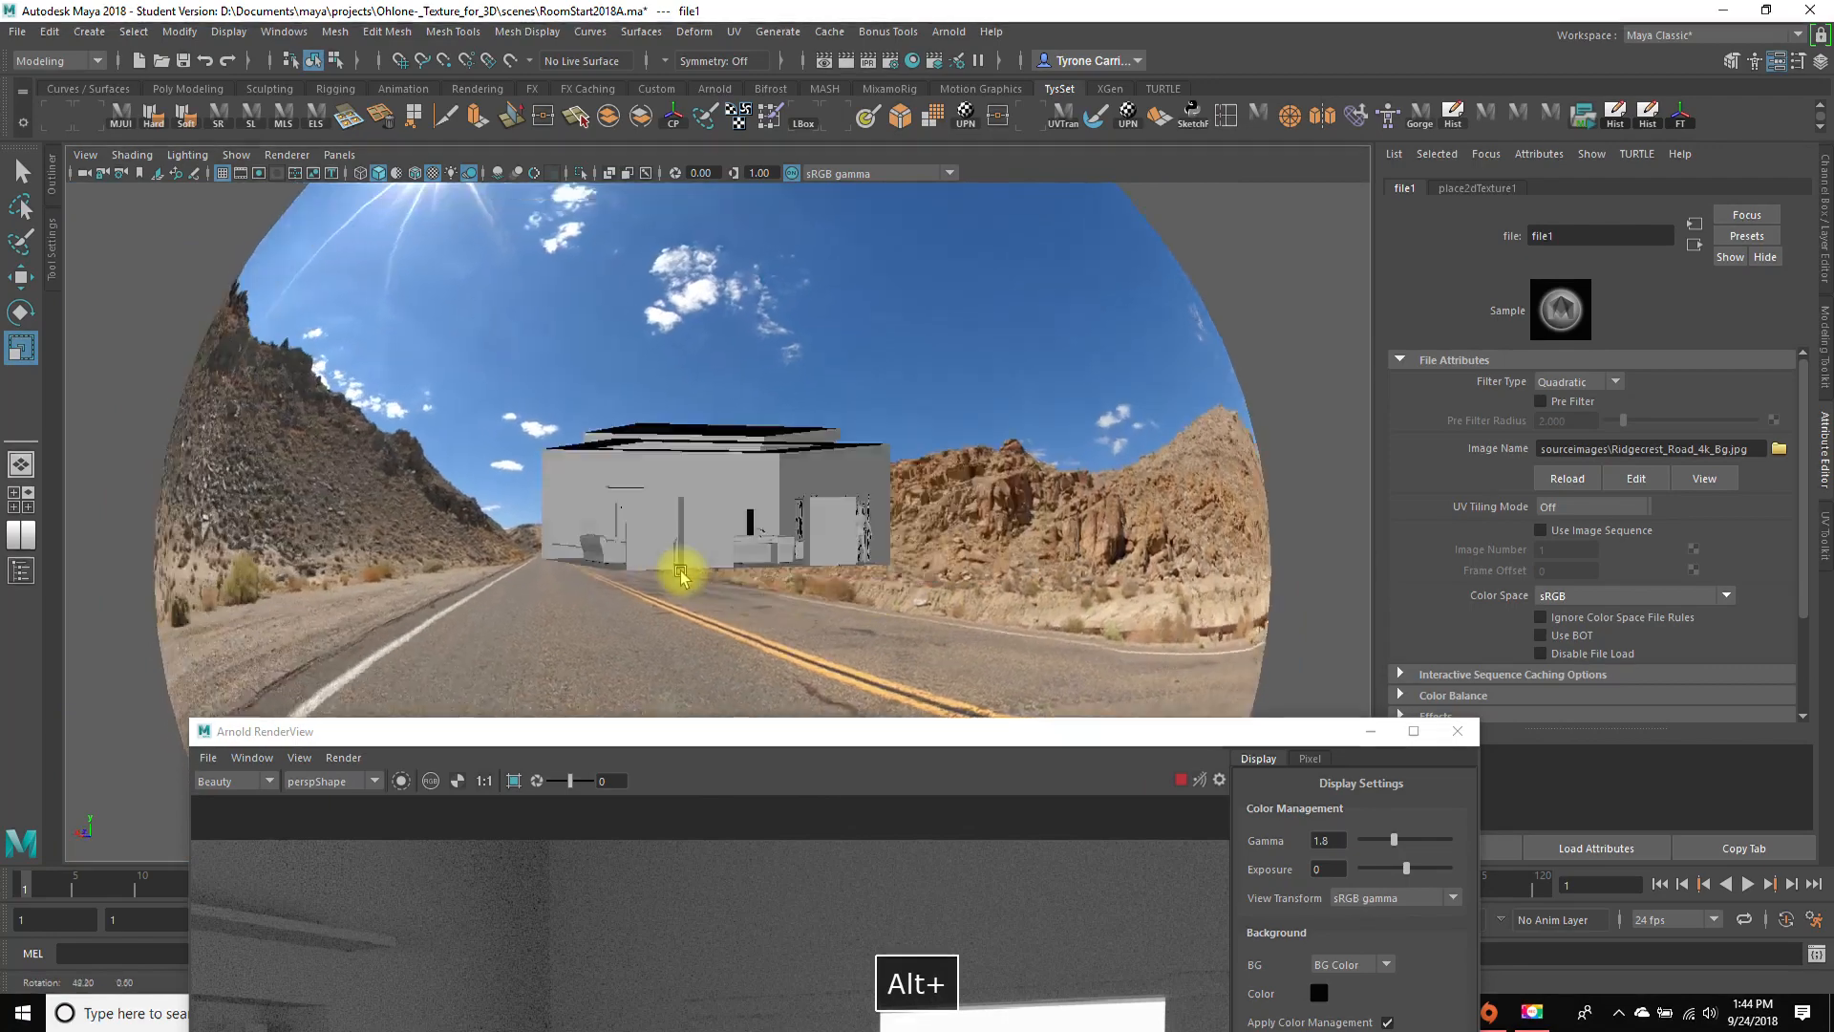
left_click(974, 397)
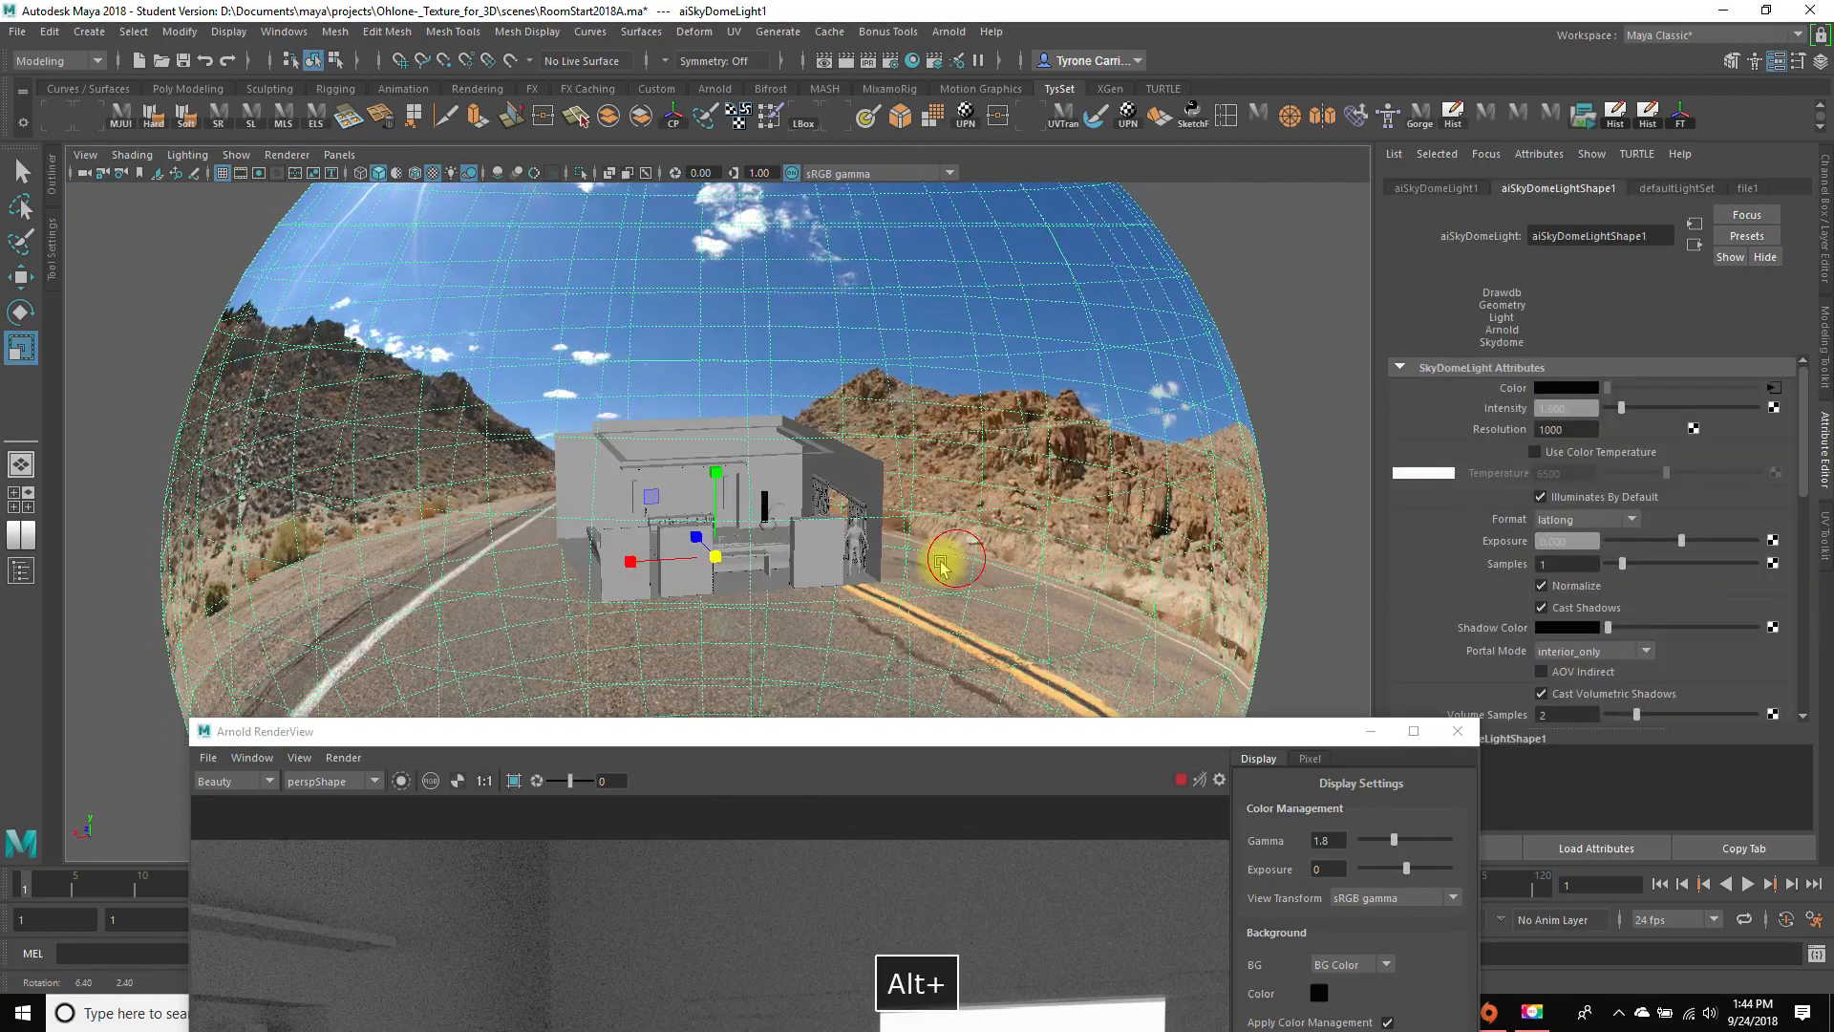
Rotate the skydome light around its vertical axis to change the scenery seen through the room's window.
left_click_drag(955, 542, 1027, 554, "alt")
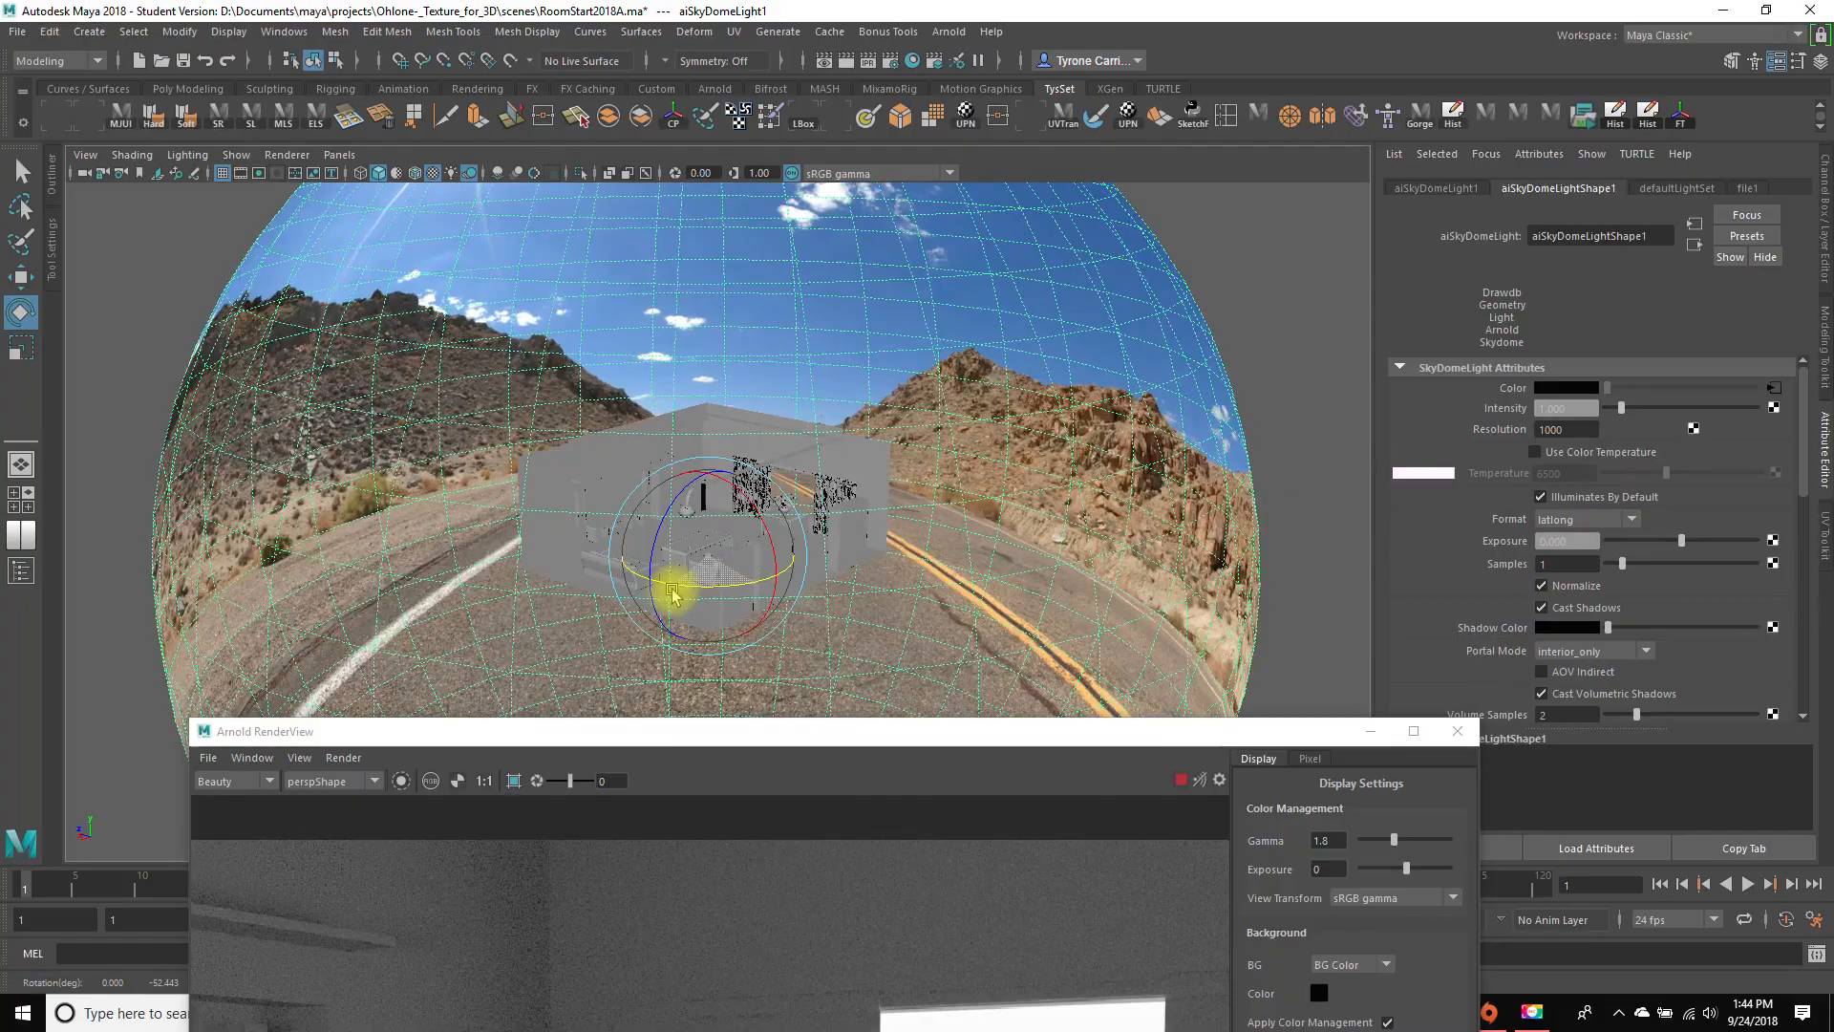
left_click_drag(774, 576, 979, 584)
right_click_drag(758, 532, 844, 517, "alt")
left_click_drag(843, 517, 970, 564, "alt")
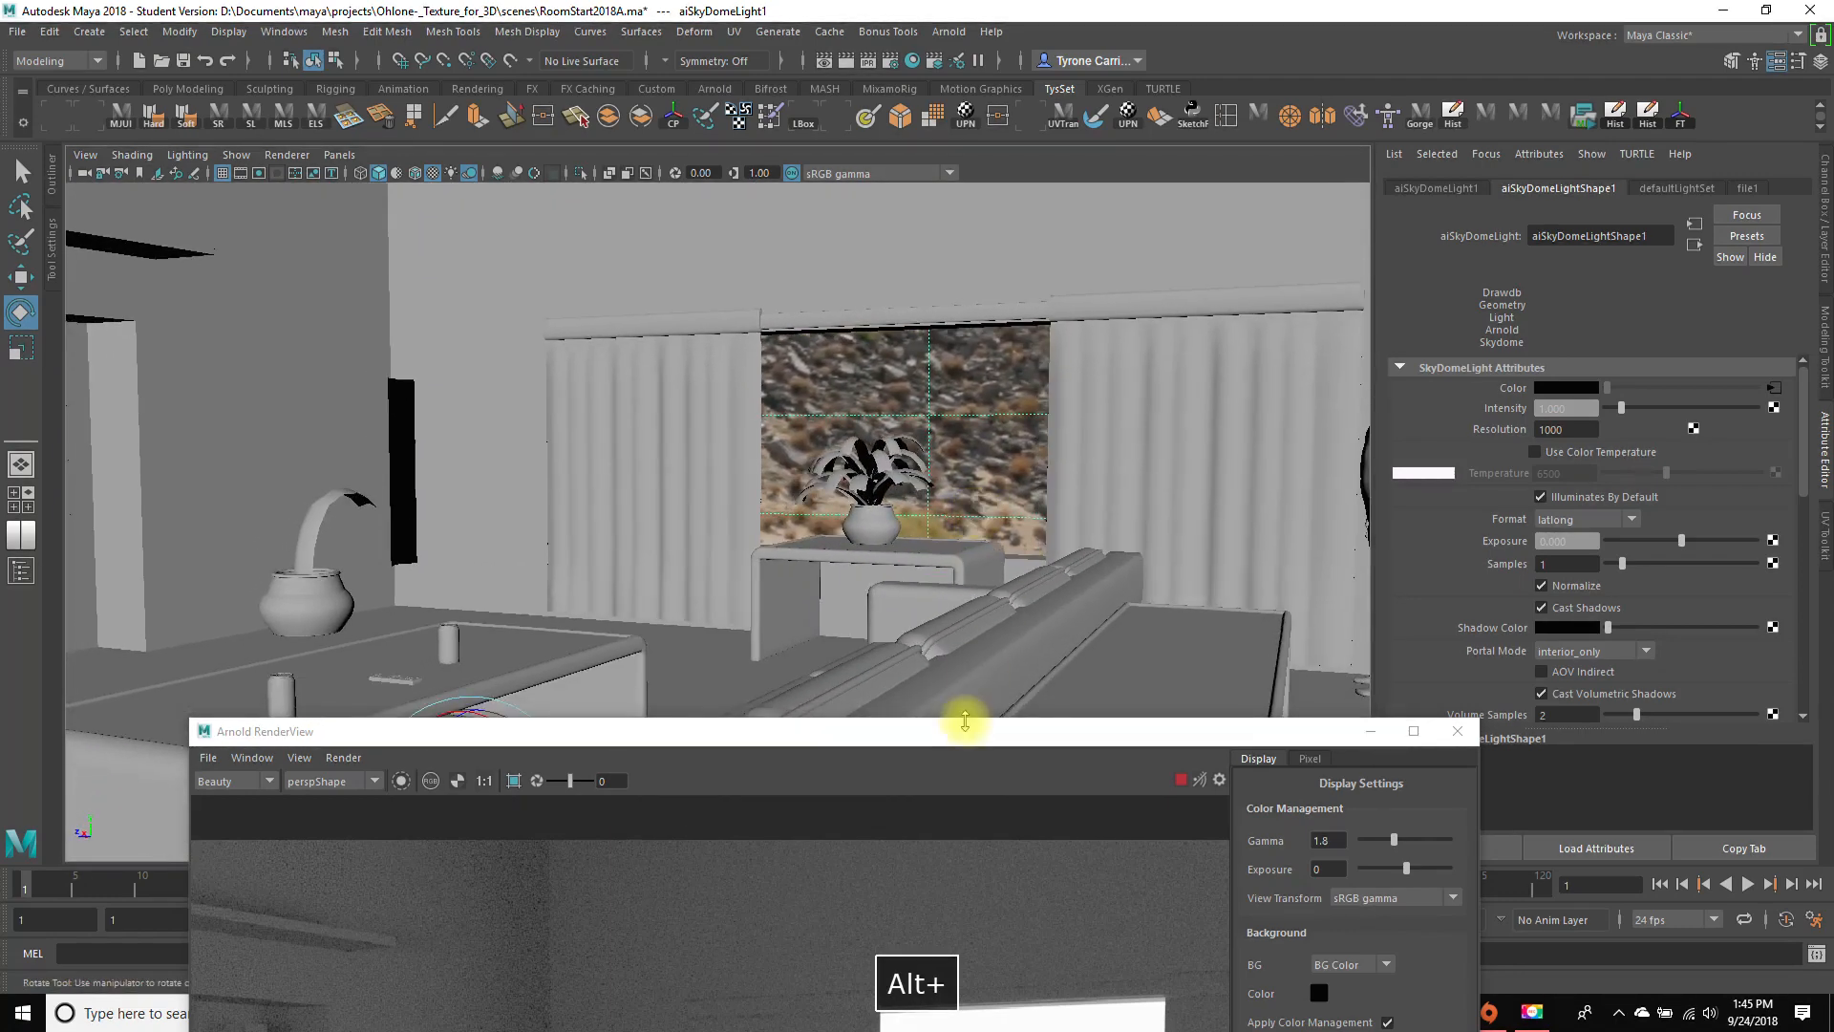
Reopen the Arnold RenderView to render the interior, with display gamma 1.63 and exposure 0.96.
left_click_drag(966, 720, 965, 212)
left_click_drag(941, 296, 1443, 509)
left_click(1454, 509)
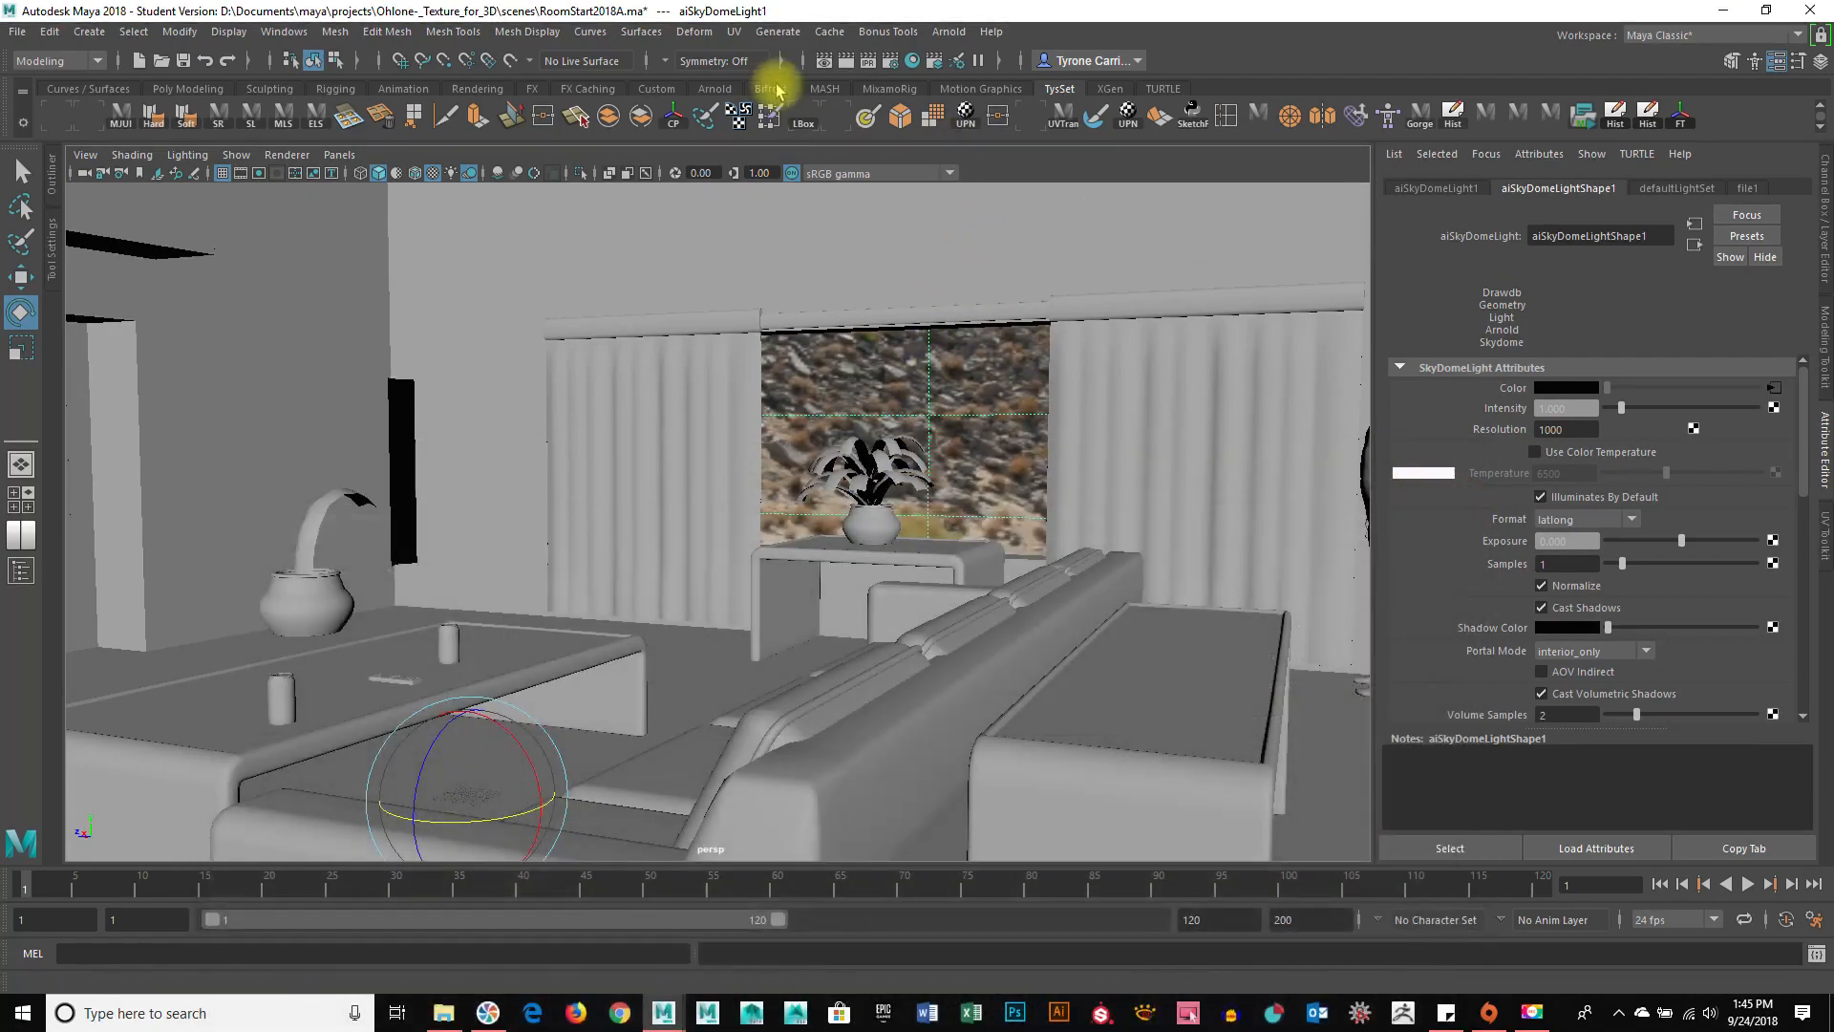
left_click(949, 32)
left_click(961, 75)
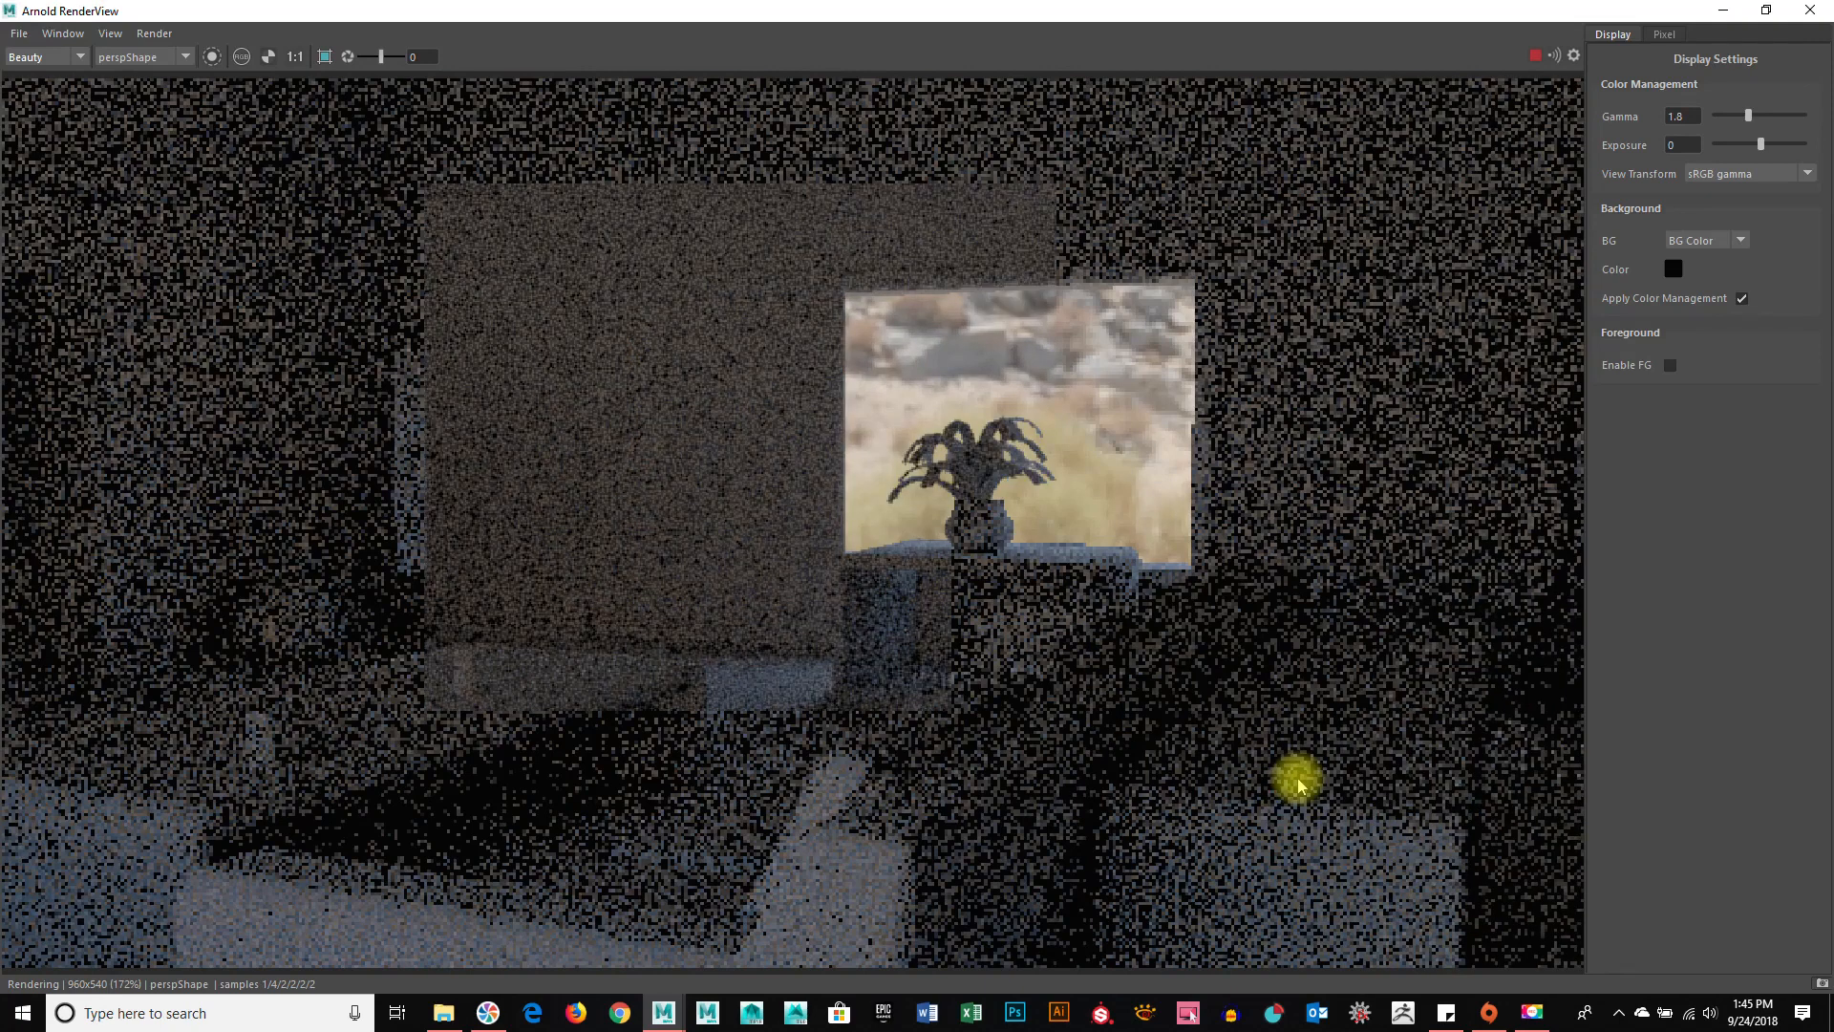
mouse_move(1751, 117)
left_mouse_down()
mouse_move(1734, 117)
mouse_move(1769, 145)
left_mouse_up()
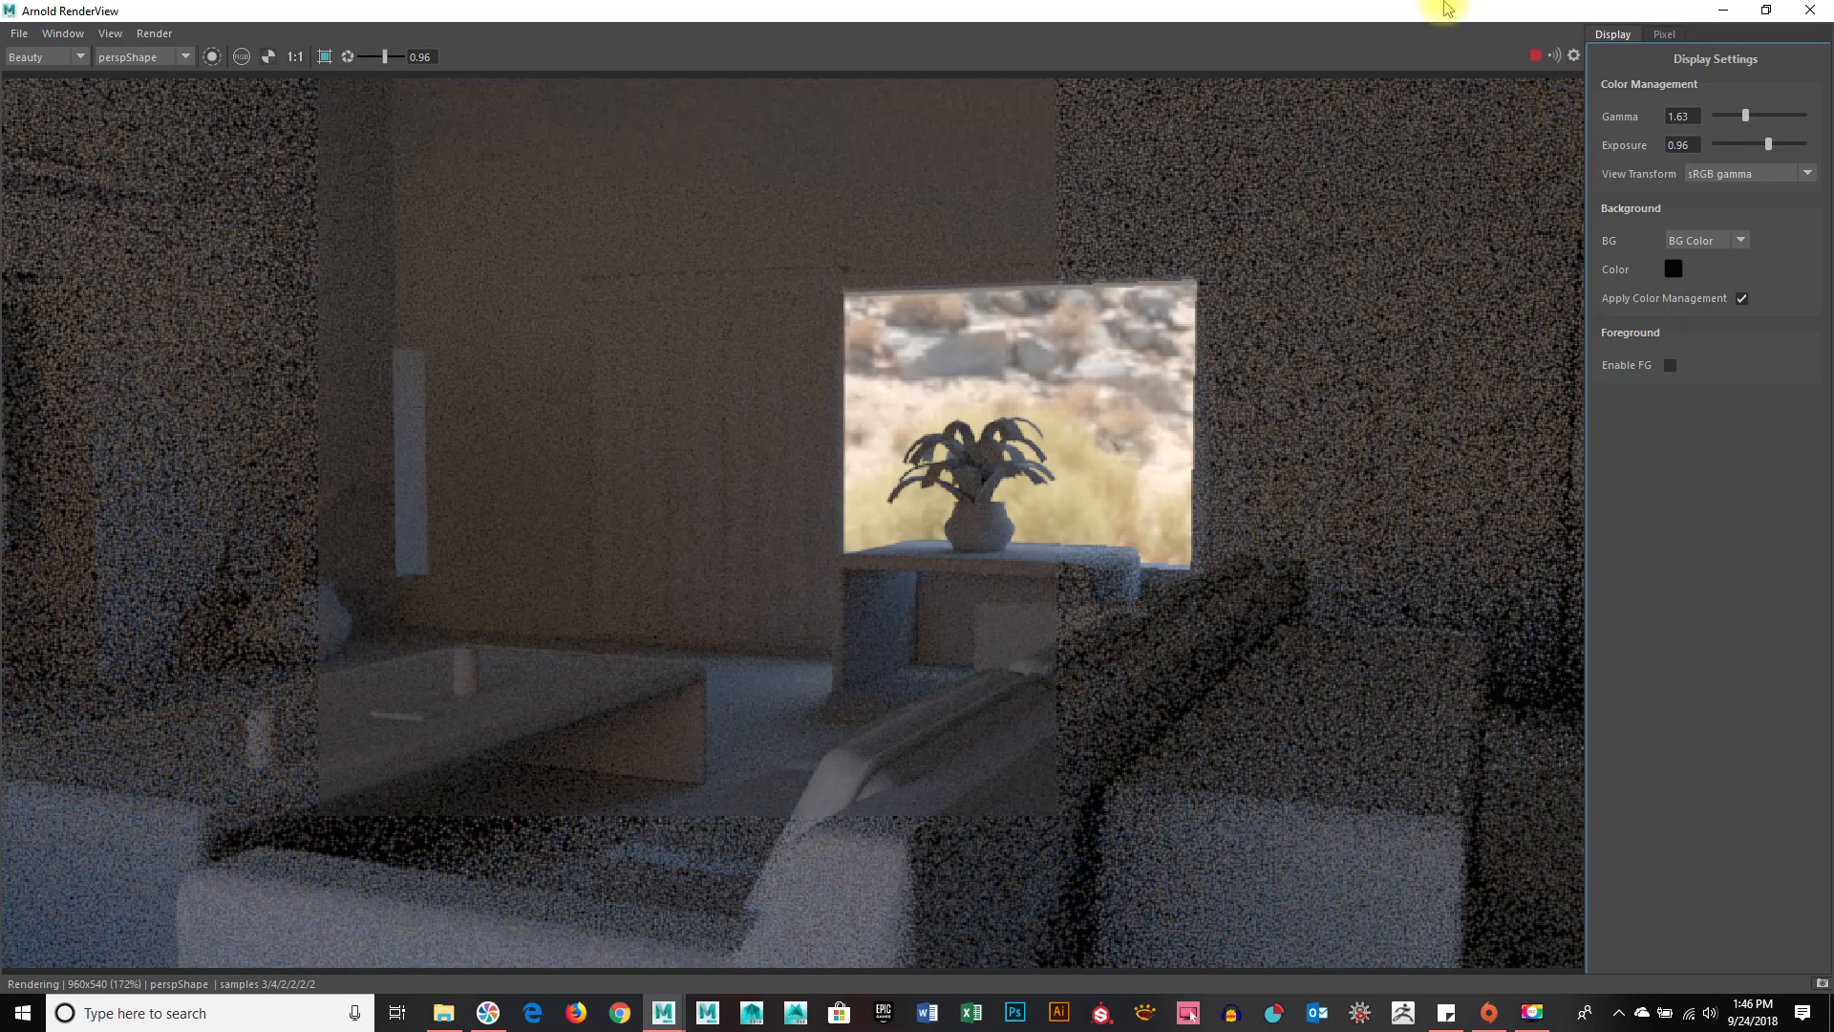
Shrink the Arnold RenderView window and place it so the interior stays visible in the viewport beside it.
left_click_drag(1436, 21, 1388, 73)
left_click_drag(1787, 44, 772, 331)
left_click_drag(391, 350, 547, 127)
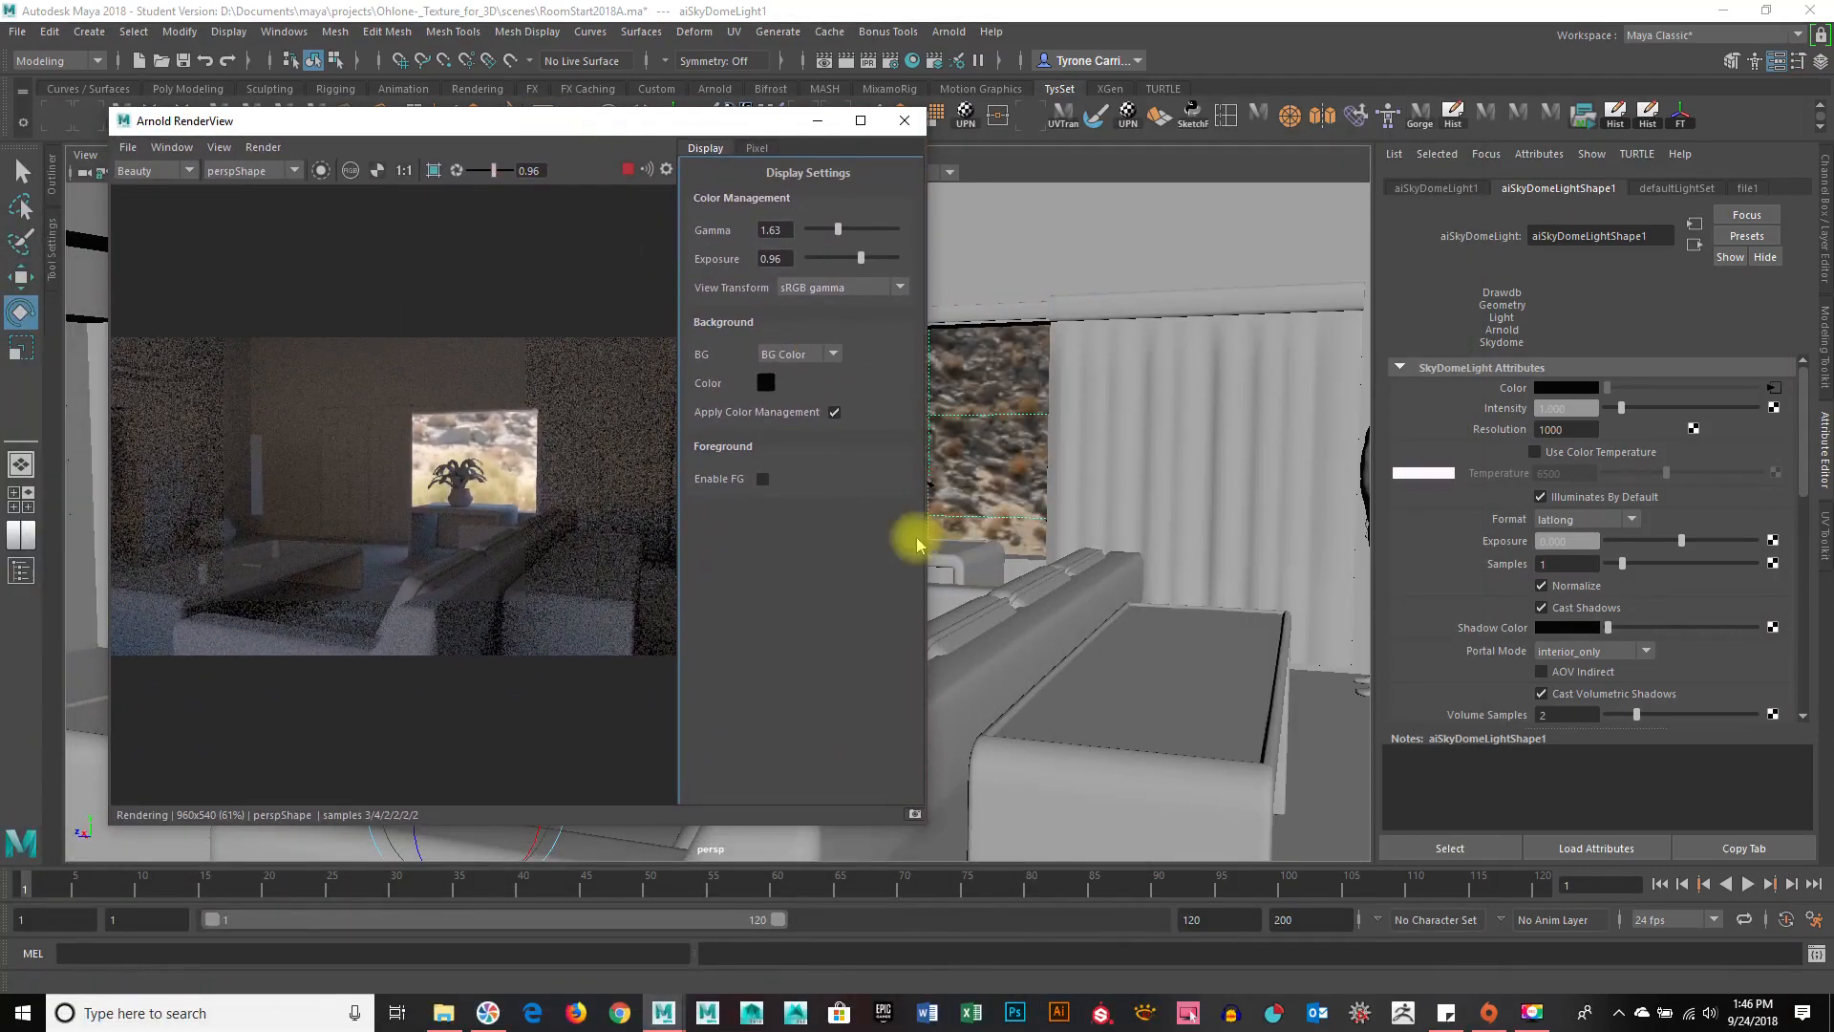
left_click_drag(552, 120, 1388, 105)
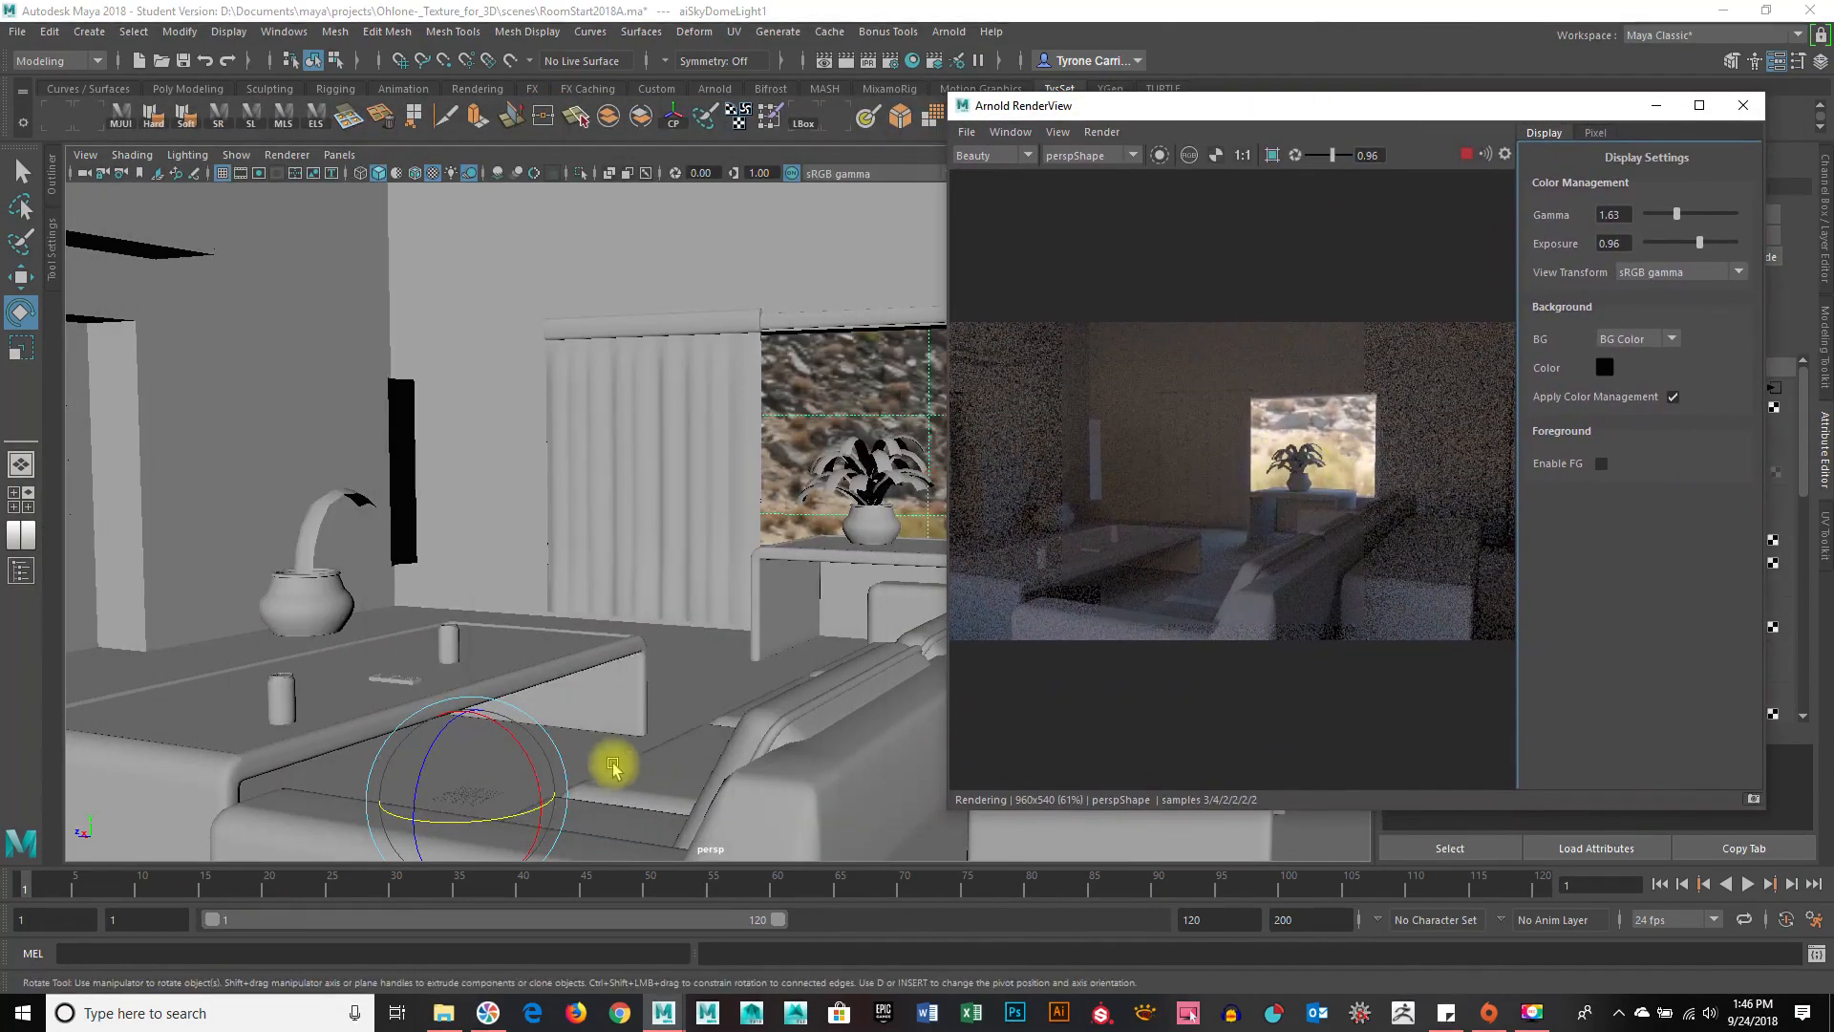
Try moving the skydome light vertically and undo the move.
key("w")
left_click_drag(467, 704, 463, 634)
left_click_drag(472, 704, 483, 795)
key("ctrl+z")
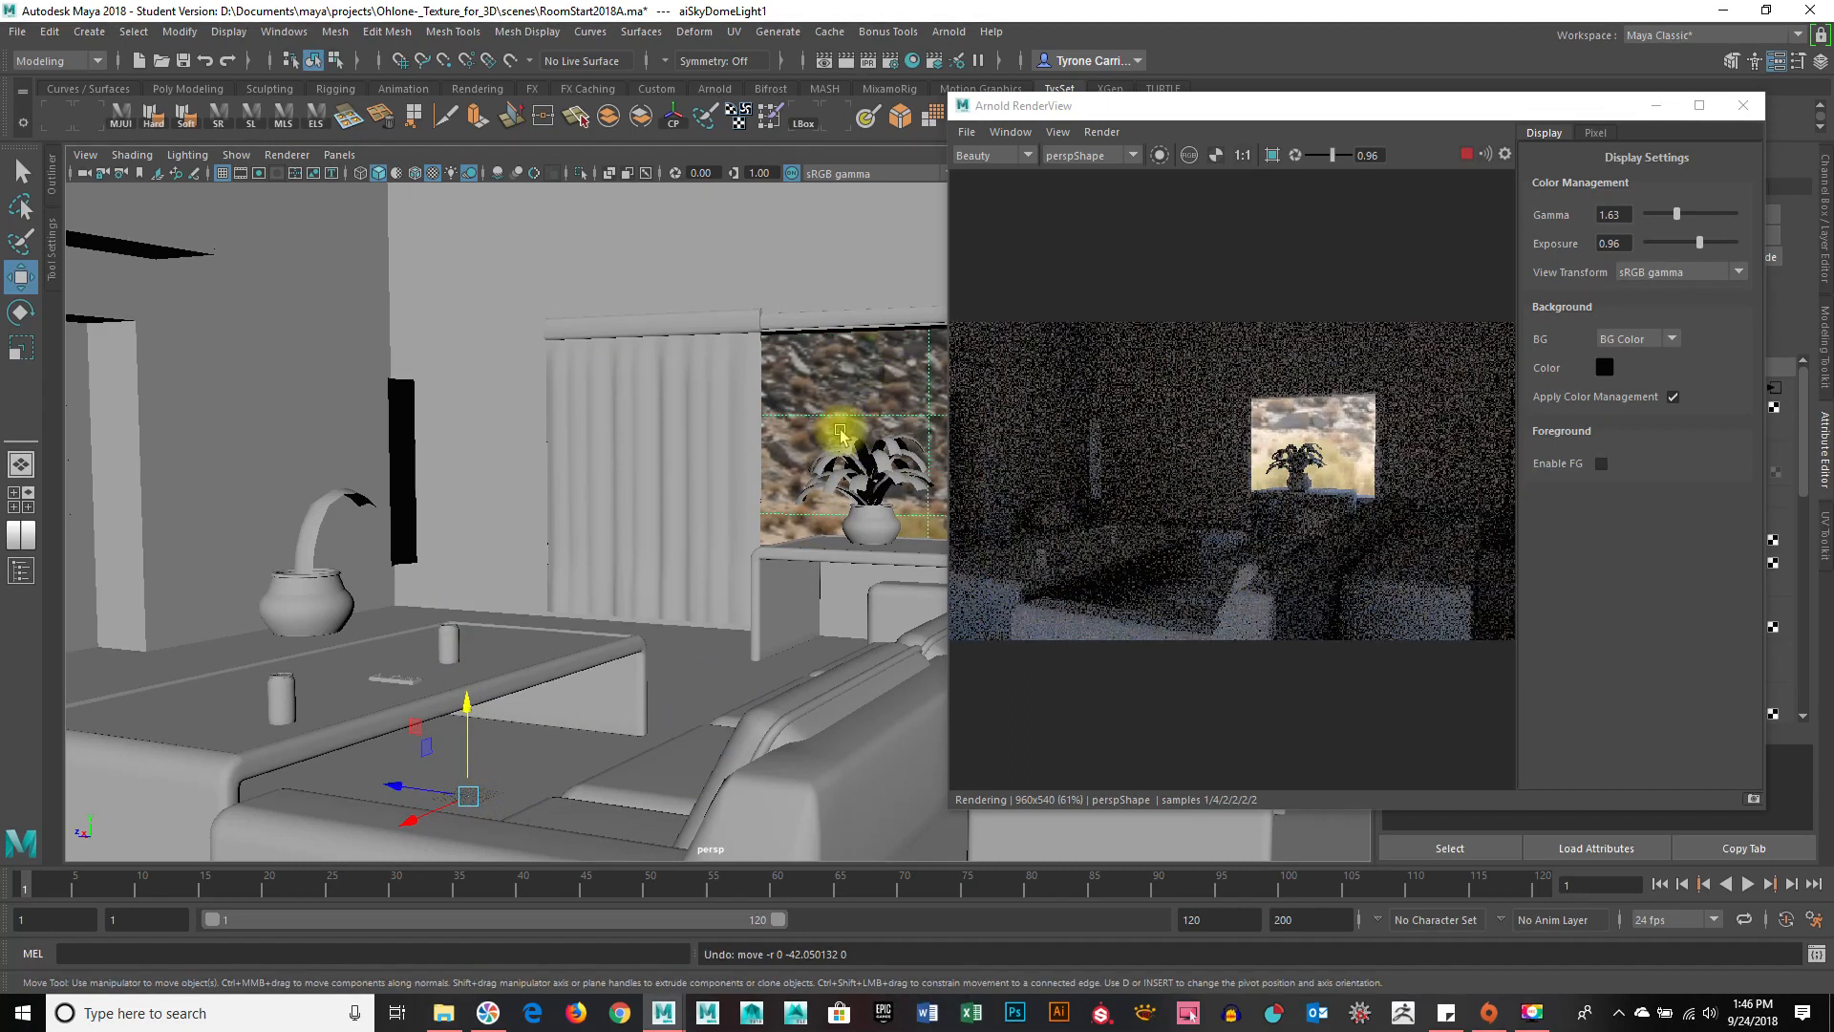
Scale the skydome light surrounding the house.
key("e")
key("r")
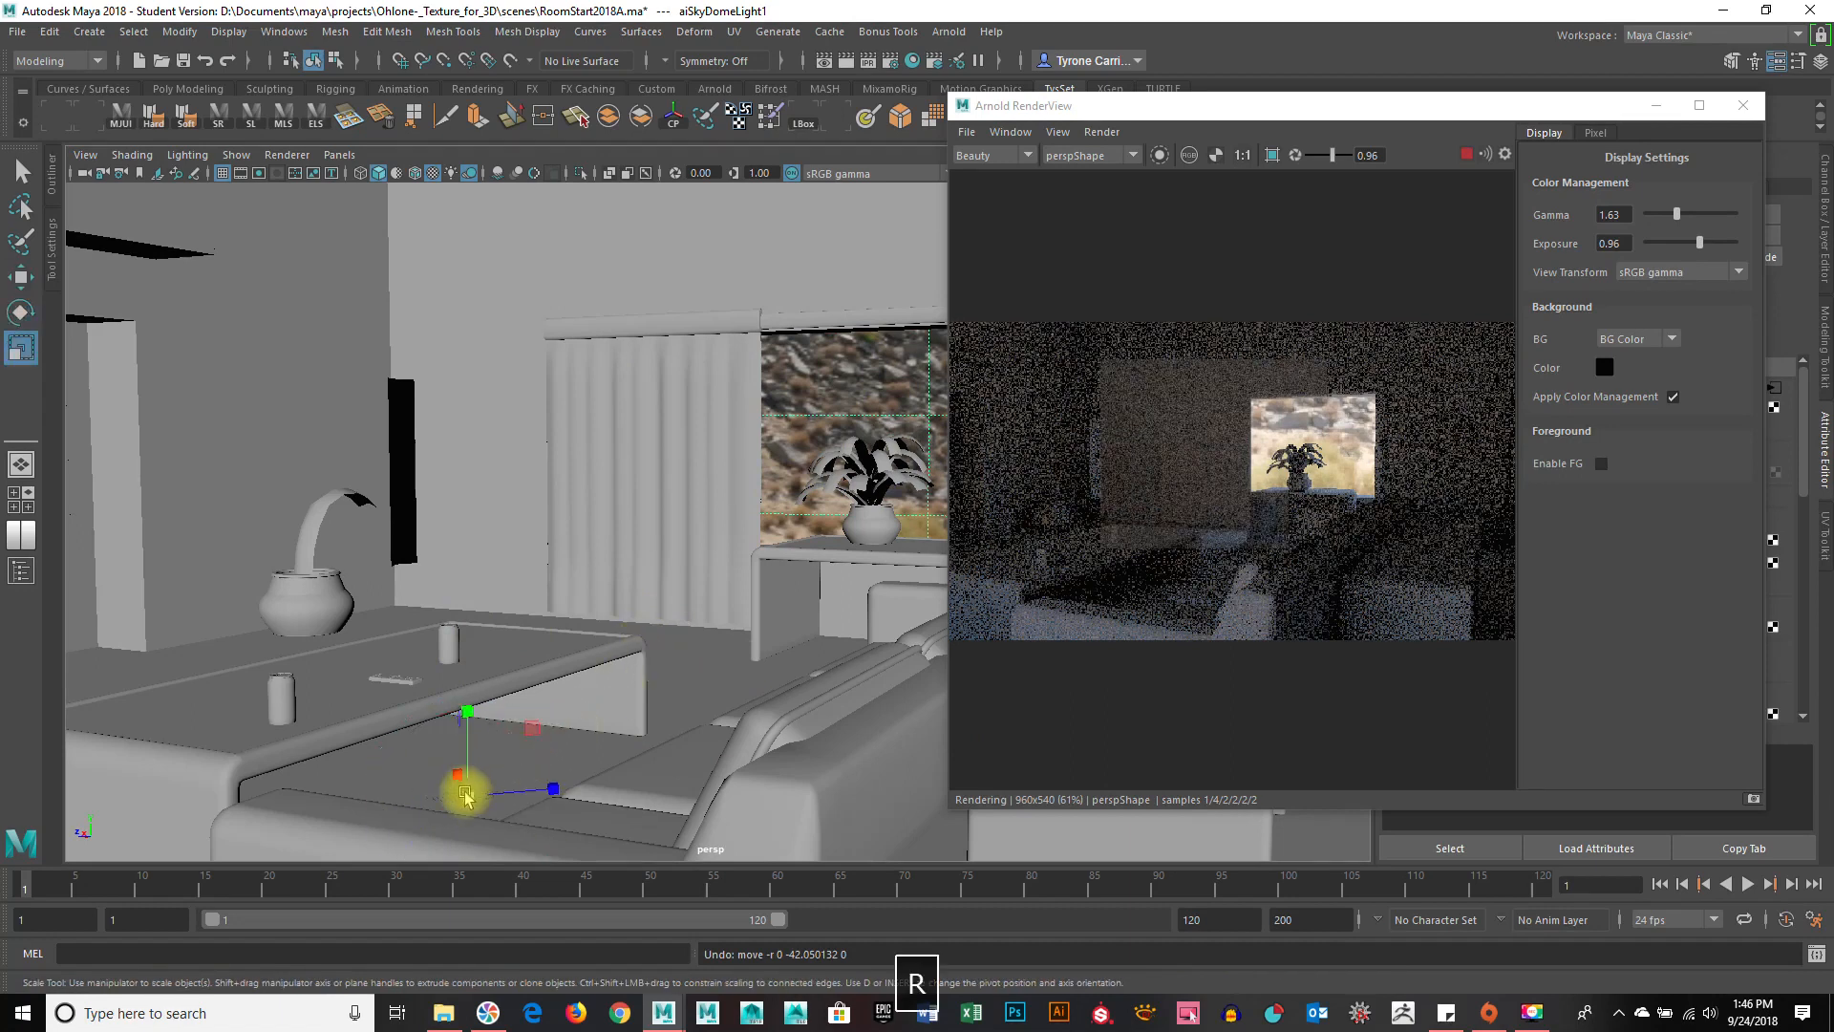
left_click_drag(572, 761, 727, 729)
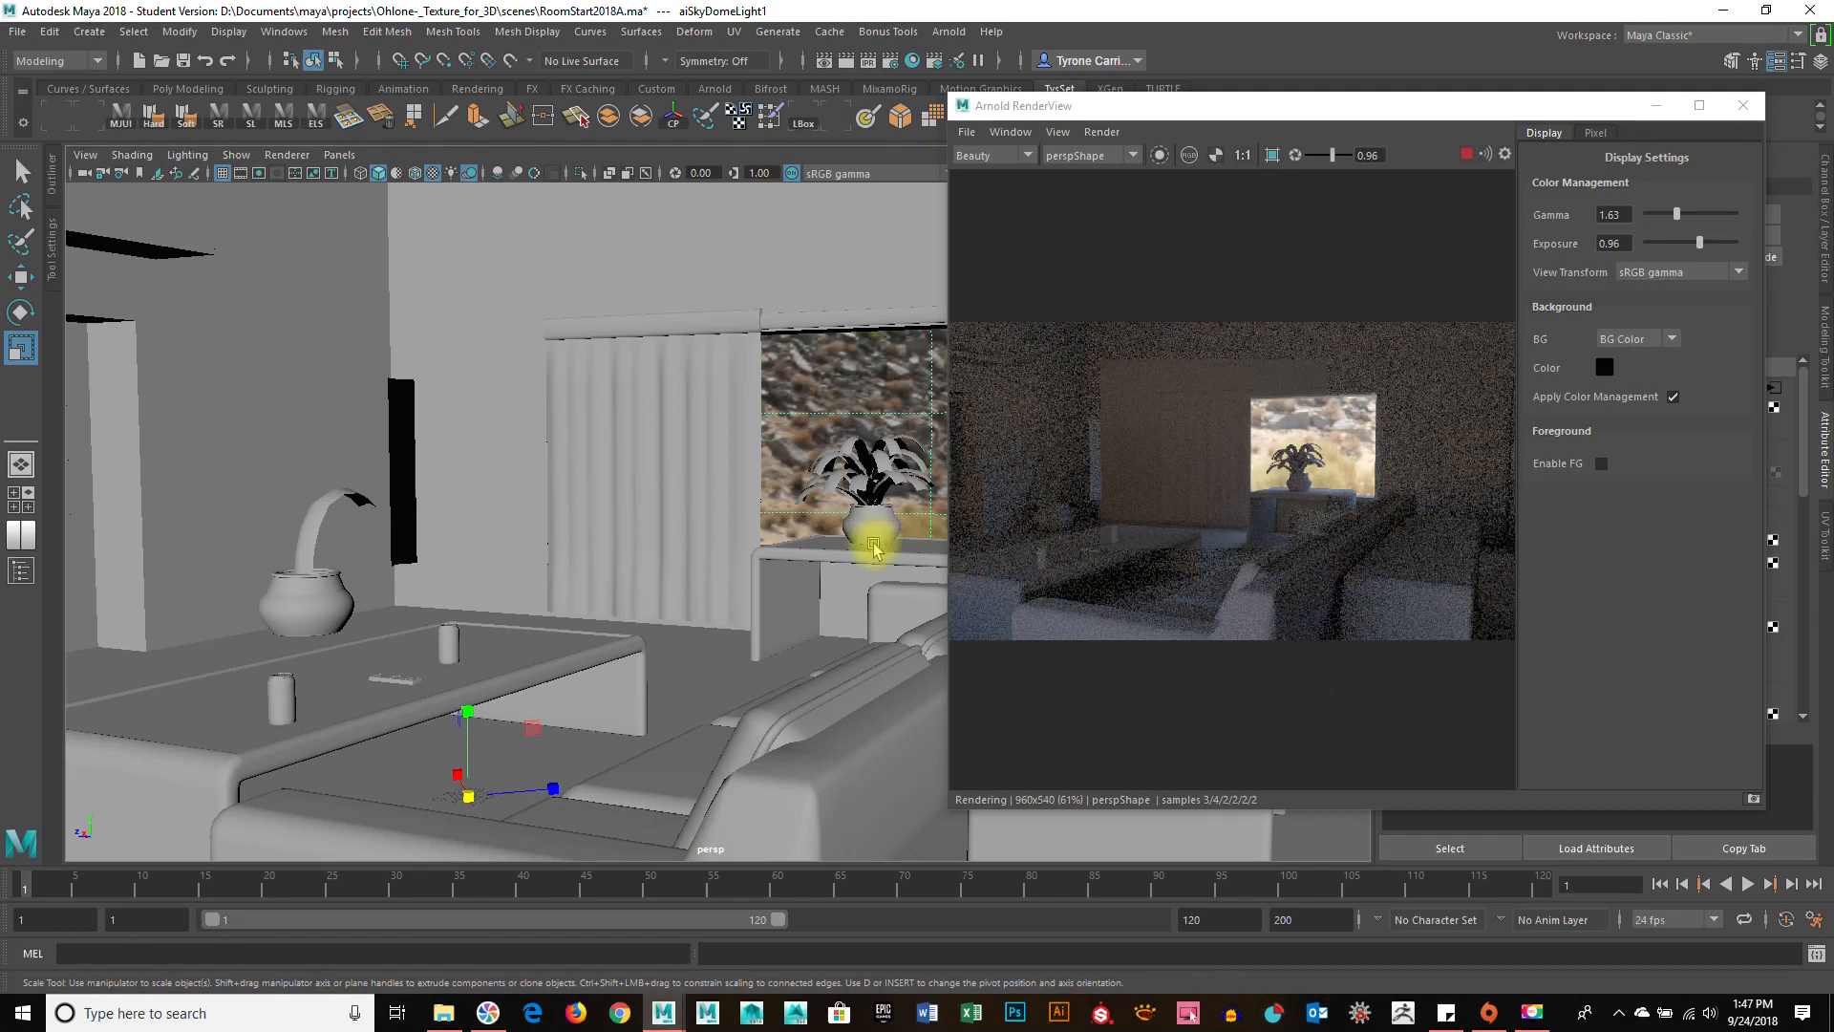
Assign a new Arnold aiStandardSurface material to the side table under the potted plant by the window.
left_click(902, 558)
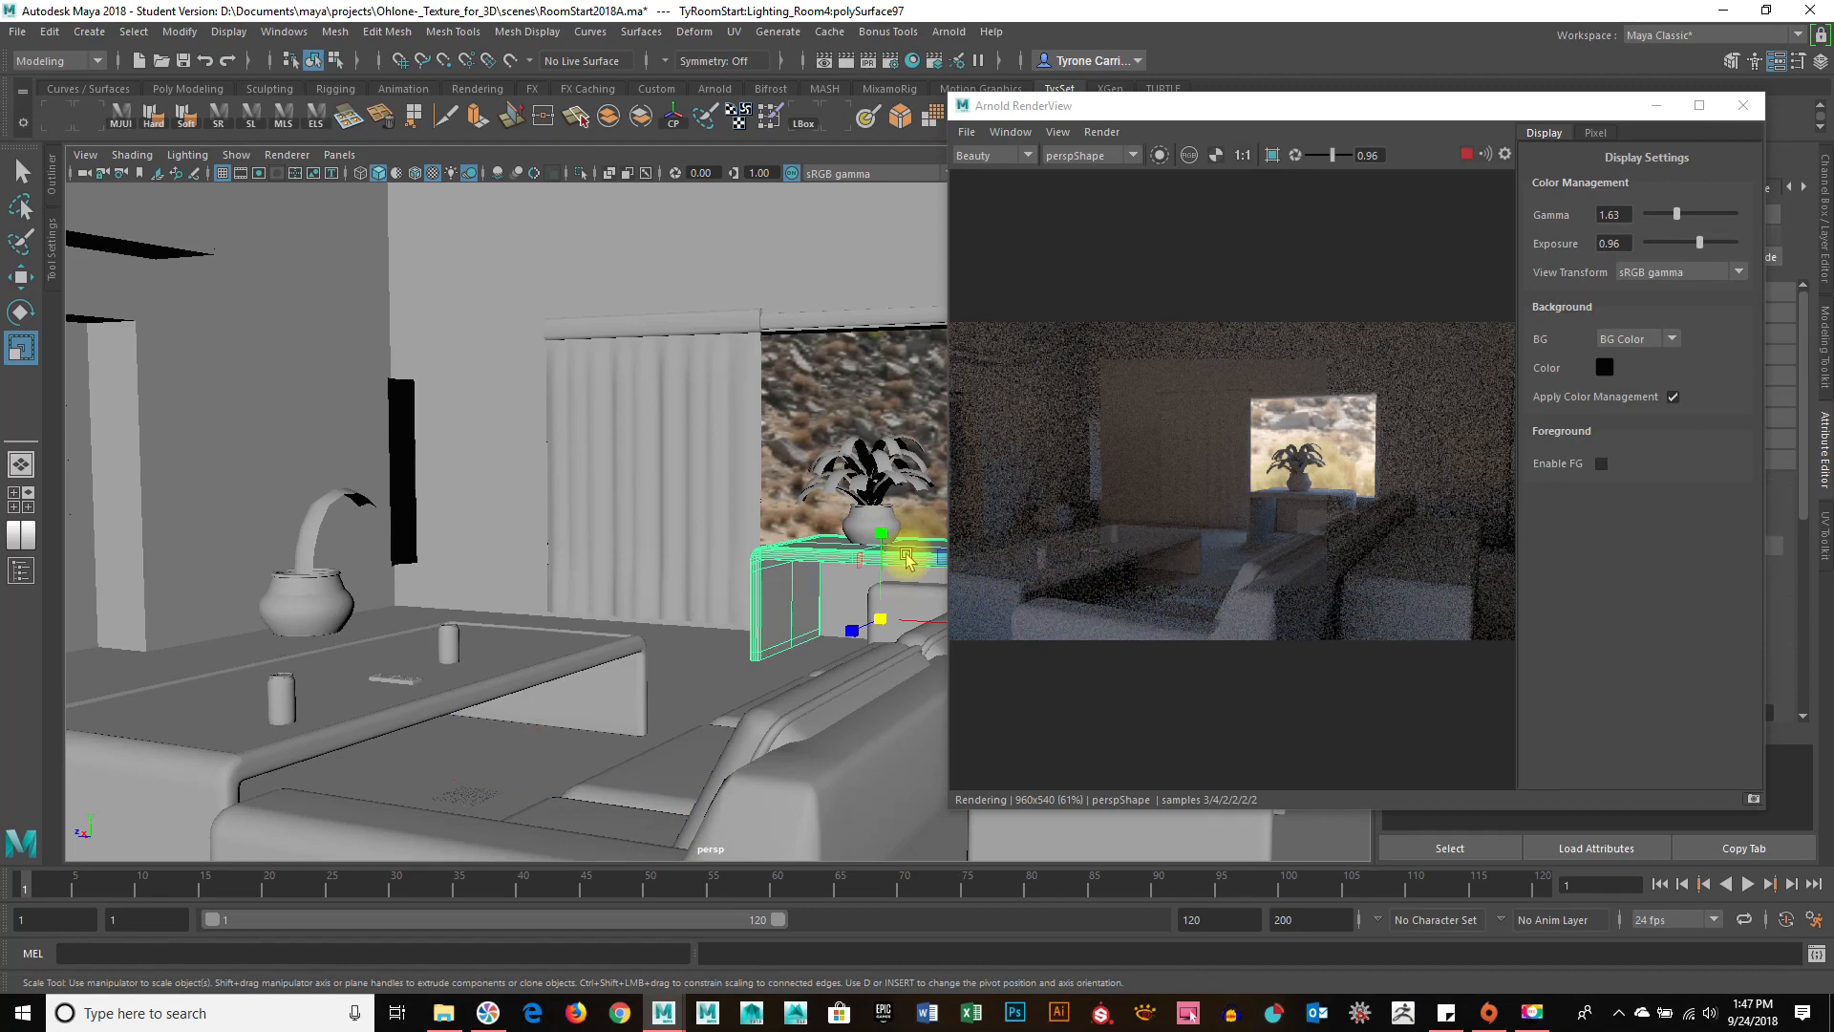
key("f")
left_click_drag(668, 614, 639, 546, "alt")
right_click_drag(640, 547, 697, 546, "alt")
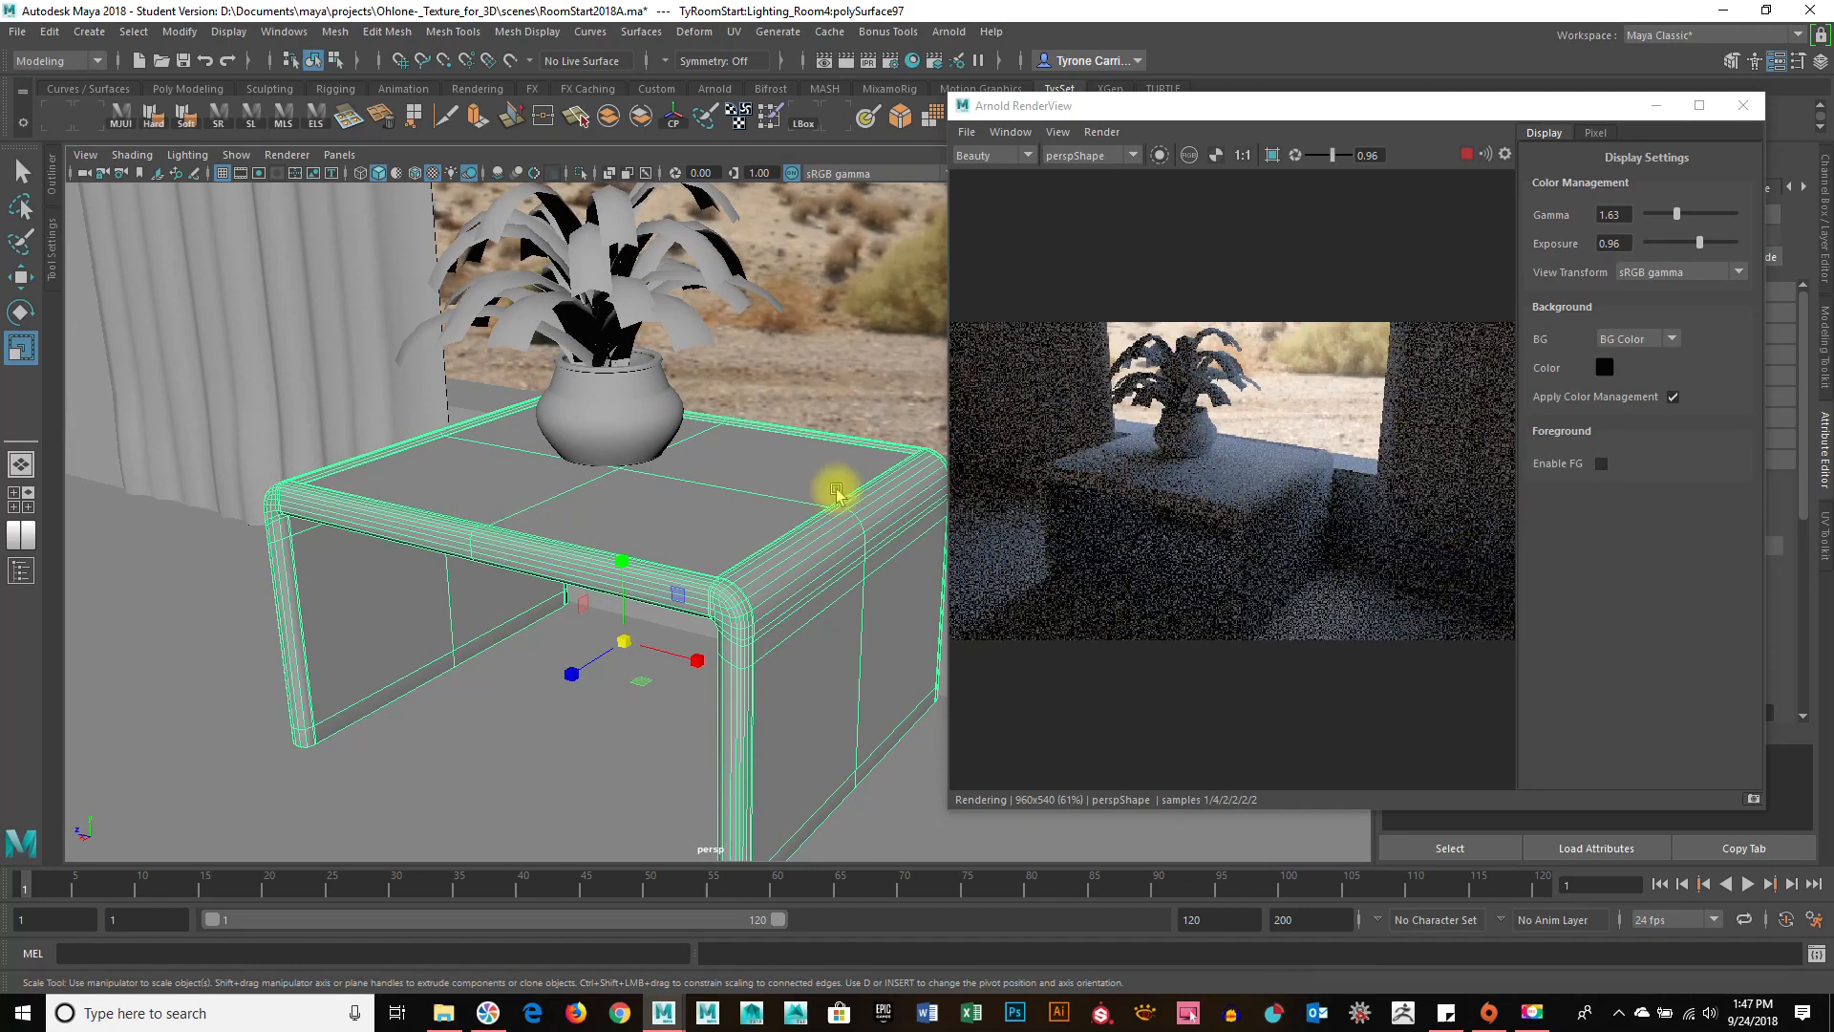
right_click(653, 485)
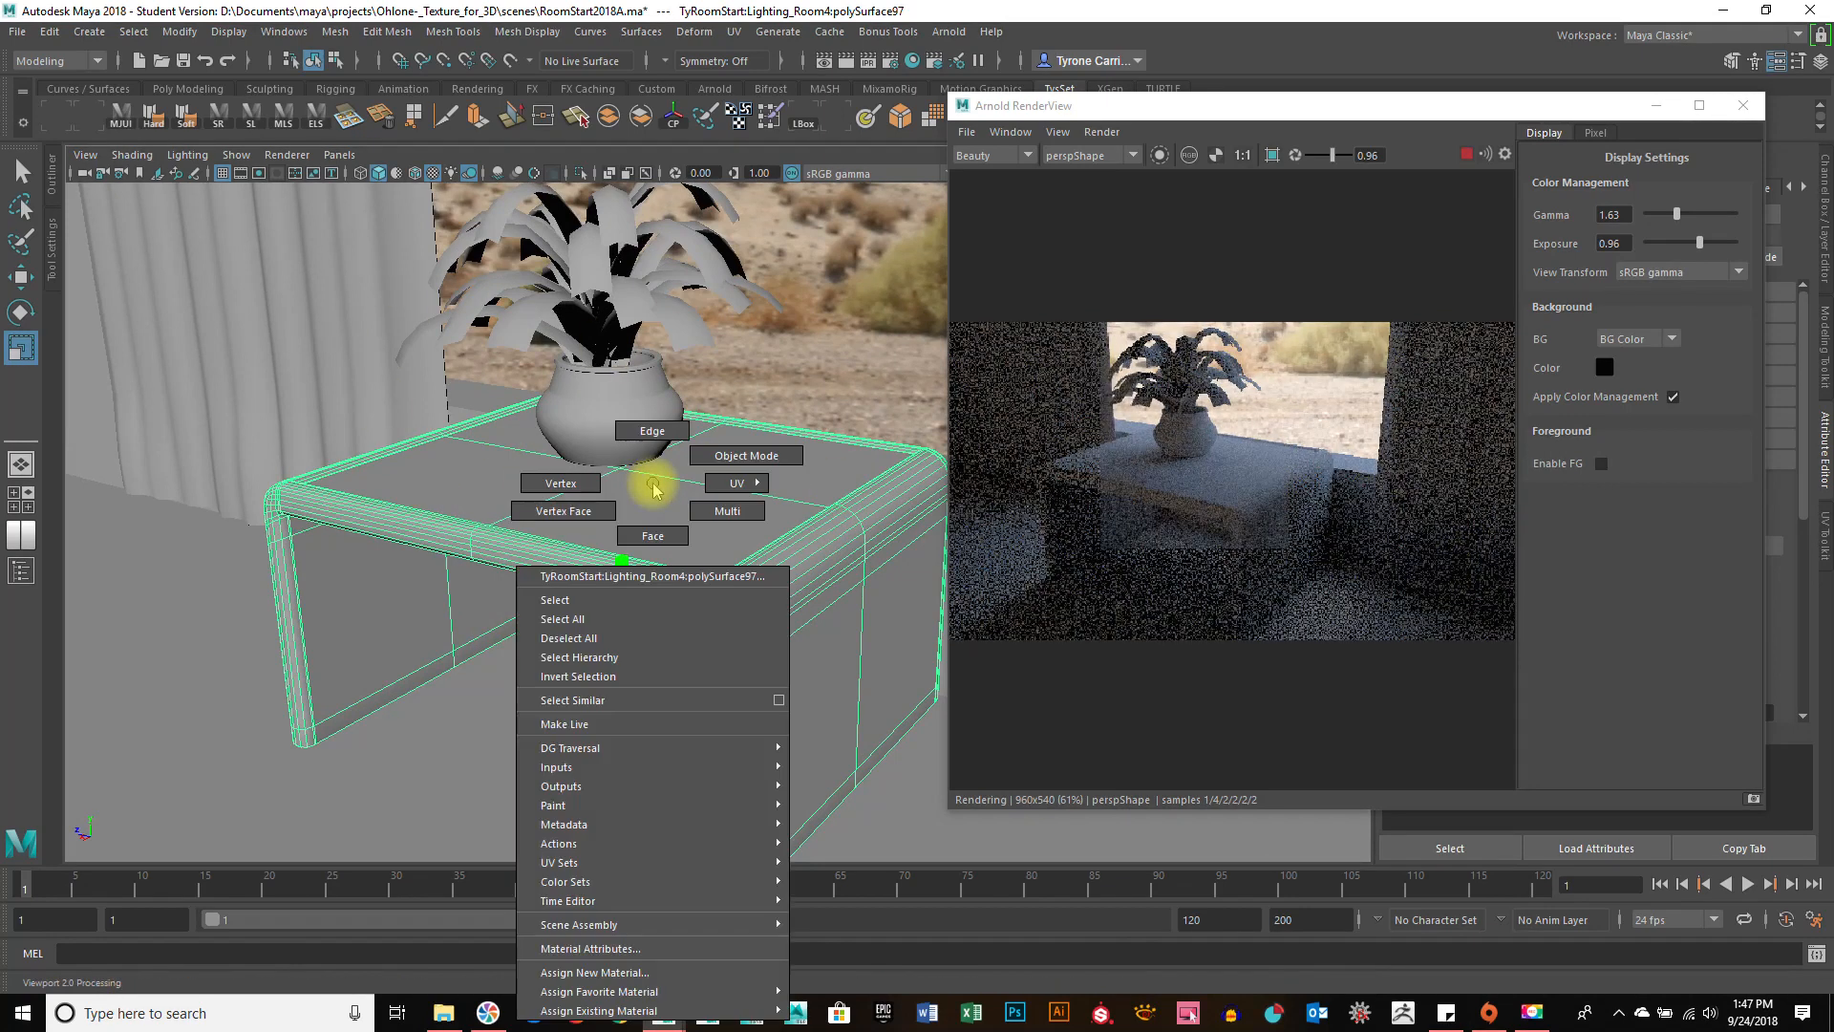
left_click(666, 972)
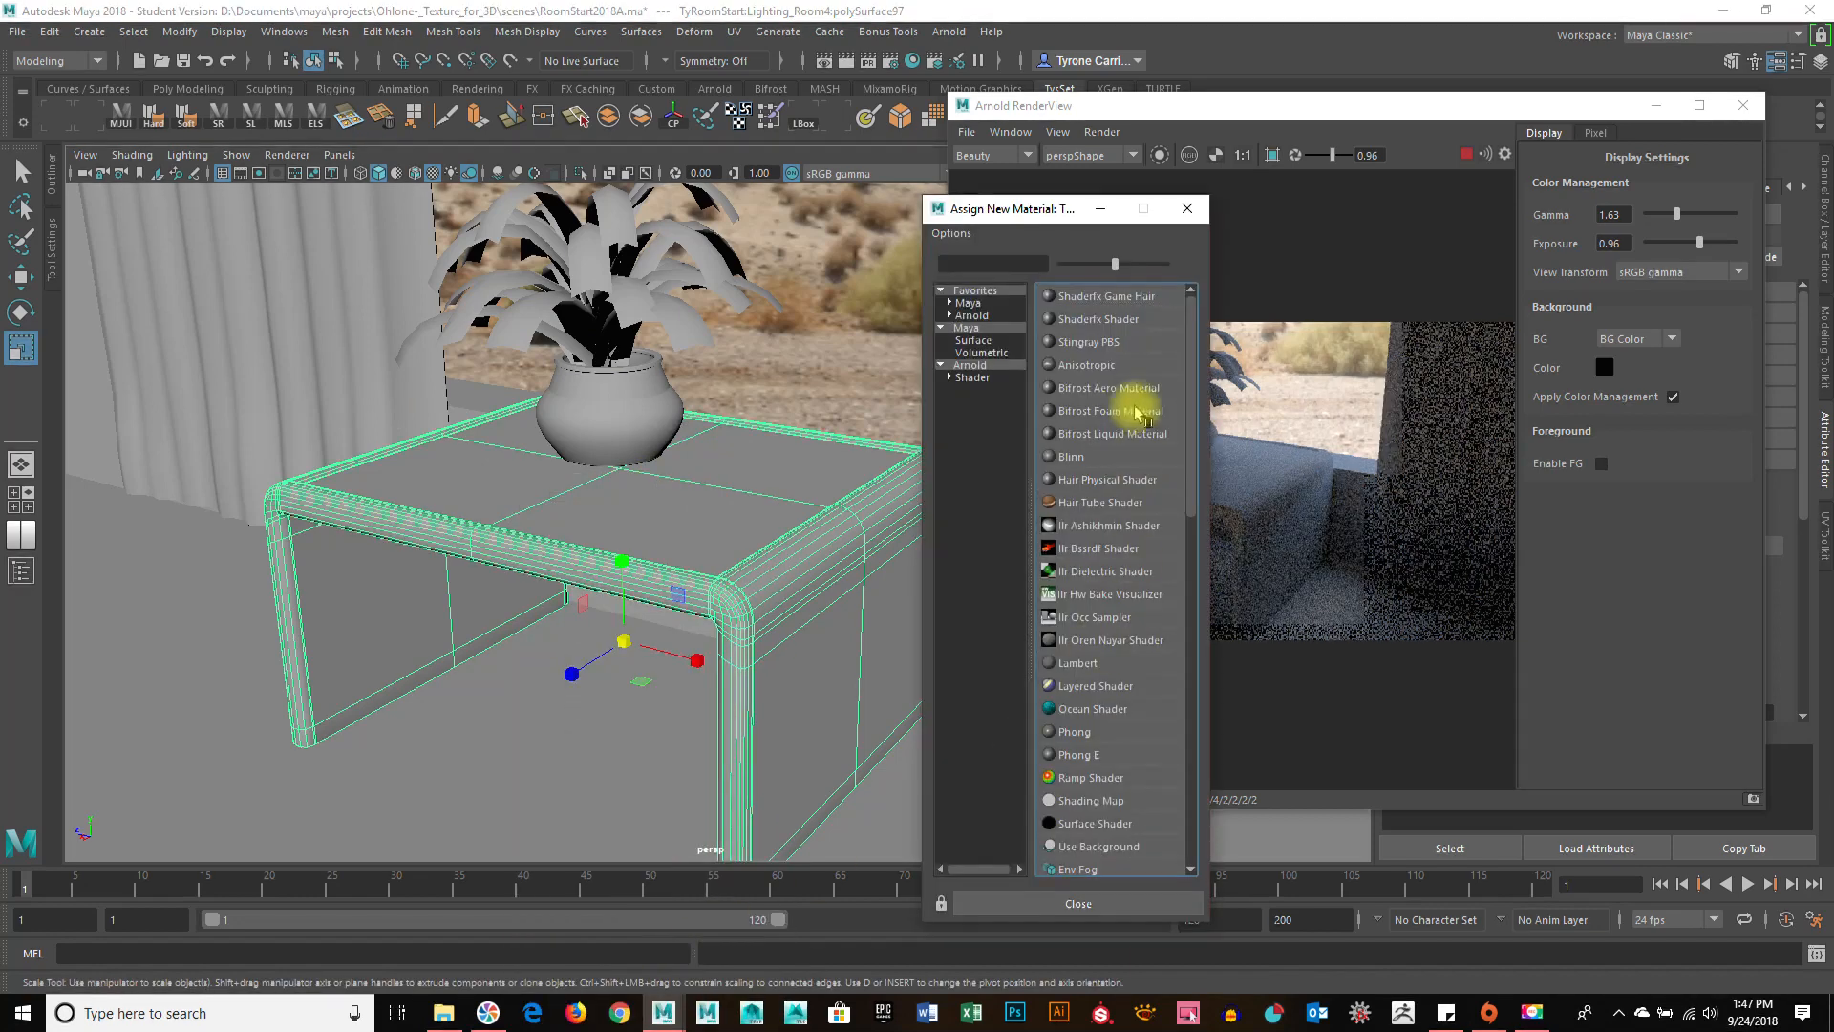
left_click(972, 377)
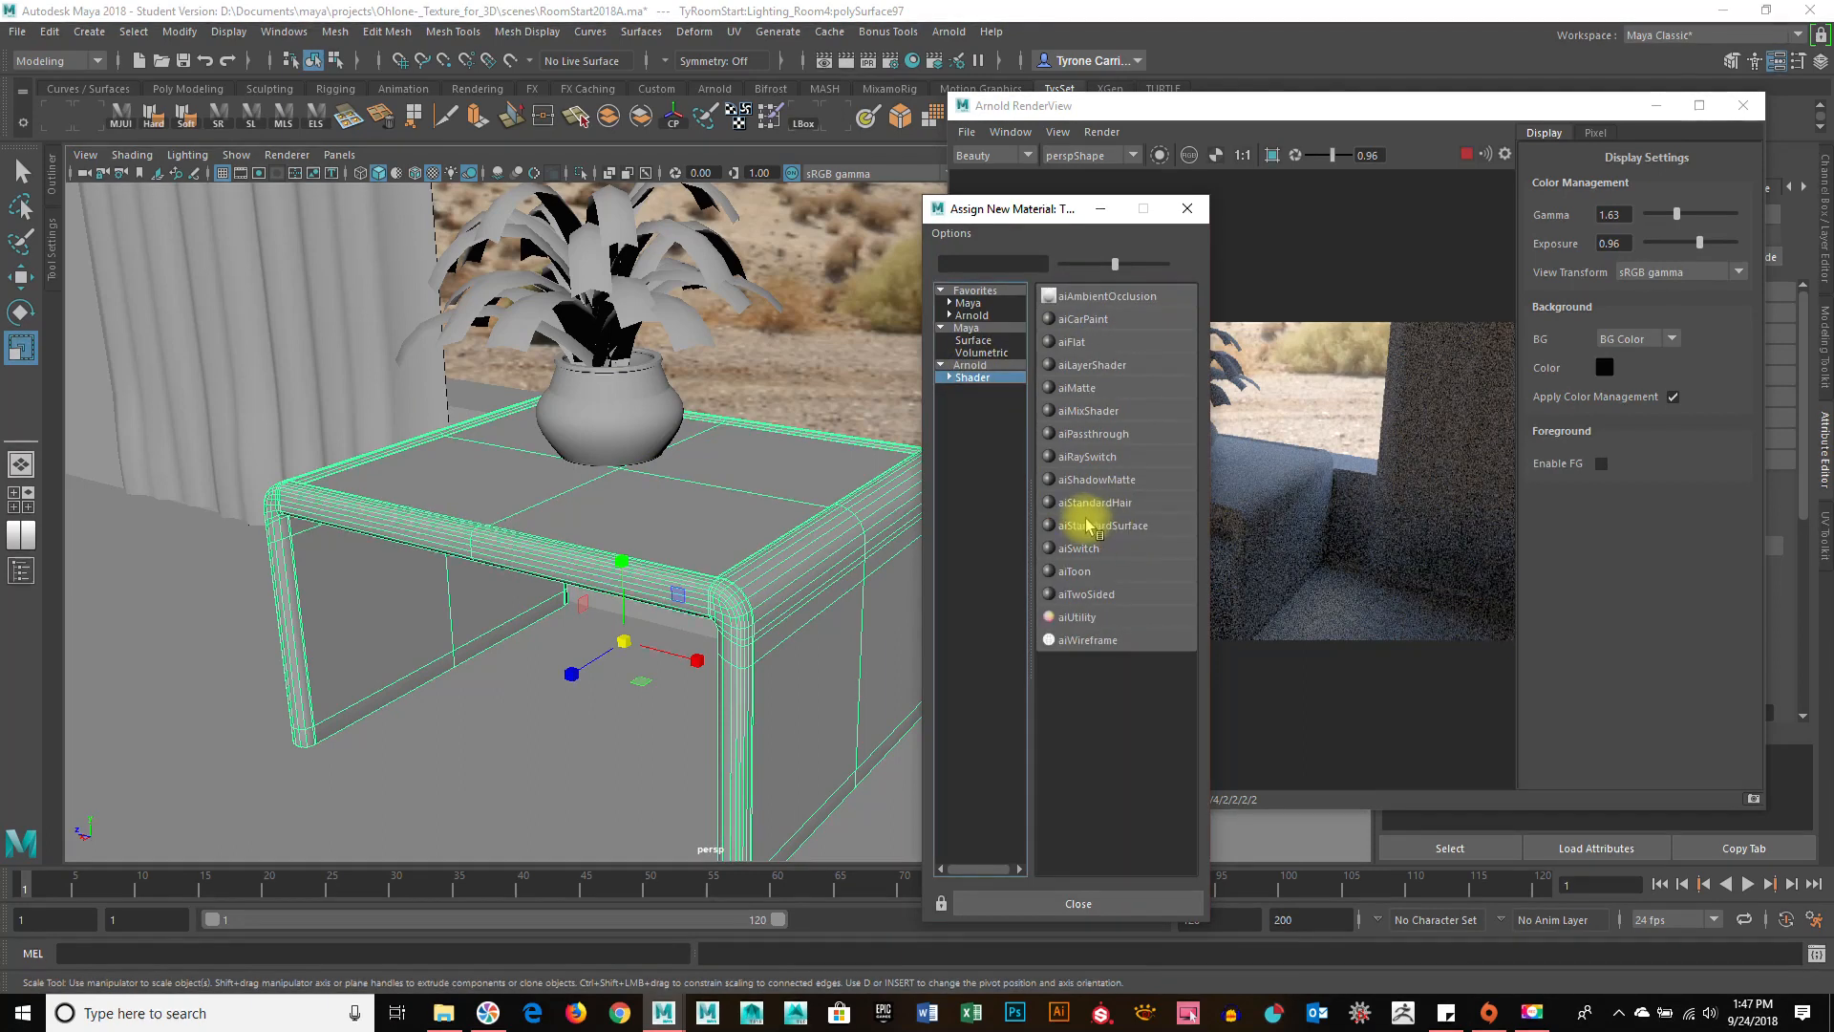
left_click(1120, 526)
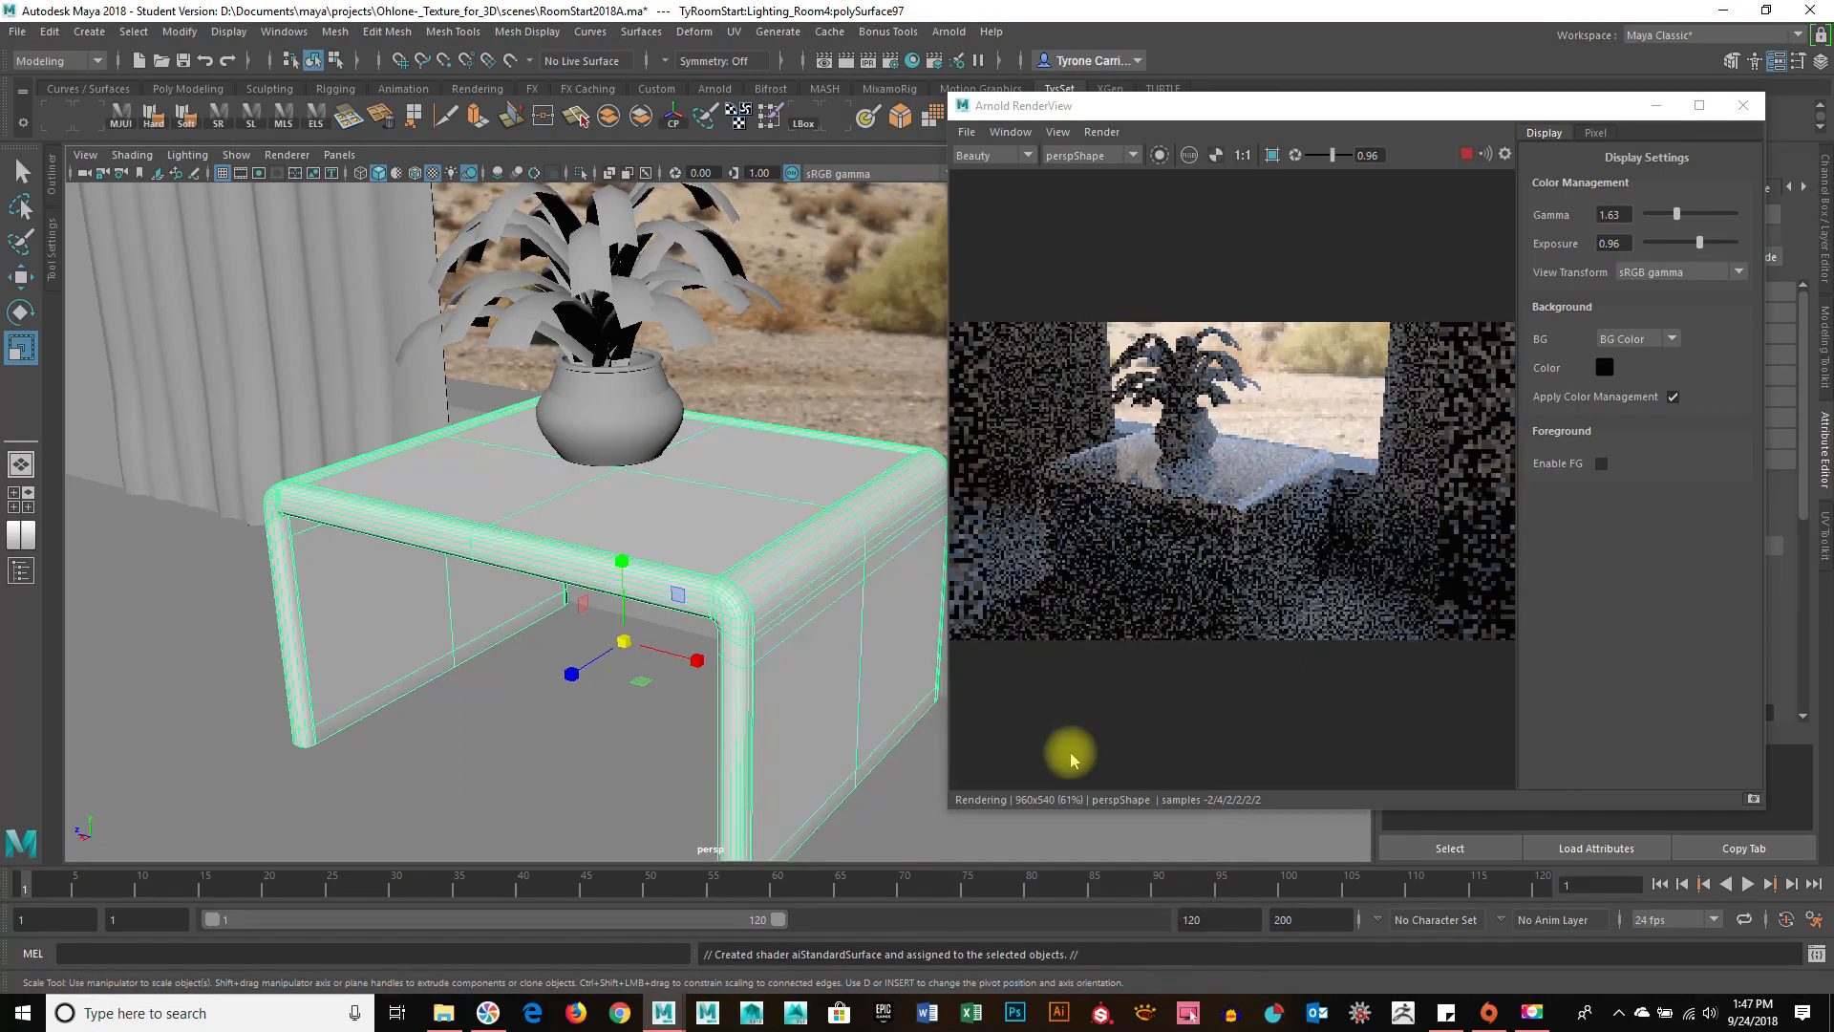
Inspect the table's render at full size and resize the RenderView to leave the material attributes accessible.
double_click(1304, 109)
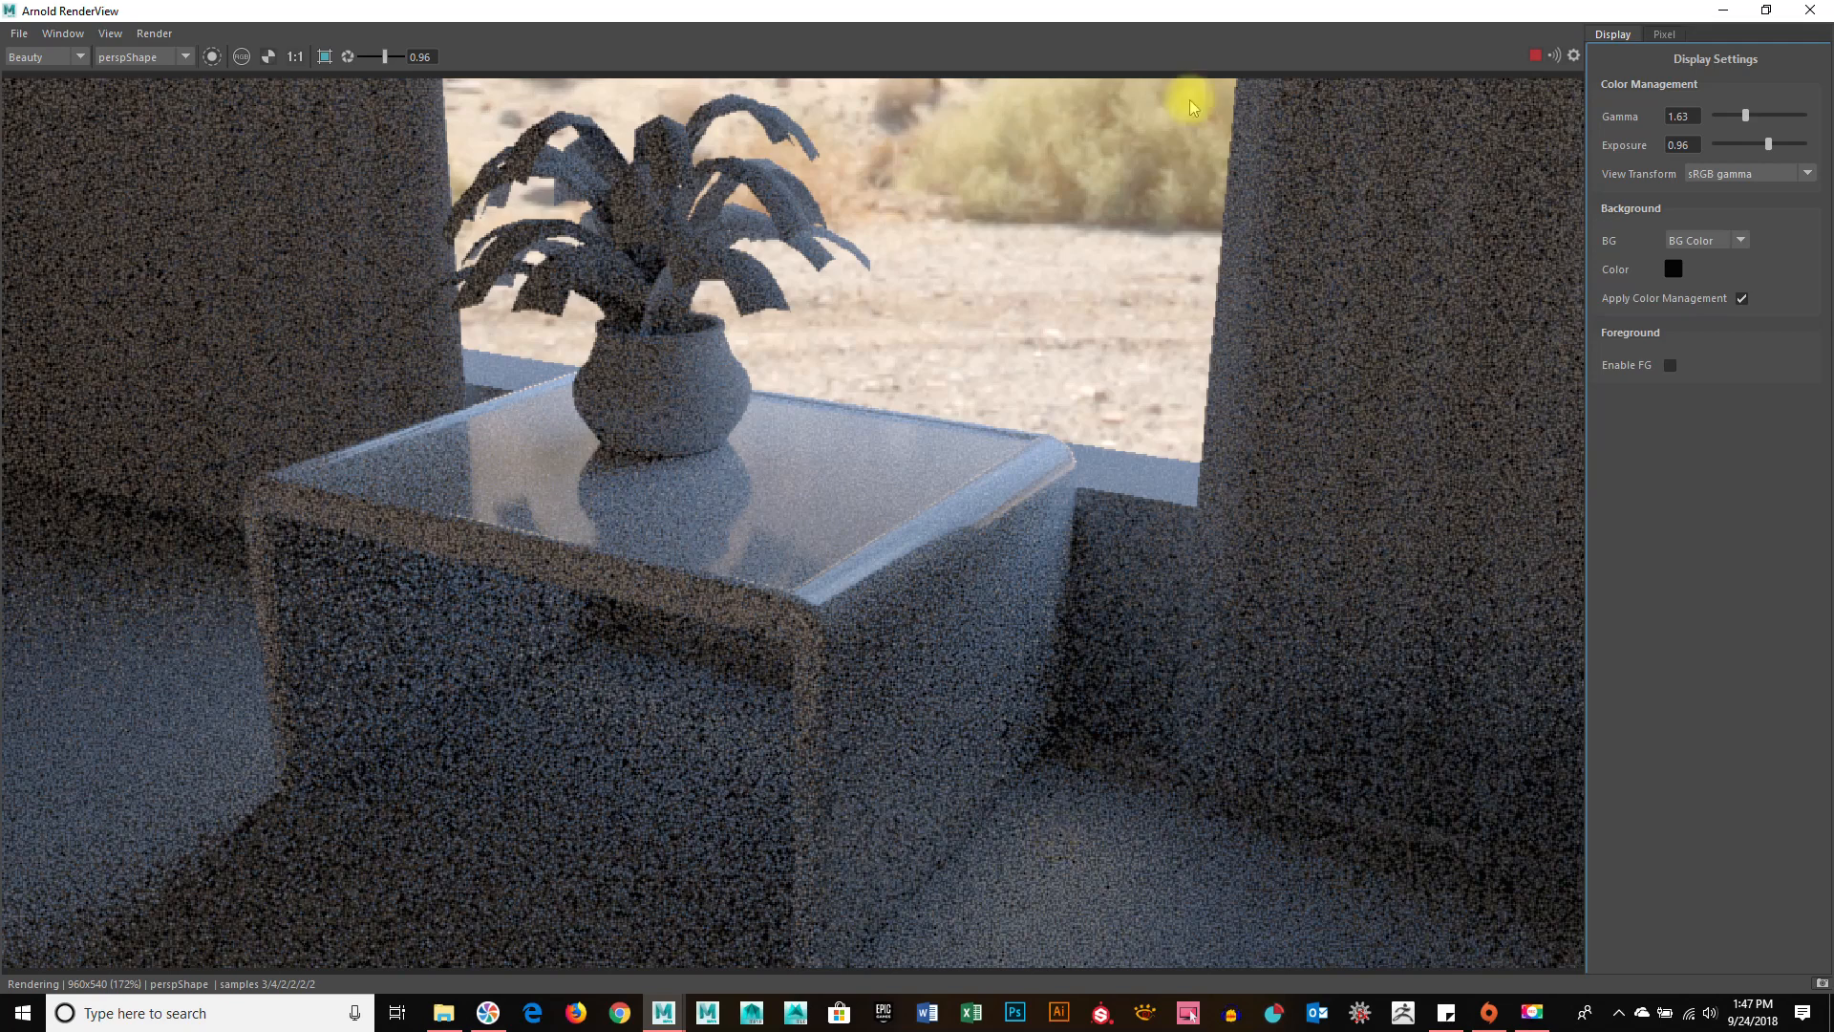
left_click_drag(1224, 7, 431, 117)
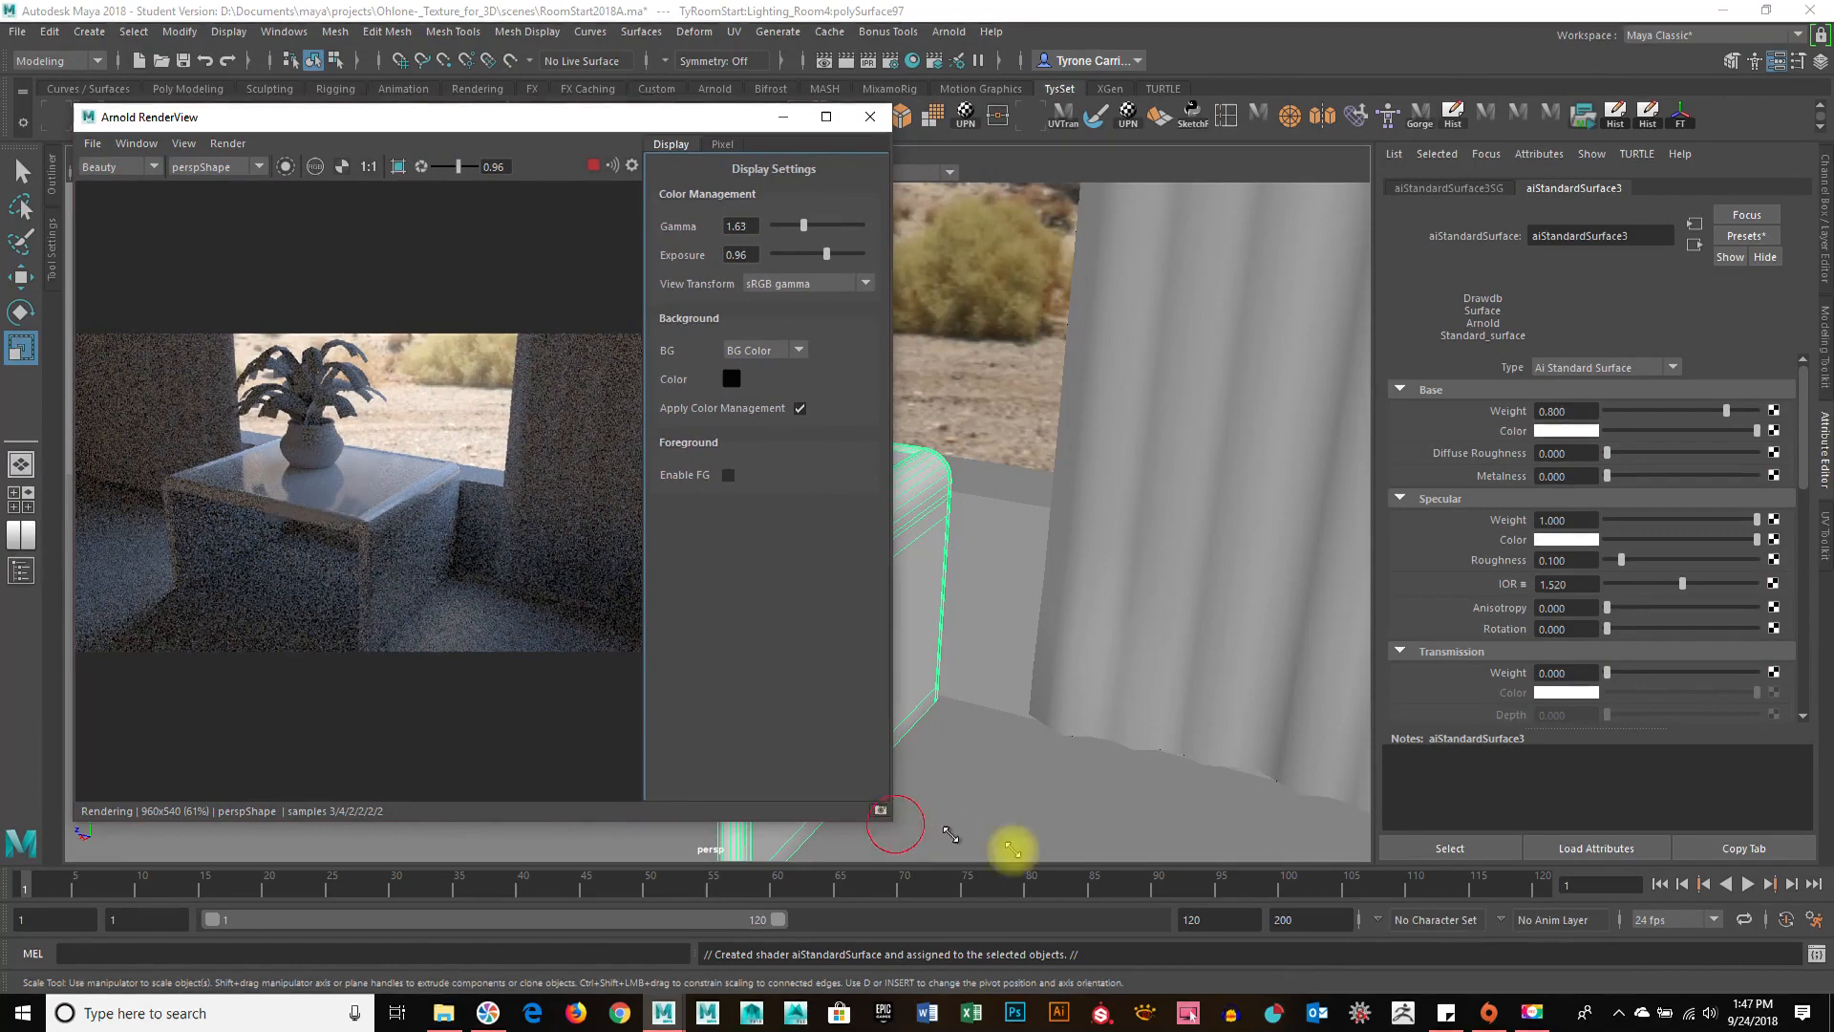
left_click_drag(908, 824, 1342, 903)
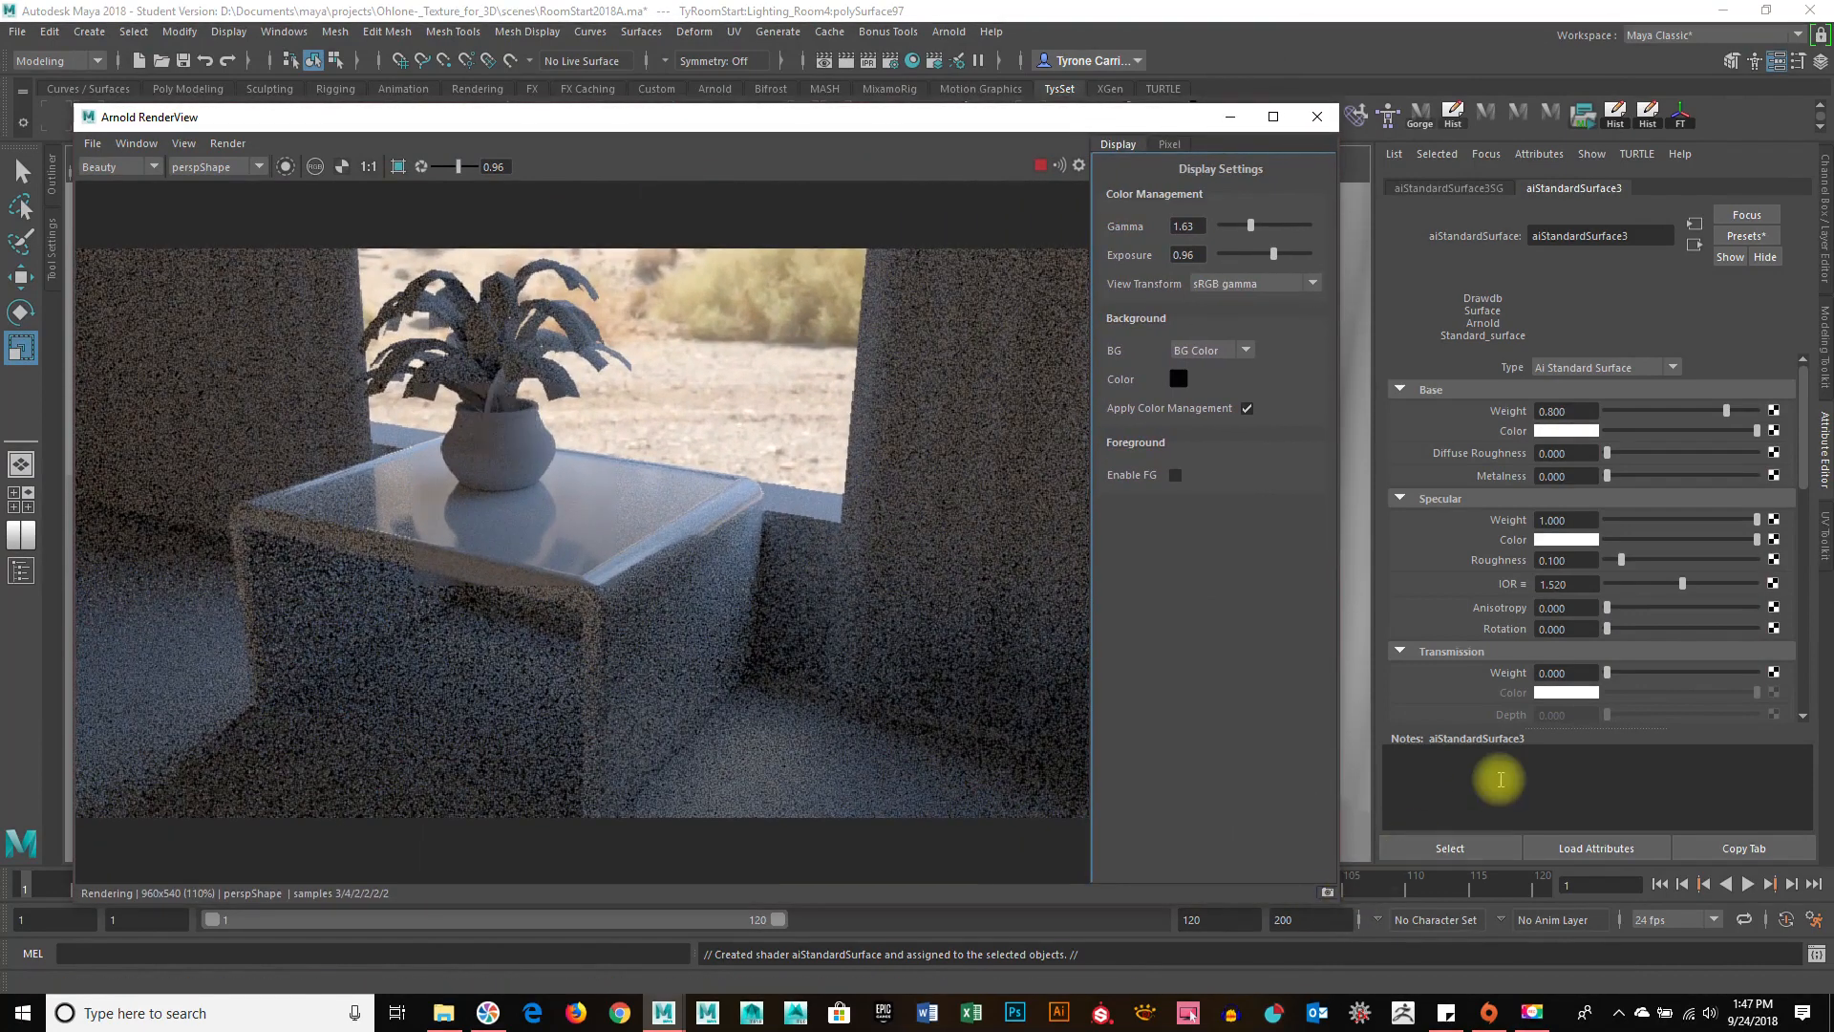
Set the table material's base color to dark brown and its specular roughness to 0.155.
left_click(1571, 432)
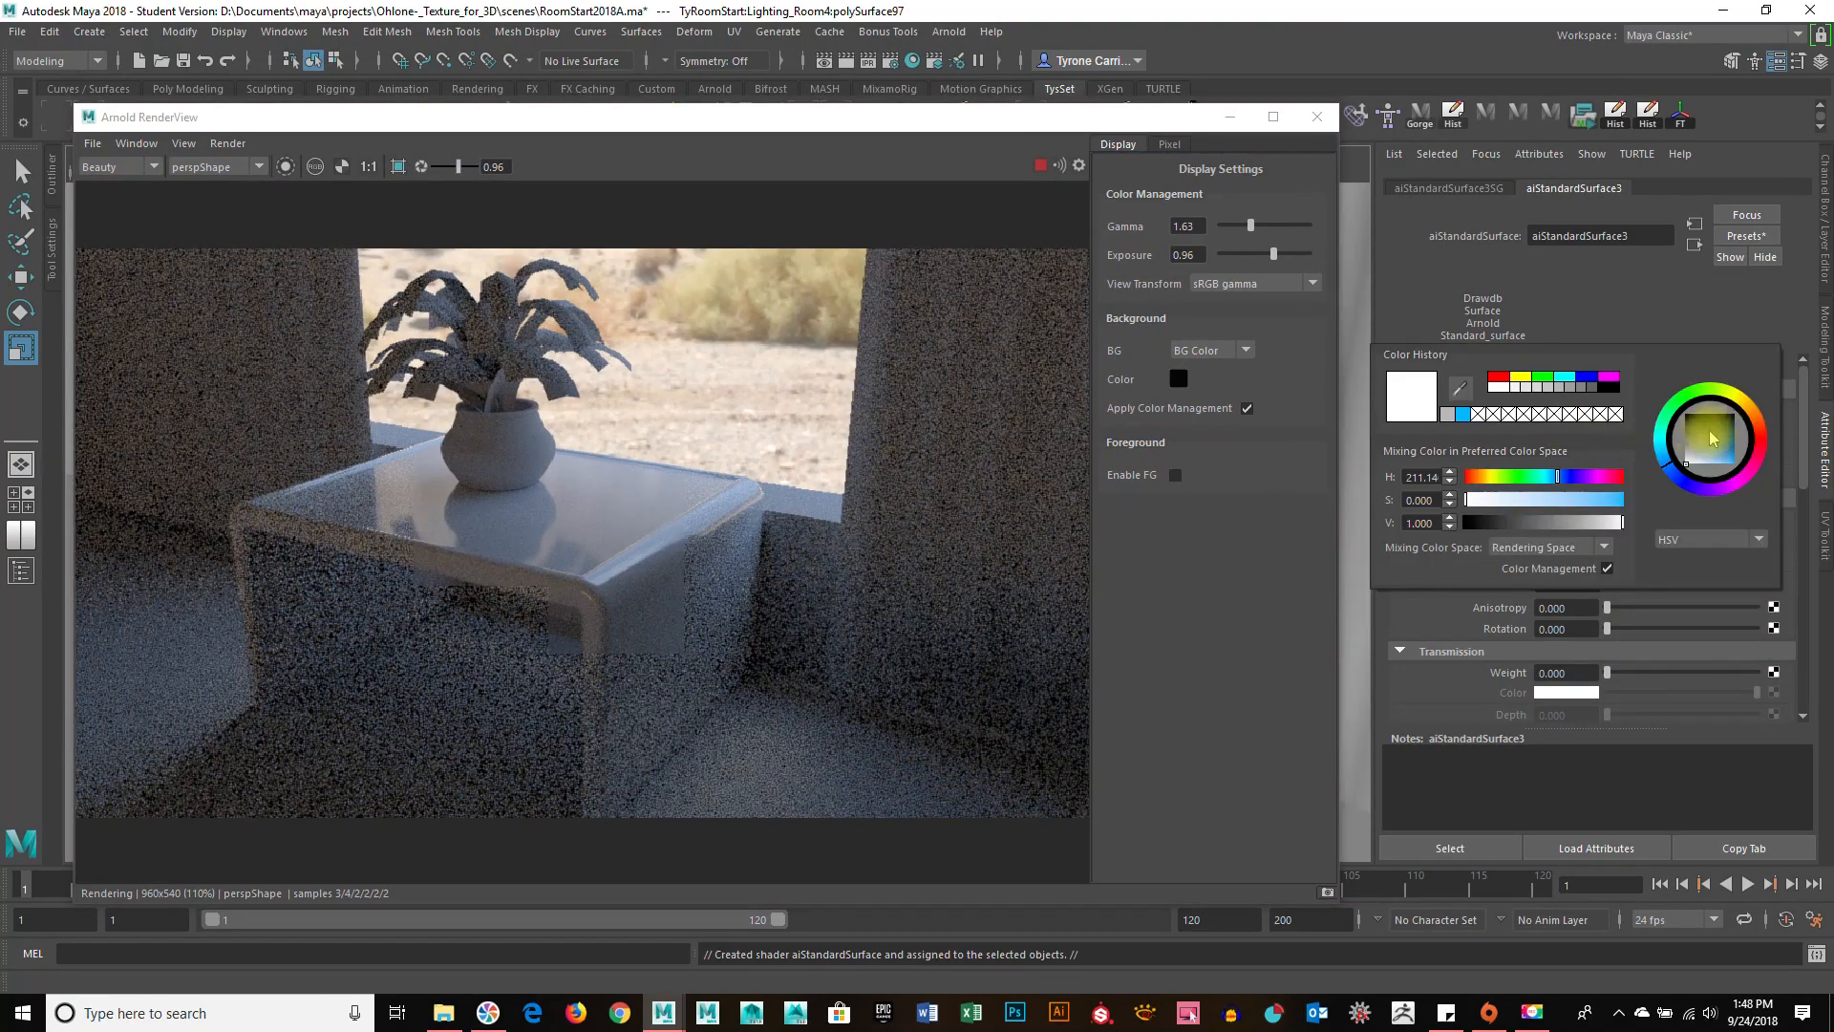
left_click_drag(1709, 441, 1765, 432)
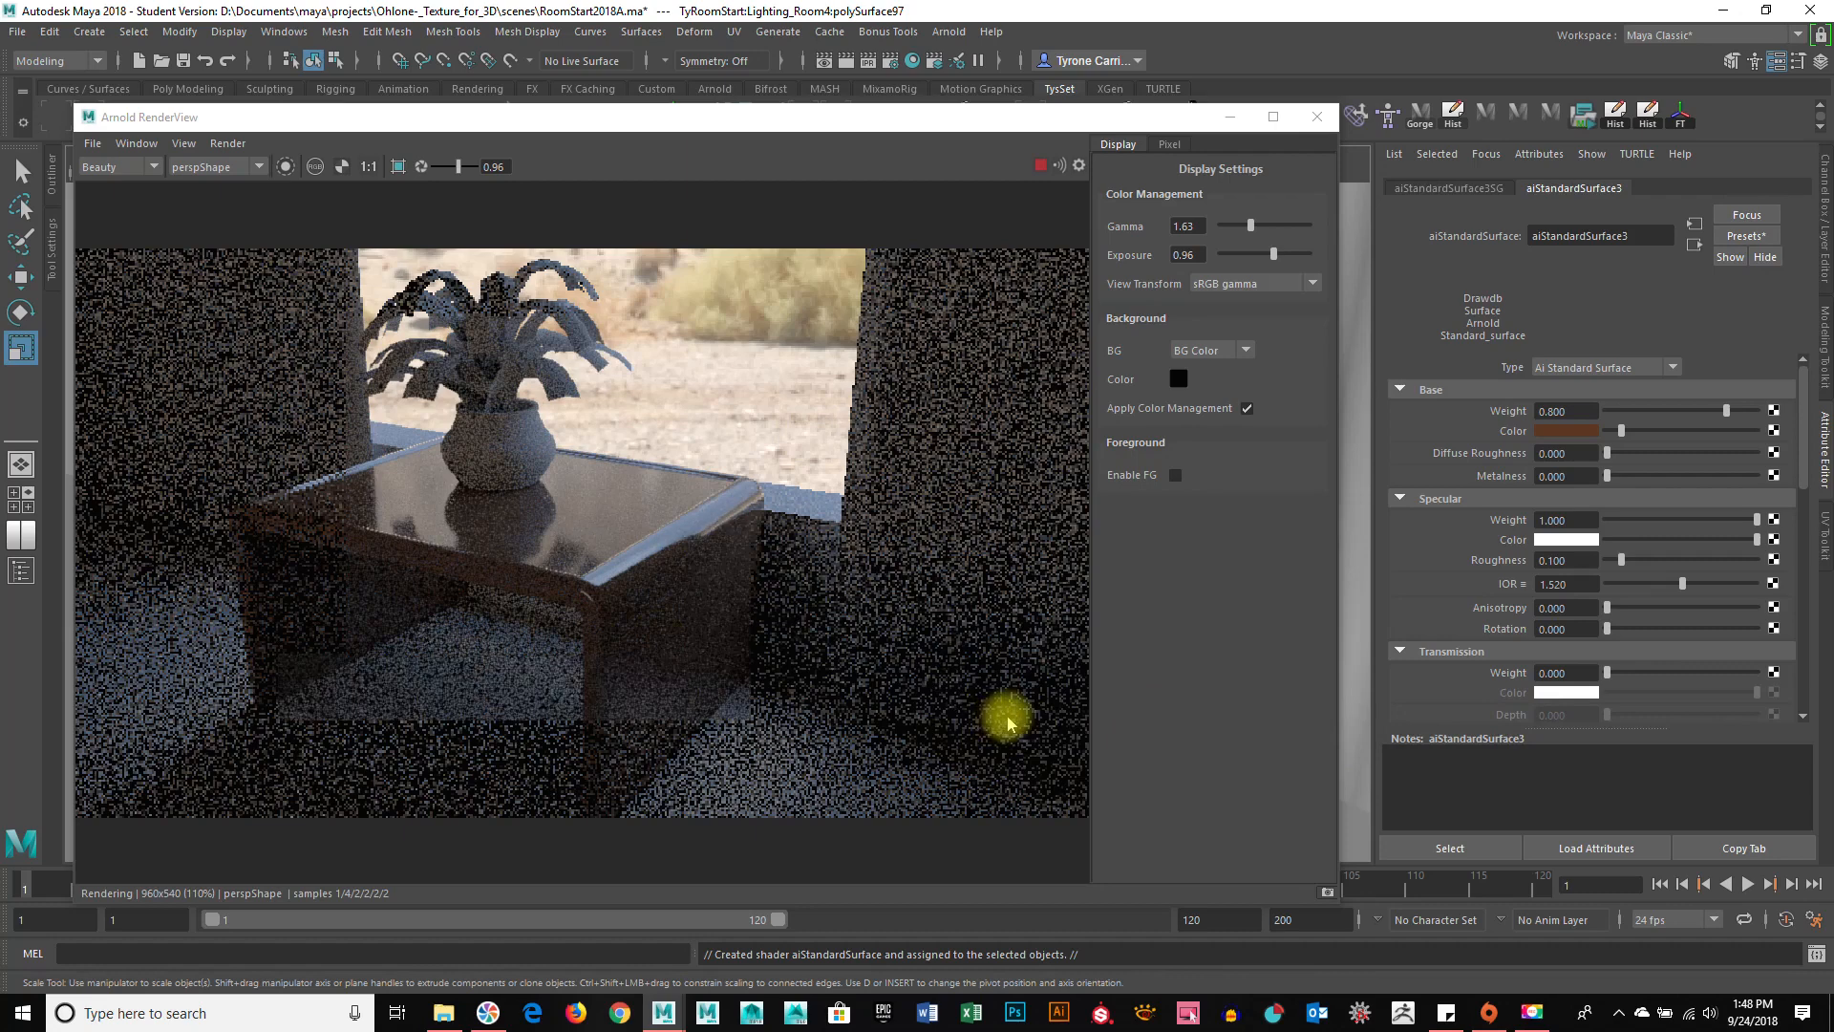
left_click(1623, 560)
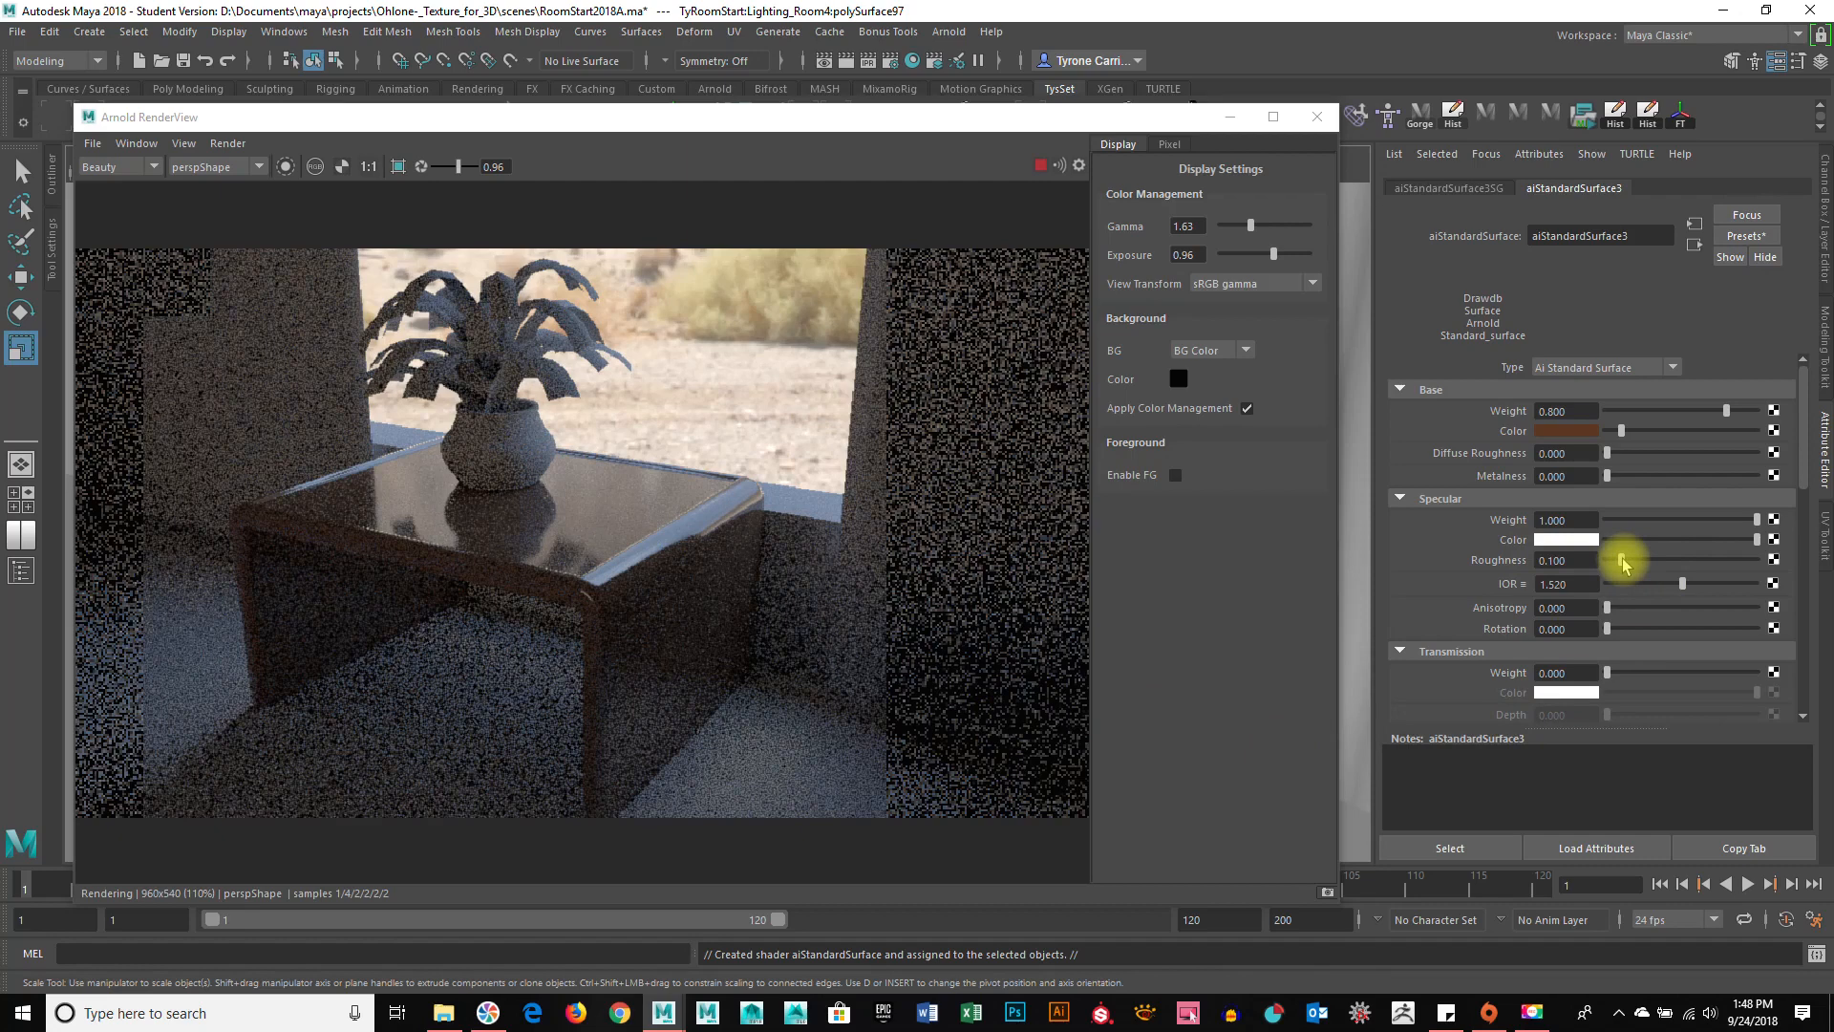
mouse_move(1624, 560)
left_mouse_down()
mouse_move(1659, 561)
mouse_move(1558, 565)
mouse_move(1662, 560)
mouse_move(1627, 556)
left_mouse_up()
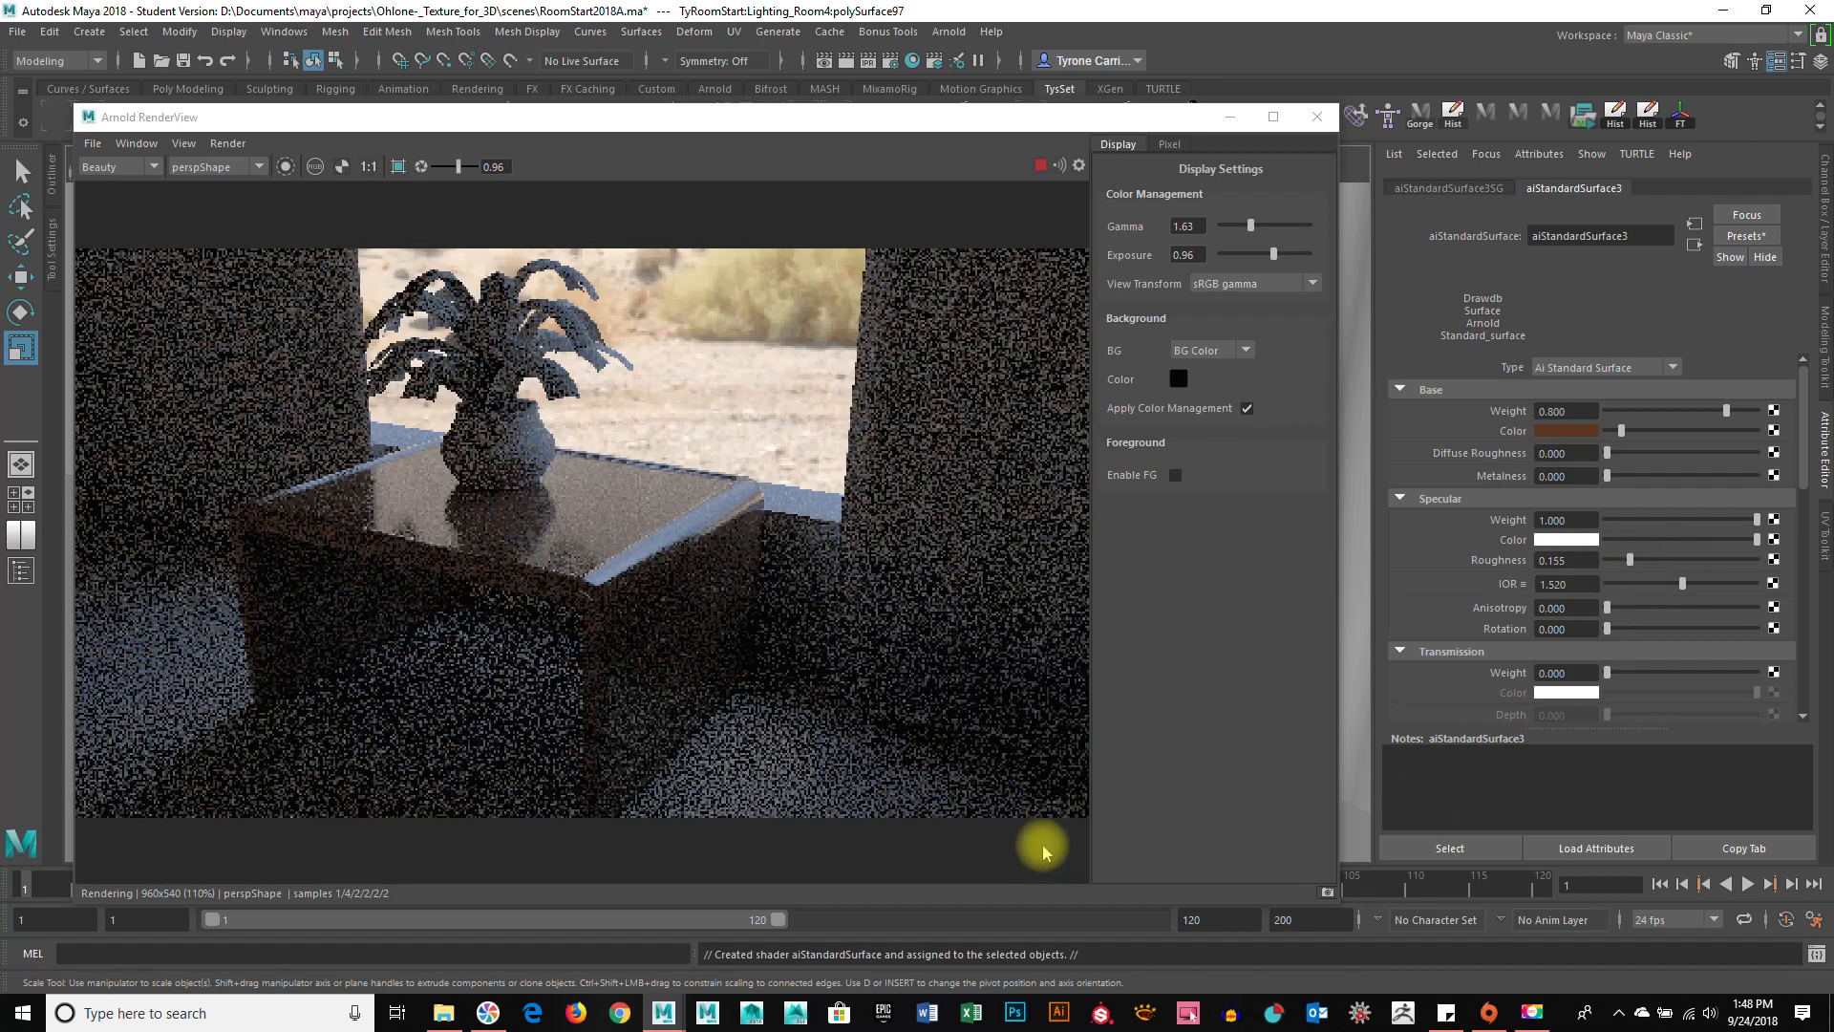
Try a diffuse roughness of 0.310 on the table material and undo it.
left_click(1653, 453)
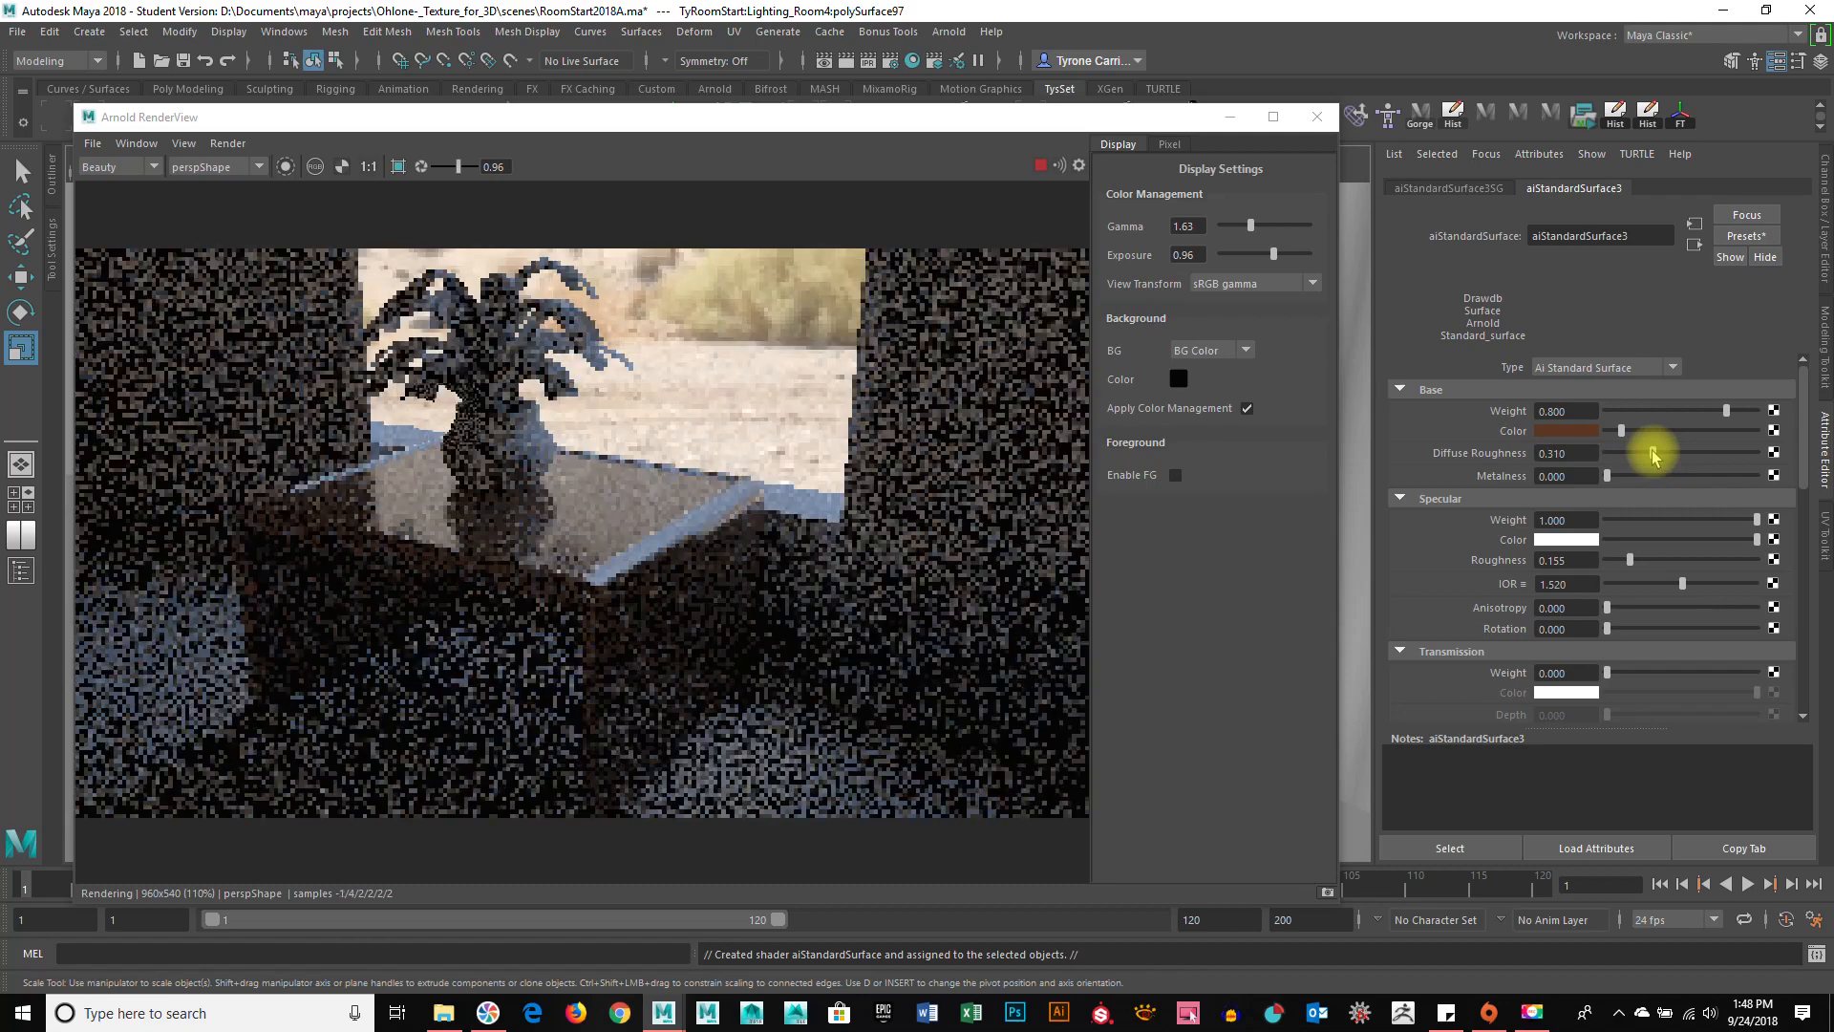
key("ctrl+z")
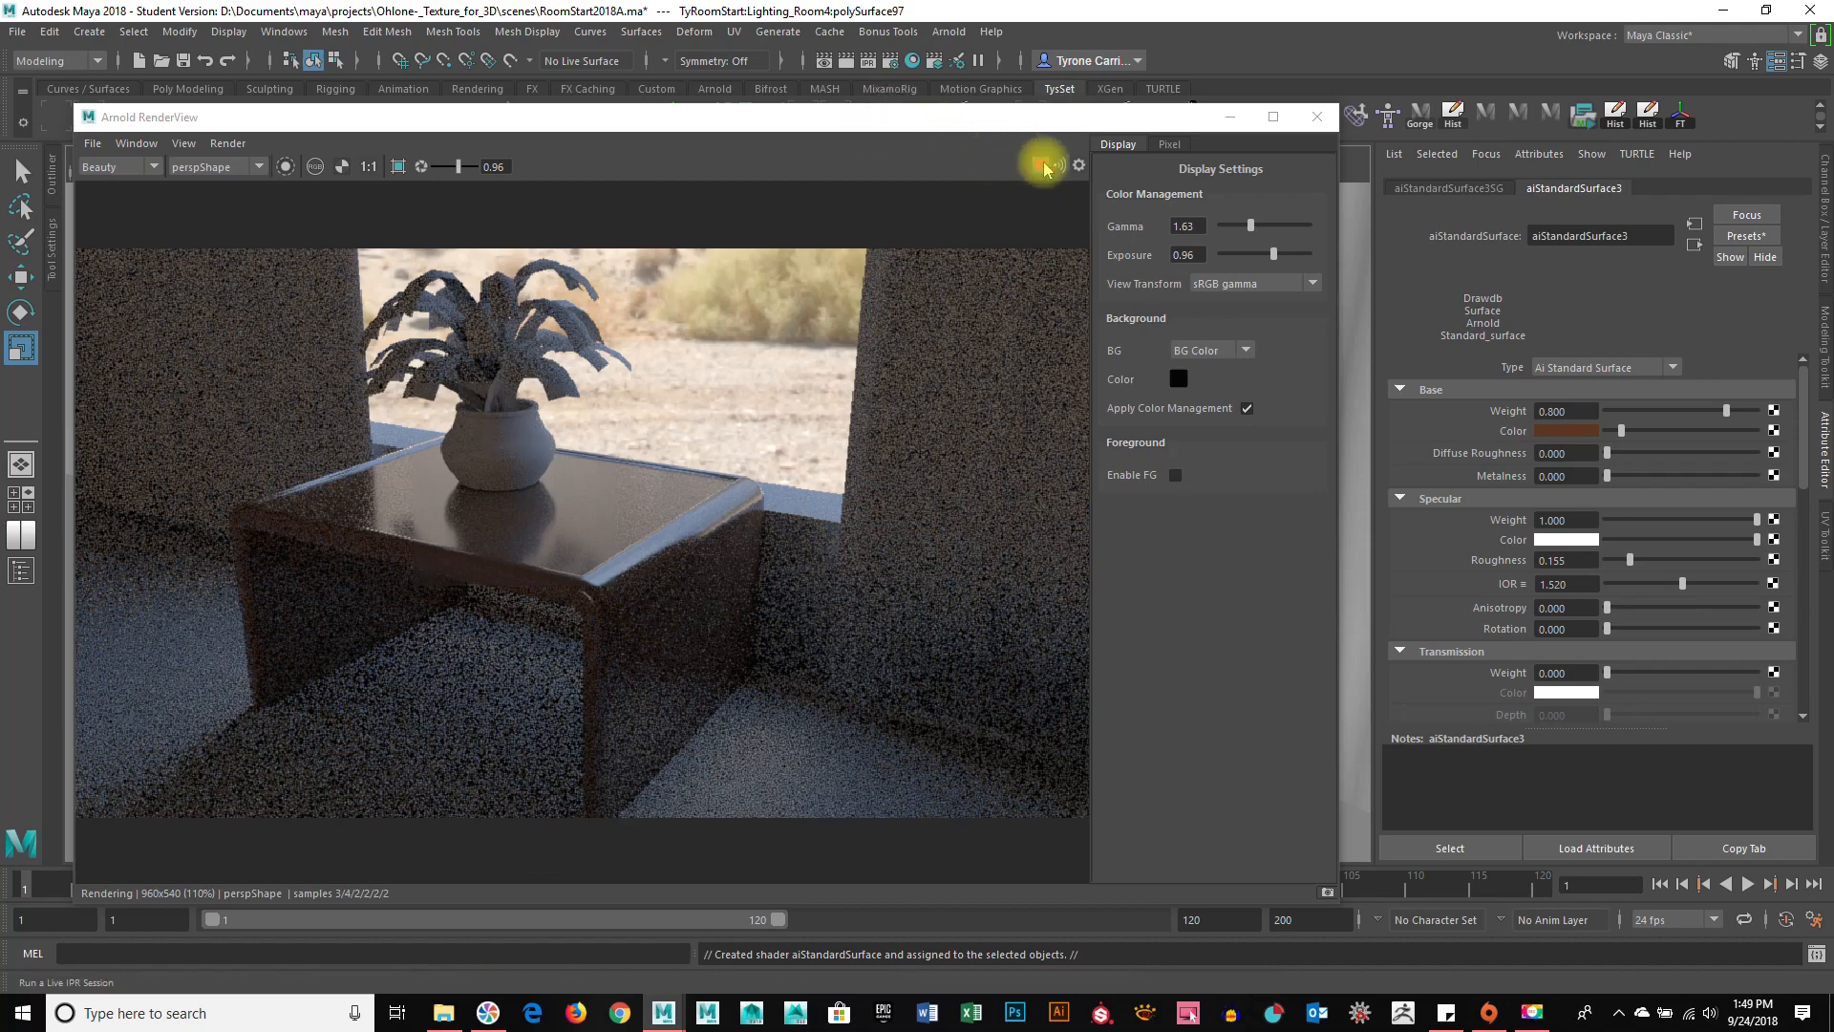
Render the house from outside against the road panorama, and stop the live render.
left_click_drag(702, 124, 1516, 350)
left_click_drag(770, 541, 726, 497, "alt")
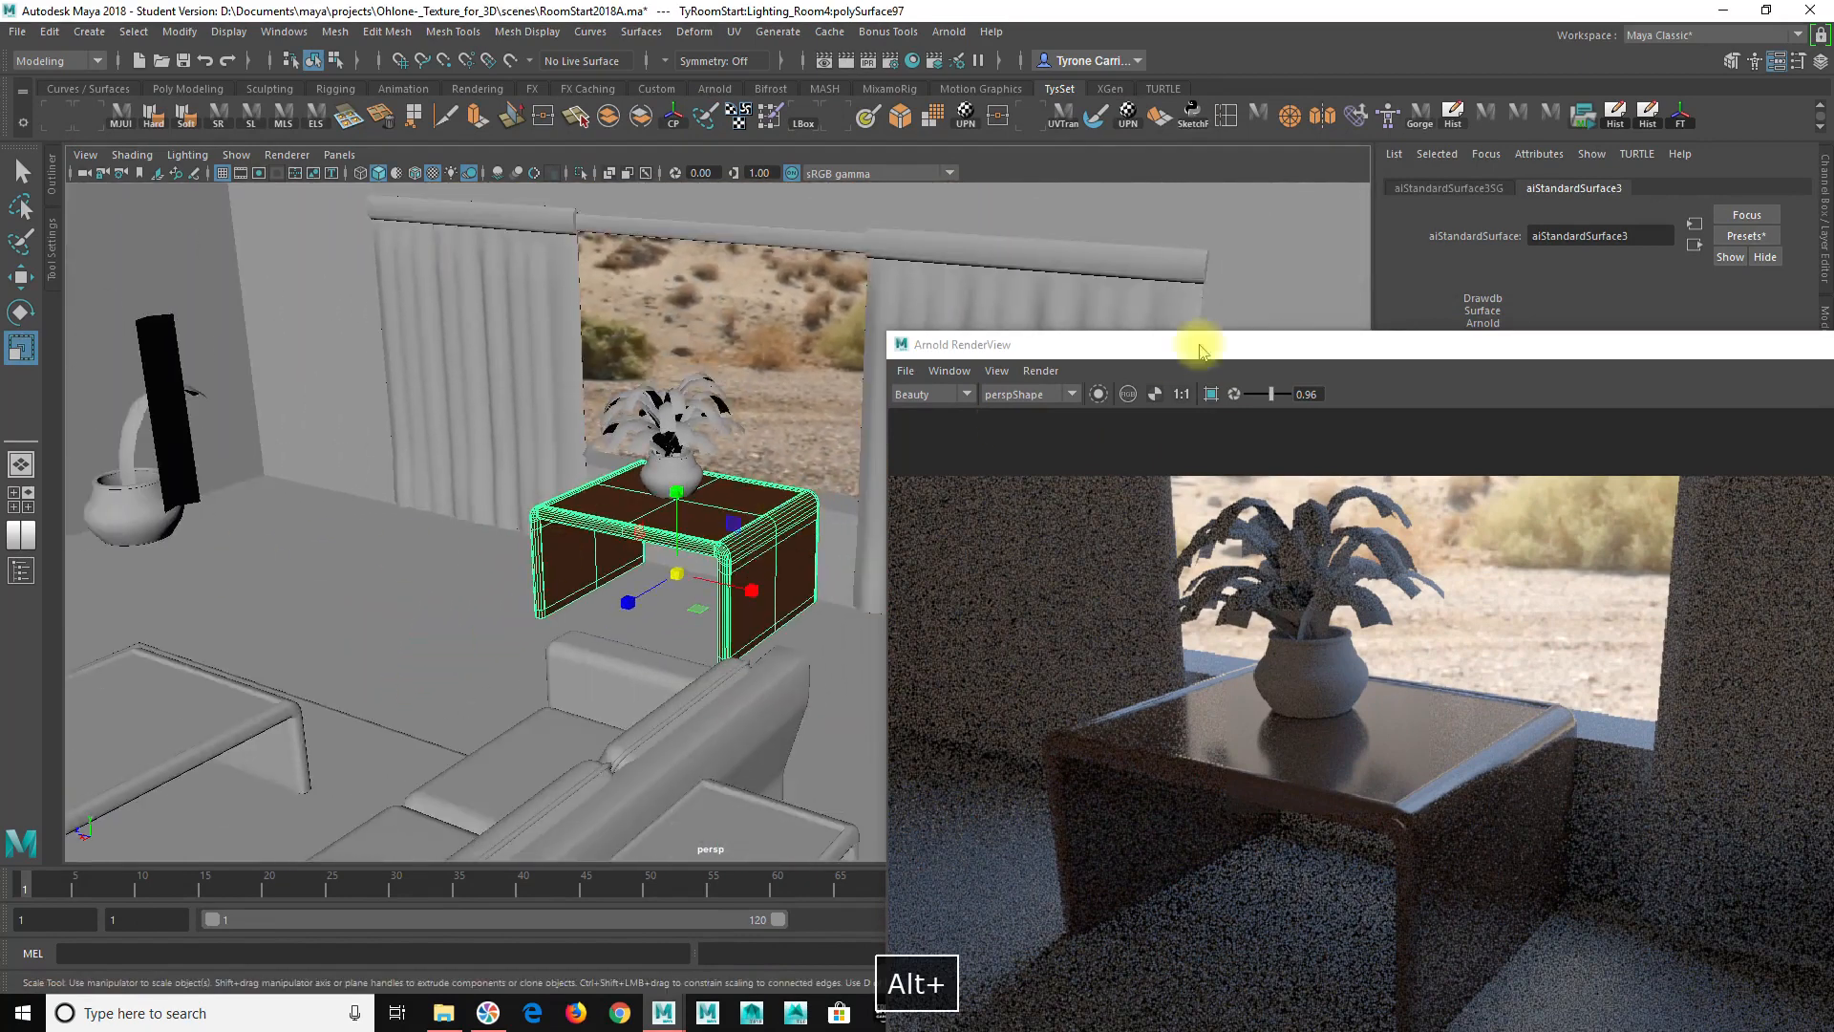
left_click_drag(1228, 353, 581, 250)
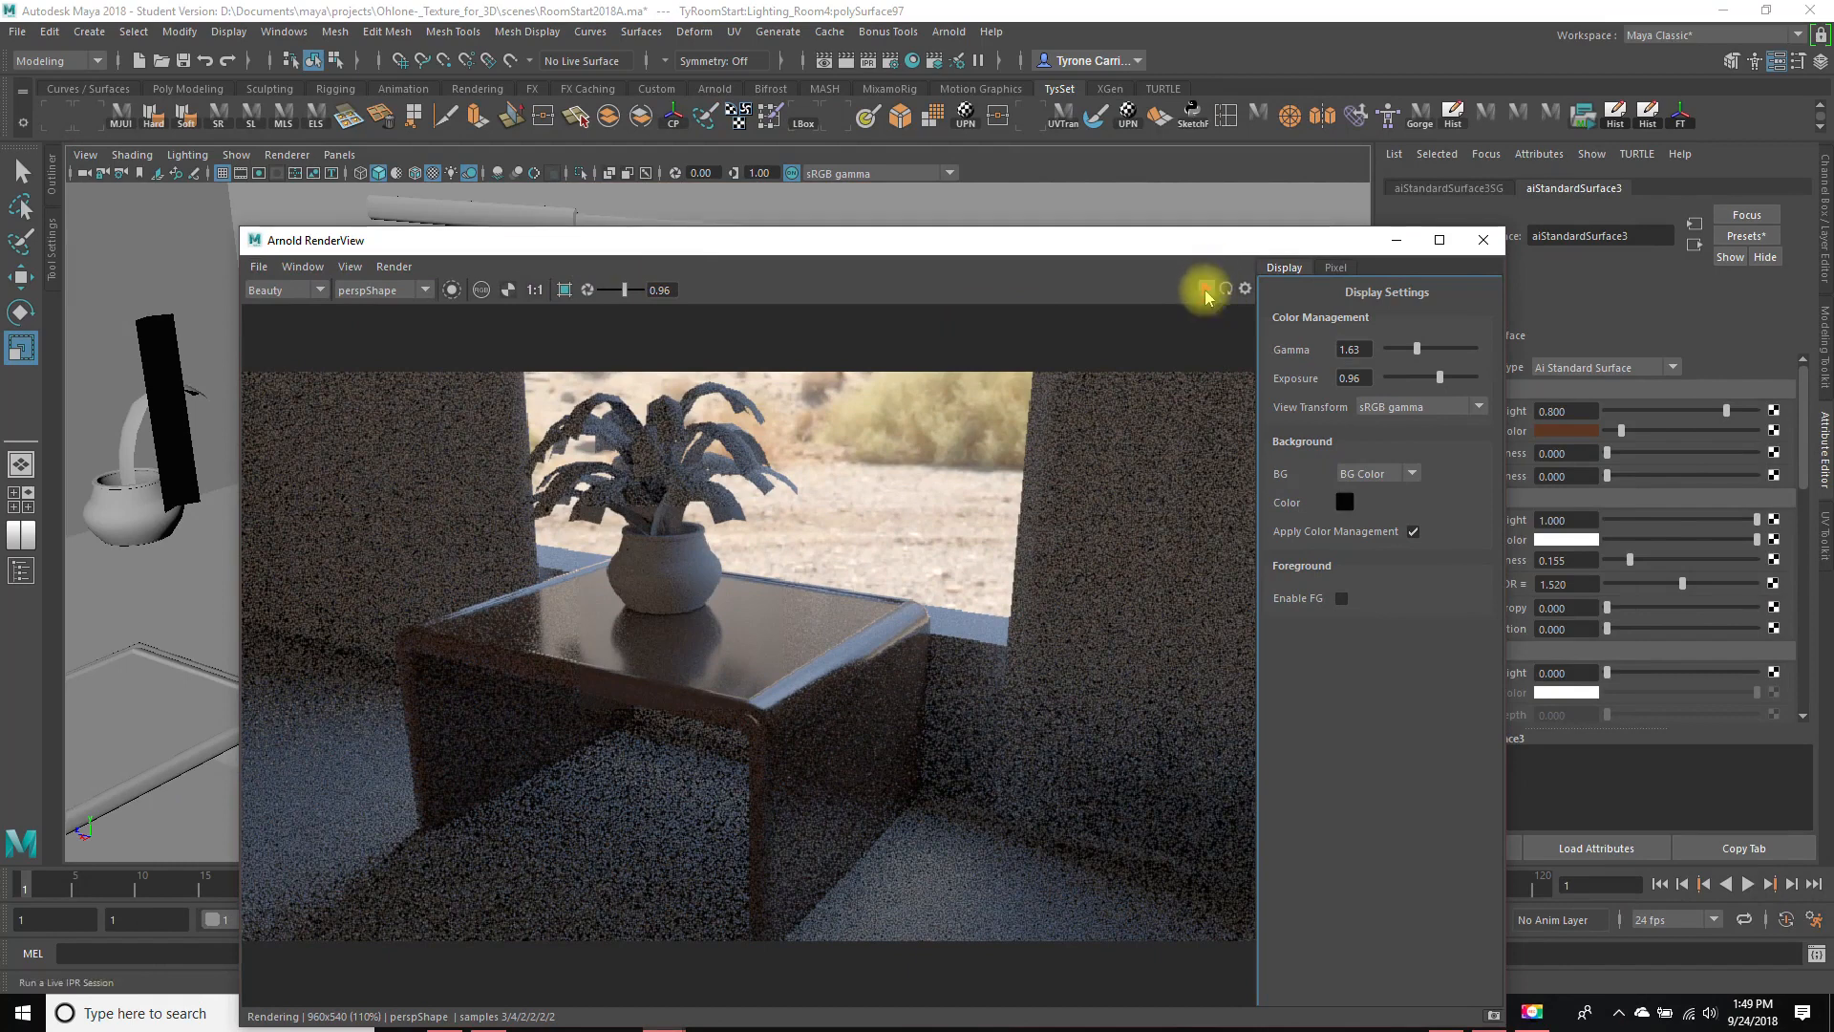
left_click_drag(1003, 246, 1676, 252)
right_click_drag(828, 500, 3, 528, "alt")
left_click_drag(1162, 253, 558, 153)
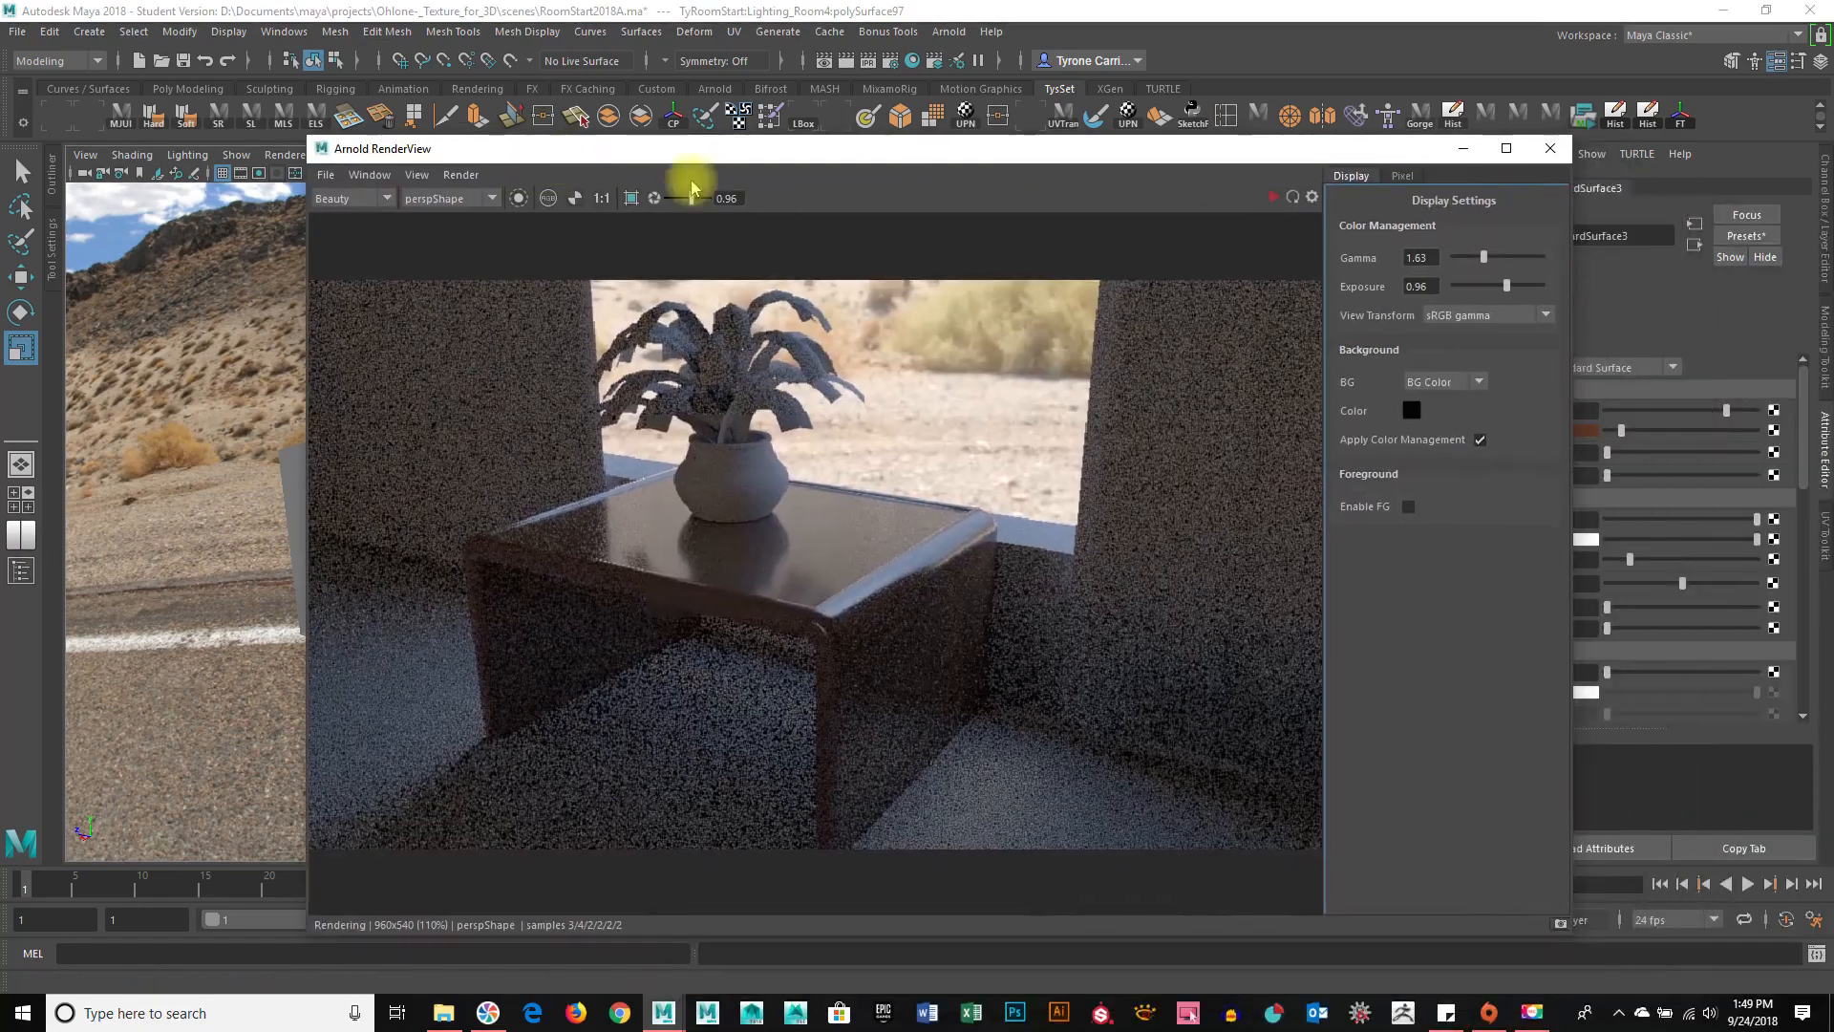
left_click(1278, 195)
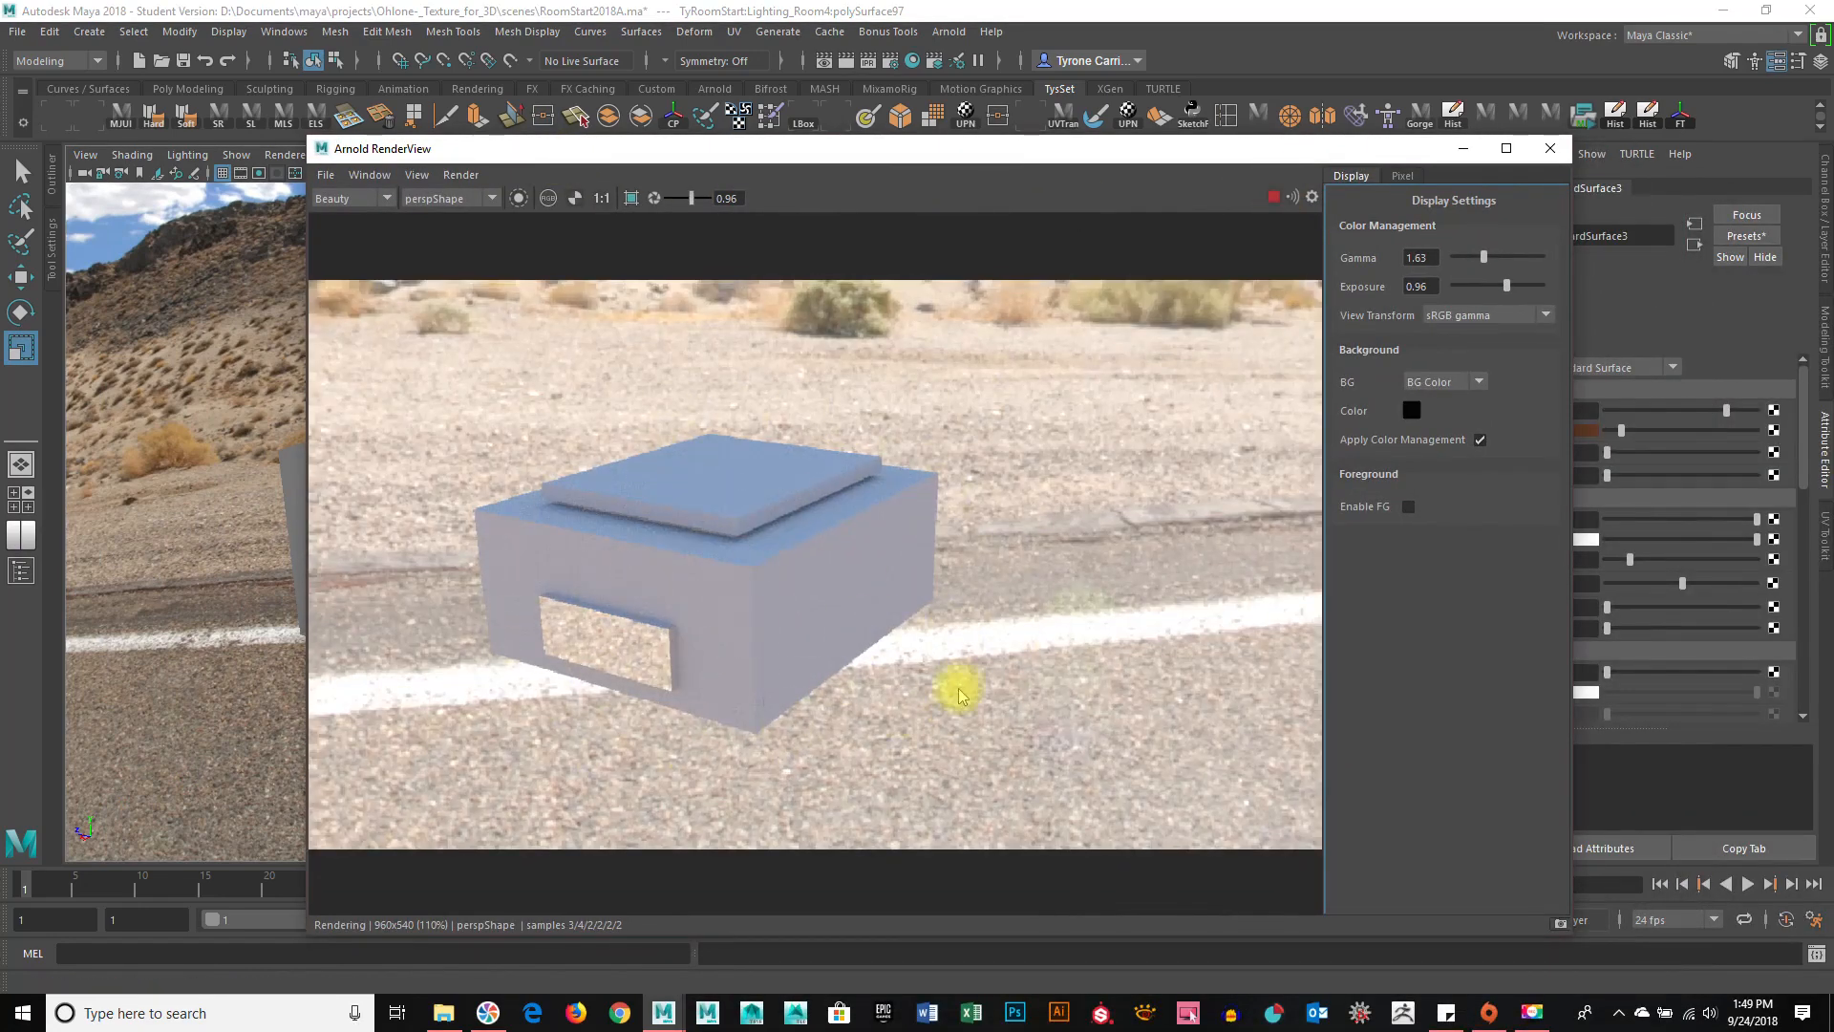
left_click(1274, 199)
Move the RenderView aside to expose the curtained window and add an Arnold light portal to the scene.
left_click_drag(1088, 158, 1616, 541)
left_click_drag(954, 450, 593, 471, "alt")
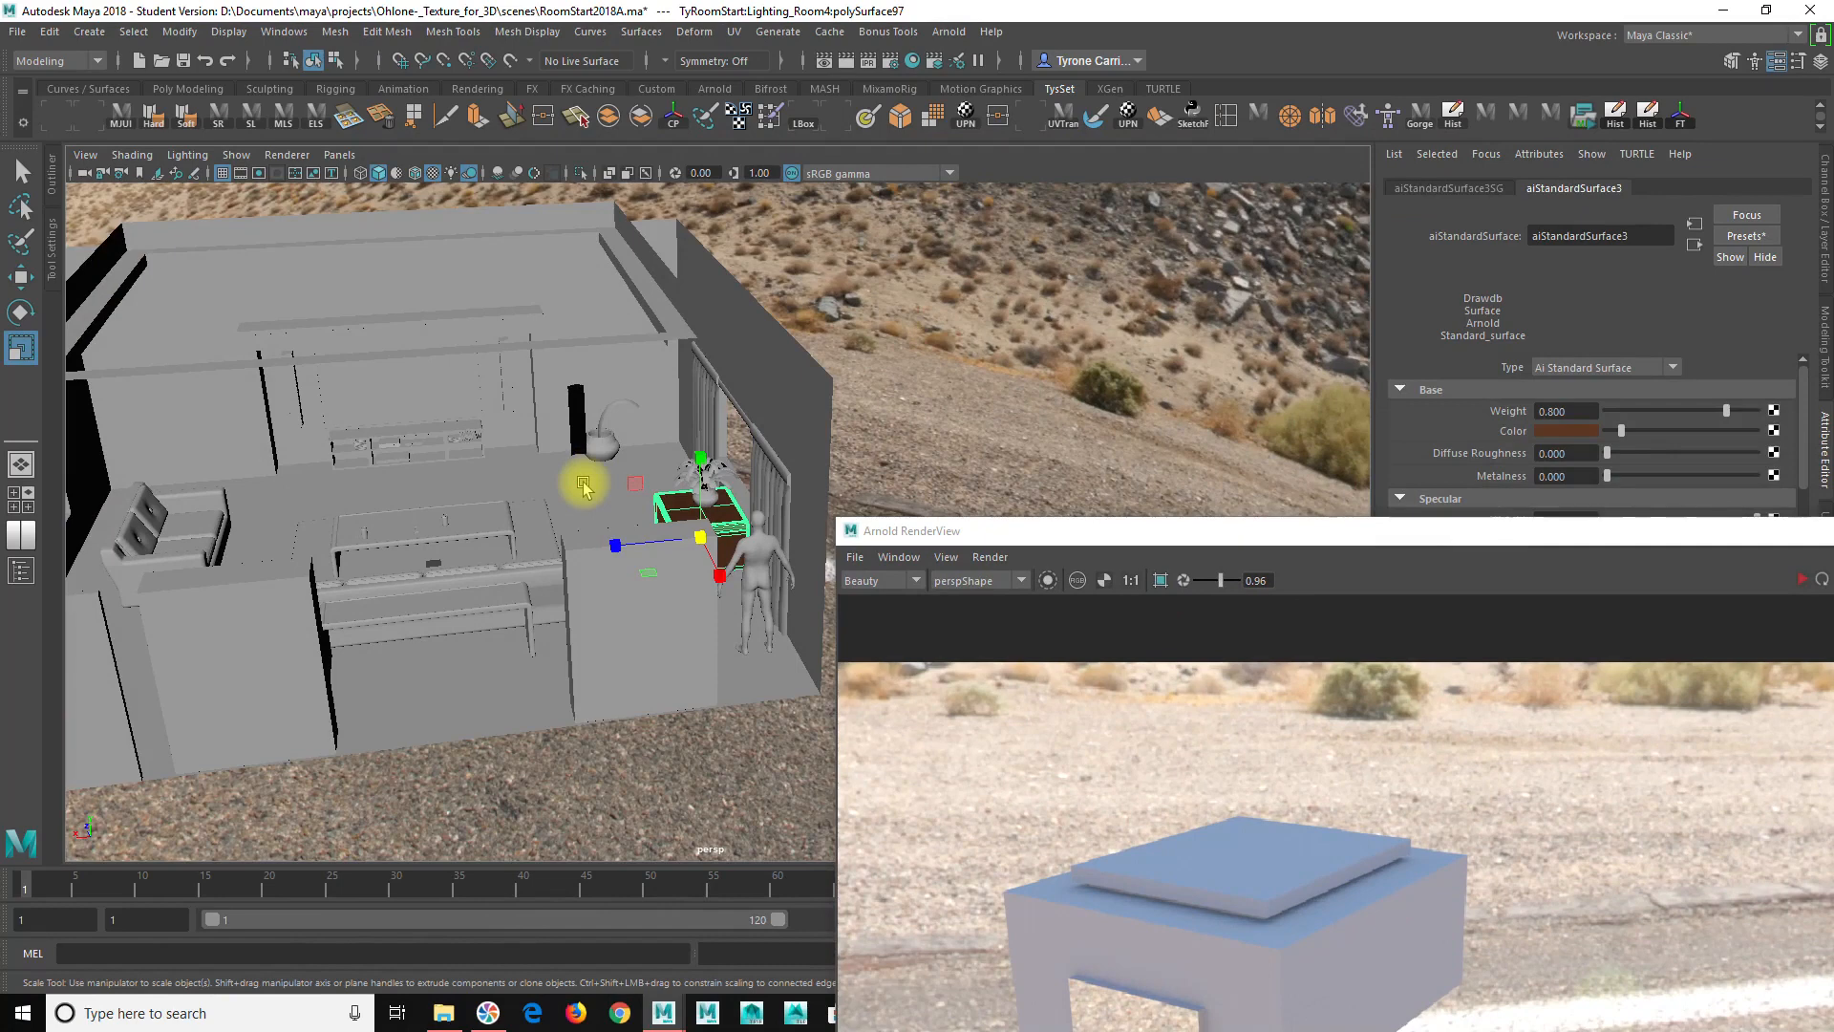
left_click_drag(1020, 545, 1061, 214)
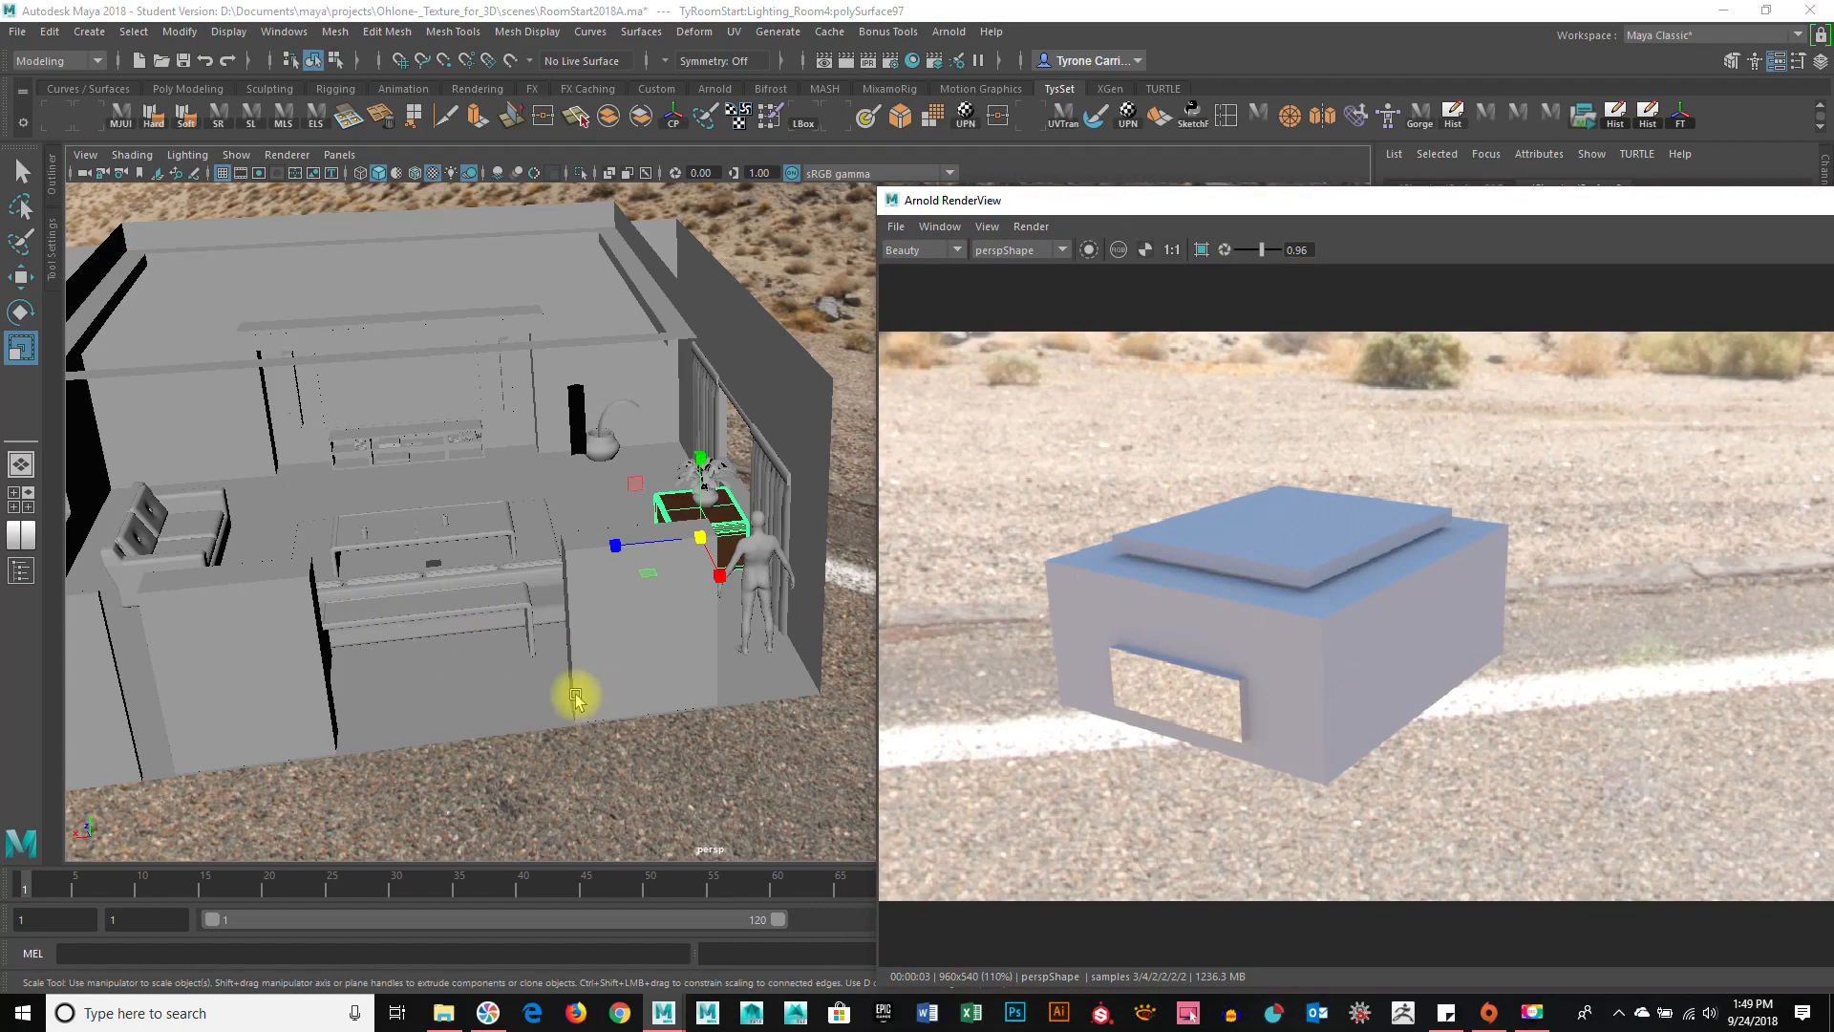
left_click_drag(650, 645, 815, 622, "alt")
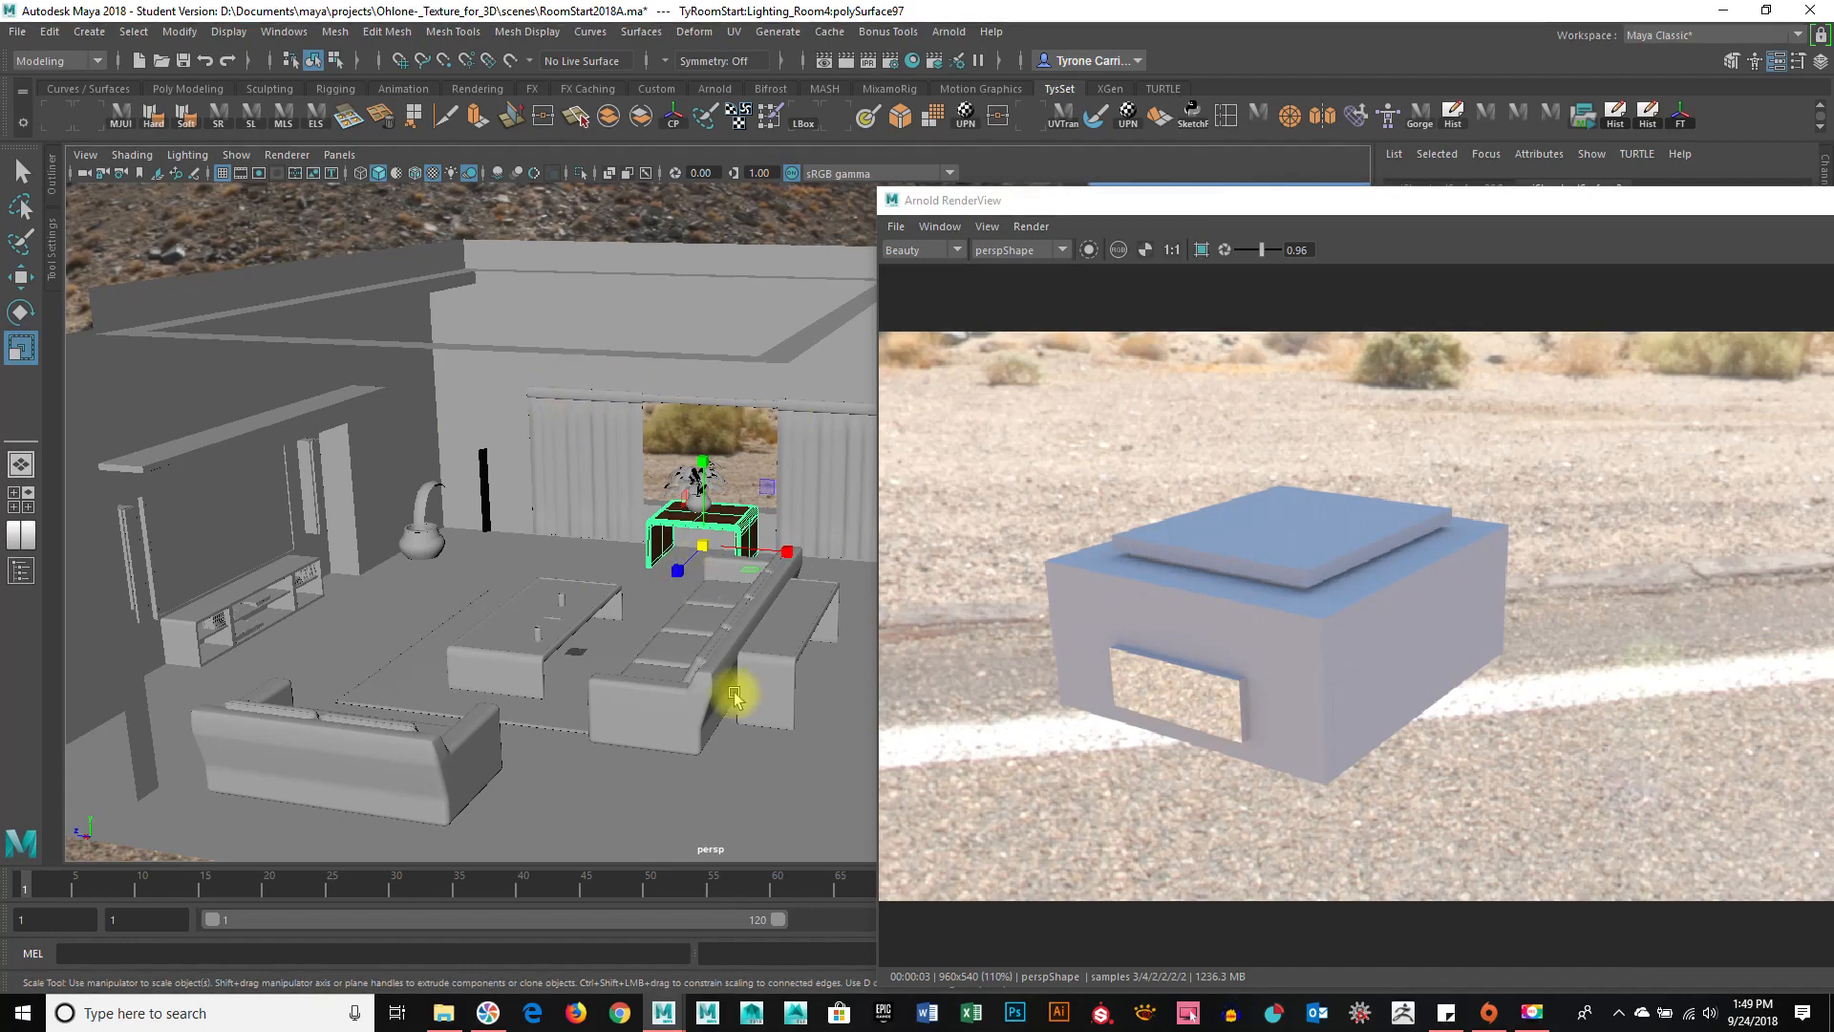
left_click_drag(743, 683, 746, 459, "alt")
left_click(963, 34)
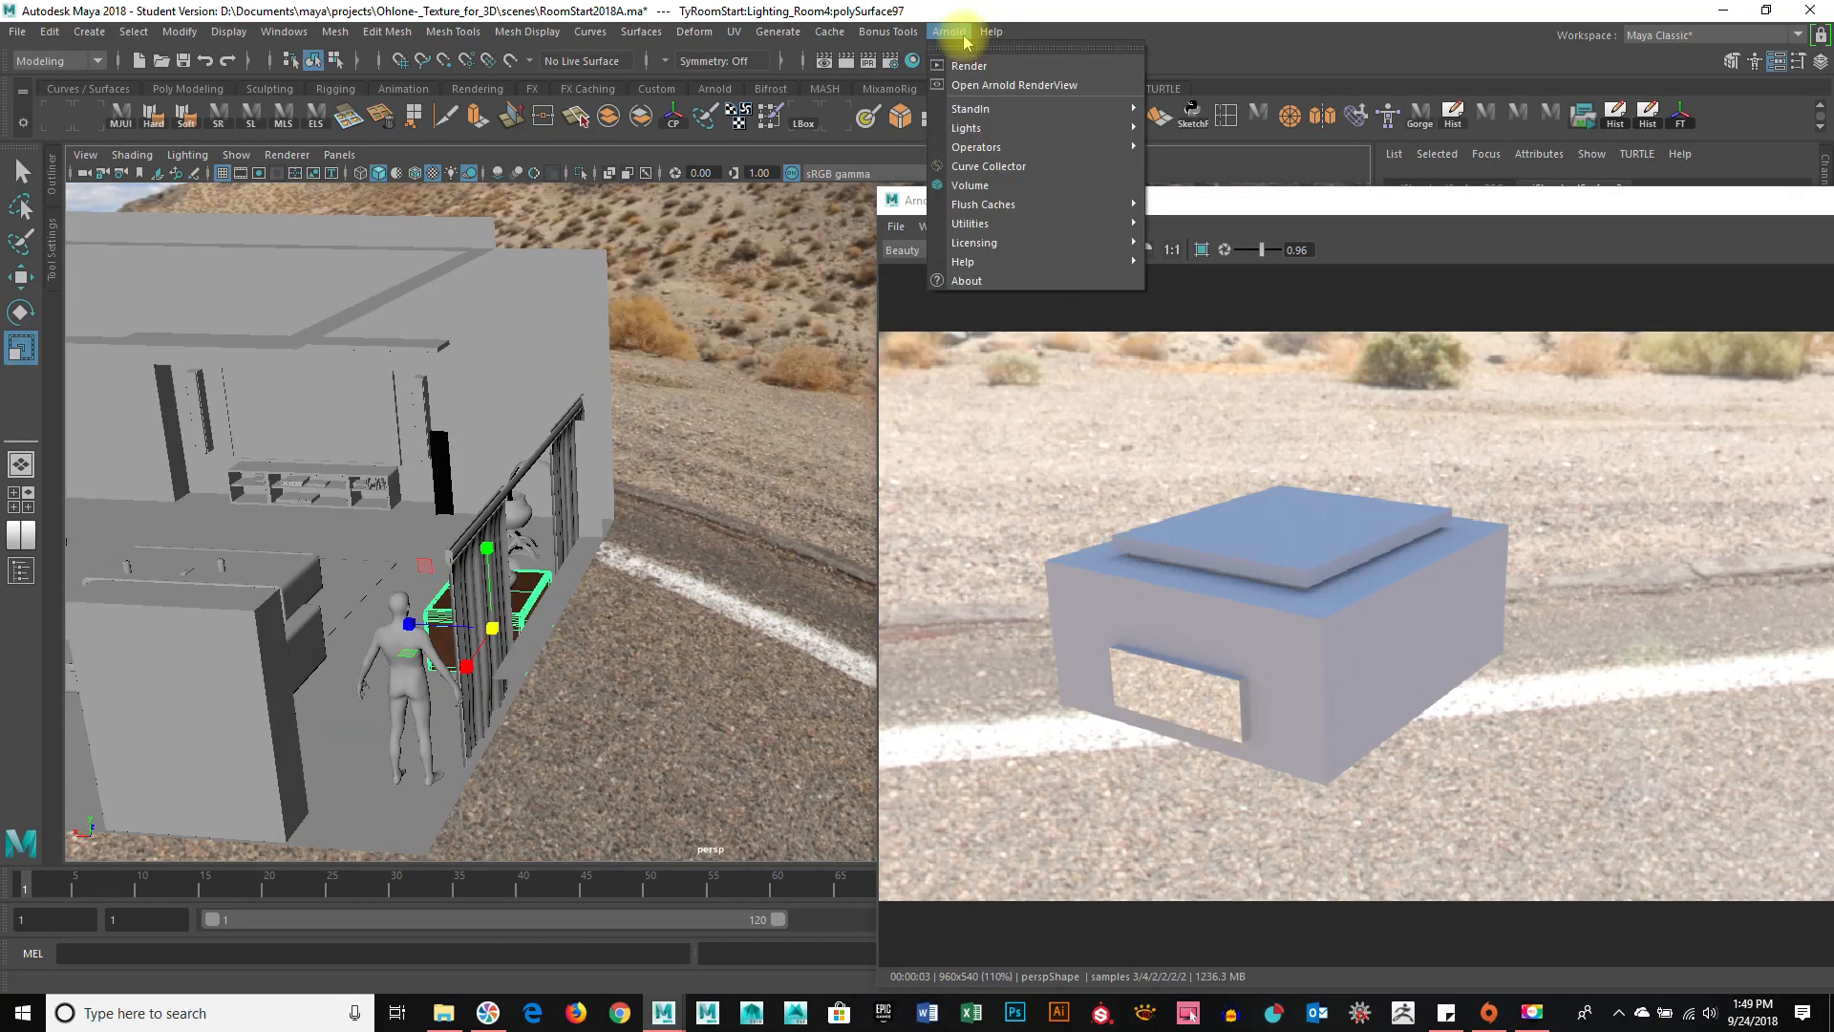
mouse_move(979, 129)
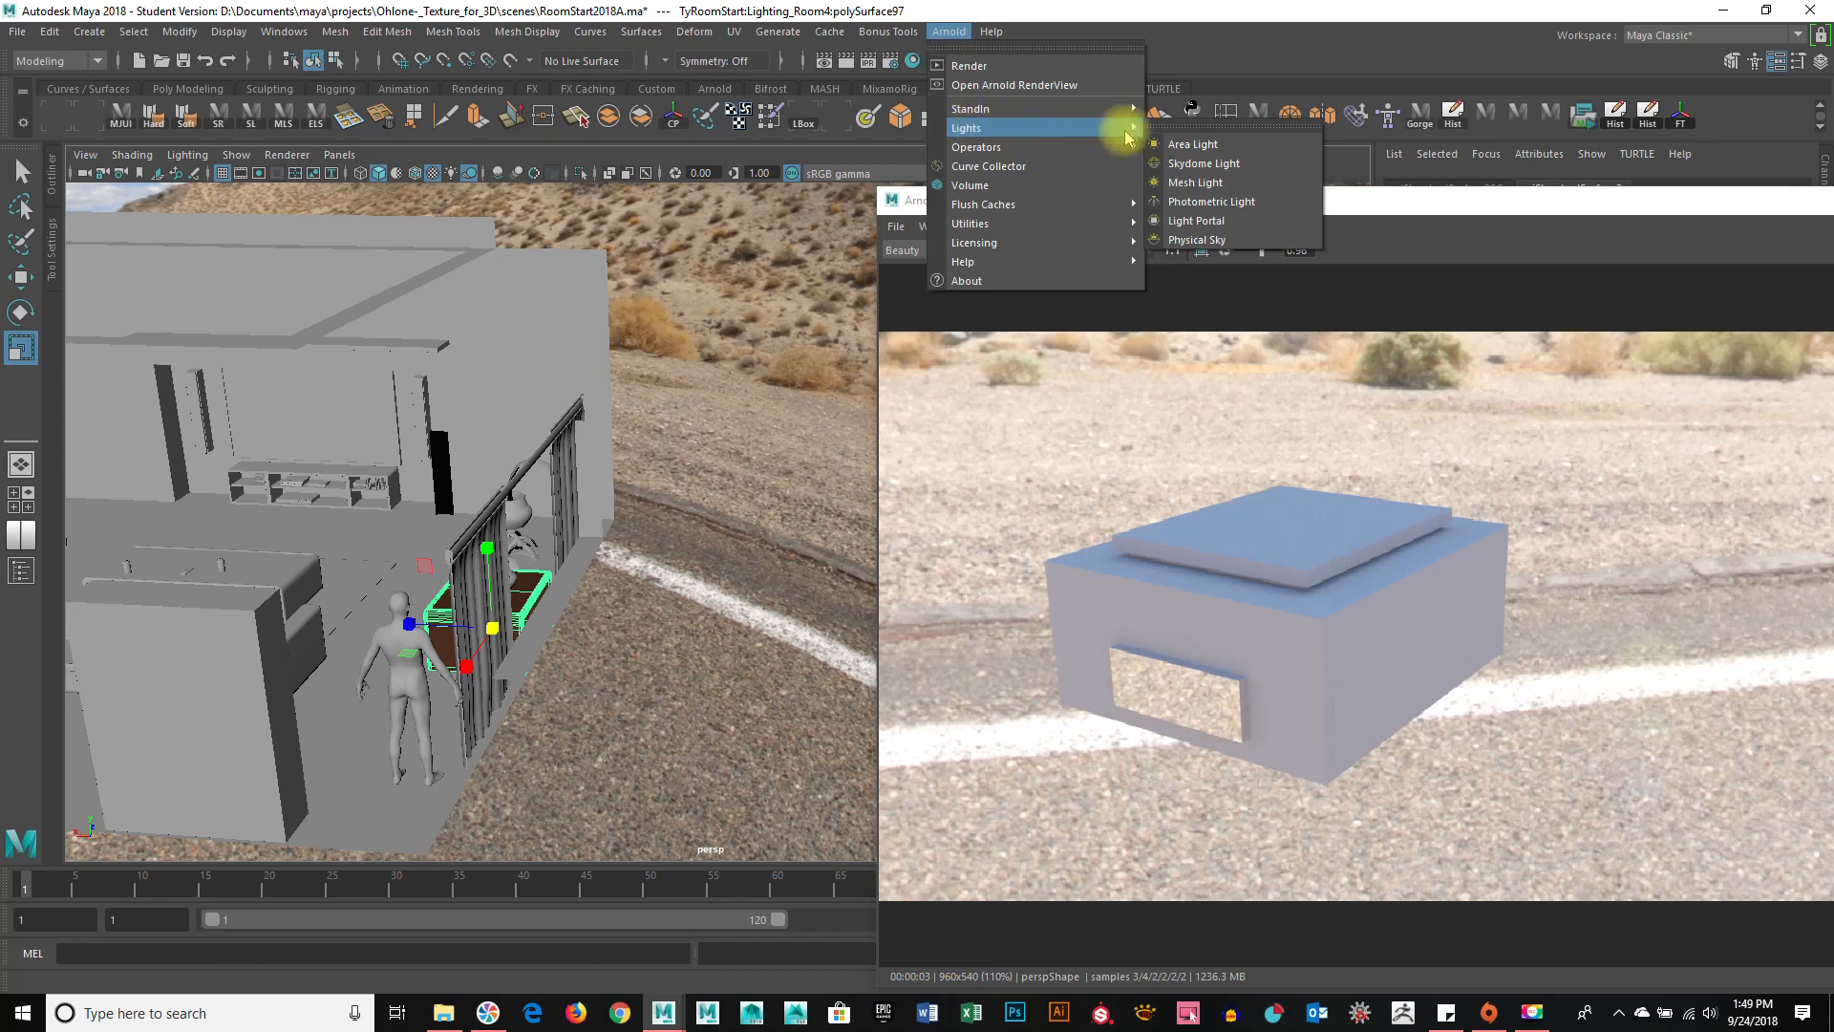
left_click(1218, 226)
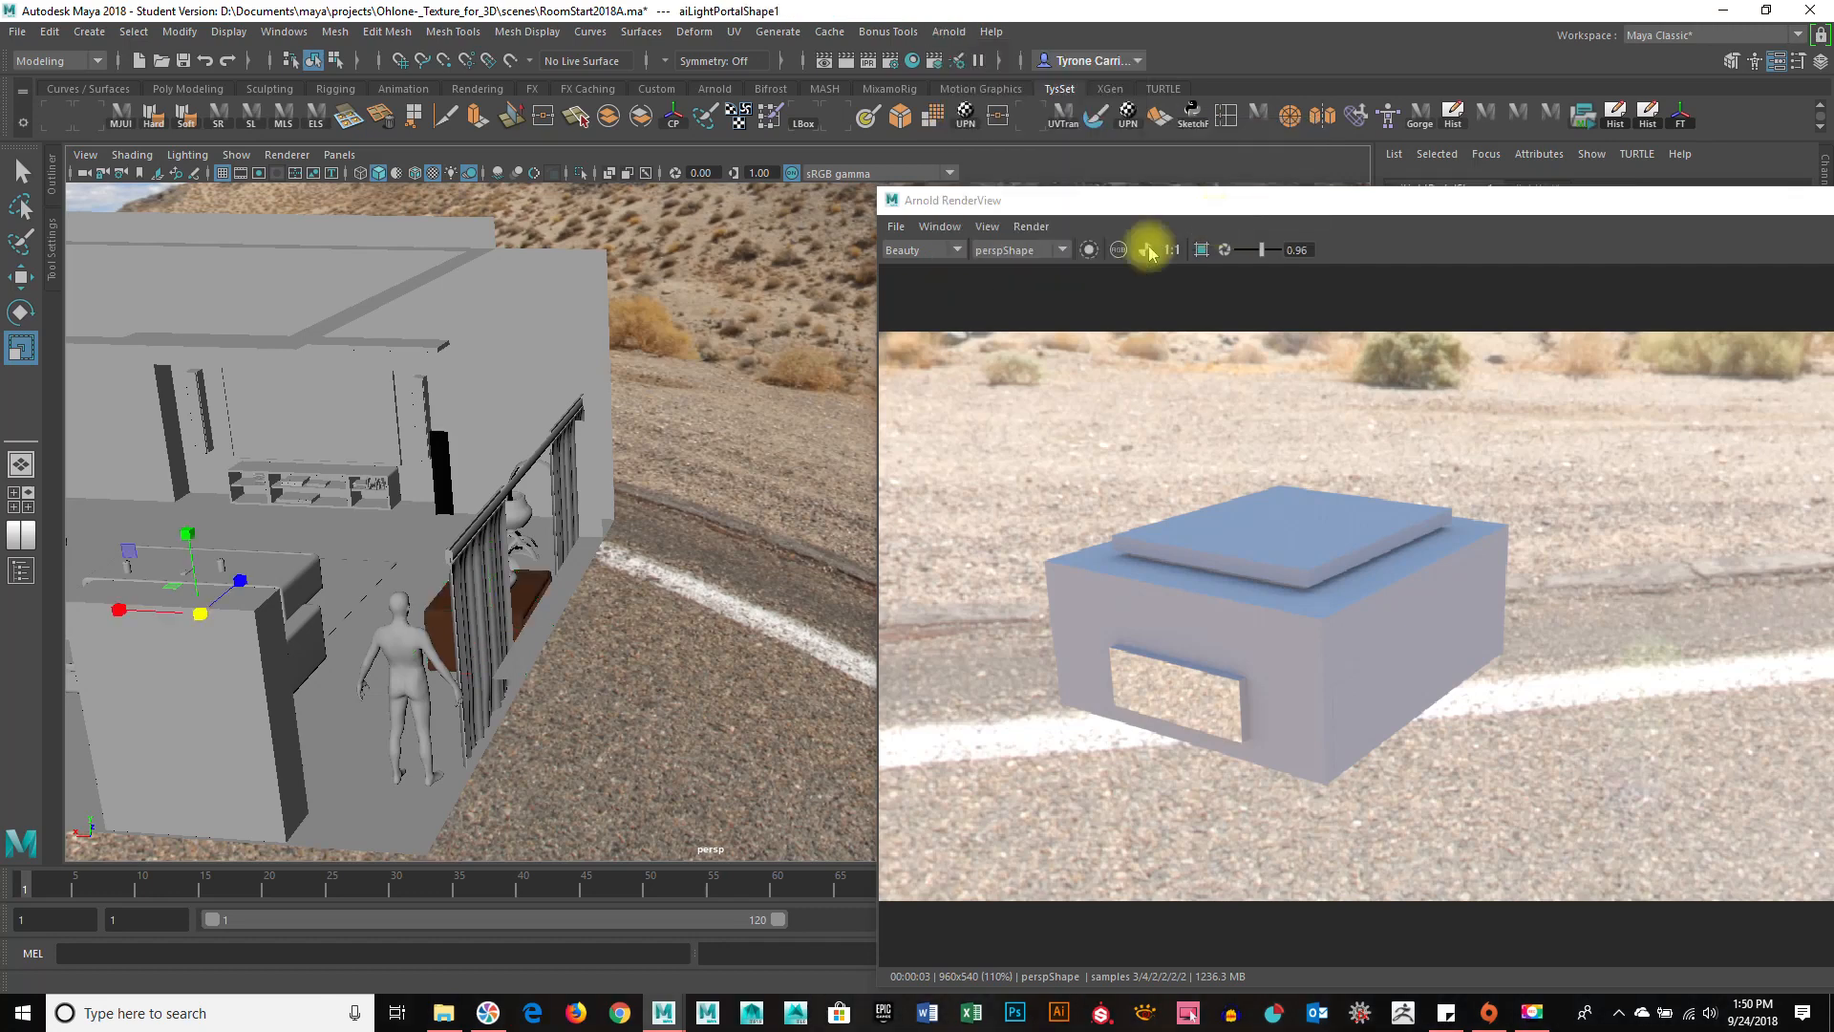
Move the light portal over to the curtained window and raise it to window height, at X about -586 and Y about 172.
left_click_drag(496, 287, 458, 430, "alt")
key("w")
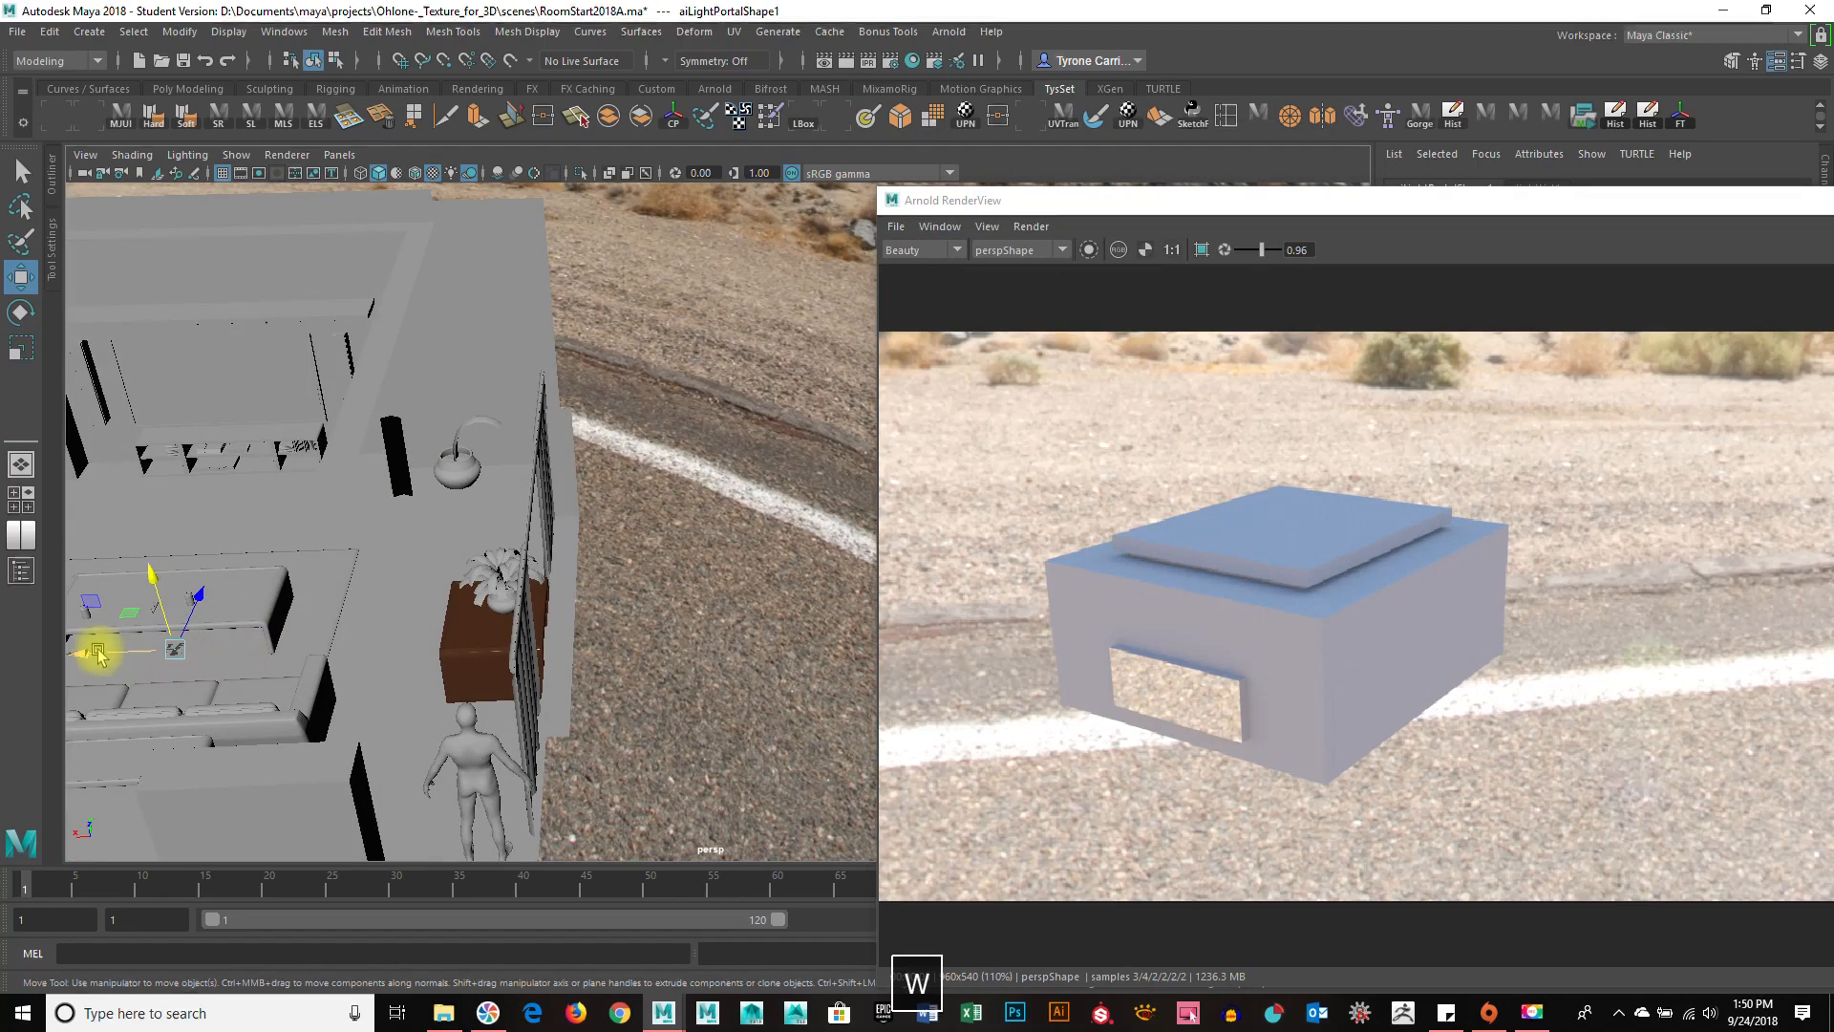
left_click_drag(97, 657, 555, 600)
key("r")
key("w")
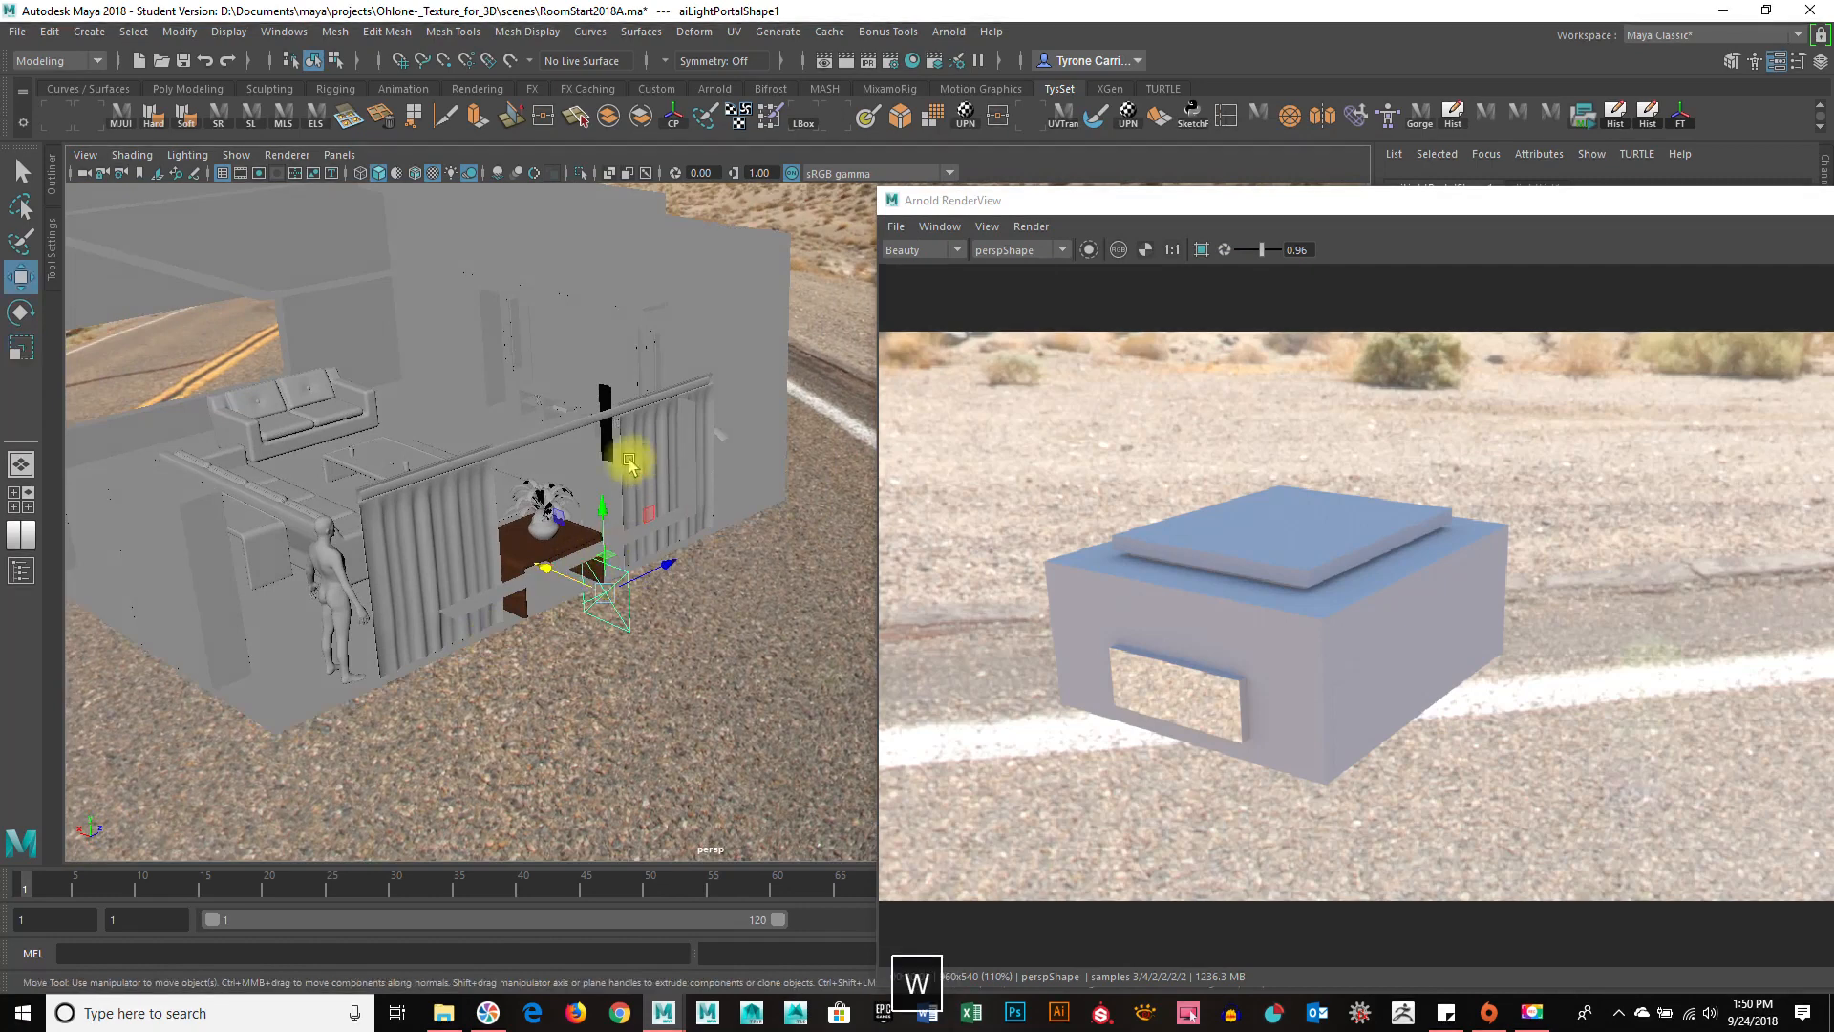
left_click_drag(598, 511, 576, 470)
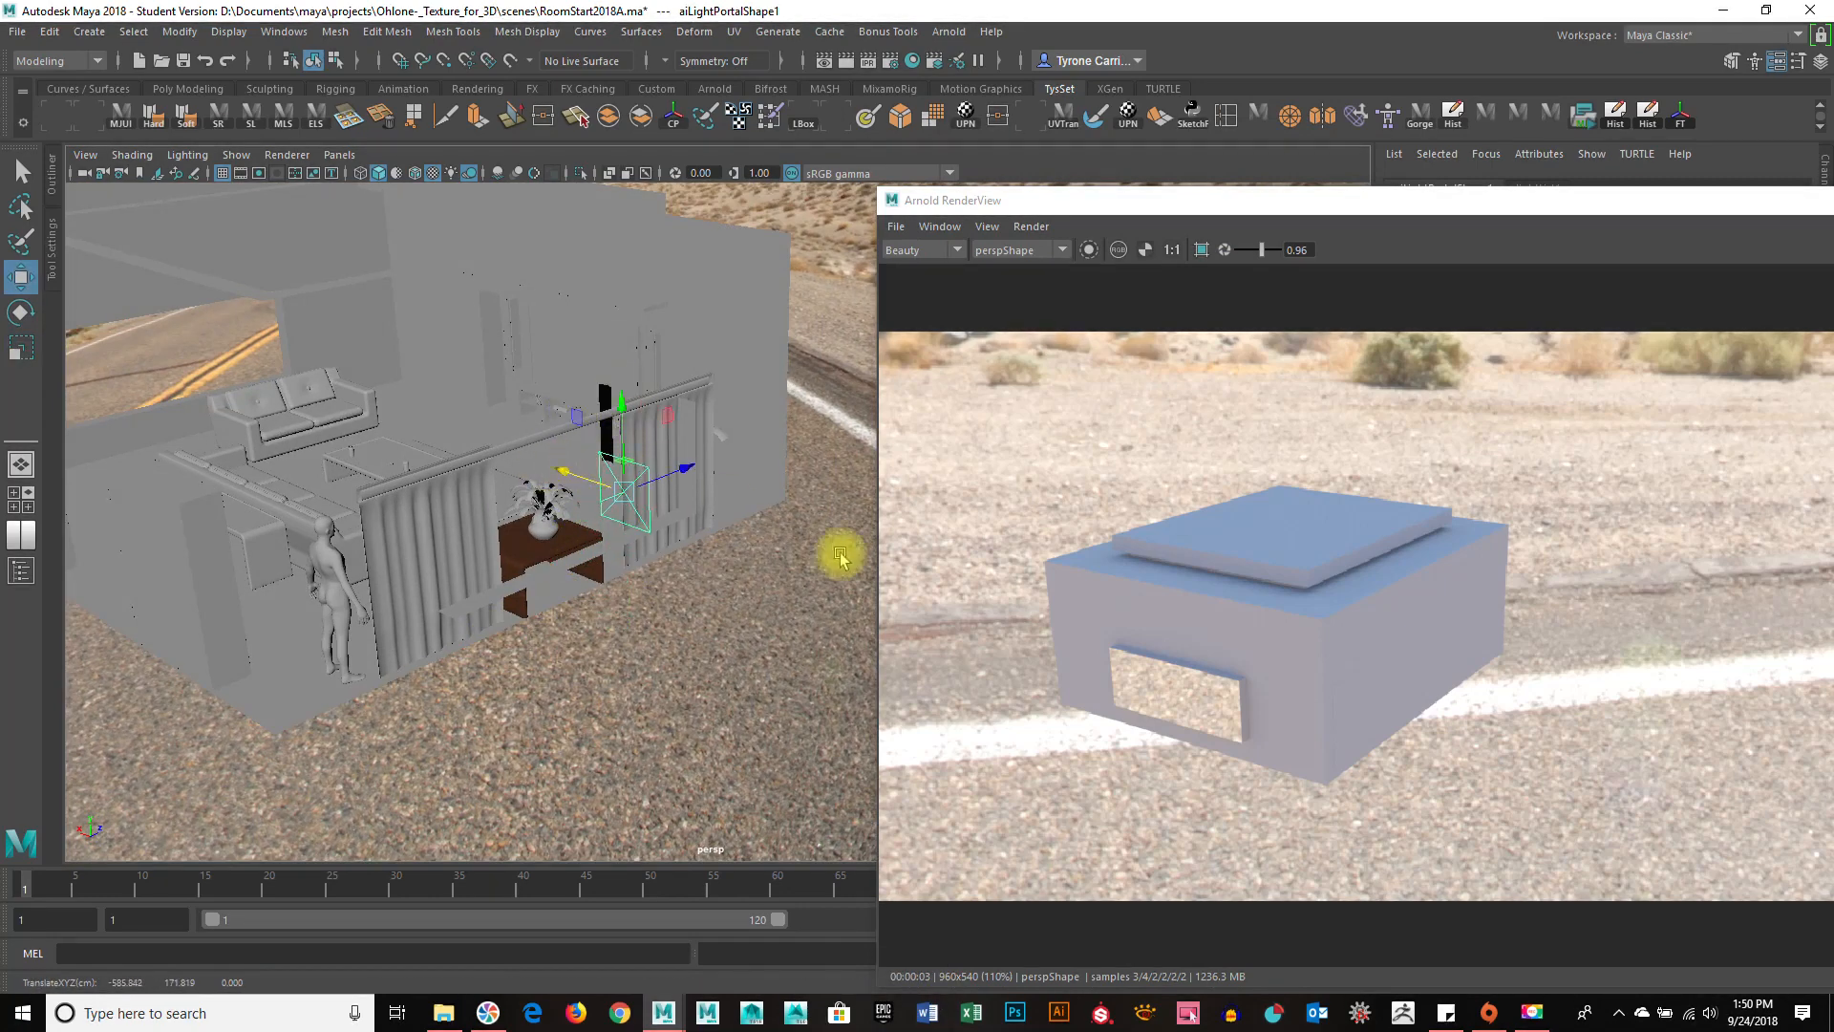
Rotate the light portal parallel to the curtained window wall and slide it sideways toward the middle of the opening.
key("e")
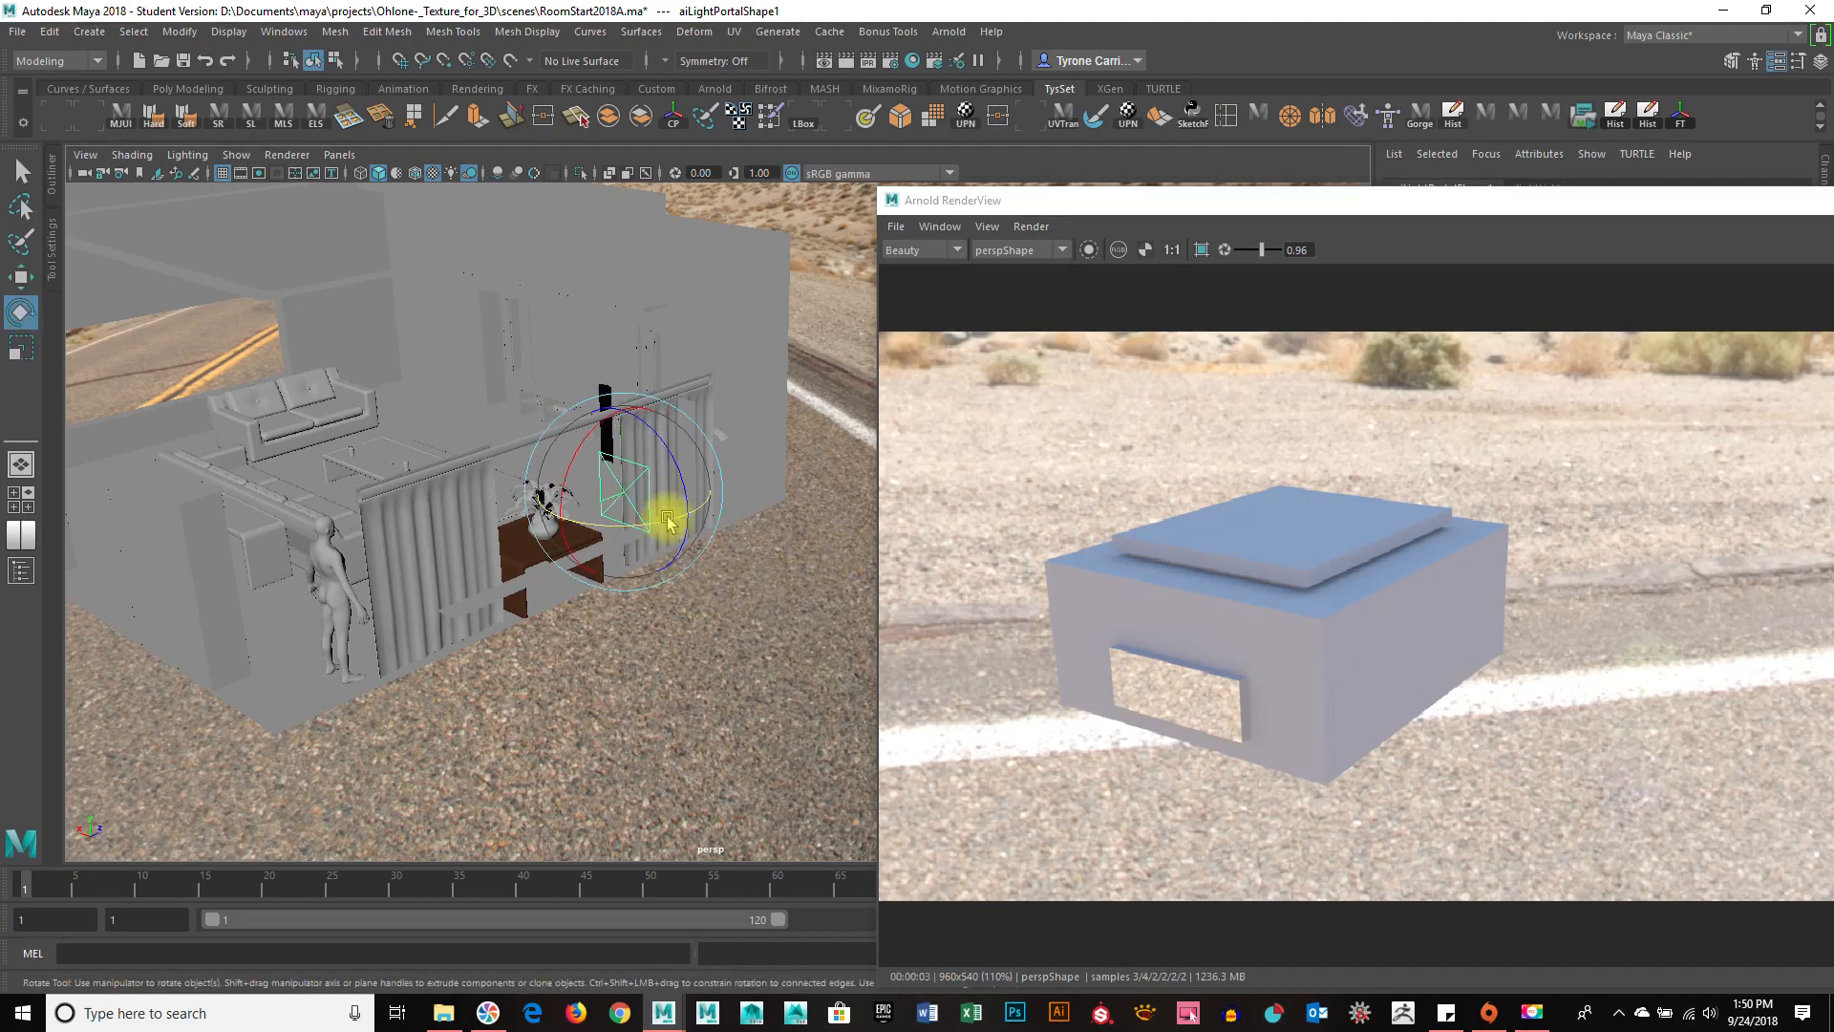
left_click_drag(584, 537, 494, 642)
right_click_drag(494, 642, 562, 707, "alt")
left_click_drag(562, 707, 606, 717, "alt")
right_click_drag(606, 717, 518, 715, "alt")
key("w")
left_click_drag(450, 492, 496, 495)
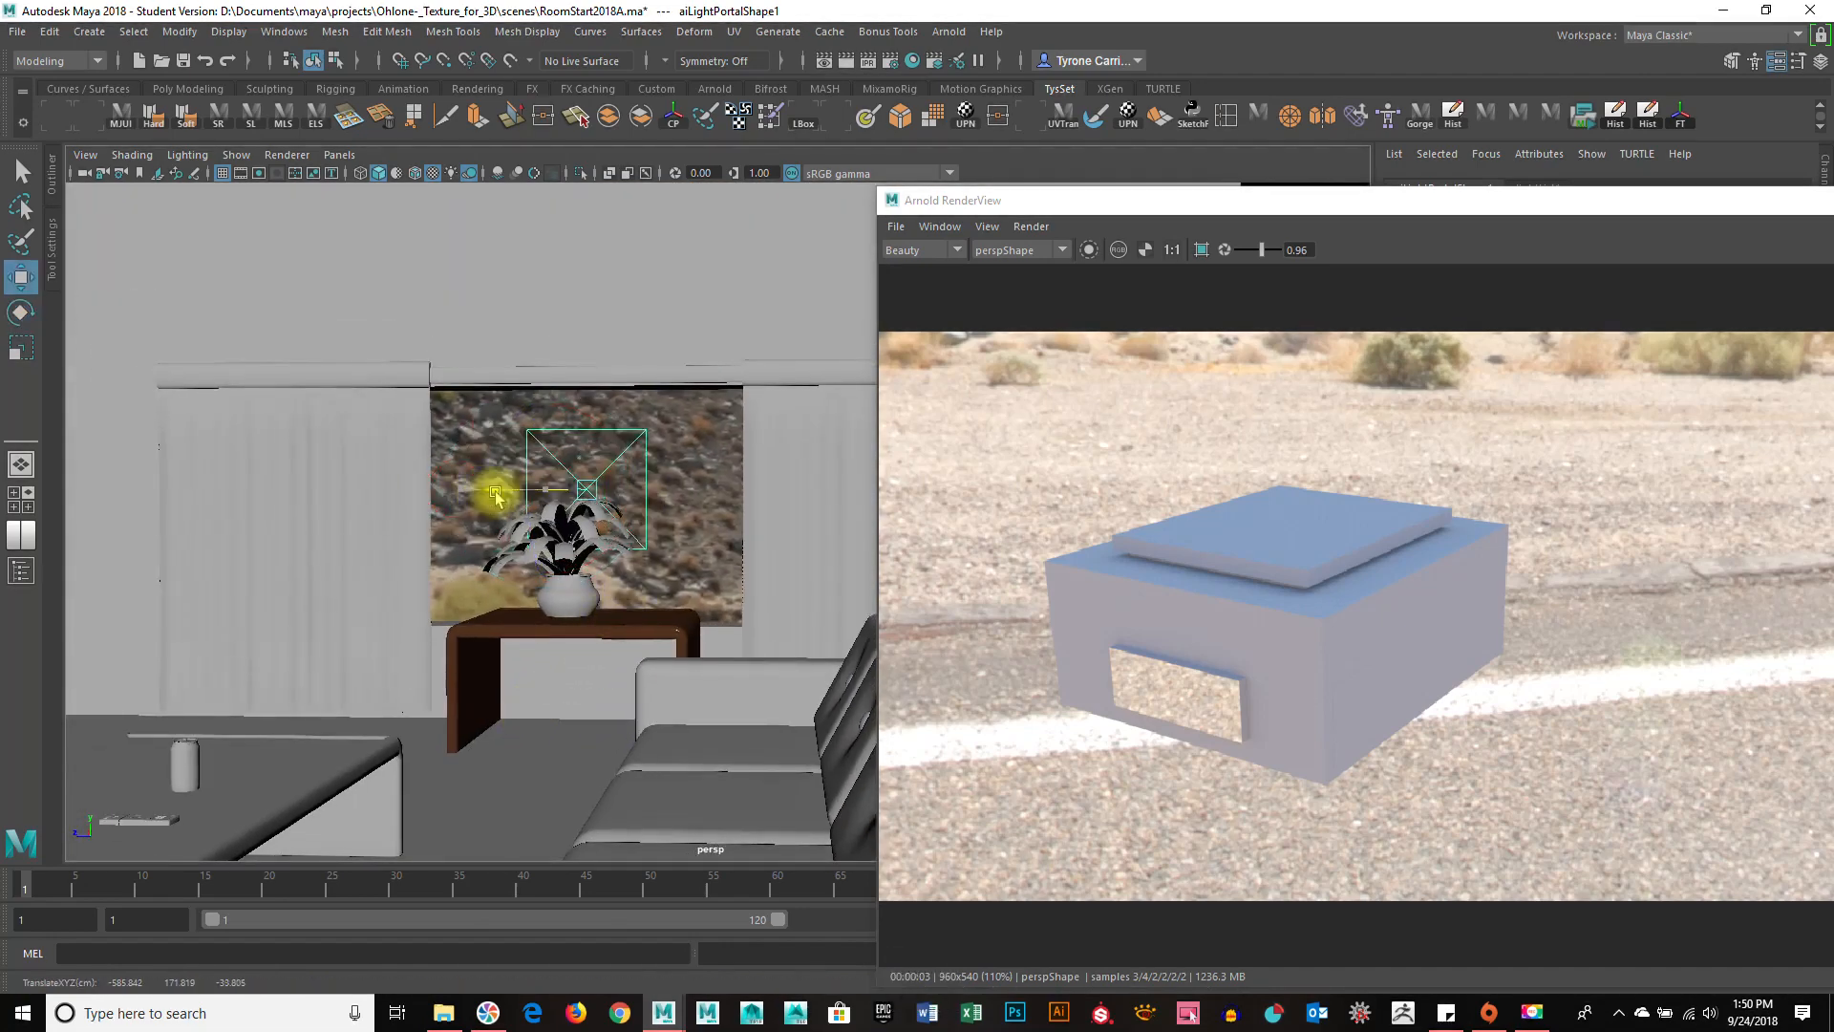
Scale the light portal to the window's height and stretch it wider, recentering it on the opening at Y about 165.
key("r")
left_click_drag(596, 399, 611, 336)
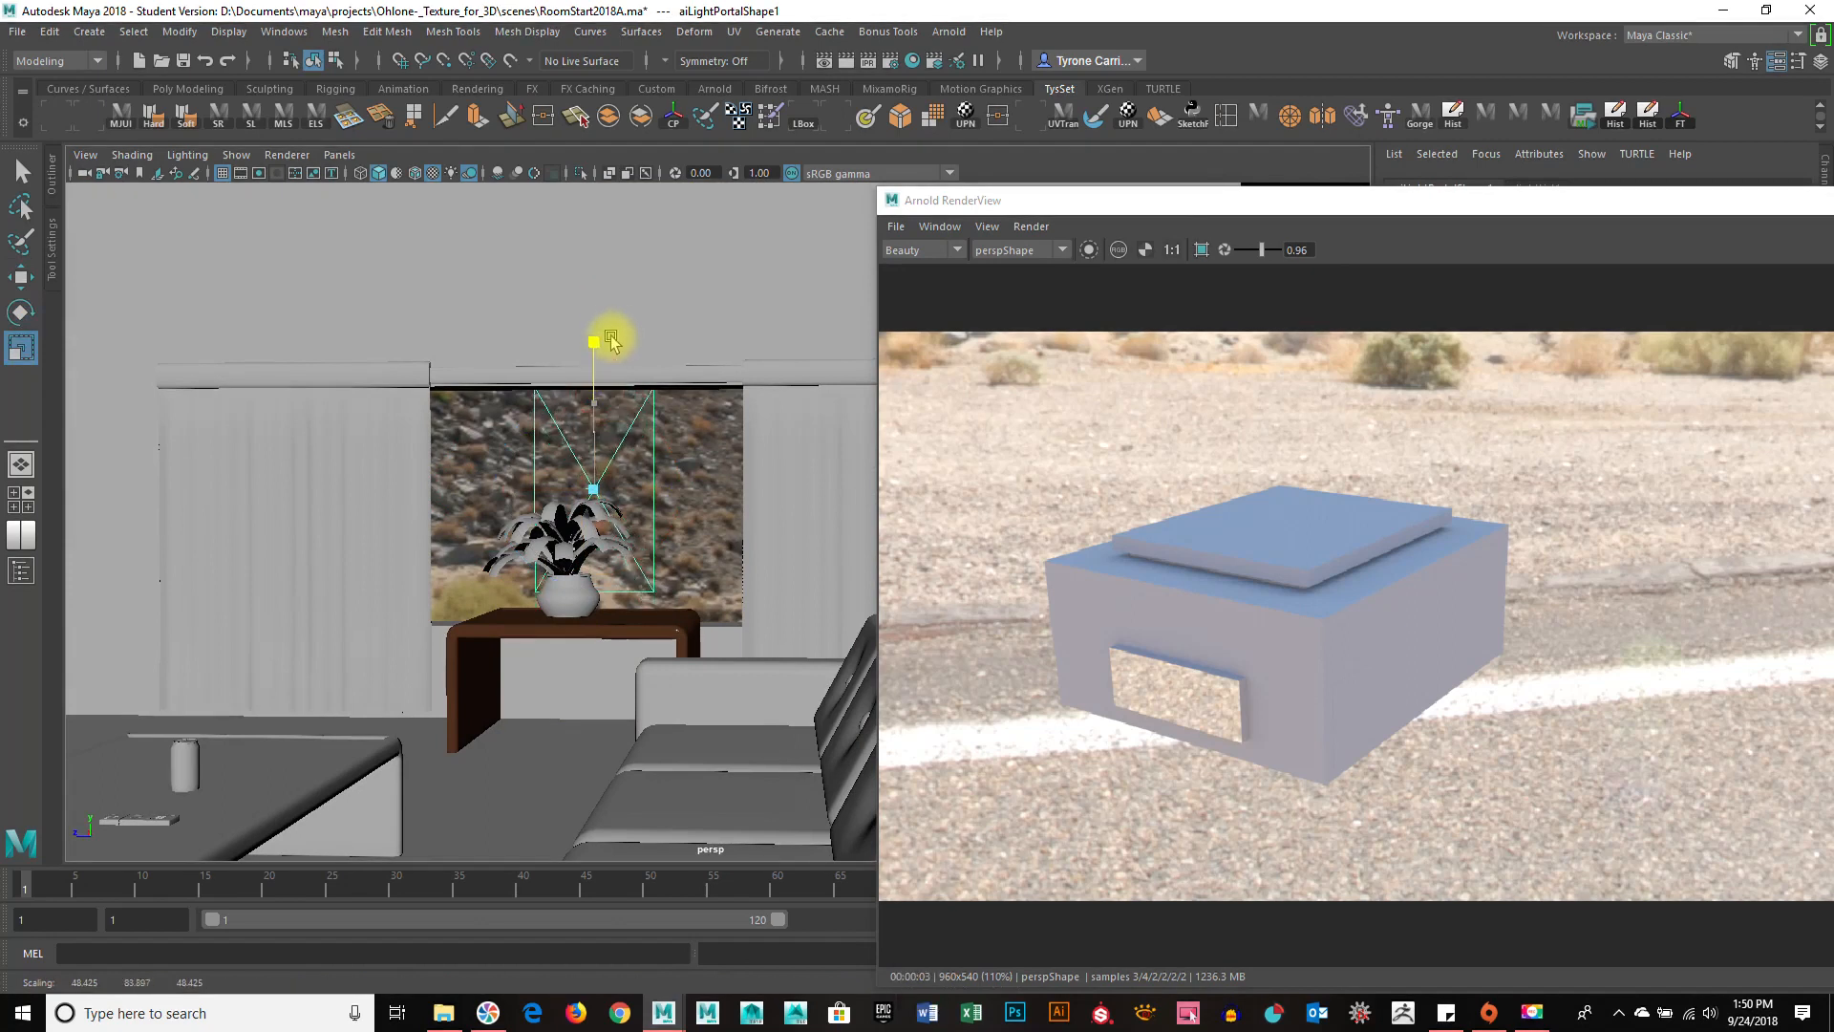
key("w")
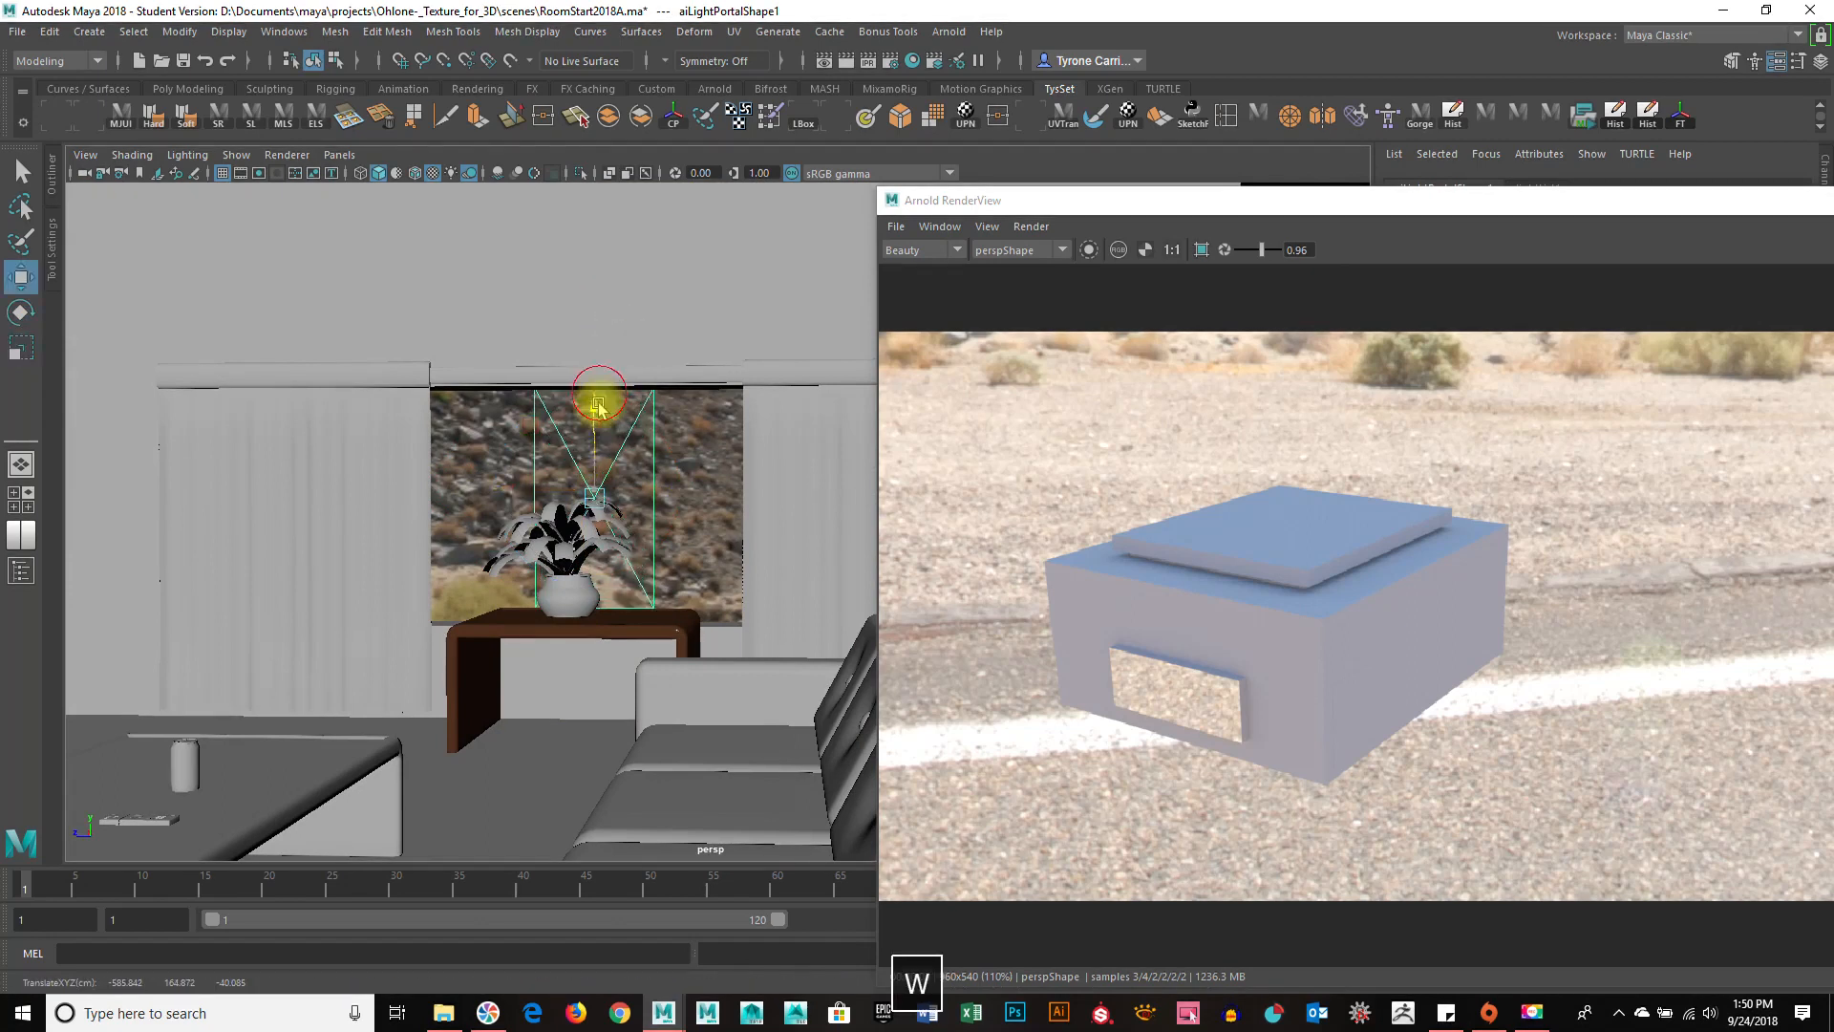
key("r")
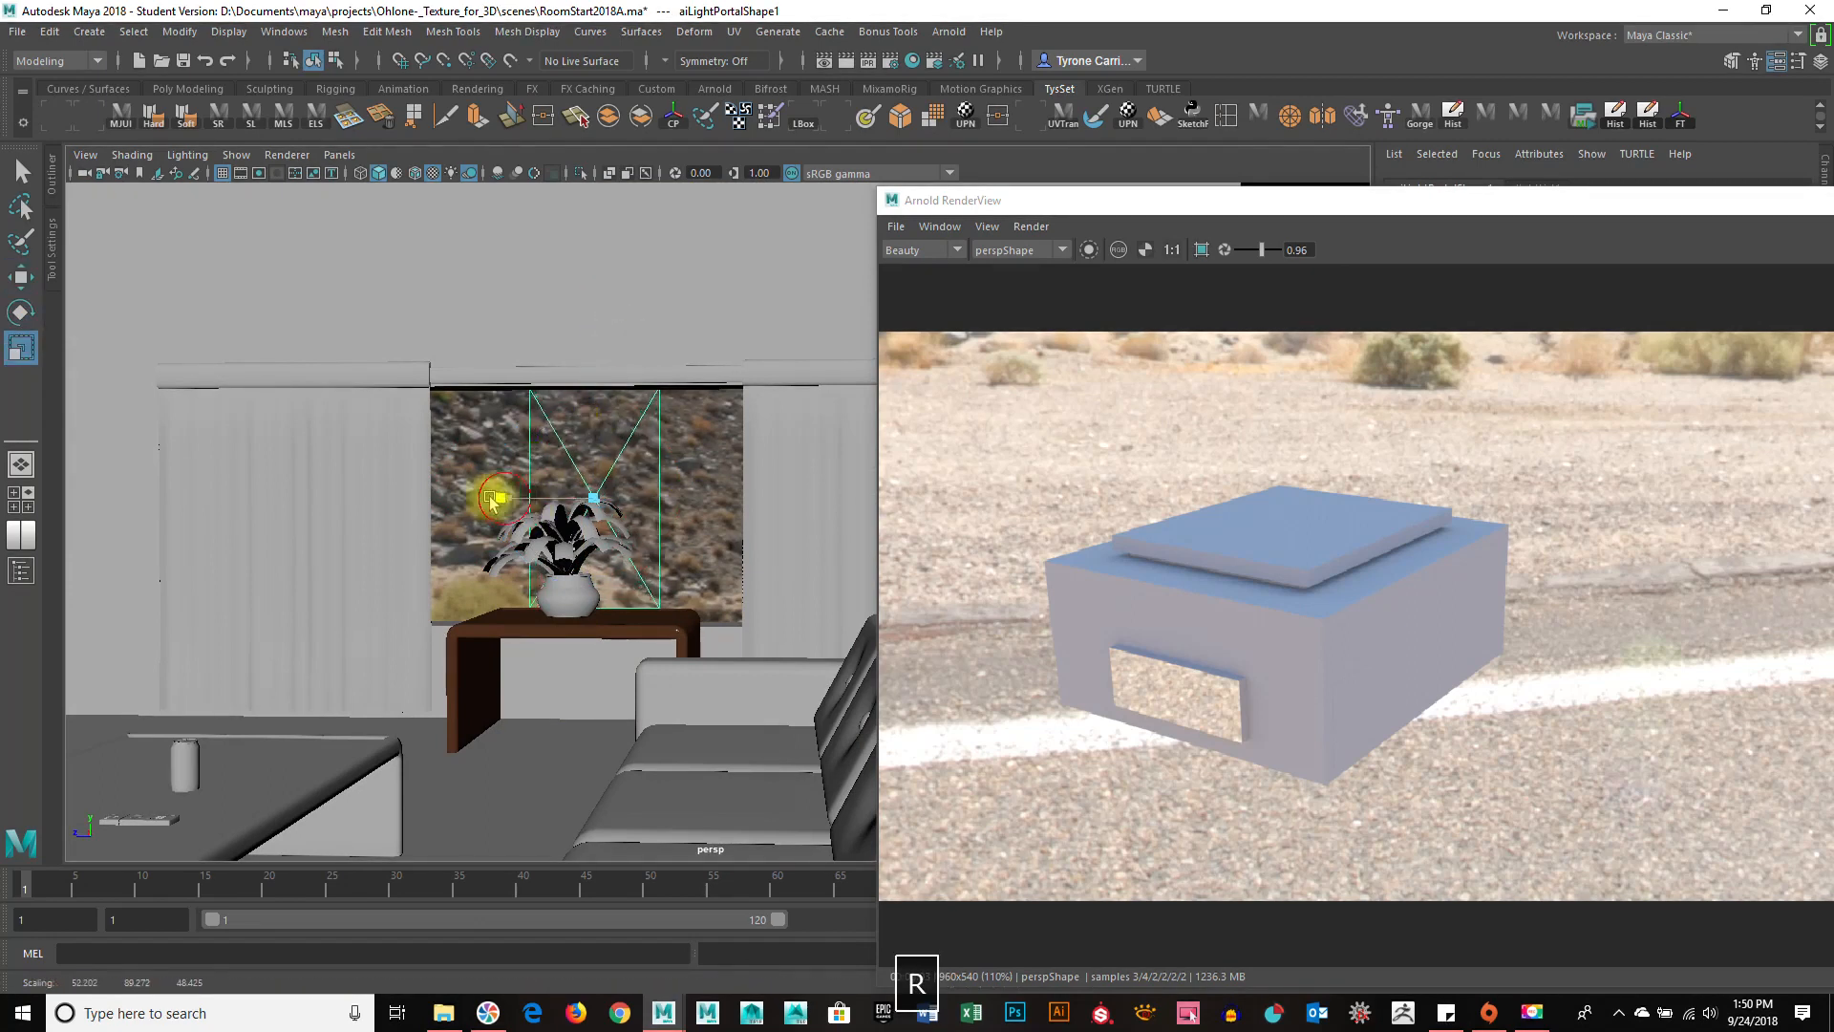
left_click_drag(380, 536, 500, 718, "alt")
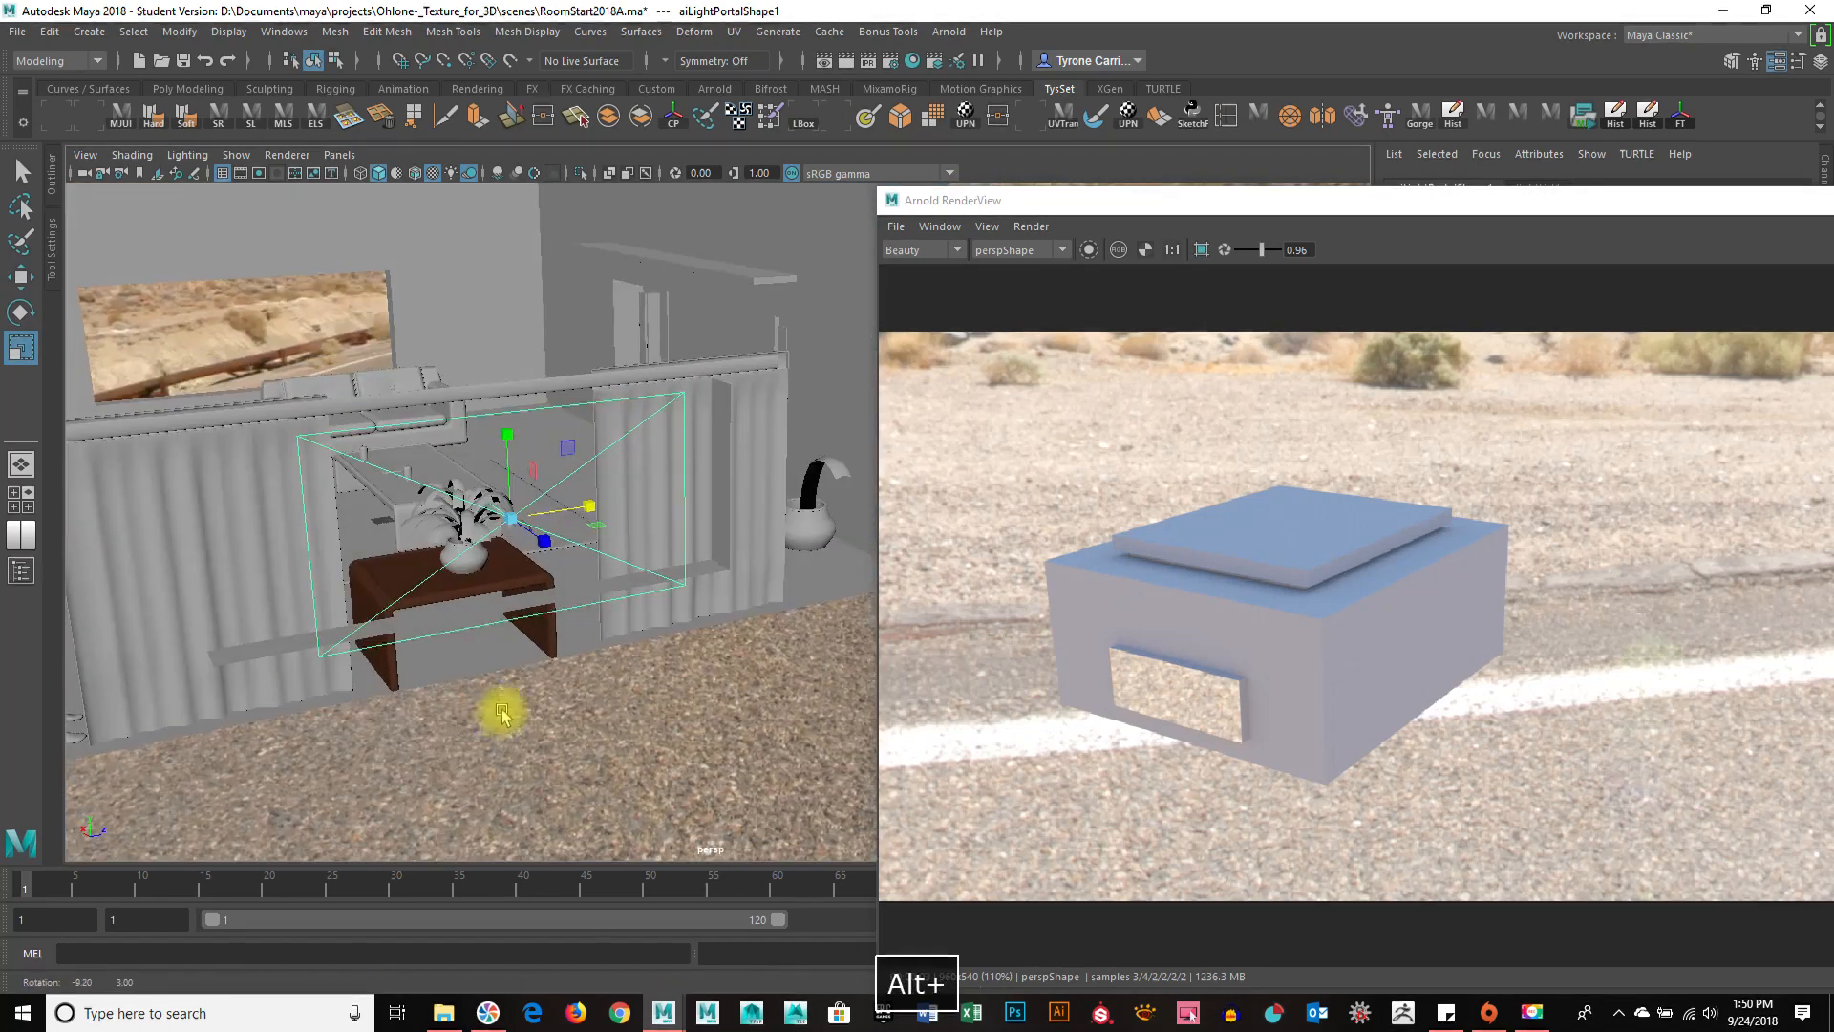
mouse_move(591, 510)
left_mouse_down()
mouse_move(622, 516)
mouse_move(583, 510)
left_mouse_up()
key("w")
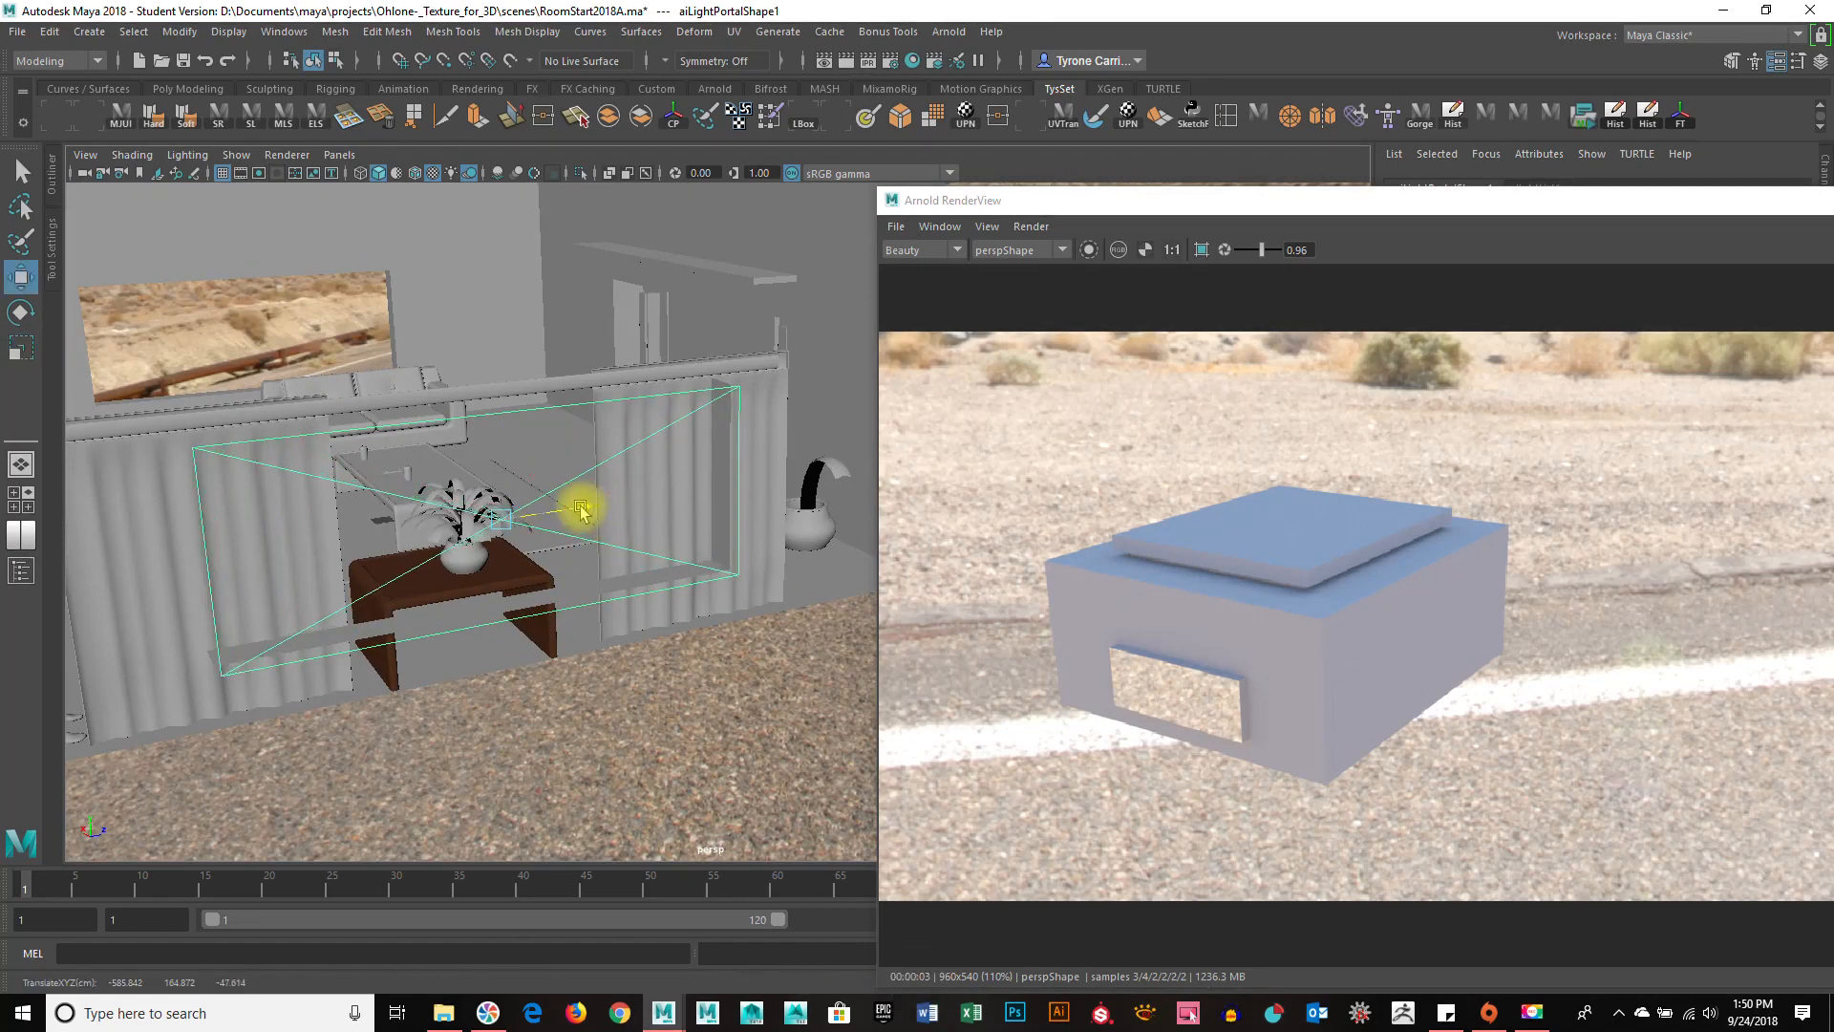
Shift the light portal closer to the outside of the window, X about -558, and adjust its scale to cover the full opening.
left_click_drag(593, 673, 668, 612, "alt")
left_click_drag(553, 566, 523, 568)
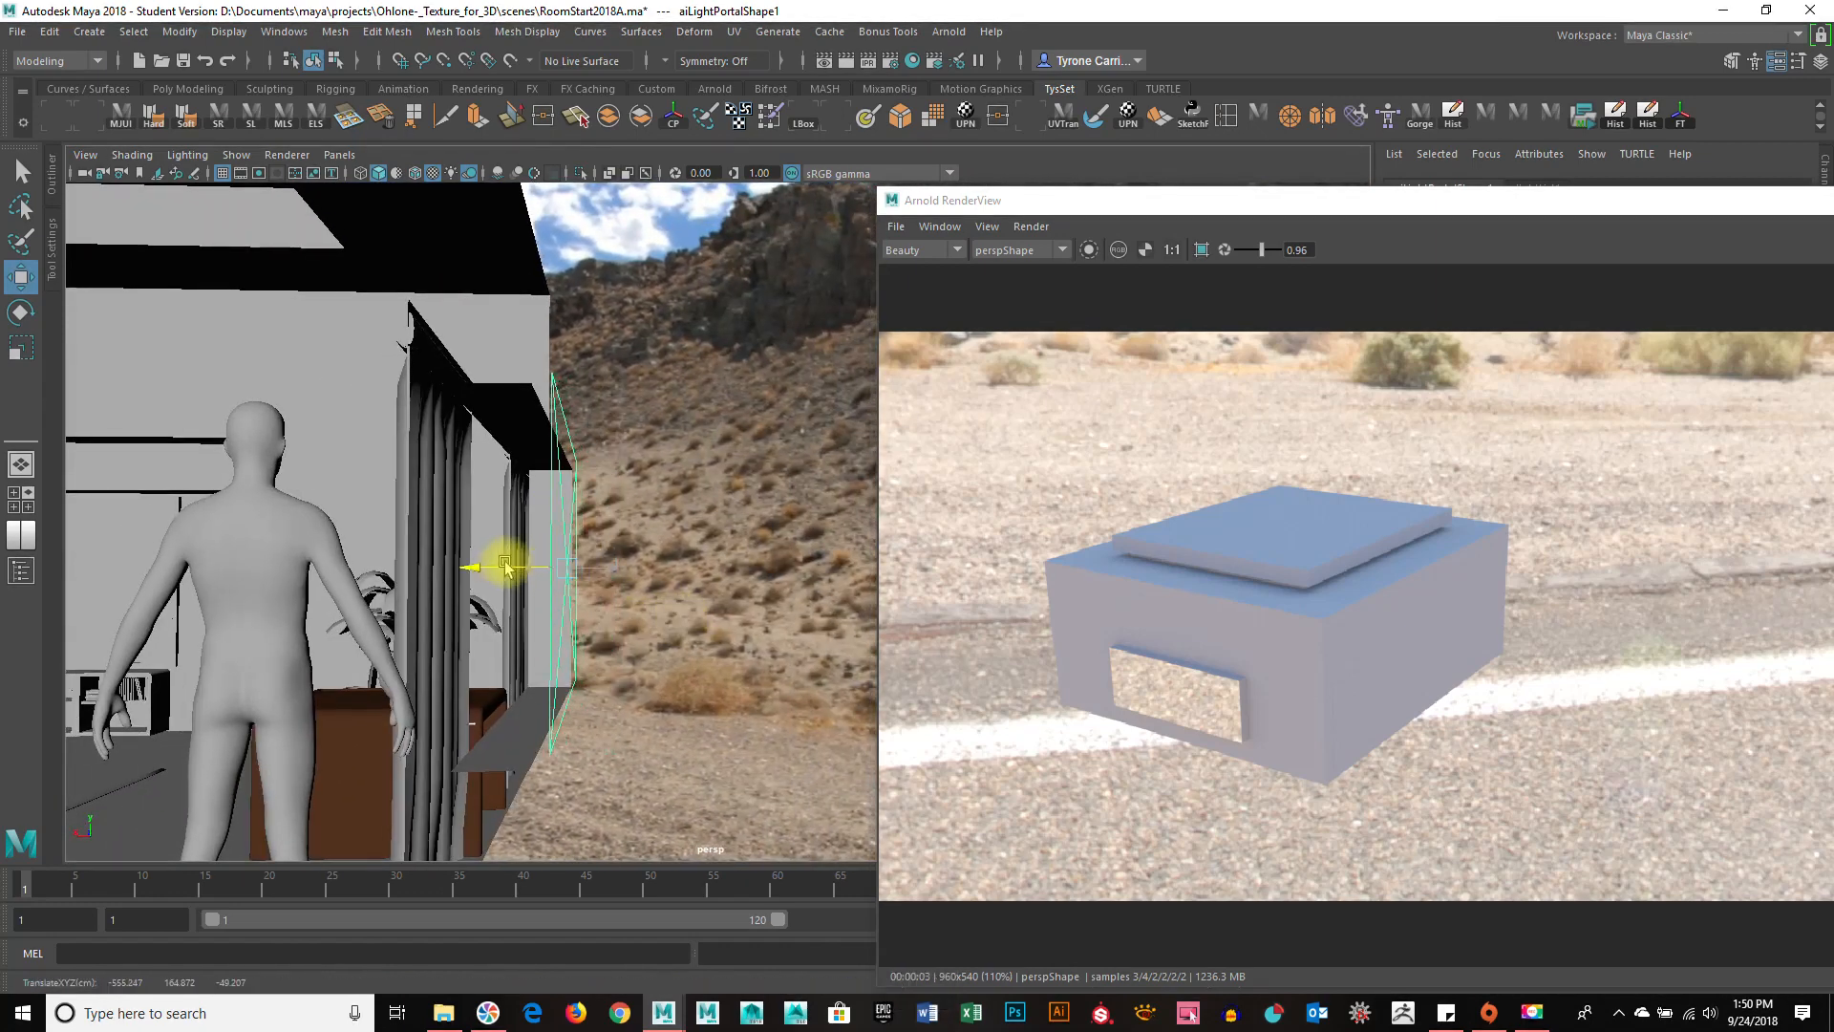
left_click_drag(639, 629, 458, 659, "alt")
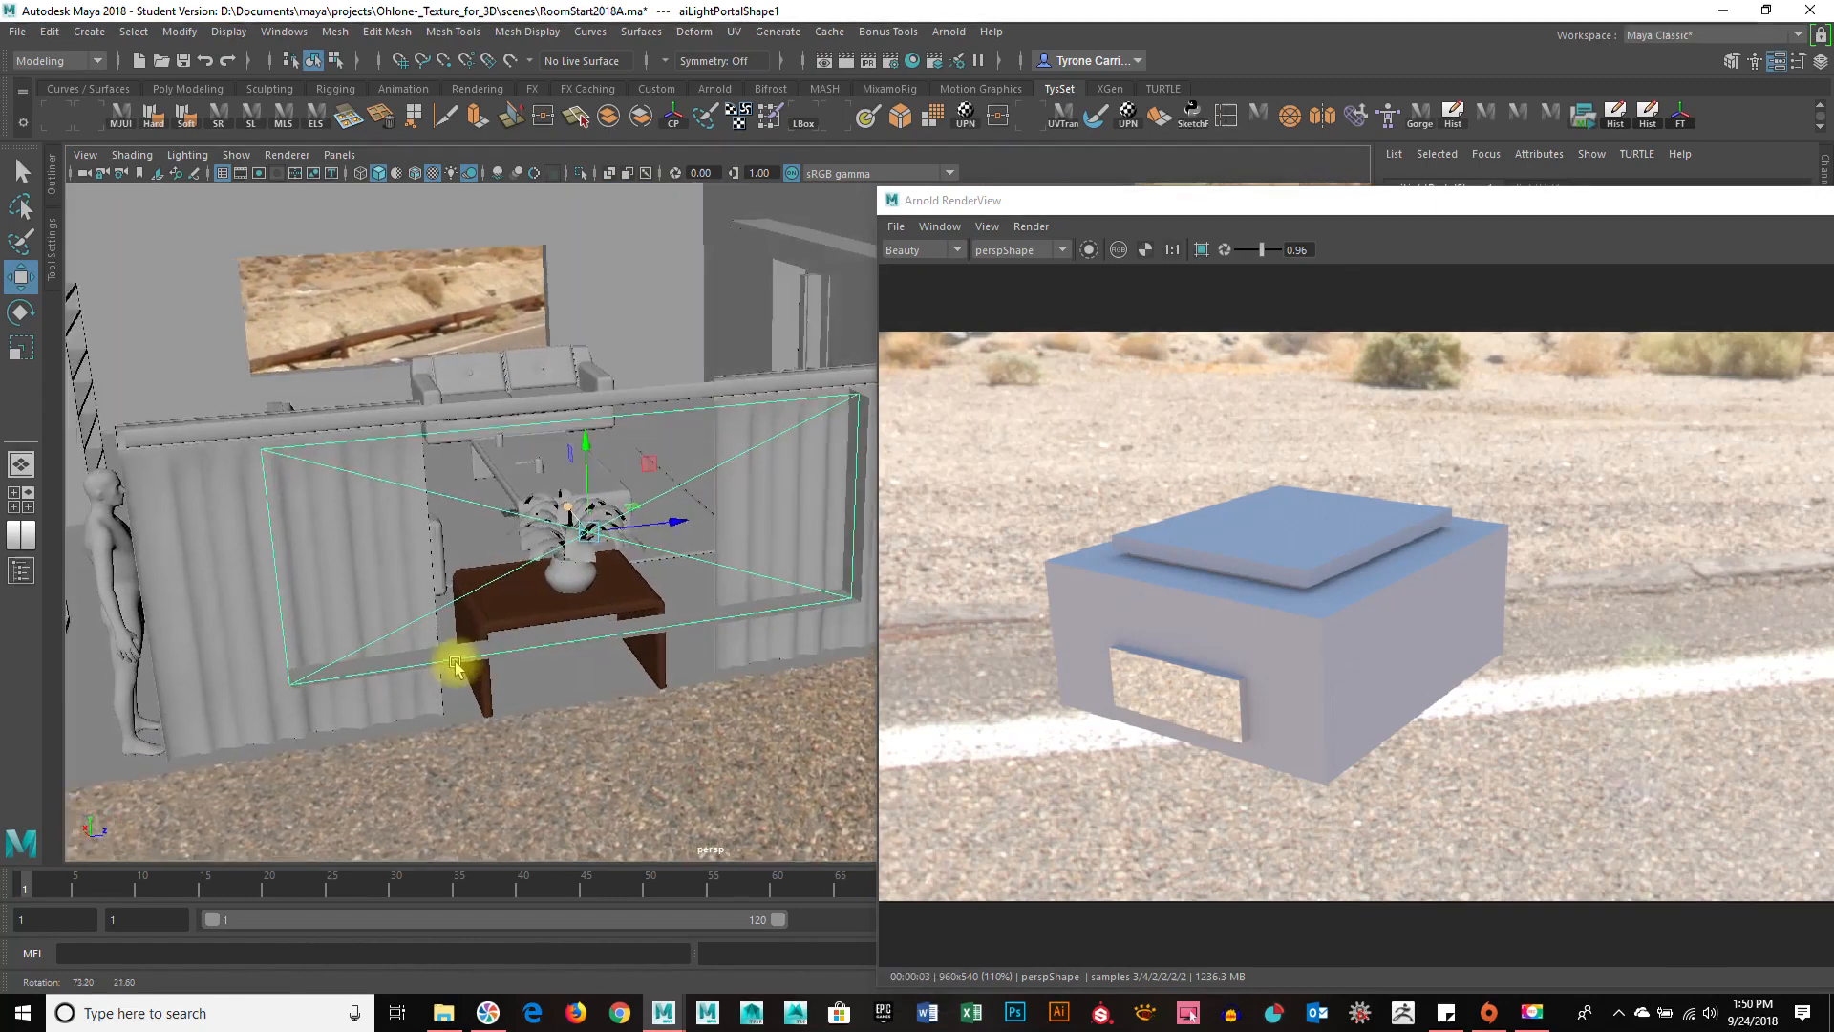
middle_click_drag(577, 584, 427, 623, "alt")
key("e")
left_click_drag(543, 564, 547, 565)
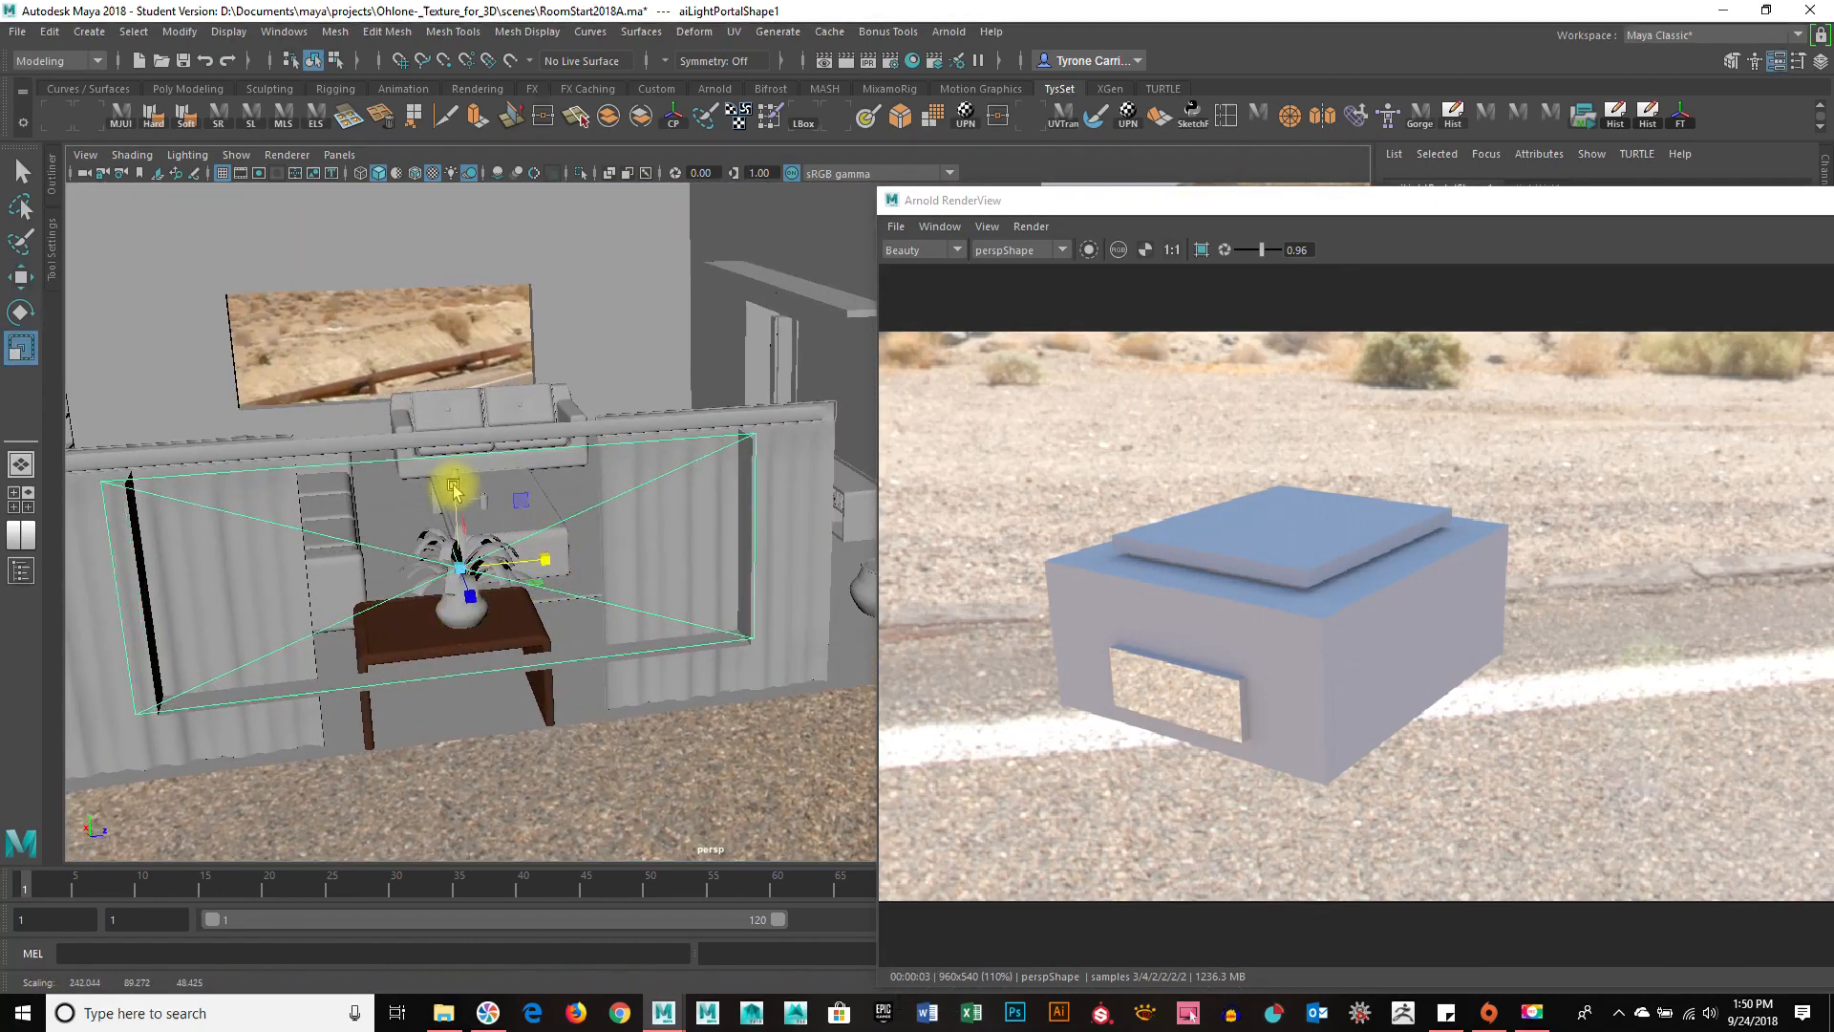
left_click_drag(456, 485, 637, 626)
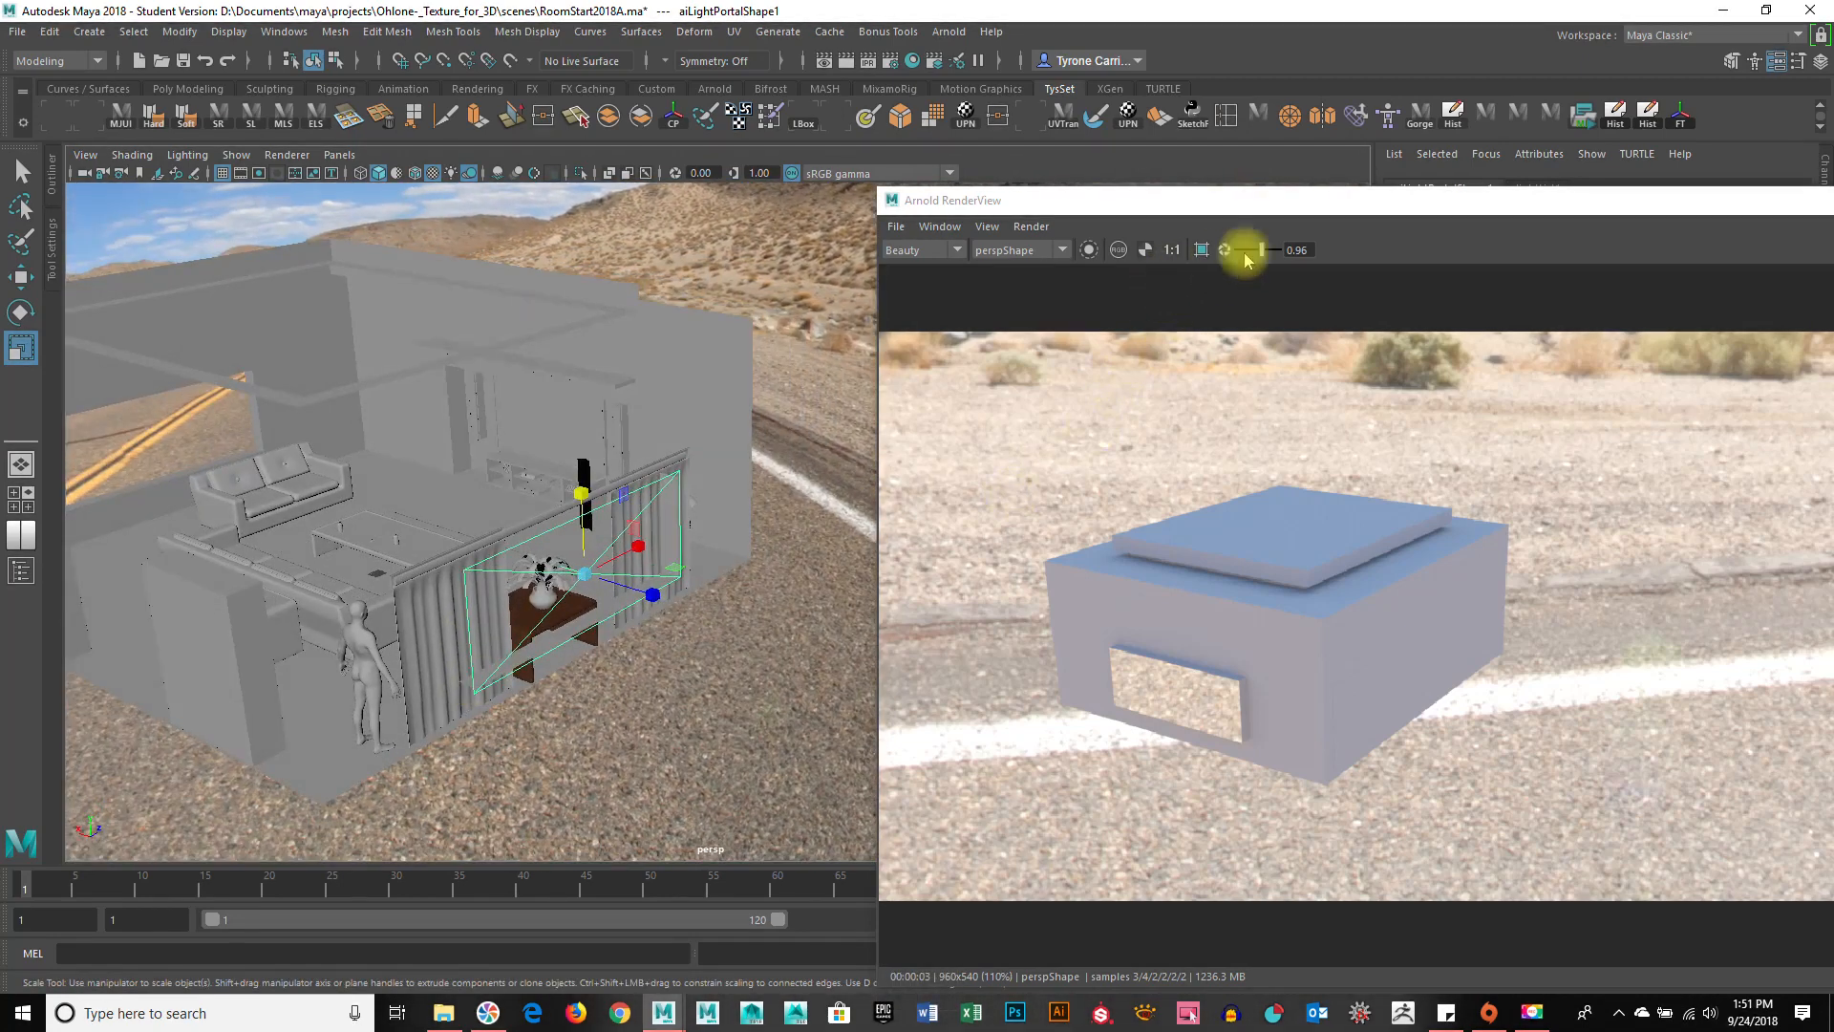
Bring the RenderView back over the viewport and live-render the house from outside and from inside the room.
left_click_drag(1294, 198, 1077, 164)
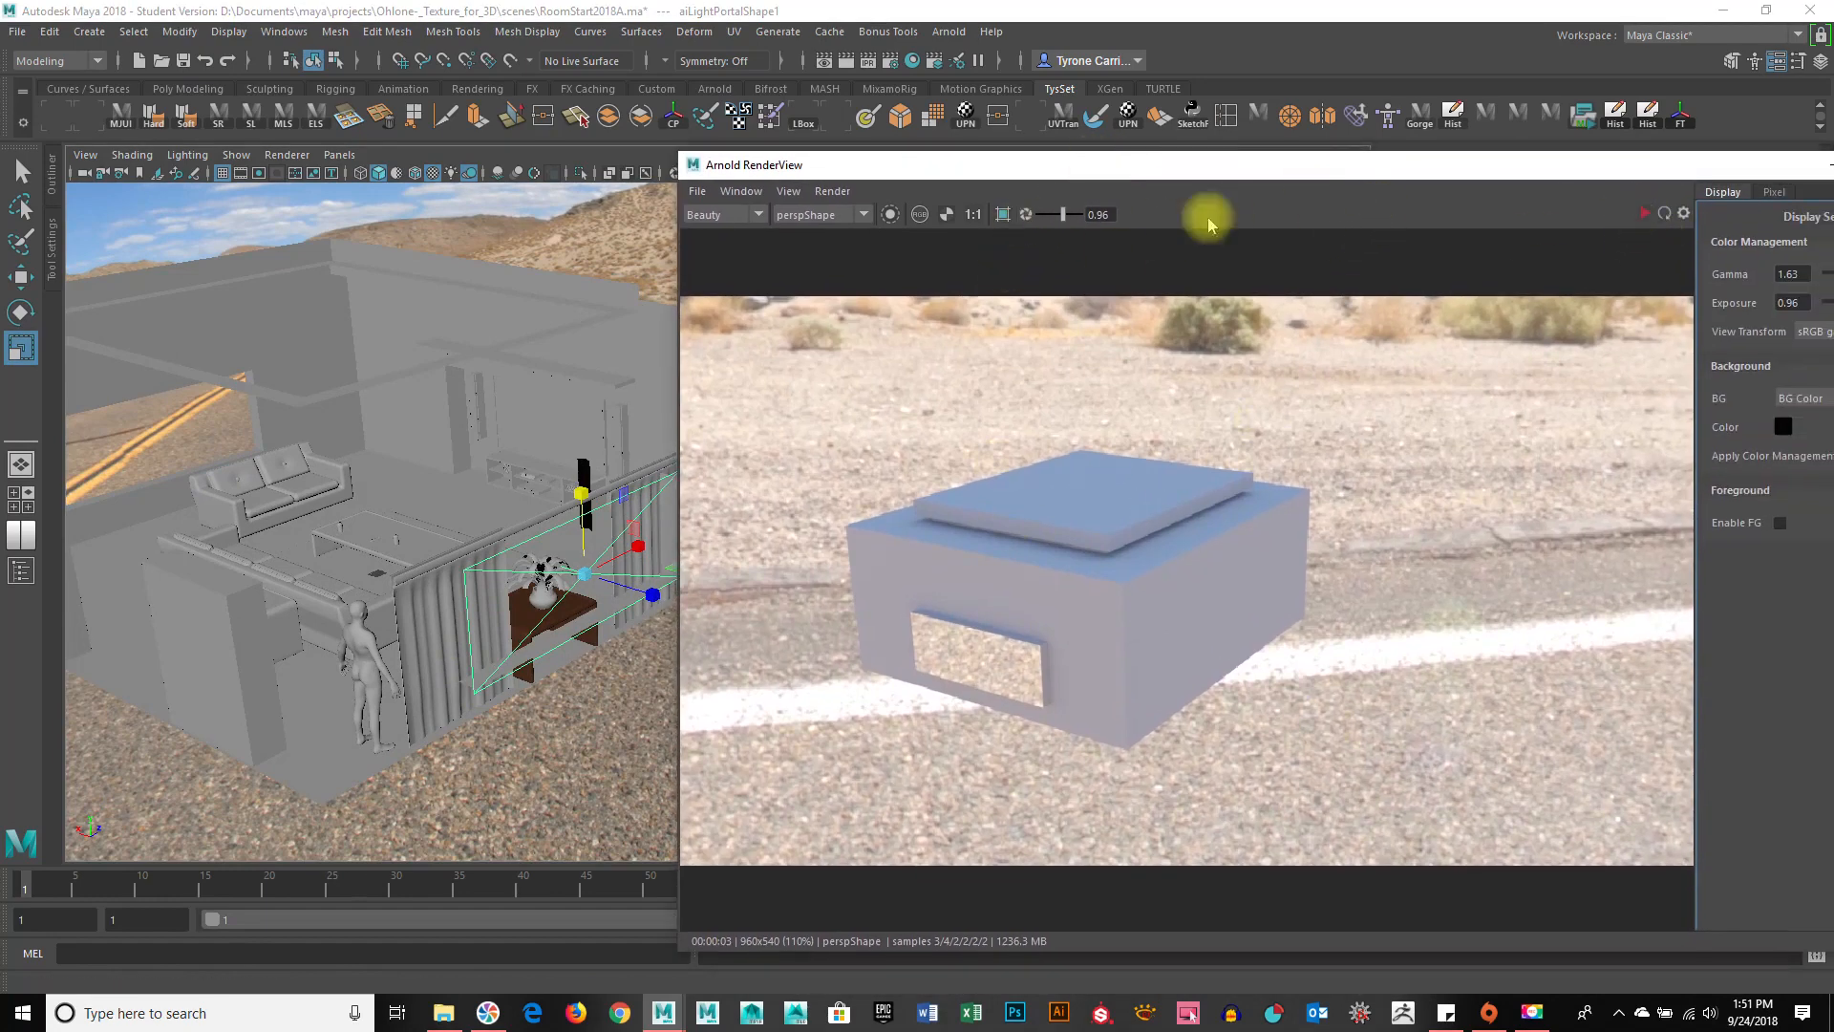
left_click_drag(1476, 172, 1340, 129)
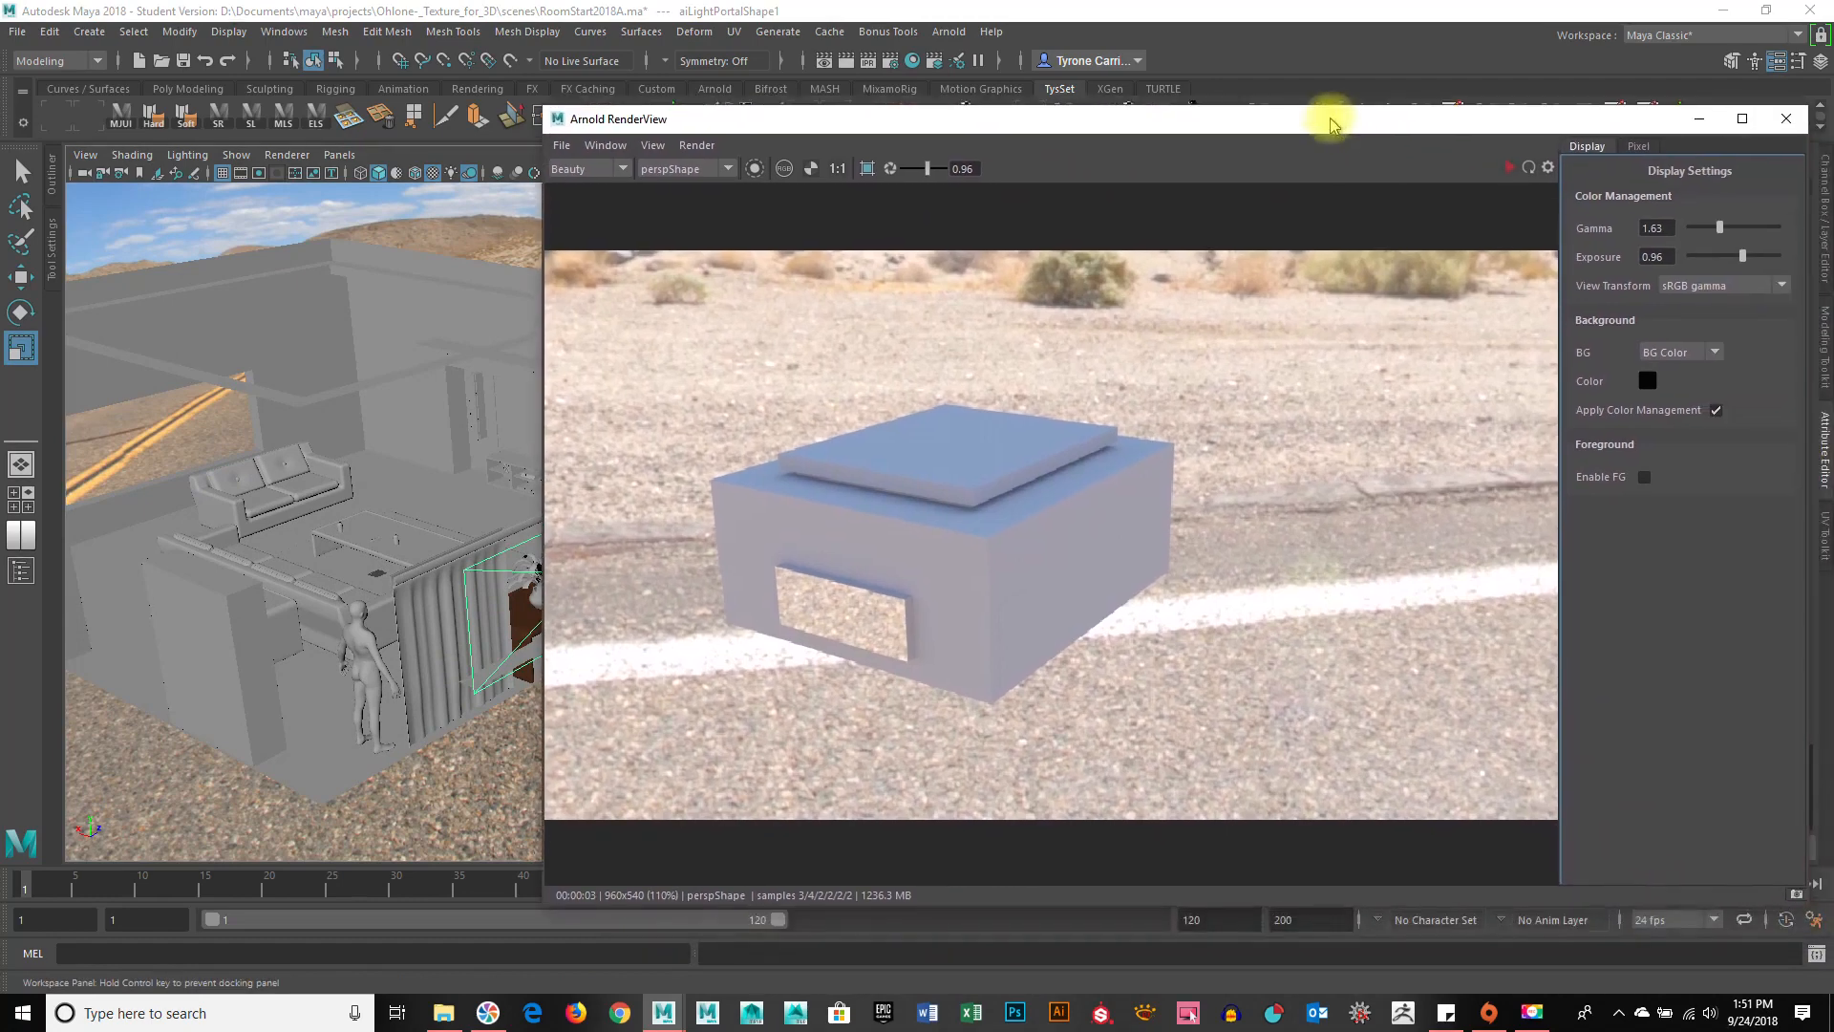
left_click(1505, 172)
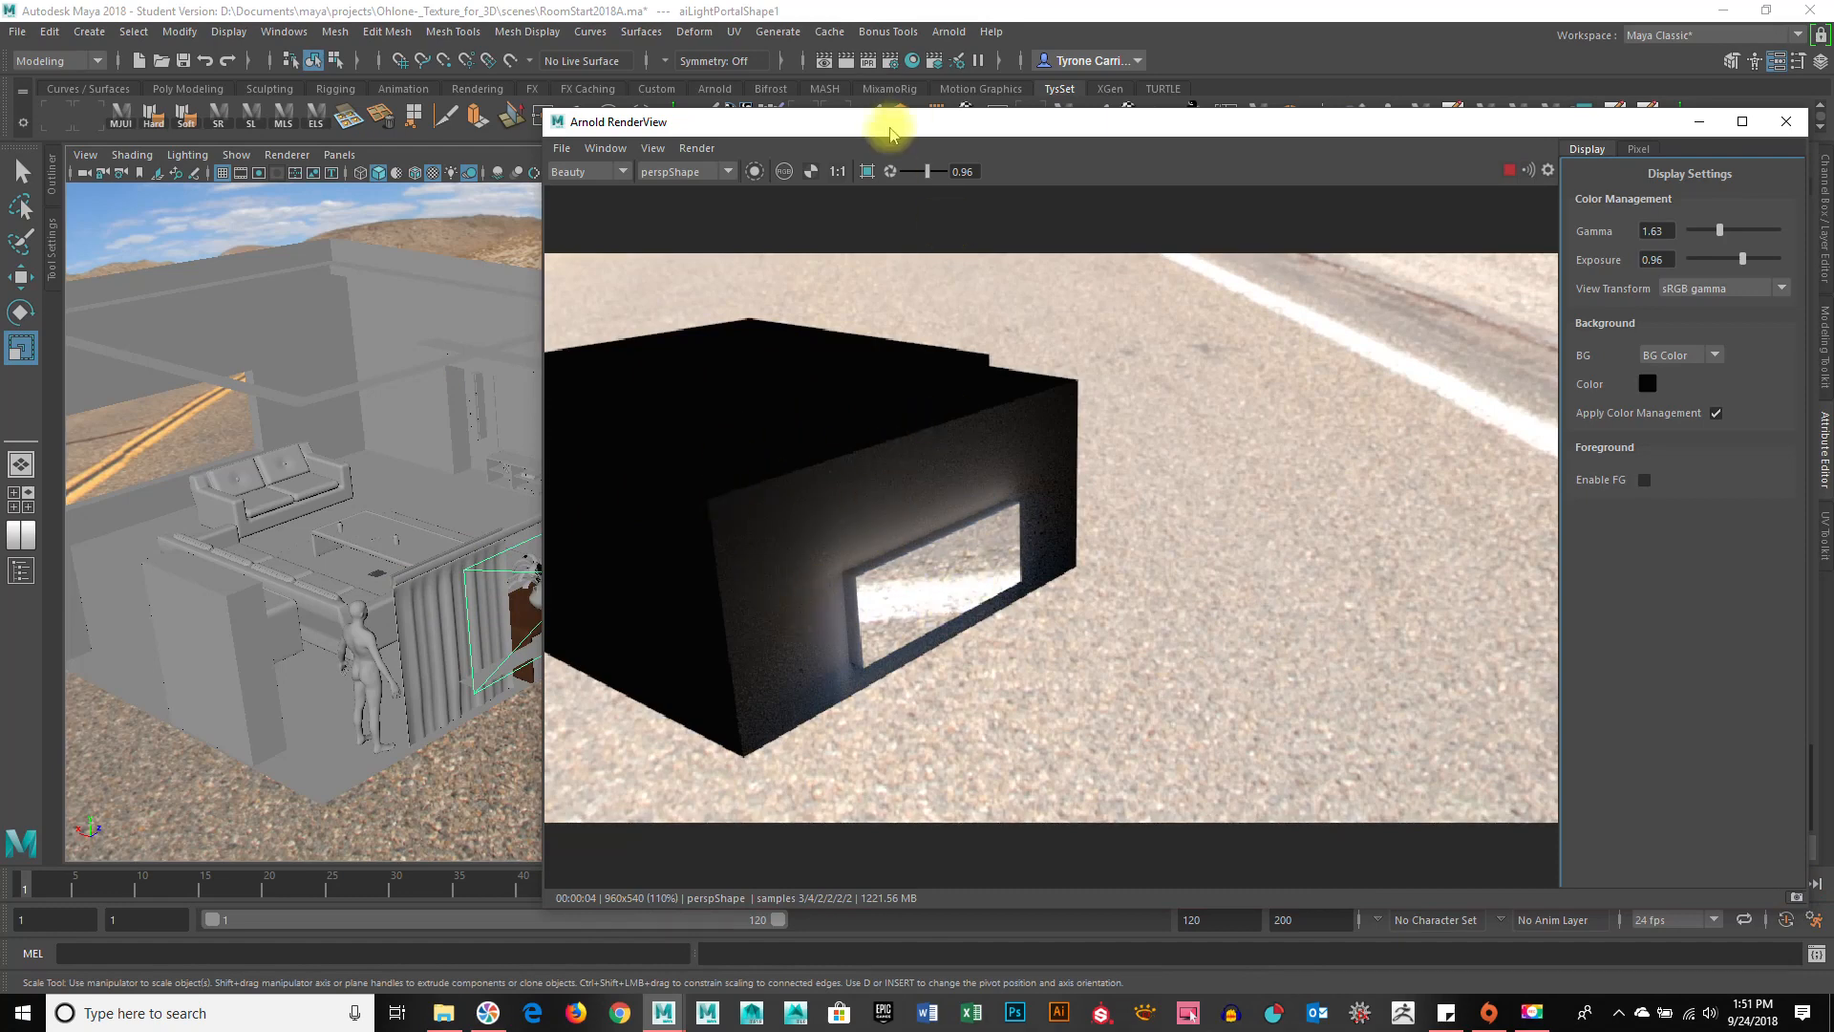
left_click_drag(846, 466, 1263, 732, "alt")
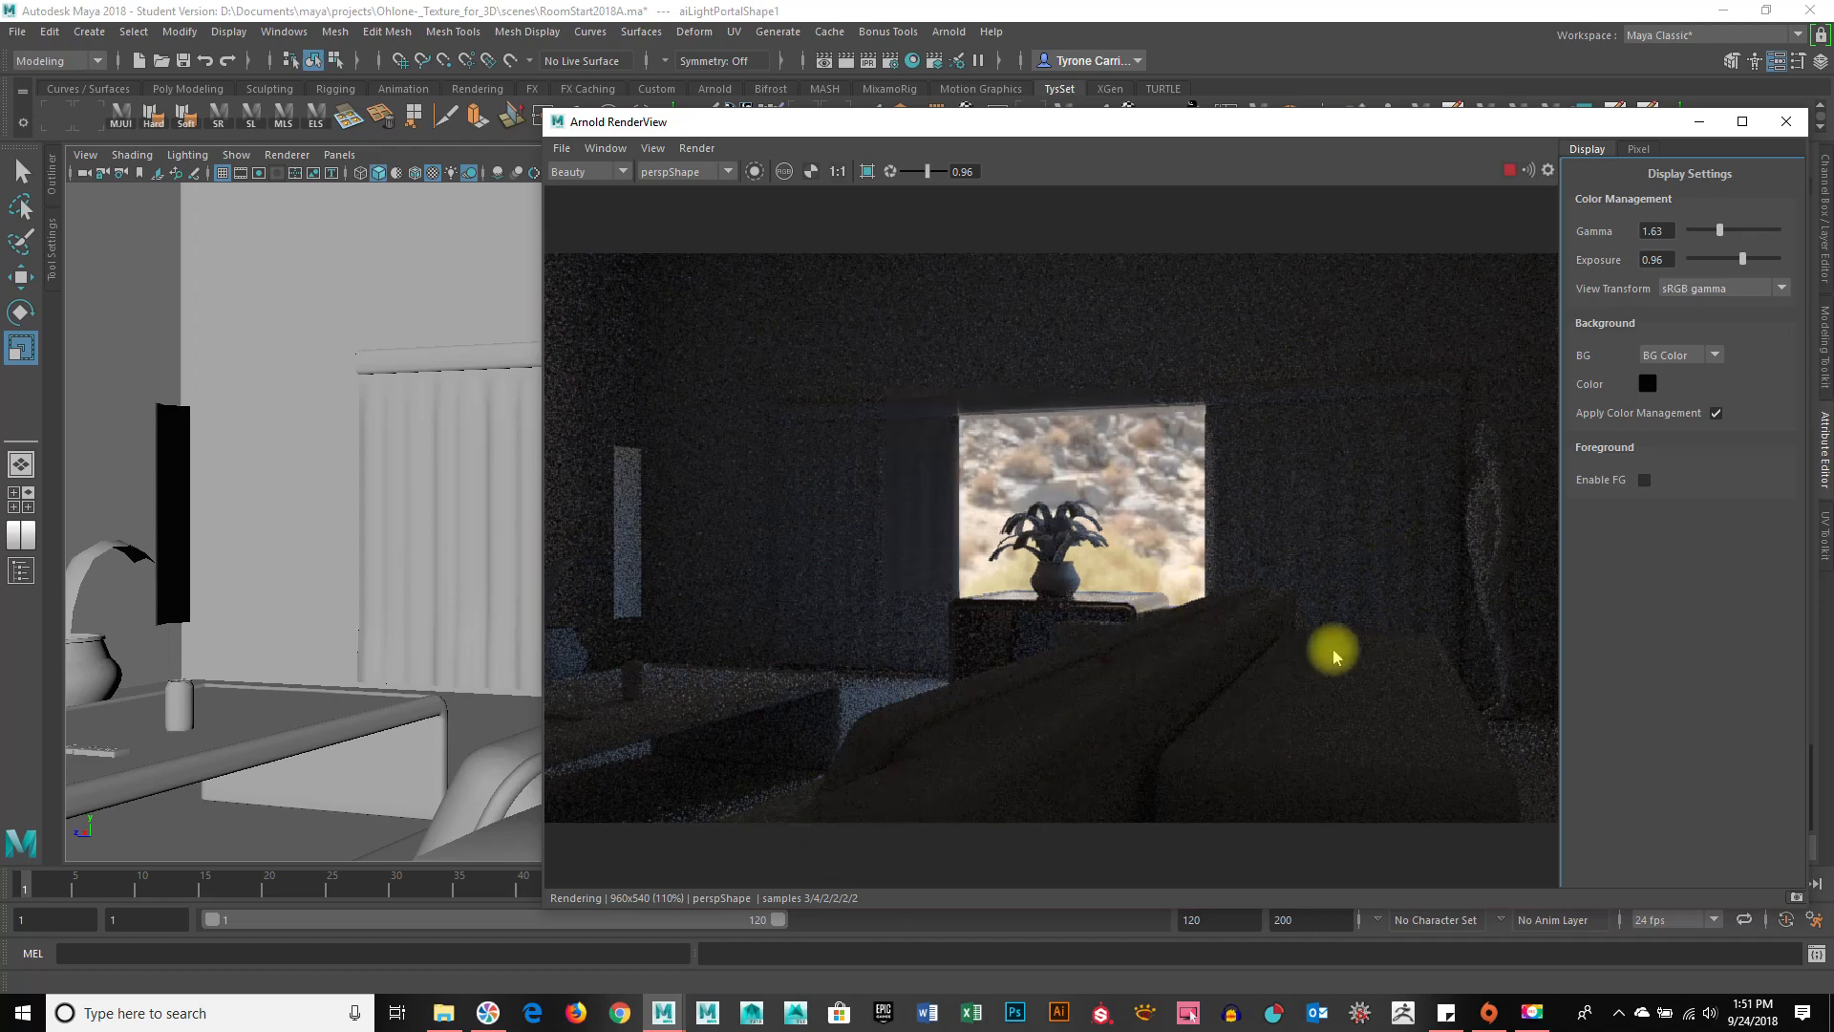
Move the RenderView aside, duplicate the light portal, and move the copy to the window on the opposite wall.
left_click_drag(986, 127, 1344, 566)
left_click_drag(933, 475, 708, 557, "alt")
left_click_drag(1452, 570, 1498, 460)
left_click_drag(697, 524, 605, 628, "alt")
right_click_drag(605, 628, 557, 623, "alt")
left_click_drag(557, 623, 553, 643, "alt")
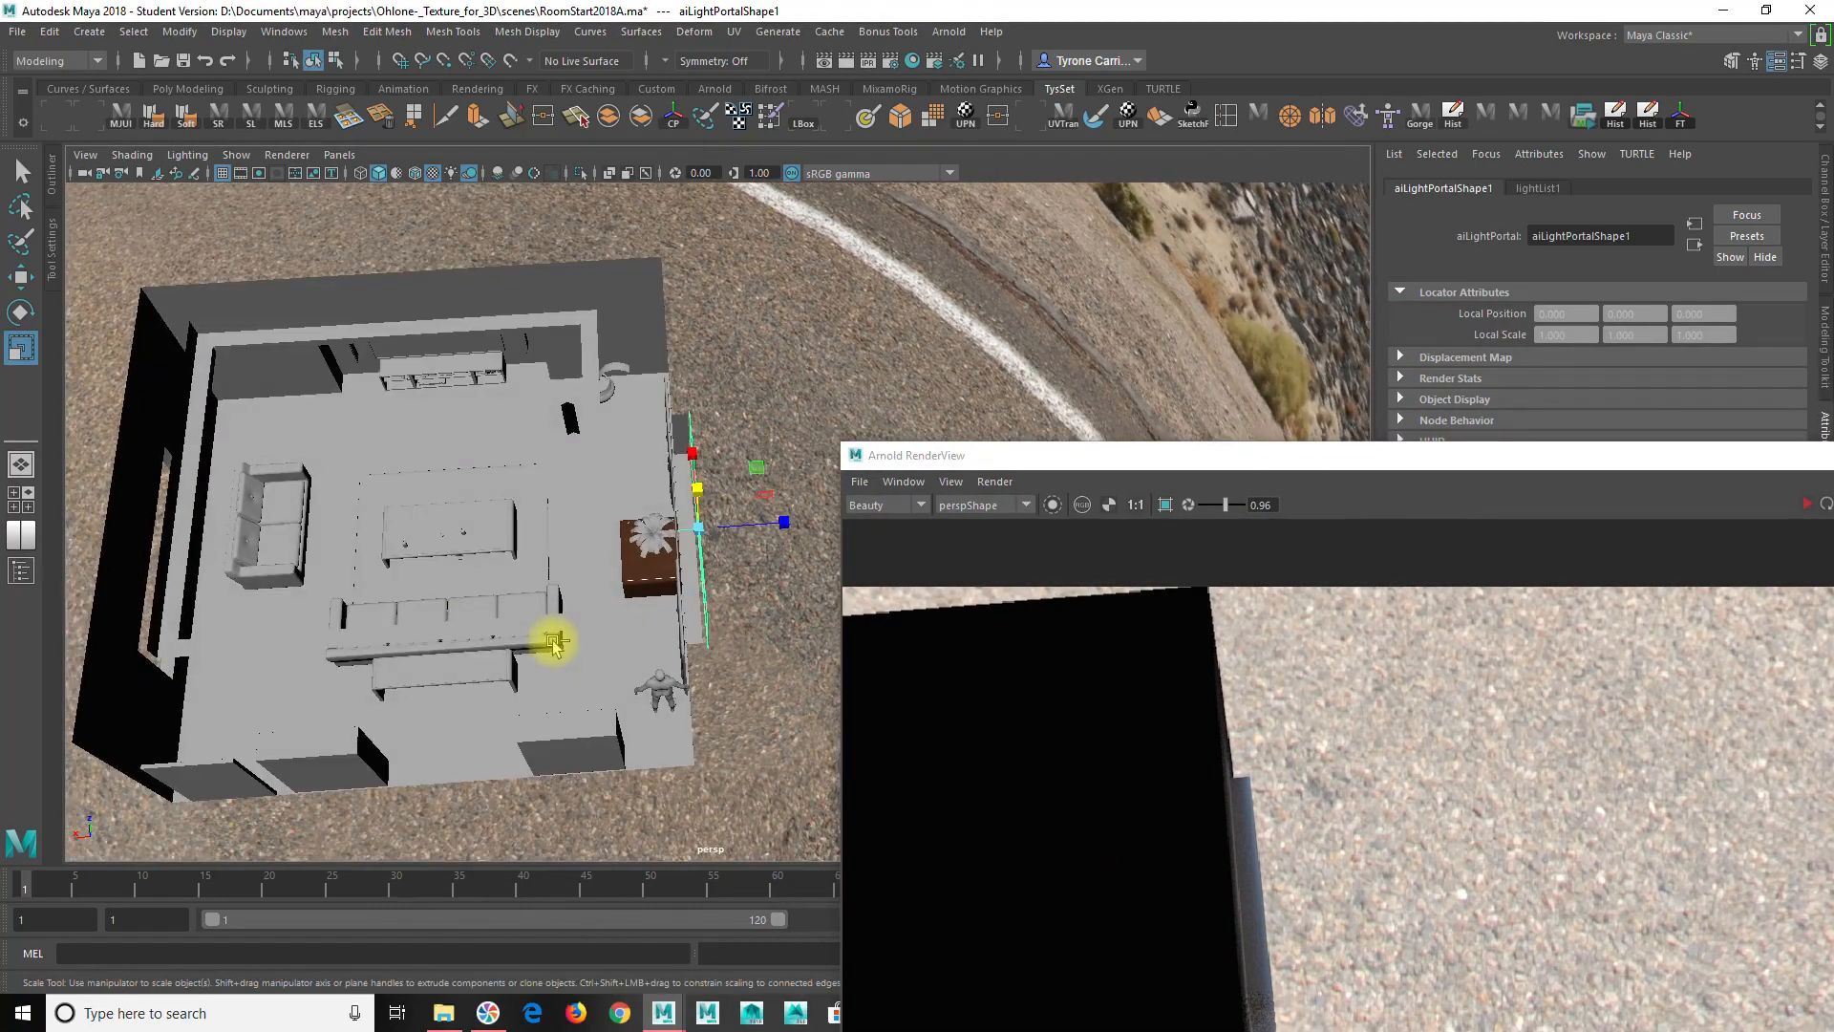
key("ctrl+d")
key("w")
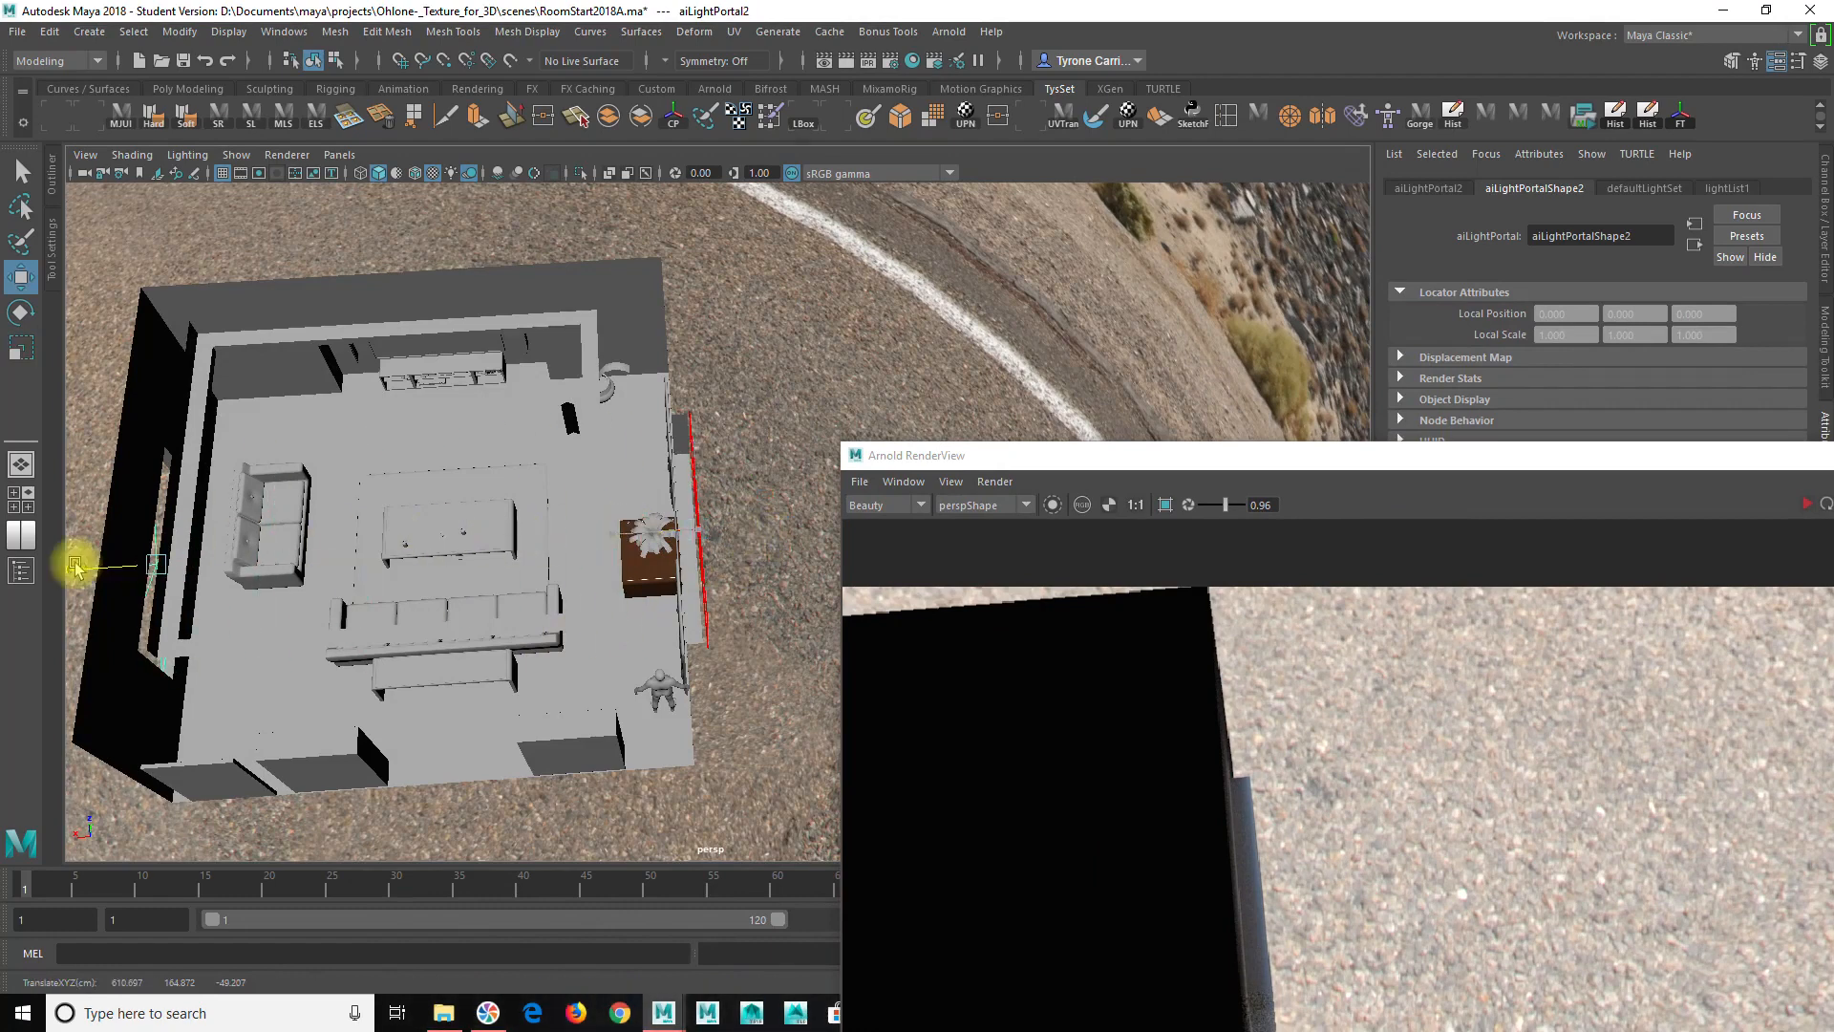
Rotate the duplicated portal to face into the room and move it just outside the opposite window, X about 809.
left_click_drag(328, 478, 729, 496, "alt")
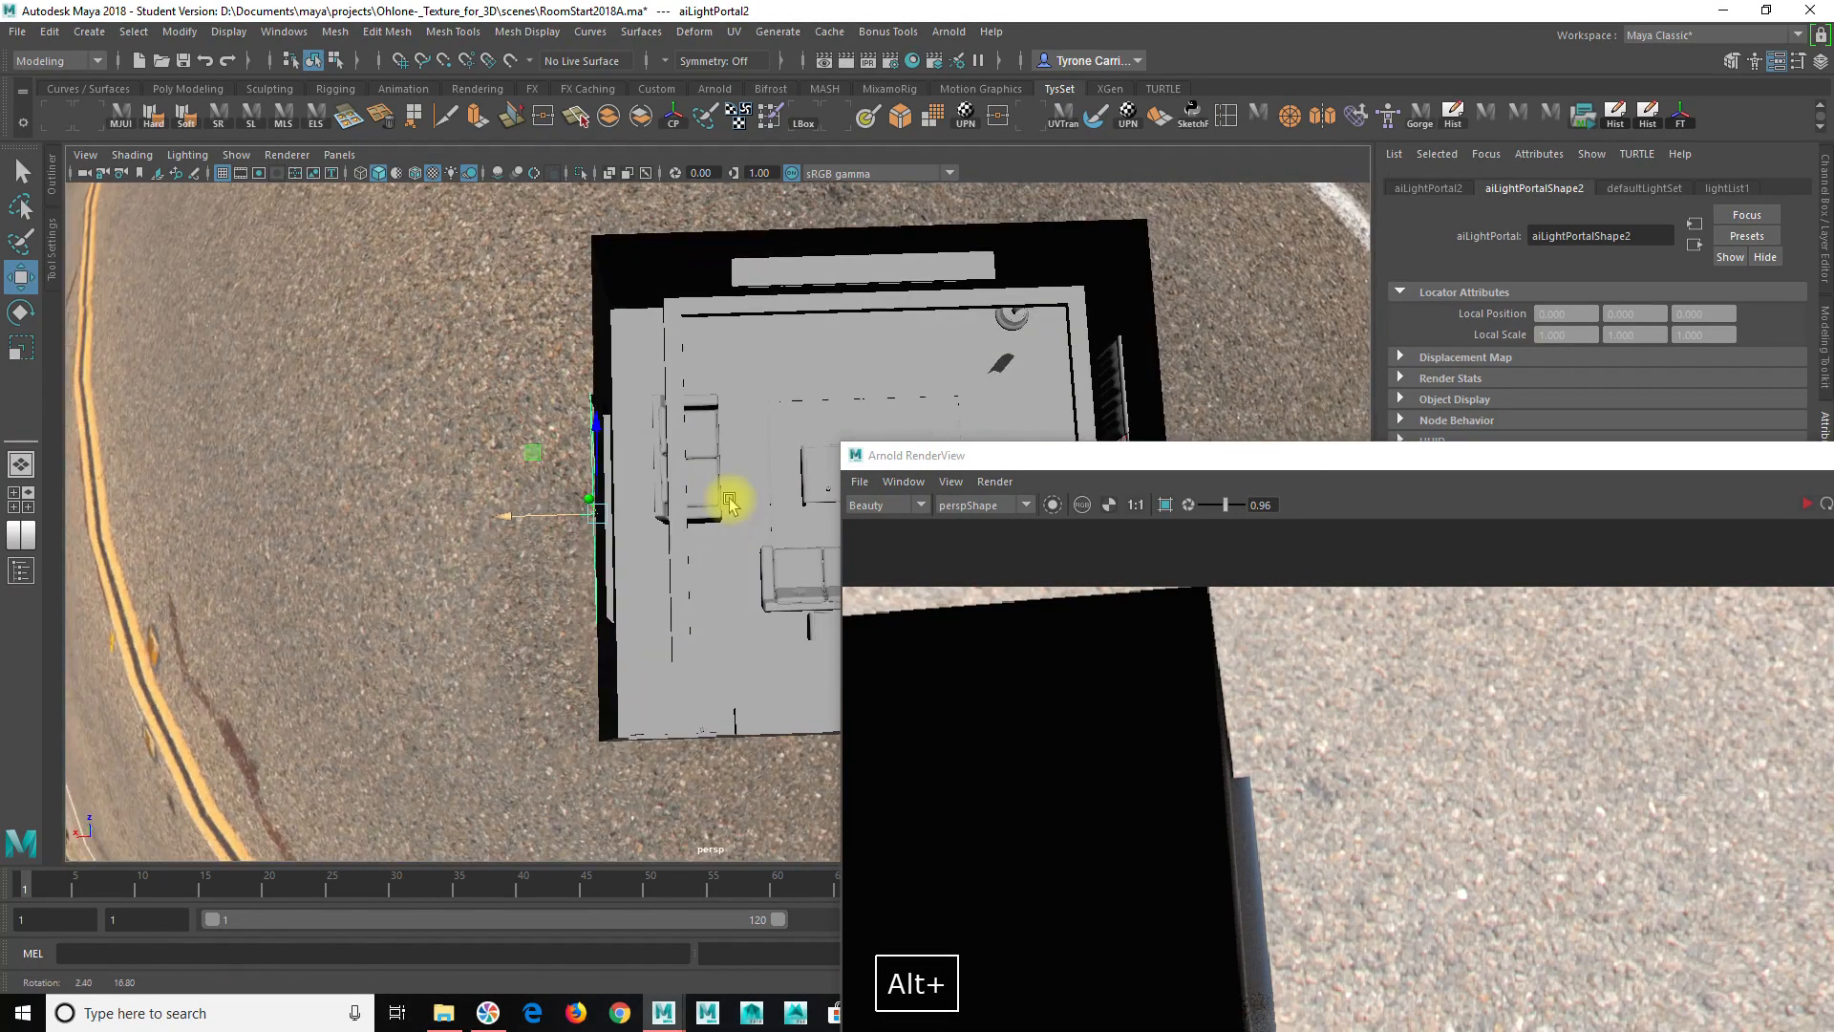
key("e")
left_click_drag(652, 575, 377, 536)
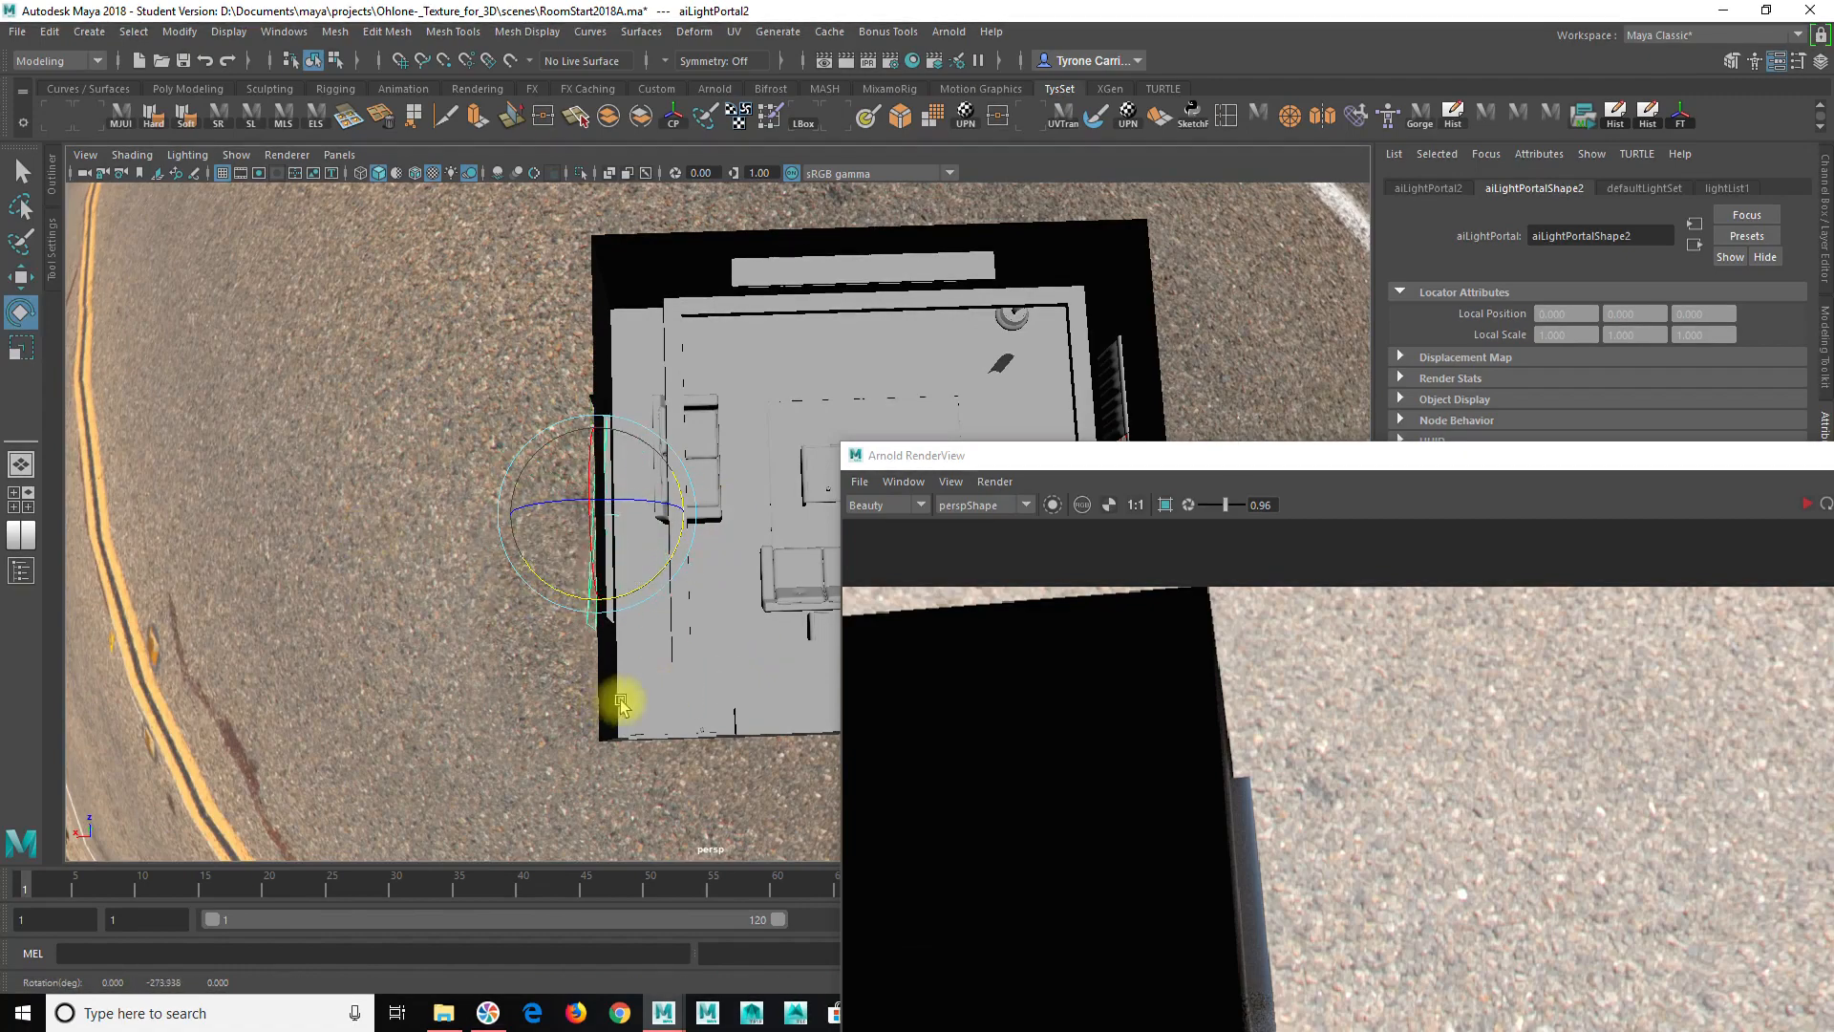
left_click_drag(564, 705, 770, 602, "alt")
key("w")
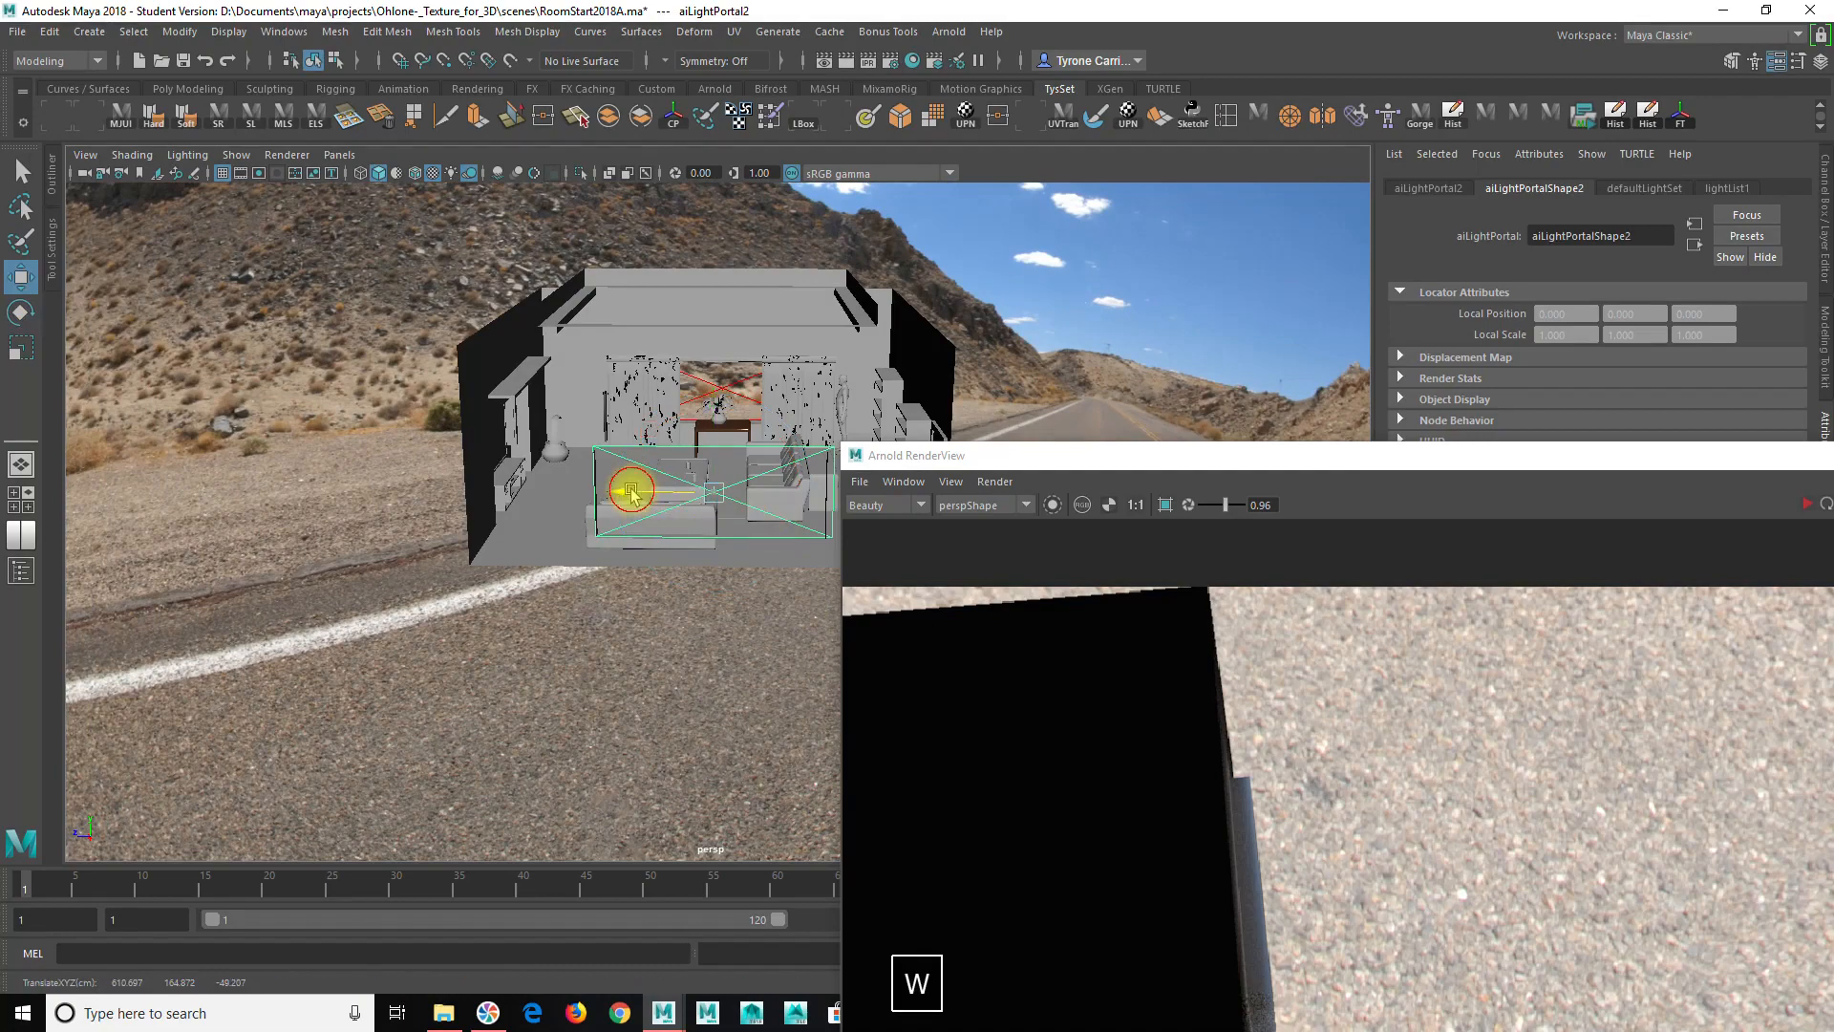
left_click_drag(630, 493, 460, 575, "alt")
left_click_drag(490, 475, 514, 449)
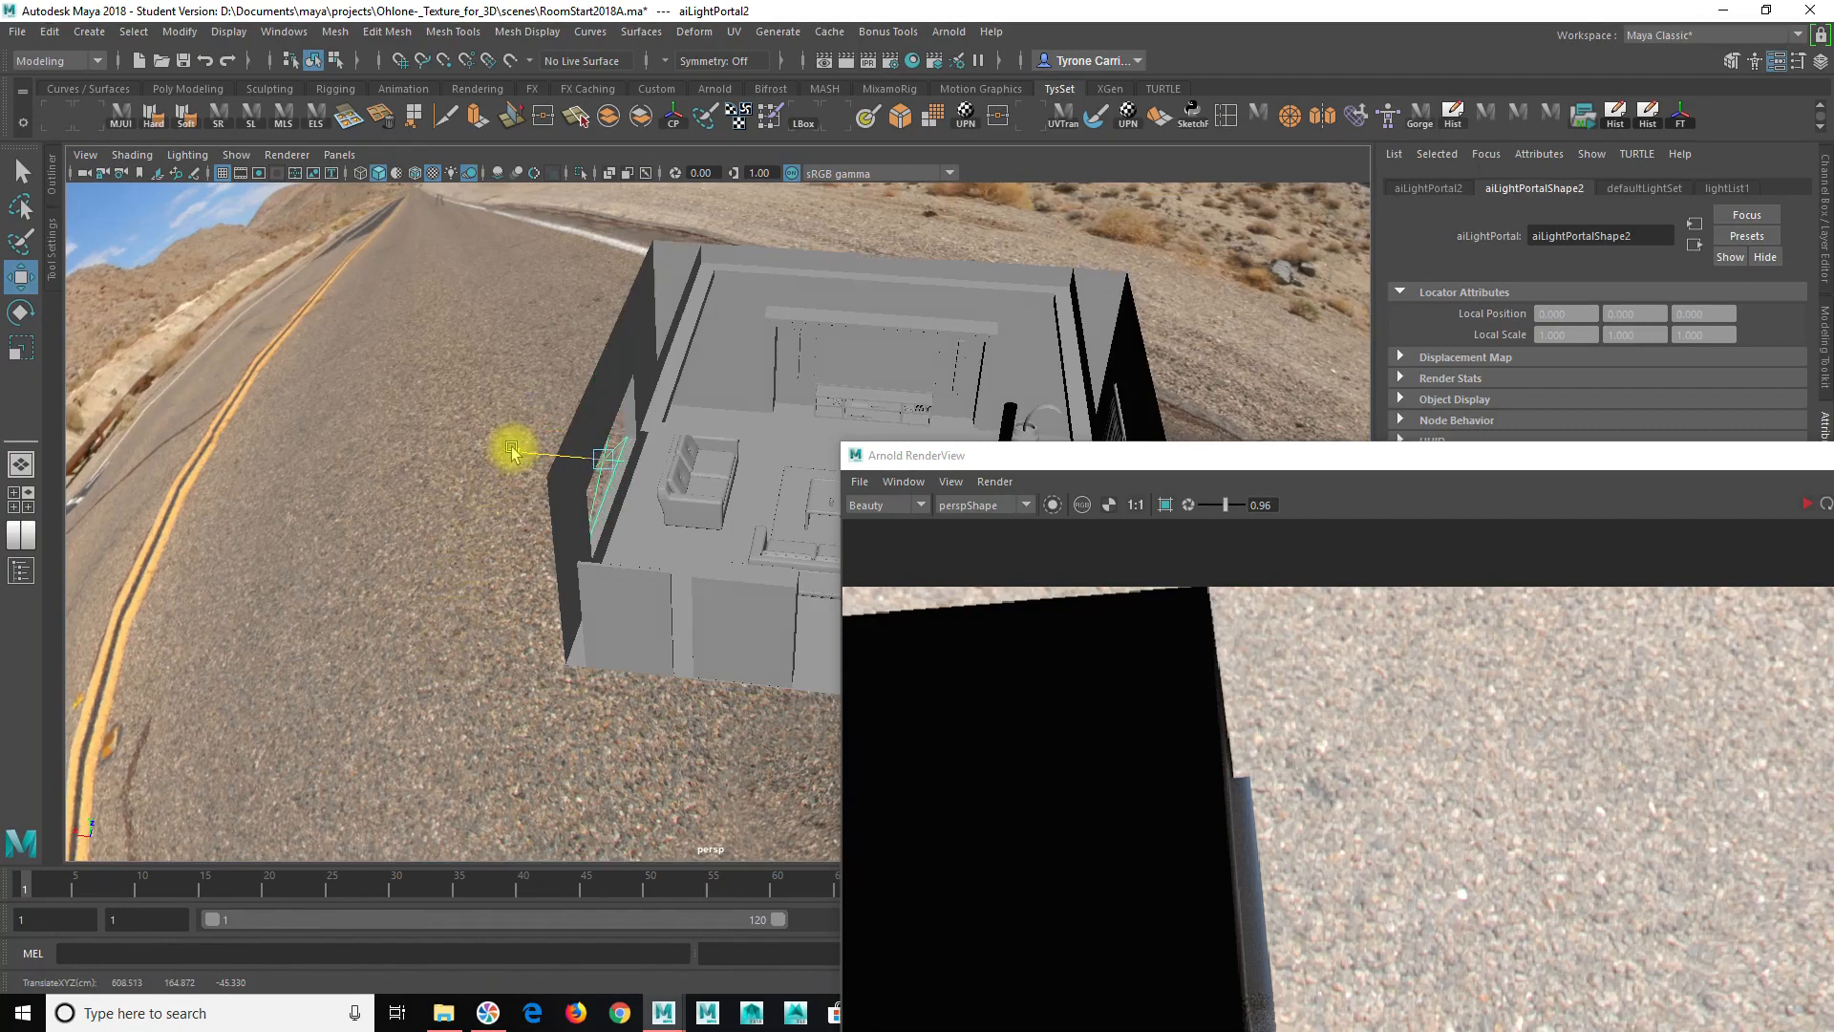
Render the room interior toward the curtained window with both portals in place, and stop the live render.
left_click_drag(492, 565, 463, 557, "alt")
right_click_drag(462, 557, 659, 550, "alt")
left_click_drag(667, 548, 320, 630, "alt")
right_click_drag(307, 636, 662, 669, "alt")
left_click_drag(662, 671, 578, 616, "alt")
left_click_drag(1187, 459, 739, 242)
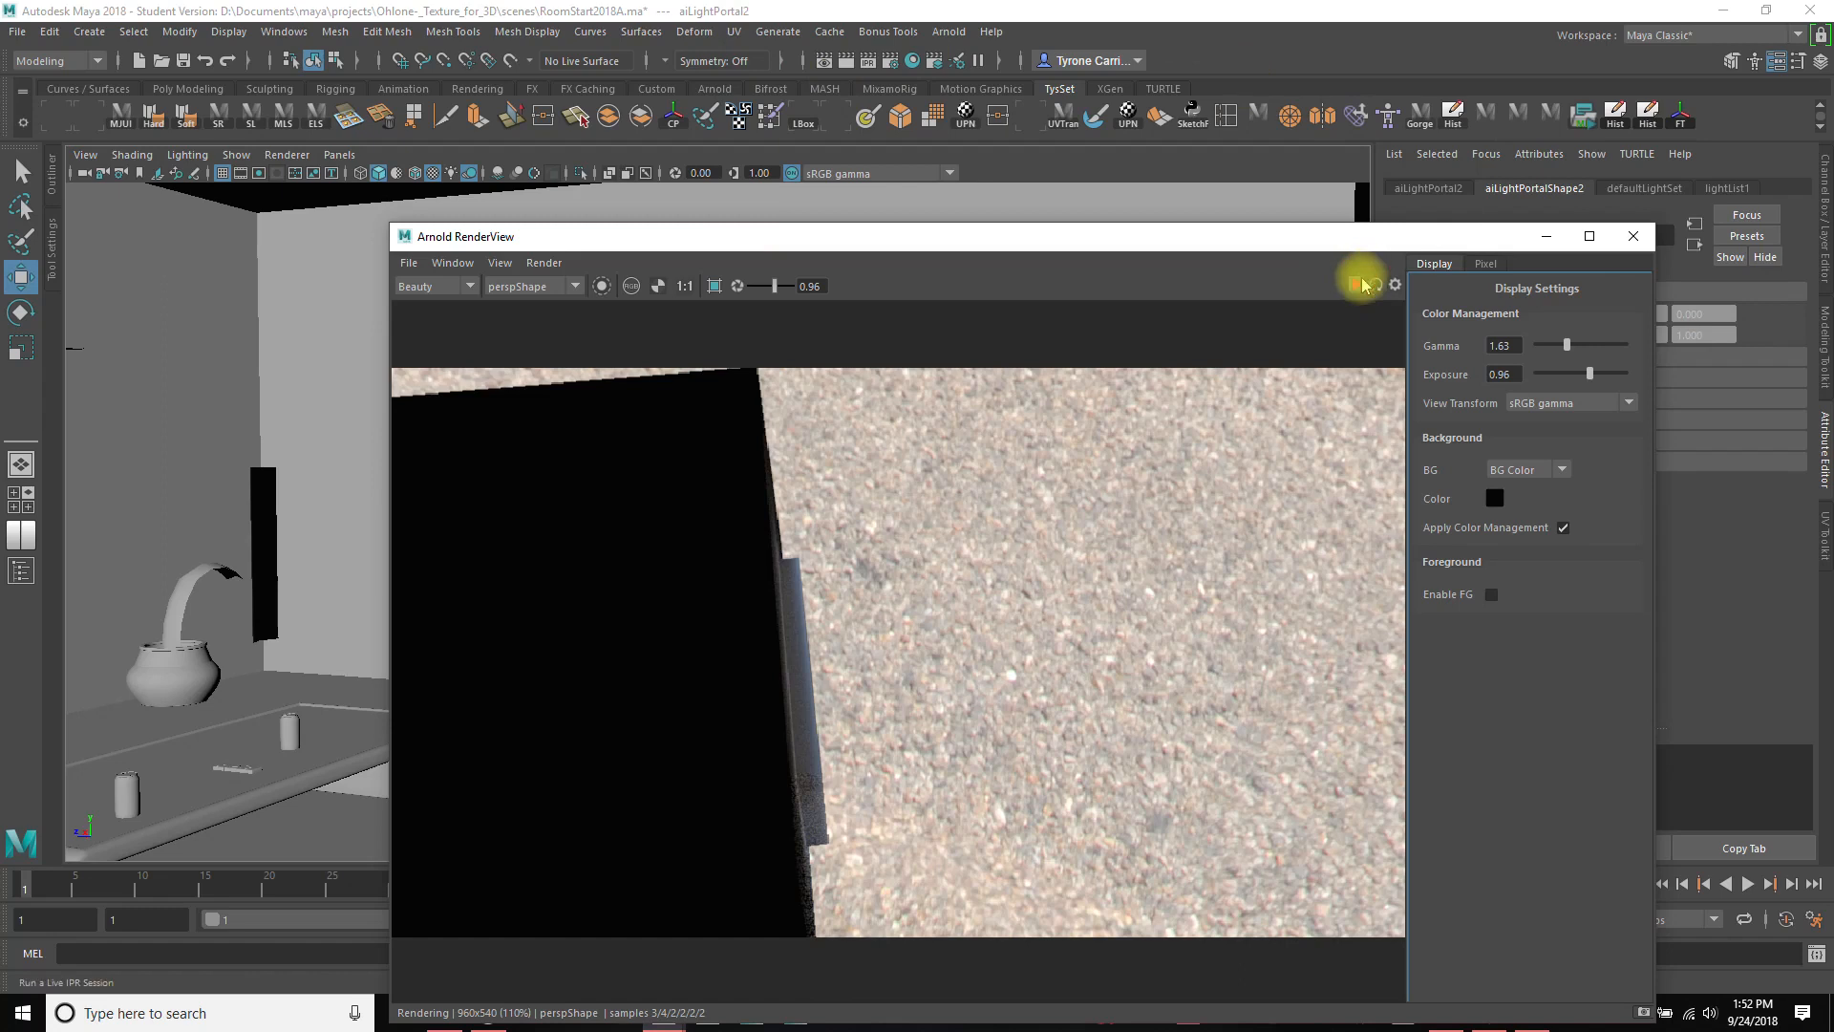
left_click(1364, 284)
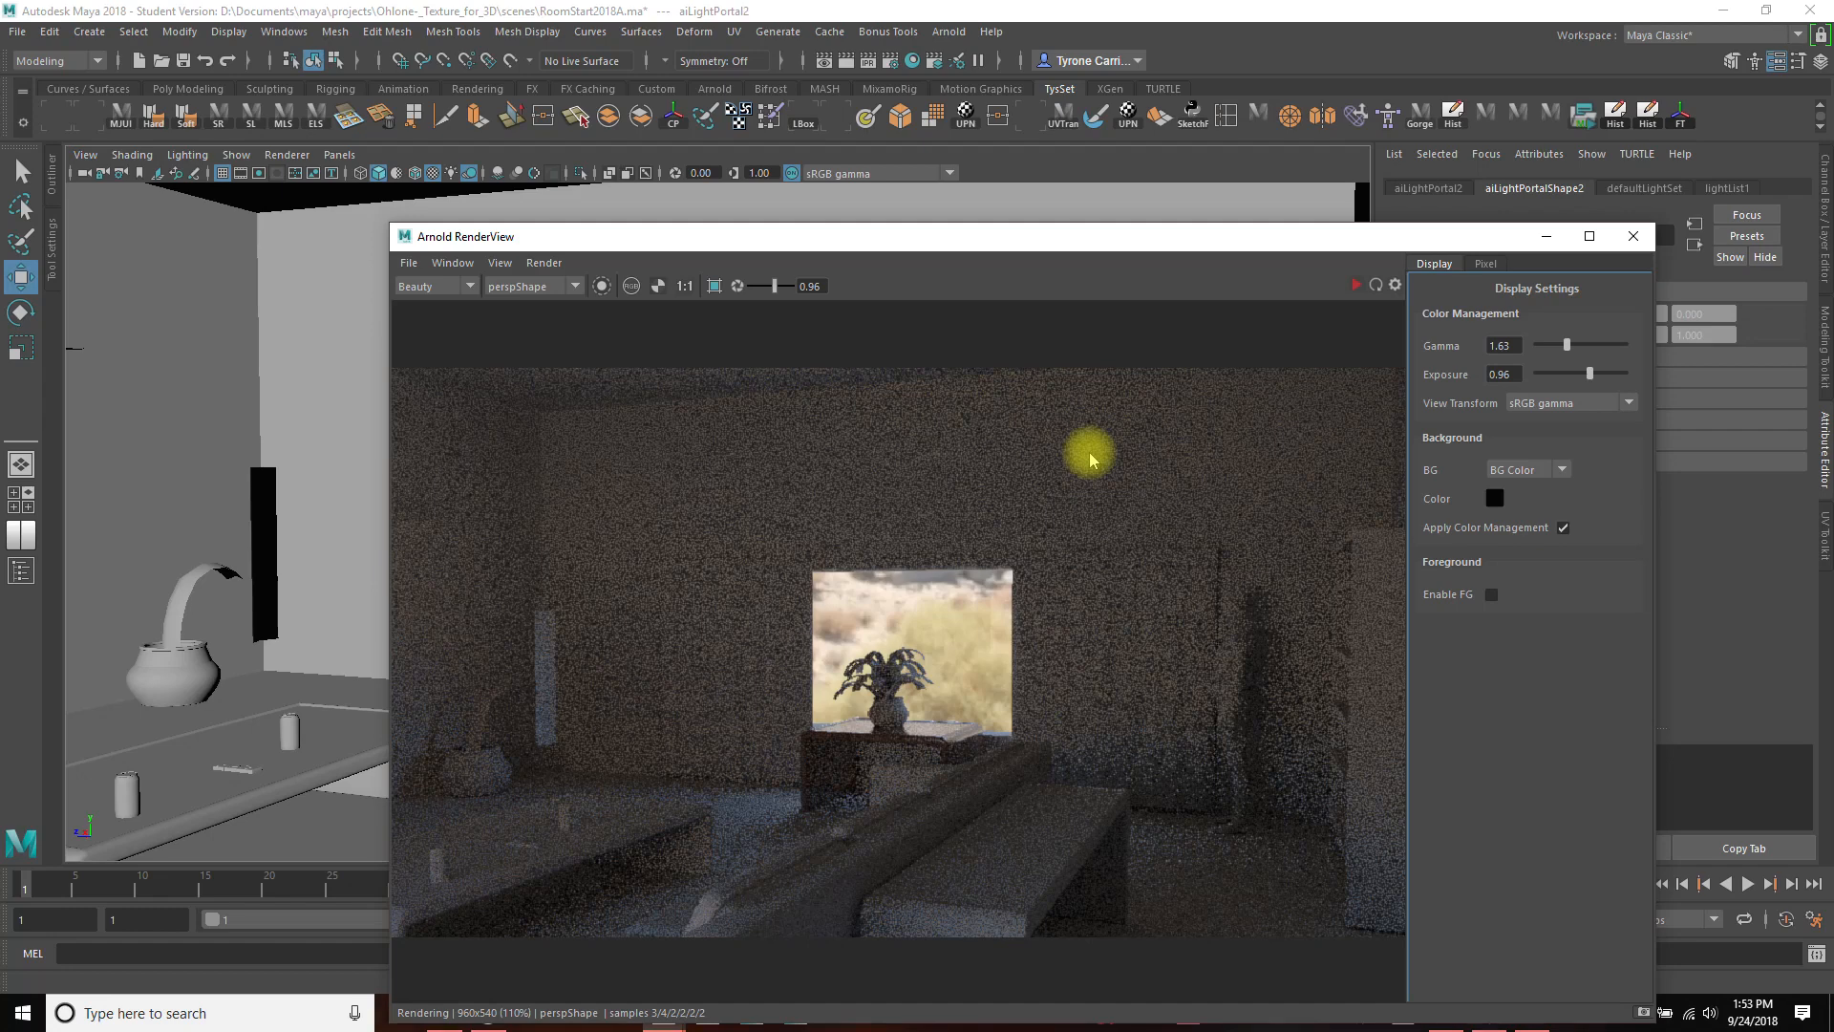
Move the RenderView aside, select the portal at the curtained window, and adjust its distance from the wall.
left_click_drag(1016, 234, 1412, 595)
left_click_drag(998, 449, 614, 360, "alt")
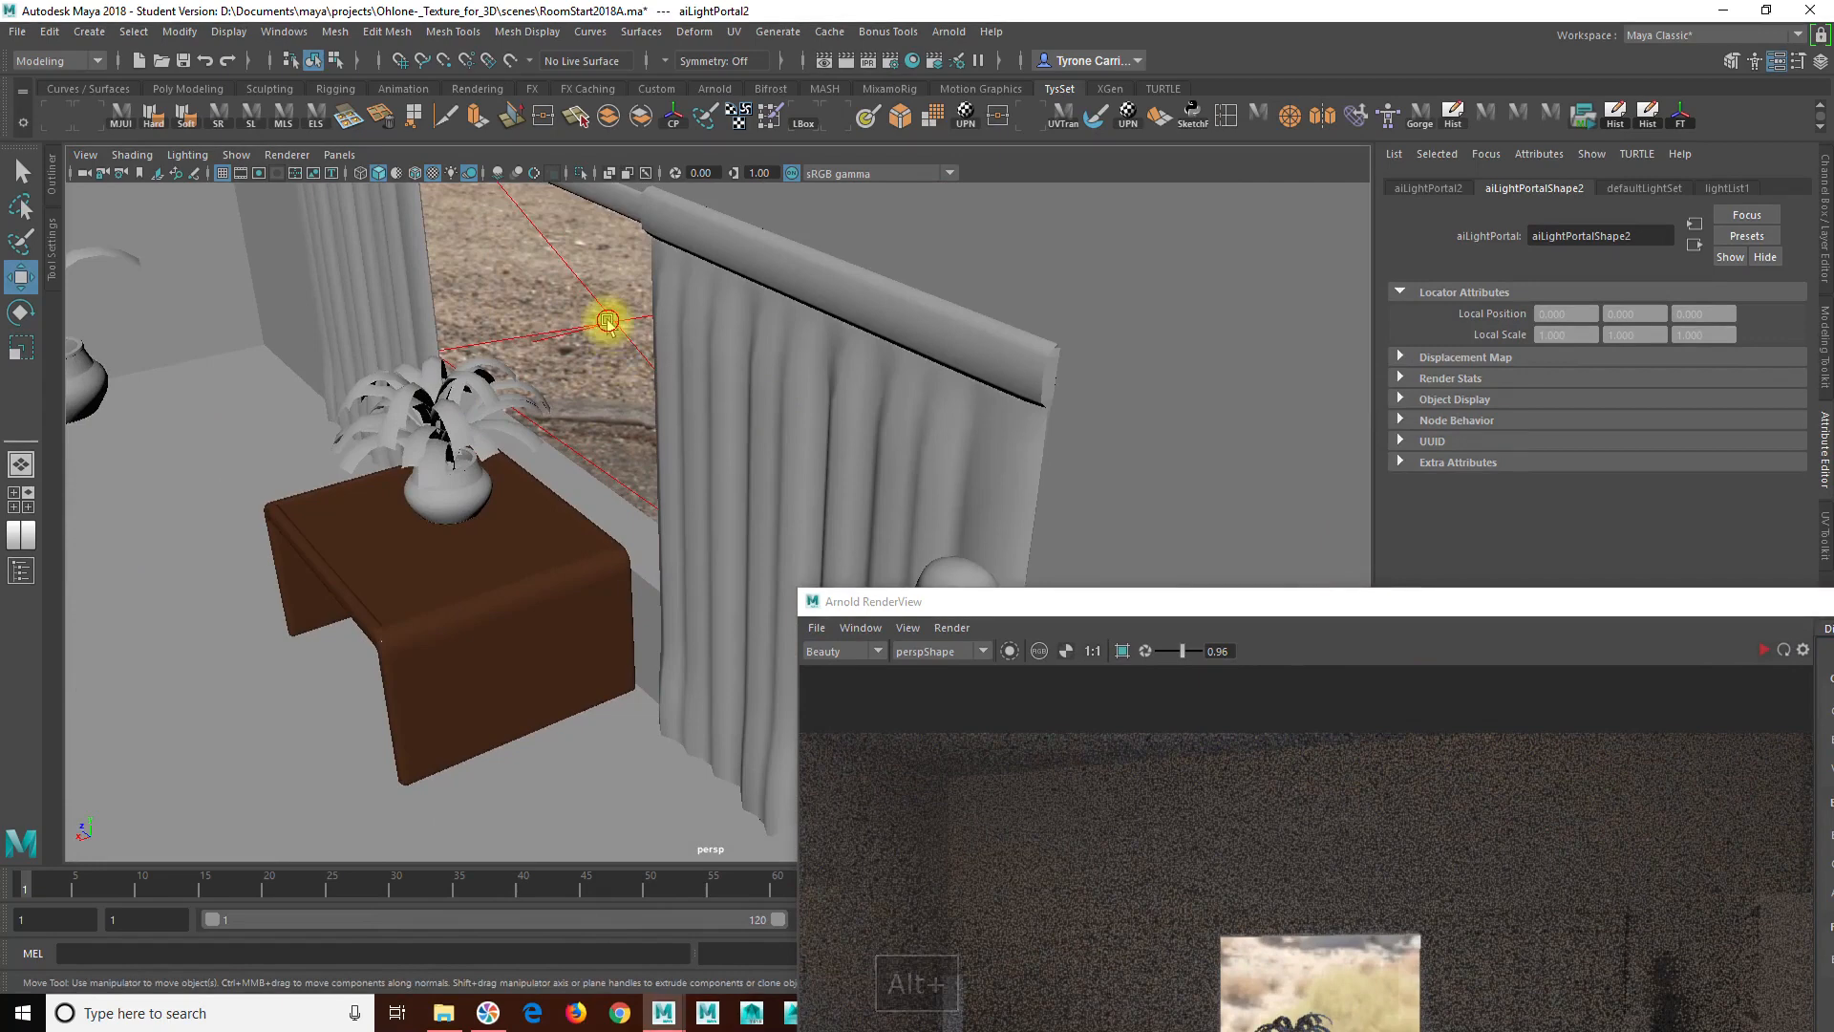
left_click(607, 319)
left_click_drag(966, 483, 863, 478, "alt")
left_click_drag(1038, 454, 39, 360, "alt")
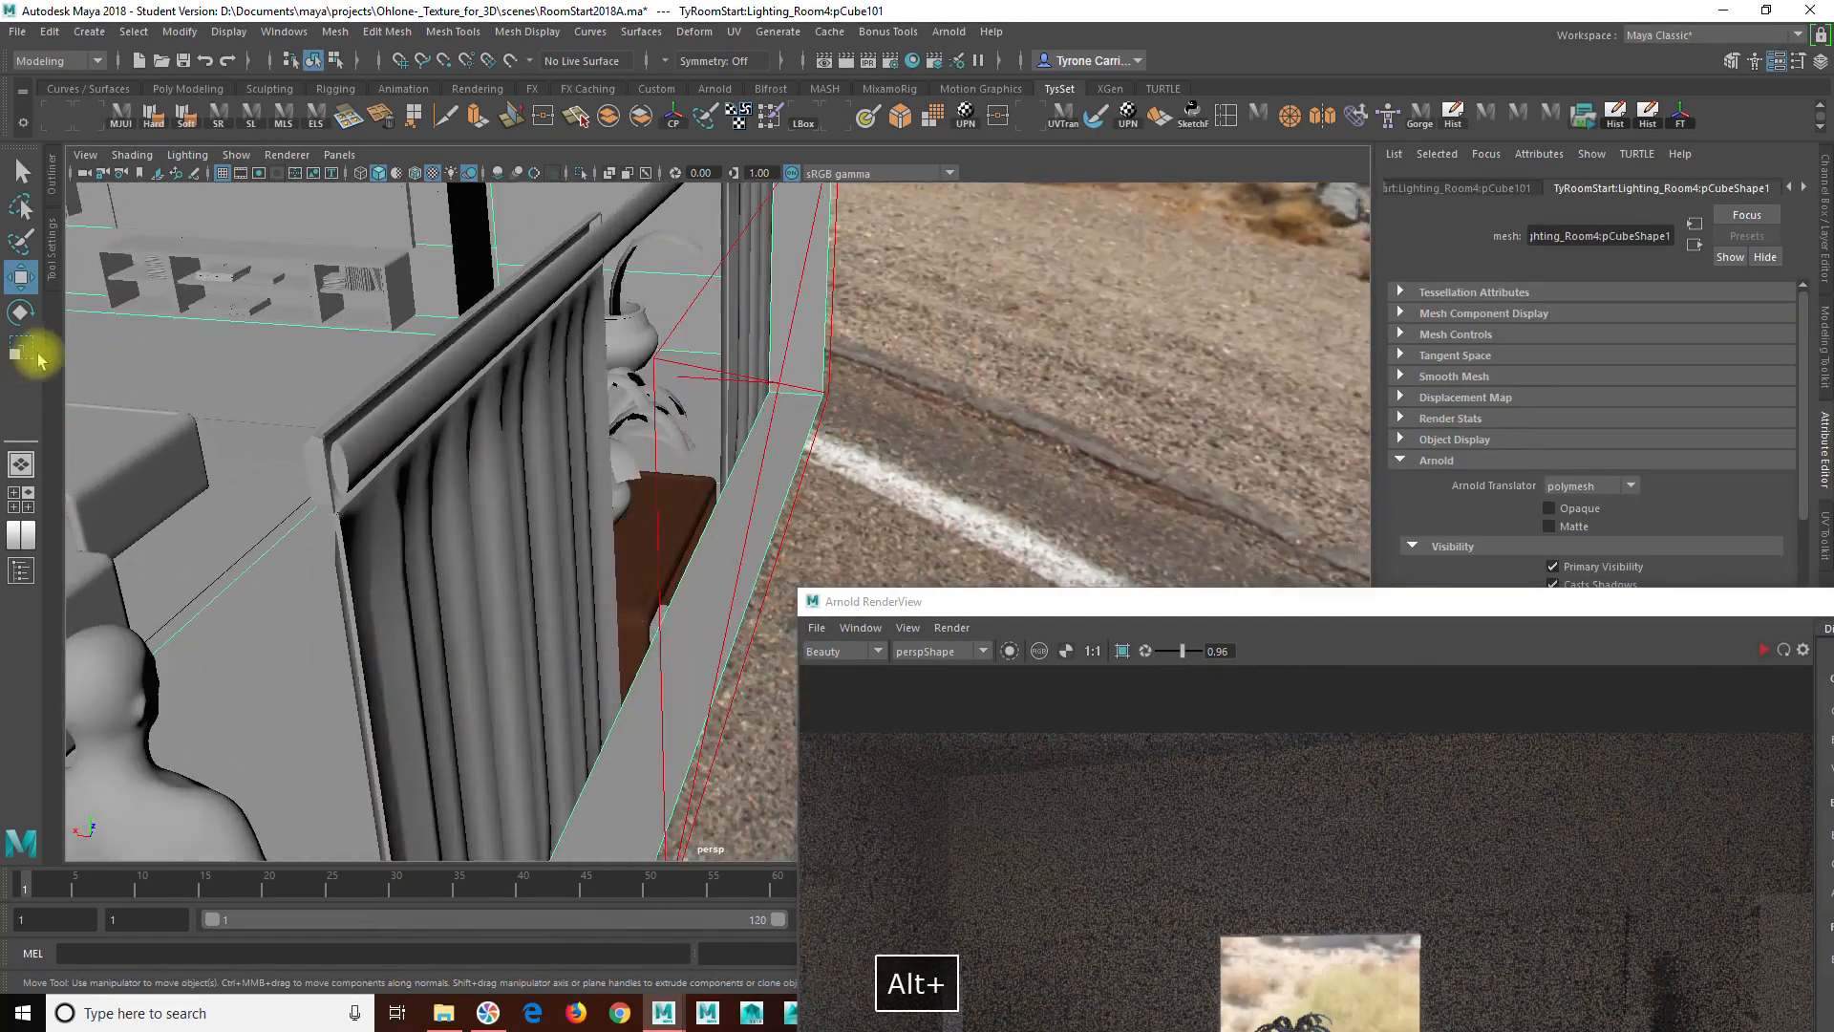
left_click(777, 377)
left_click_drag(721, 395, 857, 411)
middle_click_drag(857, 411, 839, 411)
left_click_drag(859, 412, 582, 463, "alt")
Live-render the table by the window while nudging the selected light portal to X about -548.
left_click_drag(1083, 608, 802, 152)
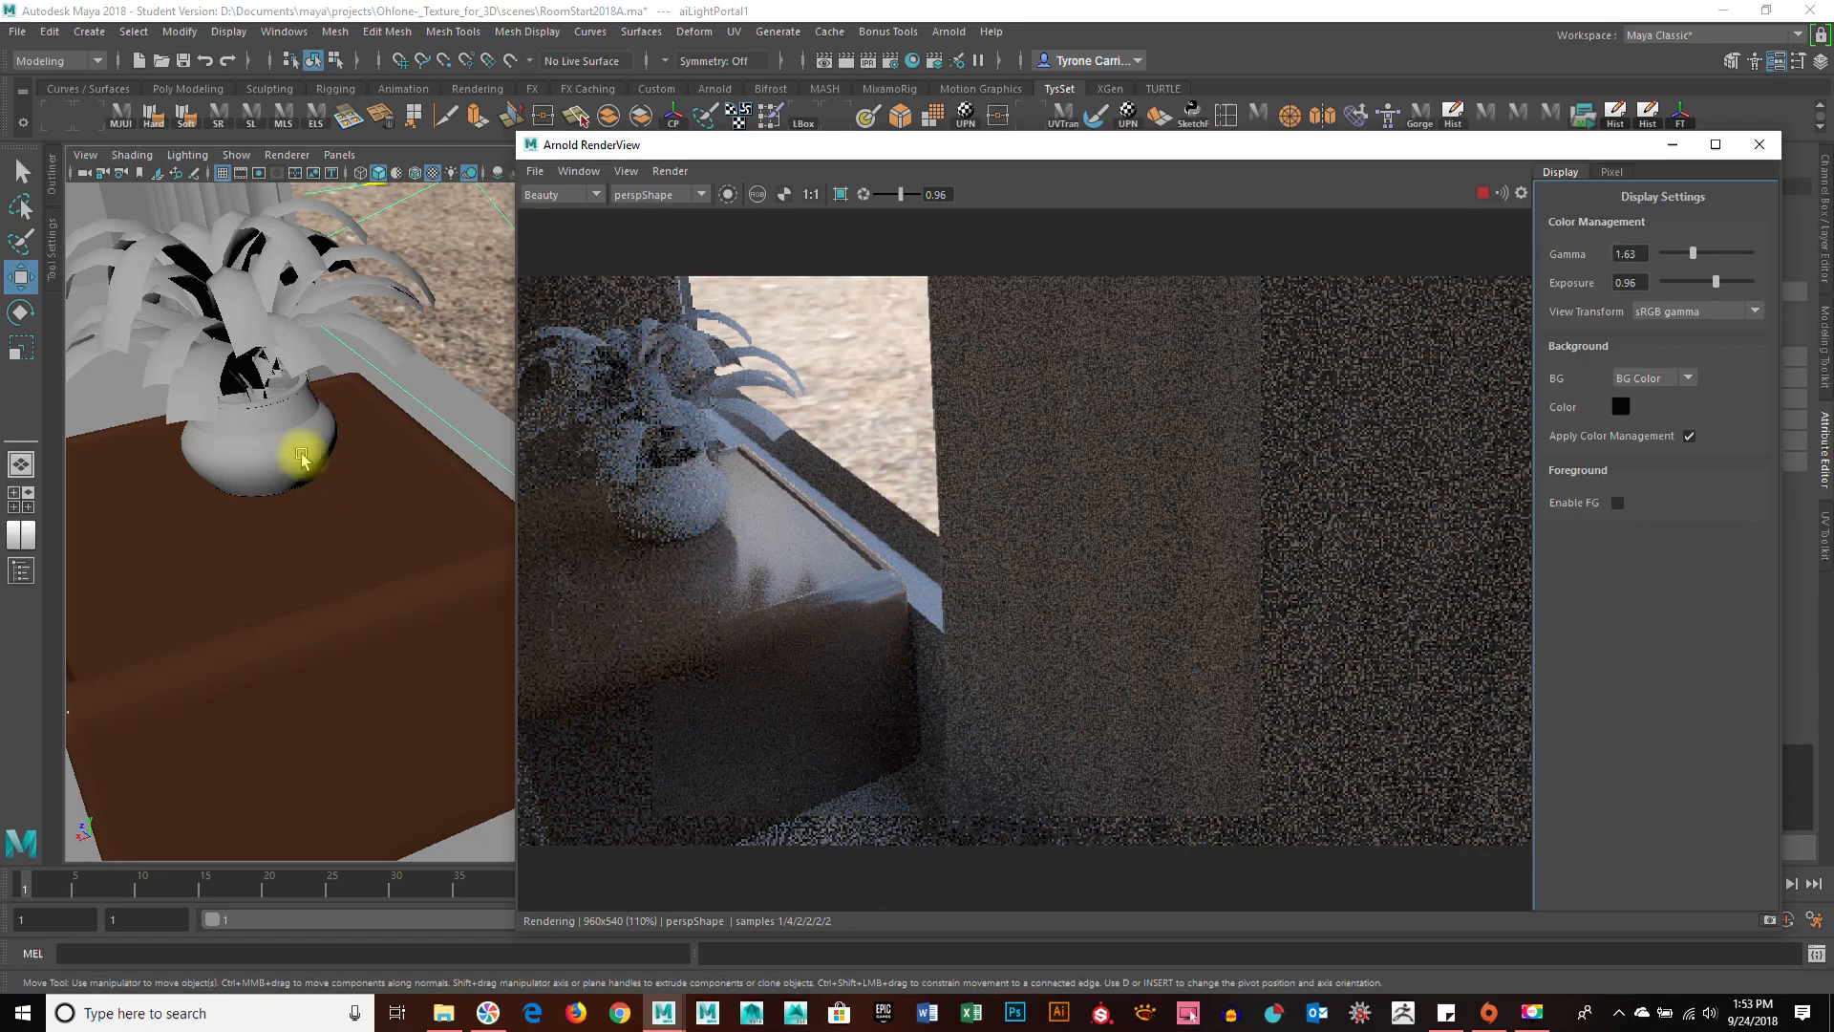
middle_click_drag(256, 468, 302, 472)
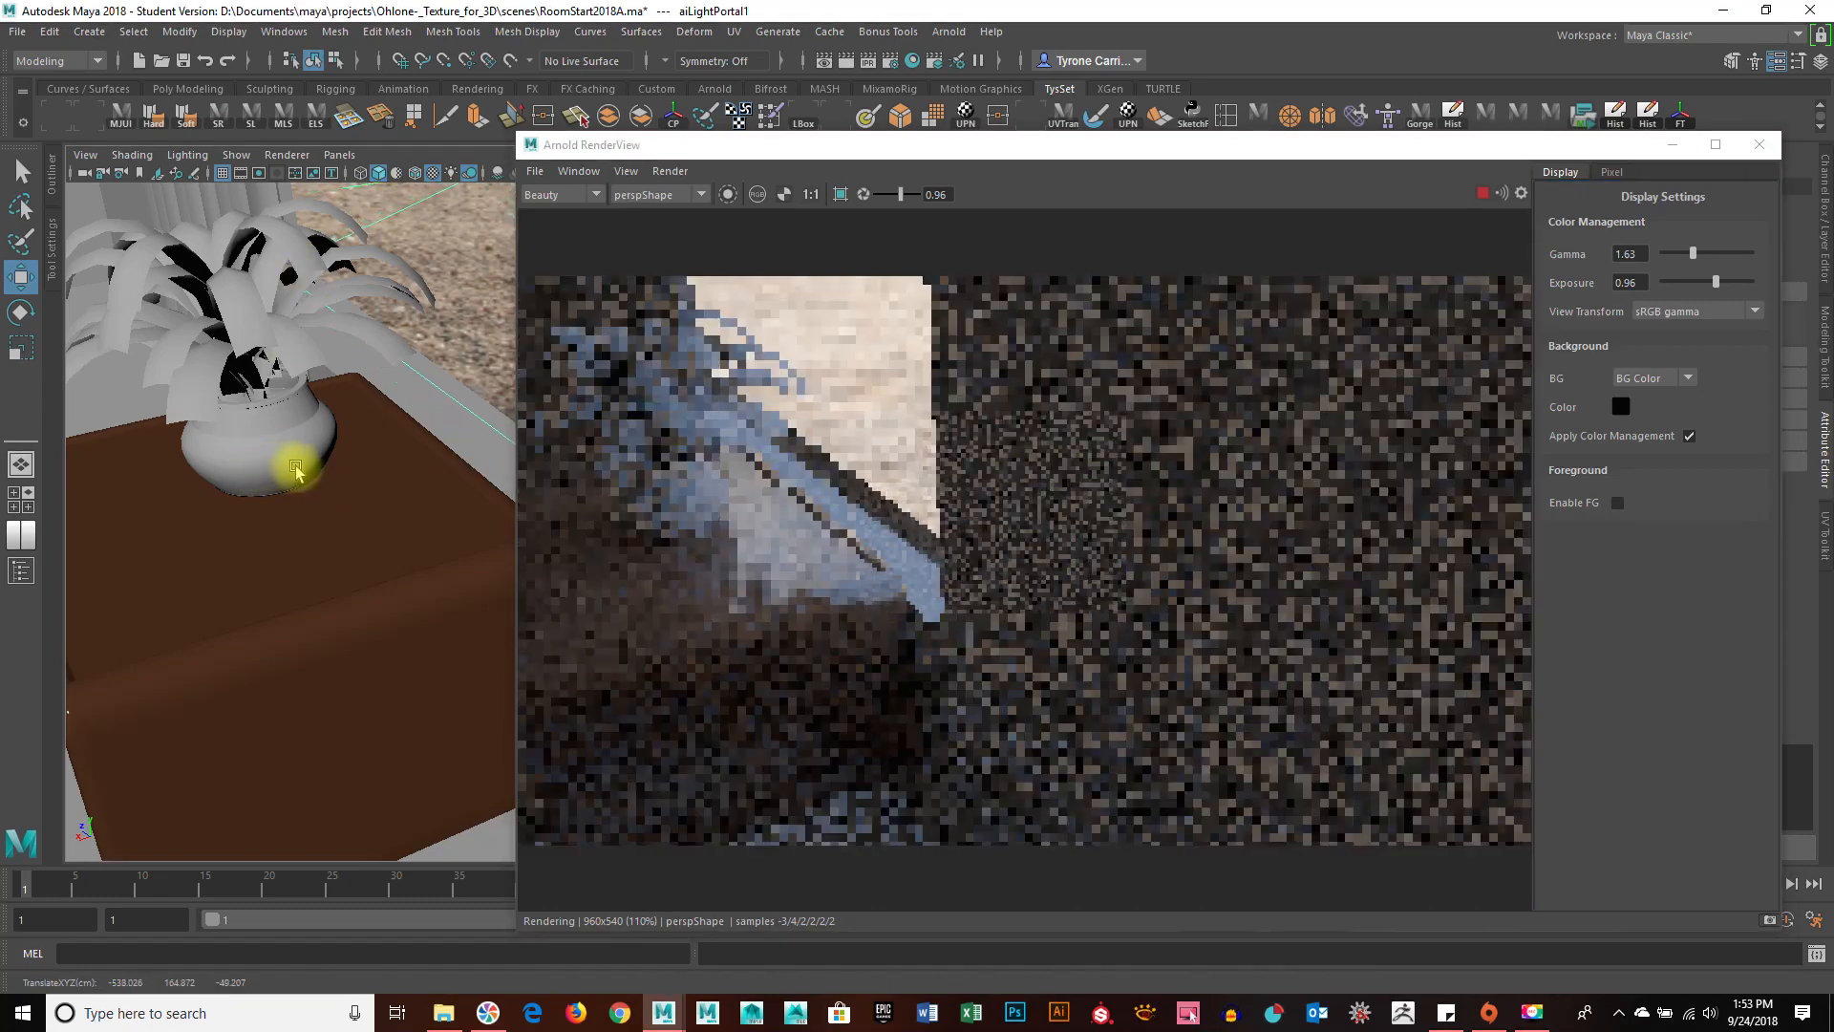
middle_click_drag(313, 466, 329, 466)
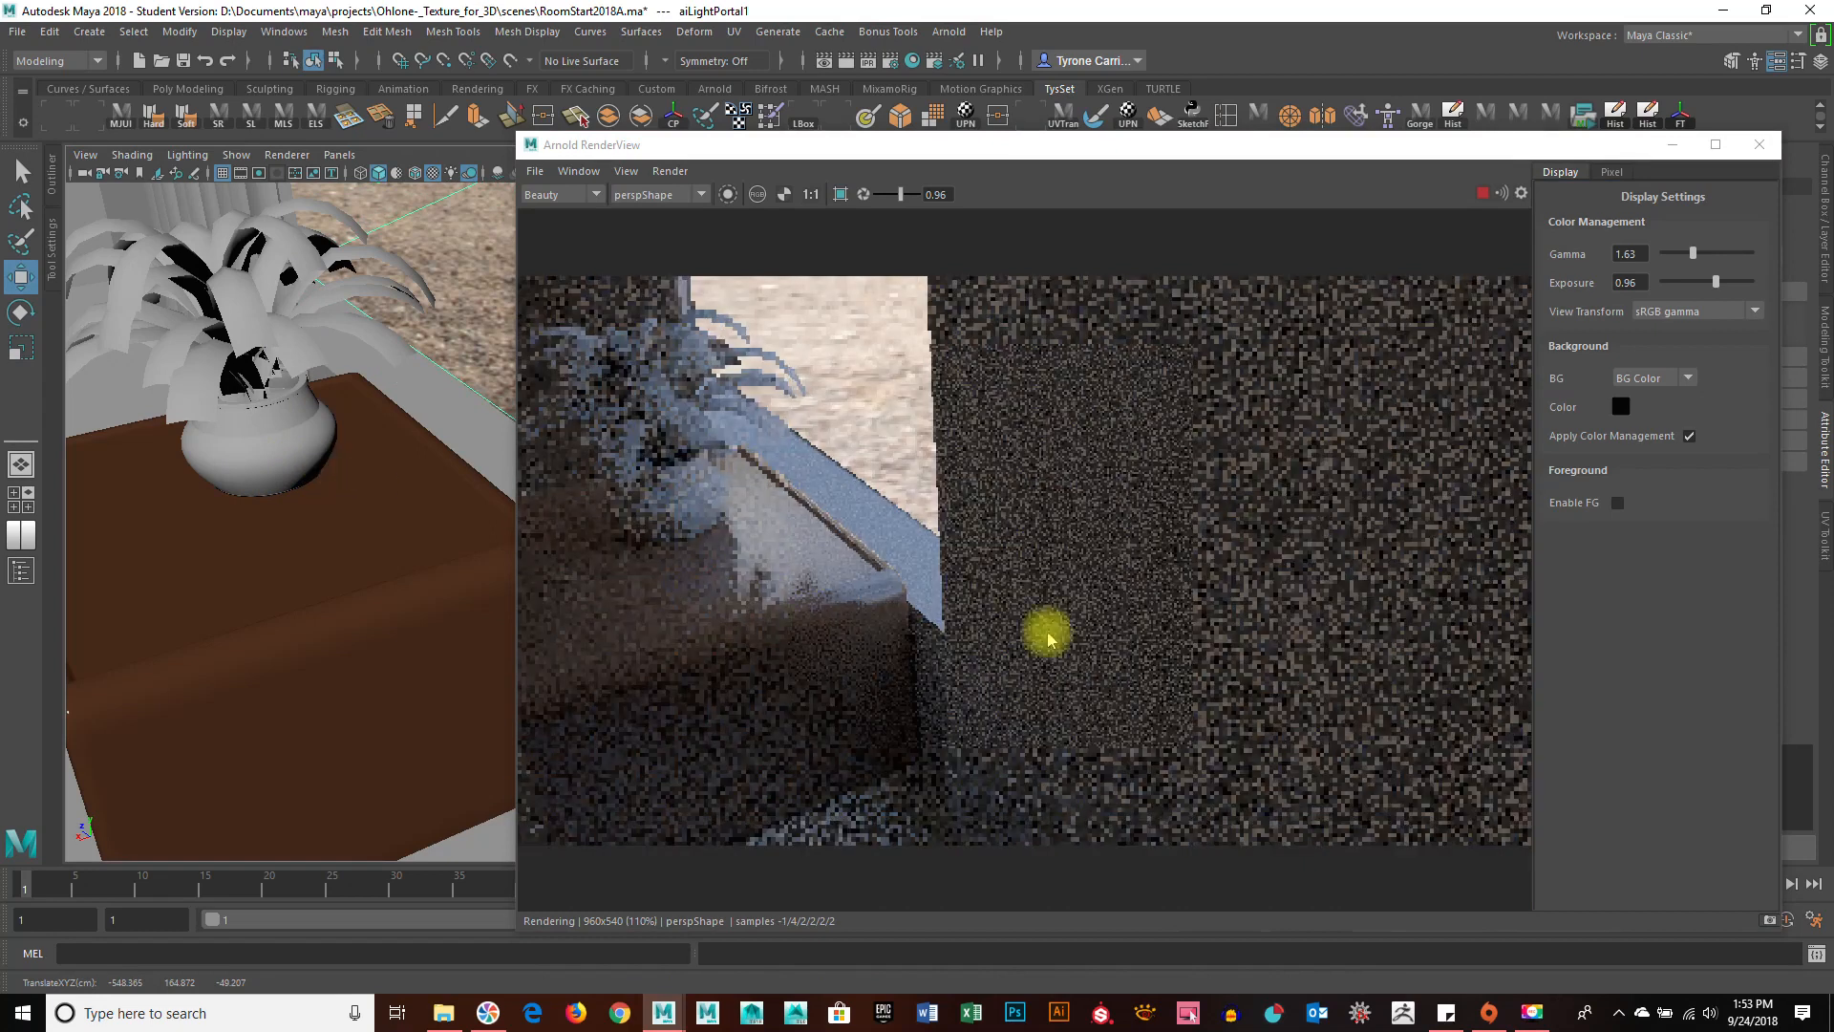
middle_click_drag(238, 603, 239, 607)
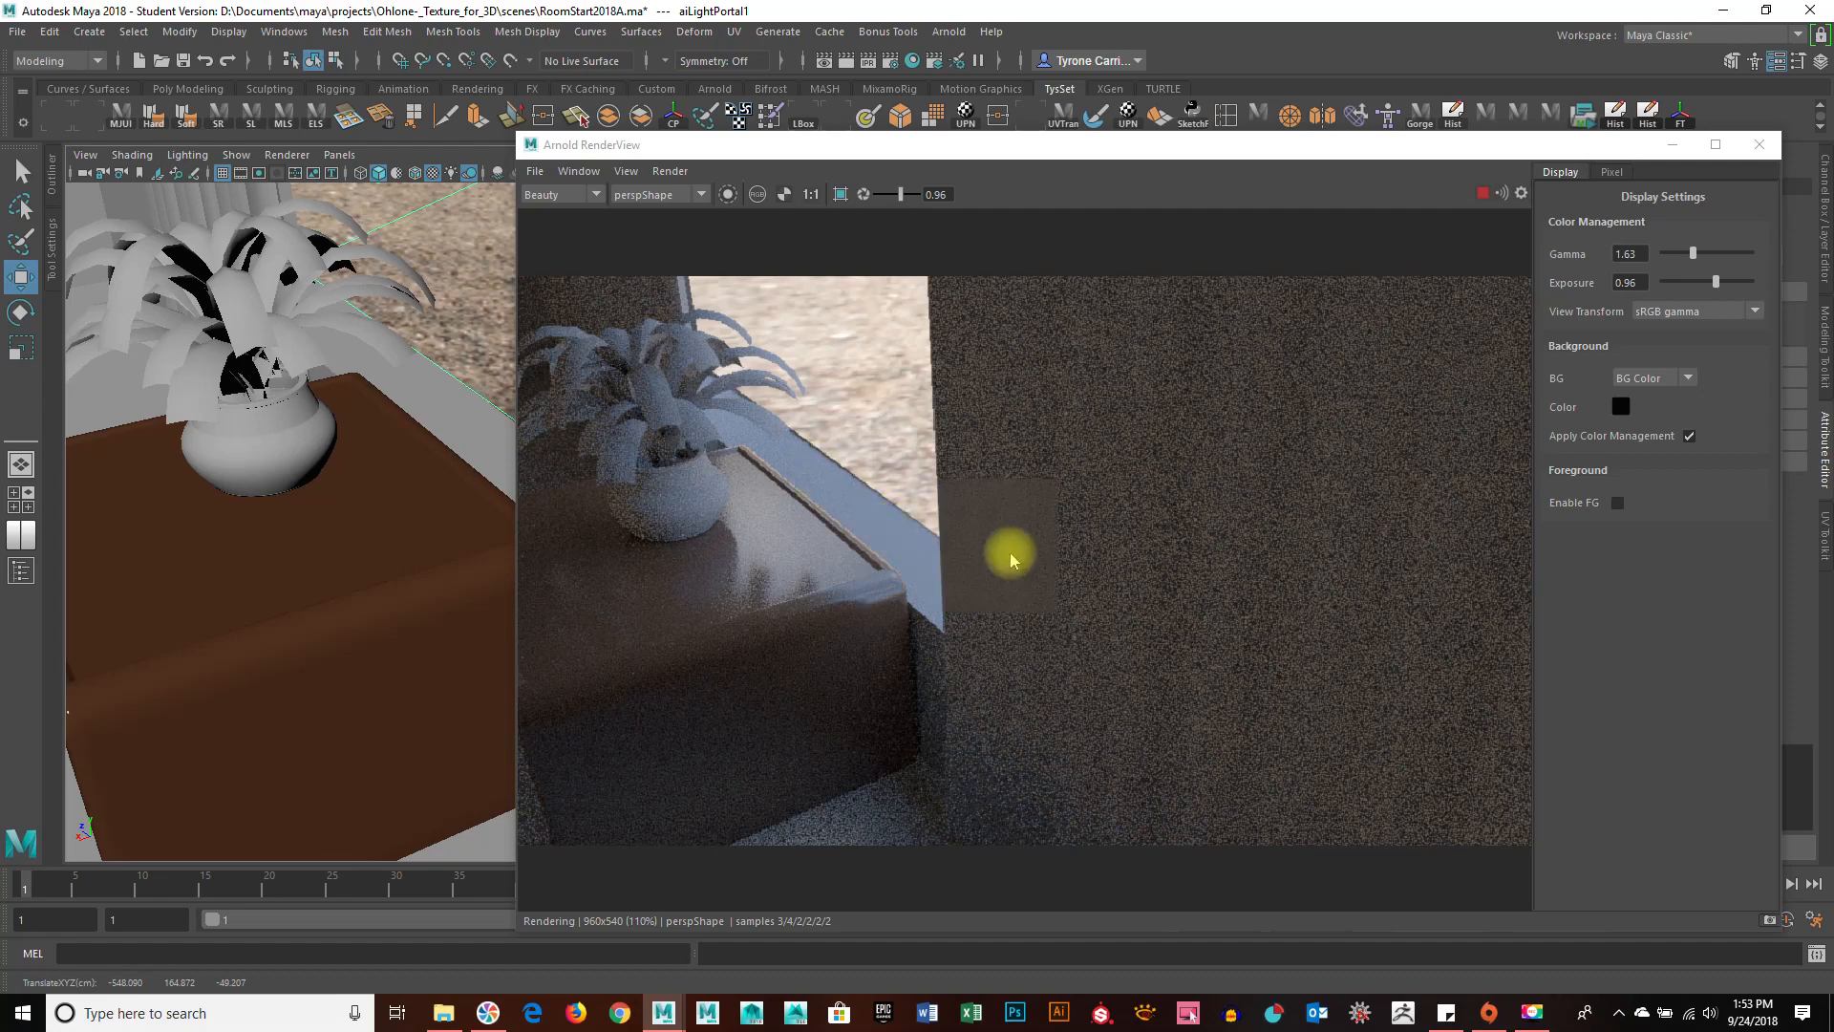
Render the table and potted plant against the desert view, and move the RenderView aside to uncover the viewport.
left_click_drag(790, 755, 1111, 680, "alt")
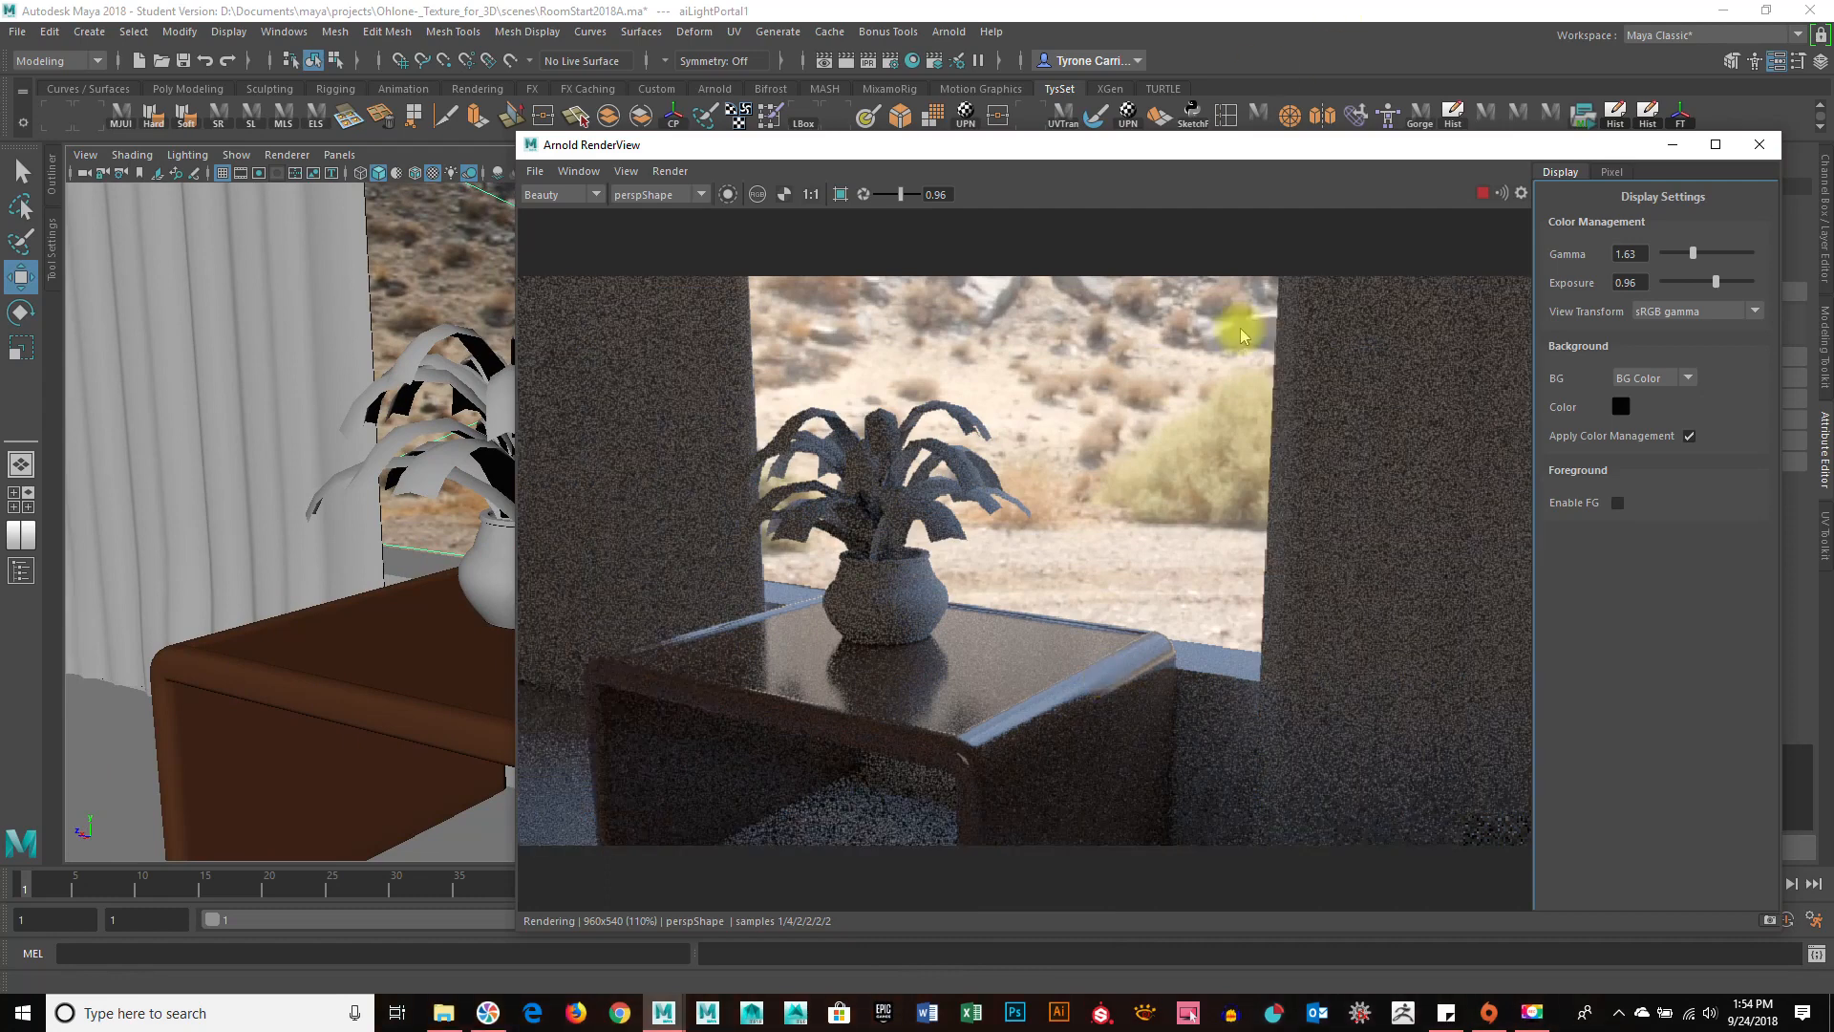
left_click_drag(1257, 139, 1248, 245)
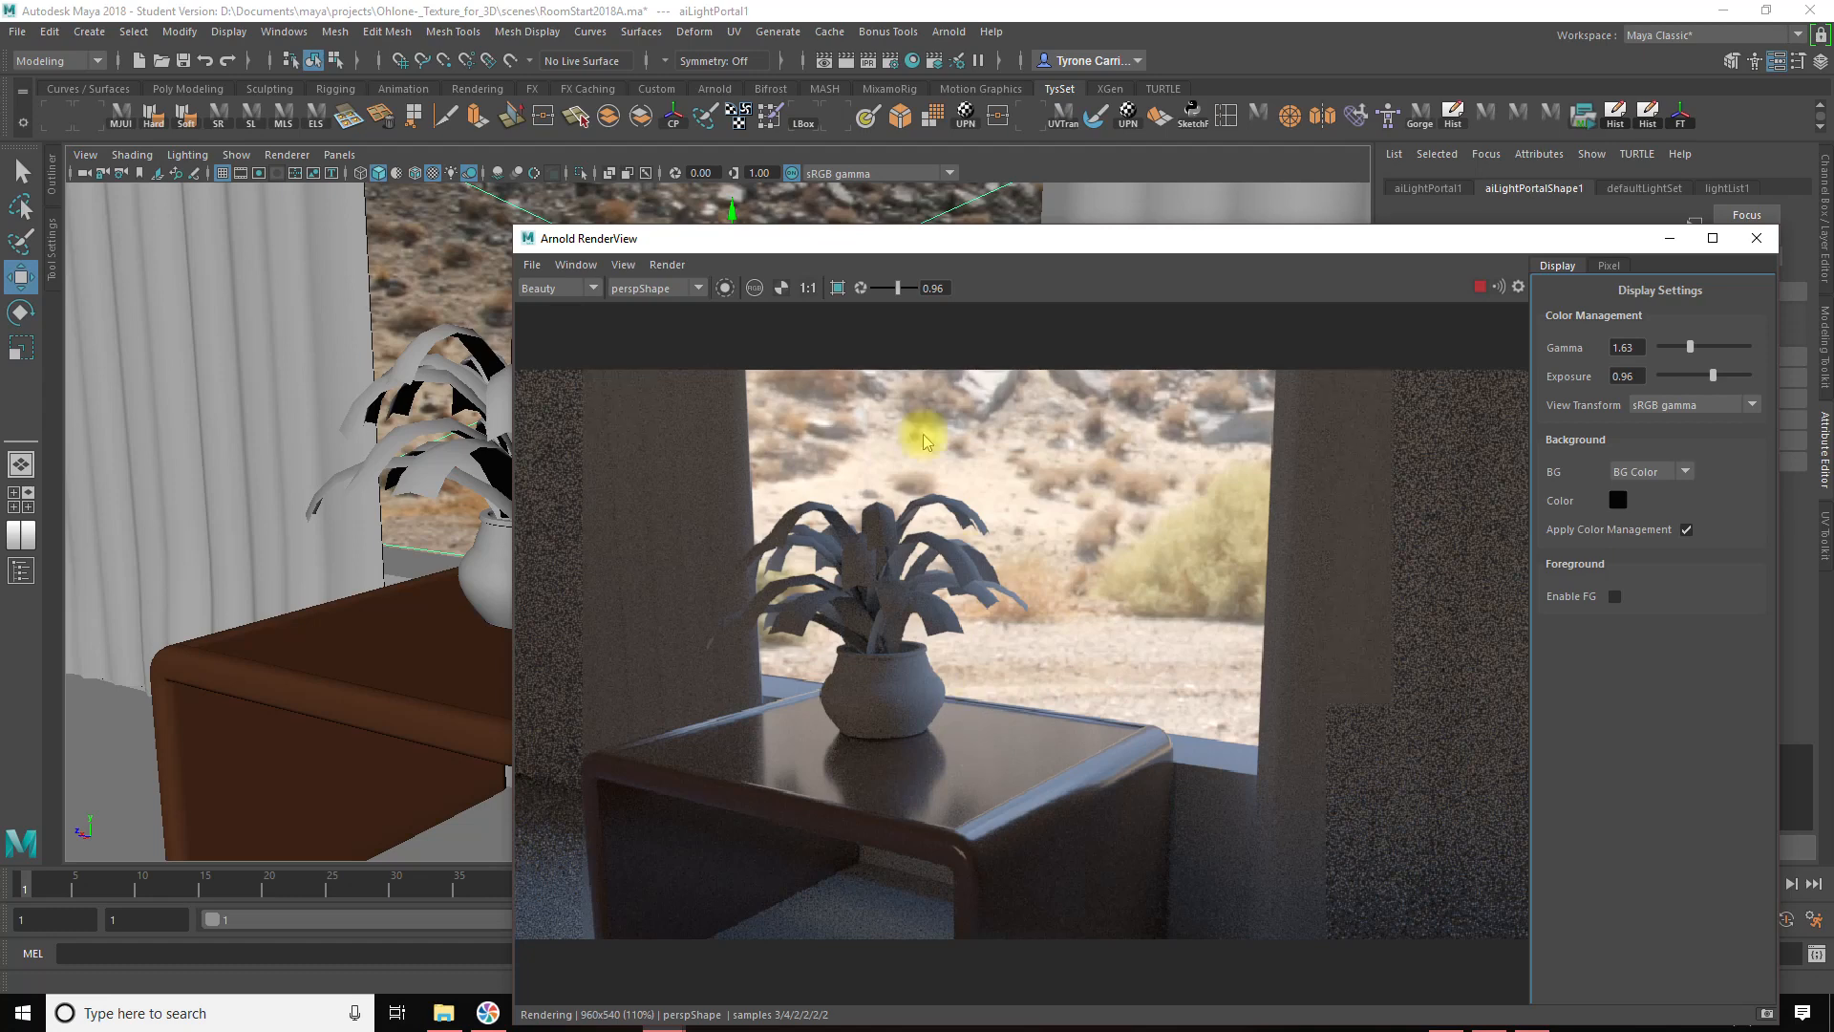
left_click_drag(819, 237, 1131, 169)
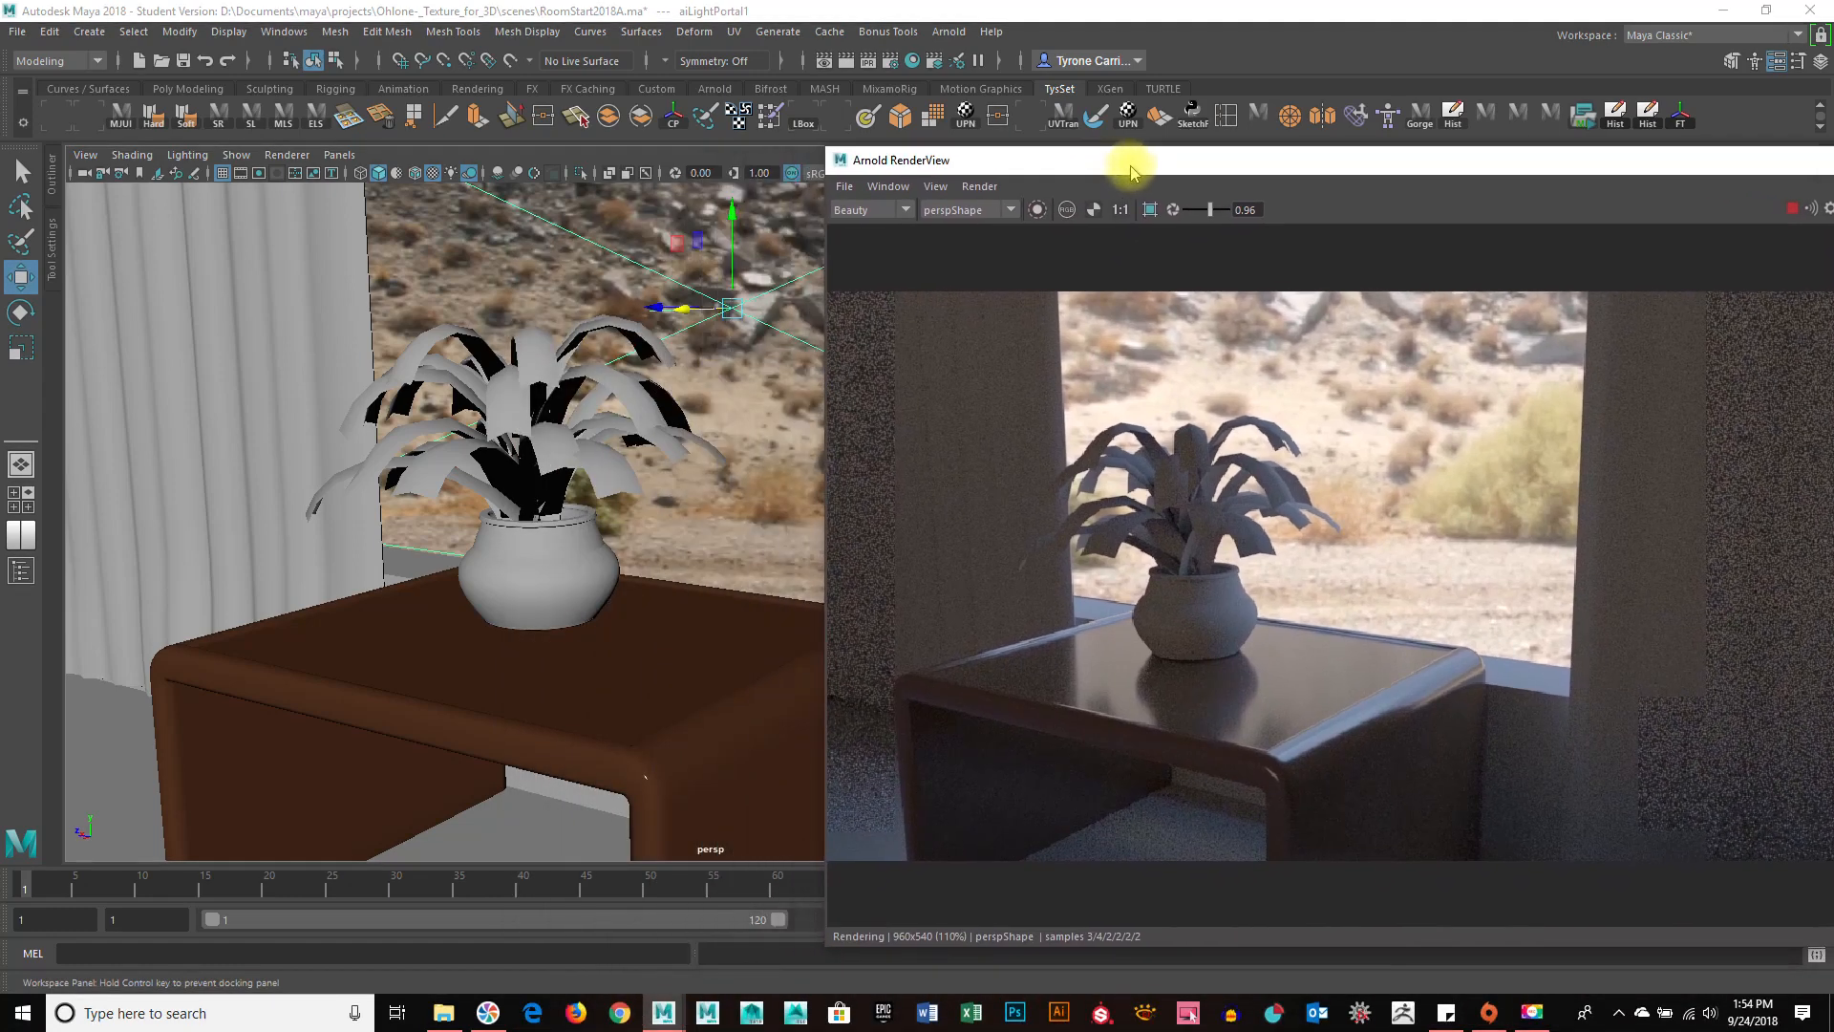
Live-render a wider view of the room corner with the table, potted plant and desert window, and inspect the render.
left_click_drag(749, 544, 385, 643, "alt")
middle_click_drag(383, 654, 602, 622, "alt")
left_click_drag(1351, 163, 778, 192)
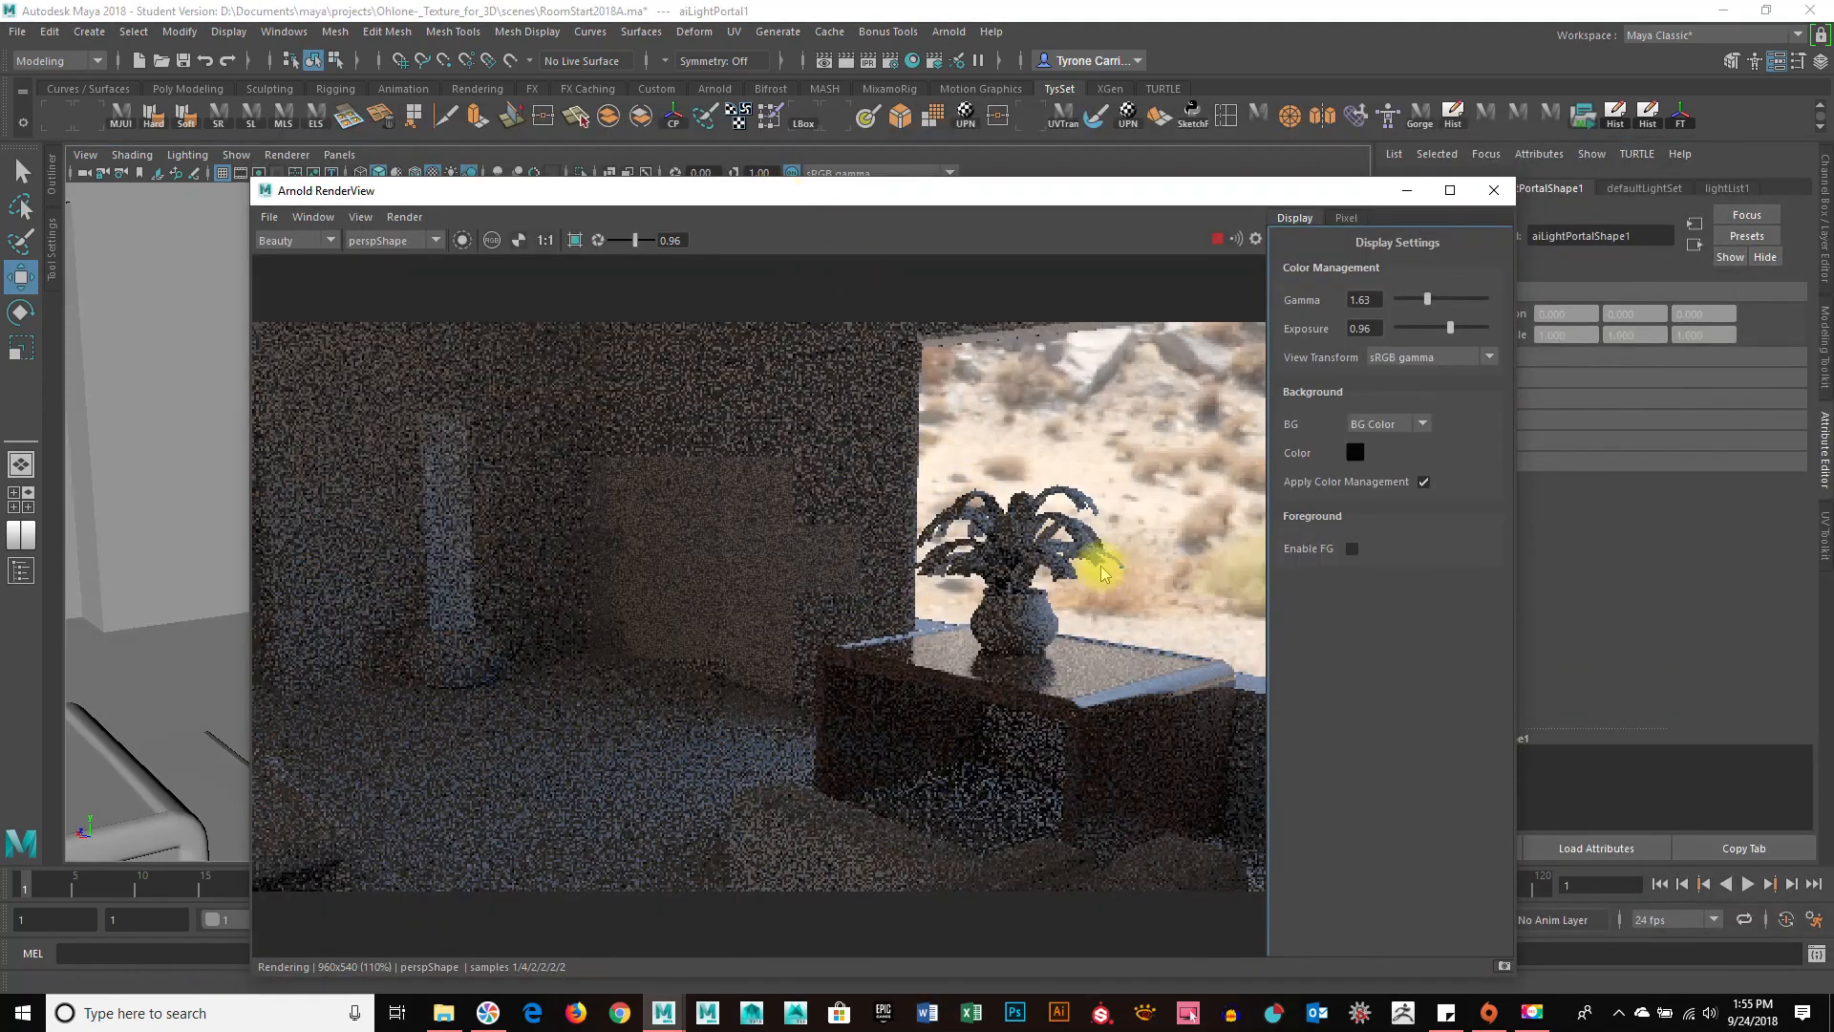
left_click_drag(1208, 191, 1149, 190)
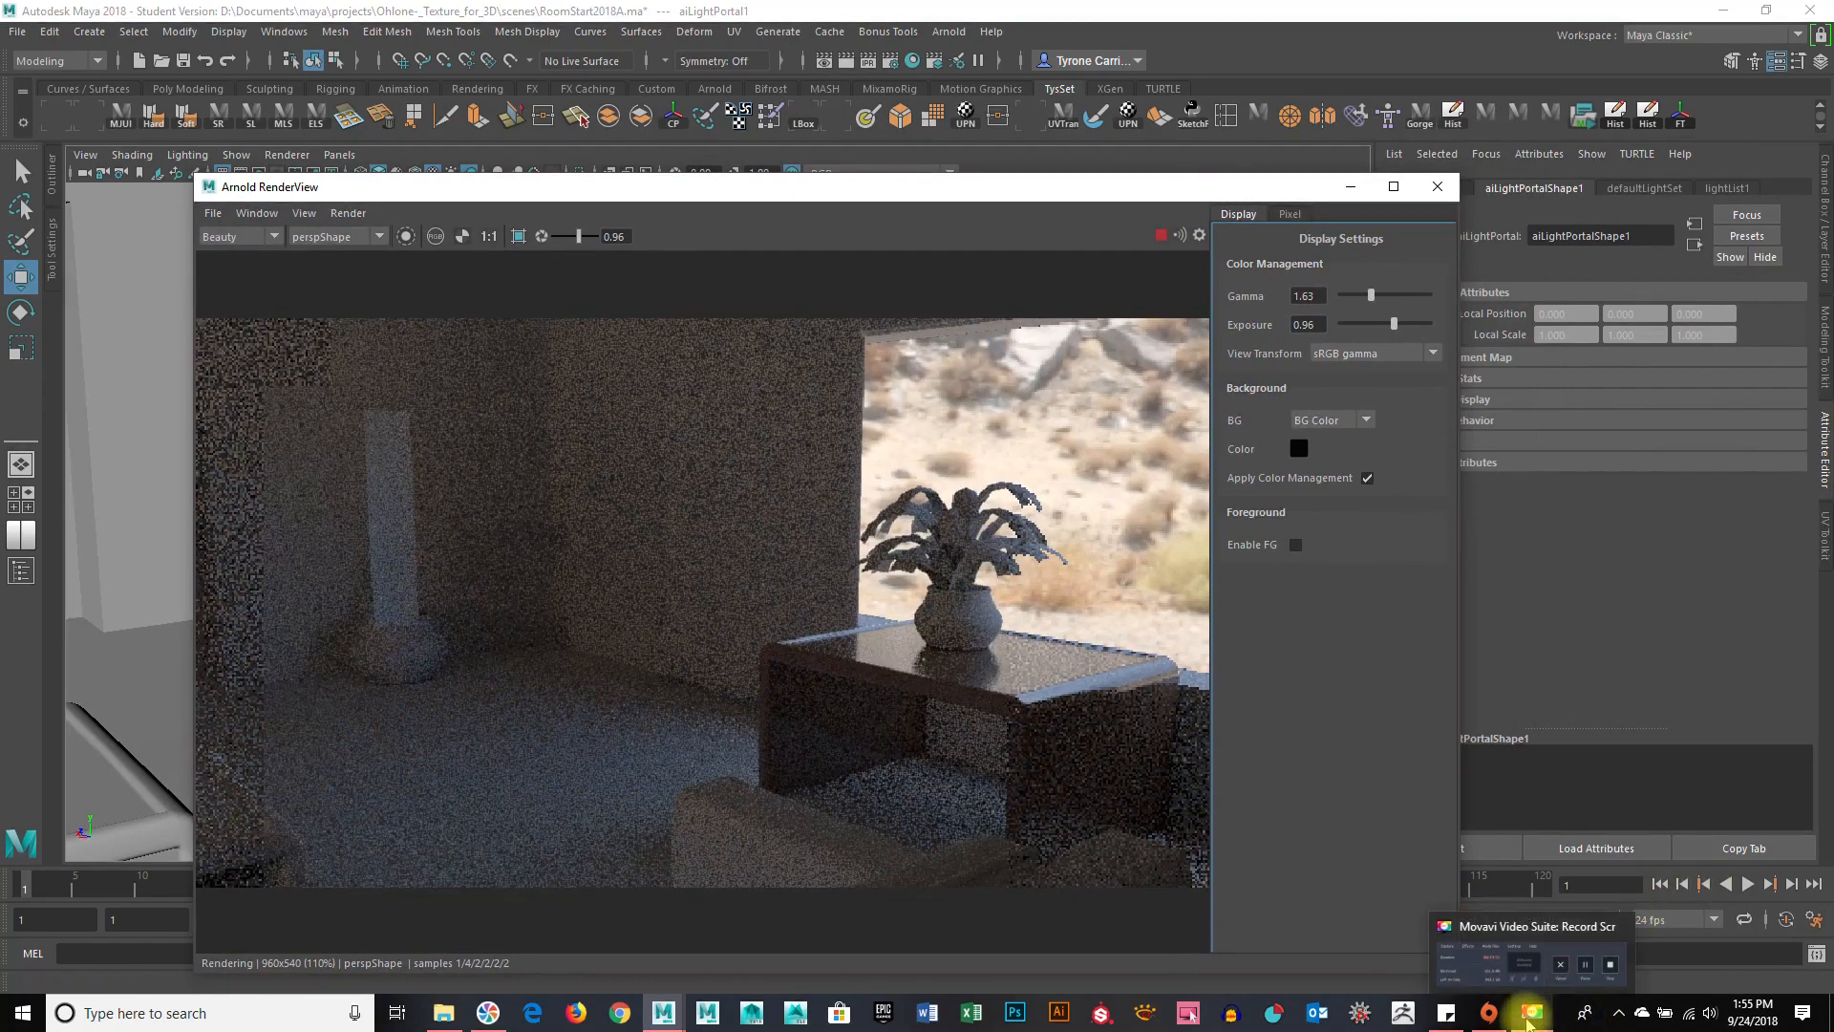
left_click_drag(1163, 202, 1130, 204)
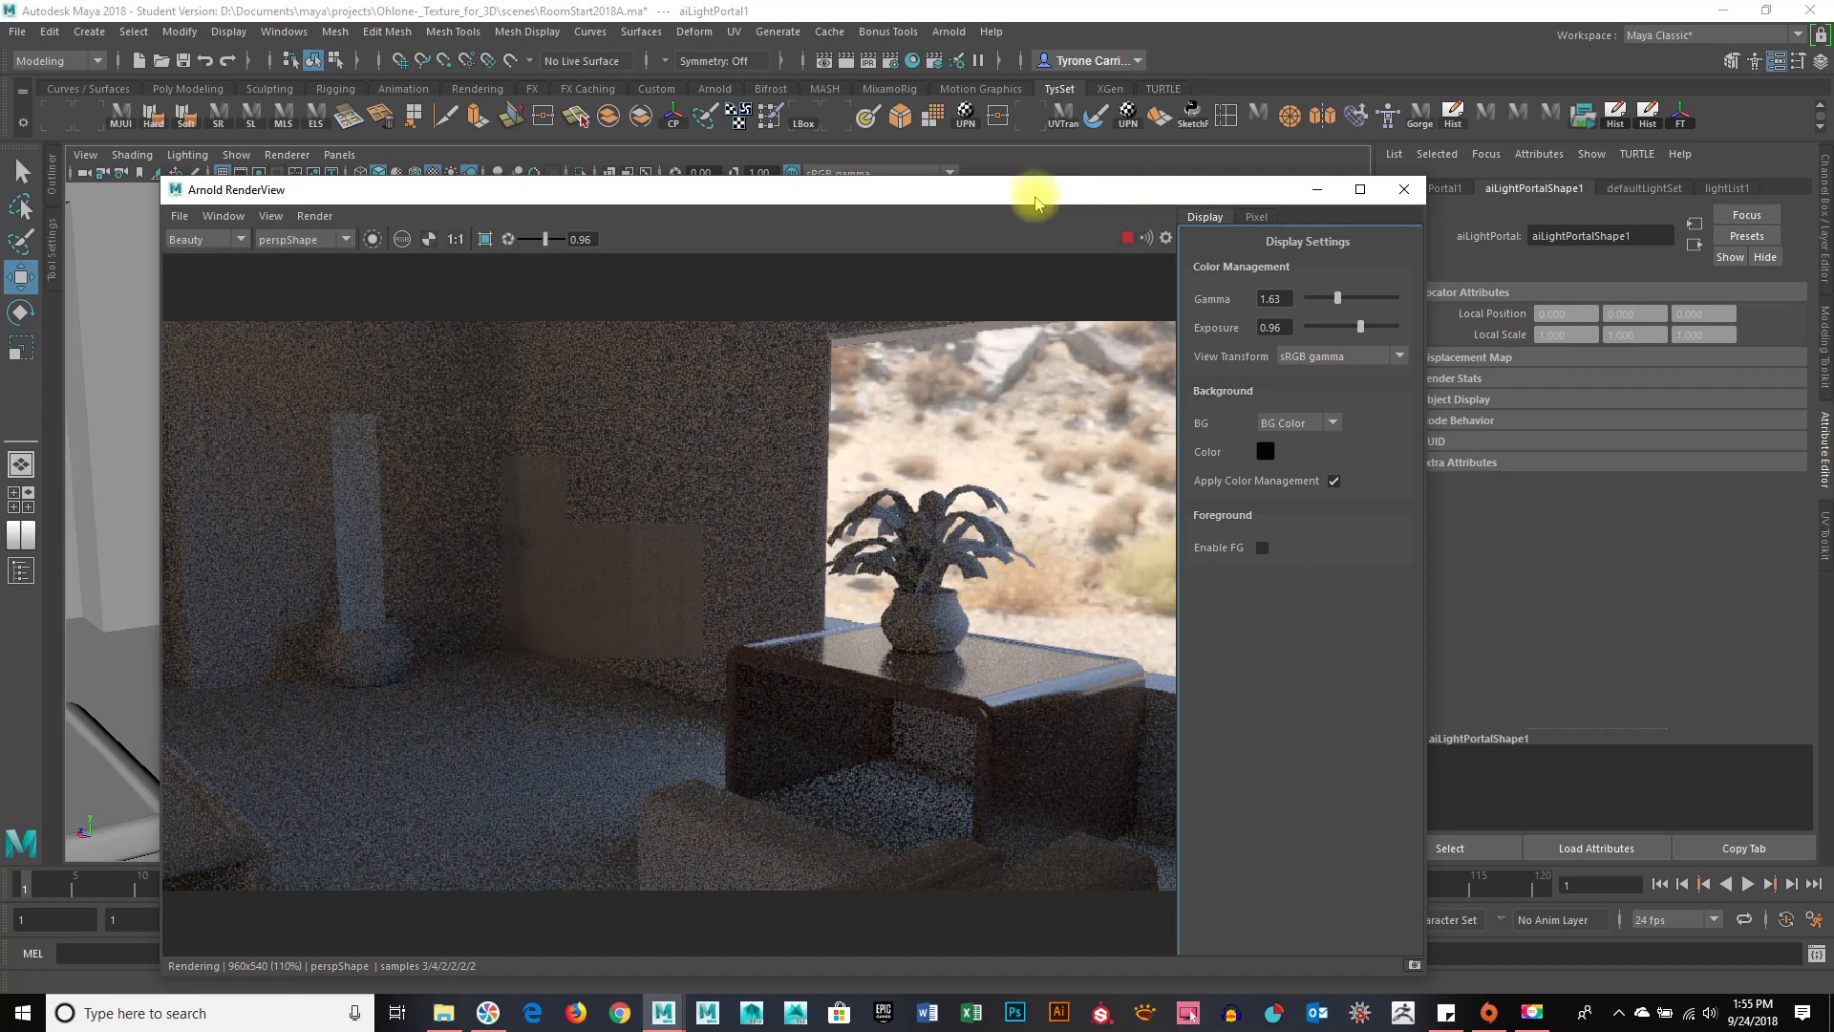
left_click_drag(708, 188, 841, 219)
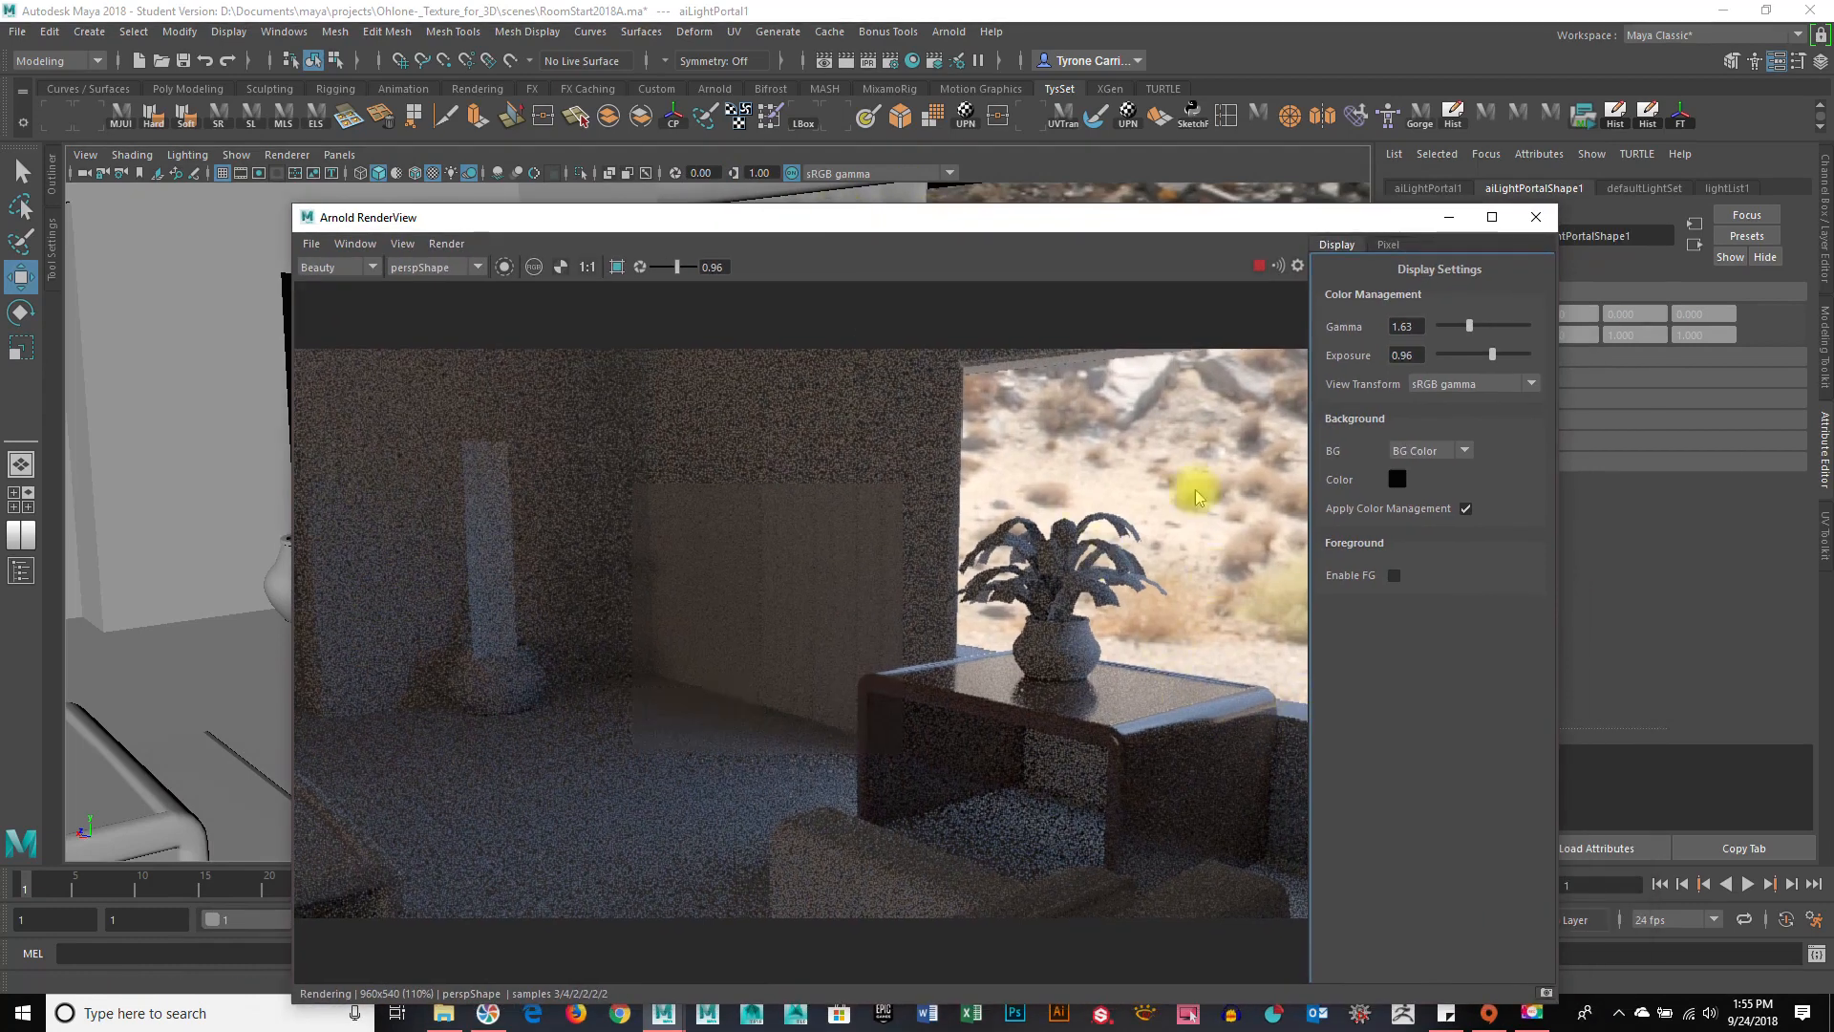
left_click_drag(1171, 217, 1051, 196)
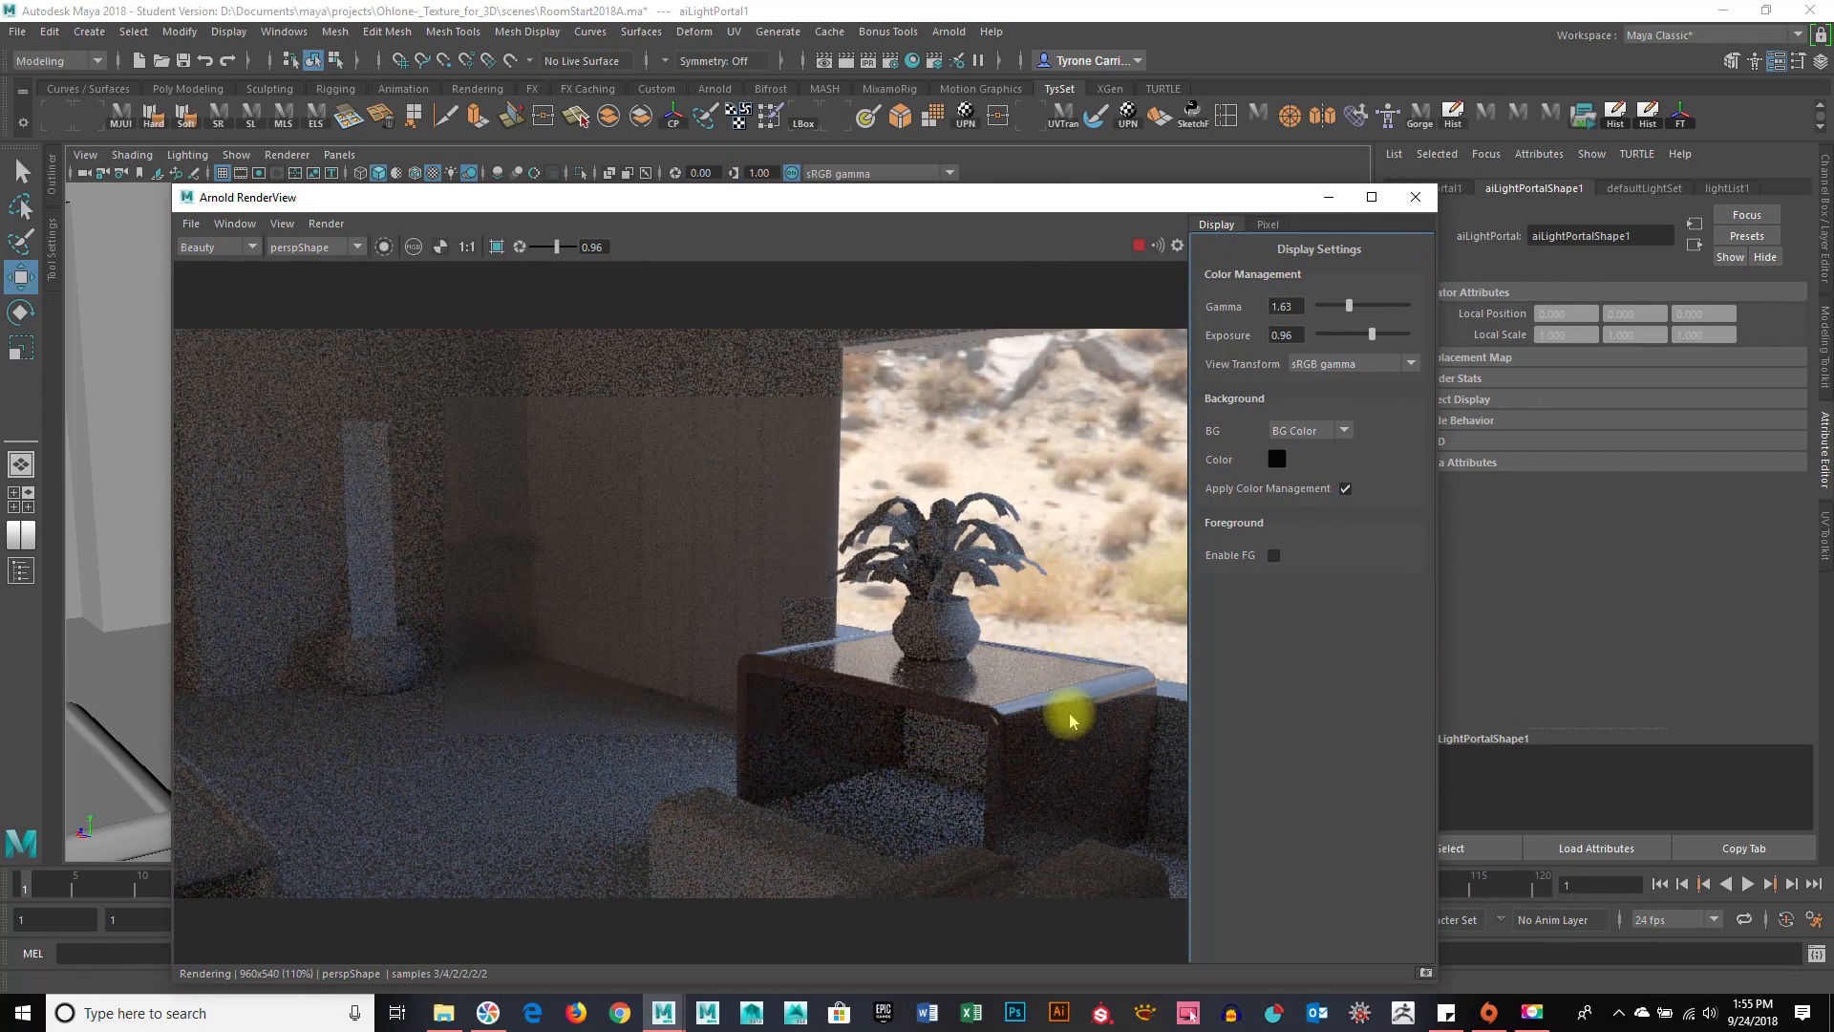
Switch to the Hypershade layout, select aiSkyDomeLightShape1 among the scene's lights, and arrange the RenderView so its attributes are accessible.
left_click_drag(1048, 208, 1460, 501)
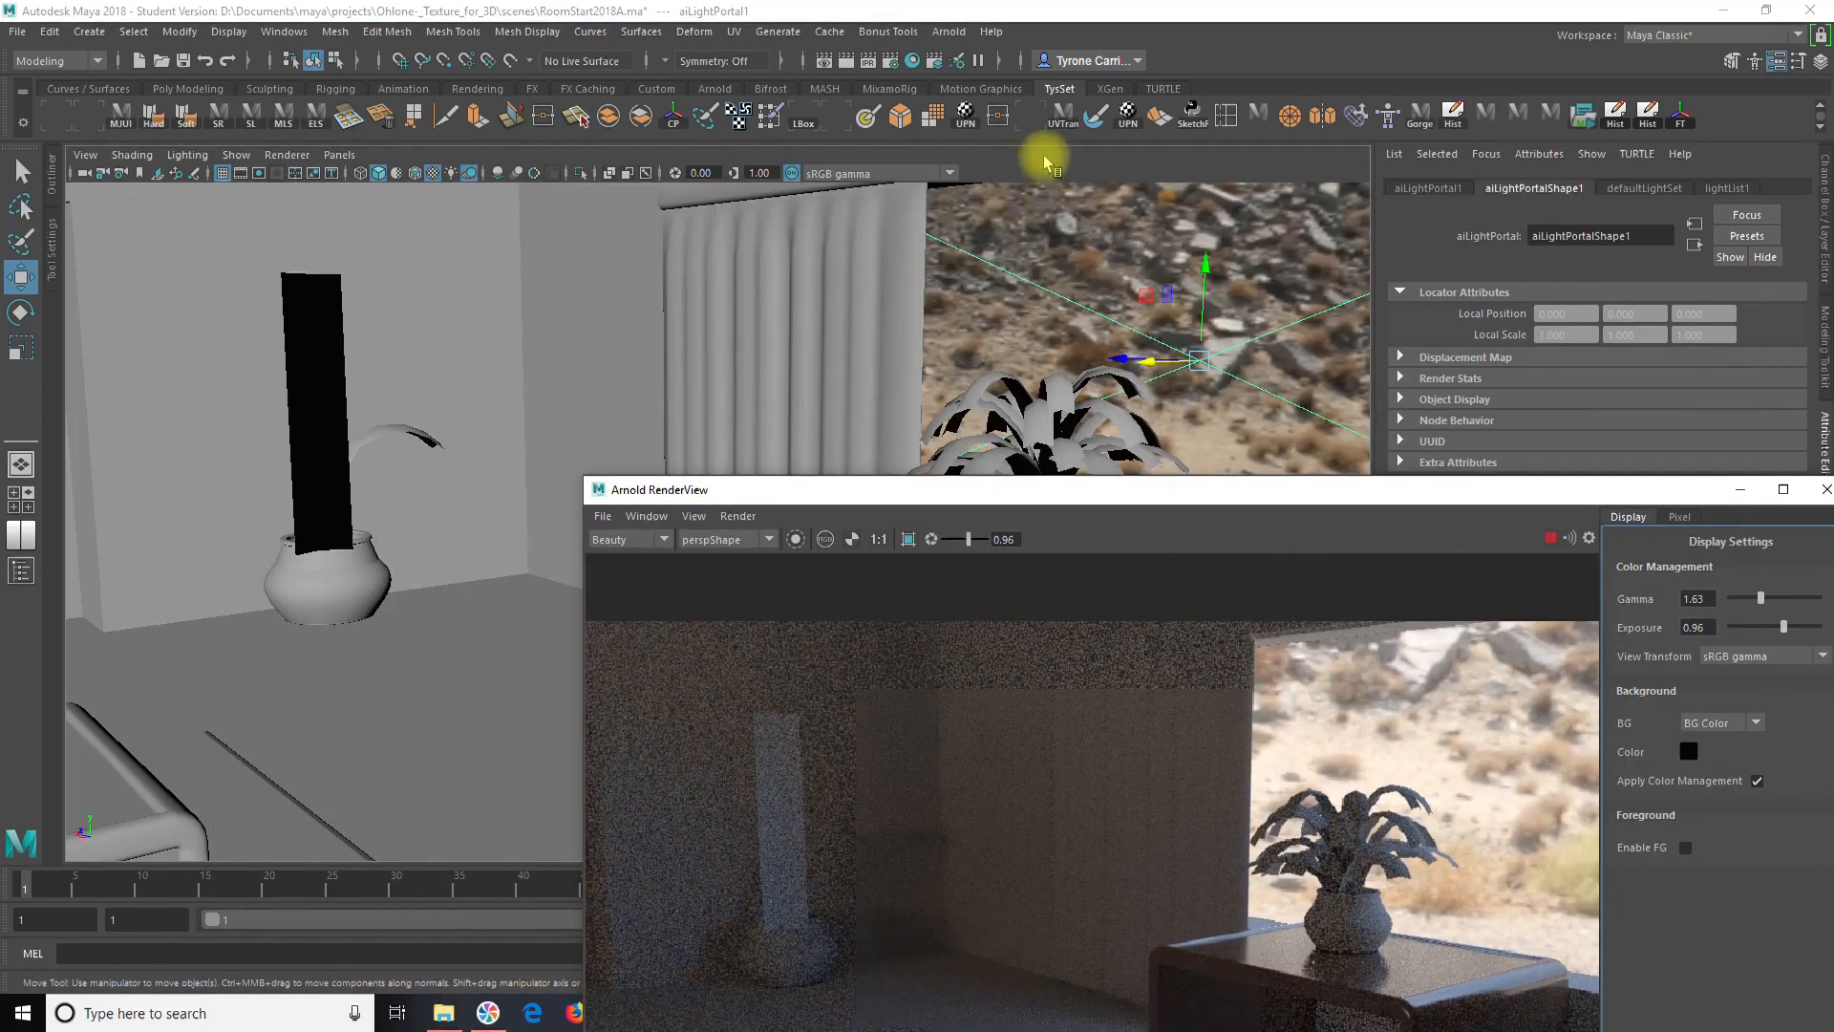
key("space")
left_click(808, 341)
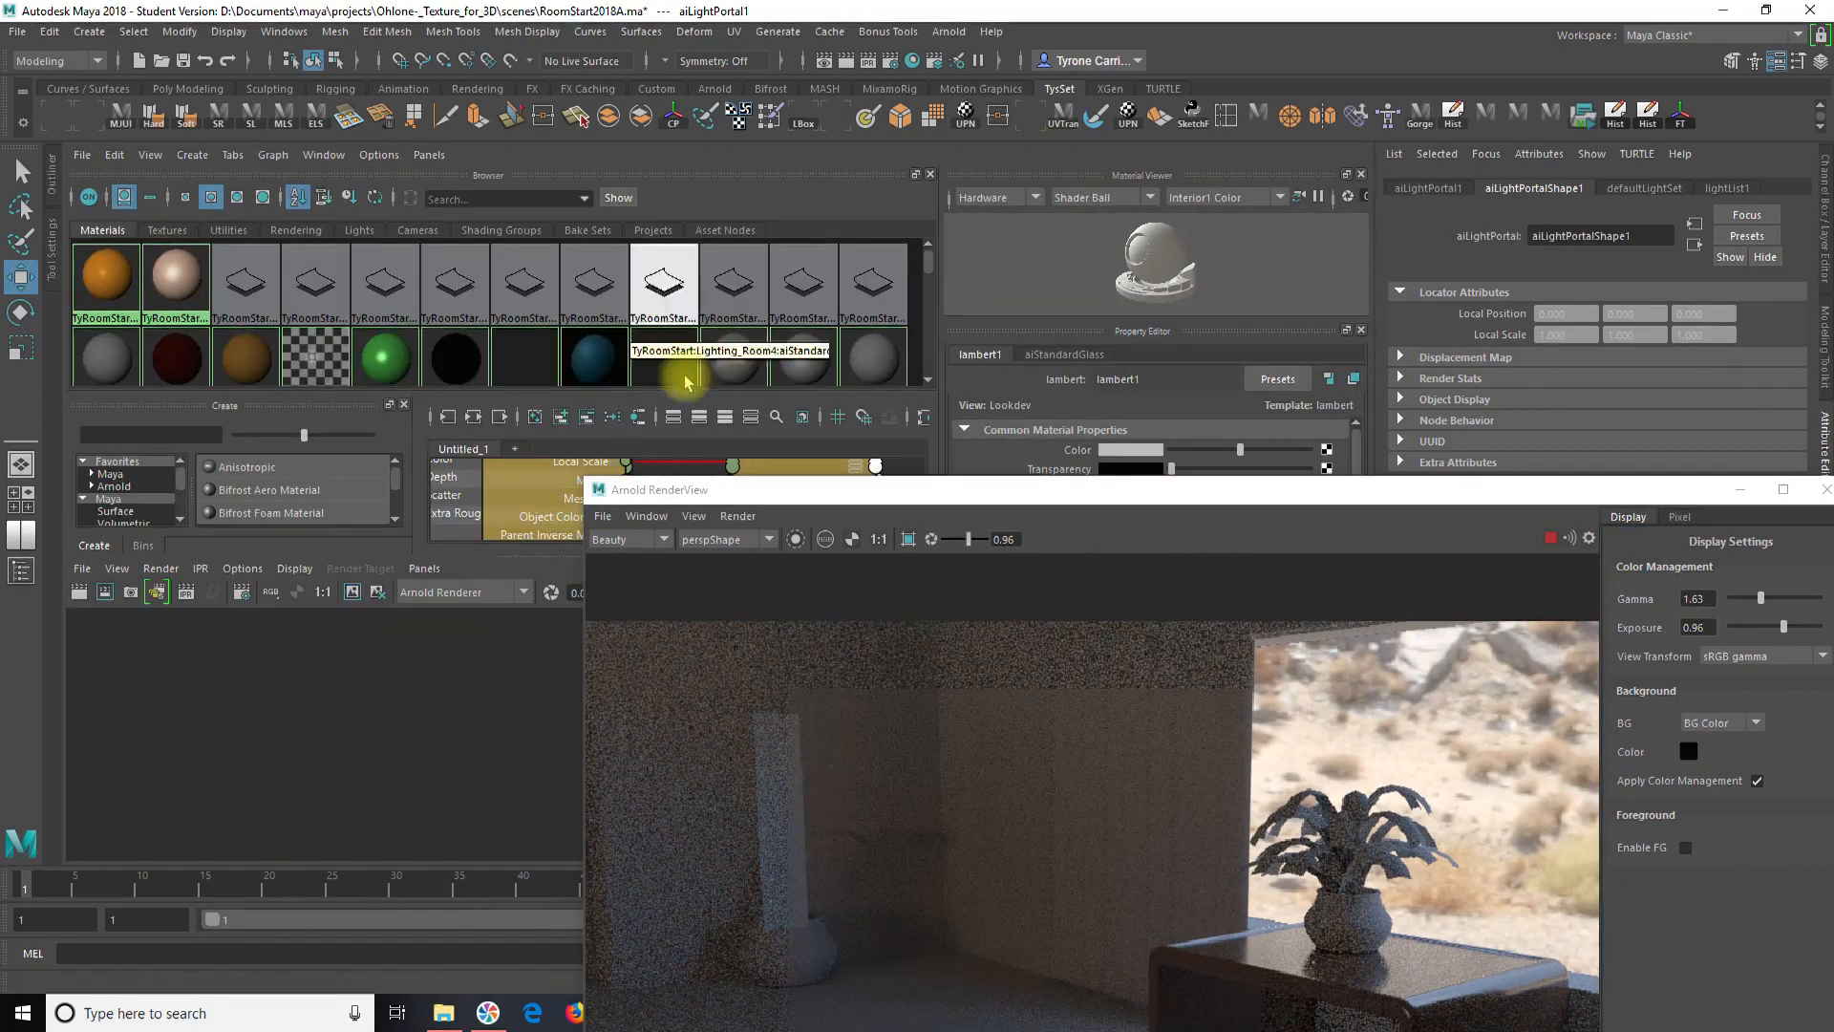
left_click(368, 234)
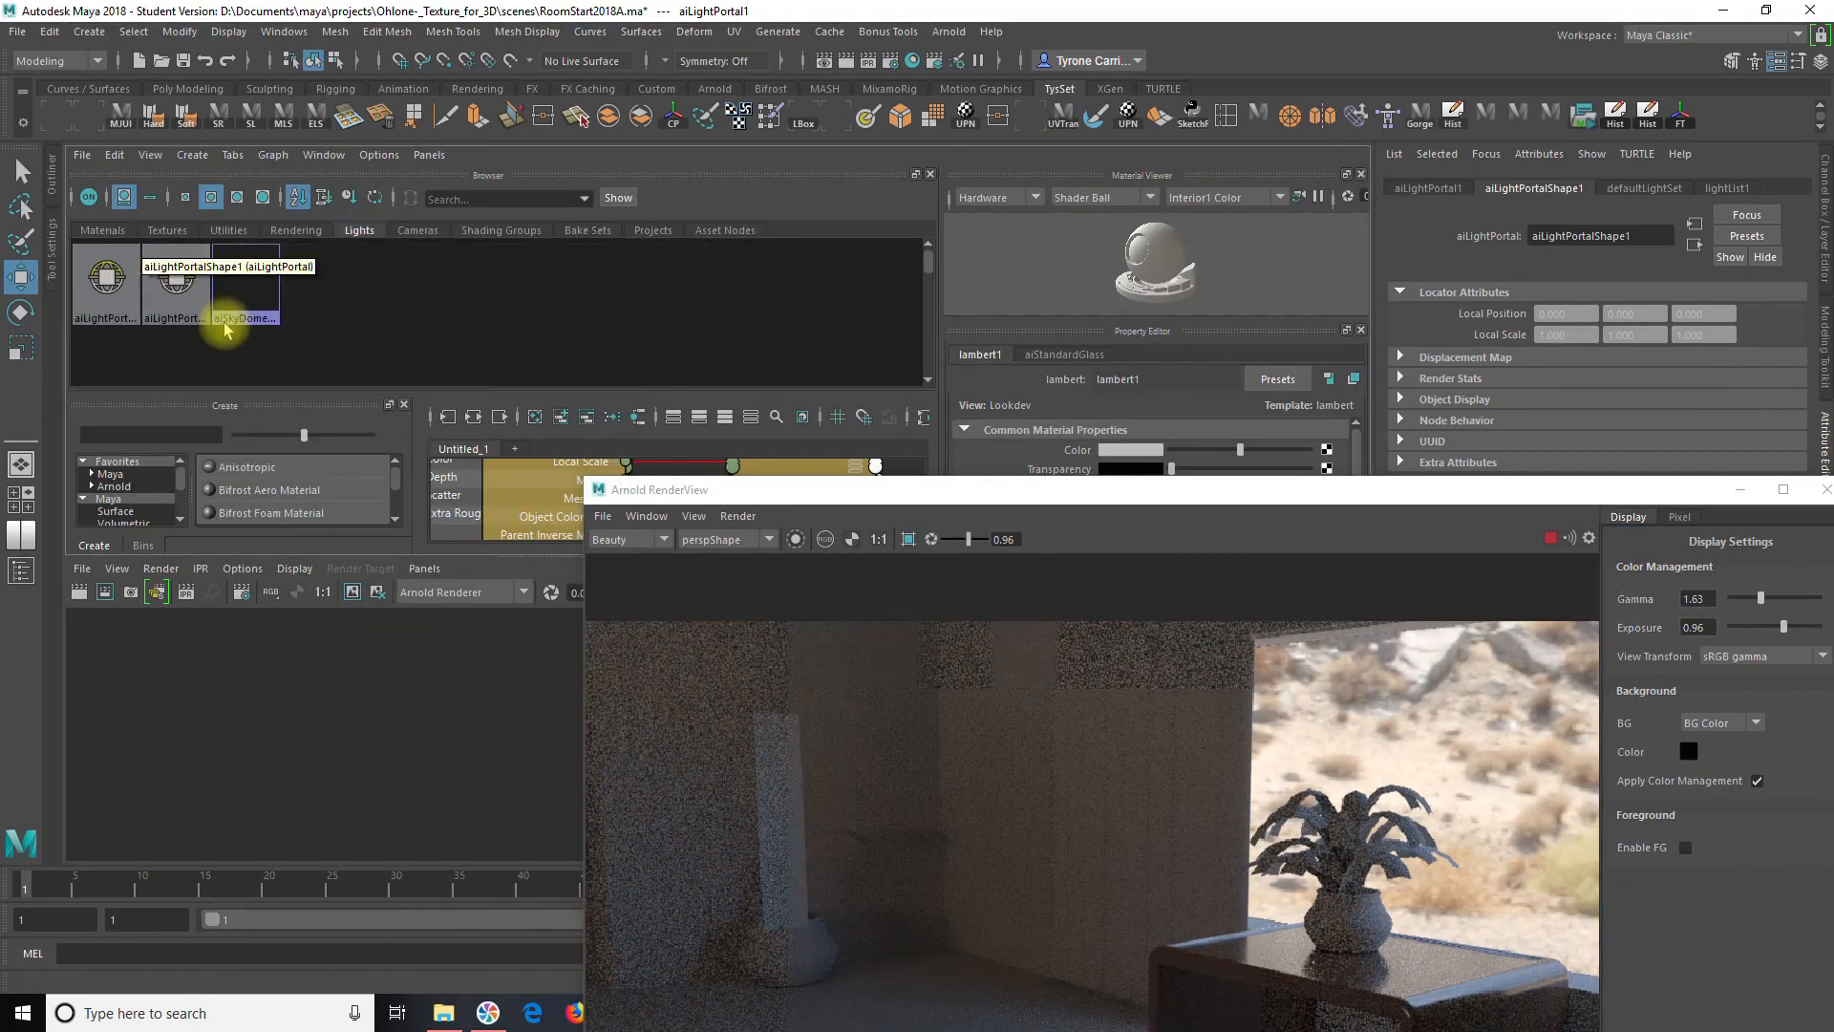
left_click(107, 279)
left_click(176, 279)
left_click(254, 289)
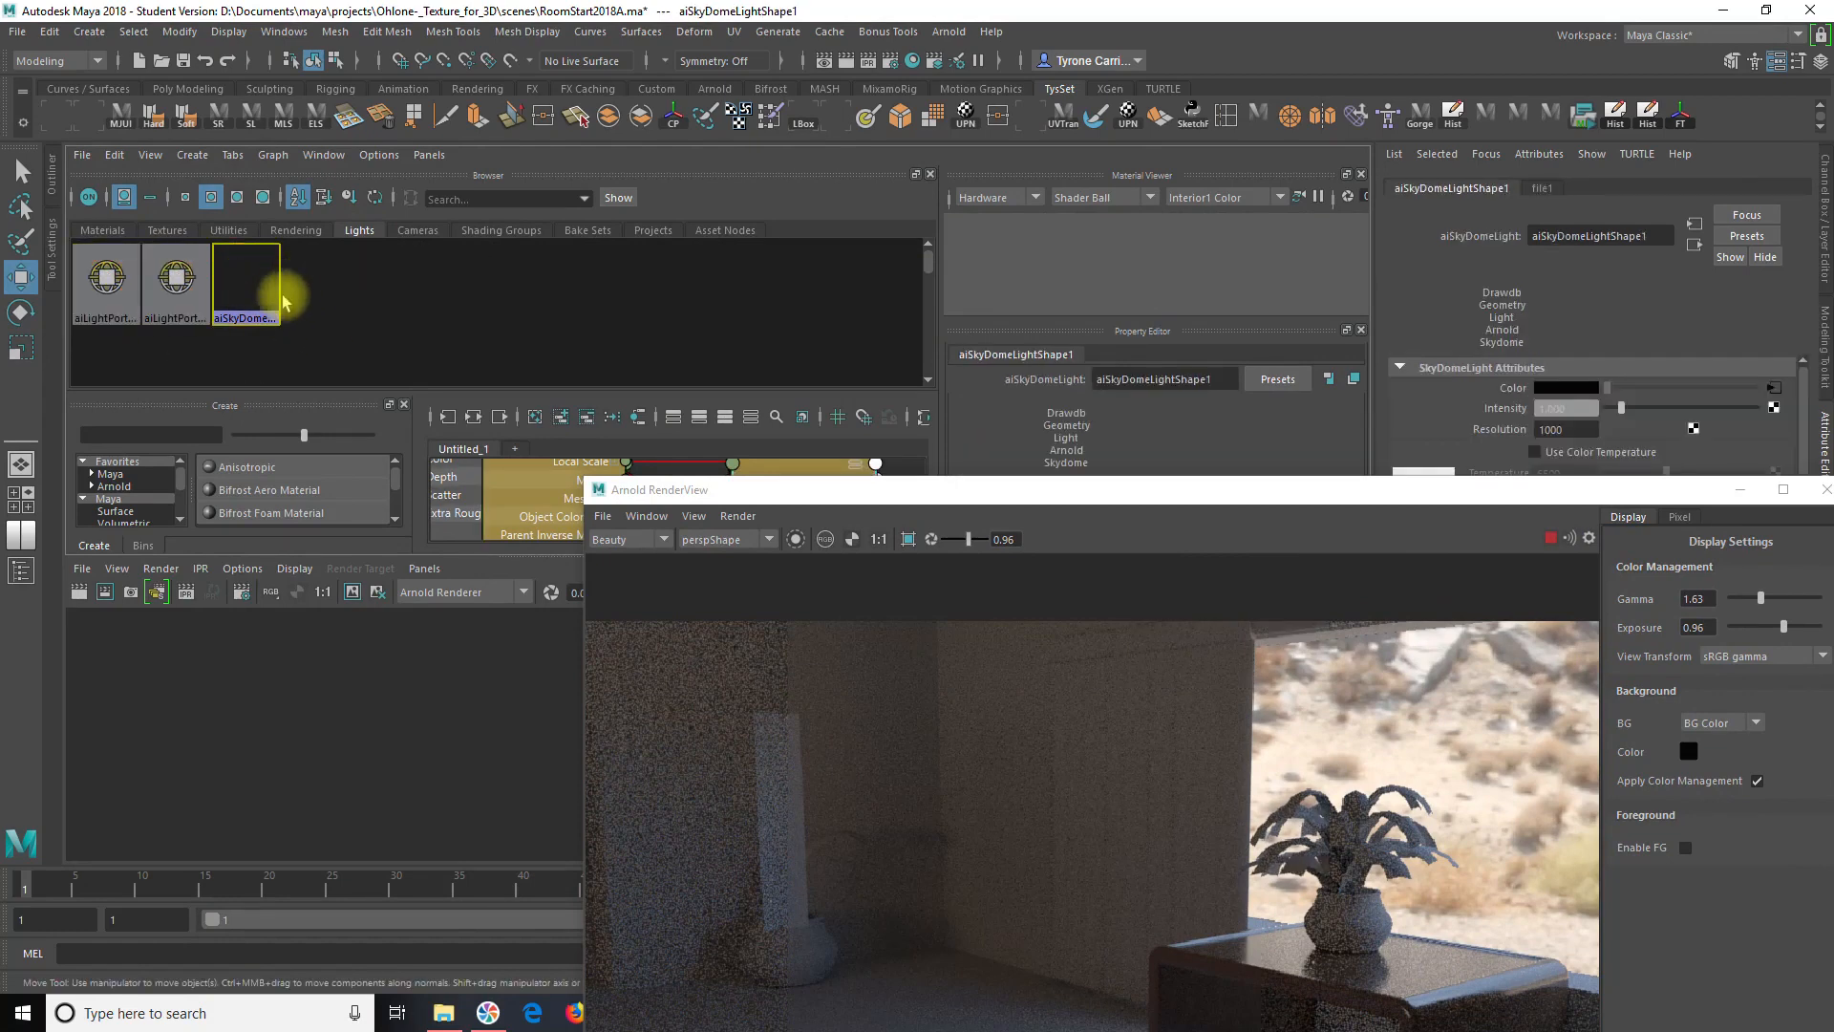
left_click_drag(851, 486, 396, 200)
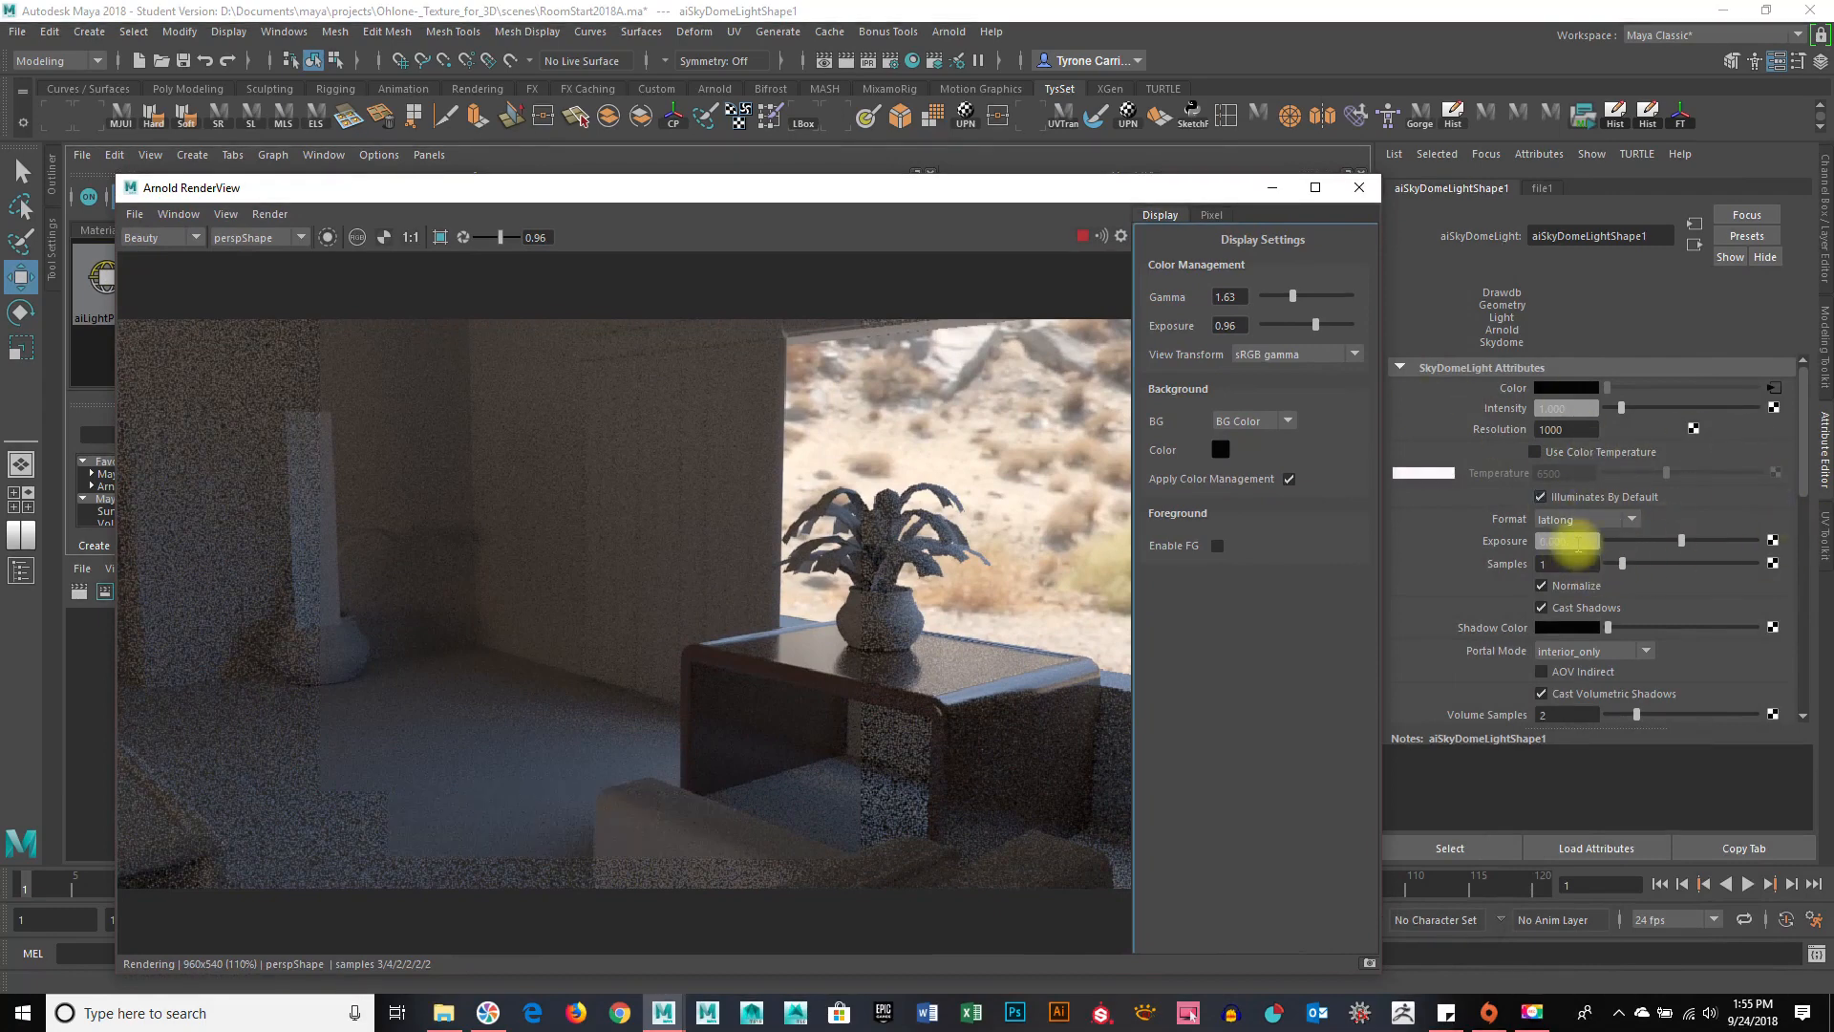
Set the skydome light's exposure to 1 and its resolution to 2000.
left_click(1577, 541)
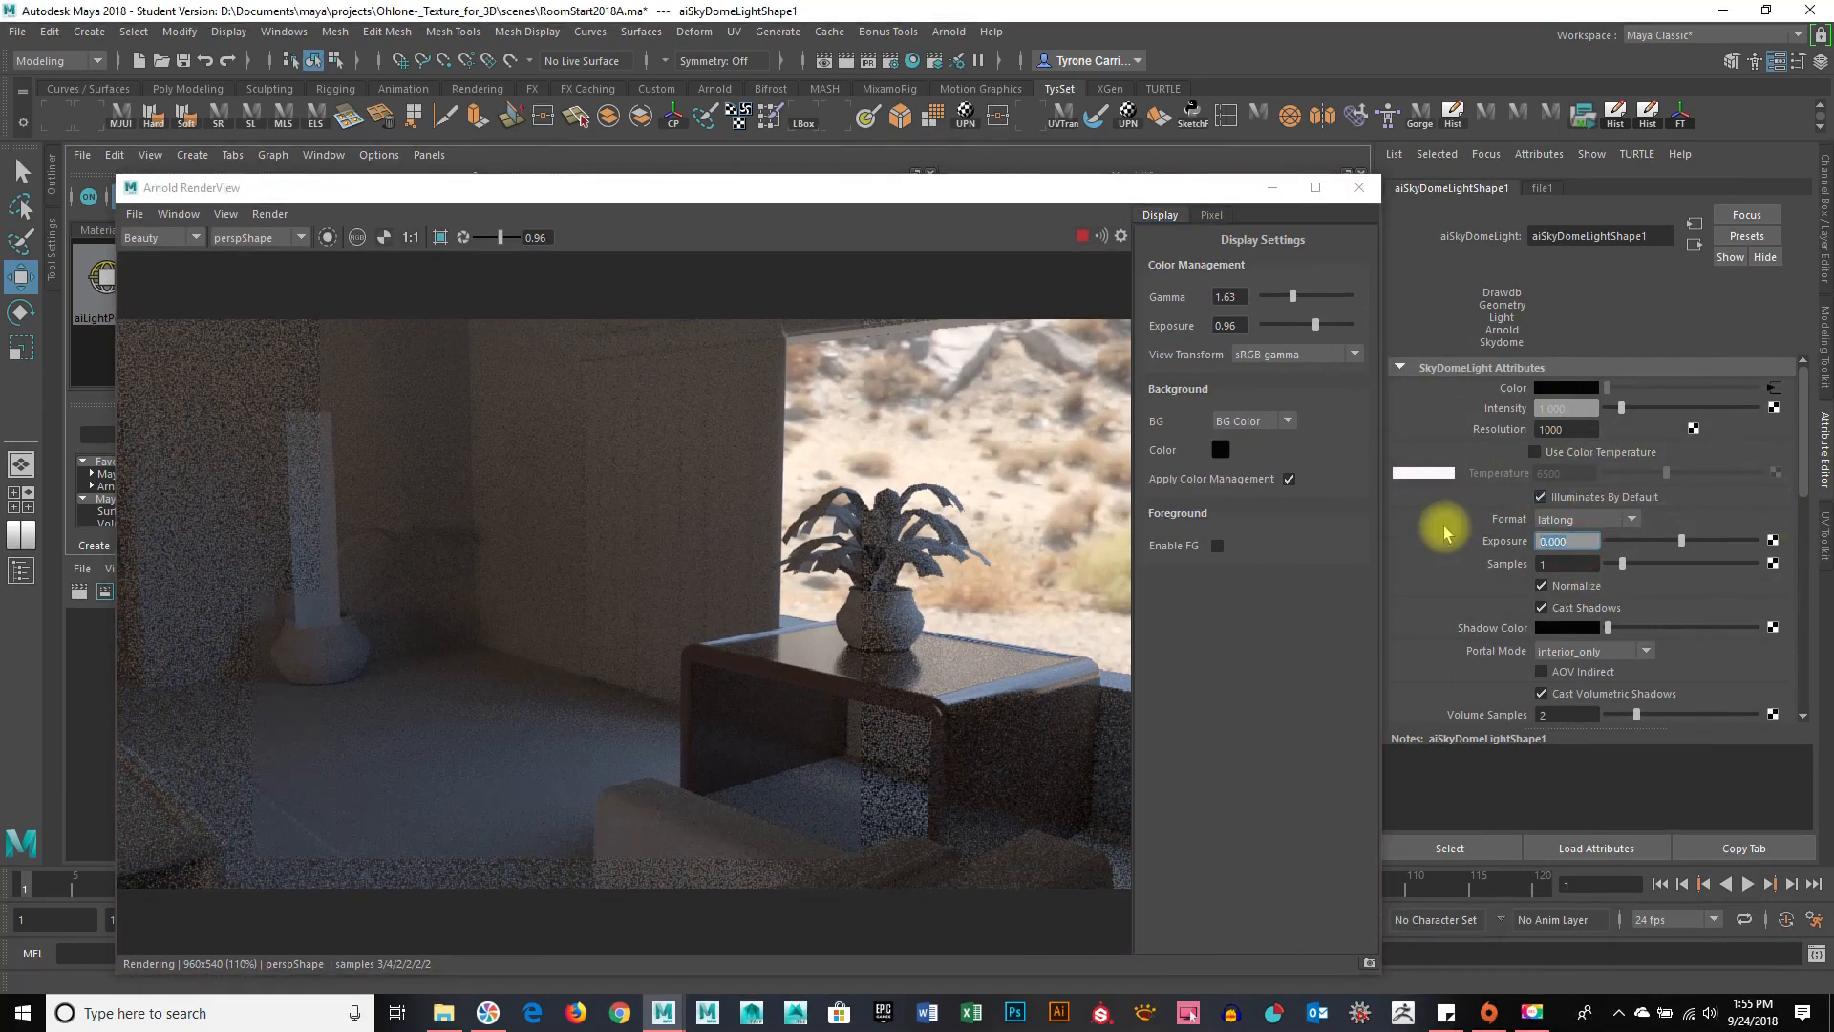
type("1")
key("Return")
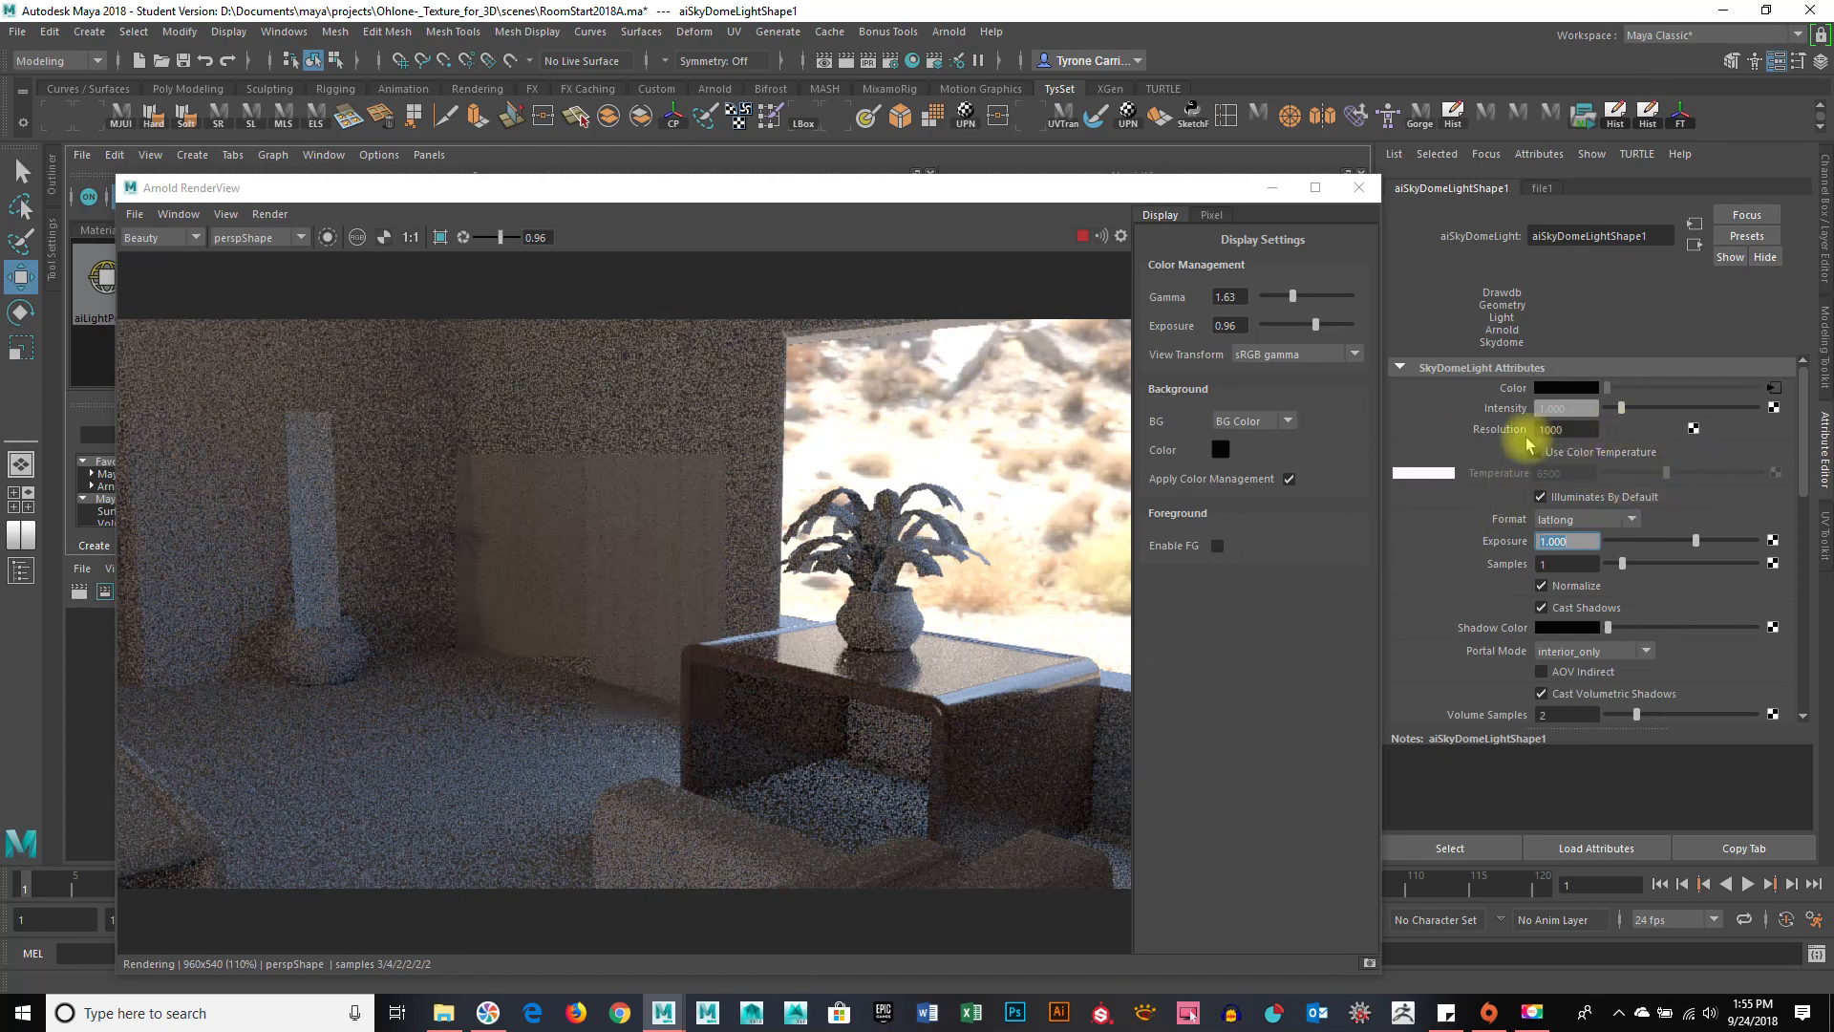
left_click_drag(1578, 433, 1443, 437)
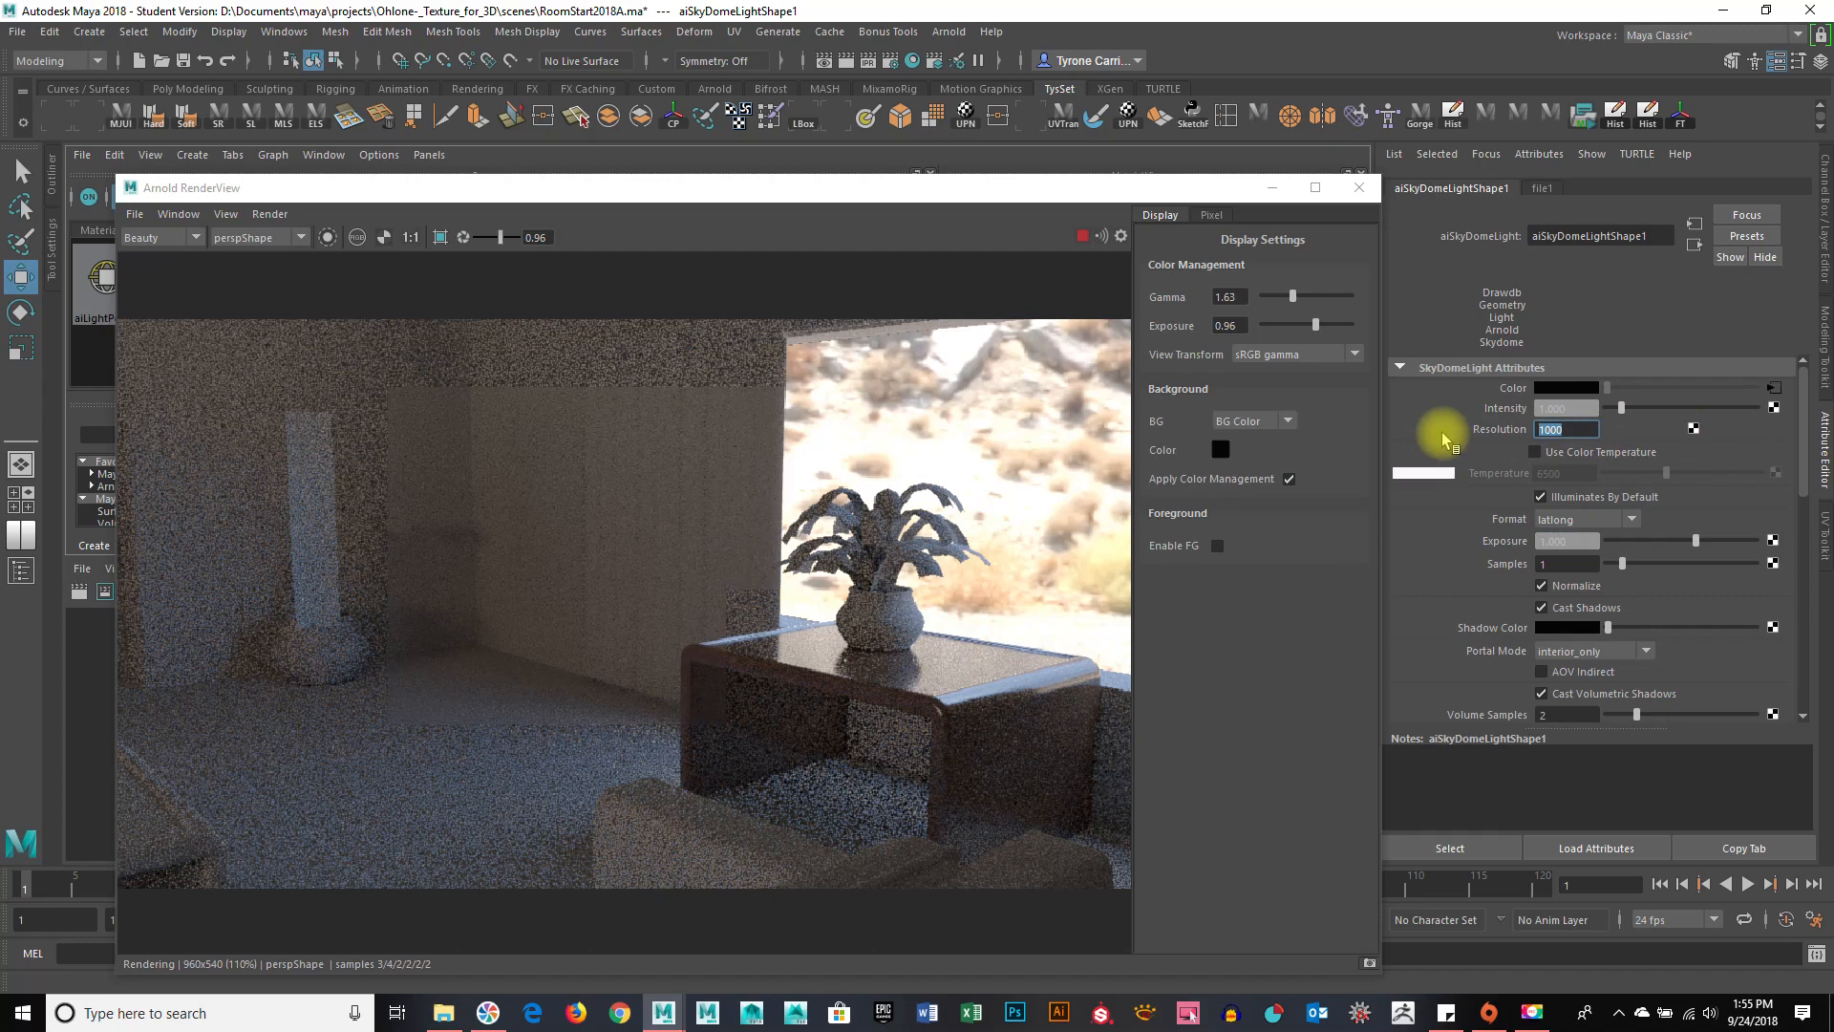
type("2000")
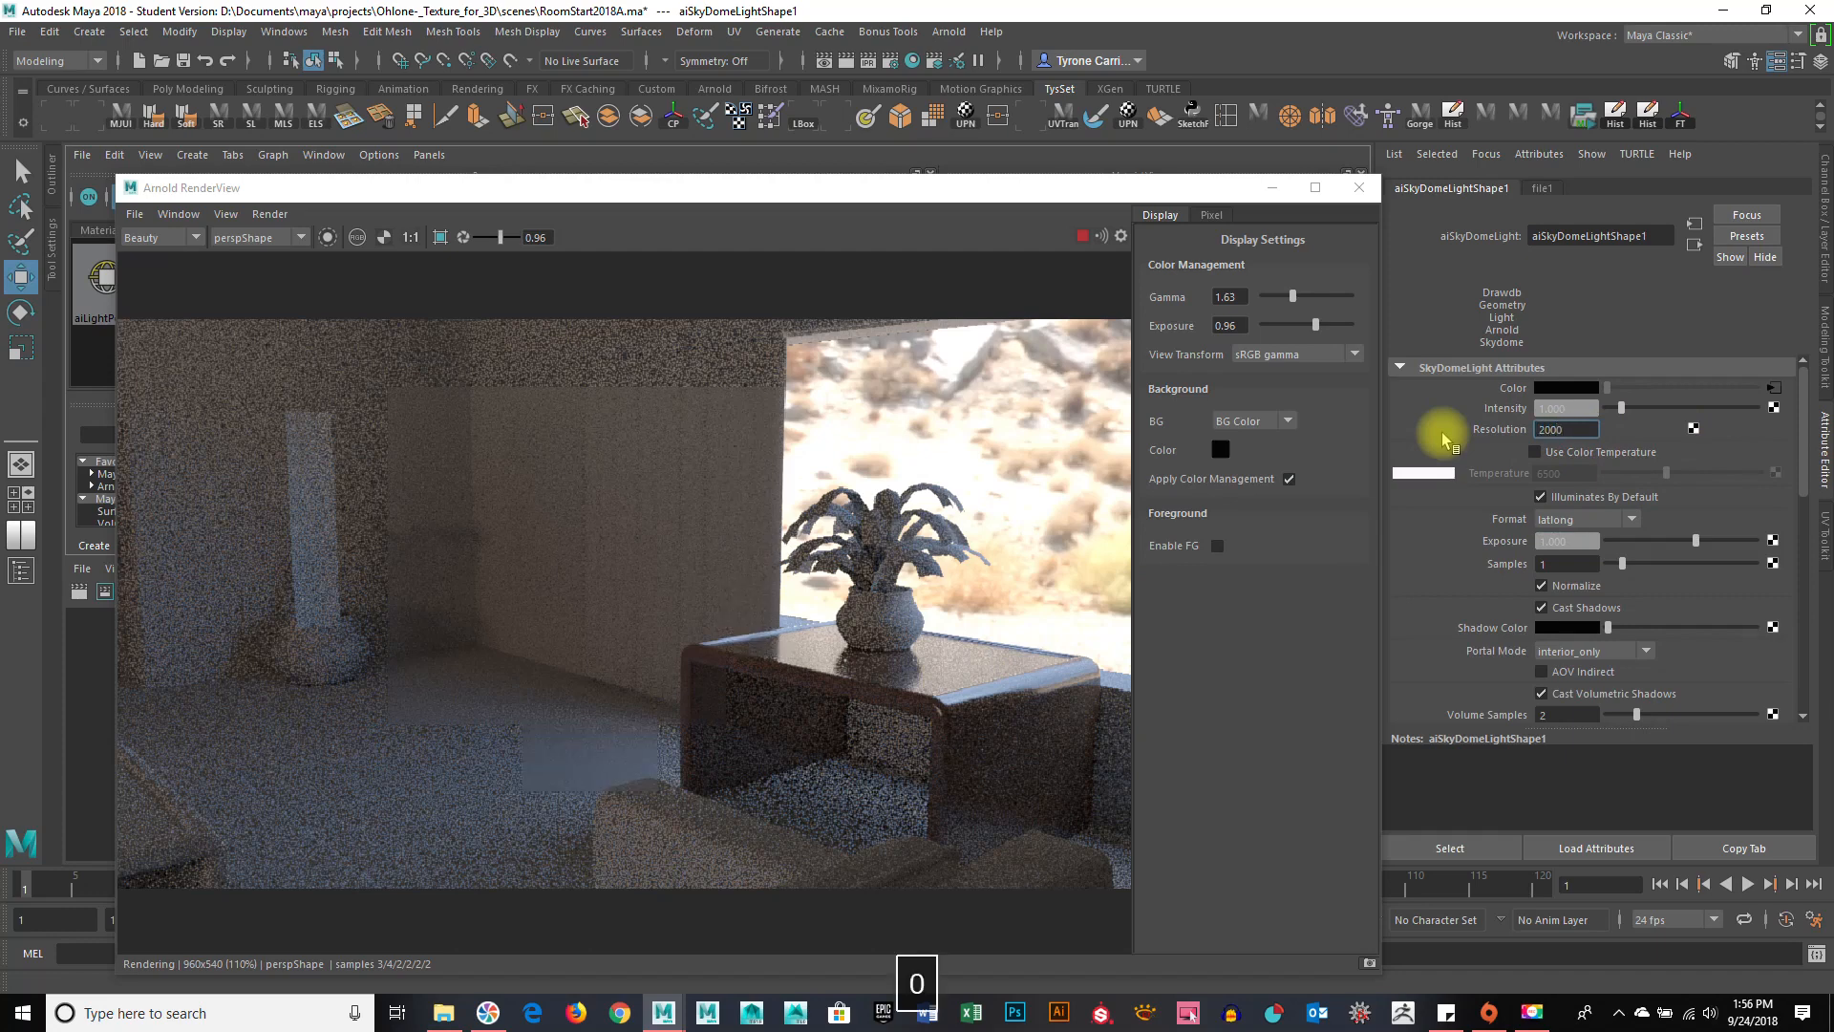
key("Return")
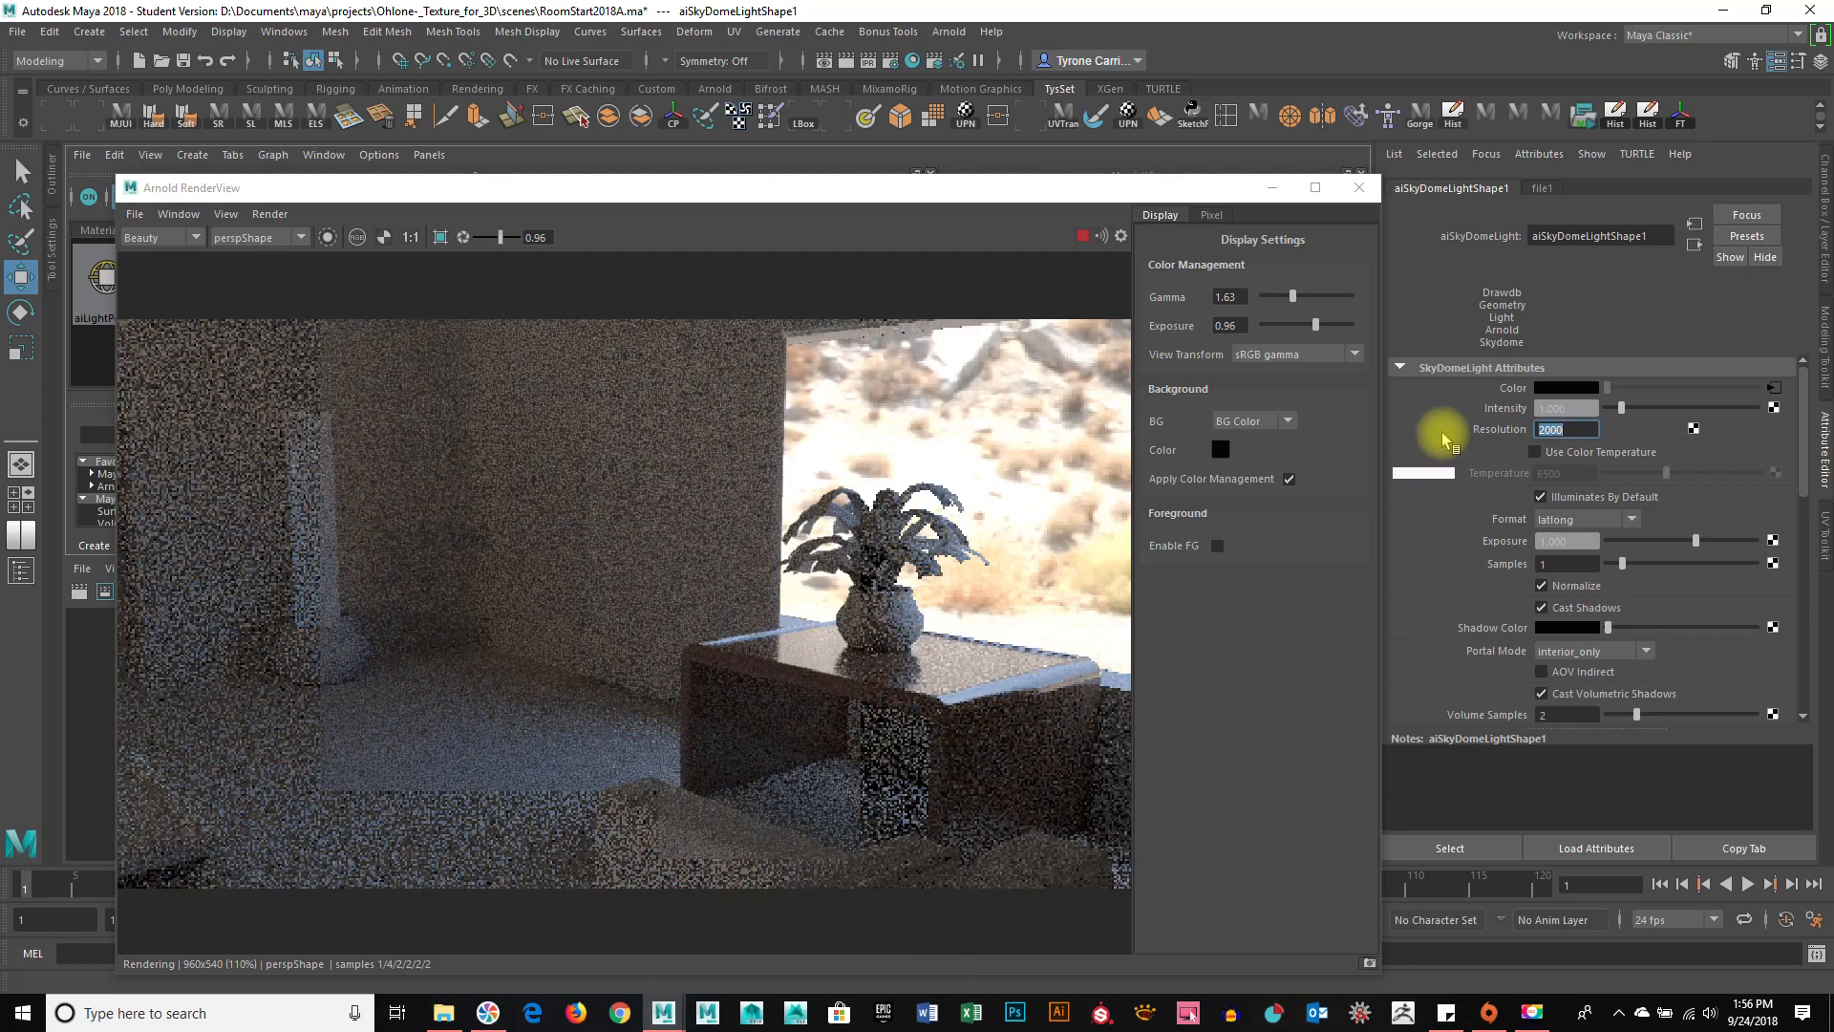
Try a transmission visibility of 2 on the skydome light and return it to 1.
left_click_drag(1801, 475, 1804, 569)
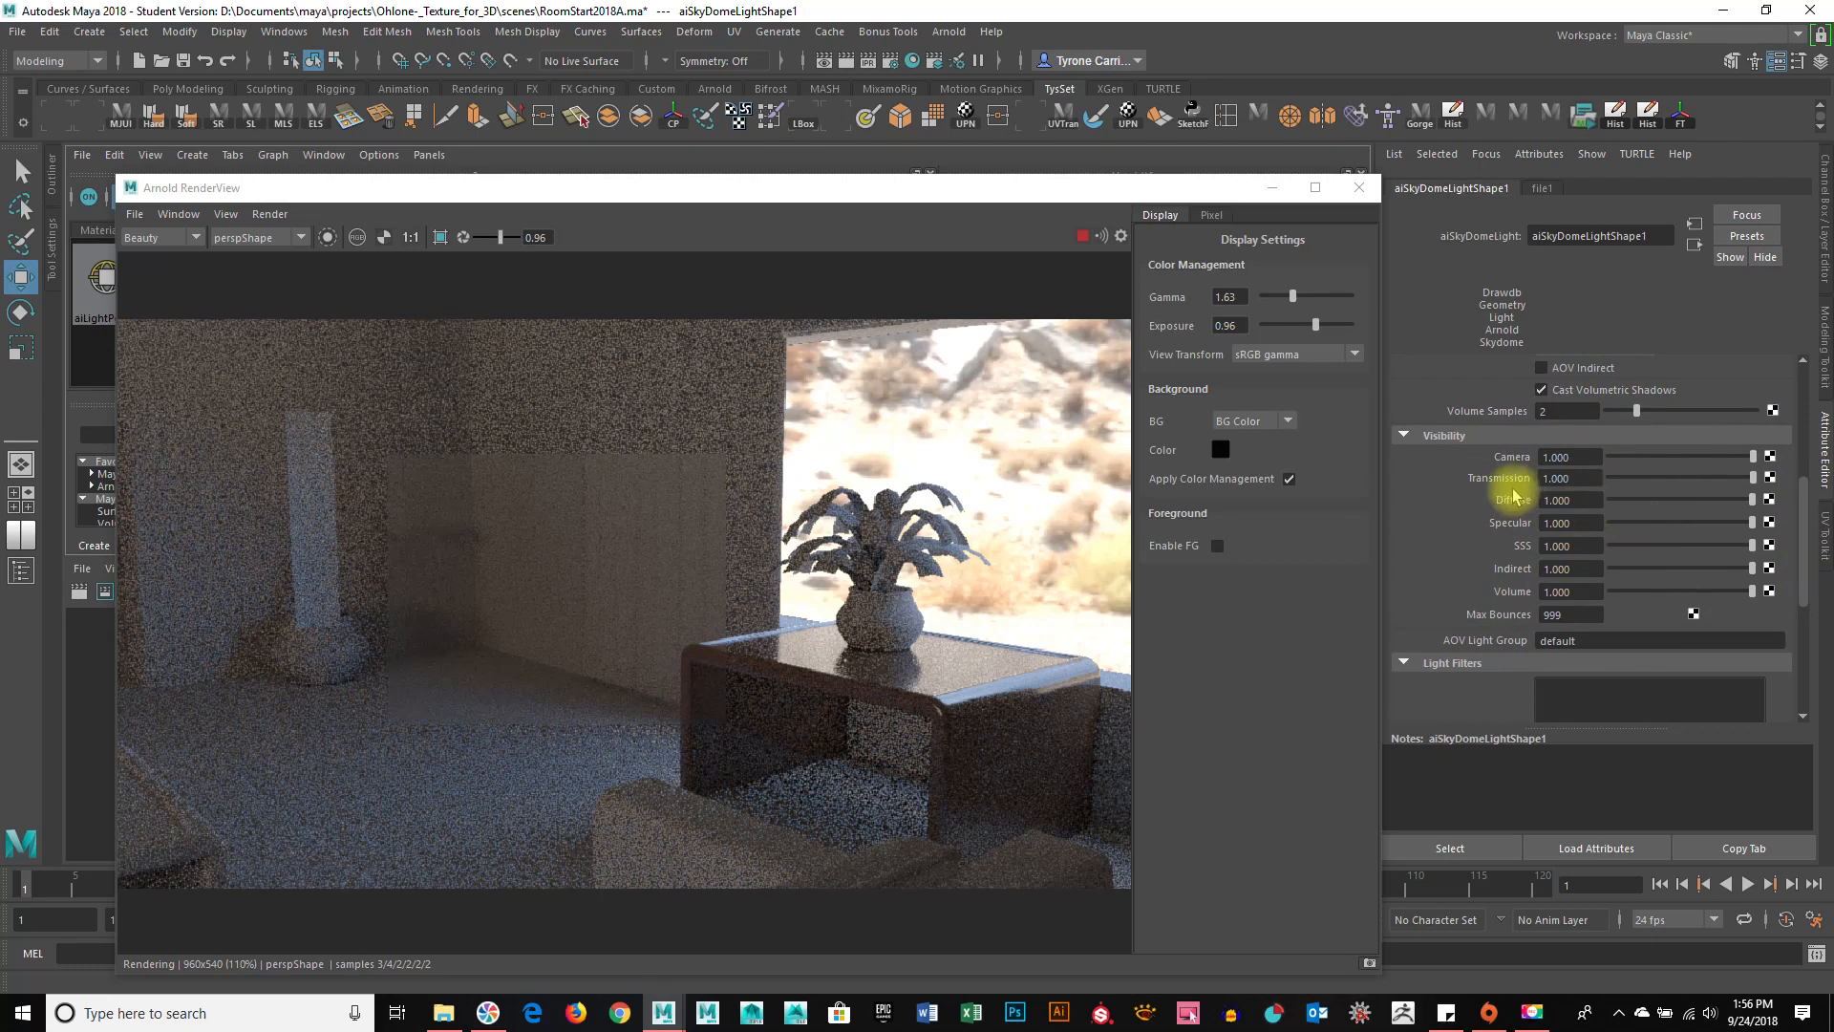
left_click(1567, 477)
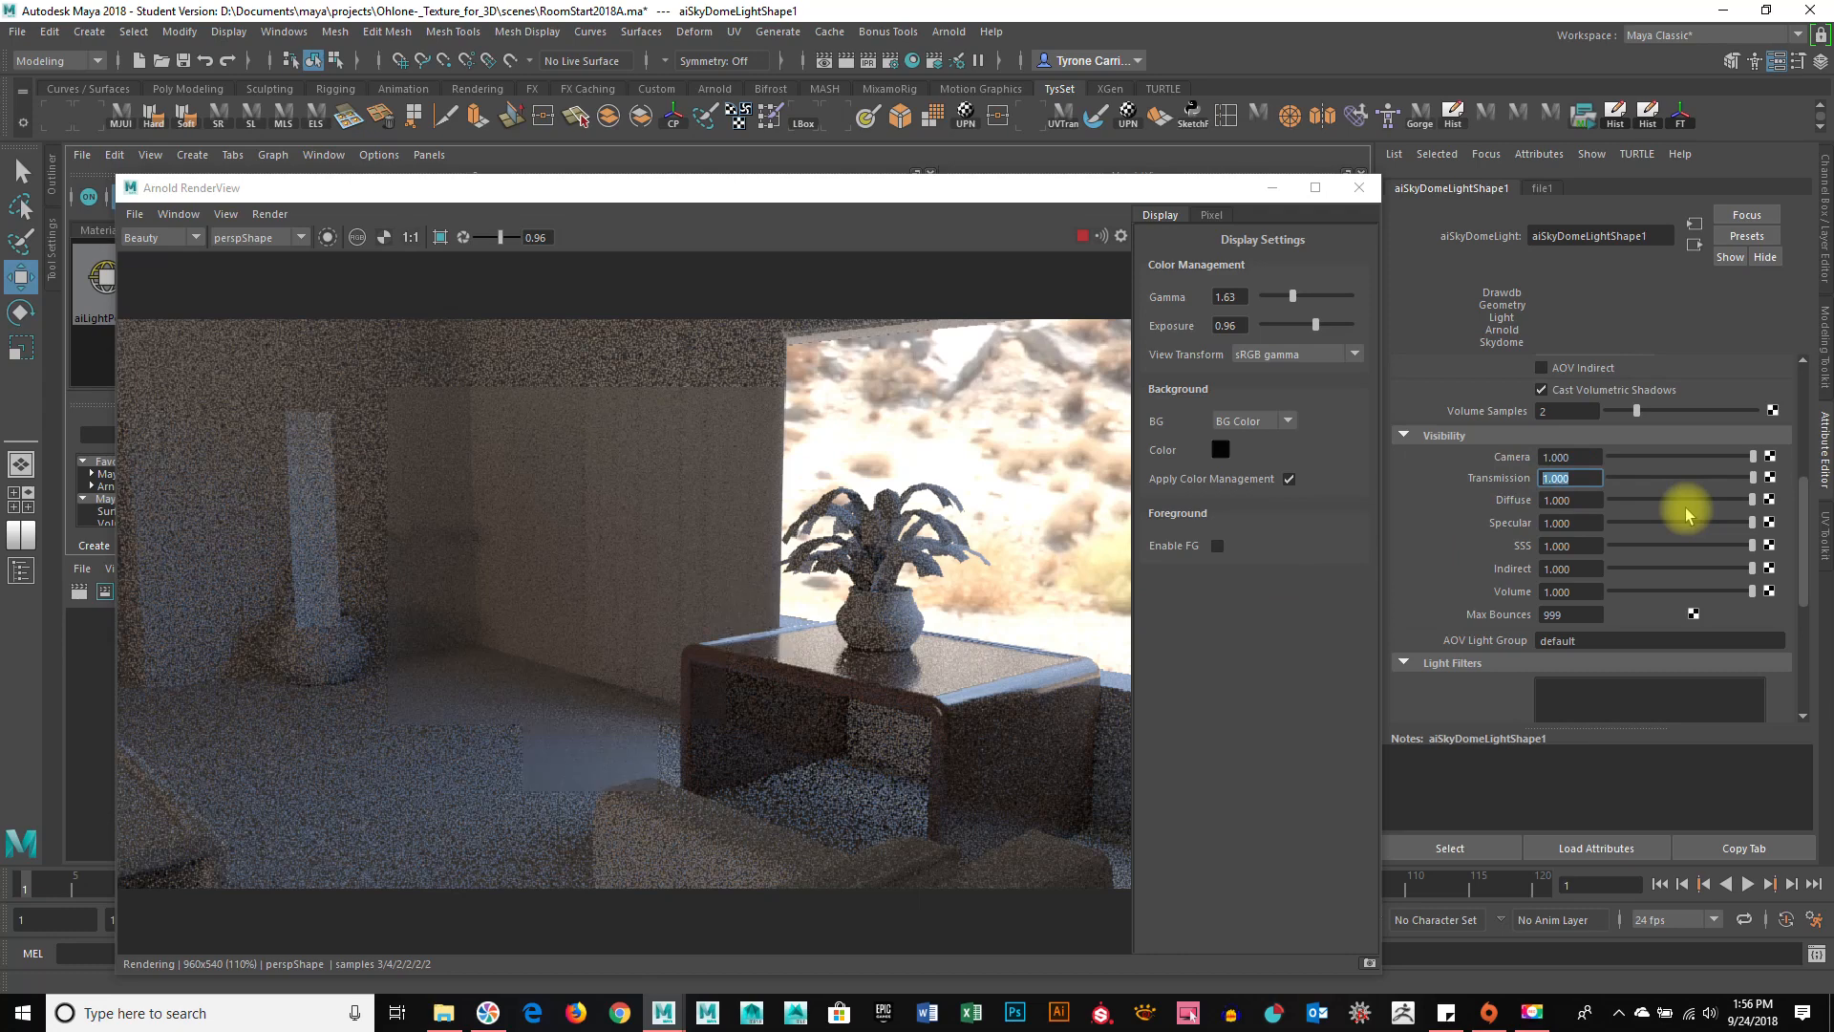
type("2")
key("Return")
type("1")
key("Return")
key("Return")
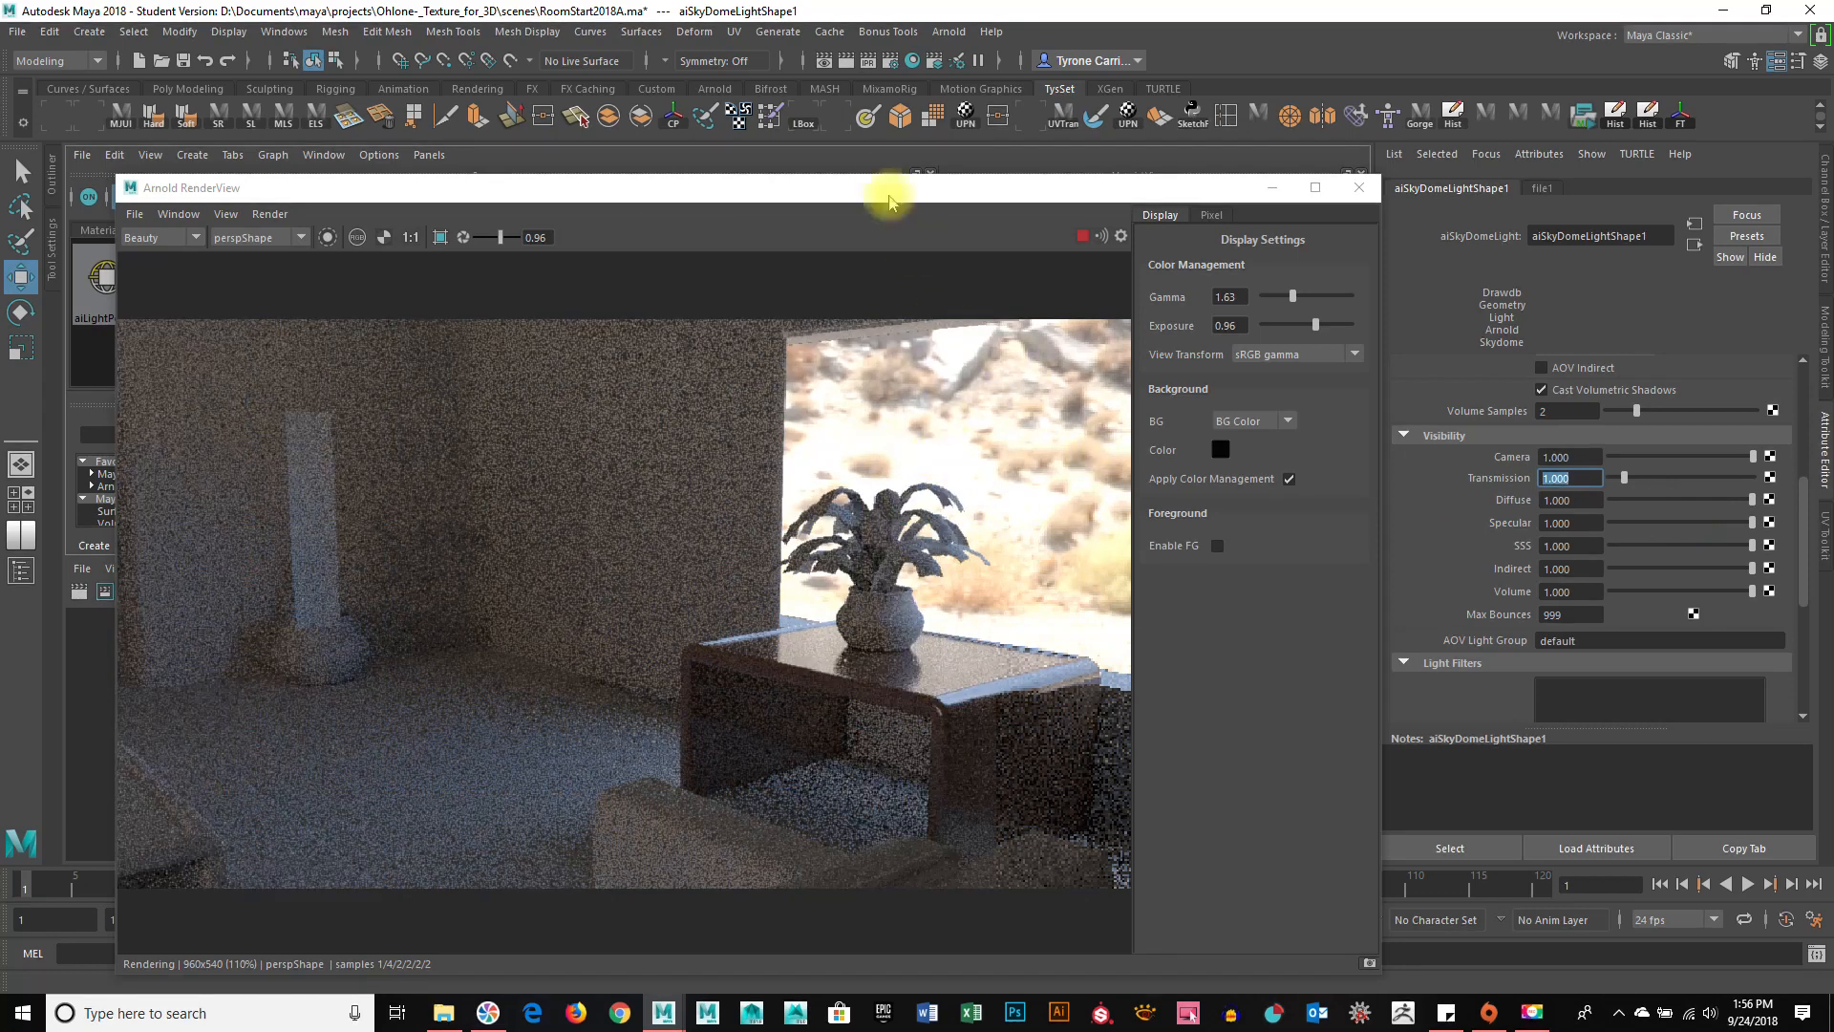
Store a snapshot of the current render and set the skydome light's transmission visibility to 5.
left_click_drag(880, 192, 844, 108)
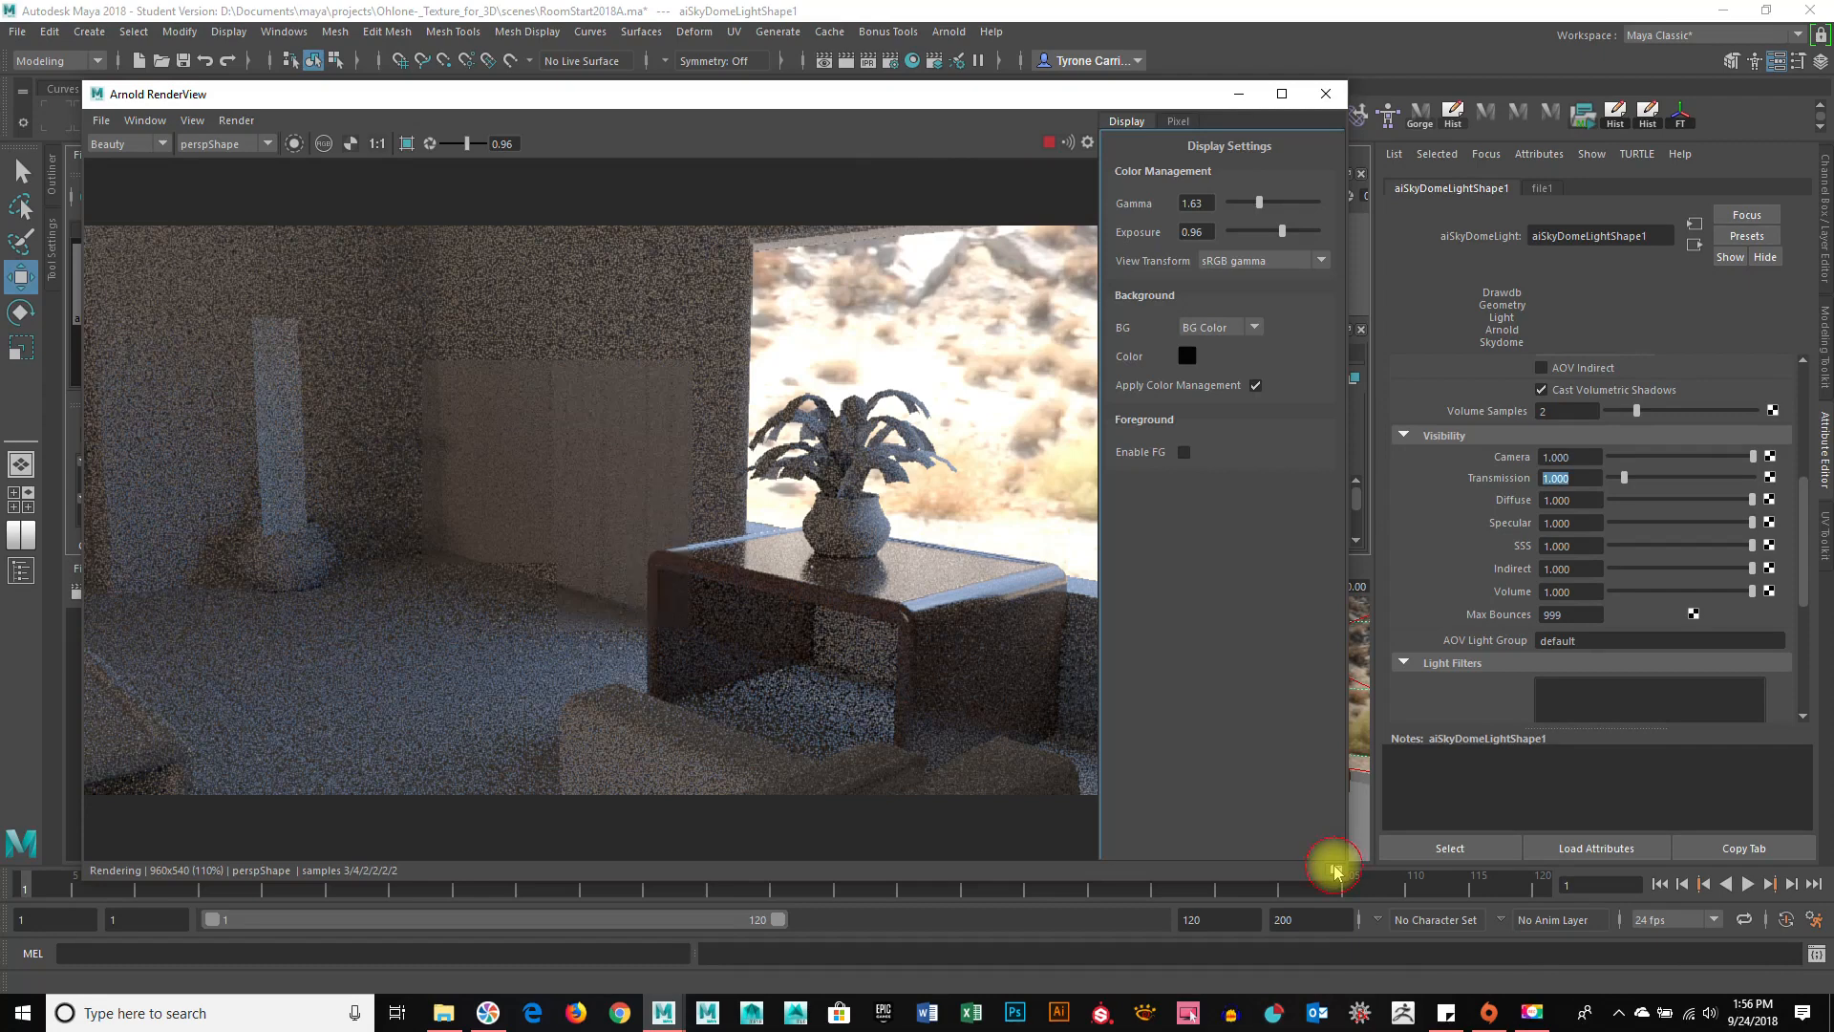
left_click(1336, 870)
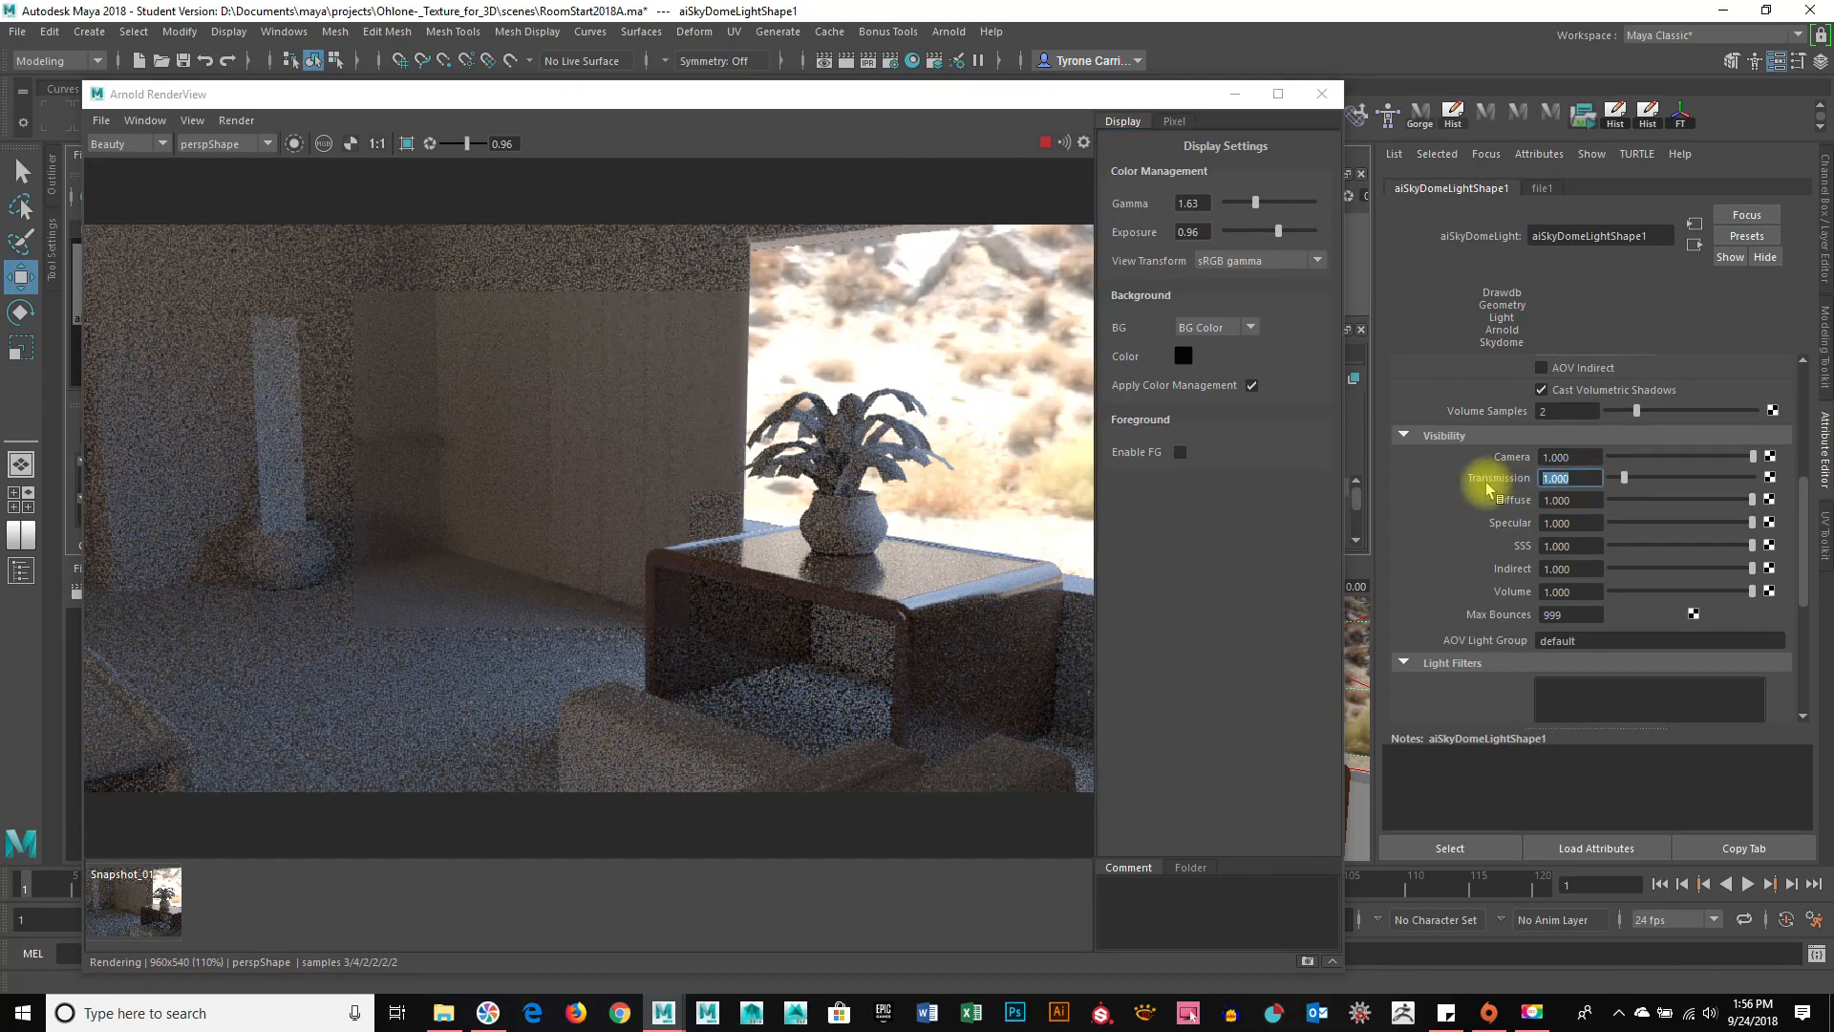
key("Return")
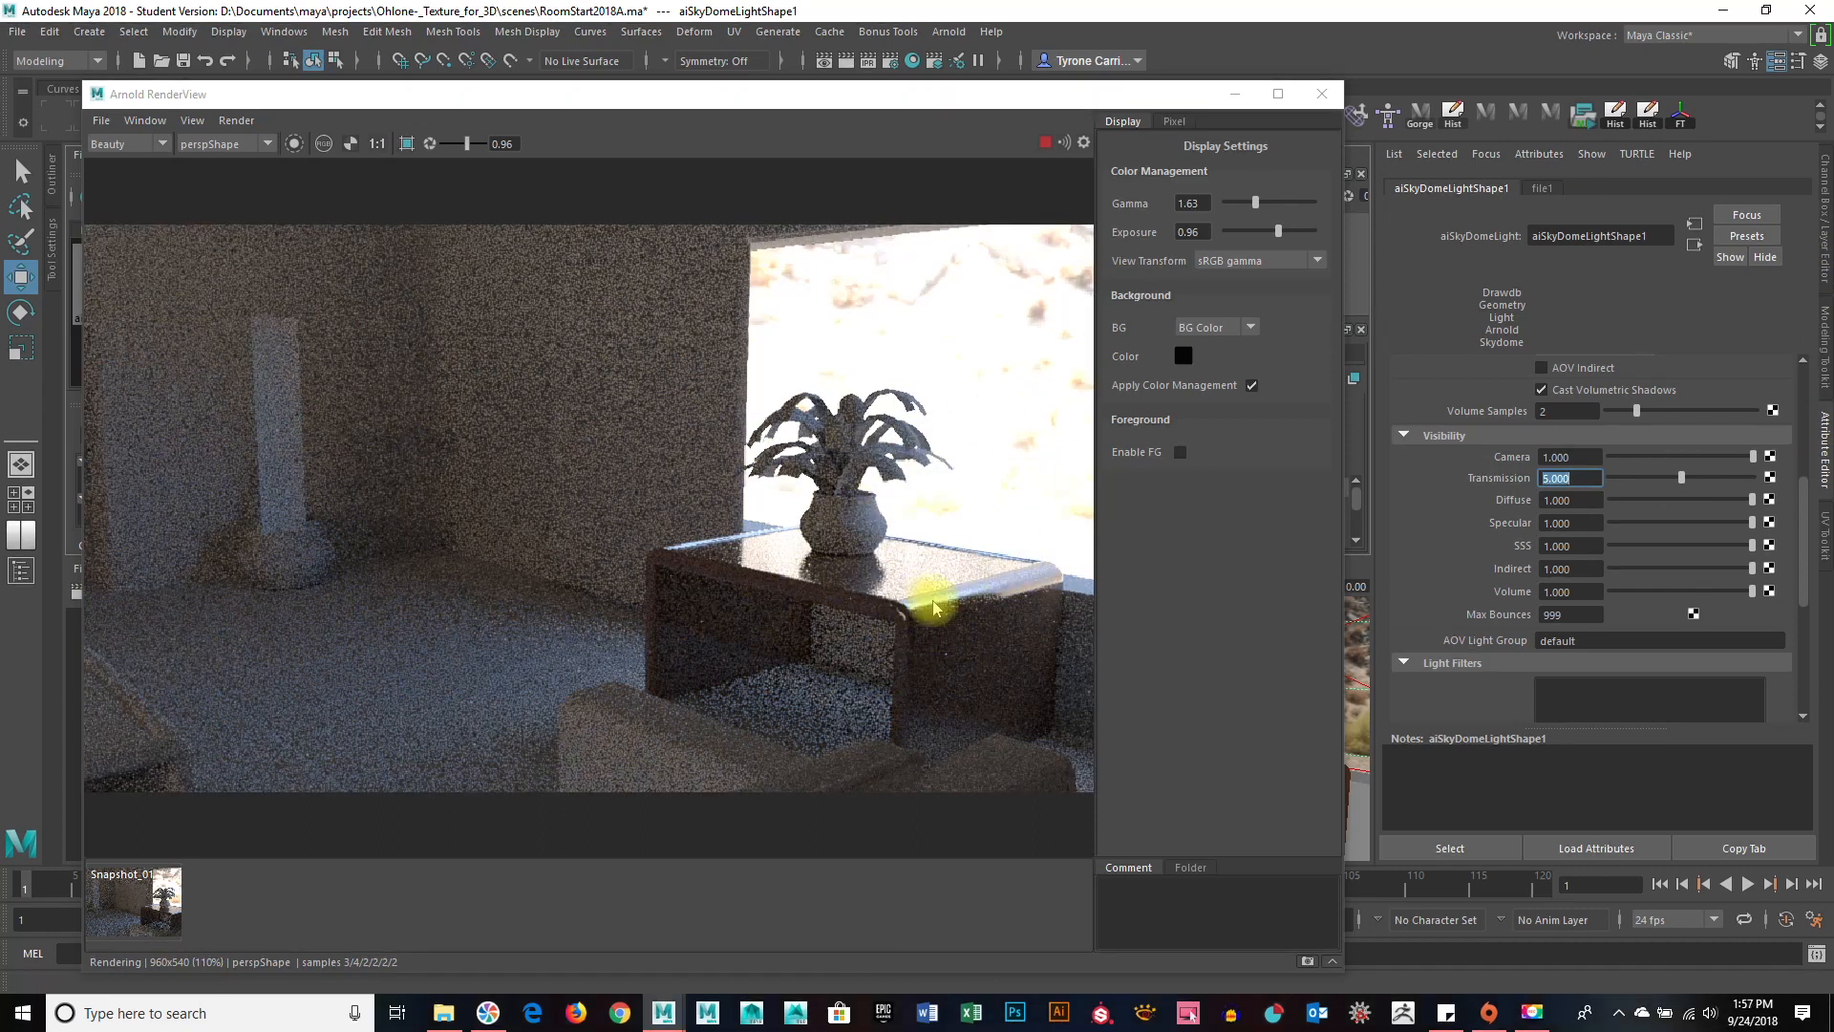
Compare the stored snapshot with the live render by switching repeatedly between them.
left_click(143, 913)
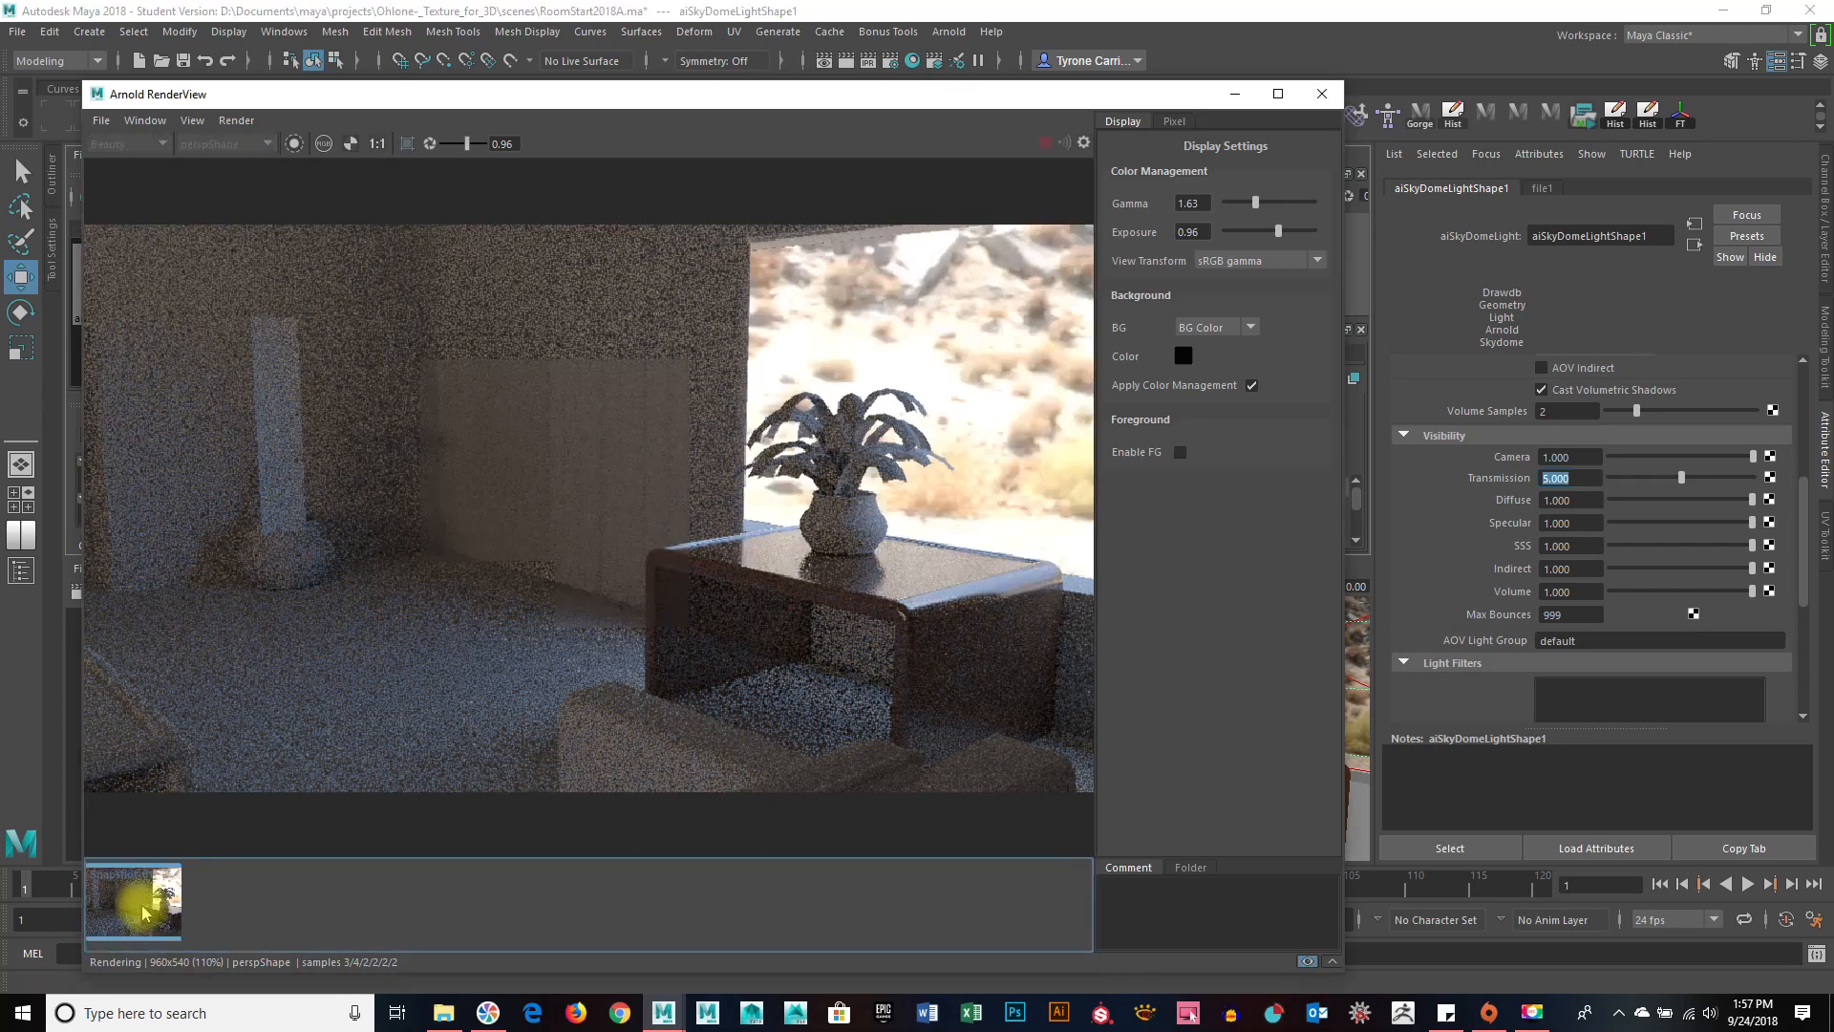
left_click(144, 910)
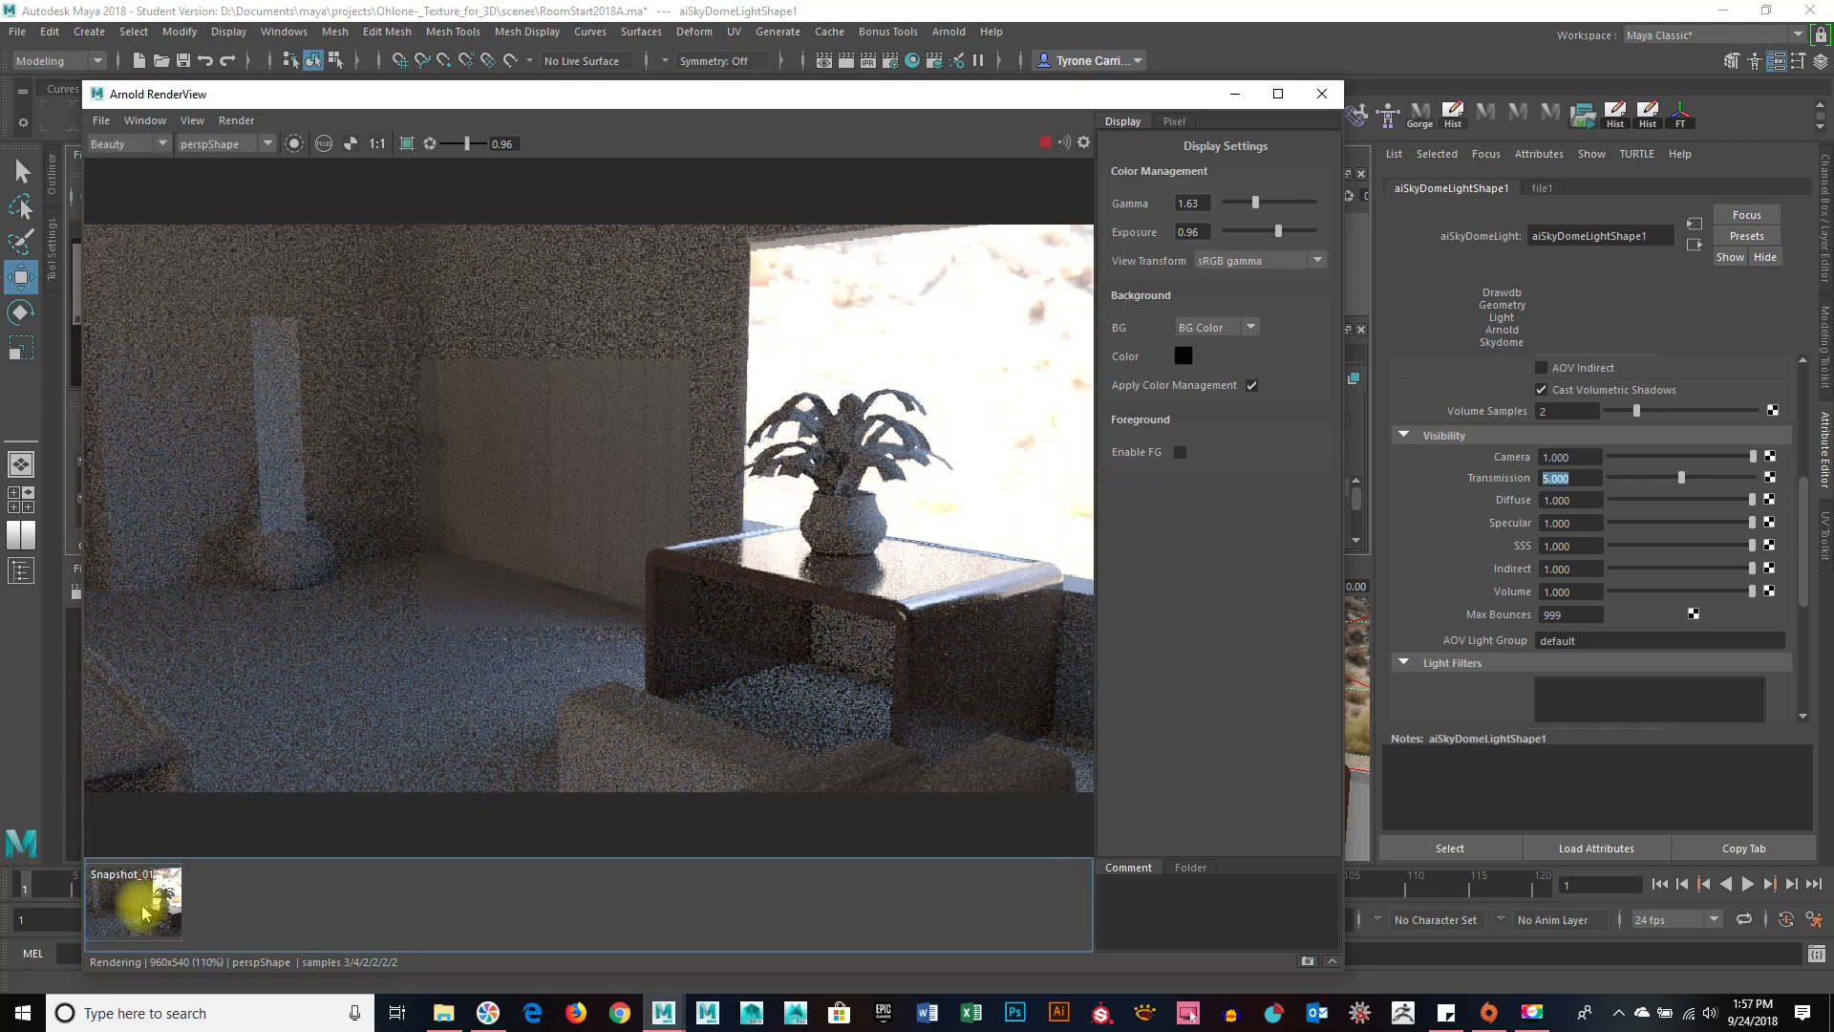
left_click(143, 912)
left_click(143, 912)
left_click(143, 907)
left_click(142, 907)
left_click(143, 912)
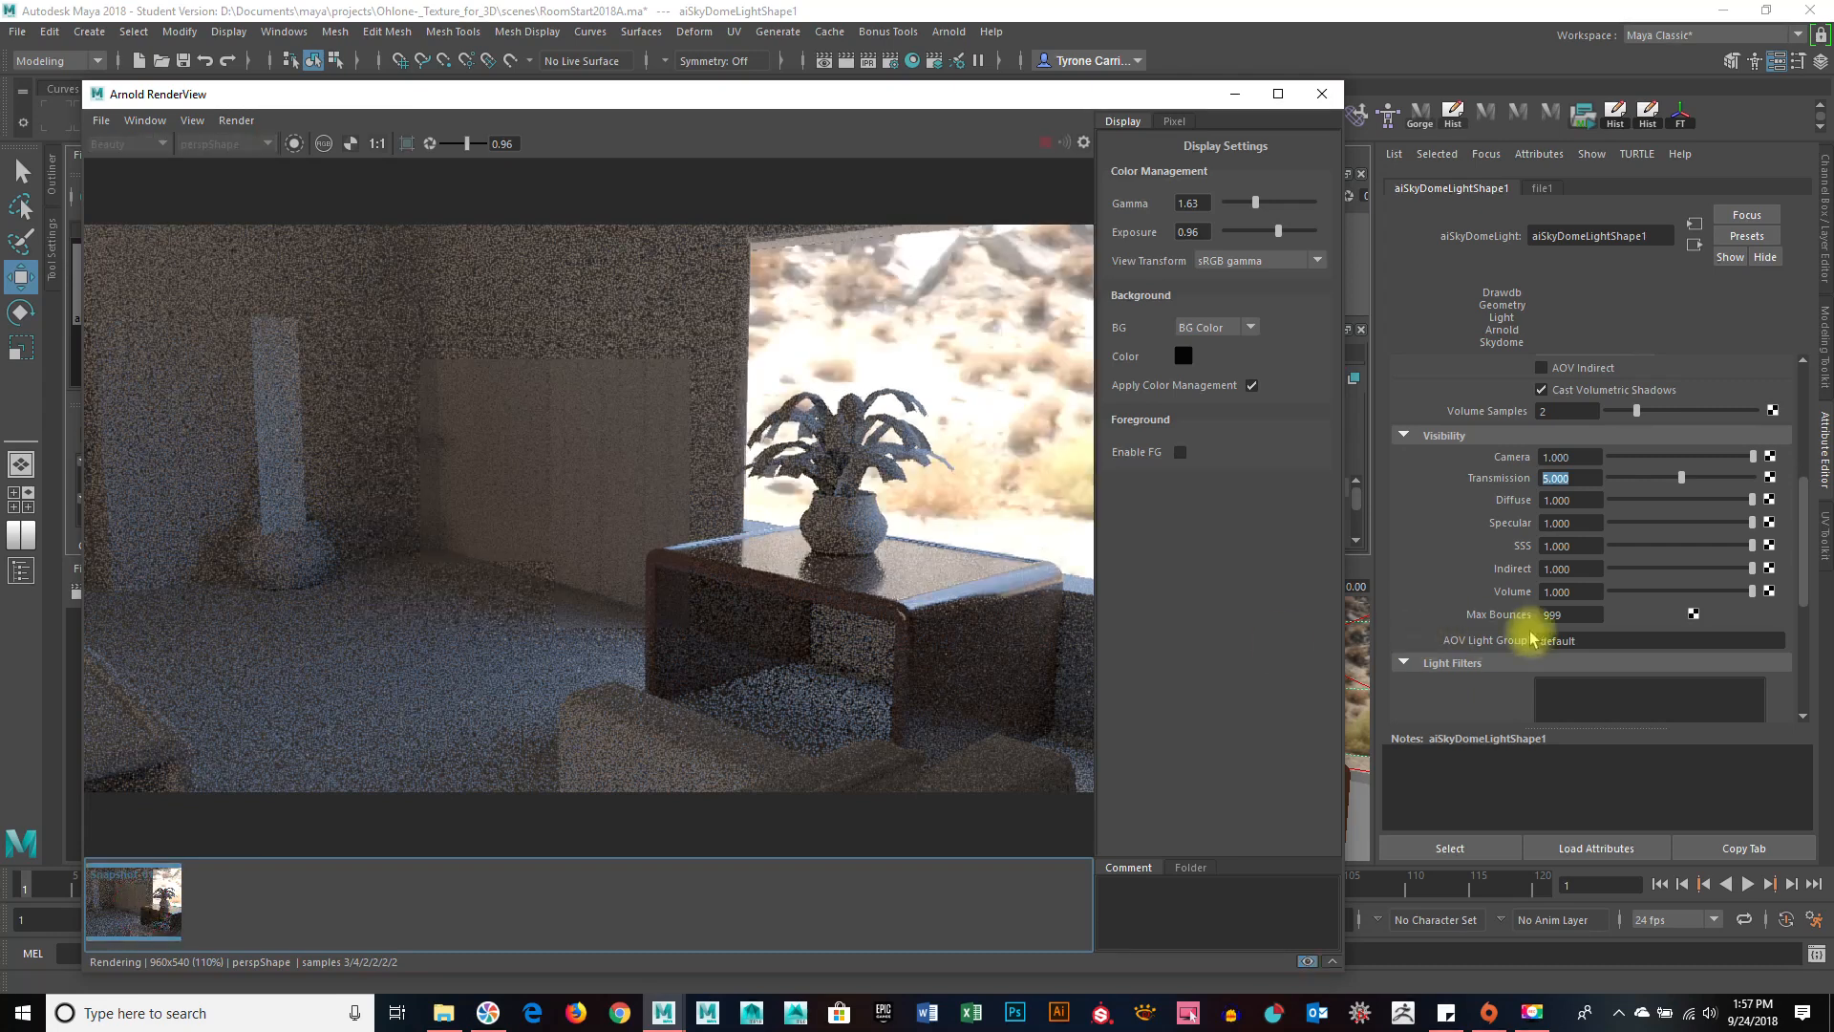
Set the skydome light's exposure to 0 and return from the snapshot to the live render.
left_click_drag(1804, 532, 1802, 456)
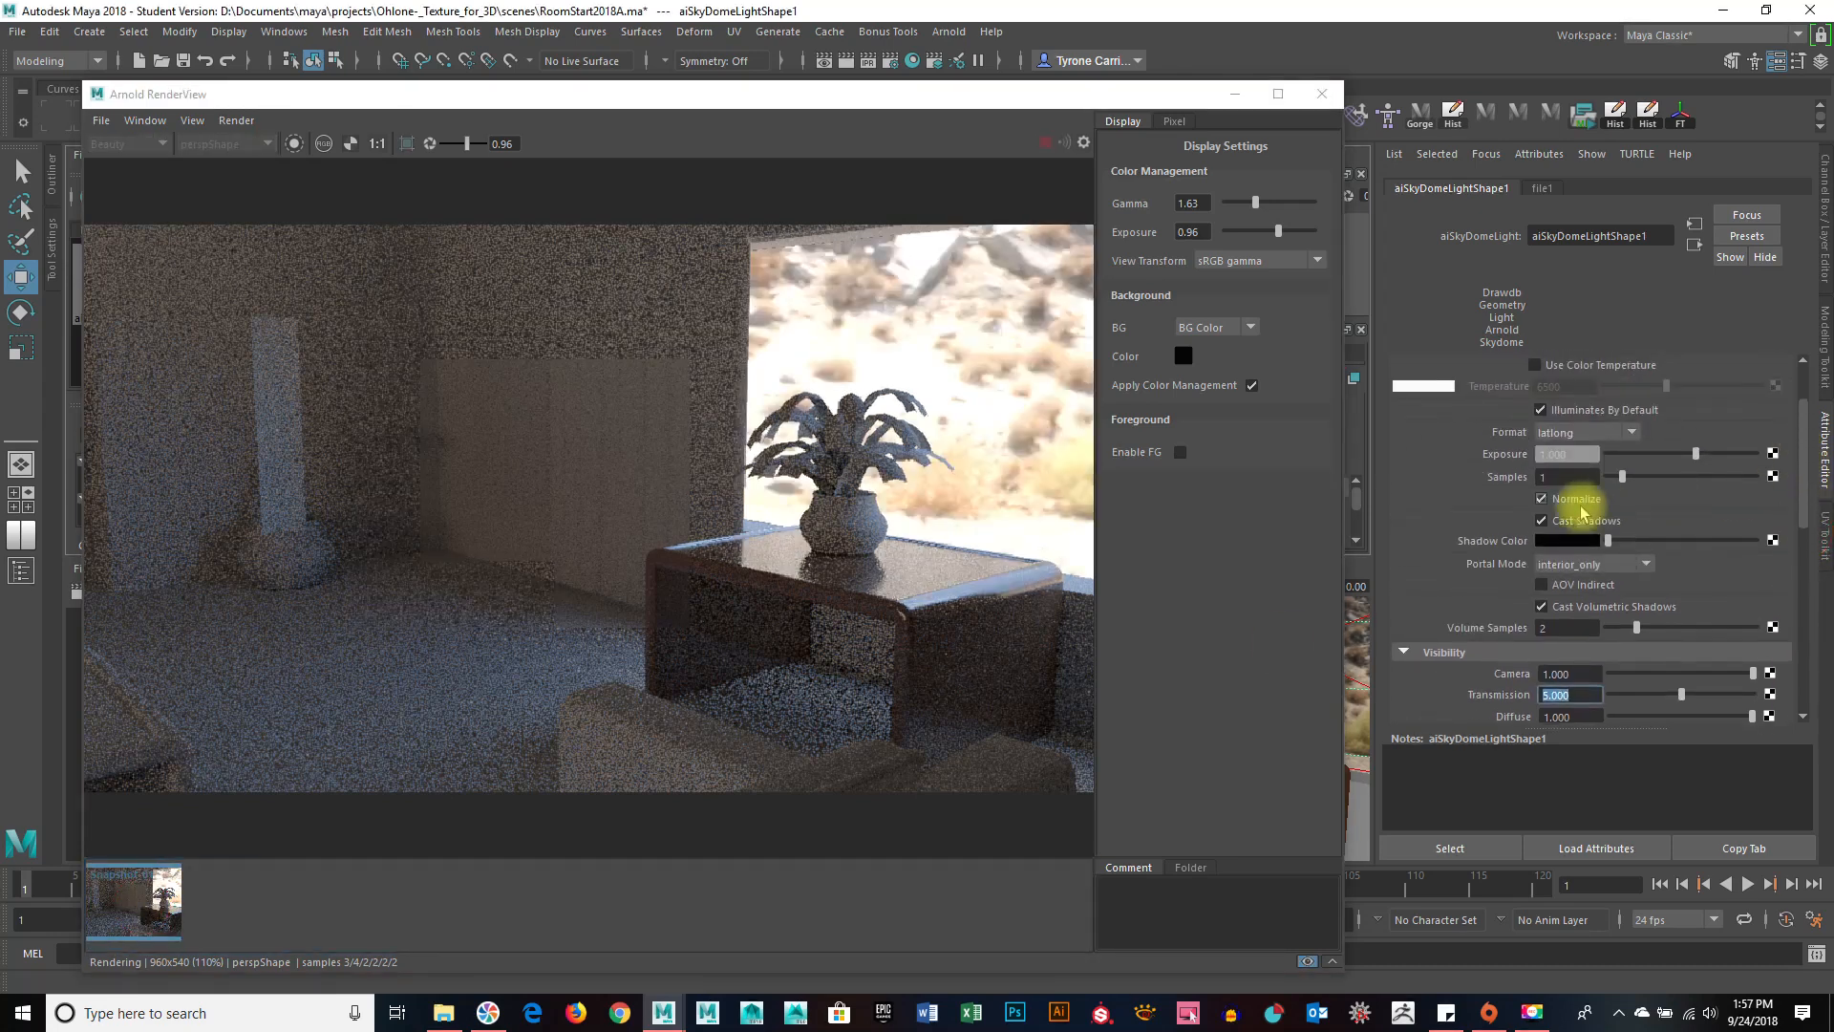
left_click(1593, 453)
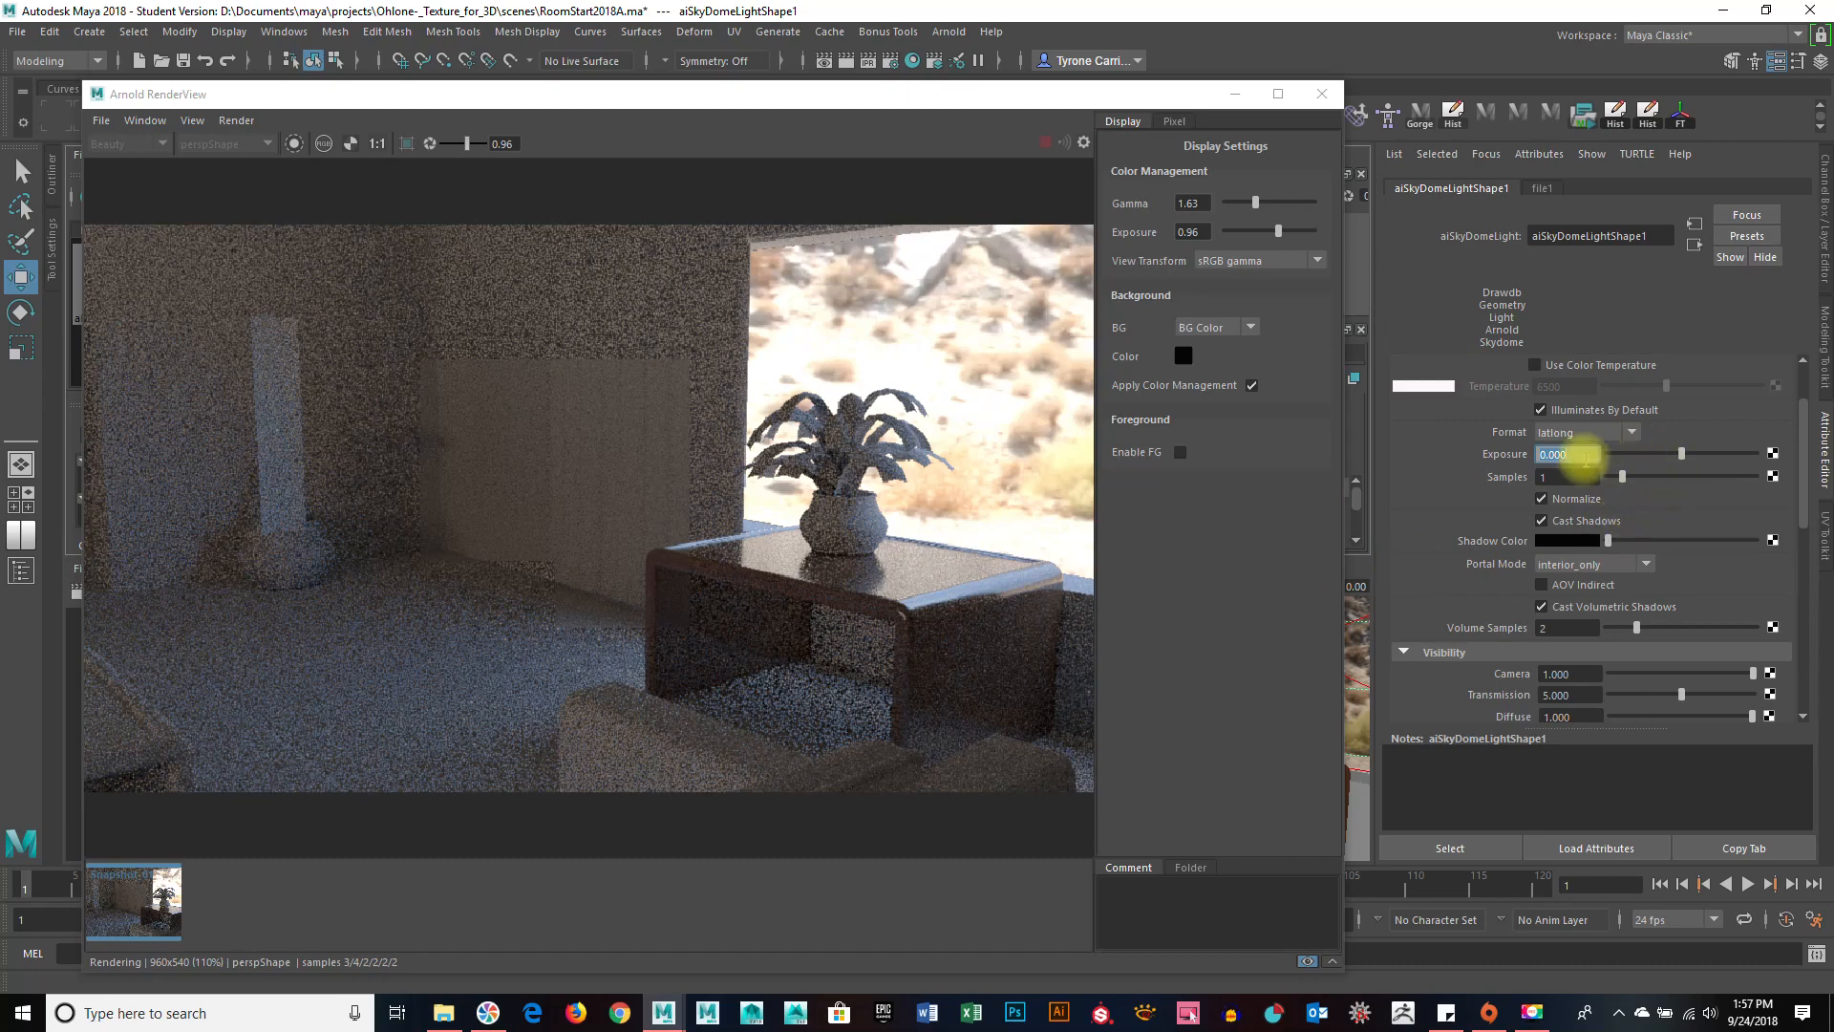
key("Return")
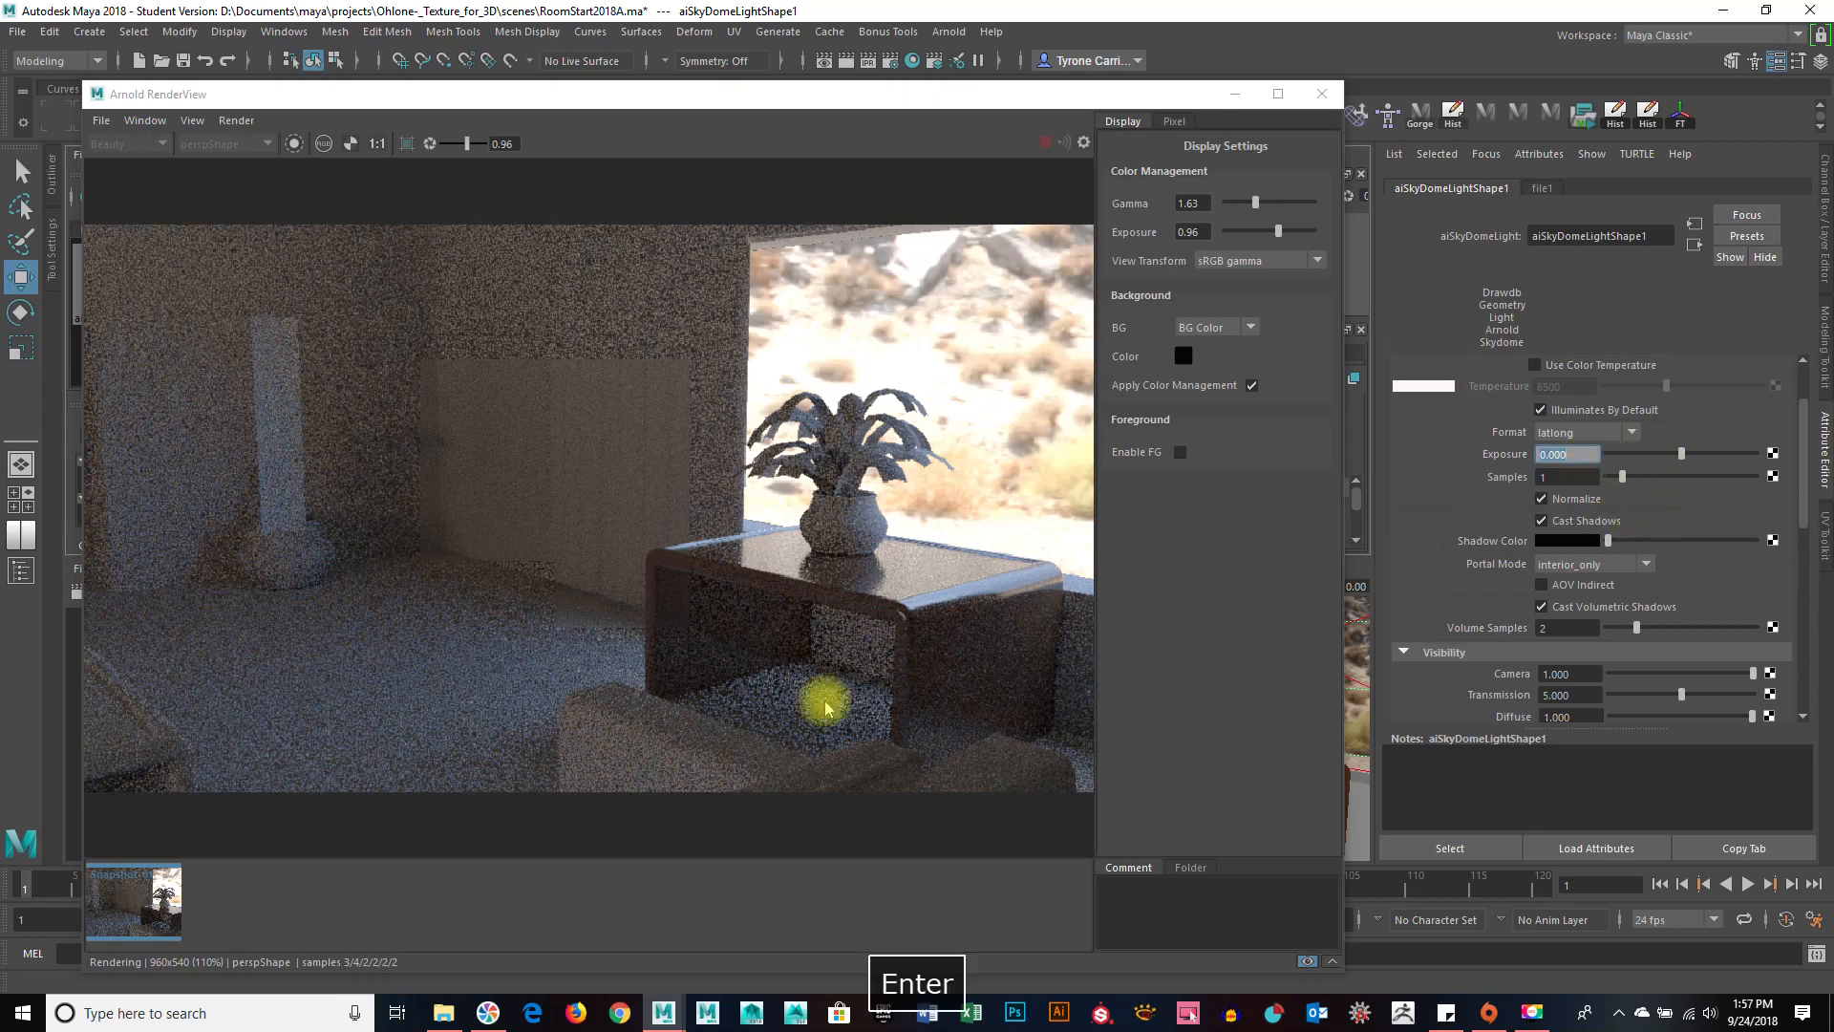
left_click(148, 879)
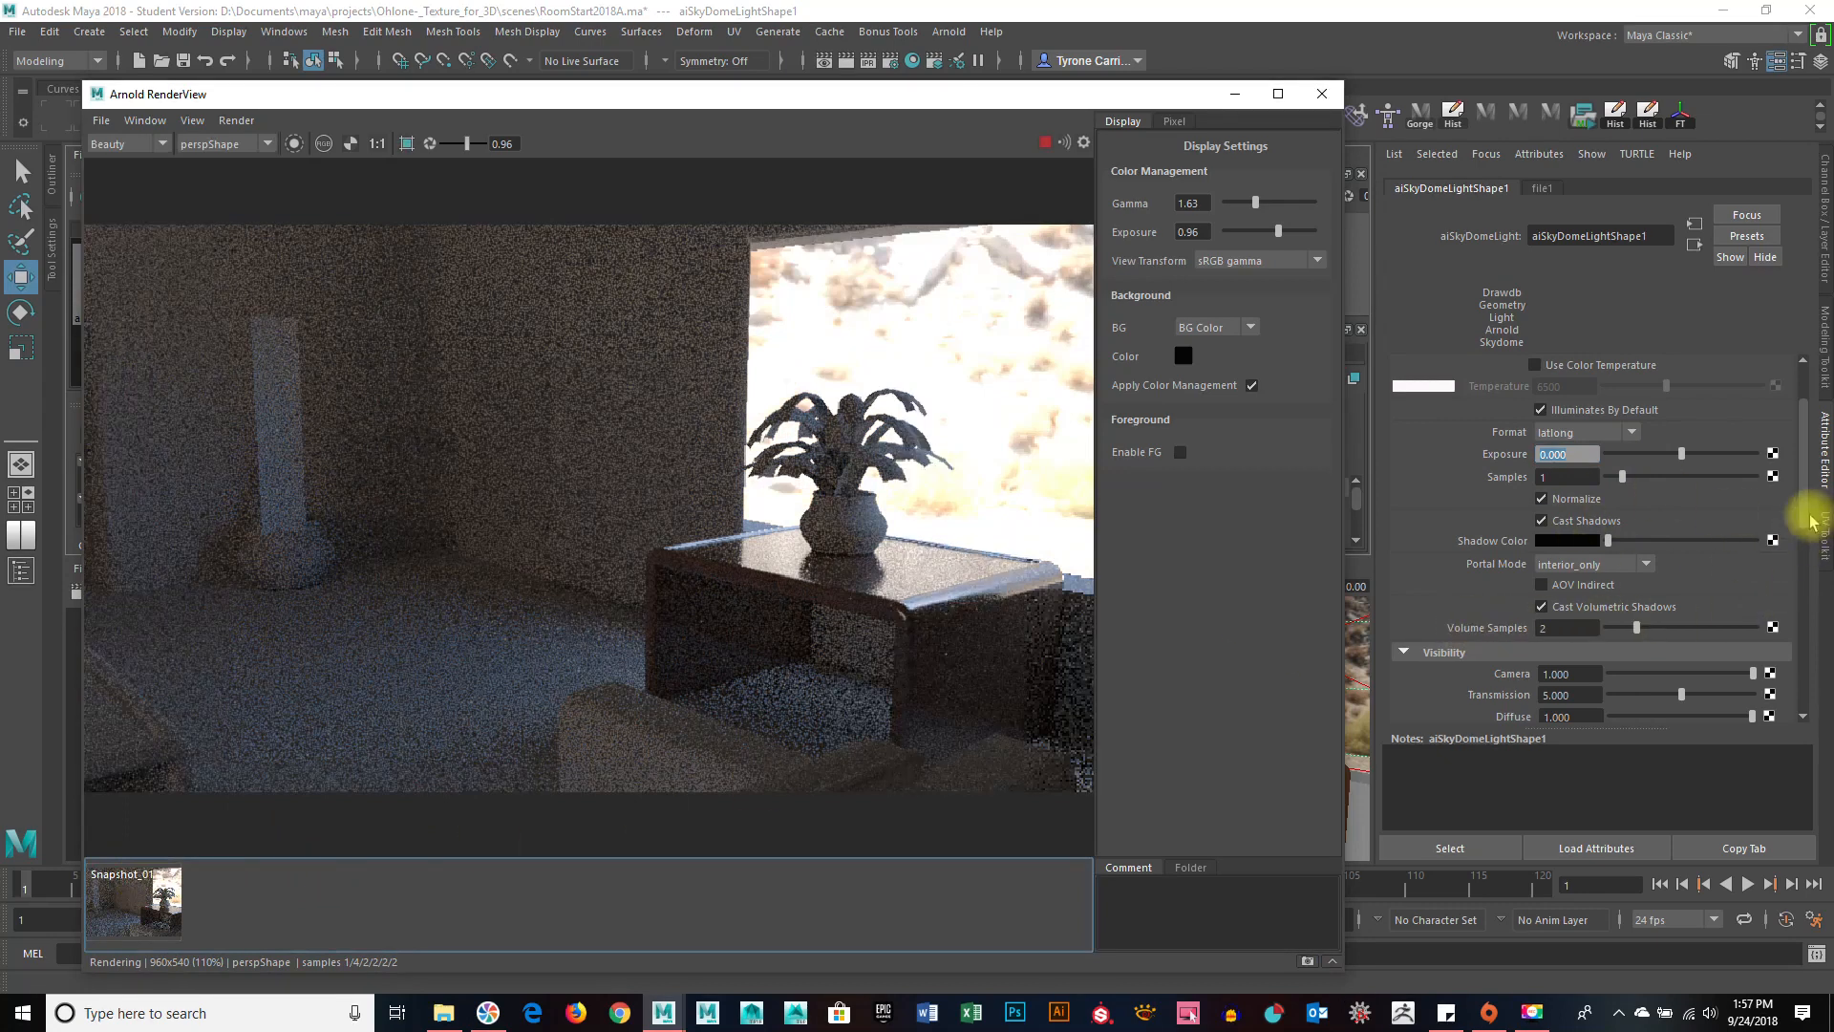
Lower the skydome light's intensity slightly.
scroll(1806, 520, "down", 5)
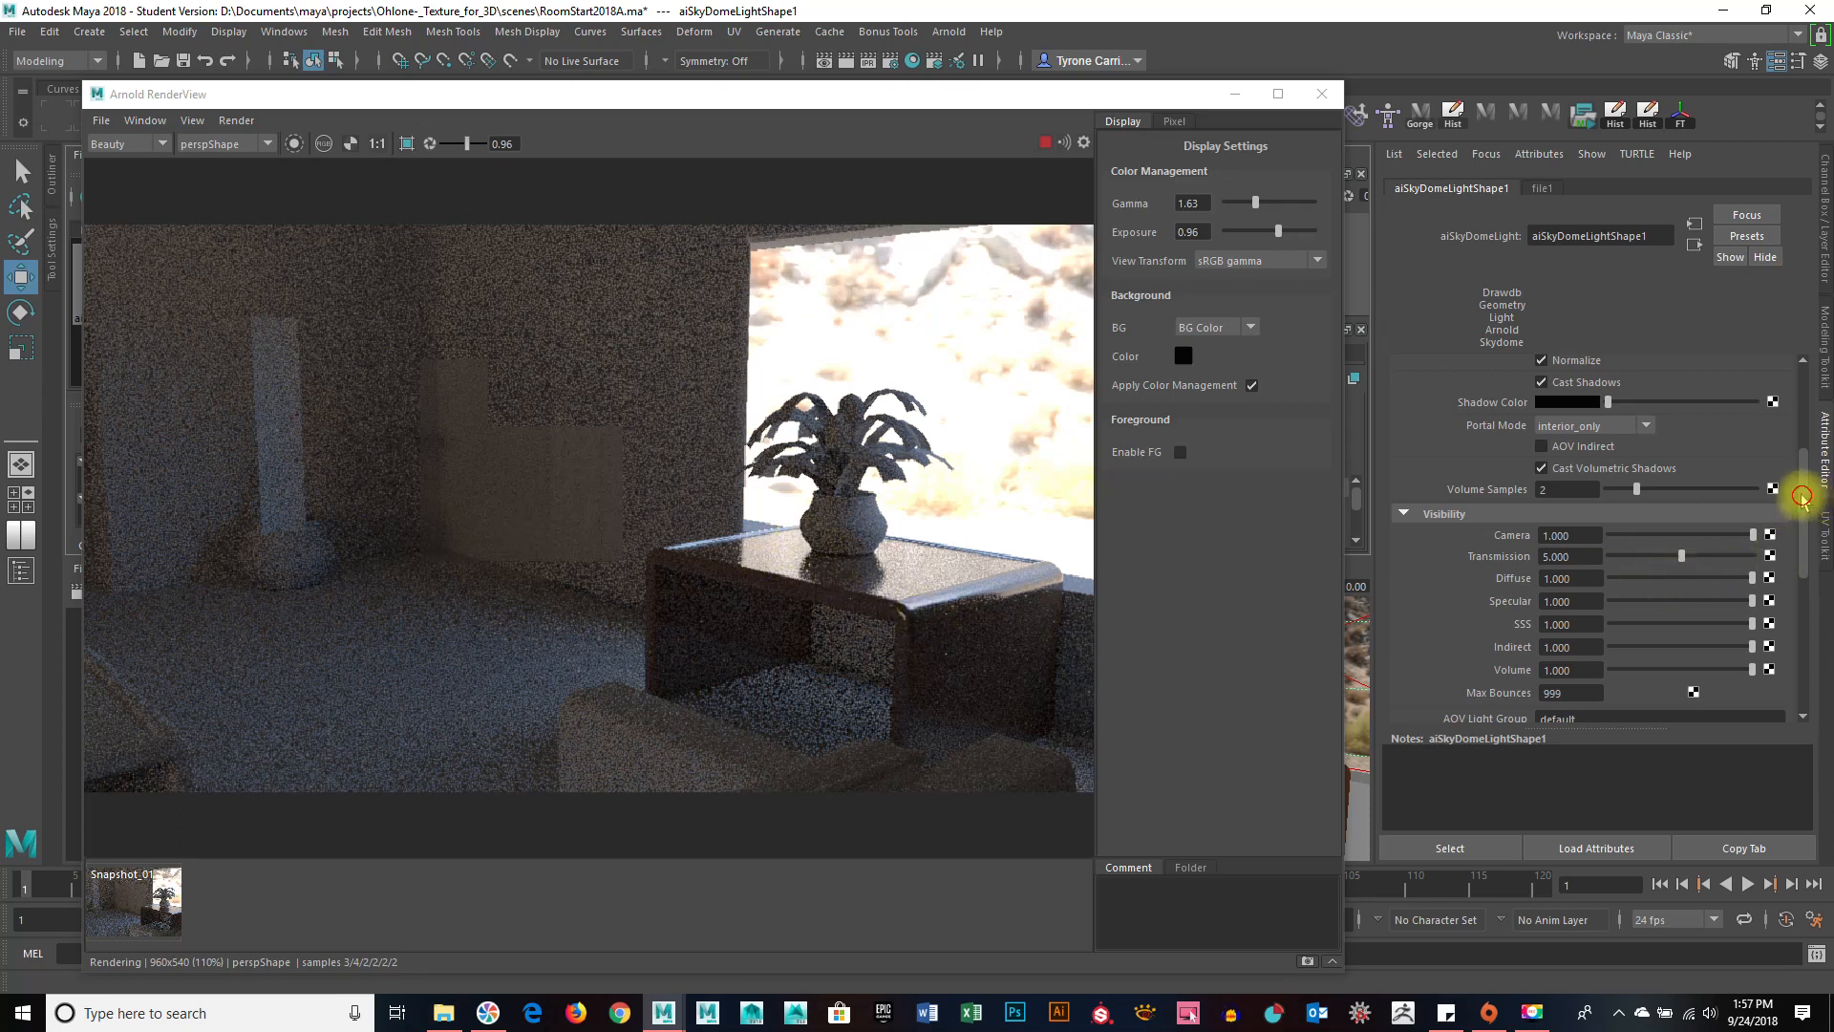
left_click_drag(1803, 500, 1821, 411)
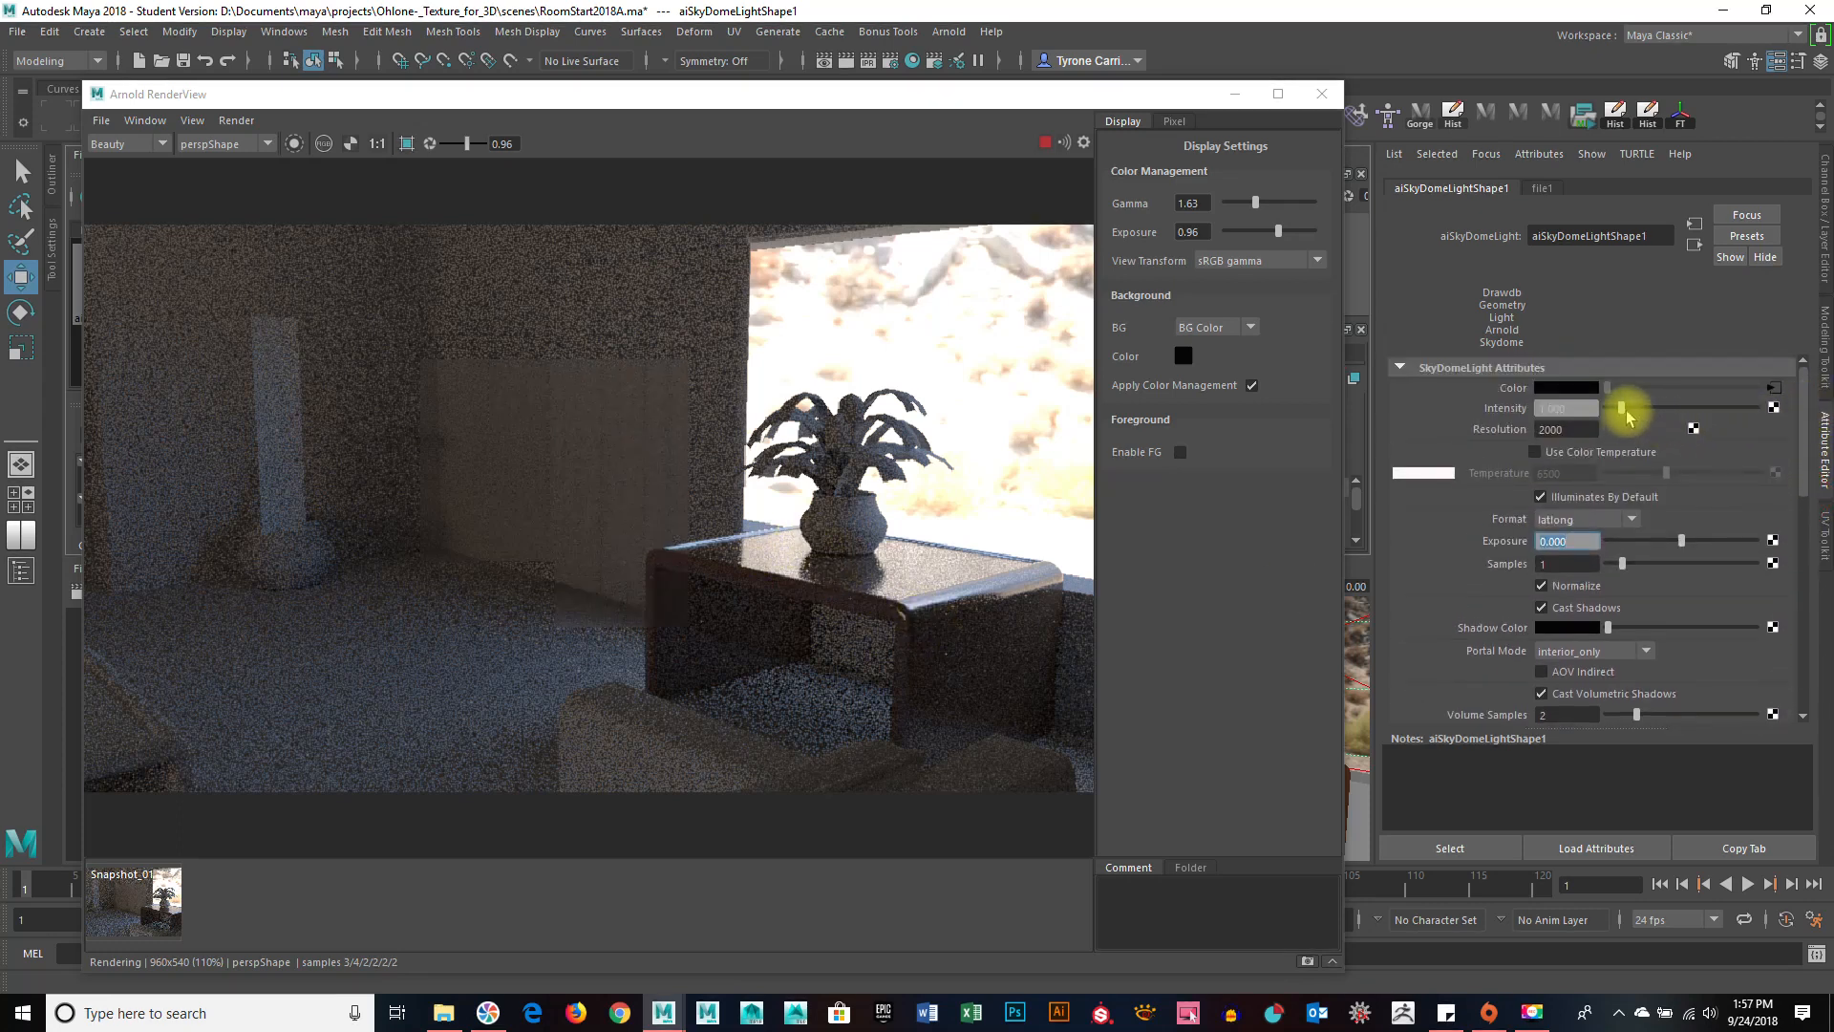
left_click_drag(1621, 411, 1619, 411)
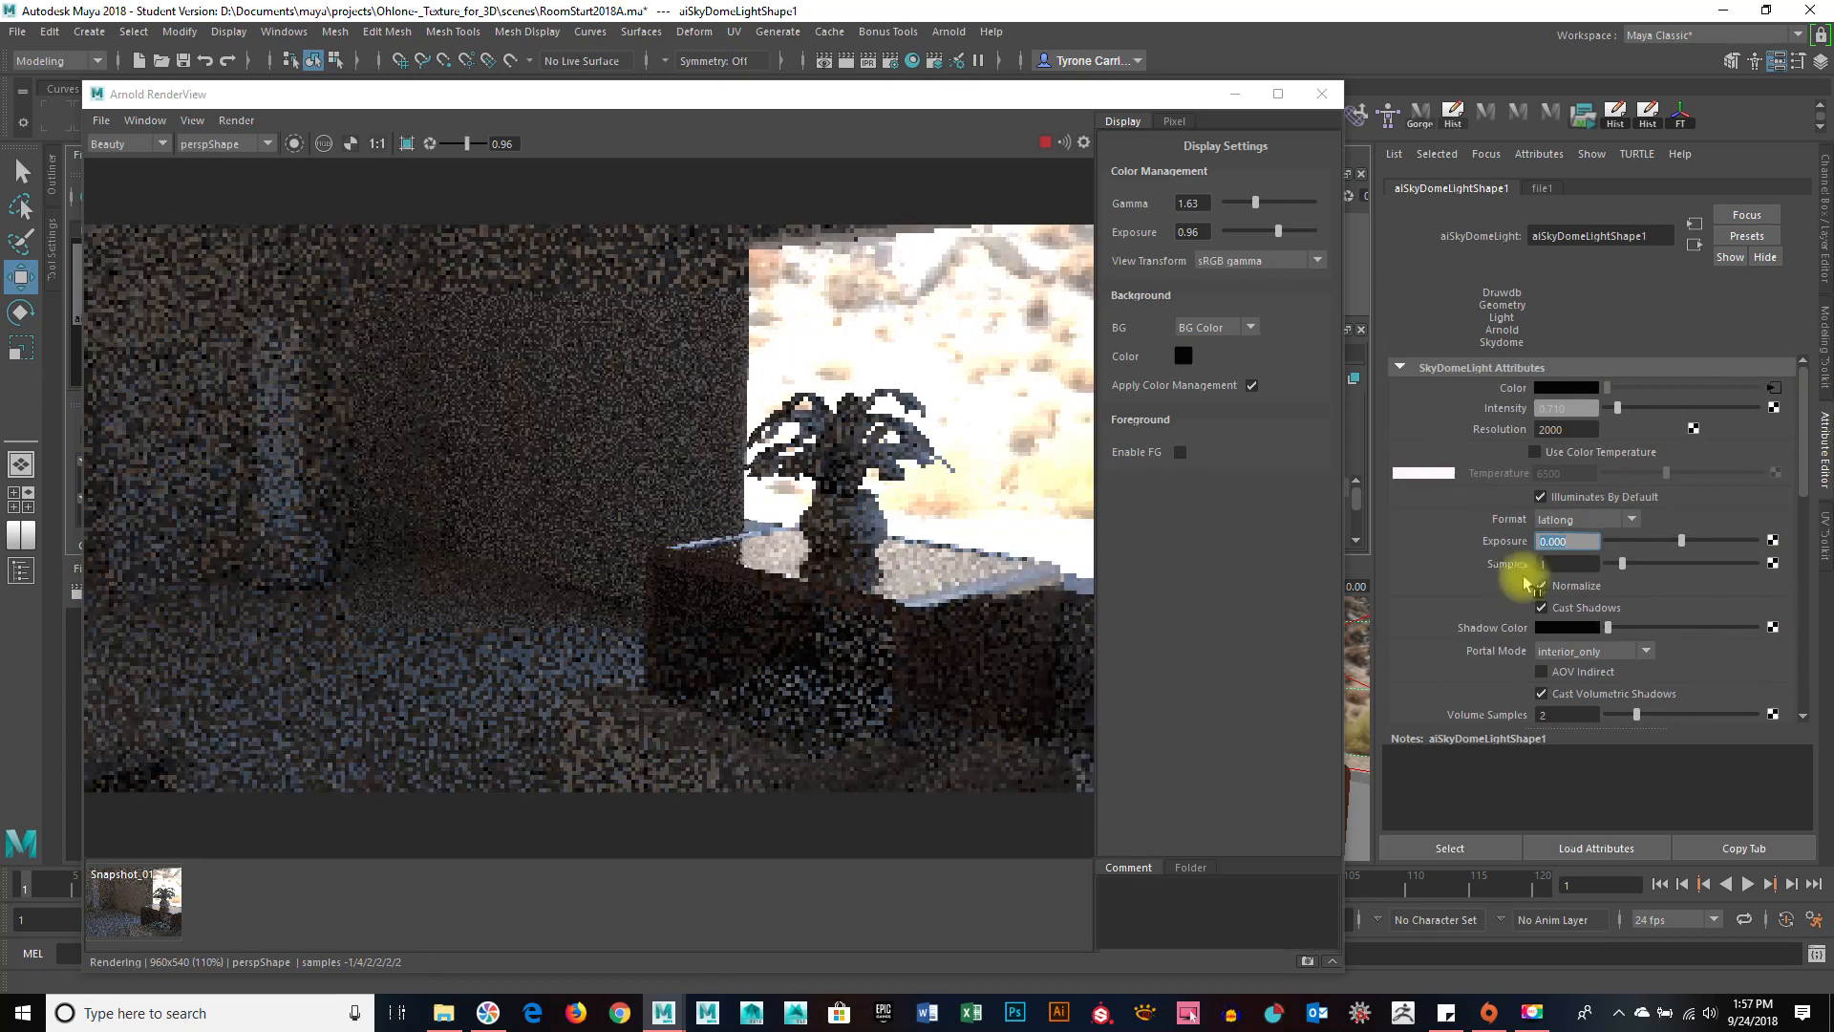
Set the skydome light's transmission visibility to 1.
left_click_drag(1804, 480, 1806, 501)
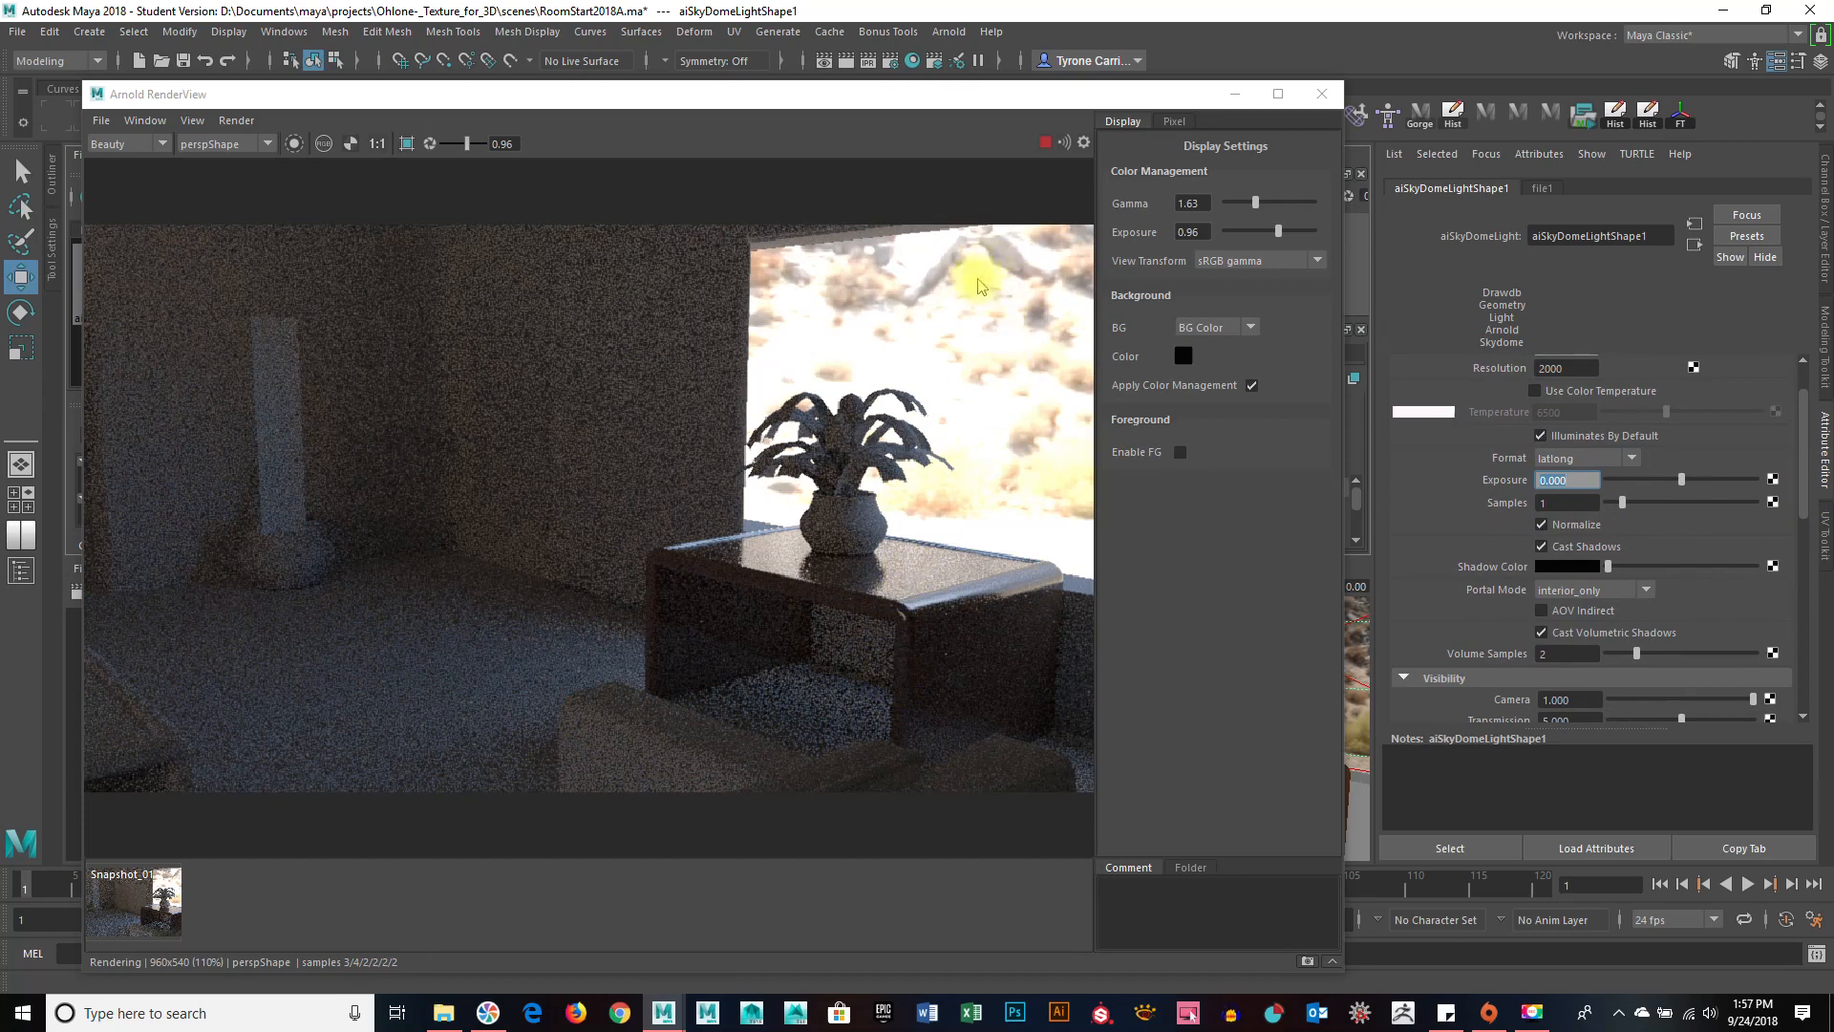
left_click_drag(1806, 493, 1802, 573)
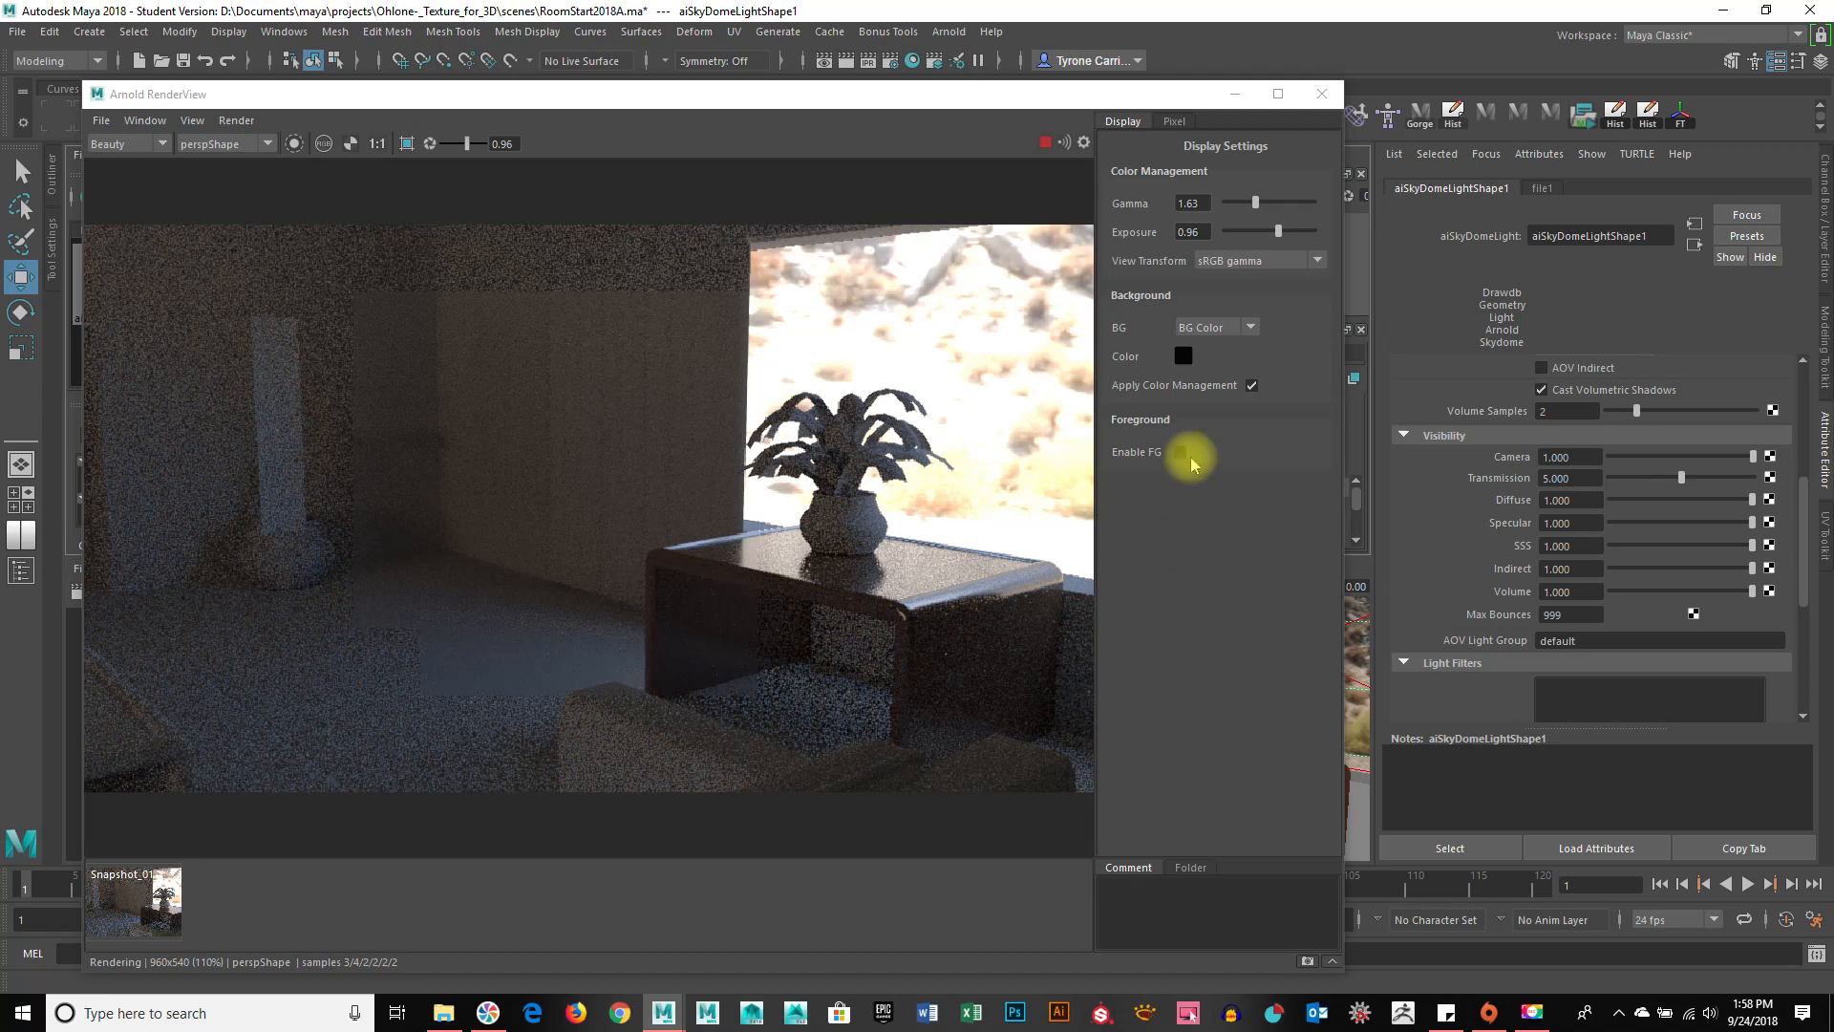
left_click(1590, 477)
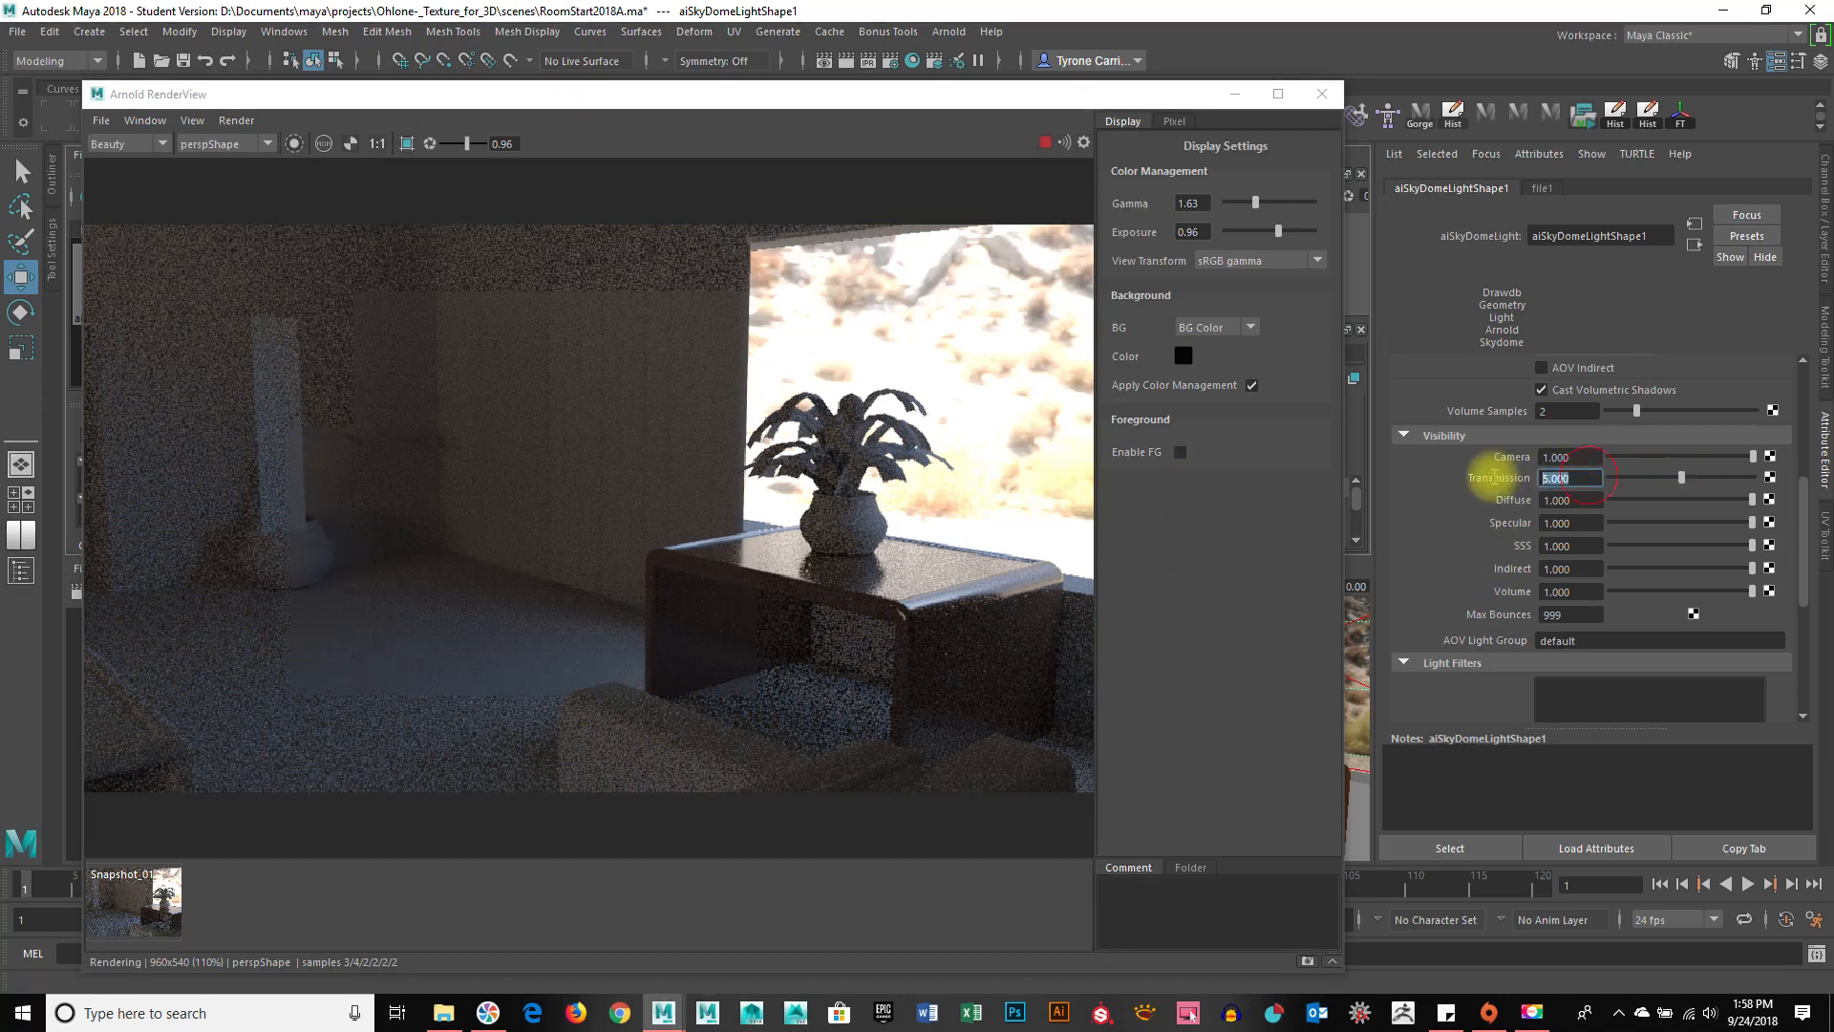
type("1")
key("Return")
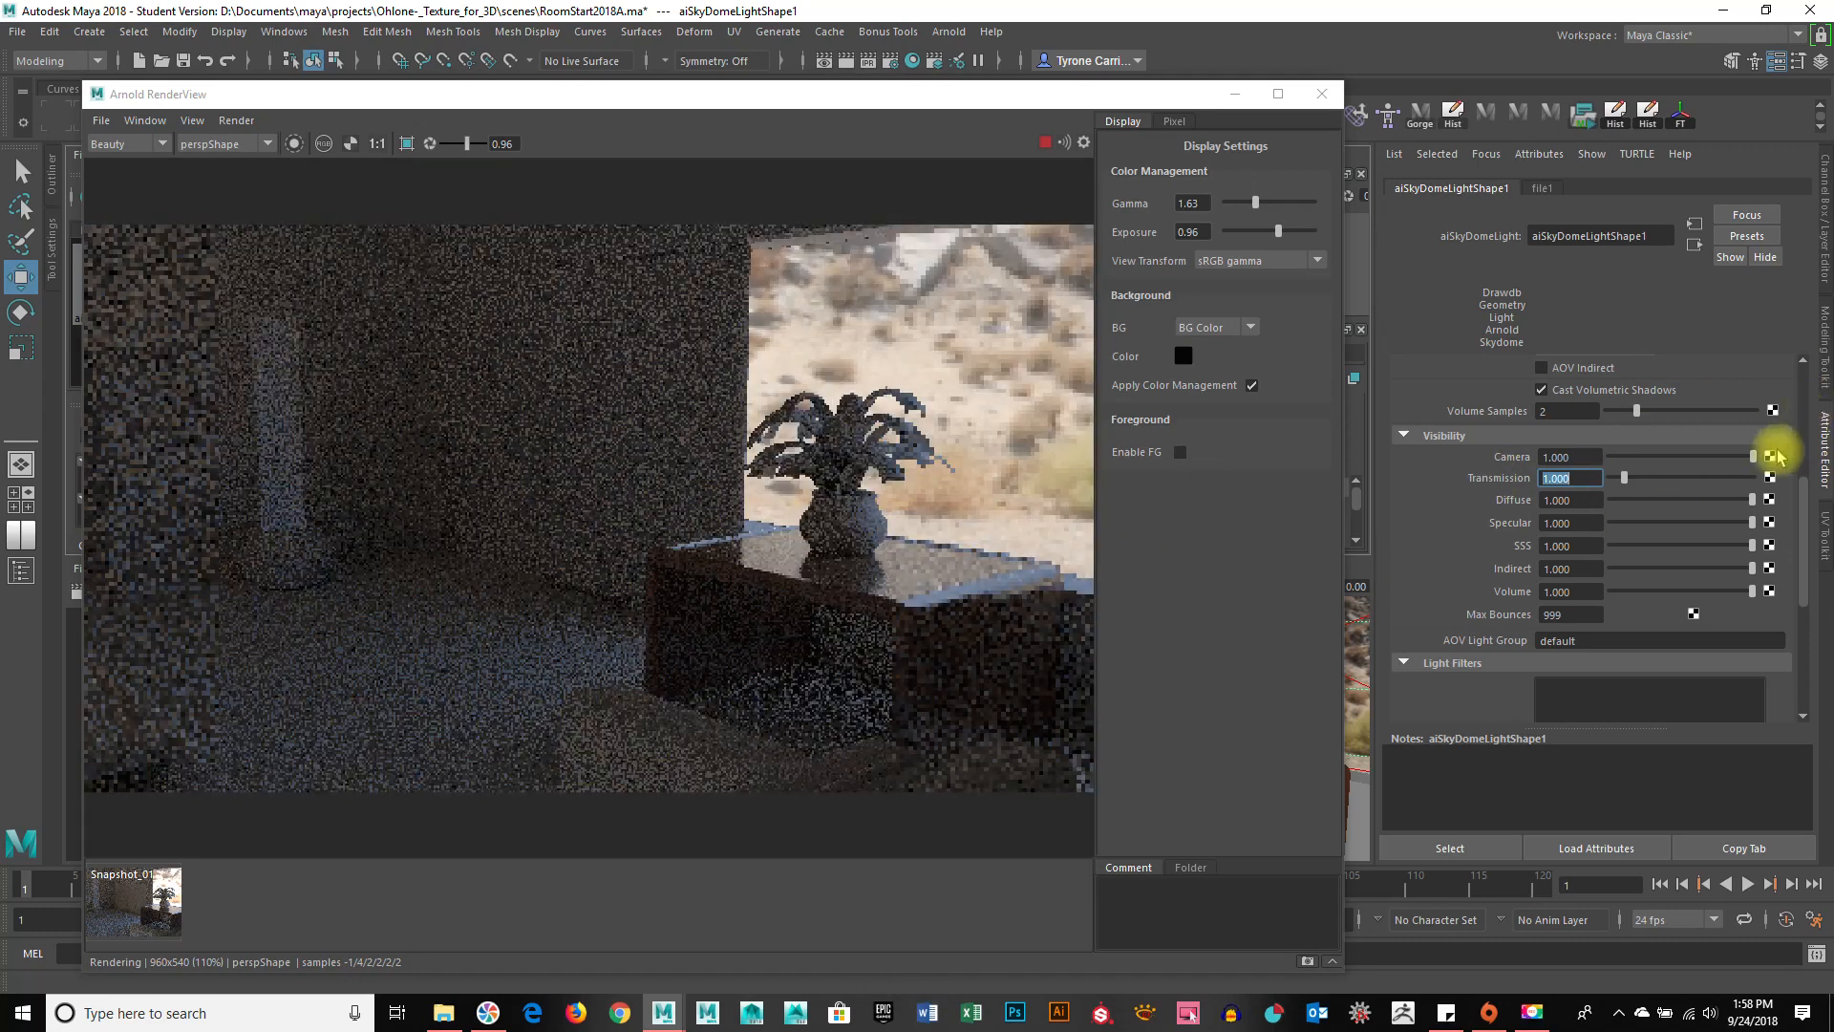
Set the skydome light's intensity to 1.
left_click_drag(1801, 512, 1790, 398)
left_click(1567, 408)
type("1")
key("Return")
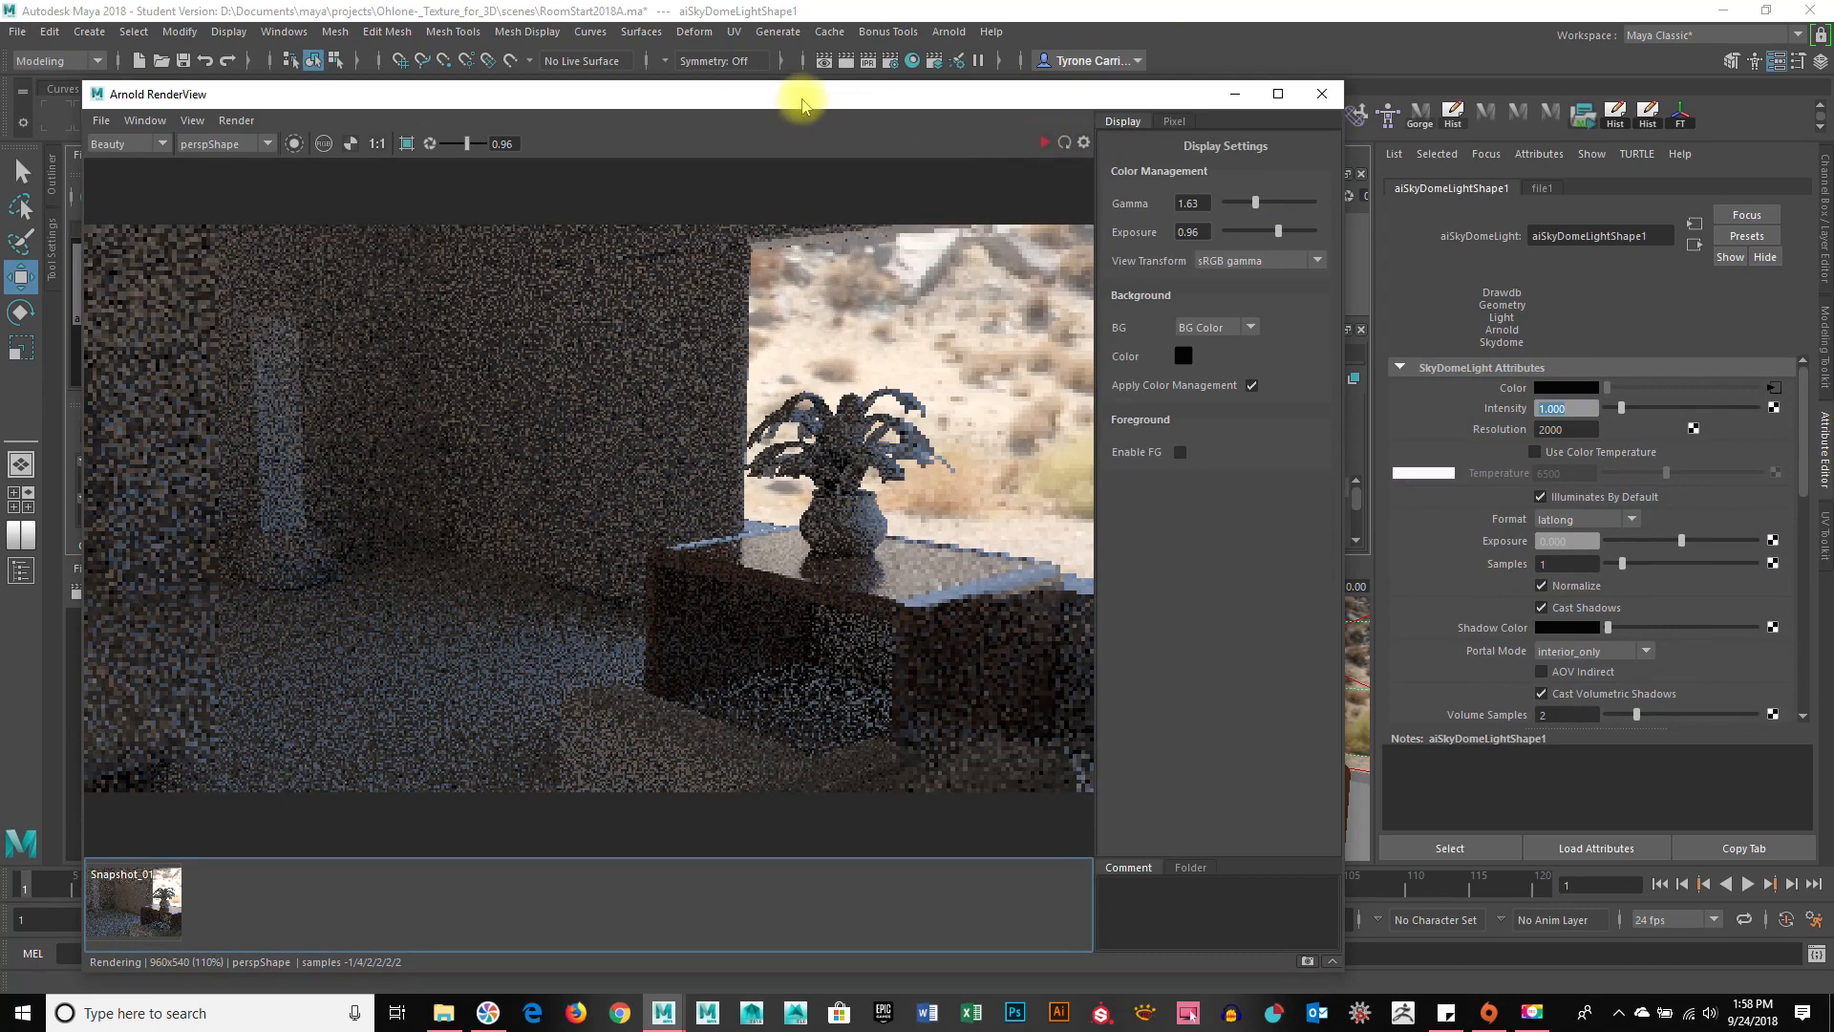
Move the render view off the Hypershade's light list and deselect the skydome light.
left_click_drag(803, 103, 1294, 507)
left_click(754, 173)
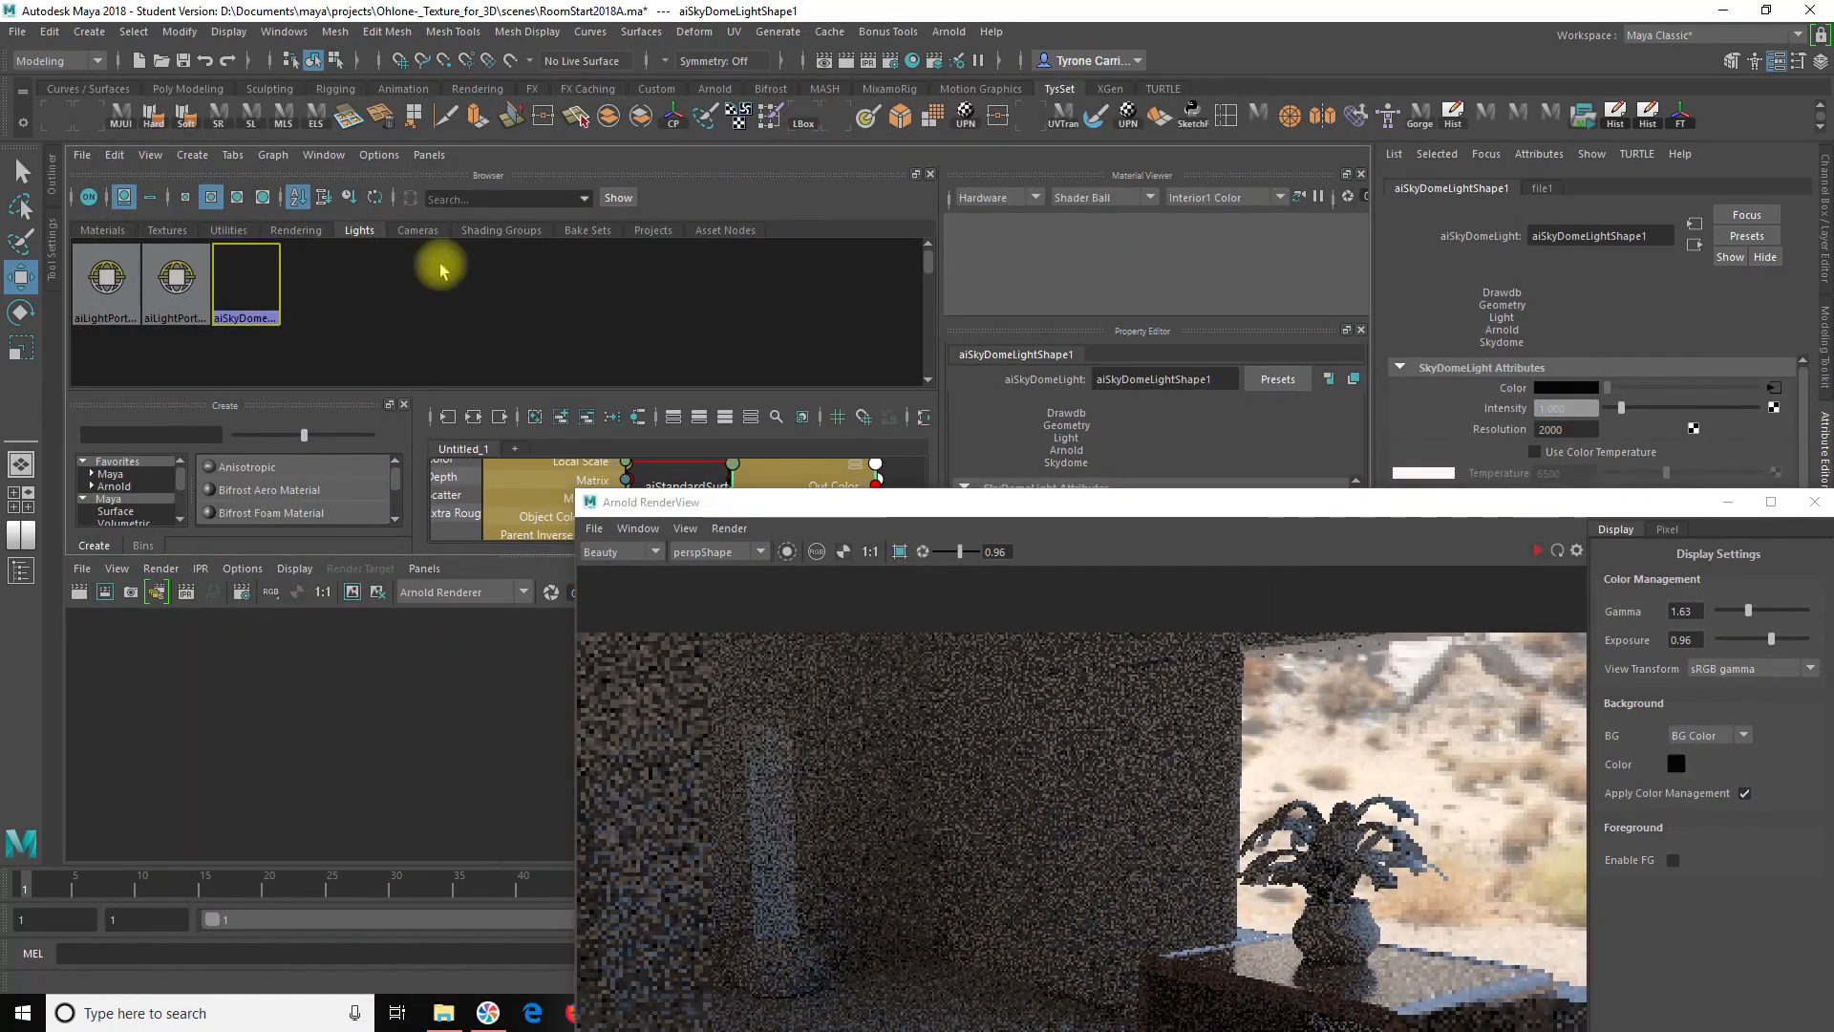
left_click(479, 284)
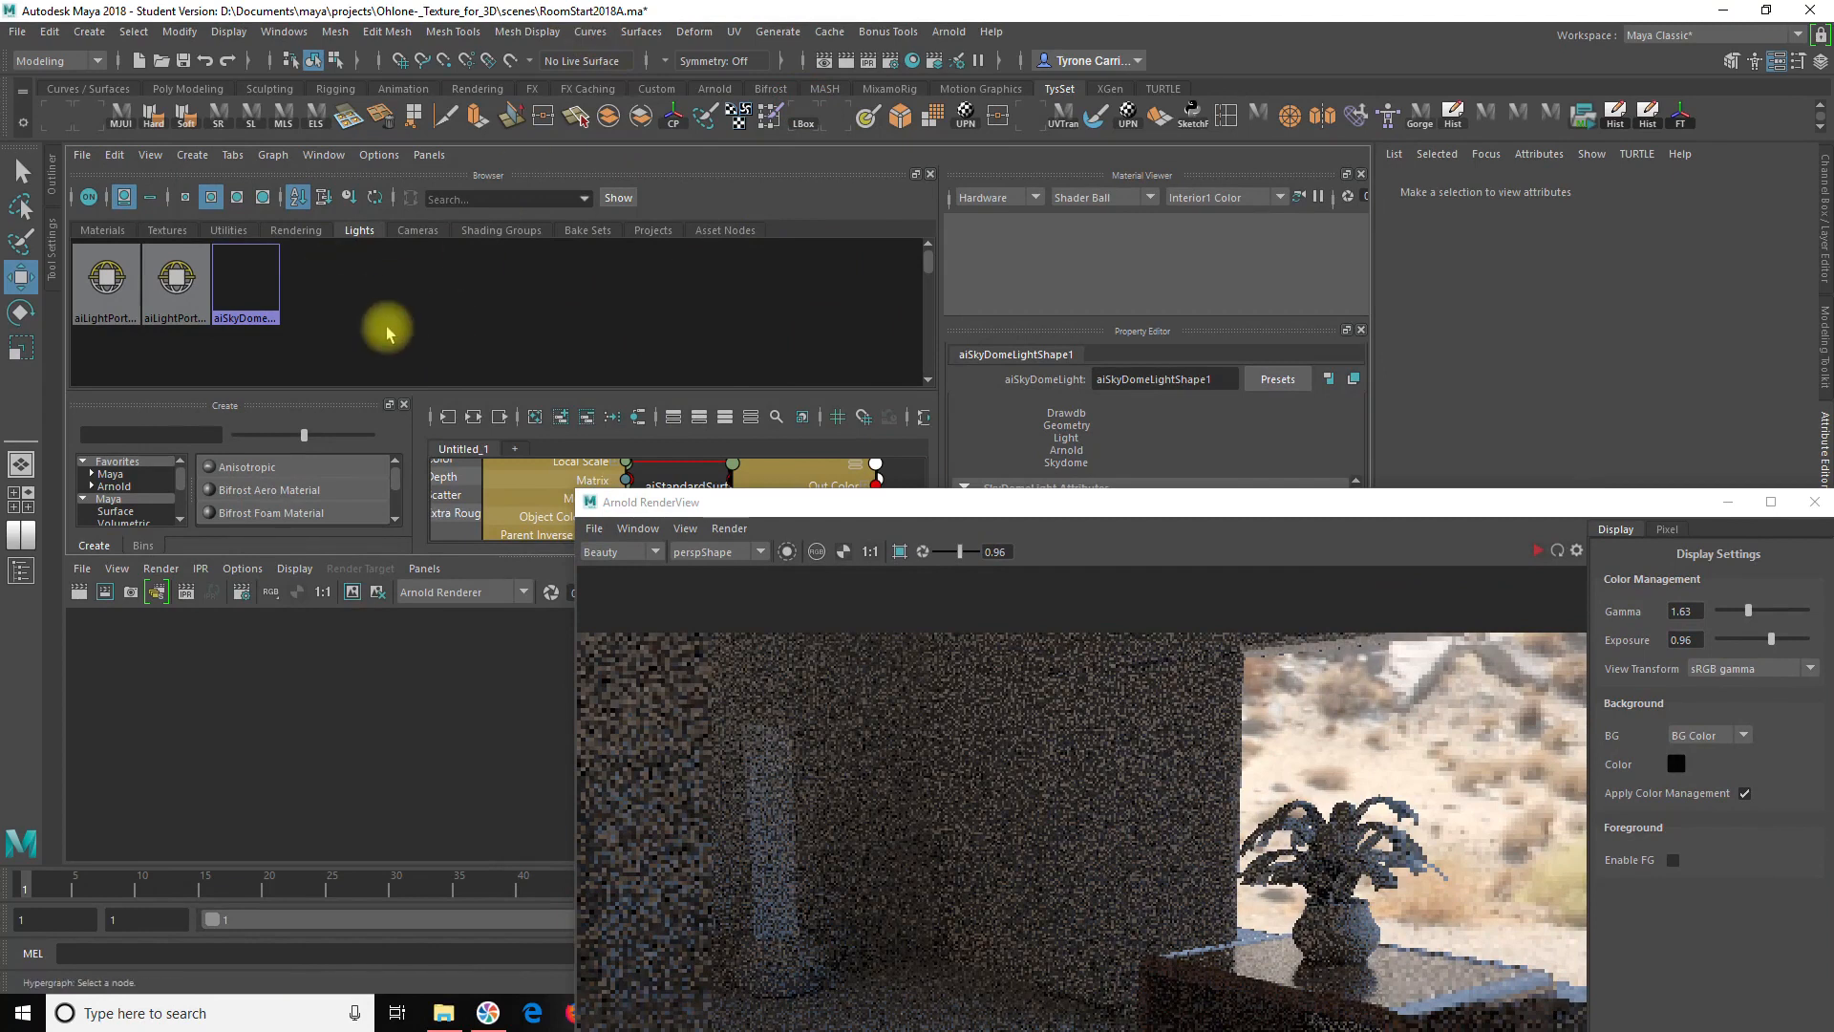
Examine which standard Maya lights and which Arnold lights are available to create.
right_click(422, 295)
mouse_move(469, 368)
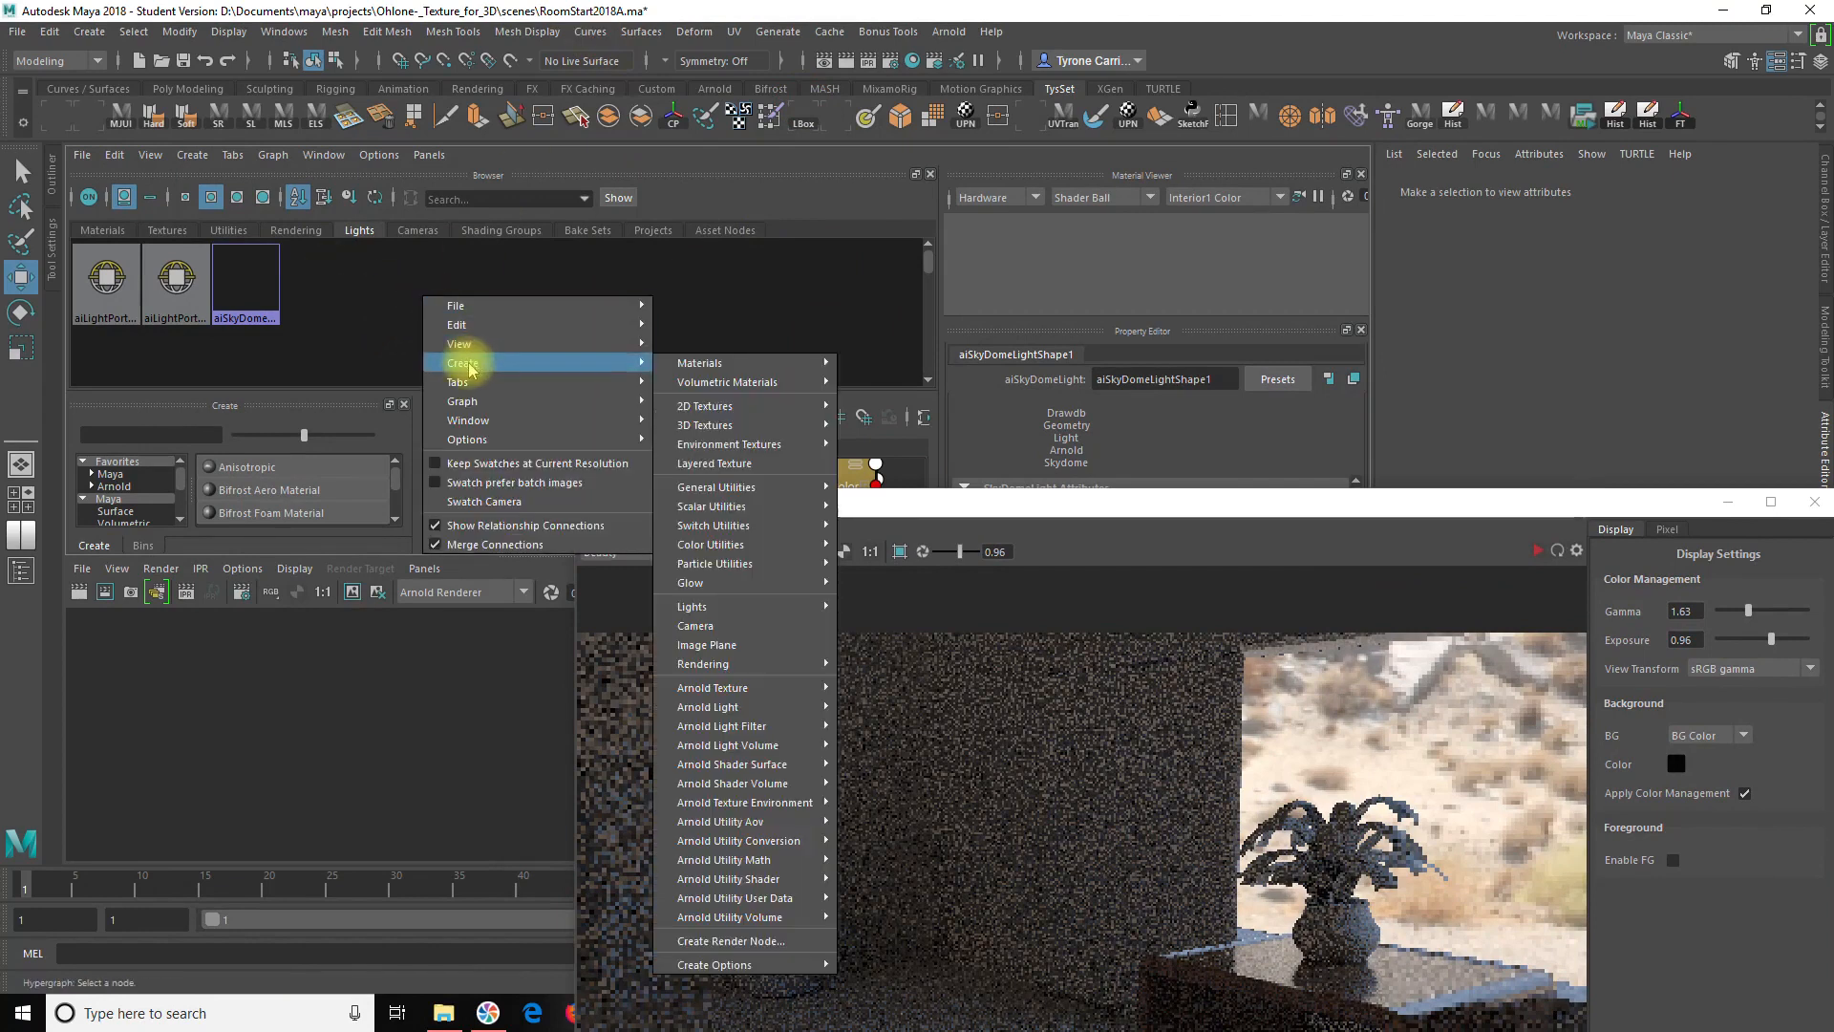
key("Escape")
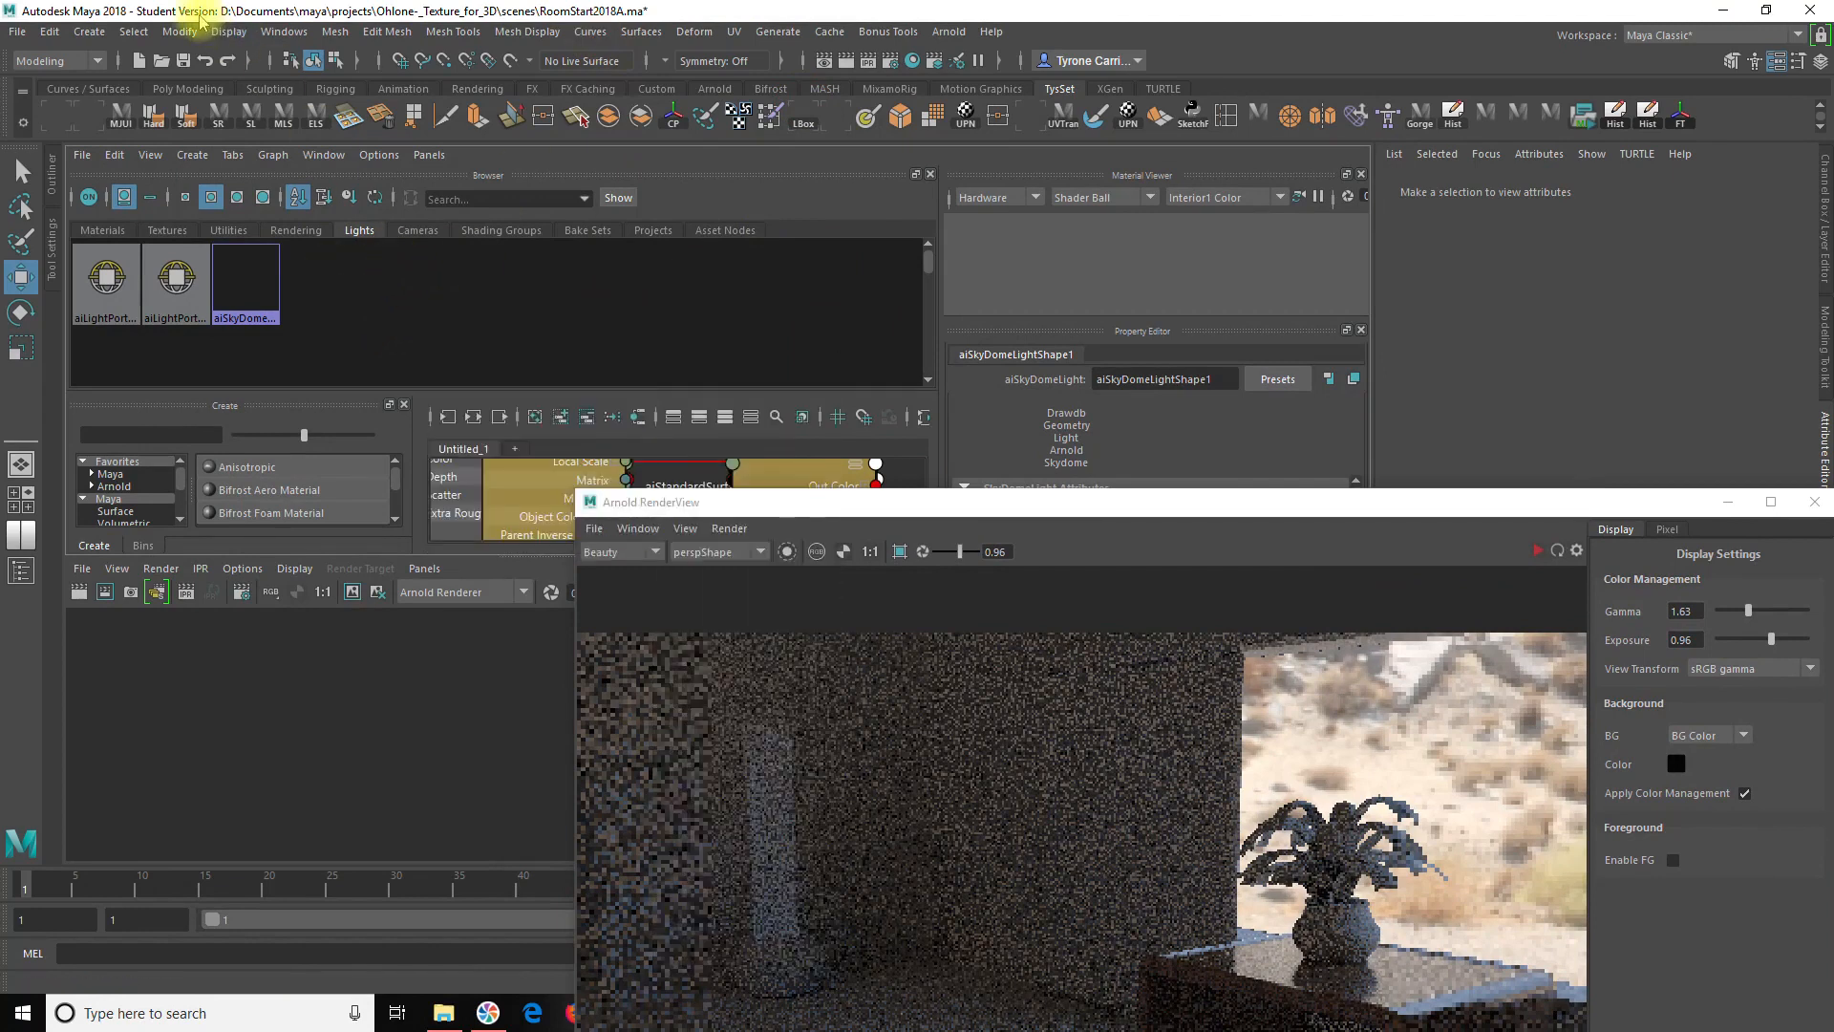
left_click(89, 31)
mouse_move(174, 151)
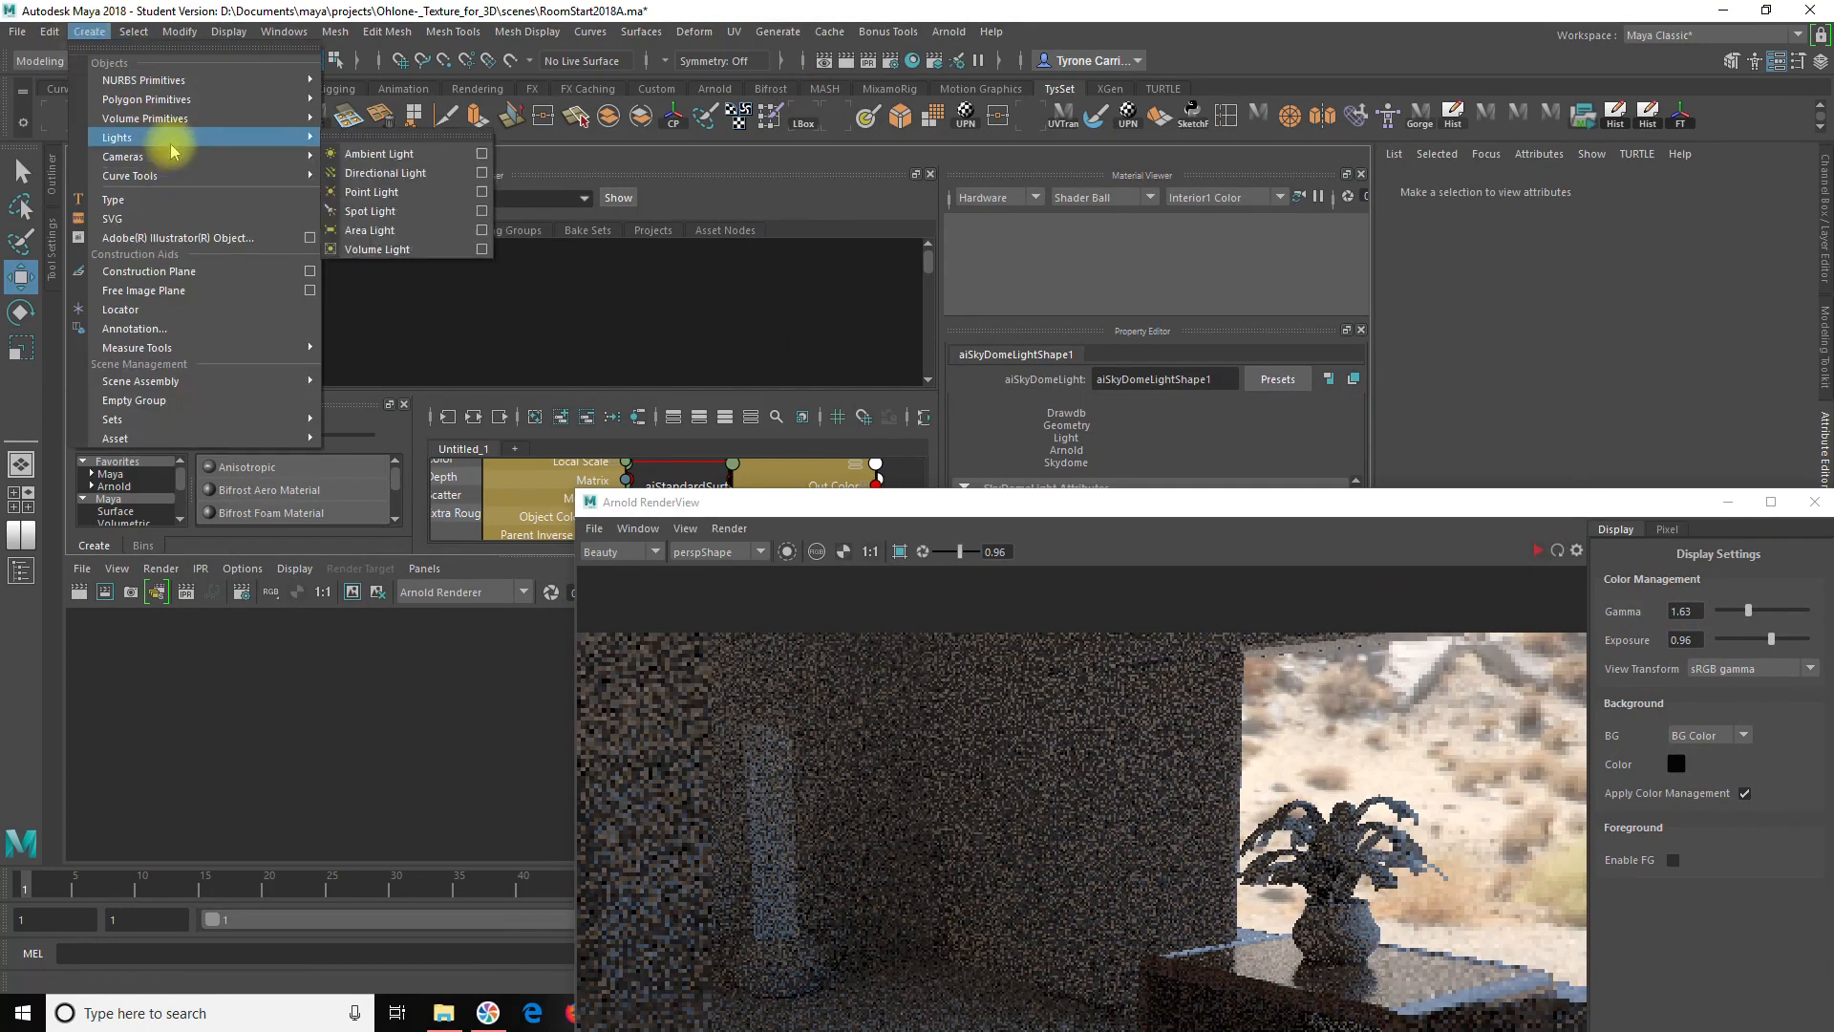
left_click(398, 144)
left_click_drag(444, 138, 880, 212)
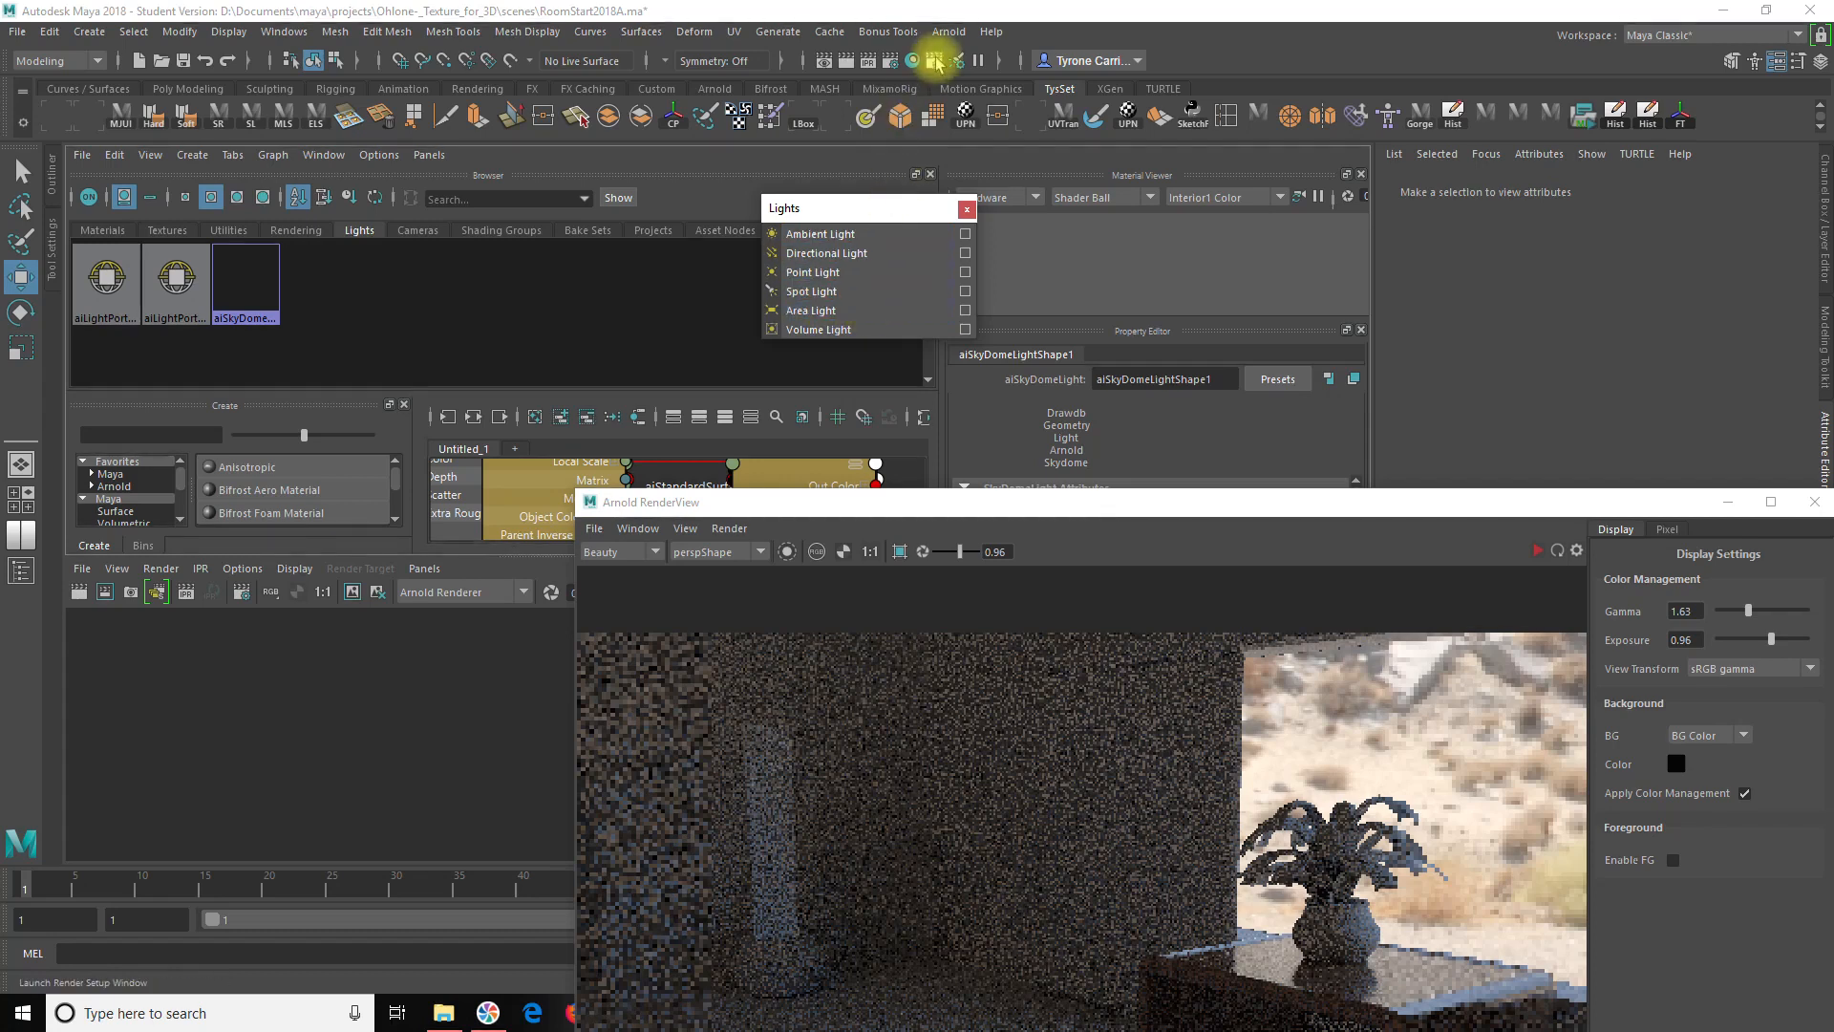
left_click(963, 30)
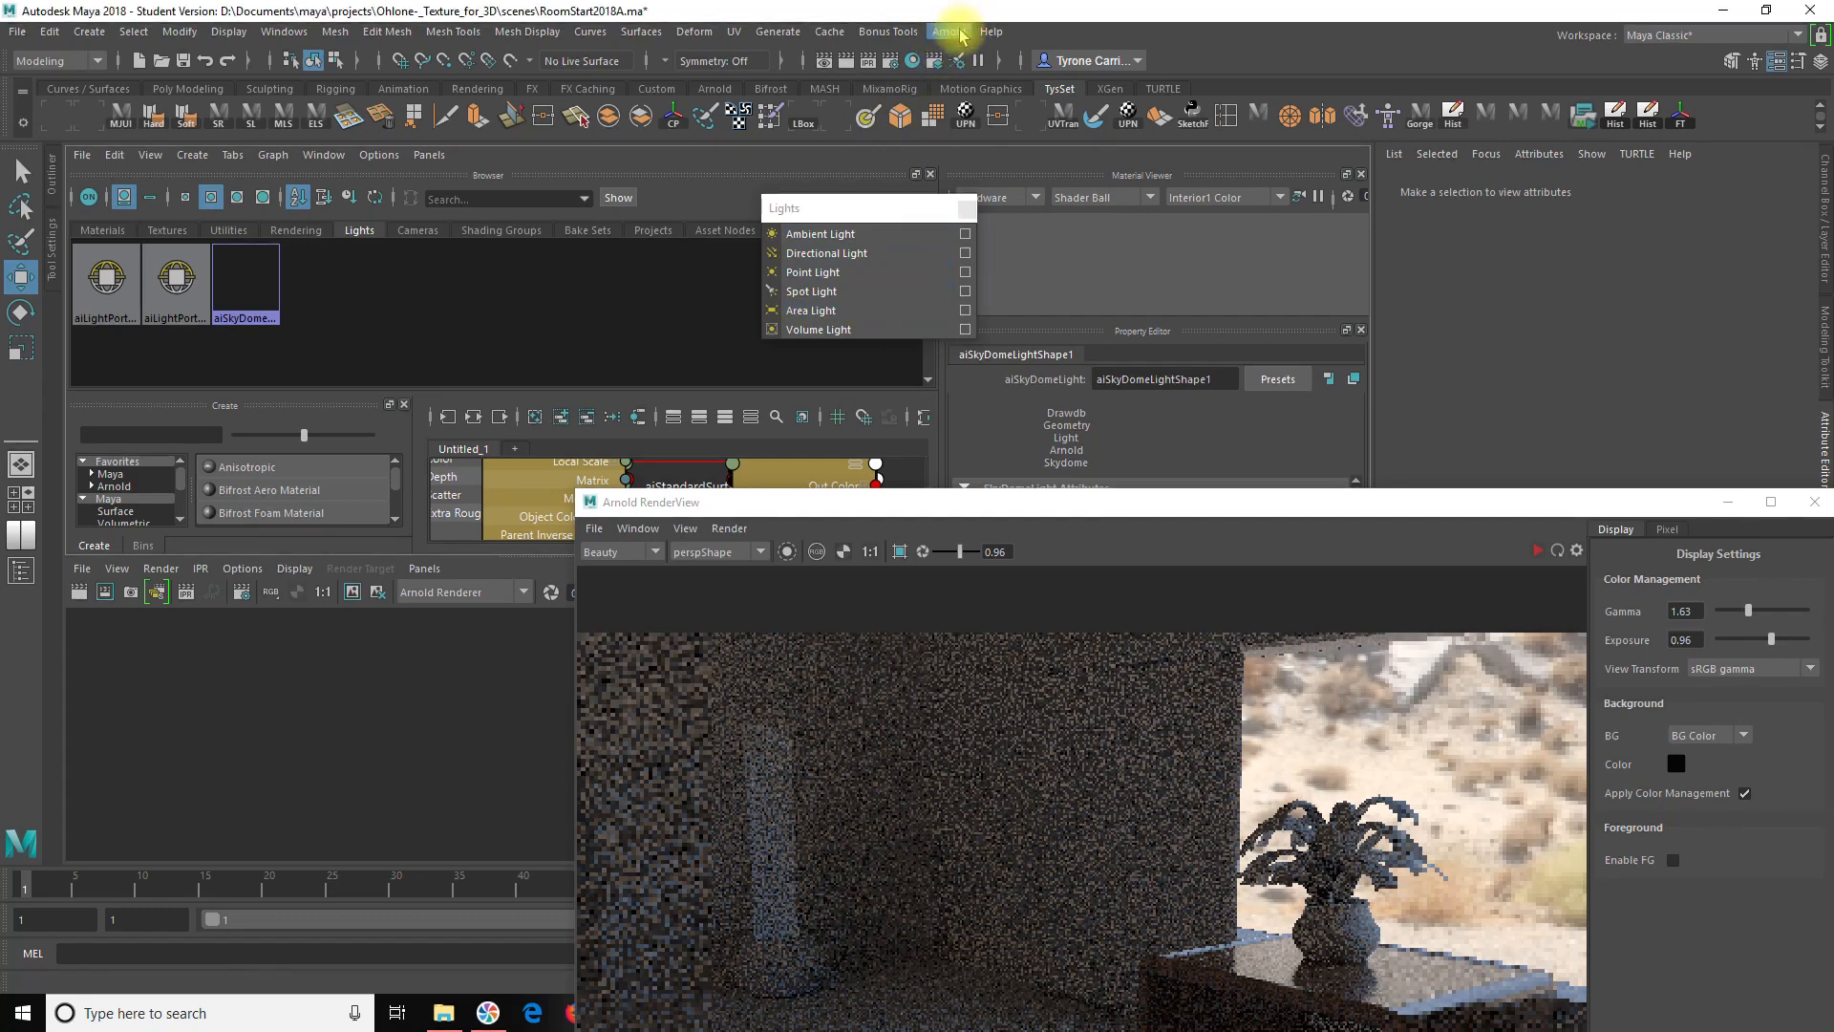
left_click(963, 34)
mouse_move(1015, 116)
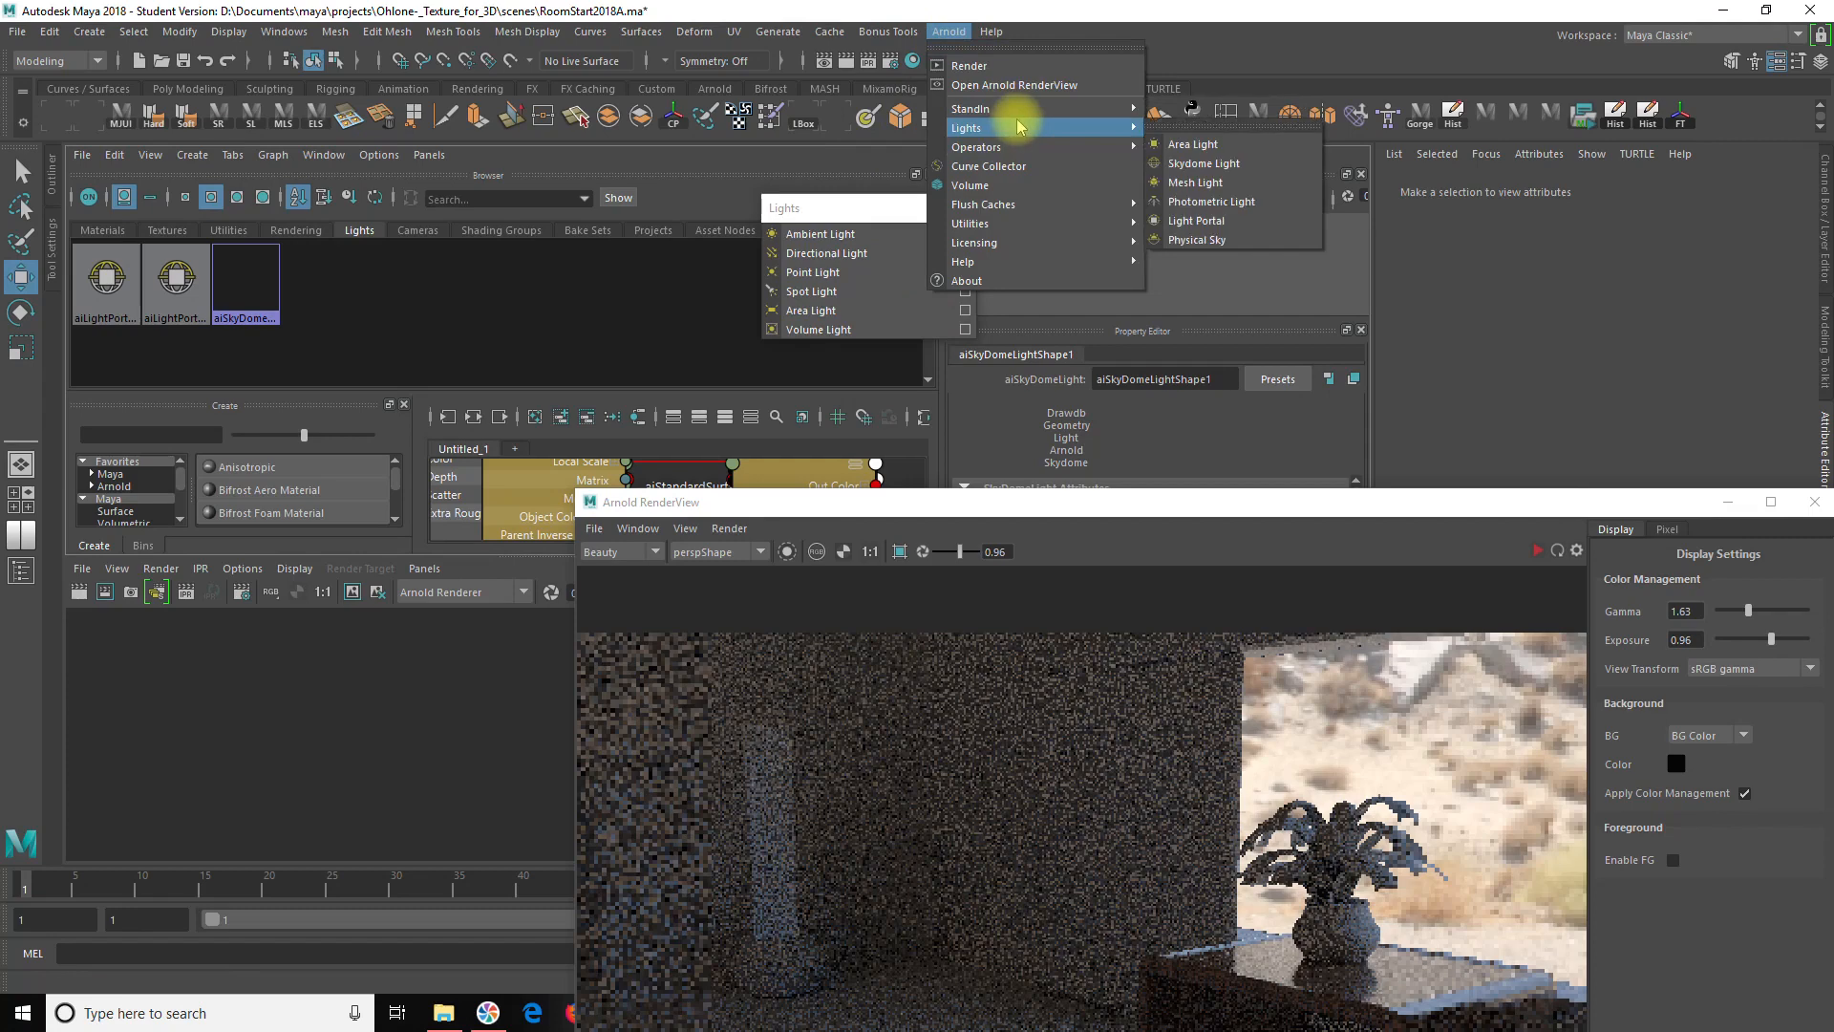
left_click(1086, 13)
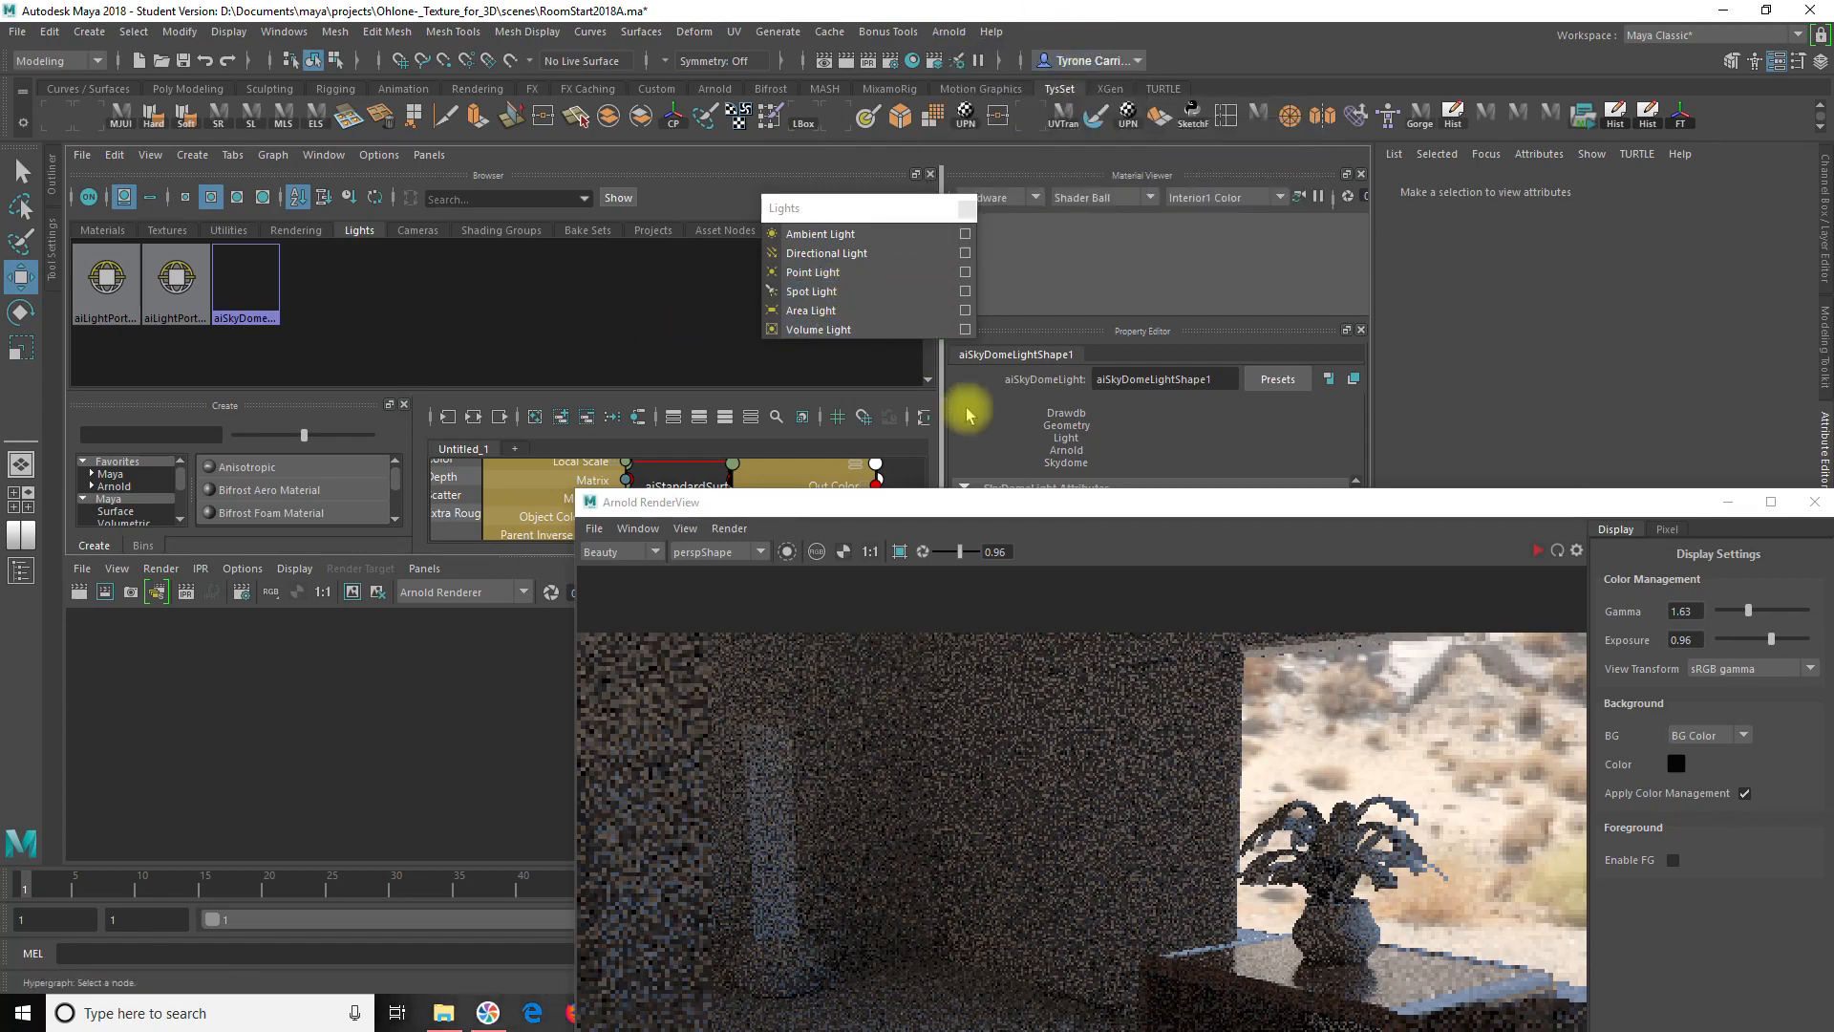
left_click_drag(1051, 504, 818, 401)
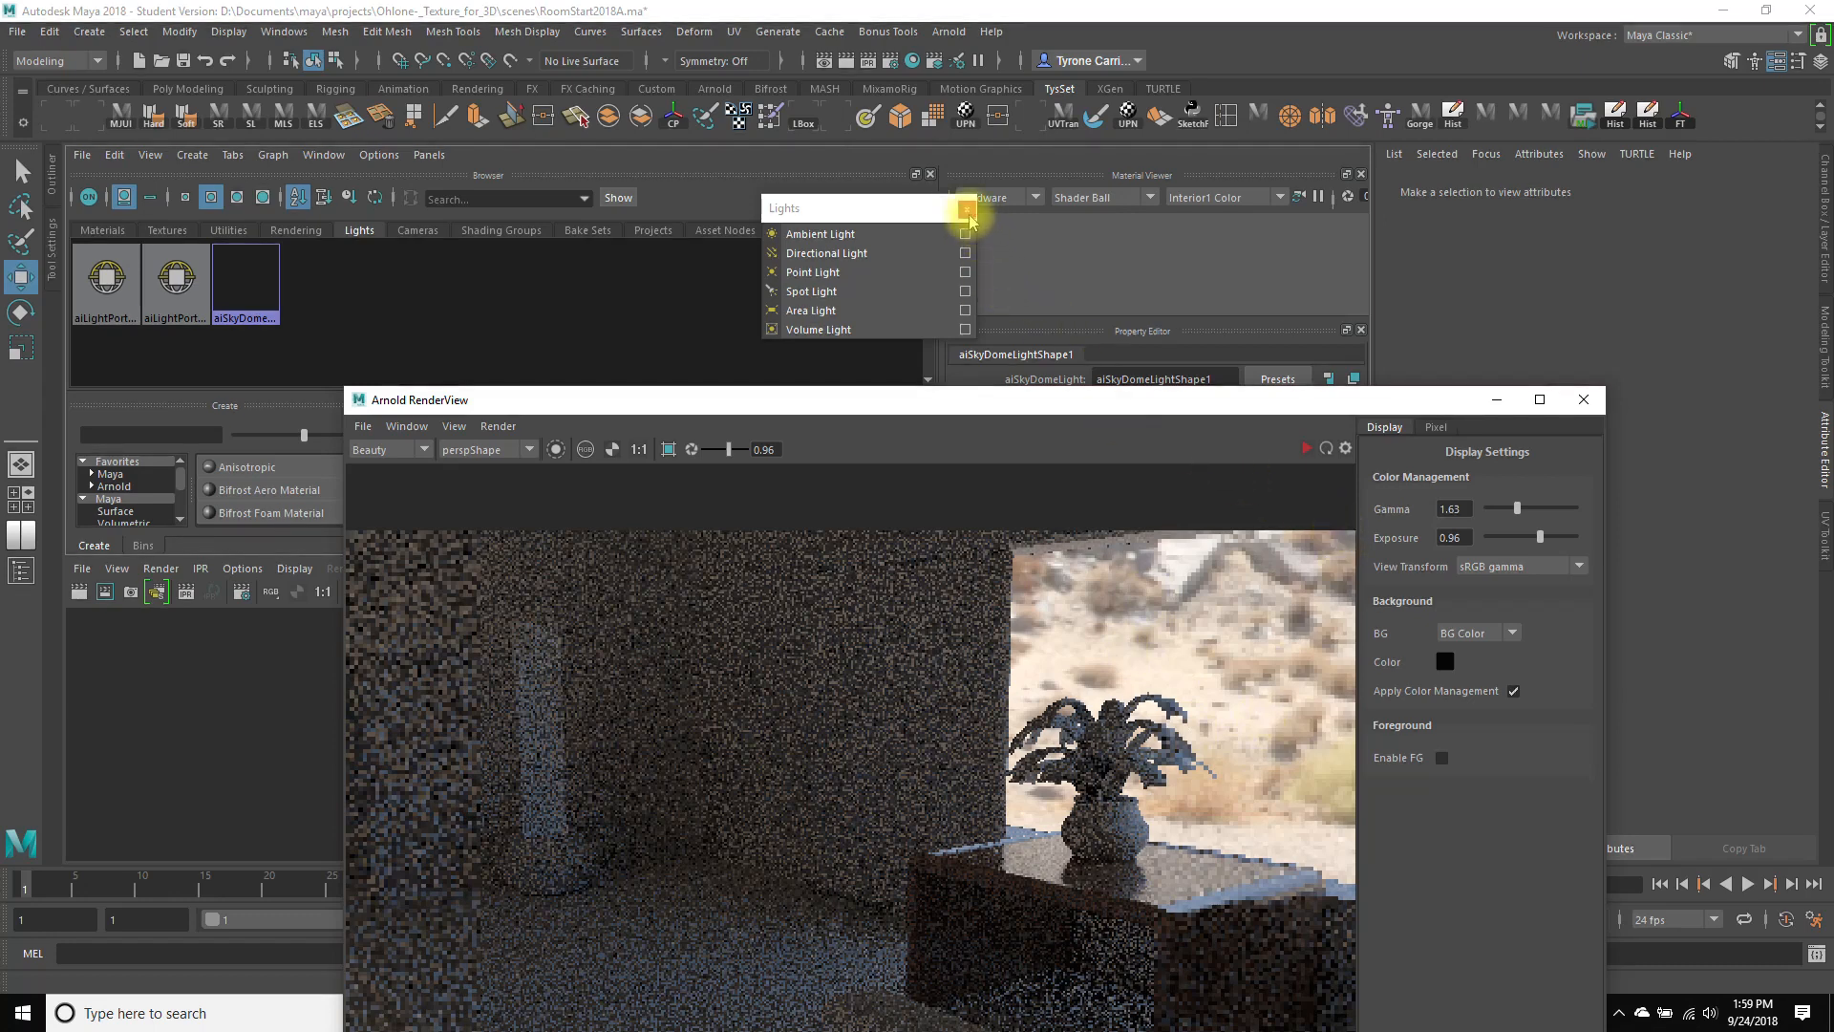
Create an Arnold area light and move the render view clear of the perspective viewport.
left_click(949, 32)
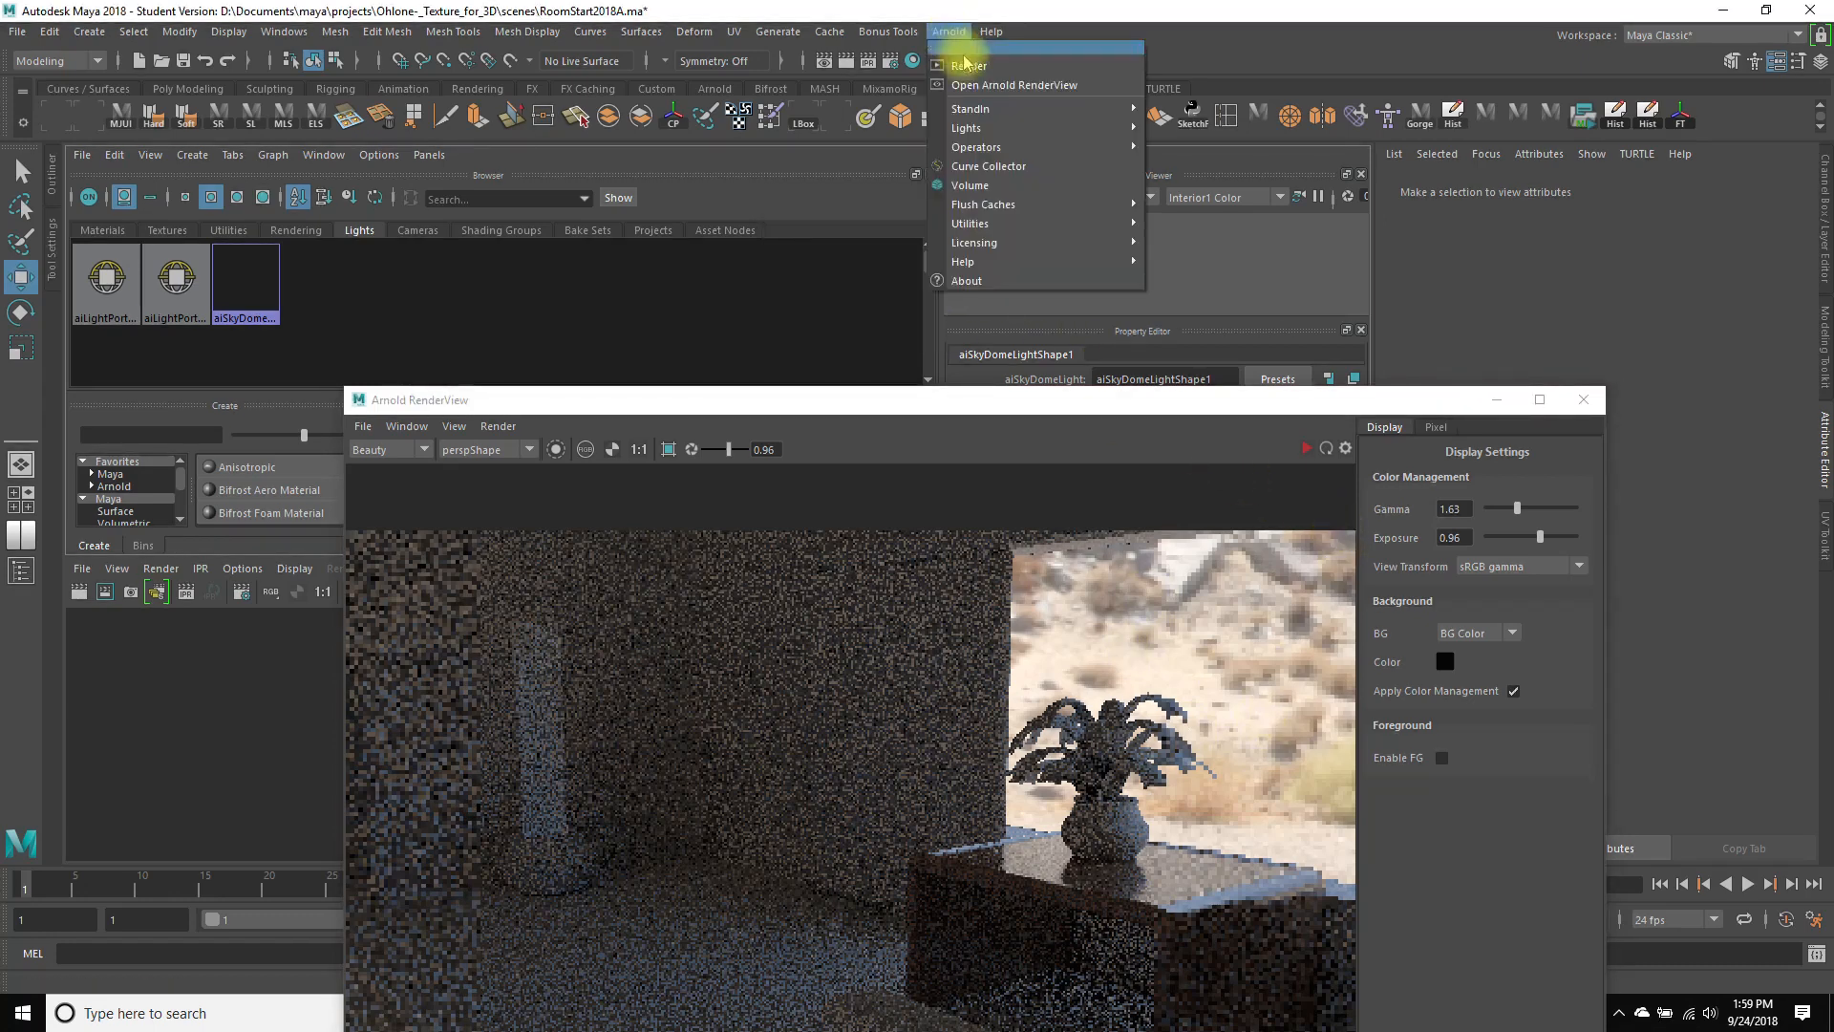
mouse_move(989, 131)
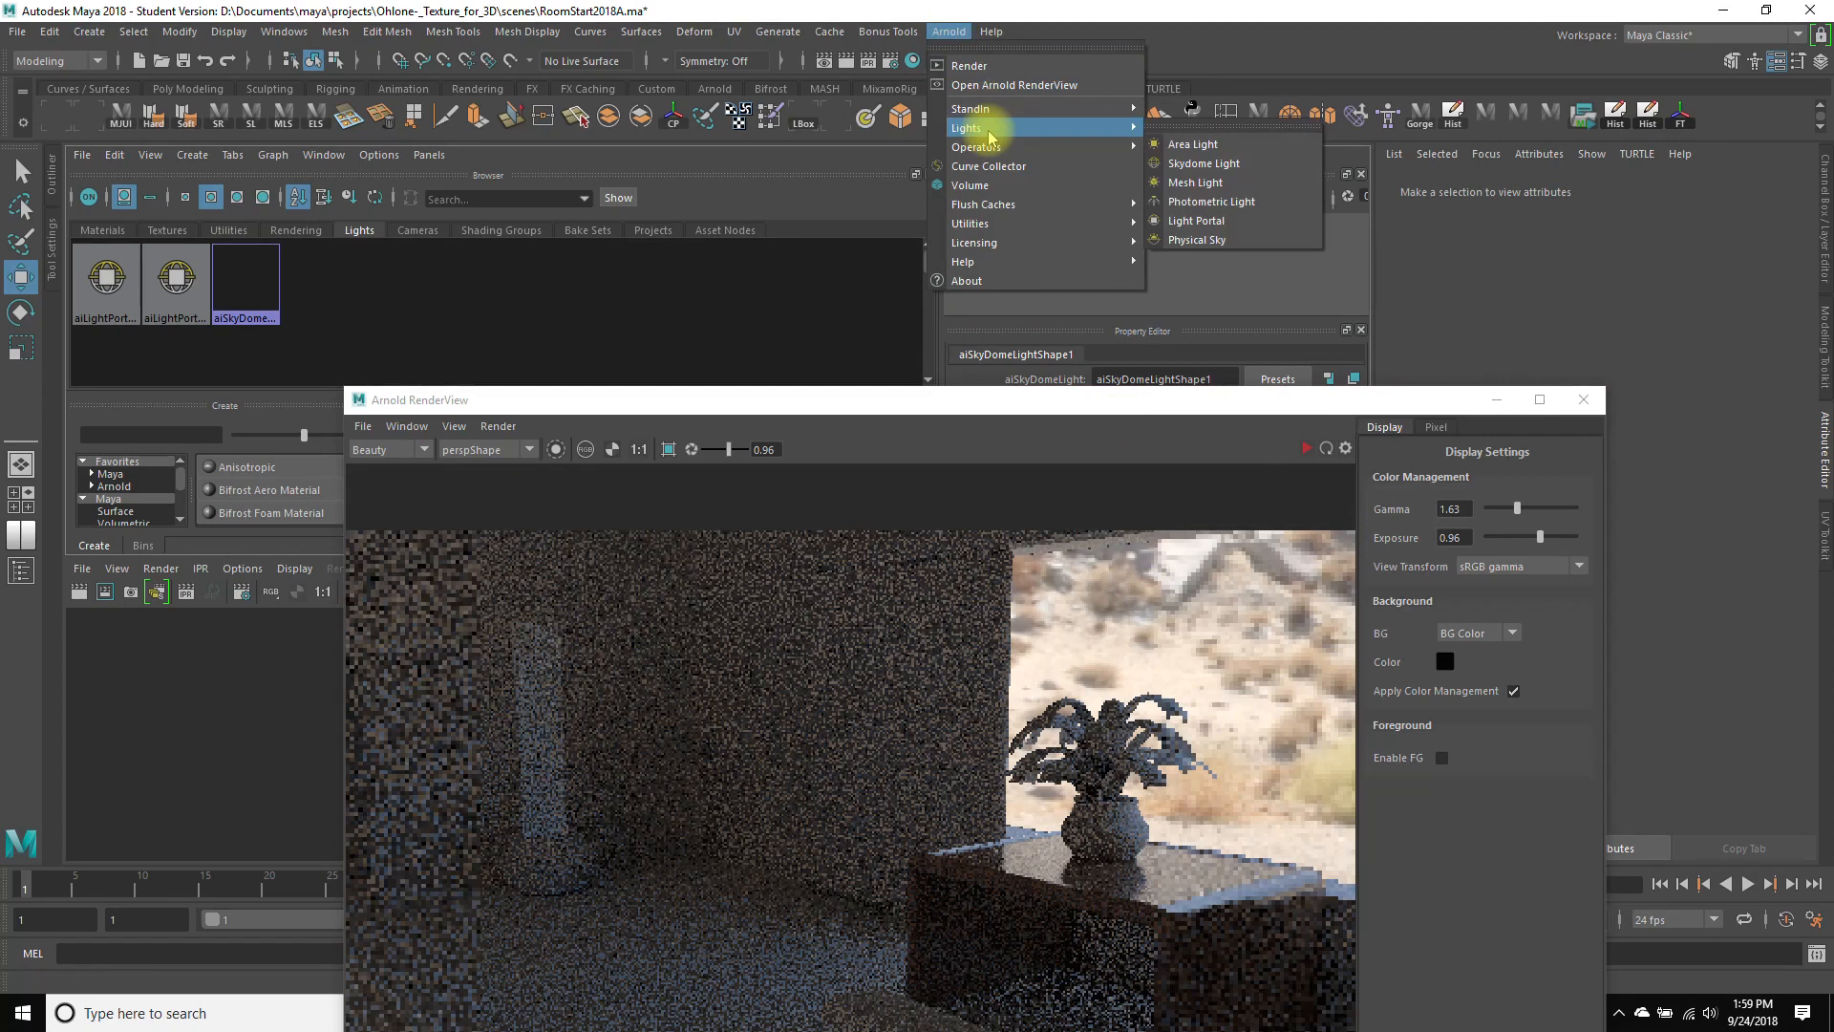
left_click(1194, 144)
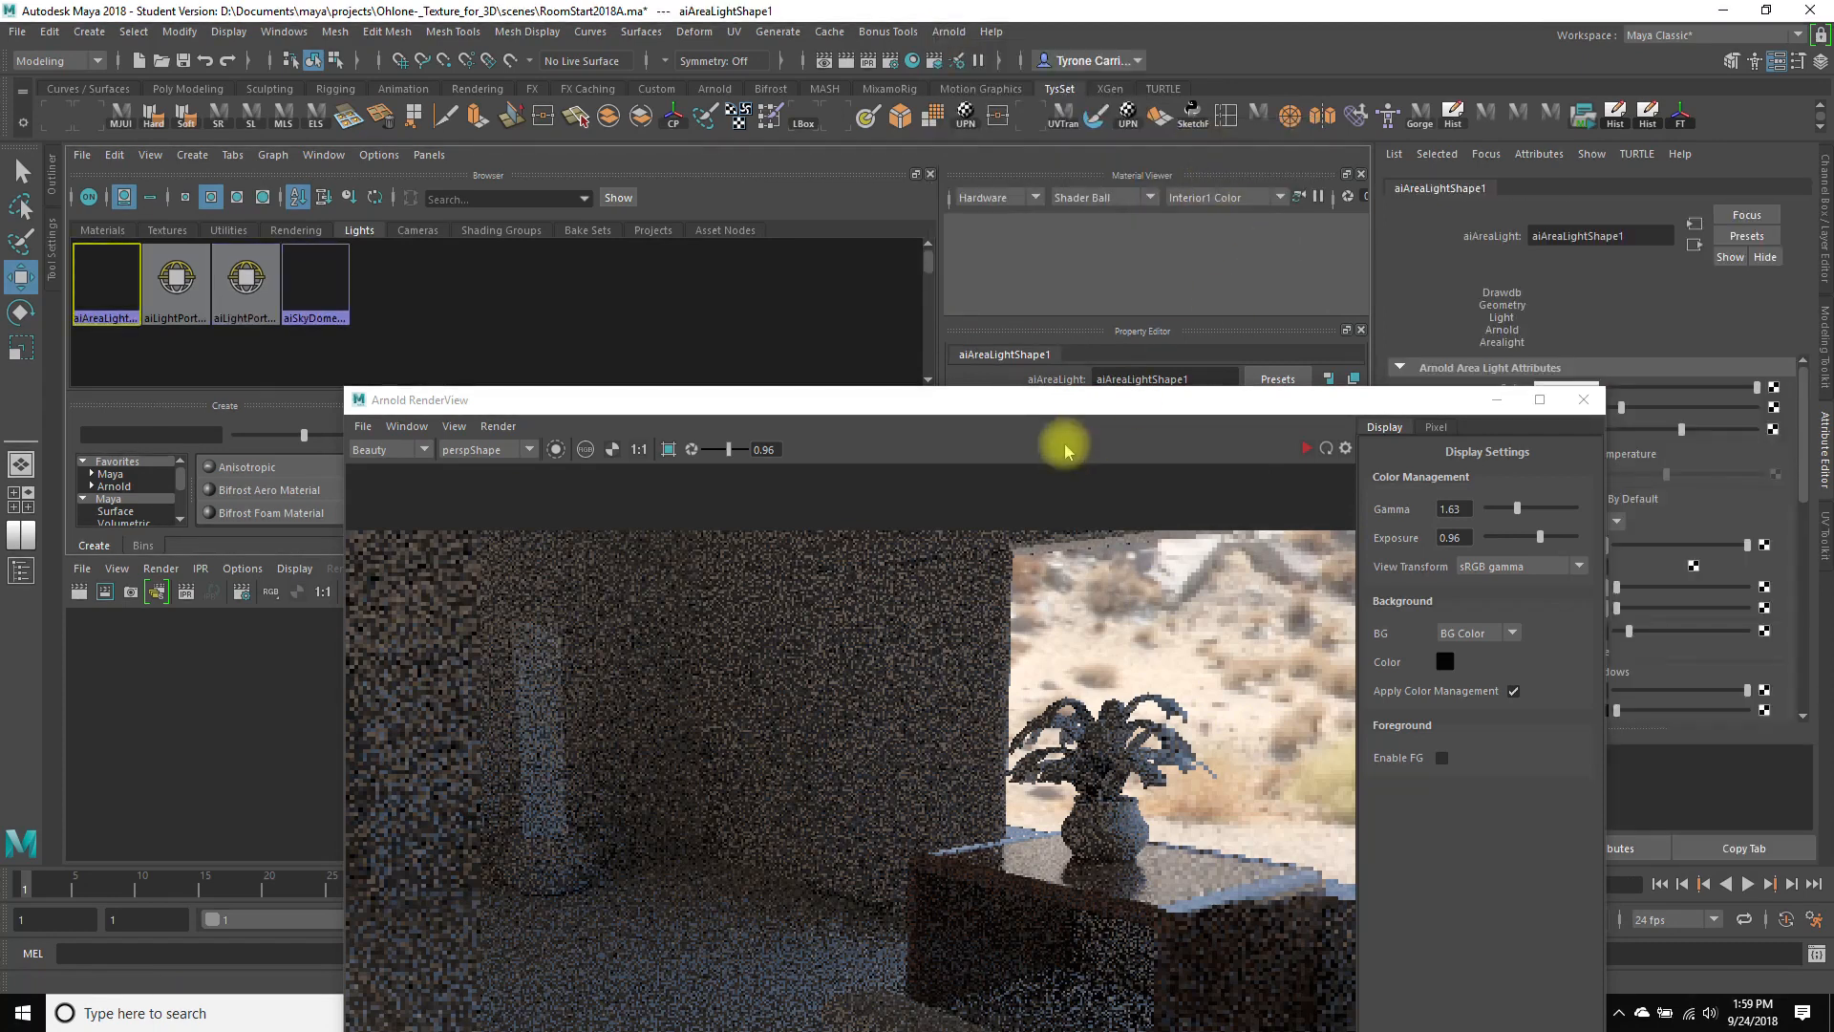
left_click_drag(1064, 415, 1350, 798)
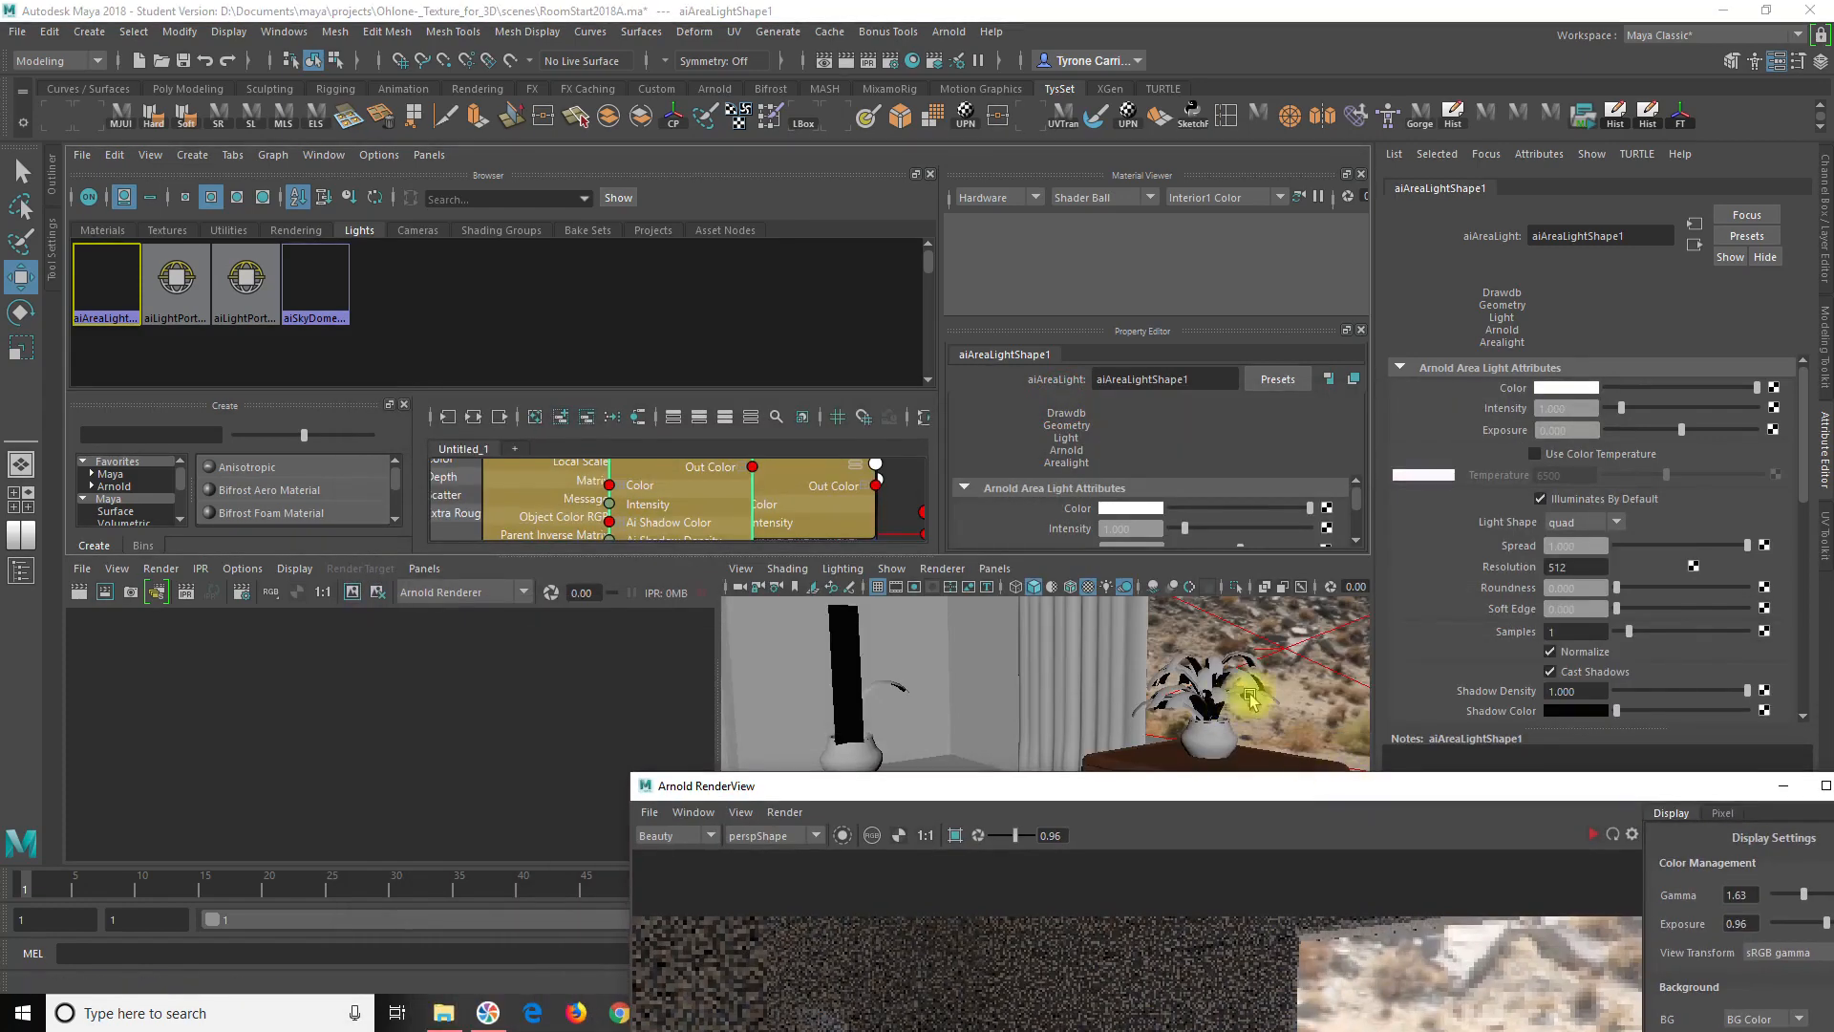
Maximise the perspective viewport and scale the new area light uniformly to about 97.
key("space")
left_click_drag(958, 701, 263, 576, "alt")
right_click_drag(230, 686, 865, 506, "alt")
left_click_drag(865, 506, 1003, 533, "alt")
key("e")
key("r")
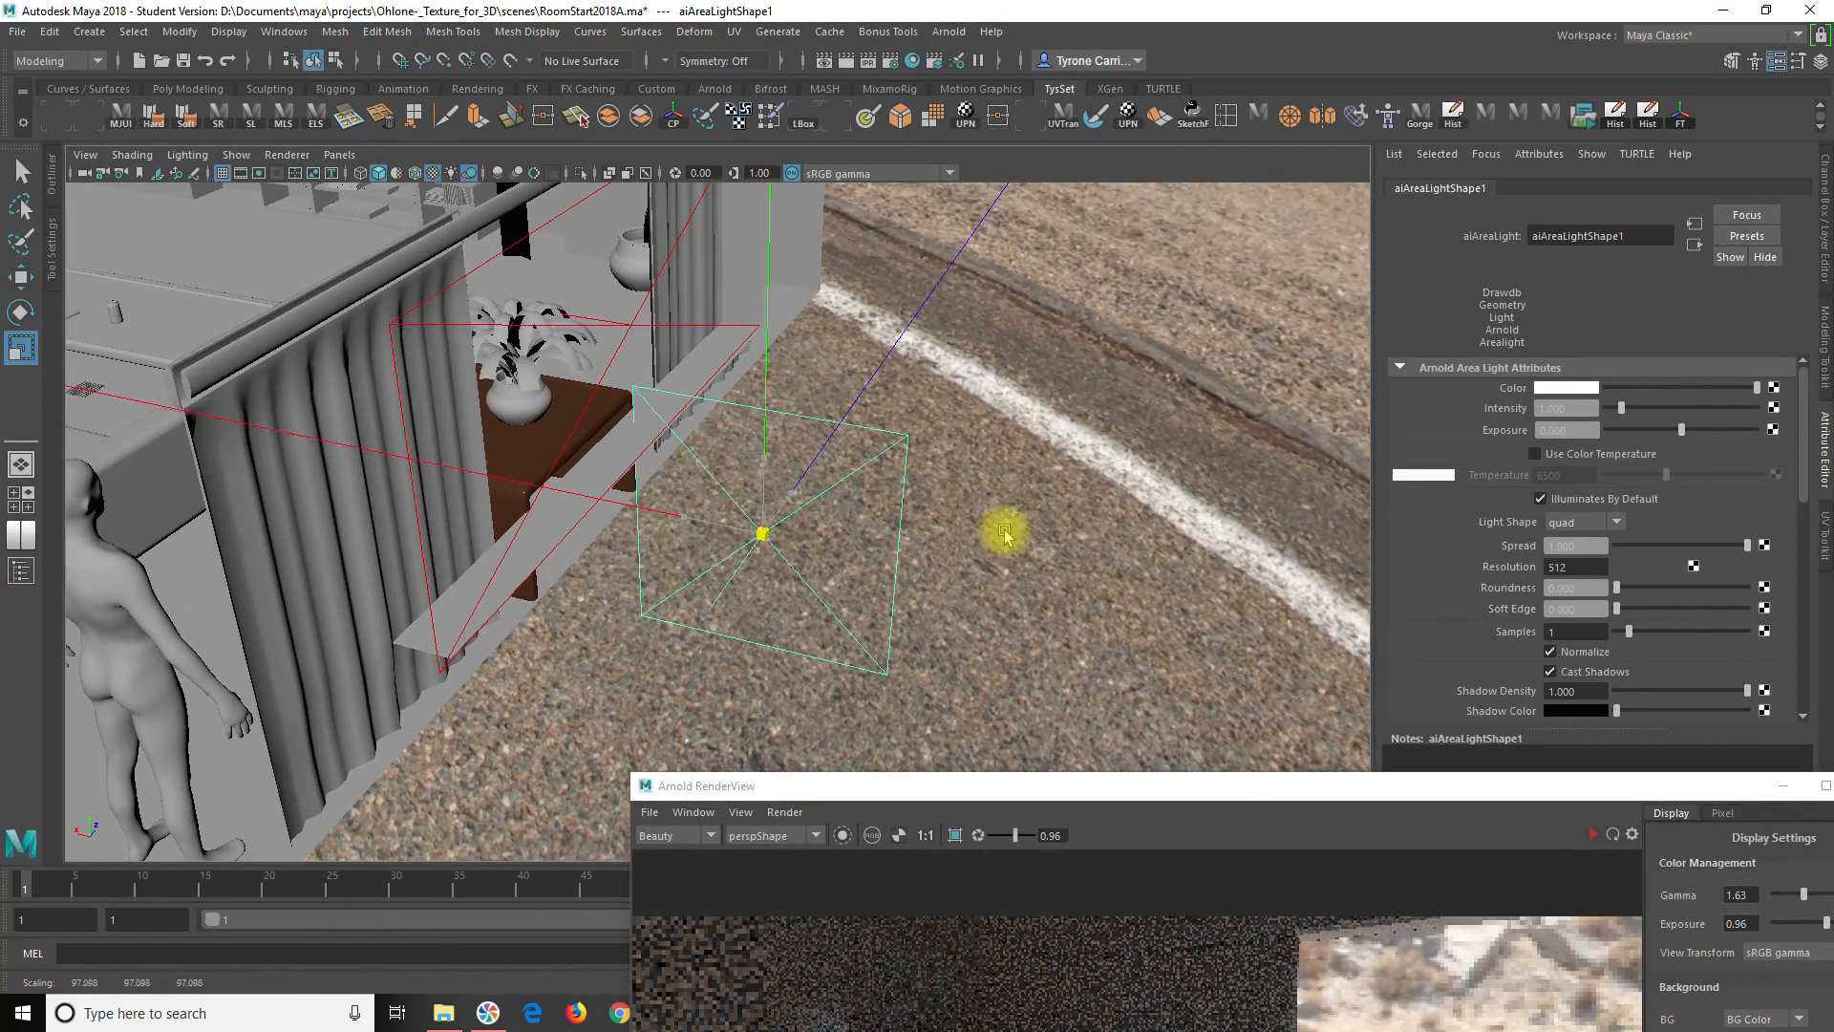
Rotate the area light towards the room and move it up beside the curtained window.
key("w")
key("e")
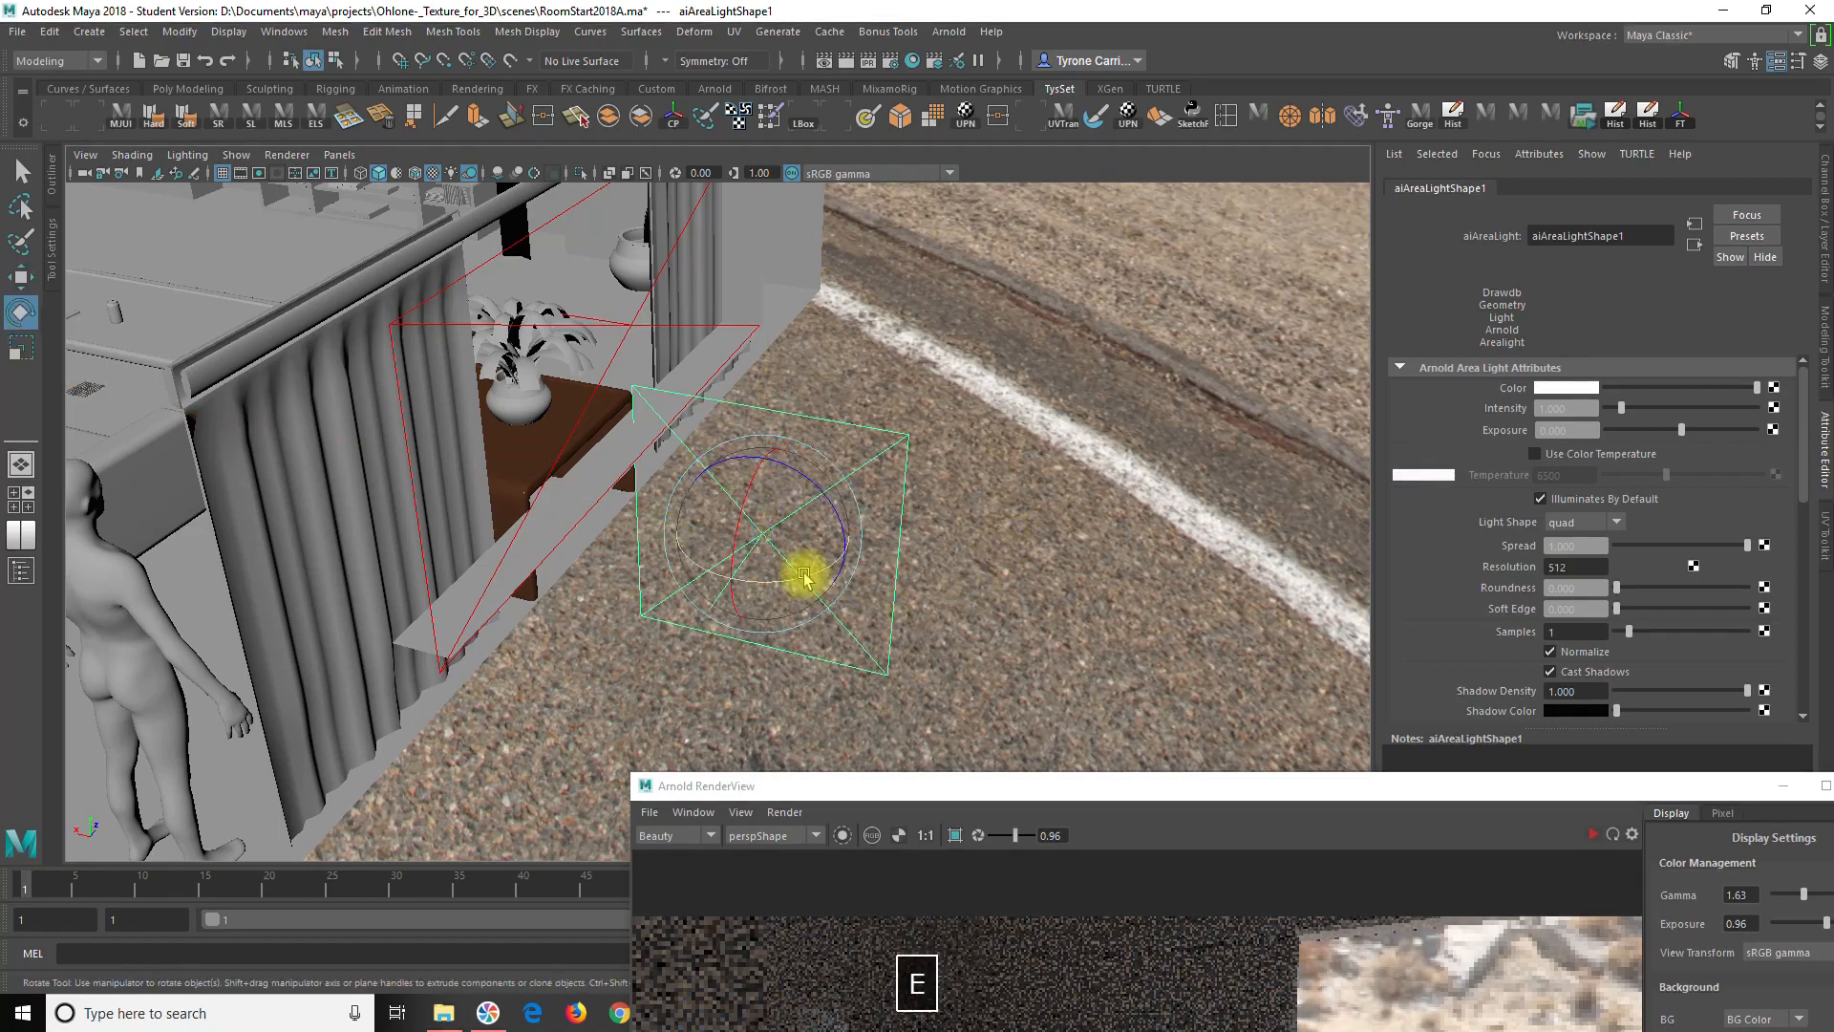
left_click_drag(803, 579, 708, 593)
left_click_drag(908, 569, 610, 598, "alt")
key("w")
left_click_drag(666, 668, 811, 422)
Stretch the area light to a scale of about 189 wide and 165 high.
key("r")
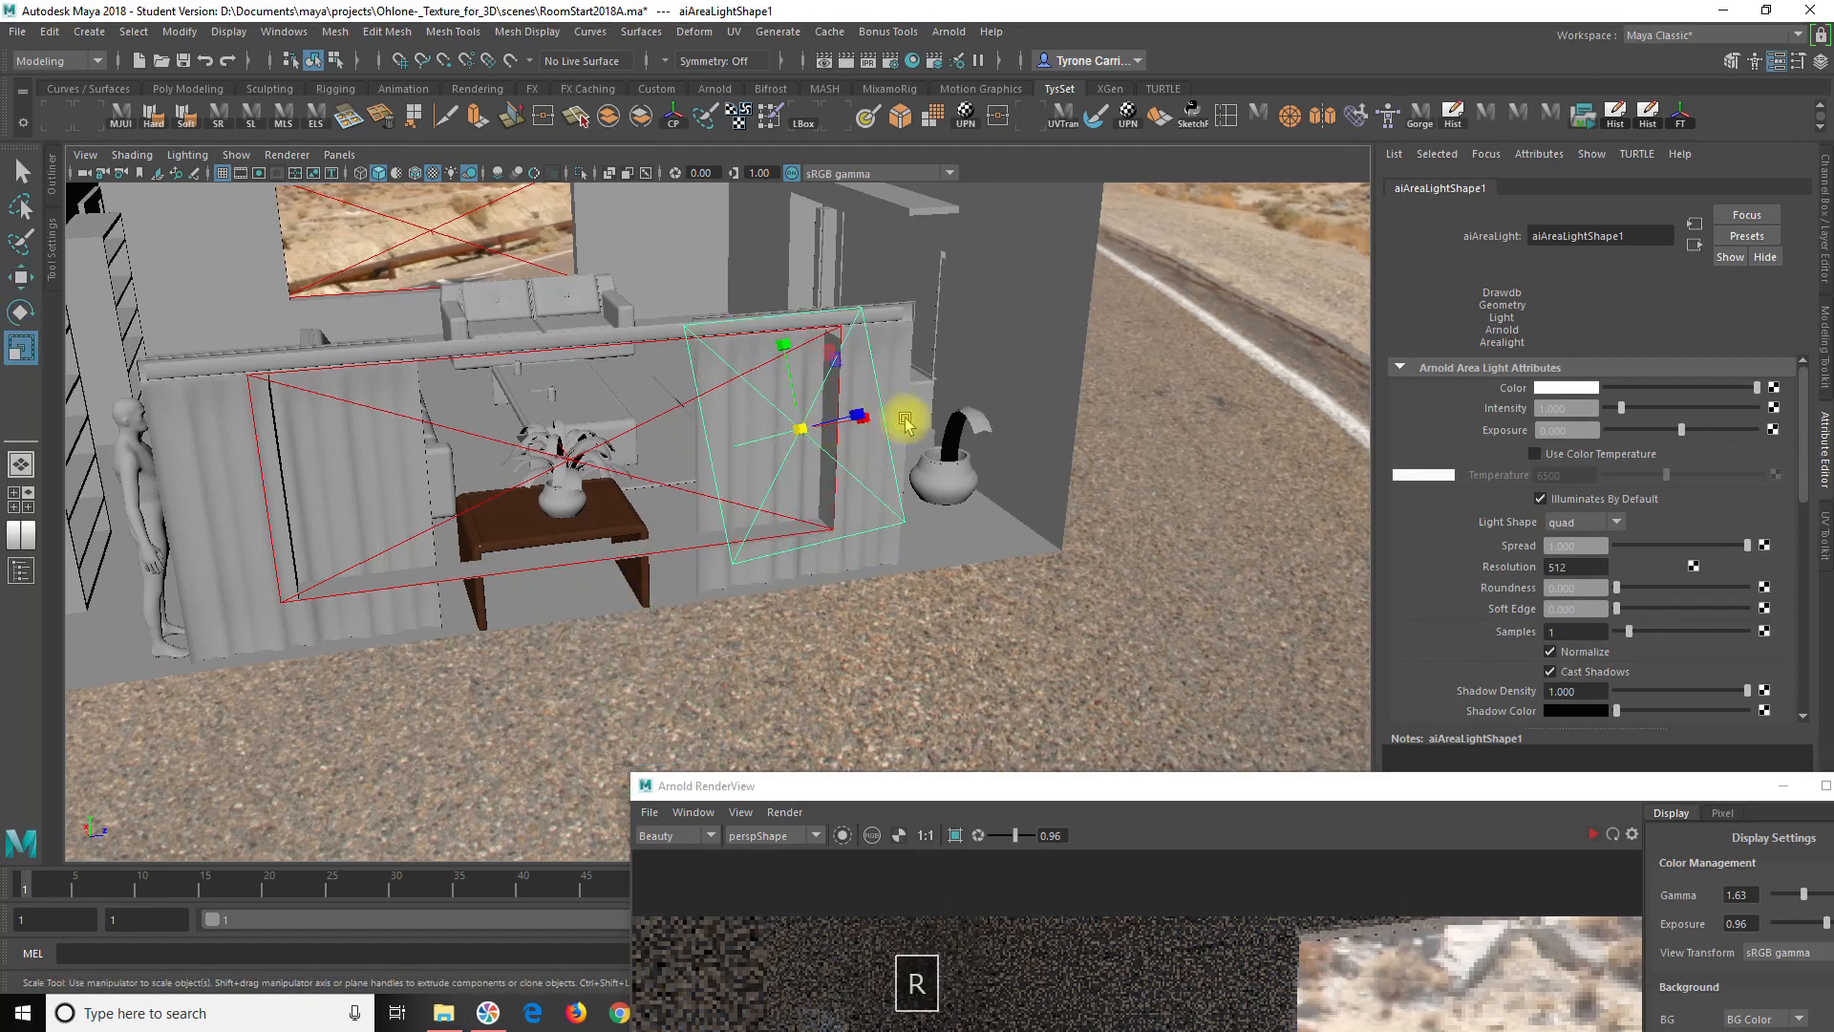
left_click_drag(1045, 474, 1108, 457, "alt")
left_click_drag(951, 373, 967, 316)
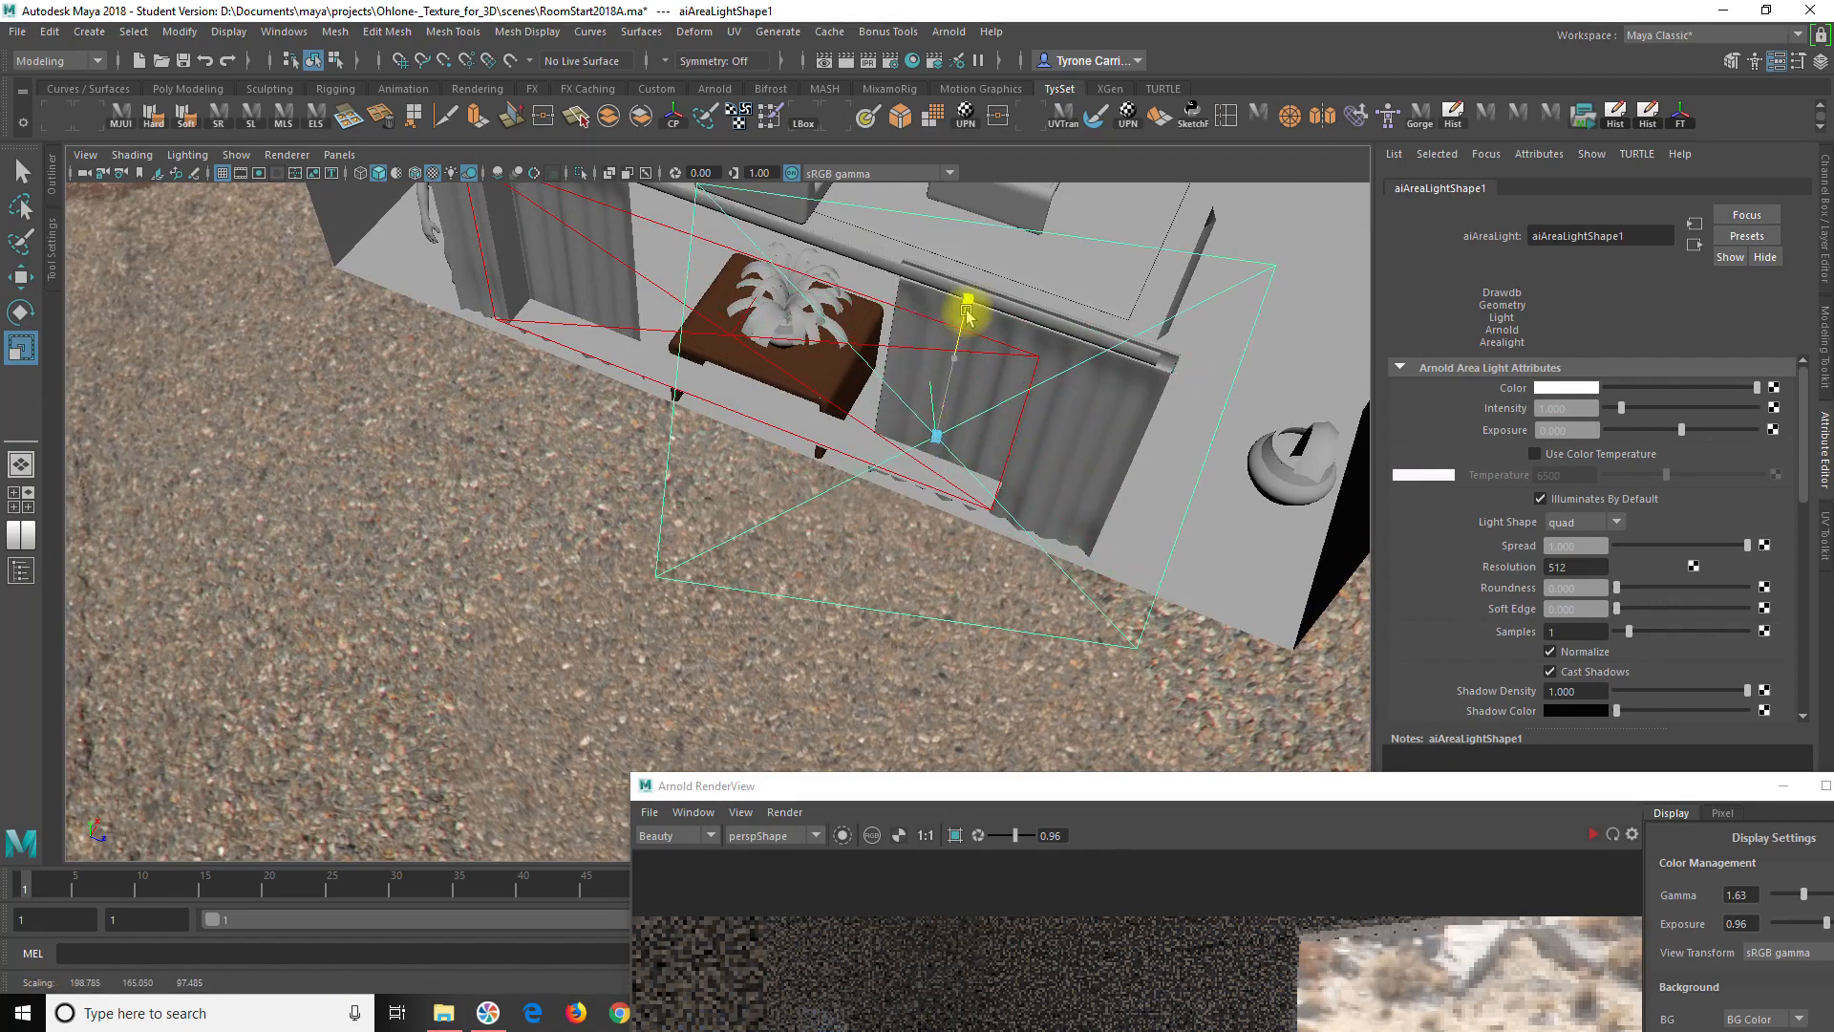
Move the area light across in front of the window and pull it outward, away from the wall.
key("w")
left_click_drag(1029, 469, 860, 473)
left_click_drag(823, 547, 1064, 430, "alt")
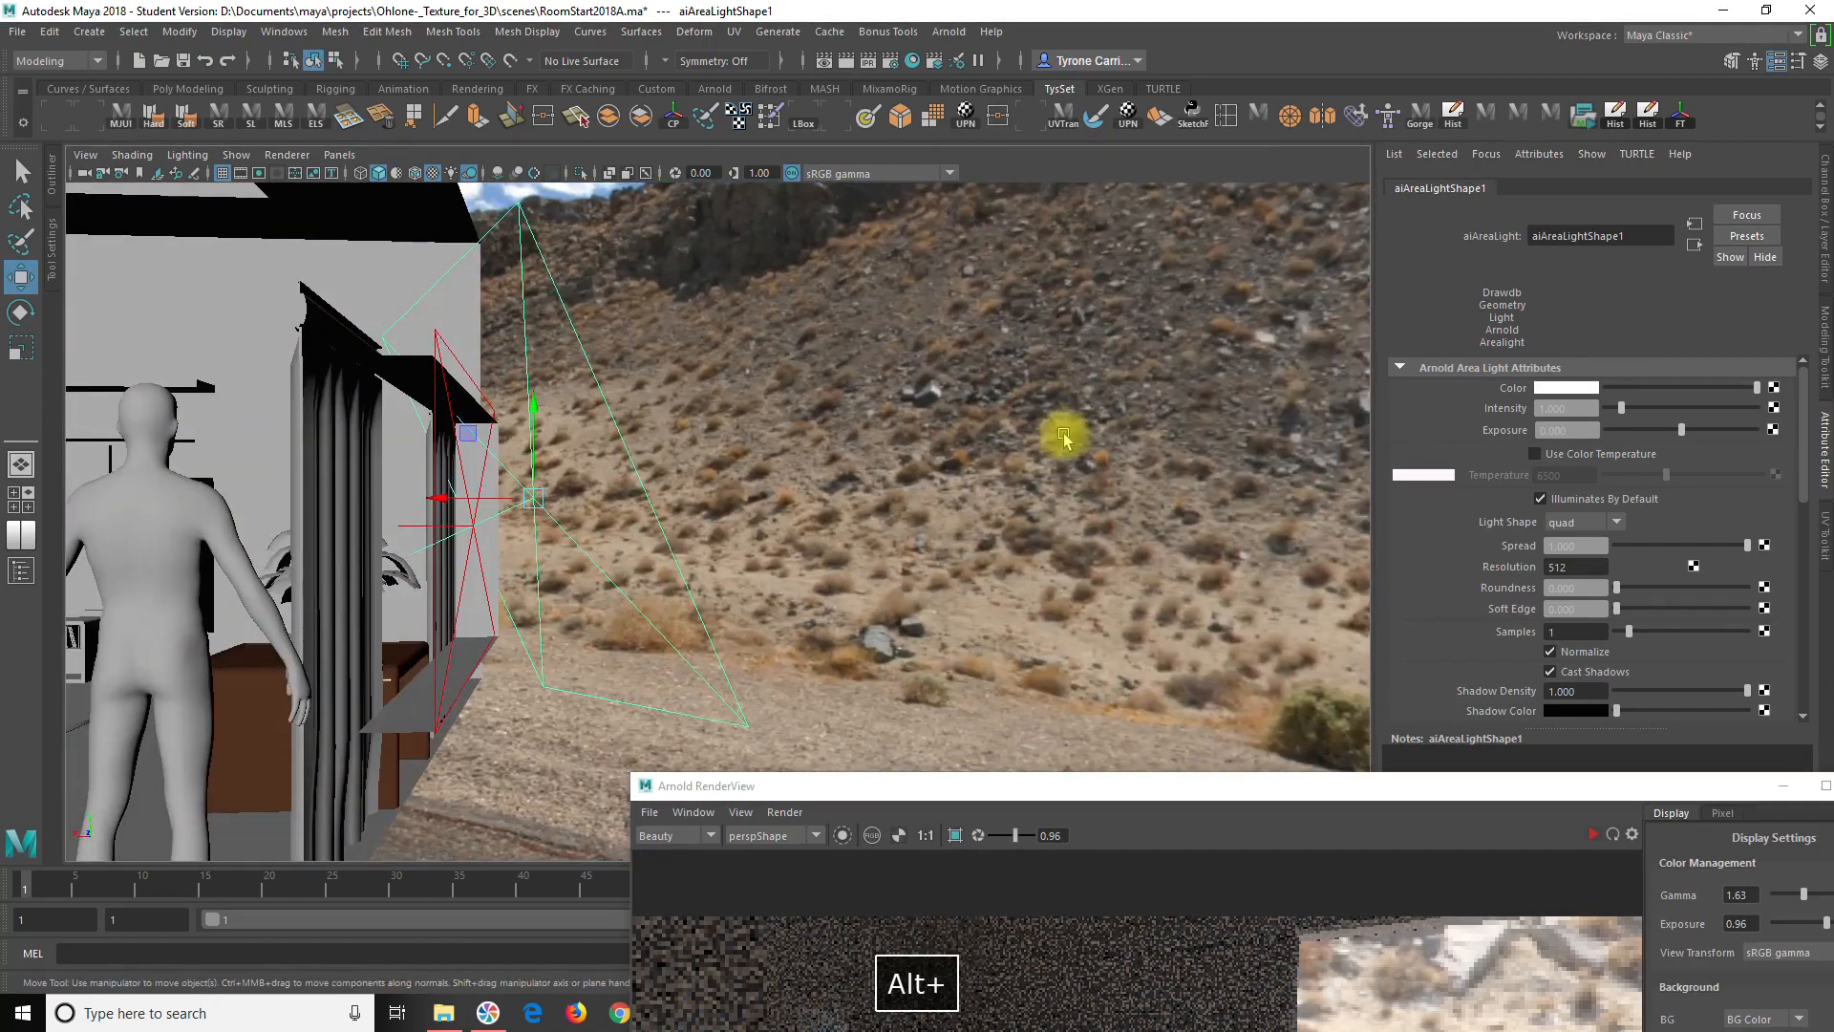
left_click_drag(447, 503, 599, 484)
left_click_drag(470, 463, 690, 550, "alt")
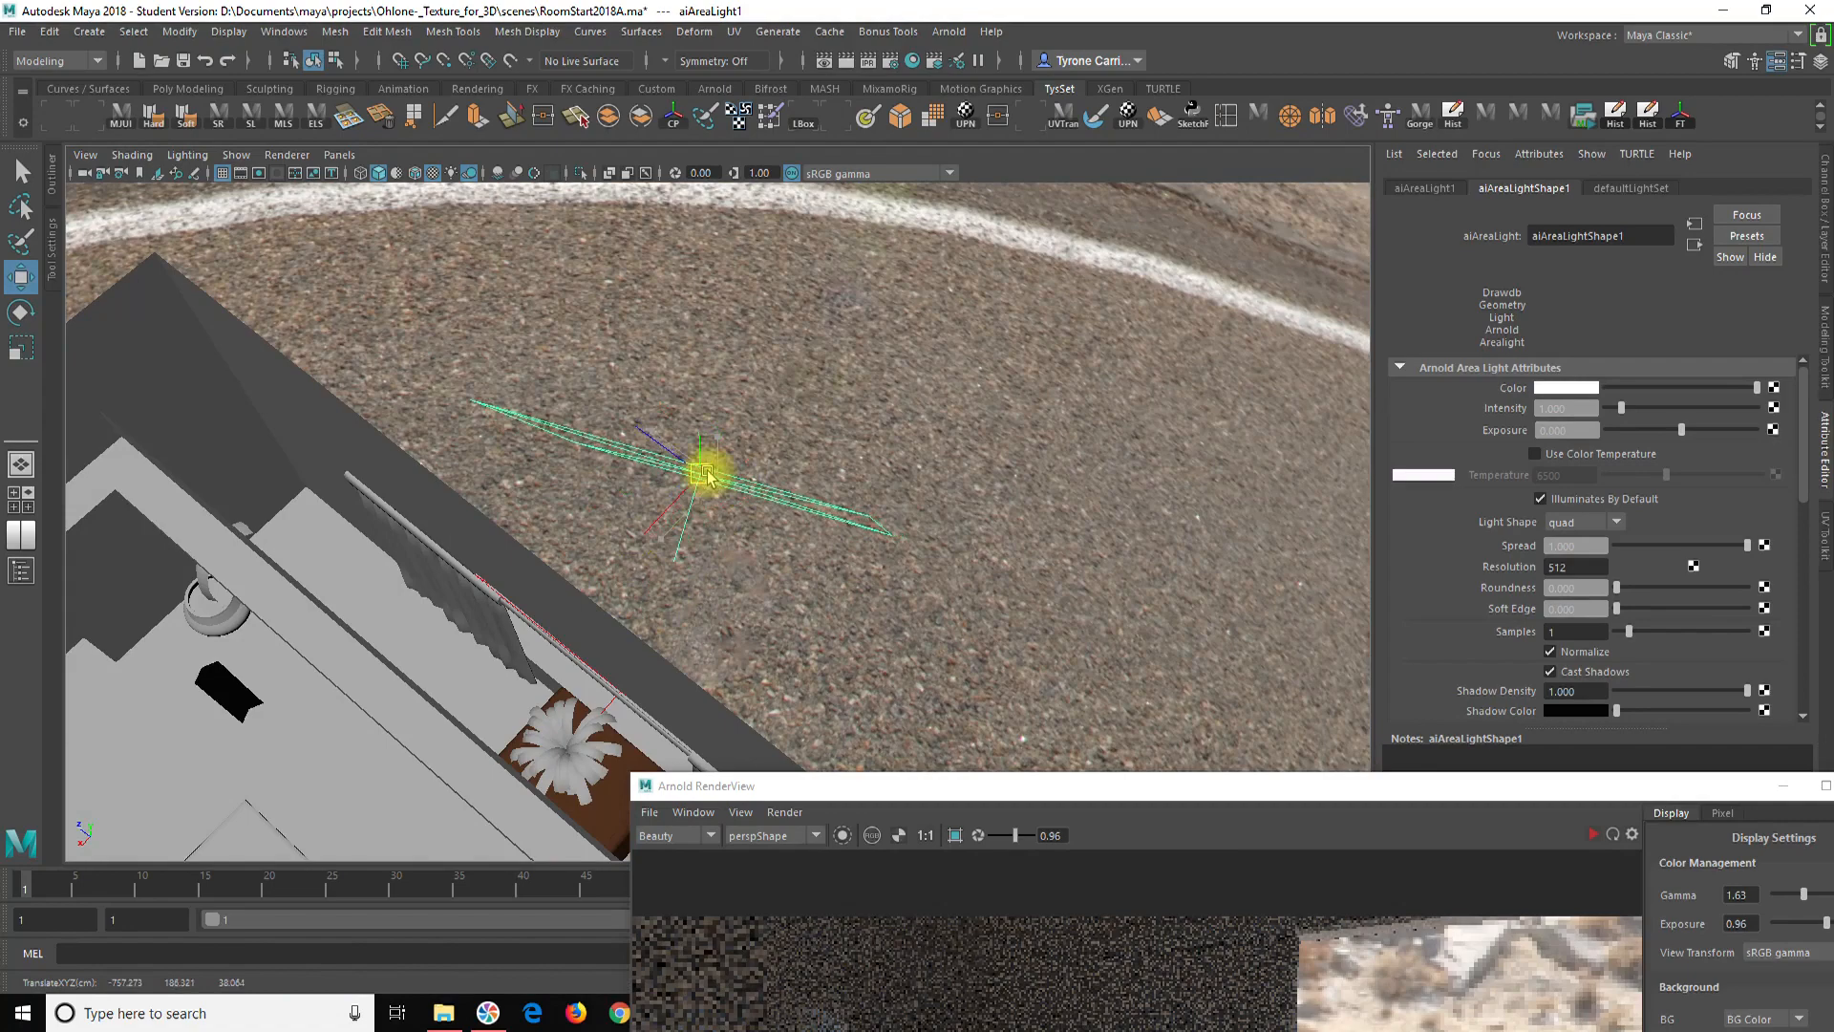
Raise the area light outside the window and frame the window and plant from inside the room.
left_click_drag(704, 602, 709, 516, "alt")
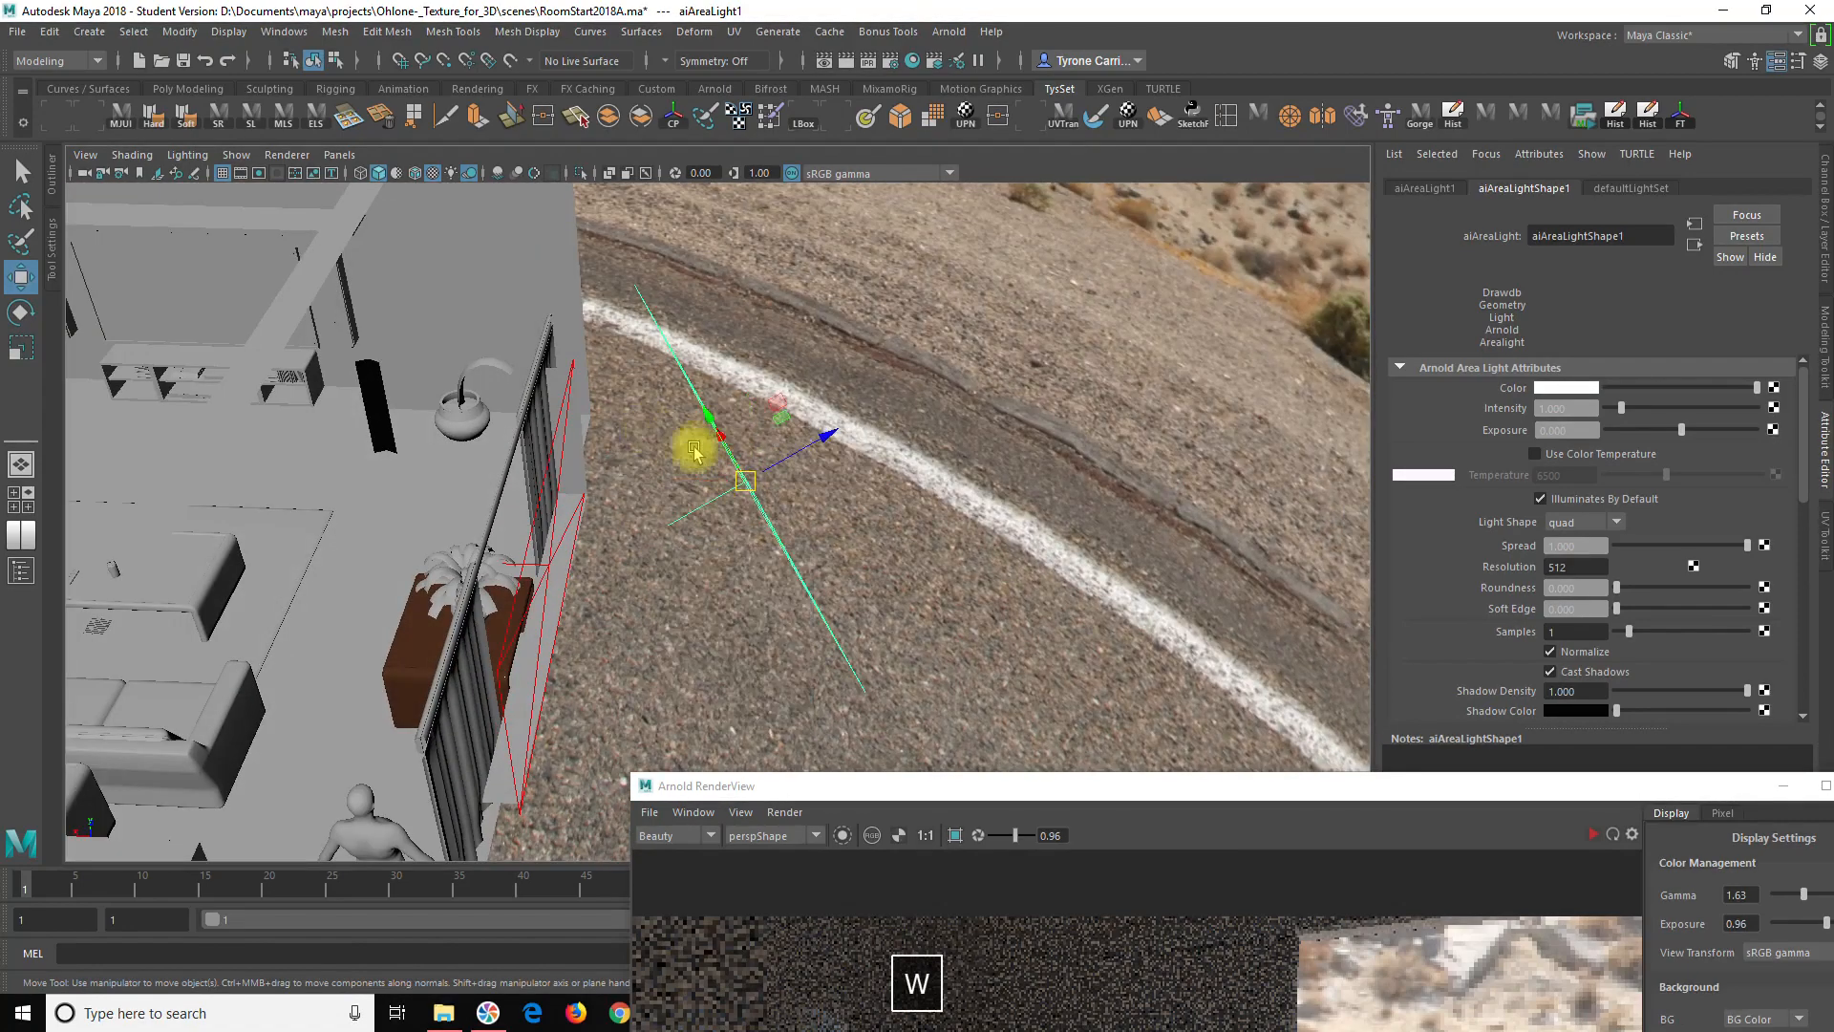
left_click_drag(707, 538, 826, 510, "alt")
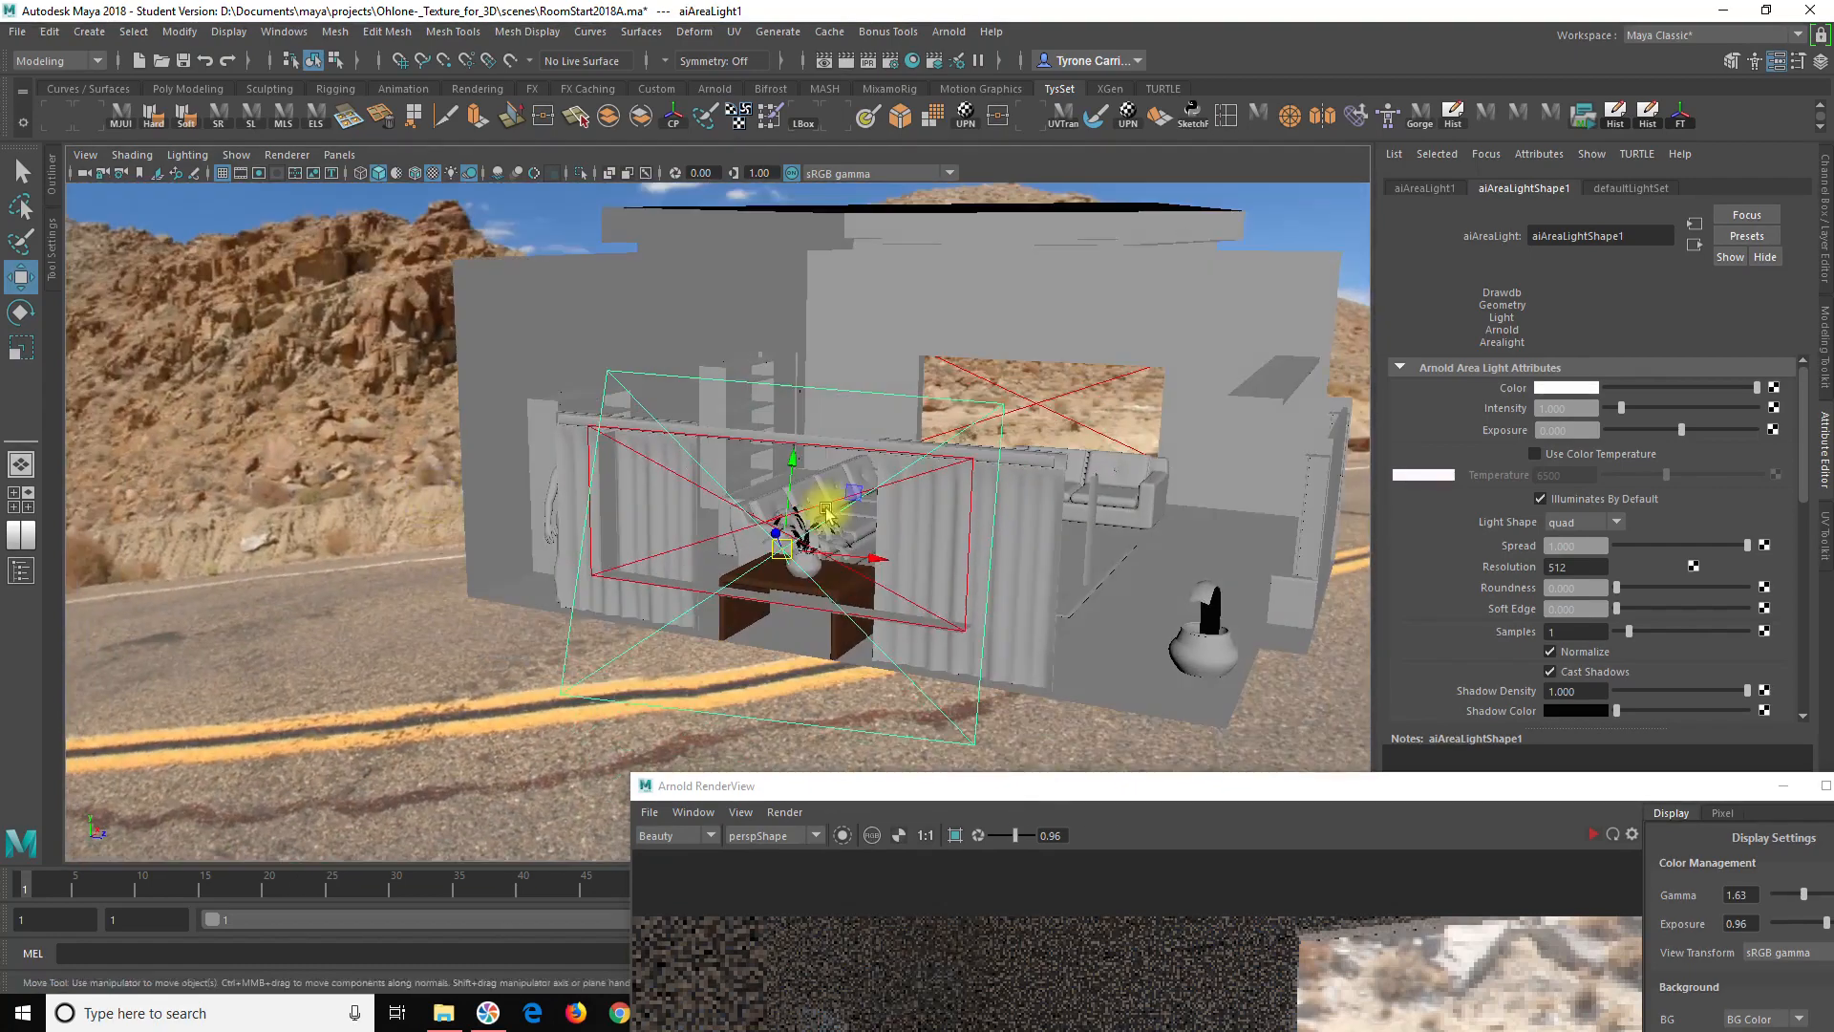
left_click_drag(900, 564, 371, 564, "alt")
left_click_drag(710, 516, 778, 406, "alt")
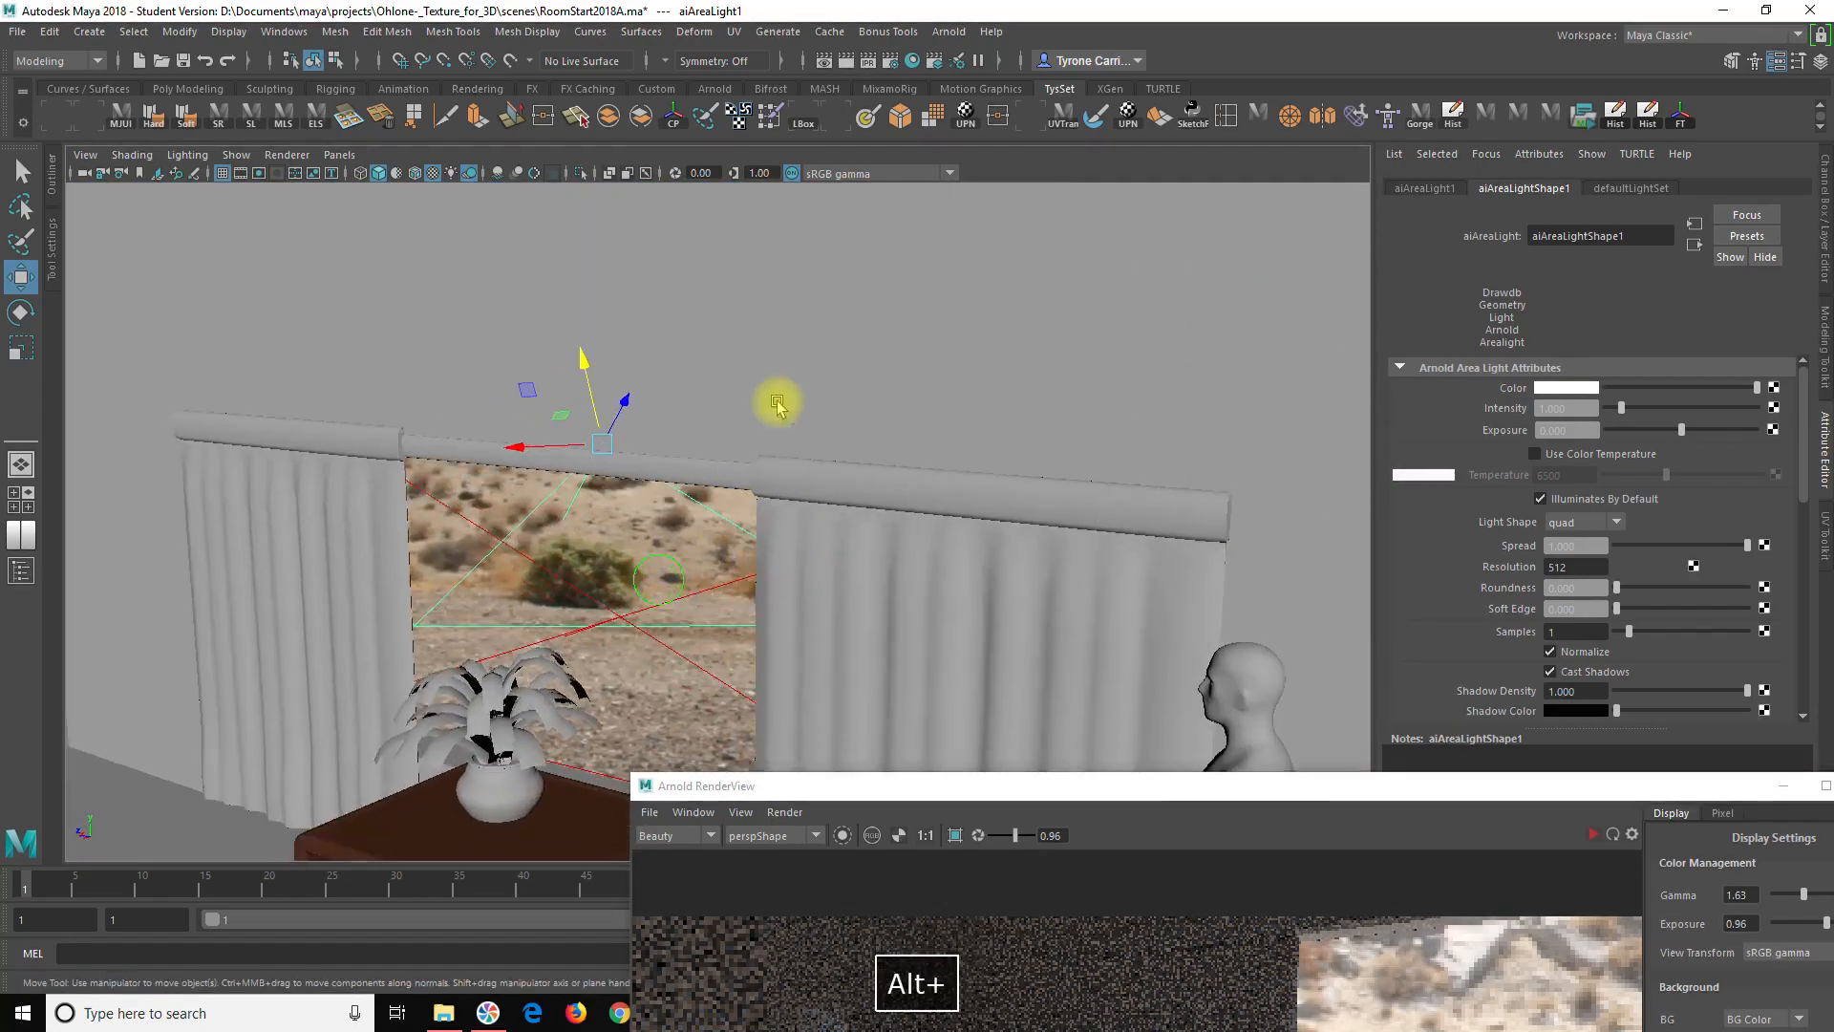
left_click_drag(622, 694, 917, 573, "alt")
middle_click_drag(902, 580, 902, 578, "alt")
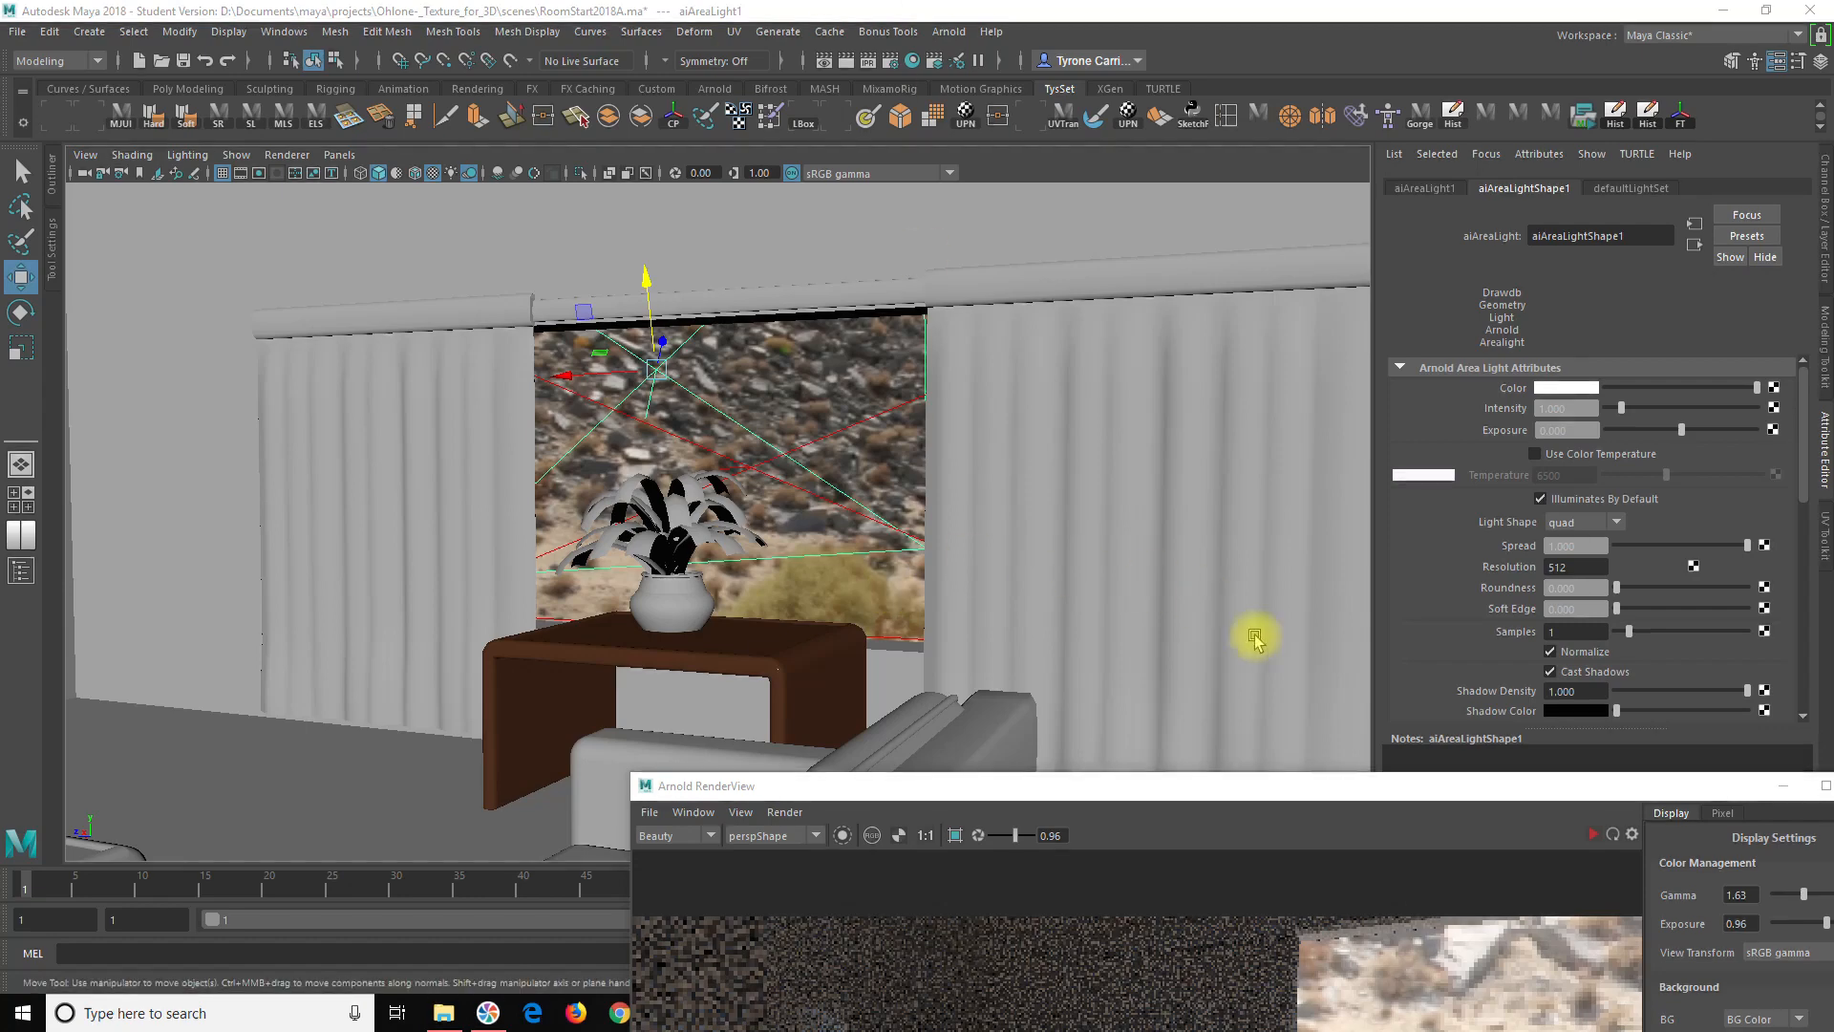
Bring the render view back, restart the live render of the new view and store a snapshot.
left_click_drag(1305, 792, 789, 214)
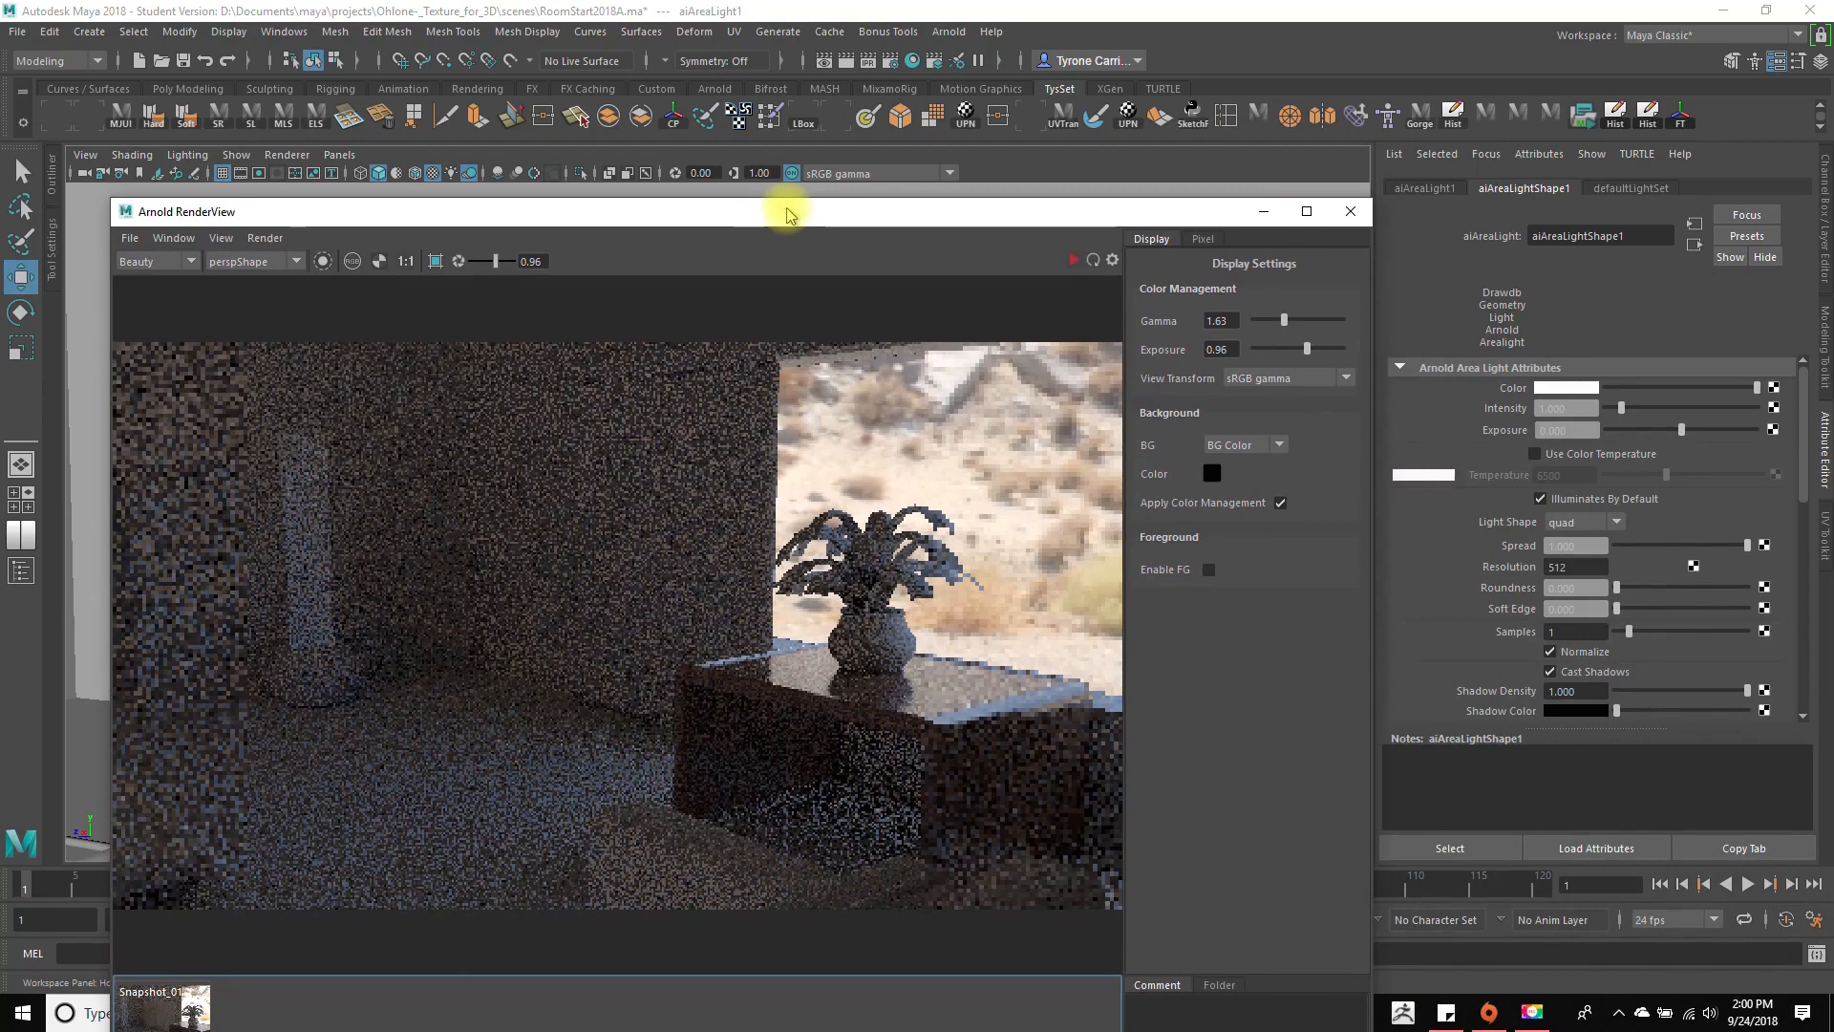
left_click(1074, 260)
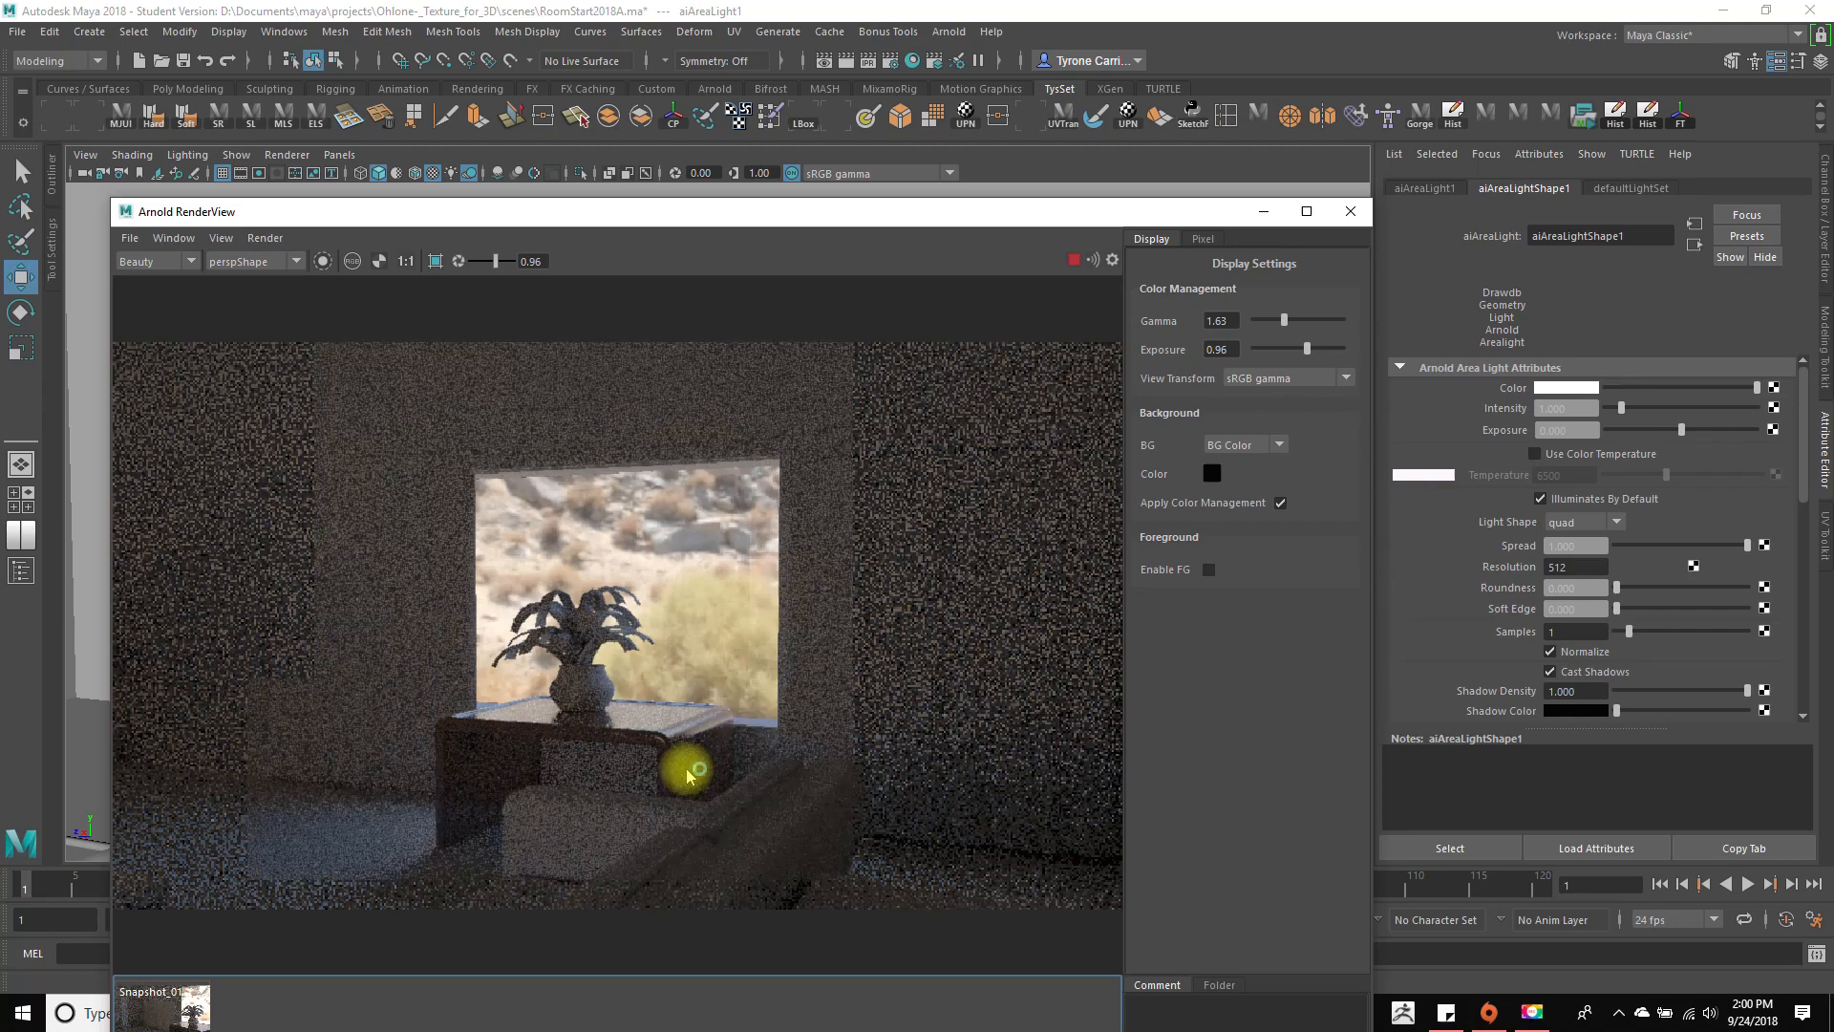
left_click_drag(770, 214, 721, 164)
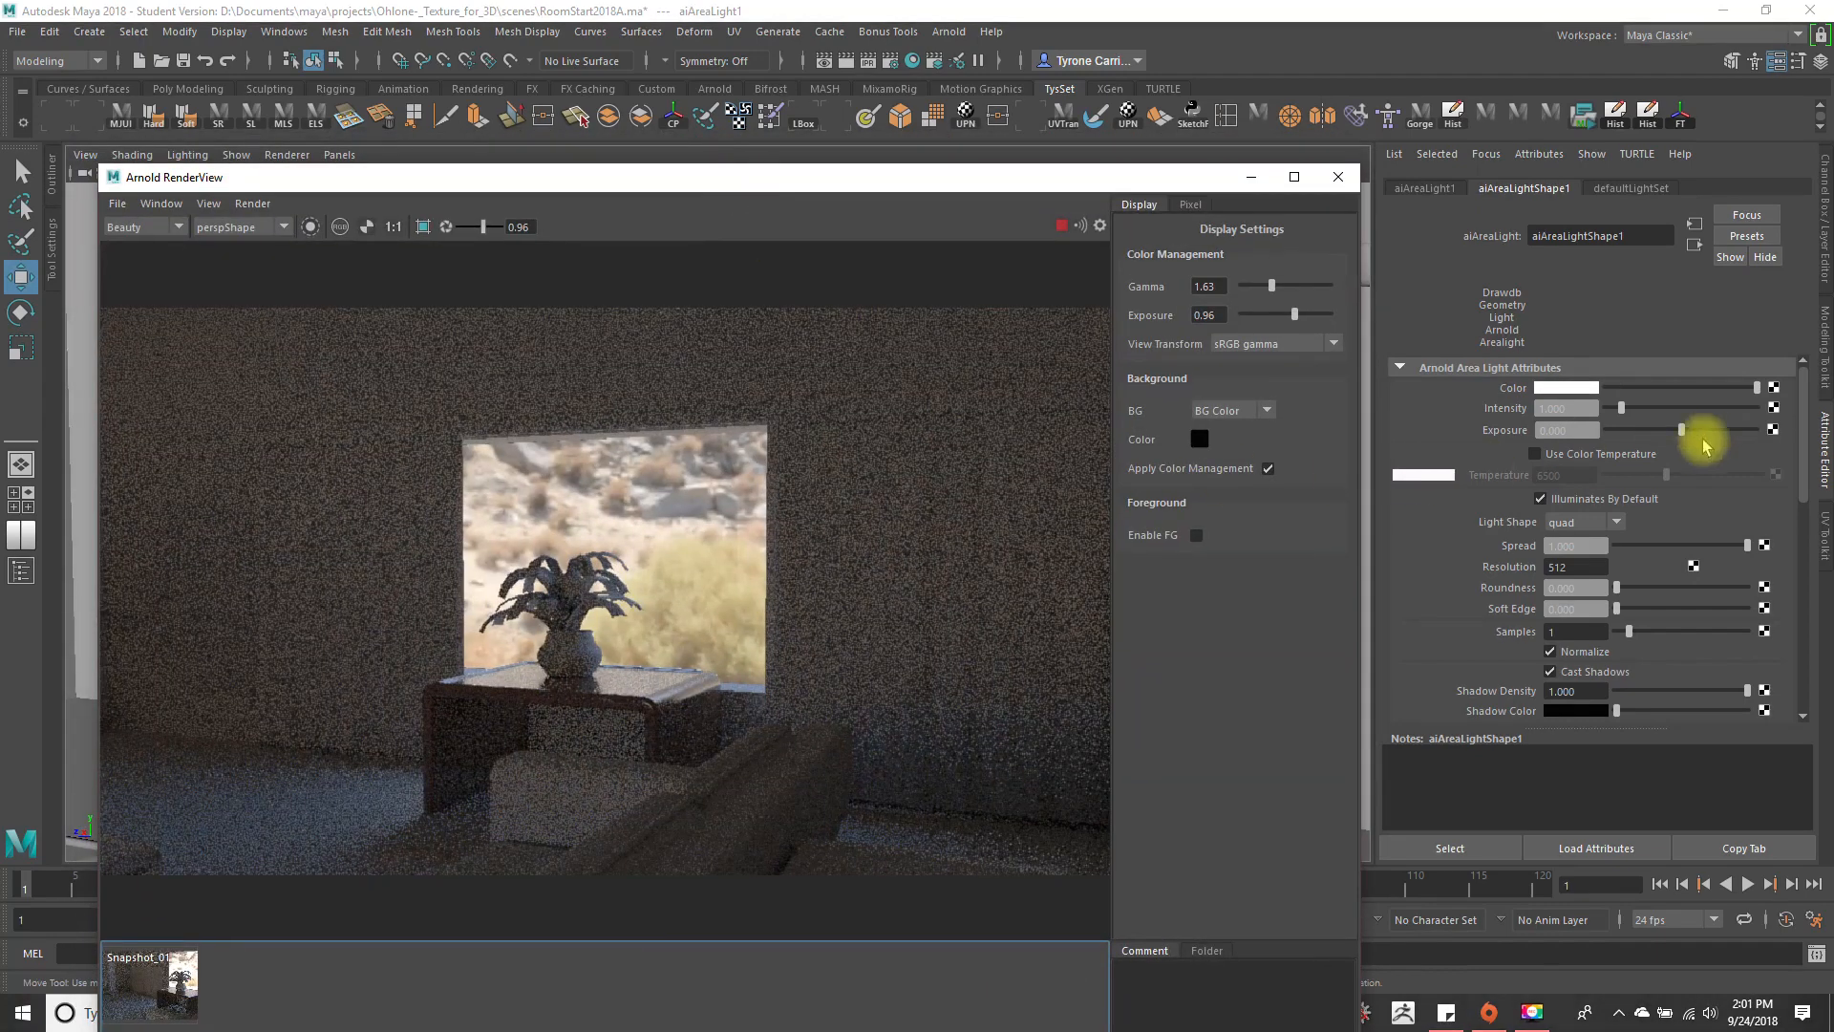
left_click(1589, 428)
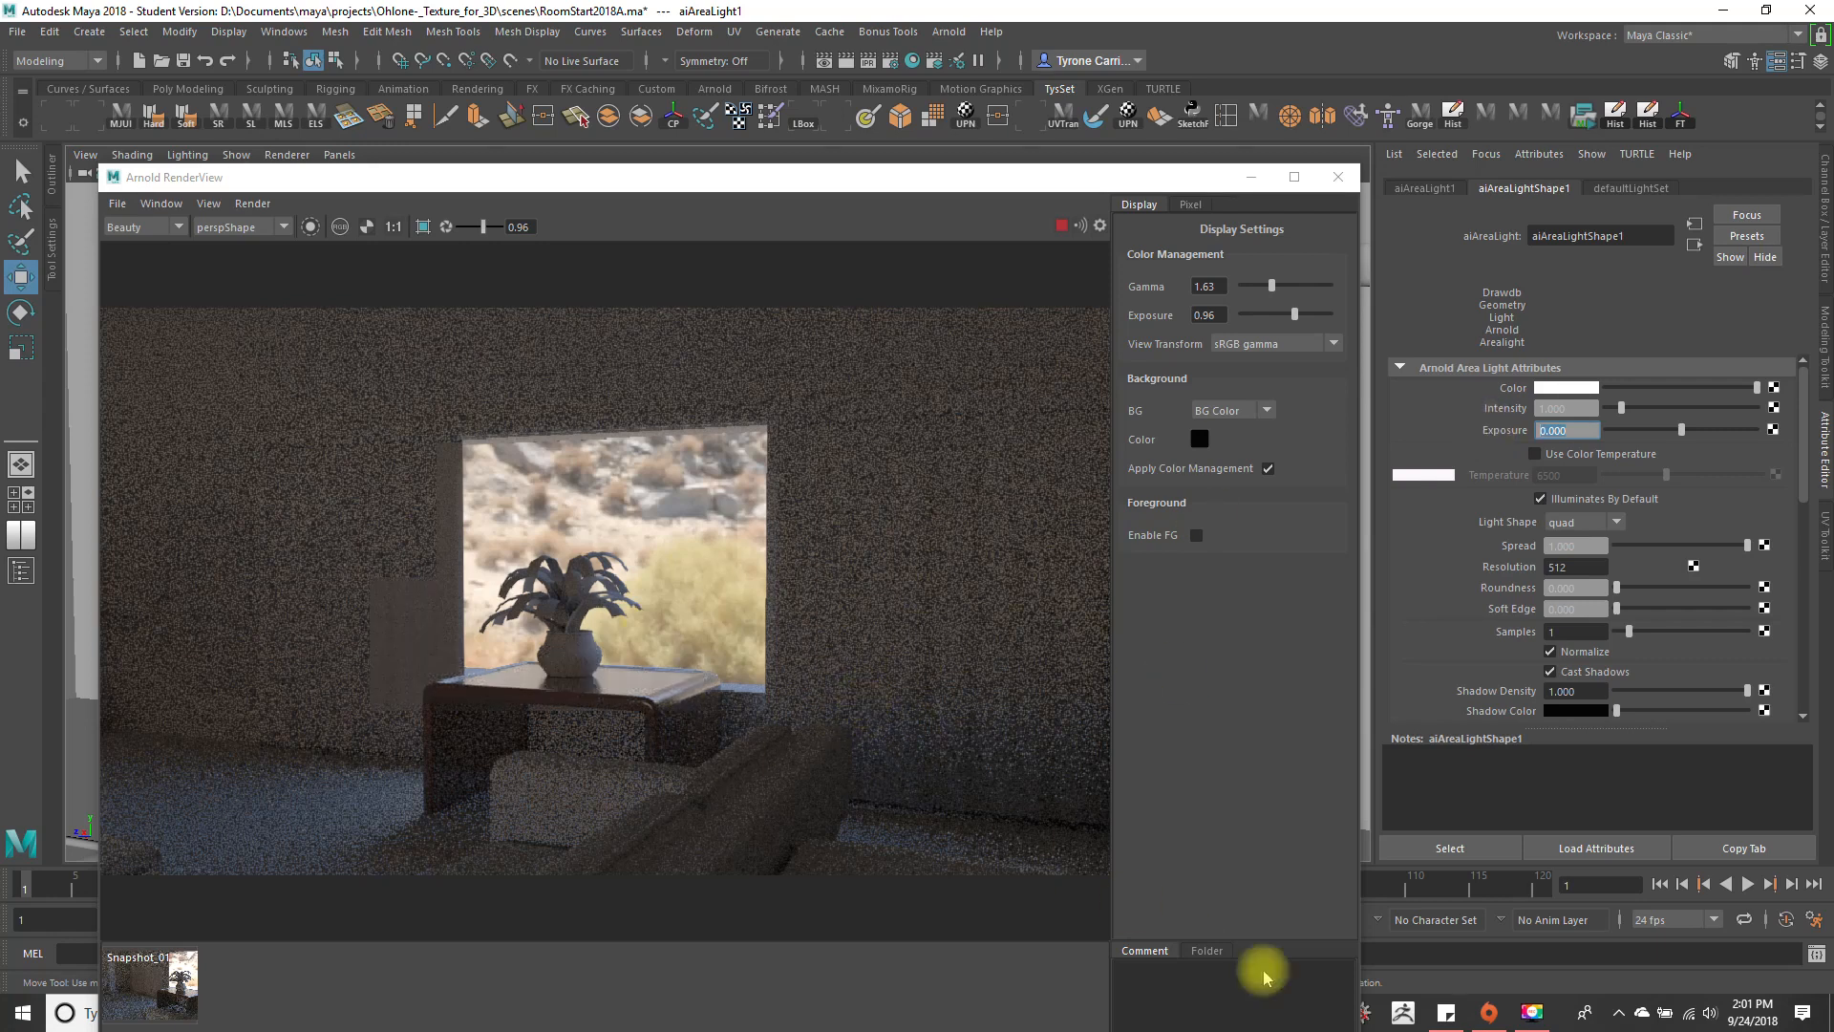
left_click_drag(963, 194, 925, 107)
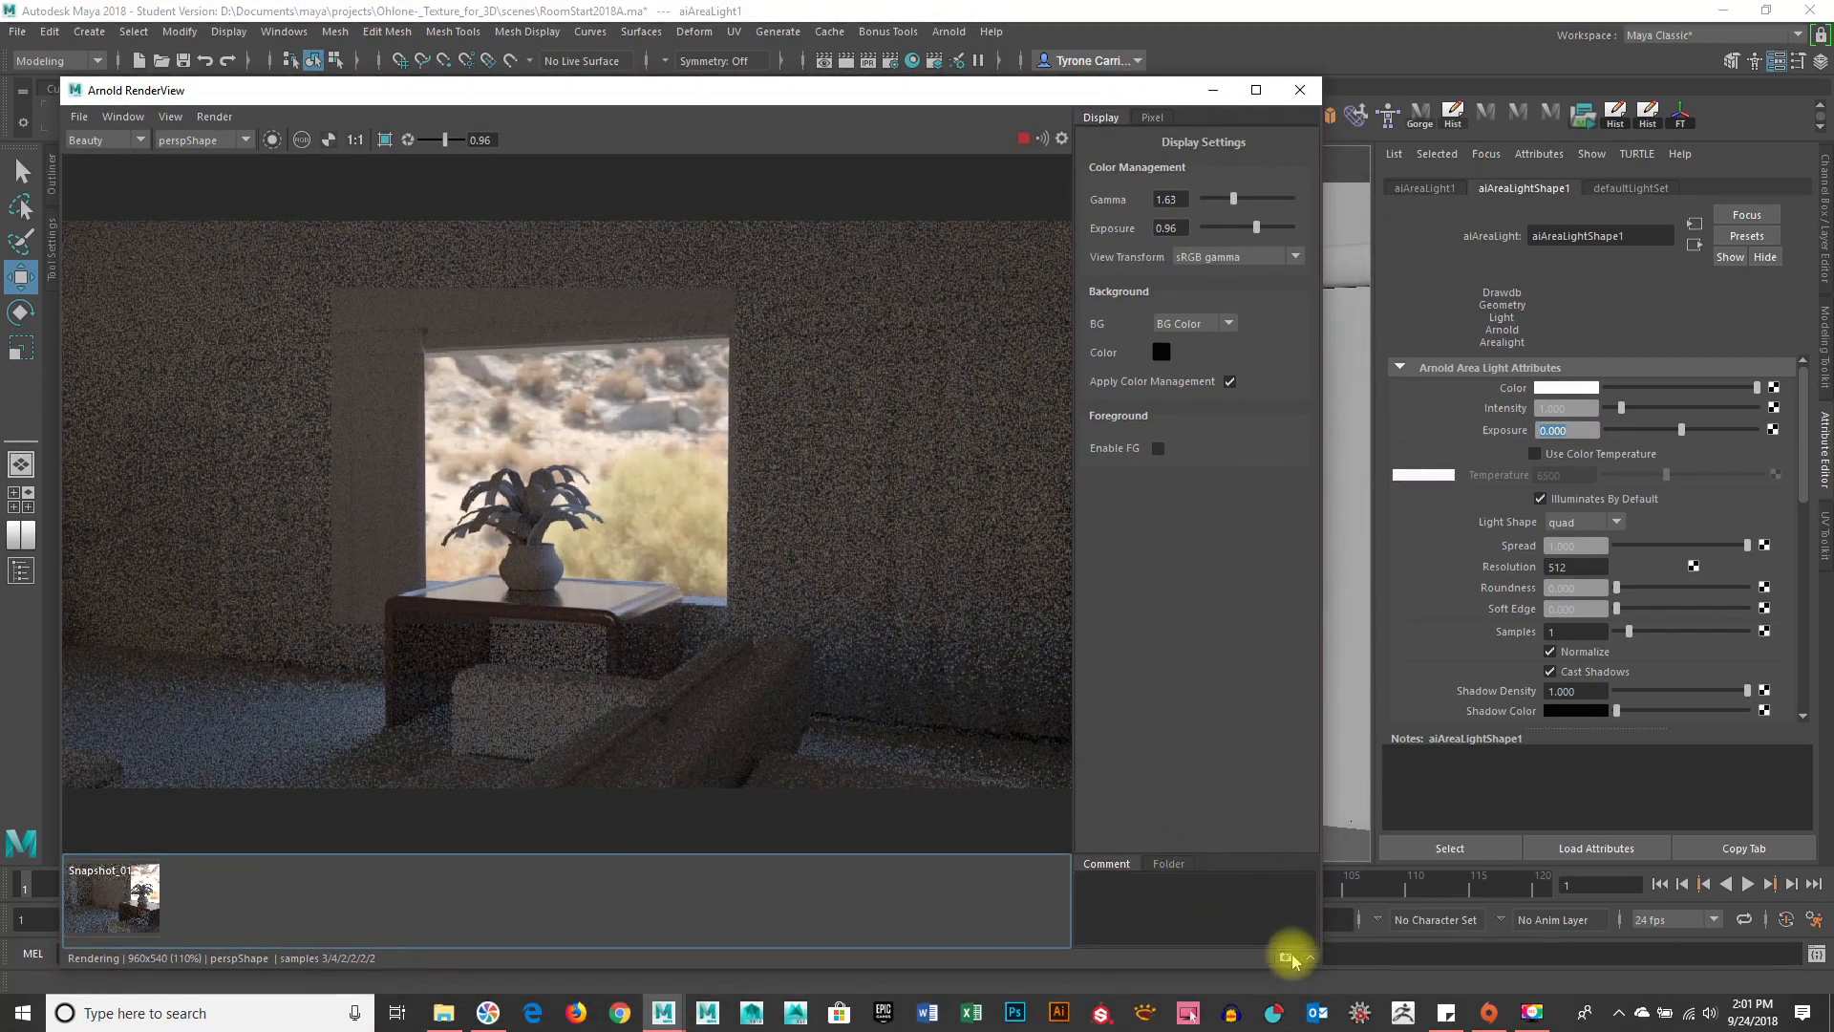
Set the area light's exposure to 15 after trying 5 and 10, and frame the plant on the table more closely.
left_click(1587, 429)
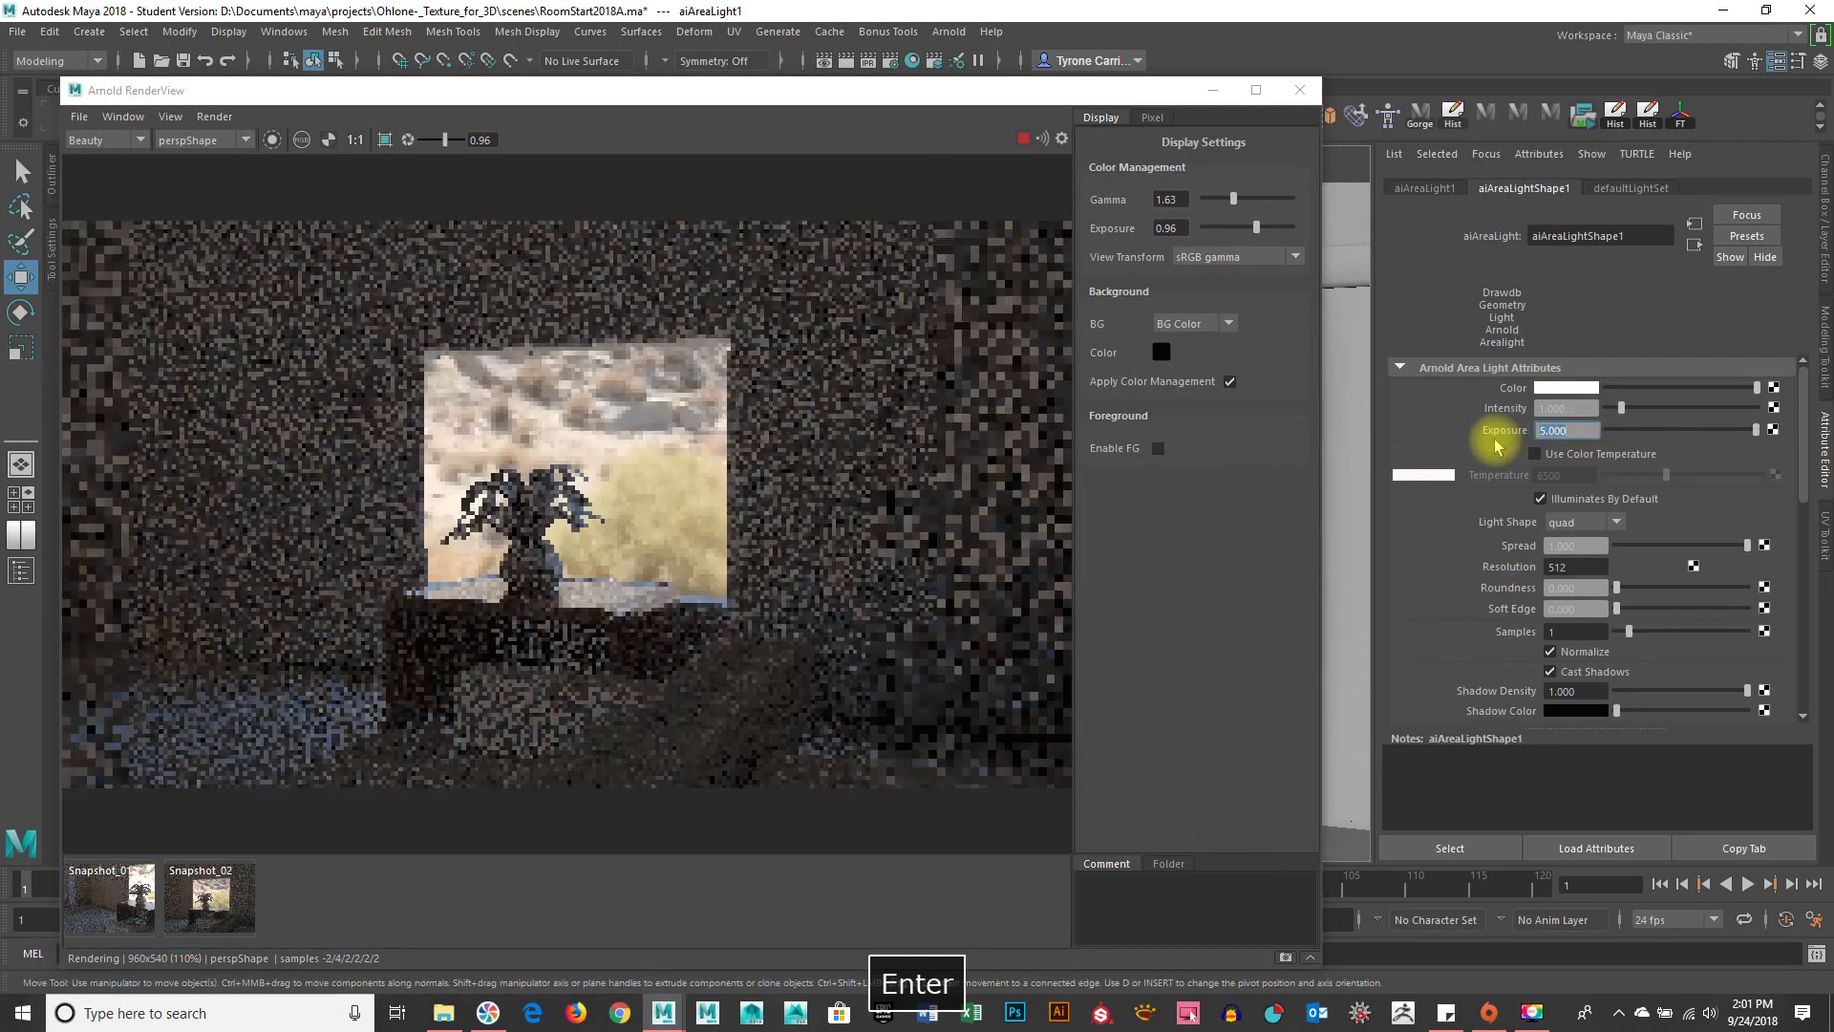
type("1")
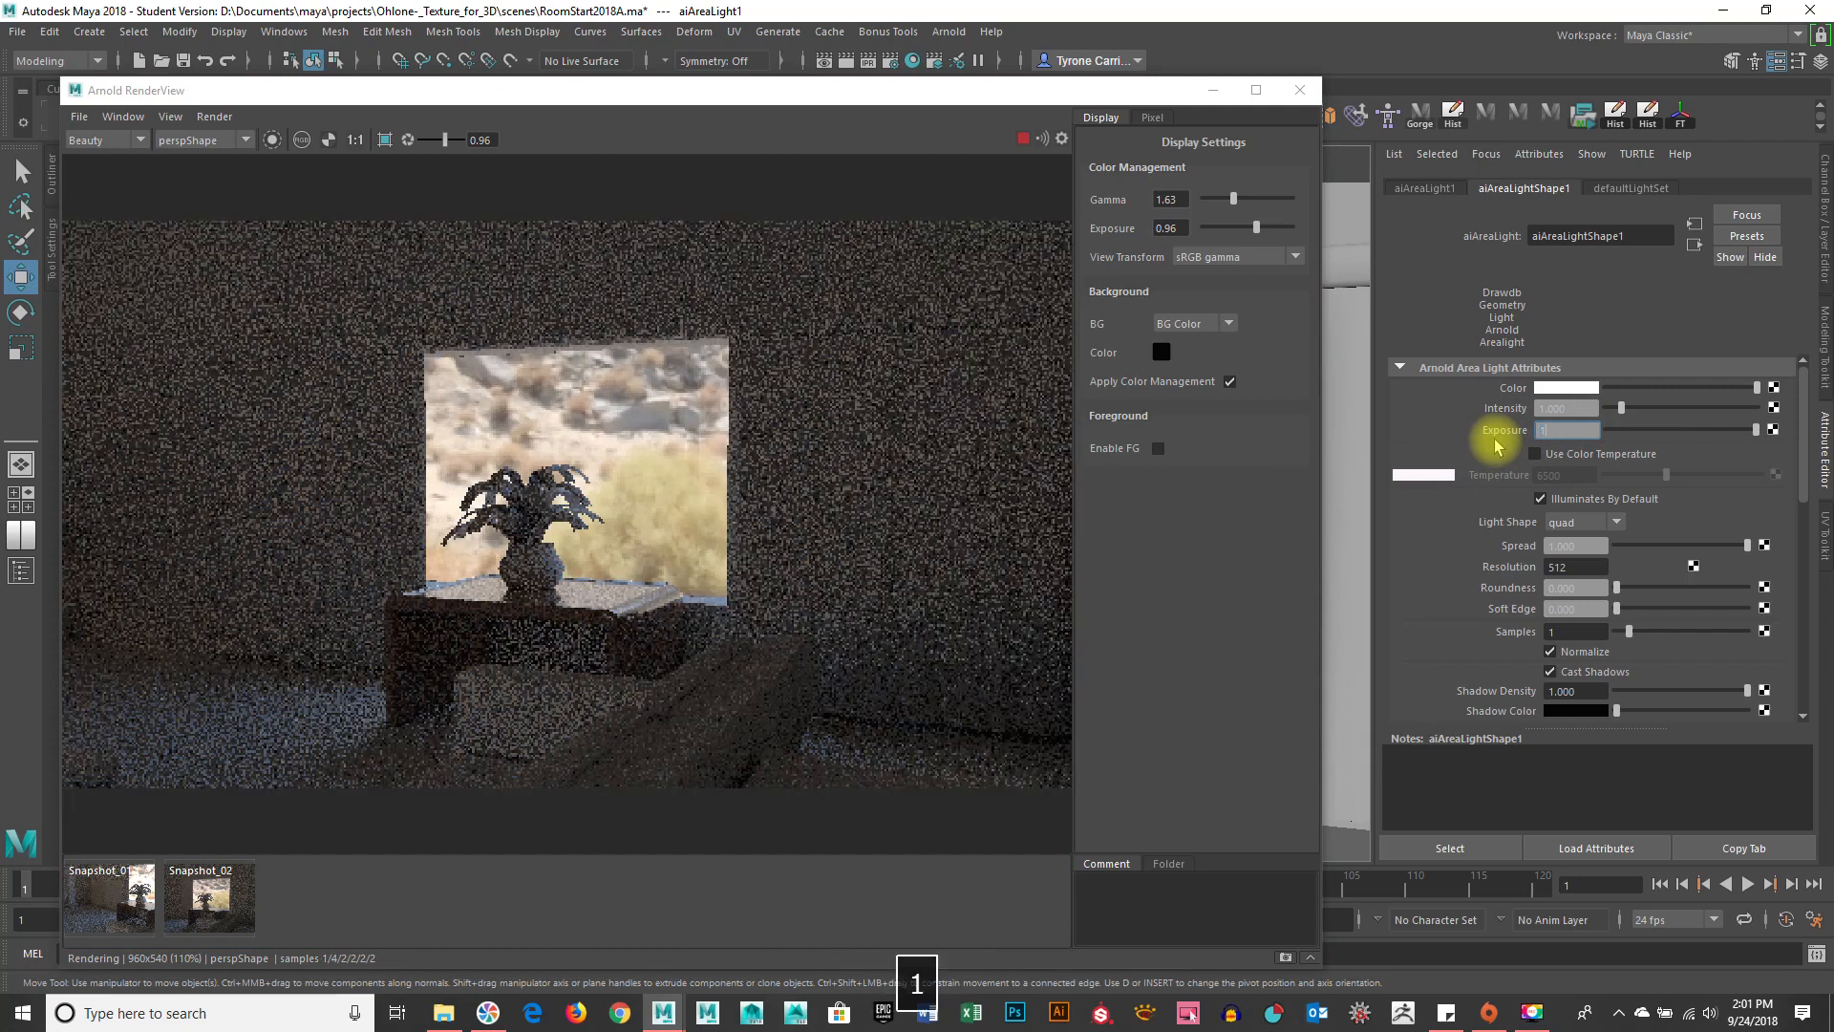
type("0")
key("Return")
type("15")
key("Return")
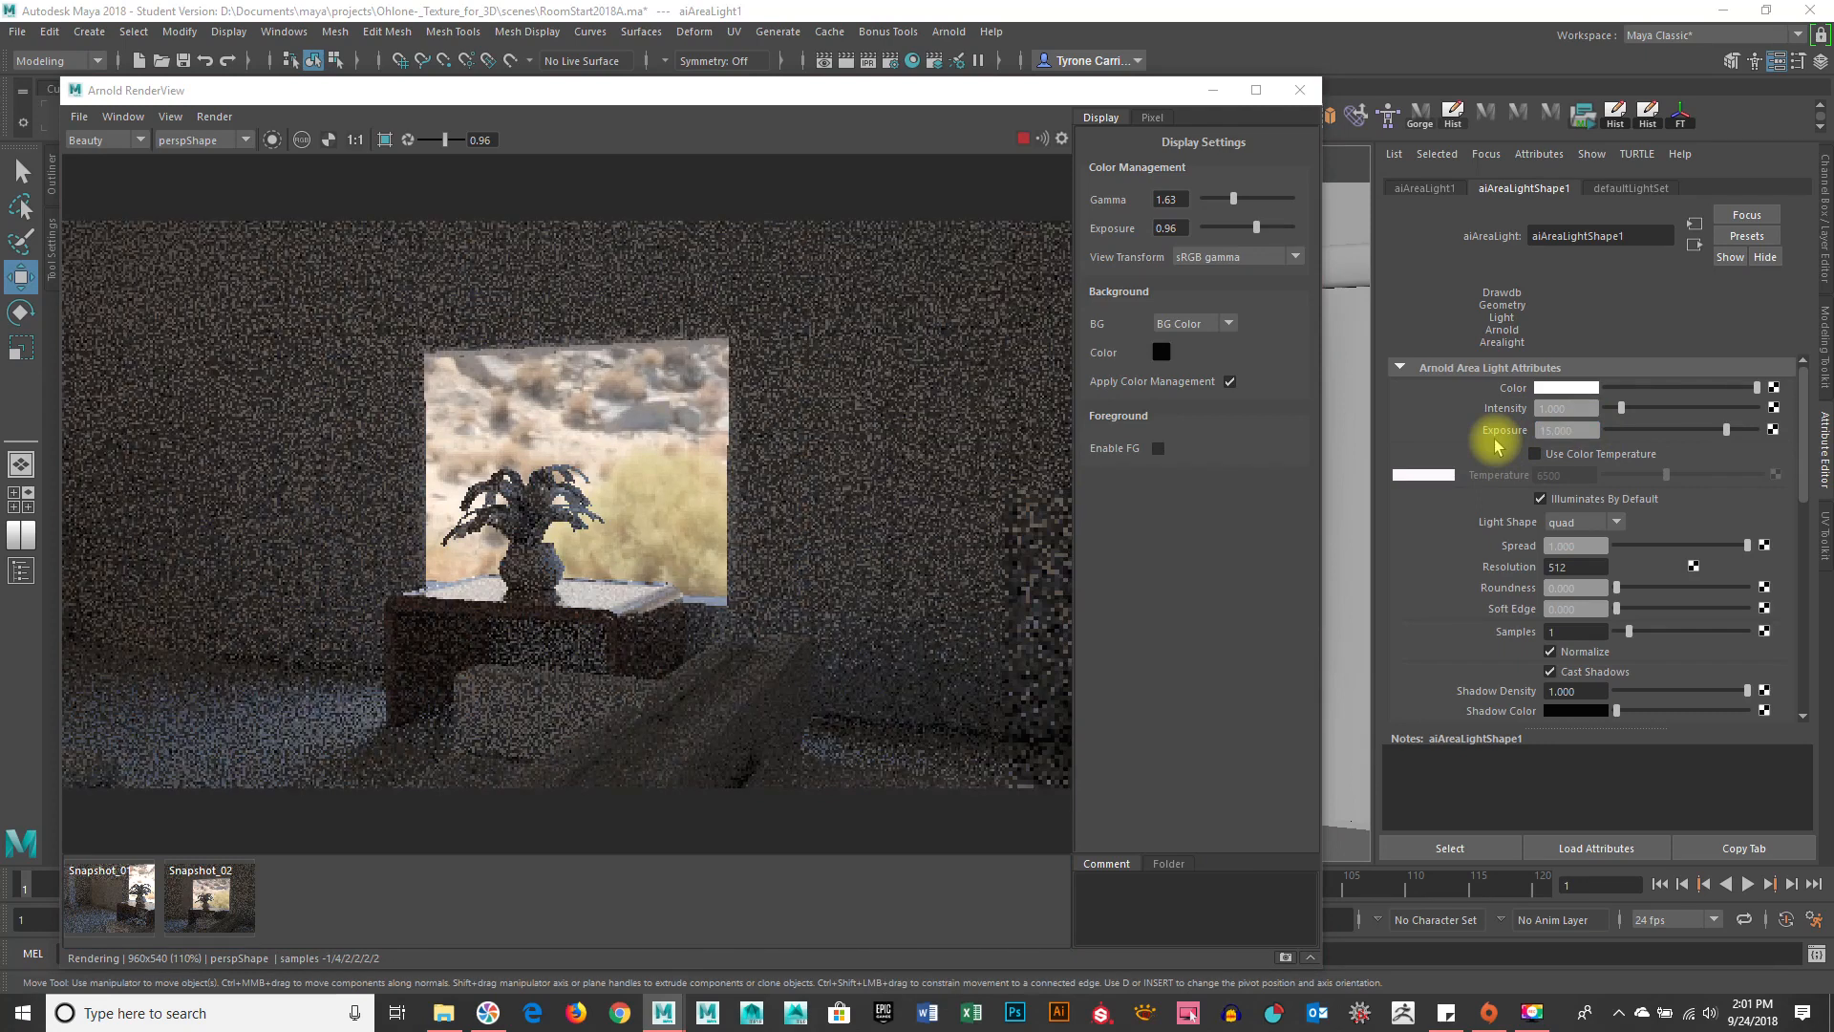
key("Return")
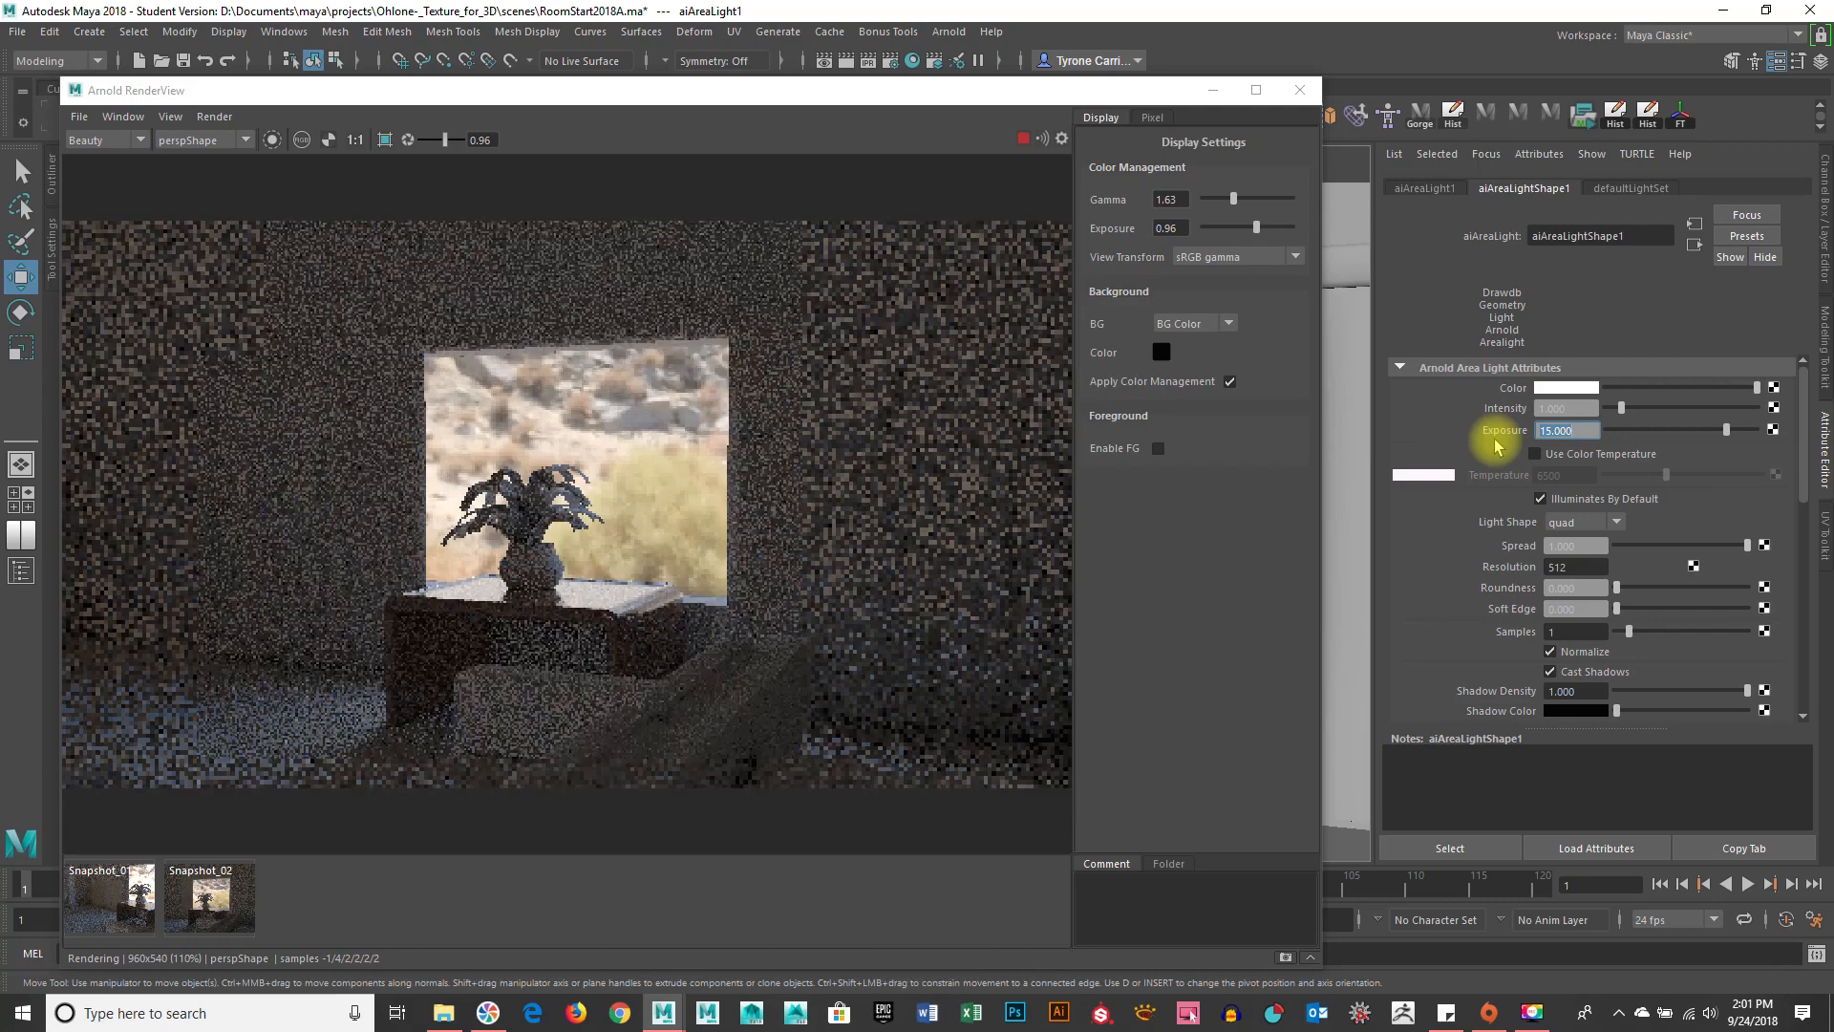
left_click_drag(697, 657, 554, 679, "alt")
mouse_move(668, 639)
left_mouse_down("alt")
mouse_move(815, 582)
mouse_move(841, 601)
left_mouse_up("alt")
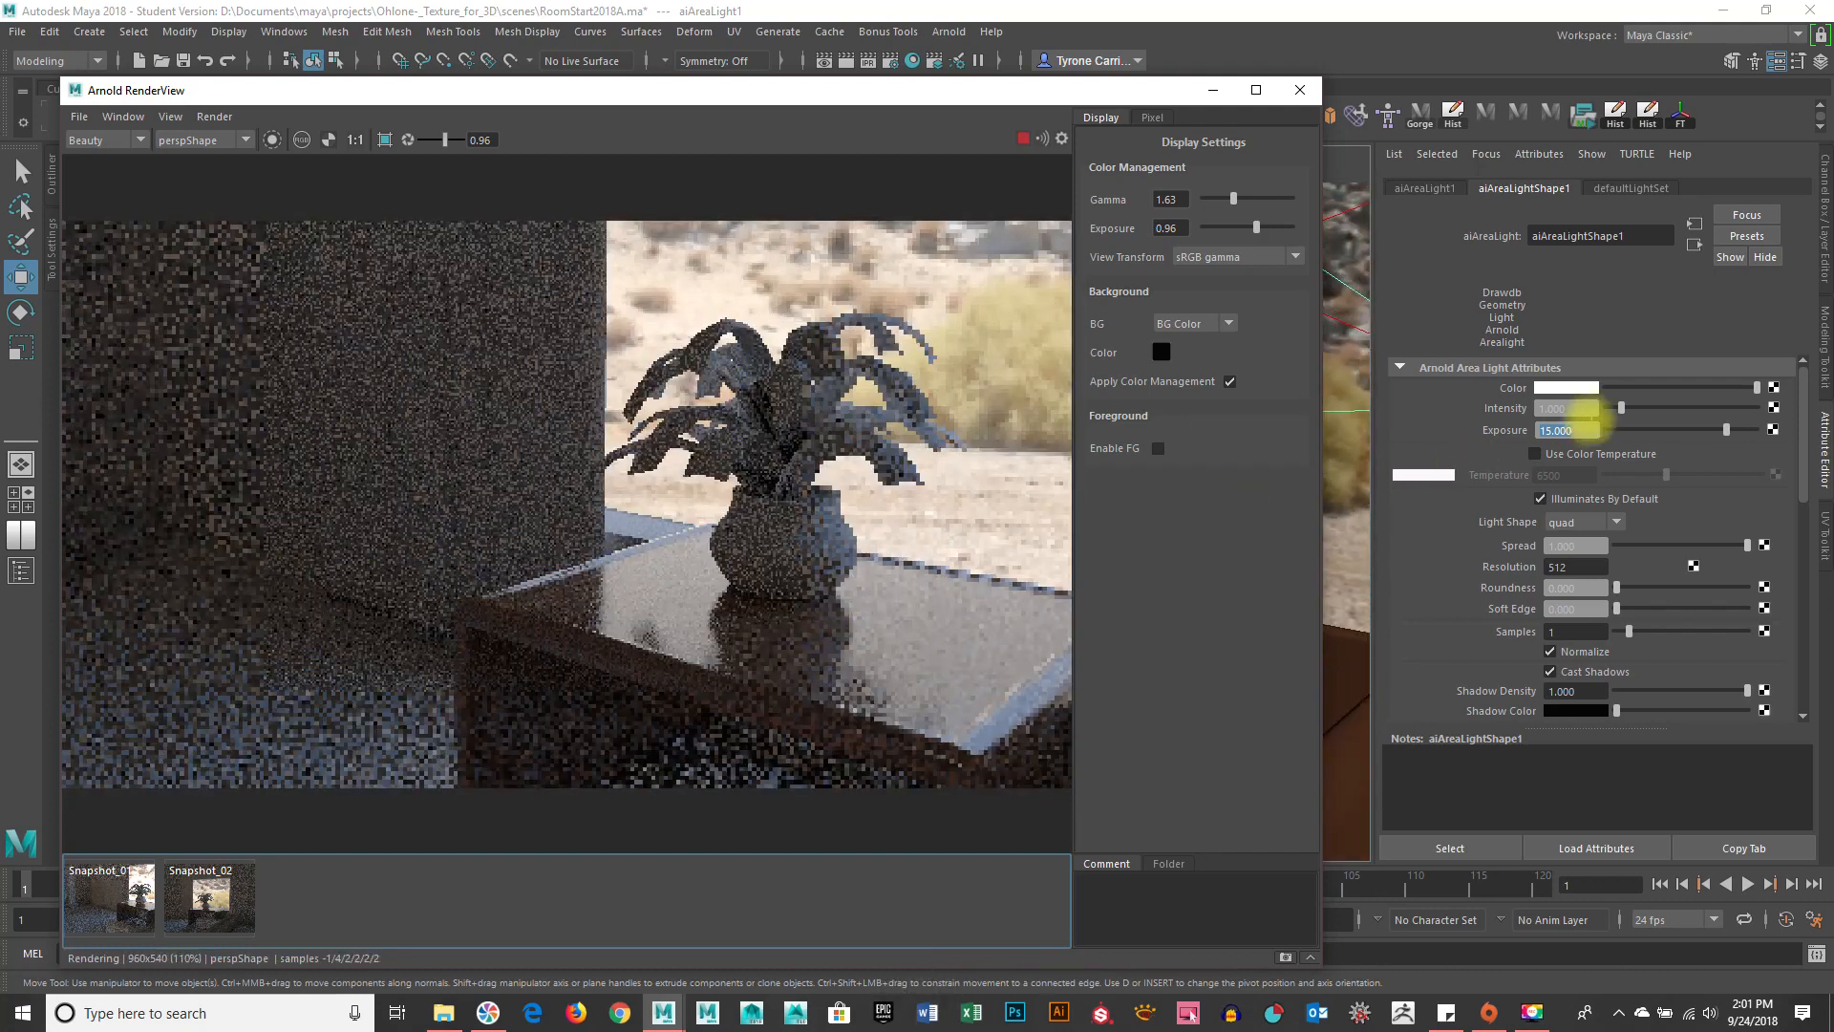
Try exposure values of 50 and 25 on the area light.
type("5")
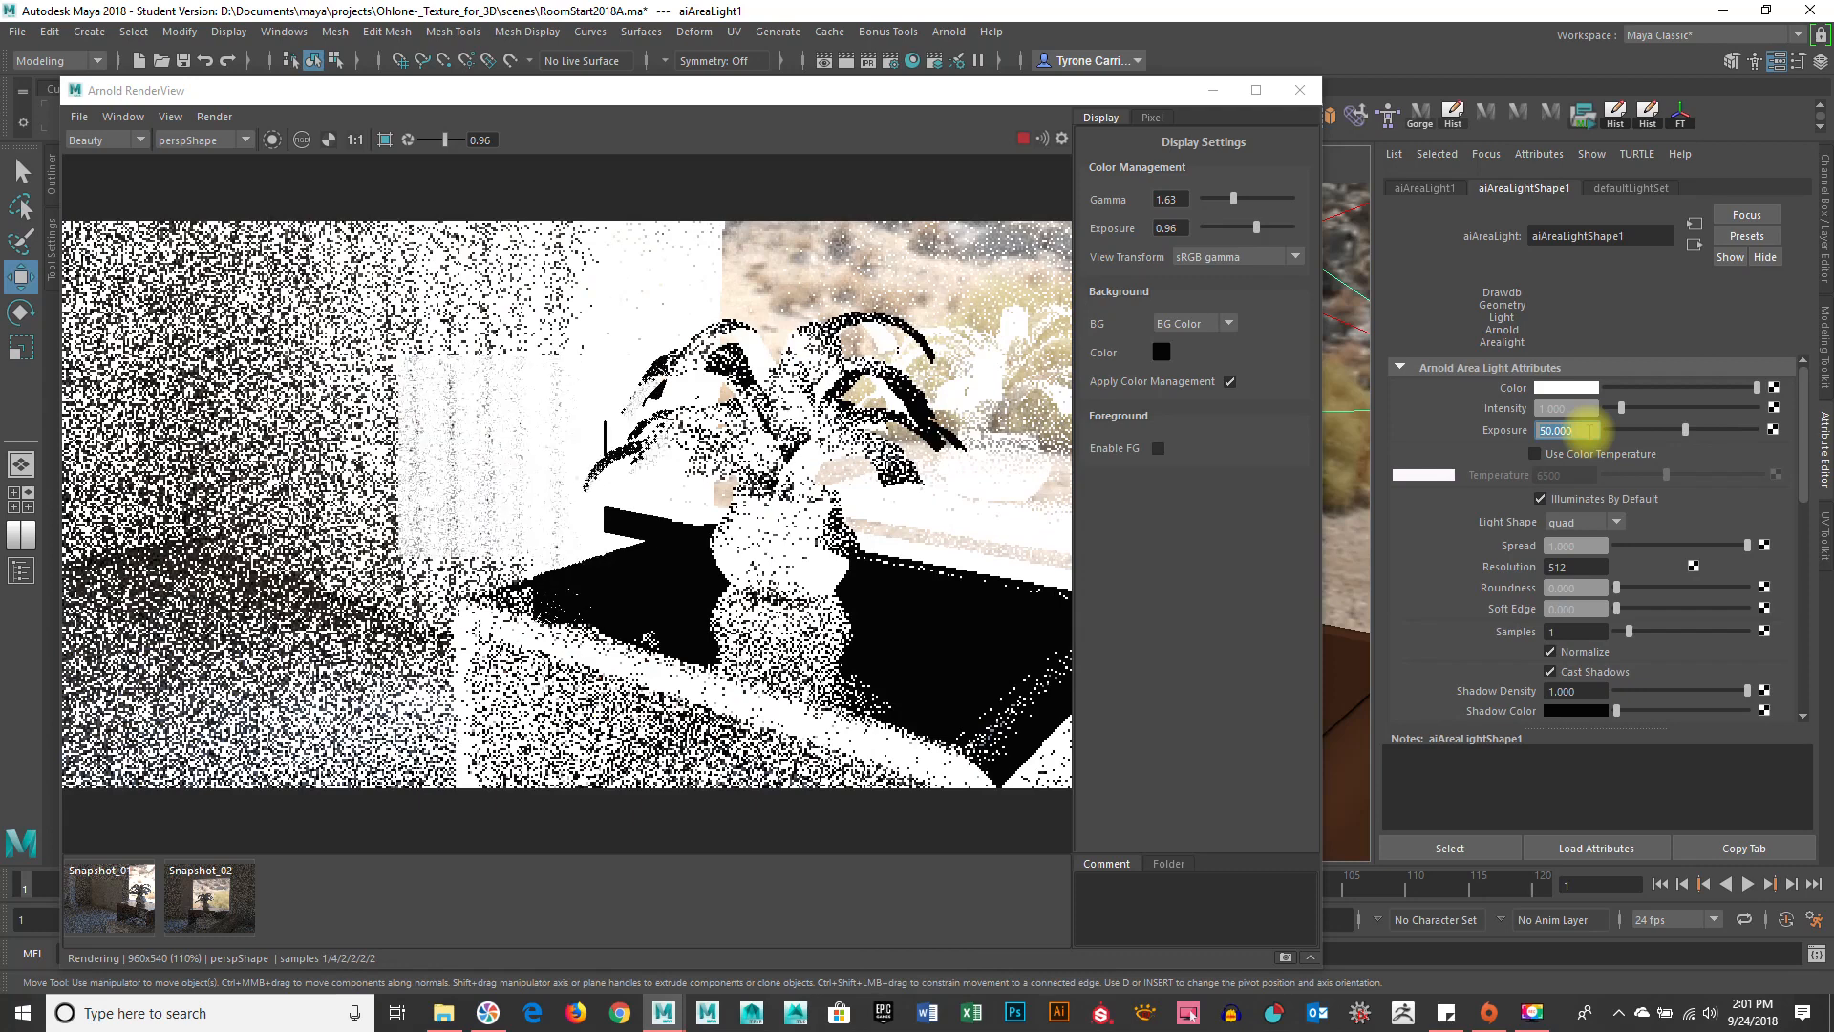
type("25")
key("Return")
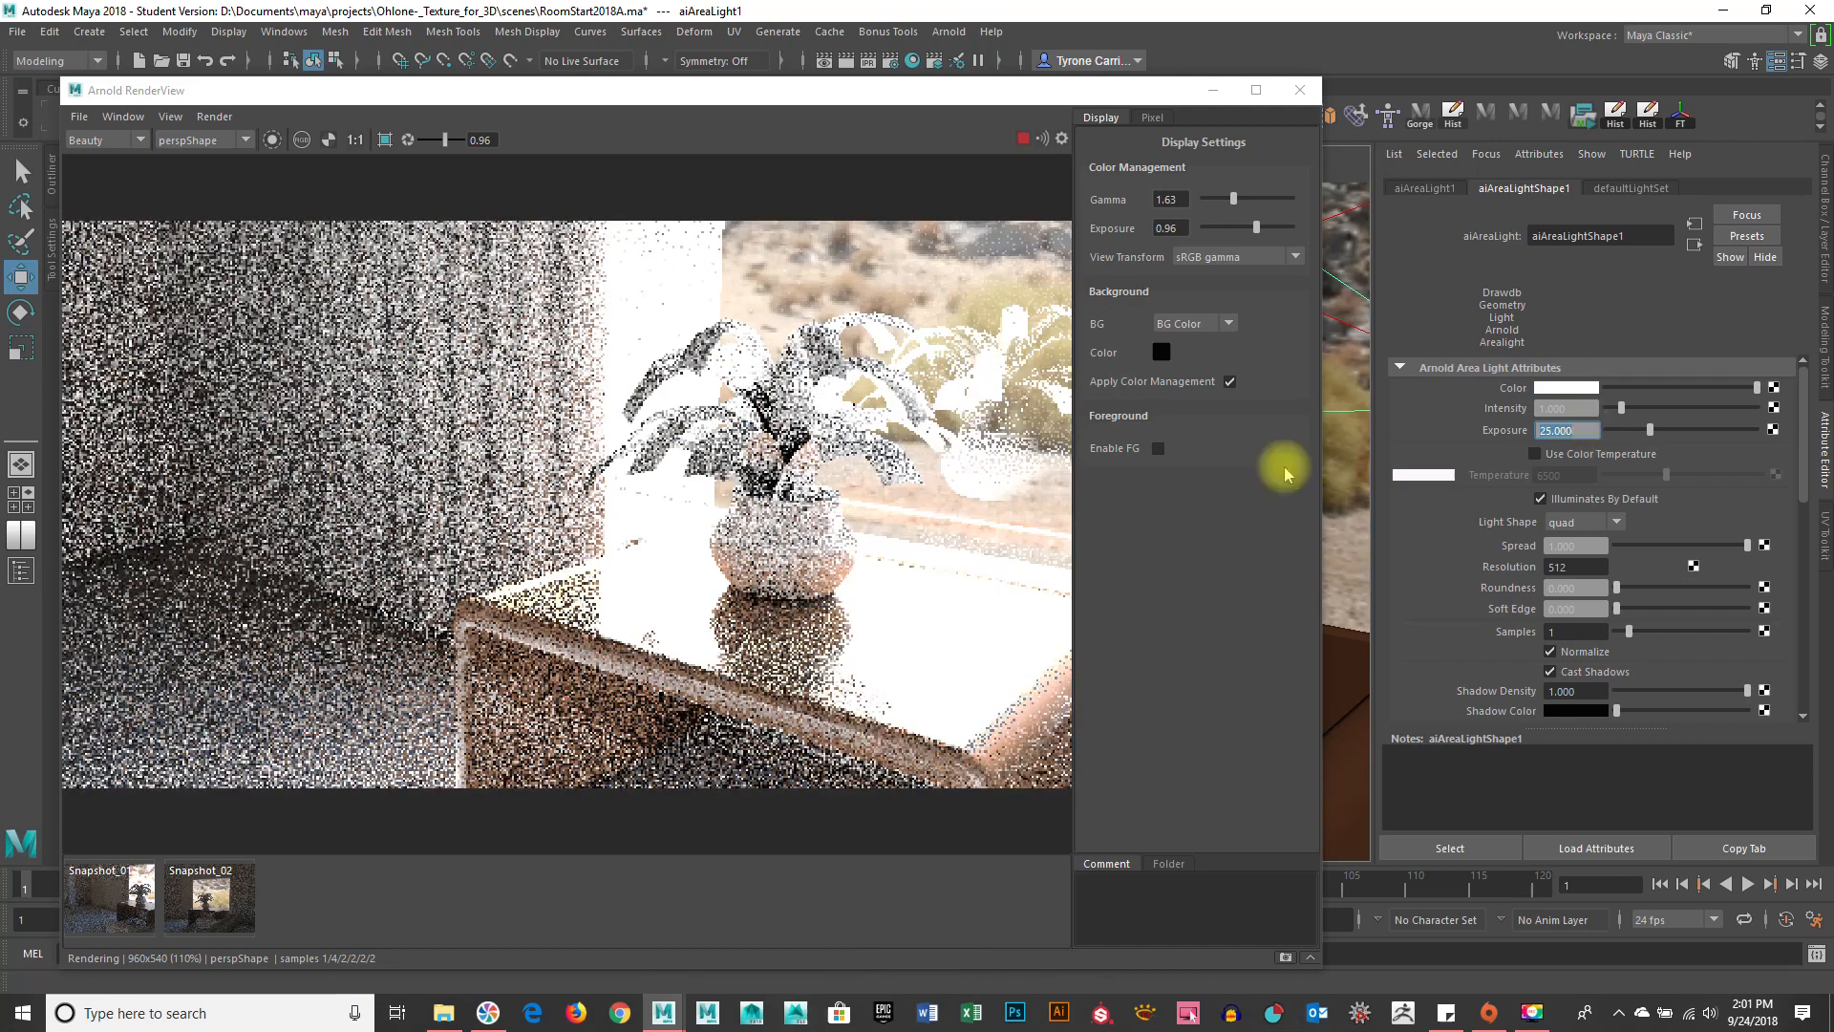
Enable color temperature on the area light and set it to a warm 3593.
right_click_drag(912, 654, 638, 728, "alt")
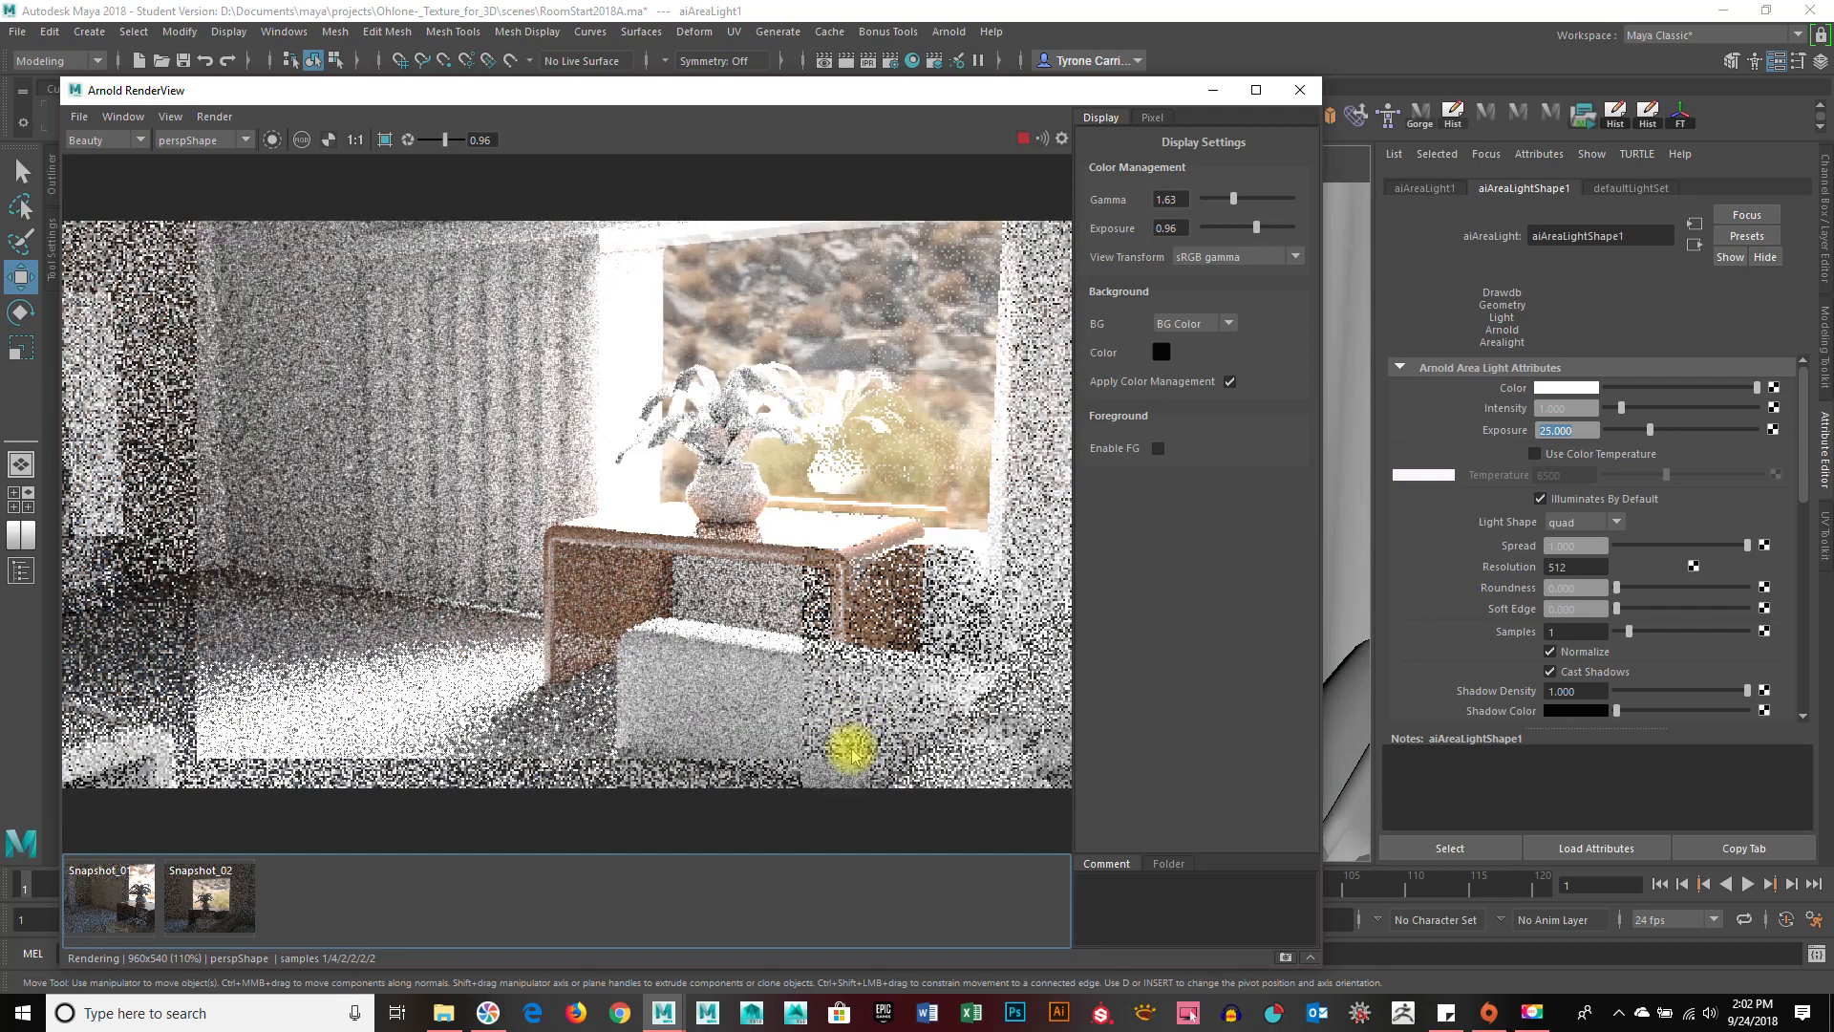
left_click(1545, 464)
left_click_drag(1671, 475, 1635, 478)
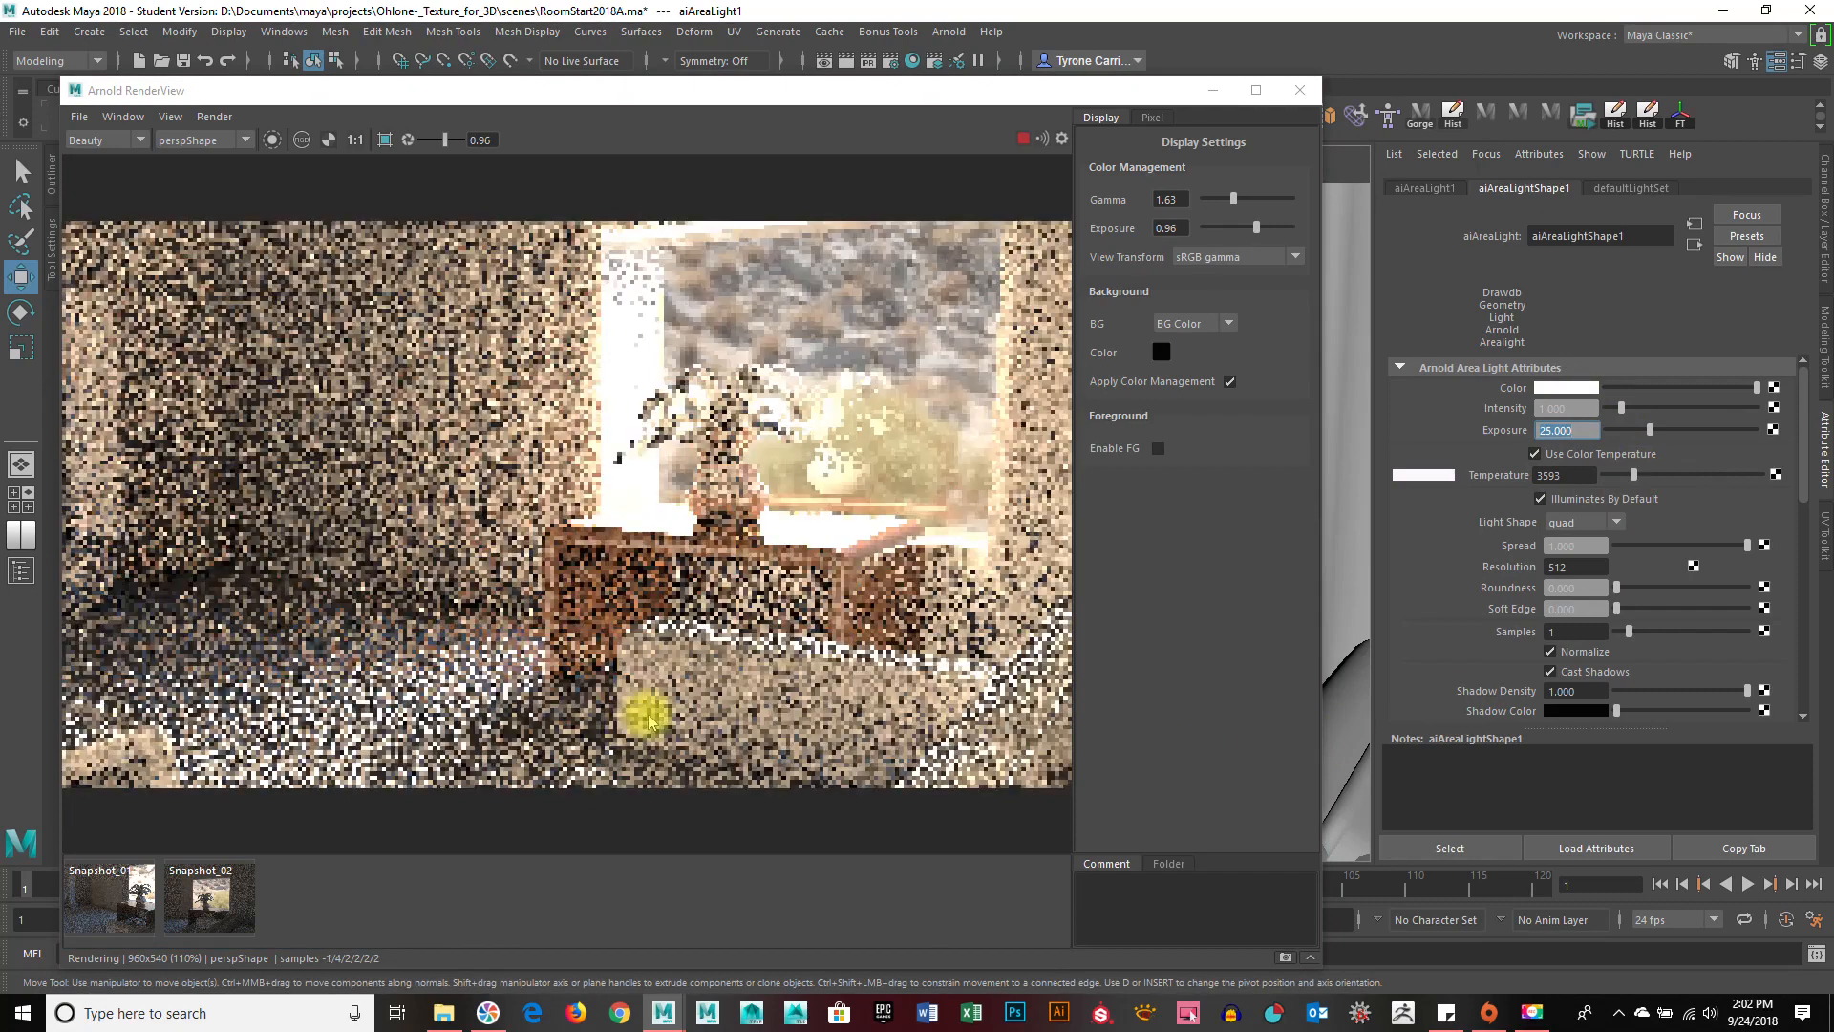
Set the area light's exposure to 20 and its color temperature to 3160, with more of the room framed.
left_click_drag(757, 643, 639, 668, "alt")
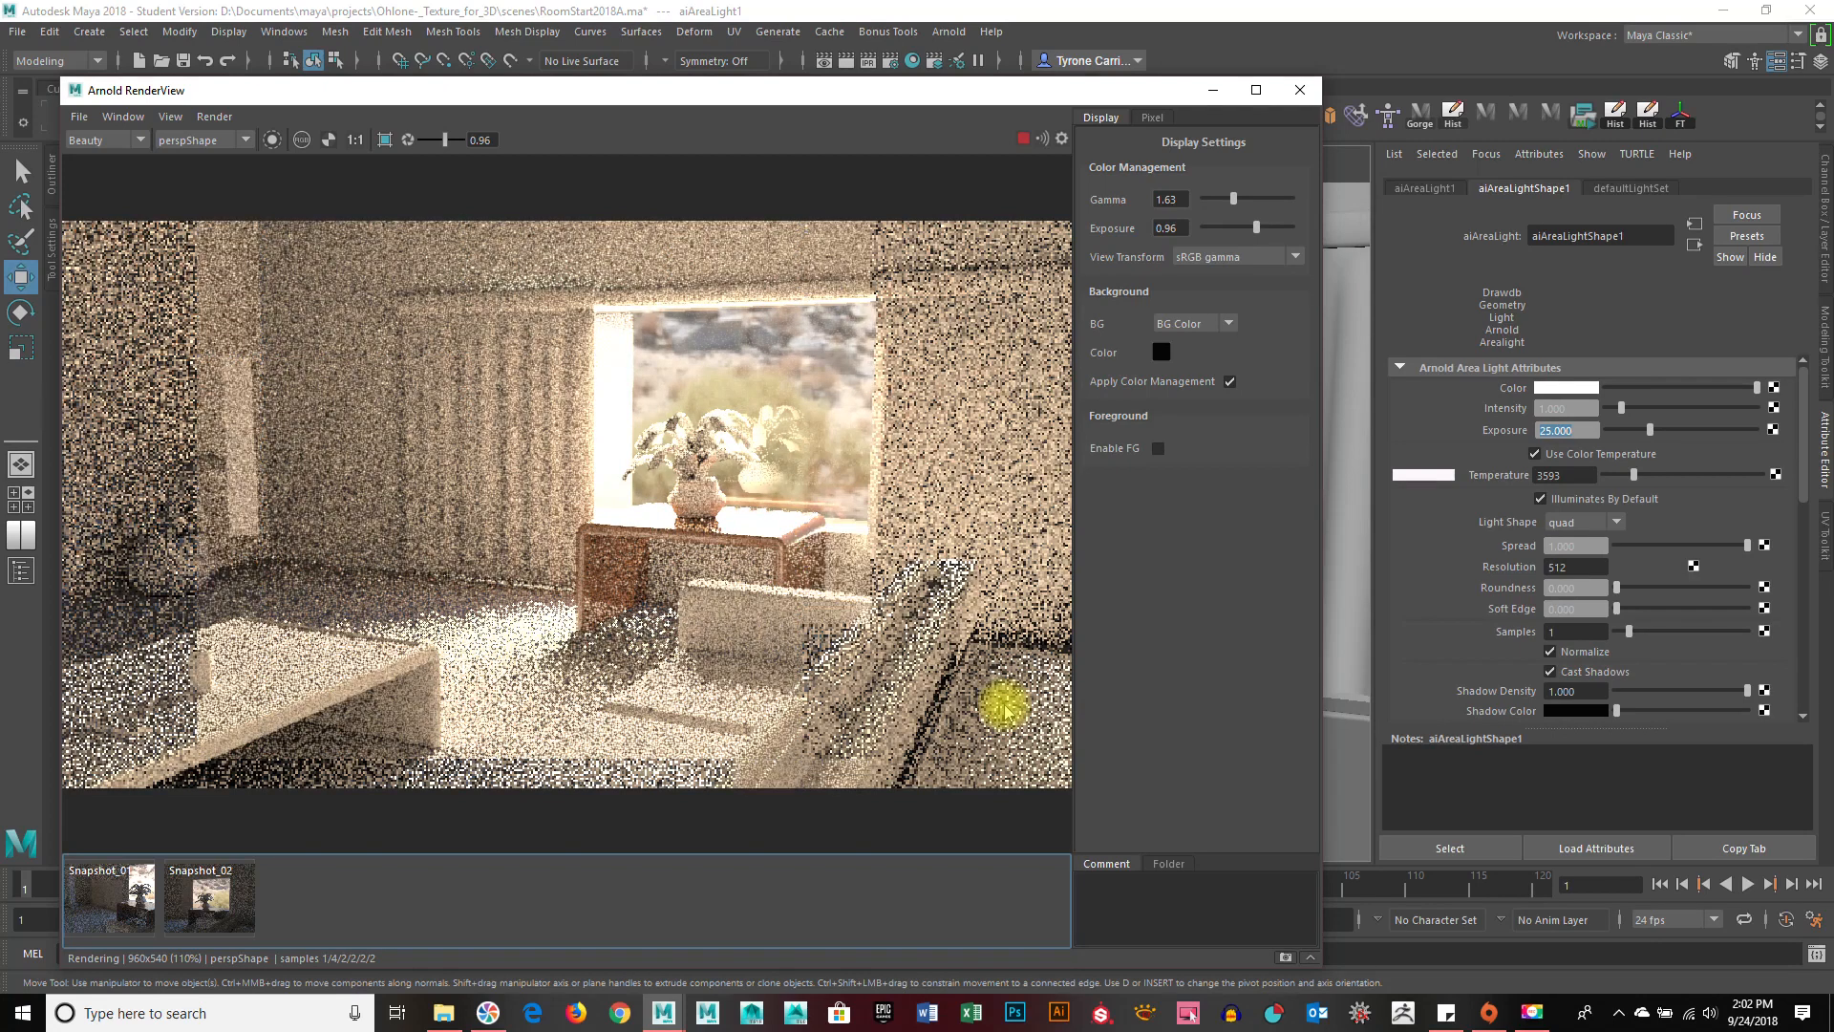
left_click_drag(1580, 431, 1449, 434)
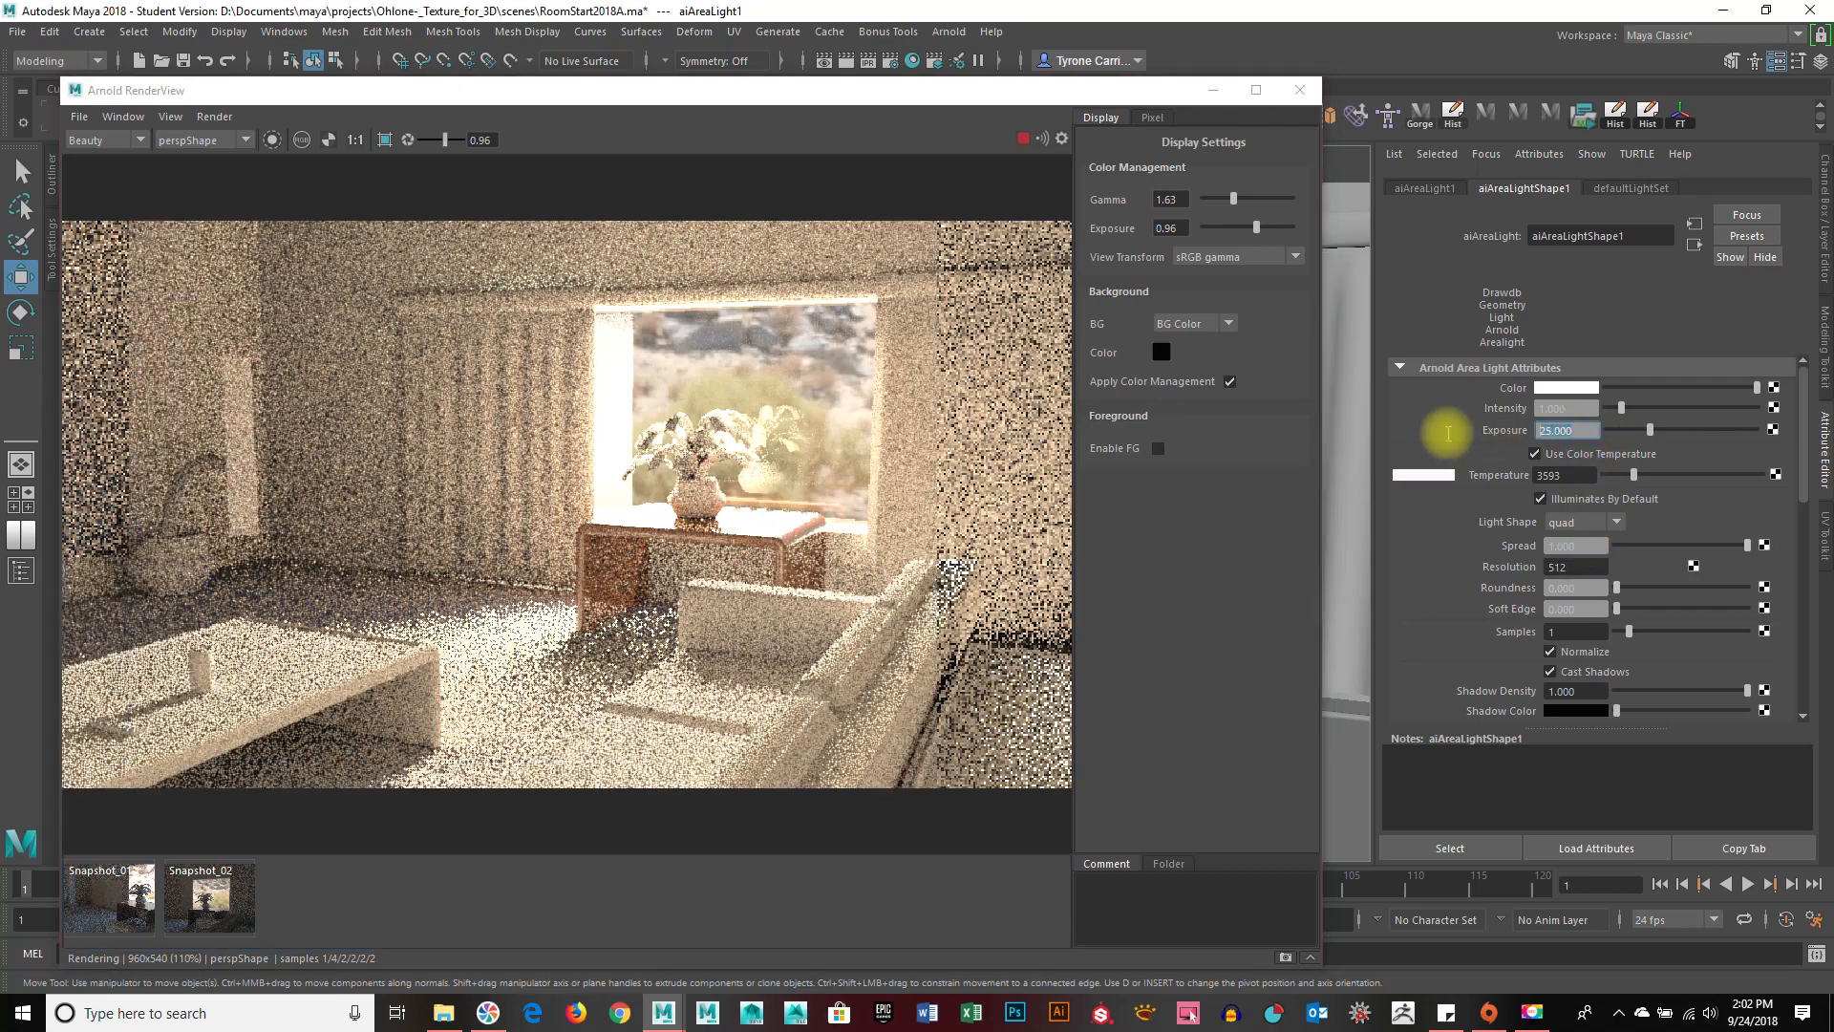
type("20")
key("Return")
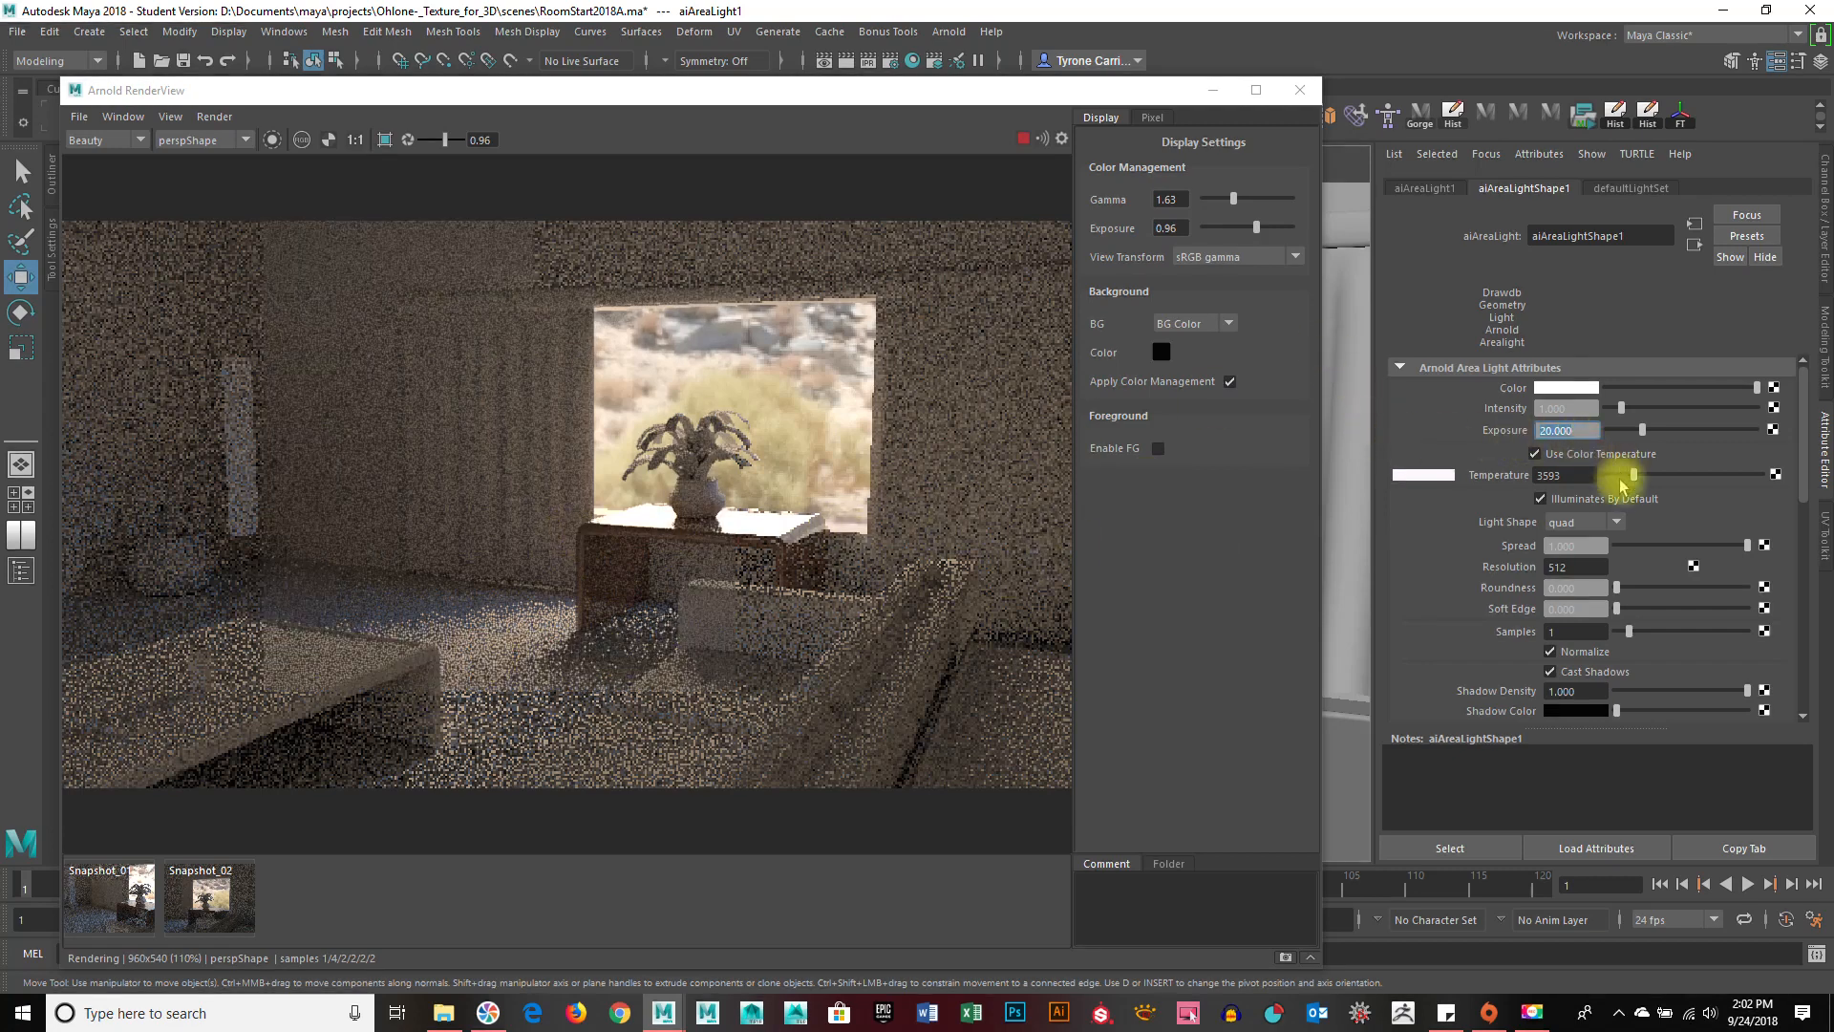
left_click_drag(1636, 477, 1627, 476)
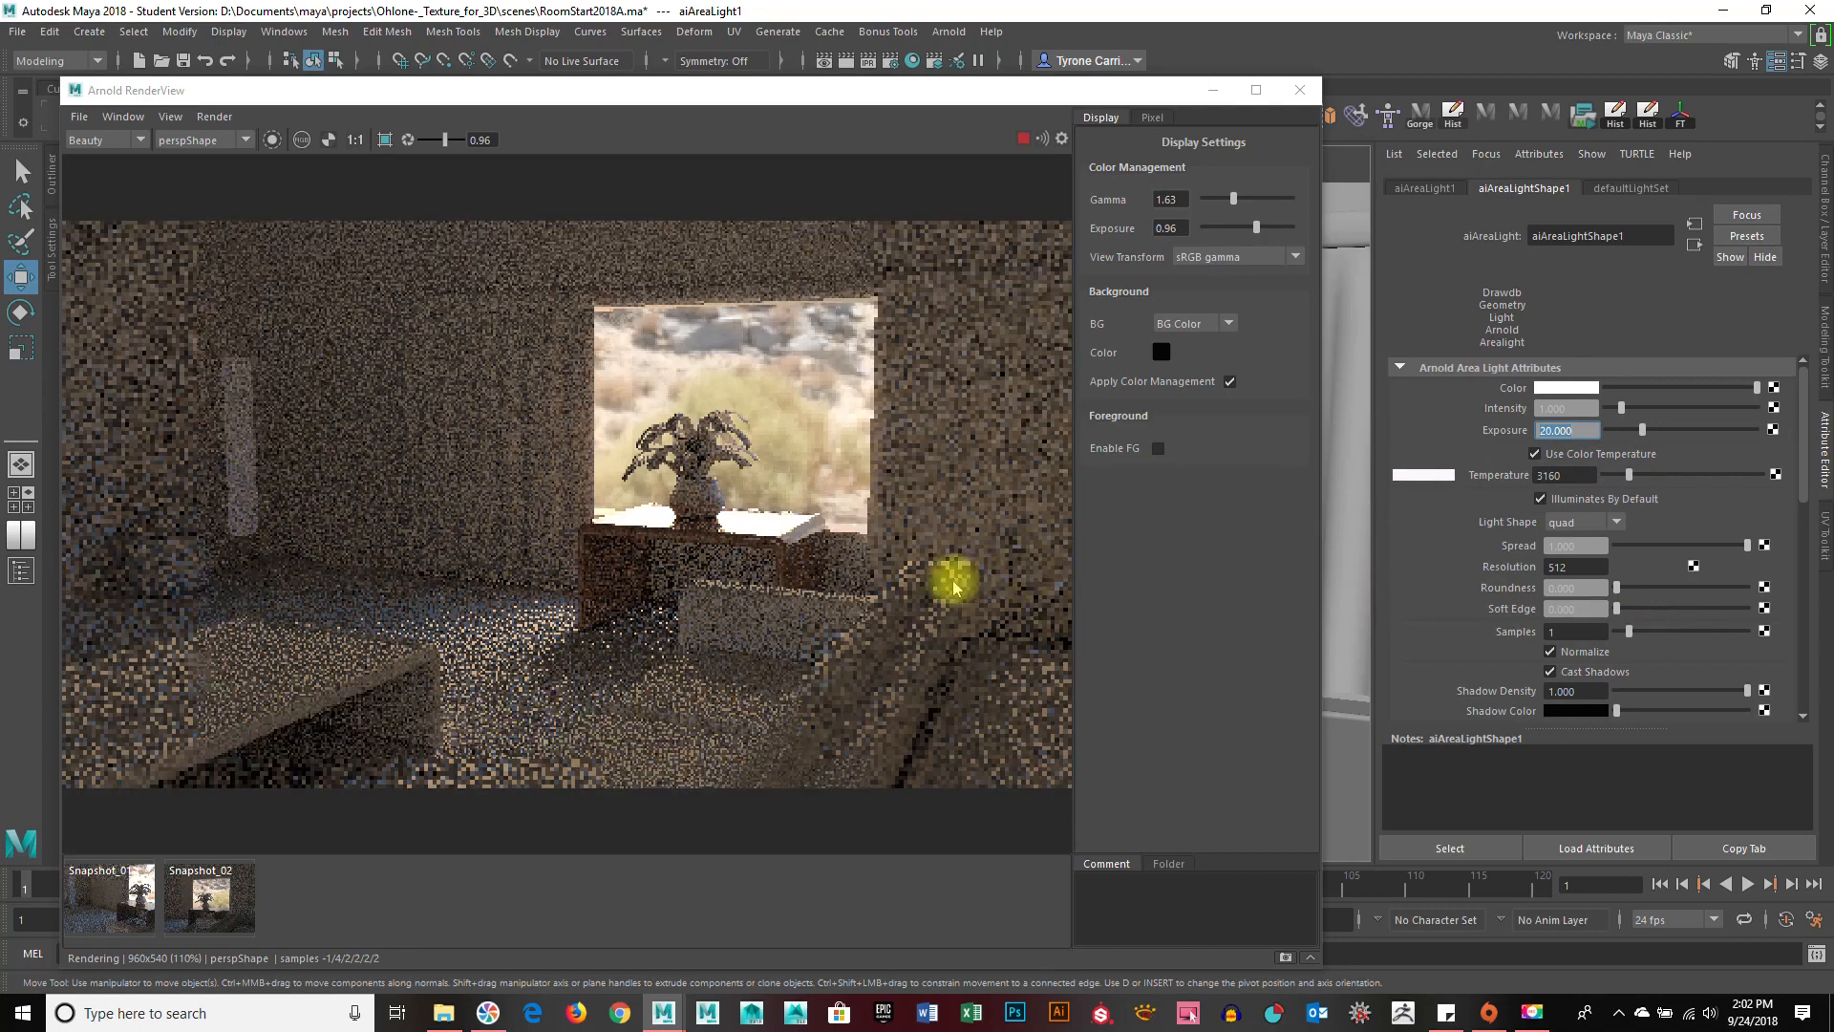
middle_click_drag(734, 567, 766, 573, "alt")
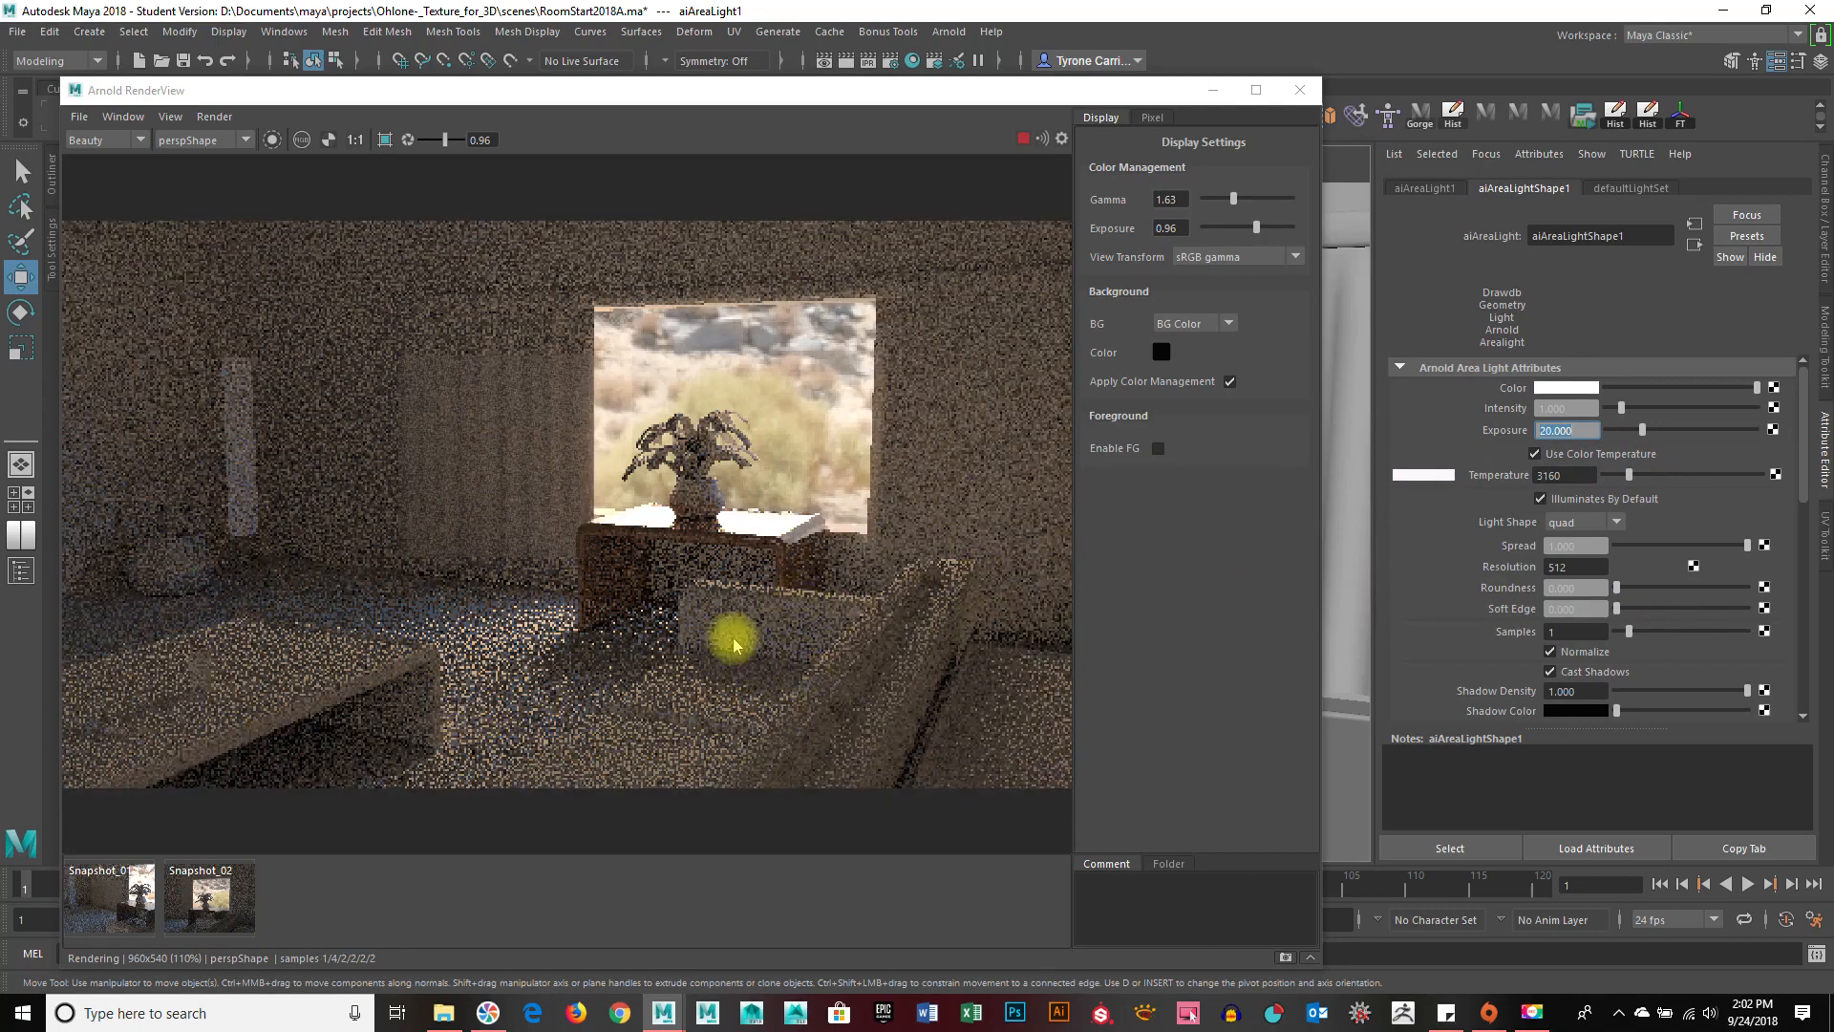
left_click_drag(765, 572, 767, 573, "alt")
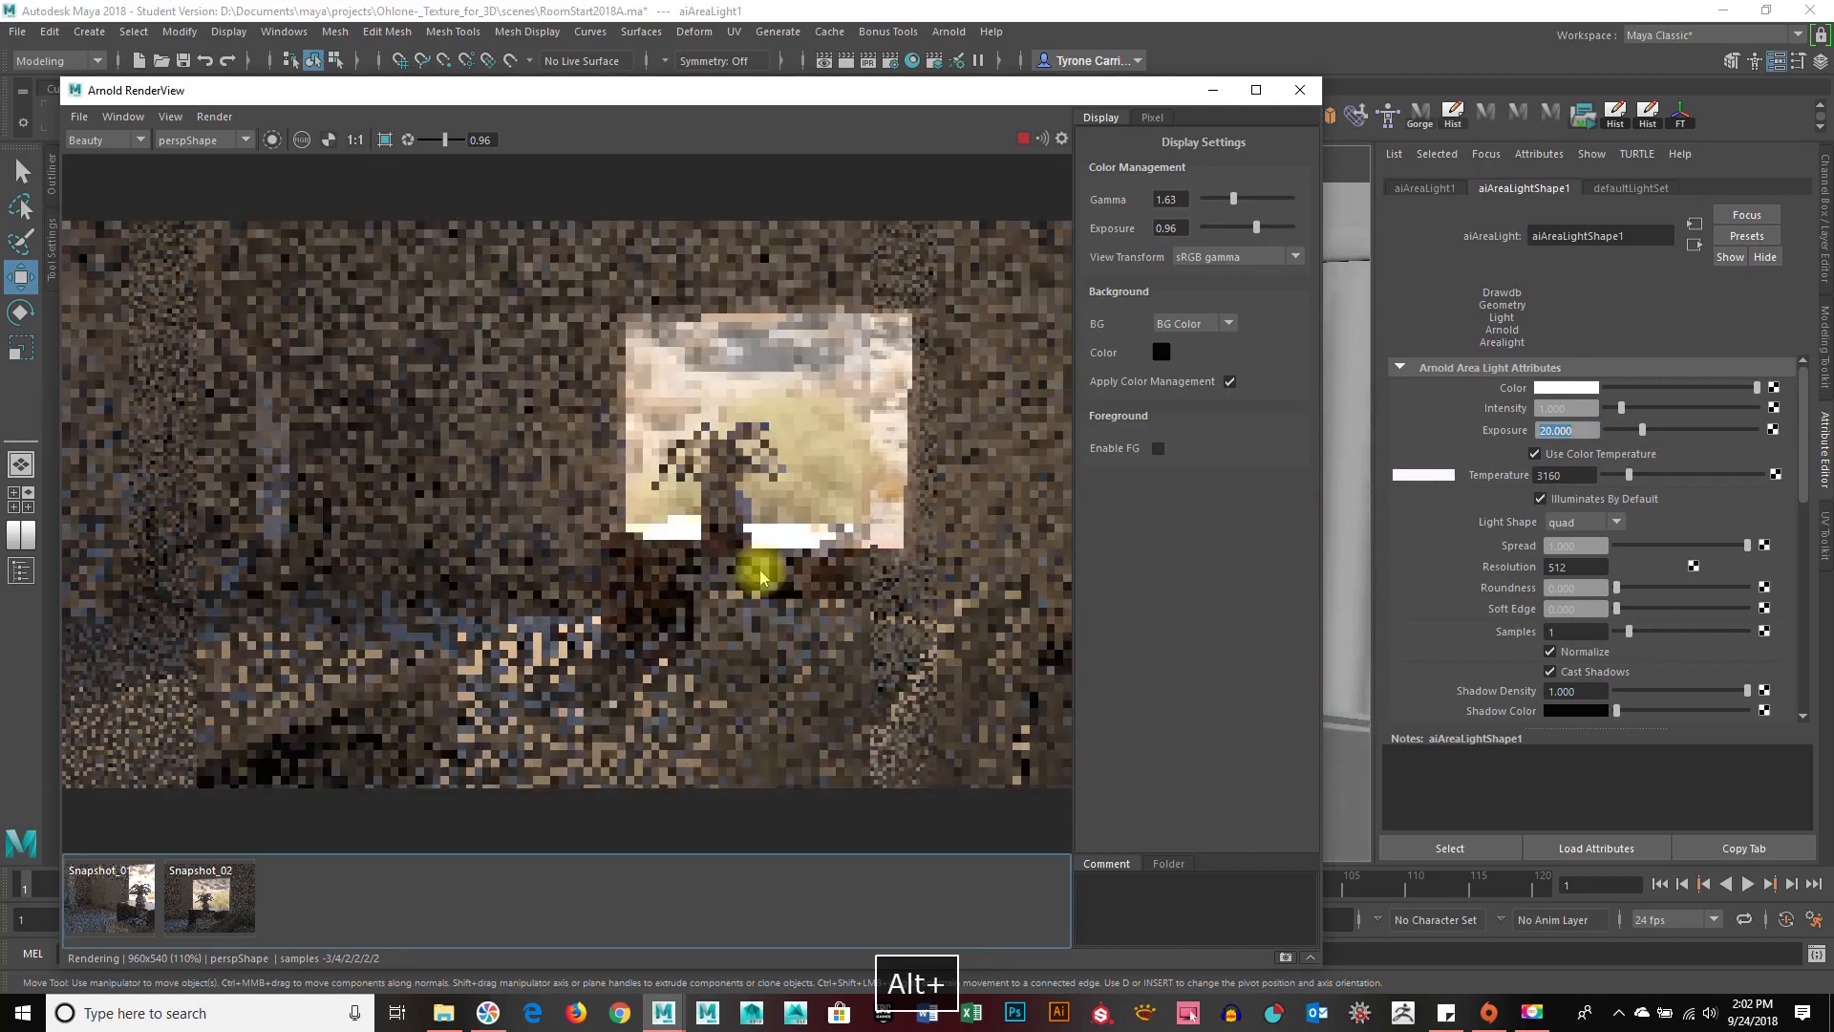